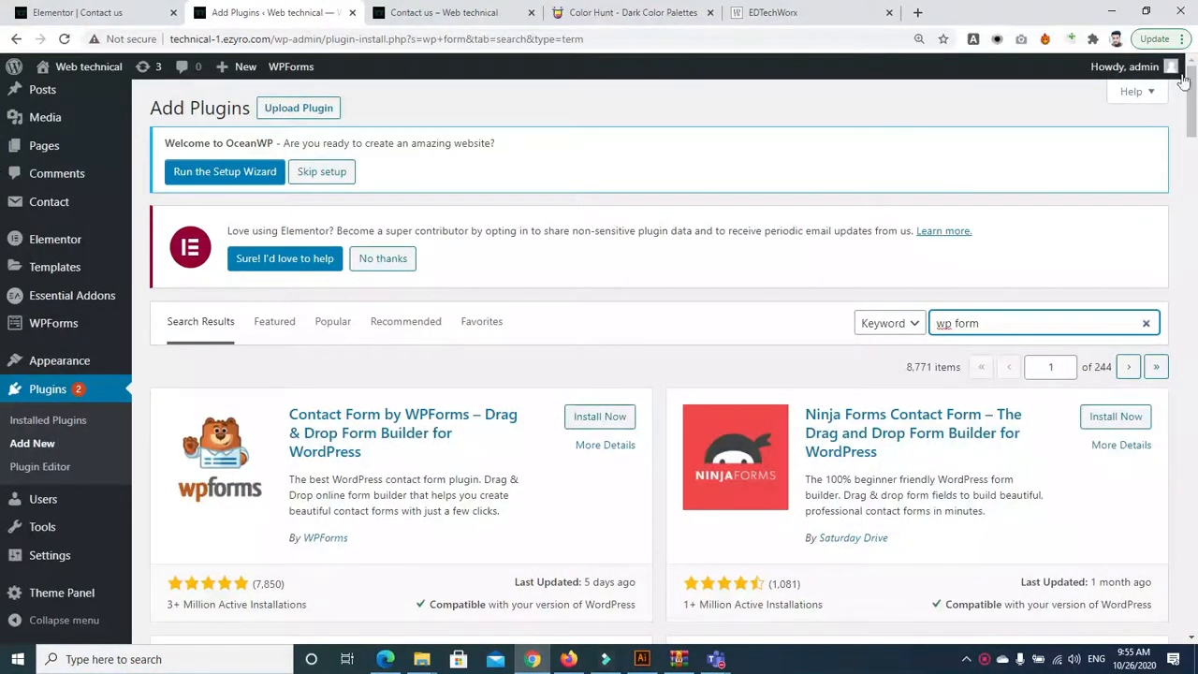
Replace the old plugin search with 'ele' to find Elementor add-ons
scroll(529, 236, "down", 1)
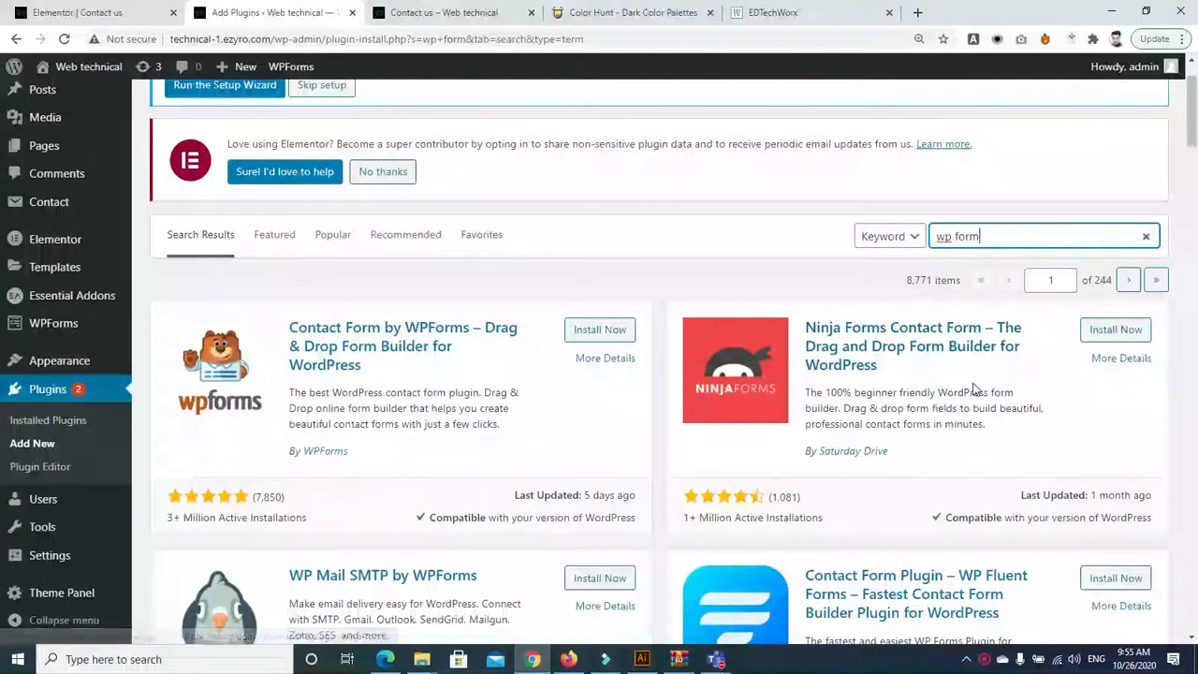
scroll(1190, 140, "down", 1)
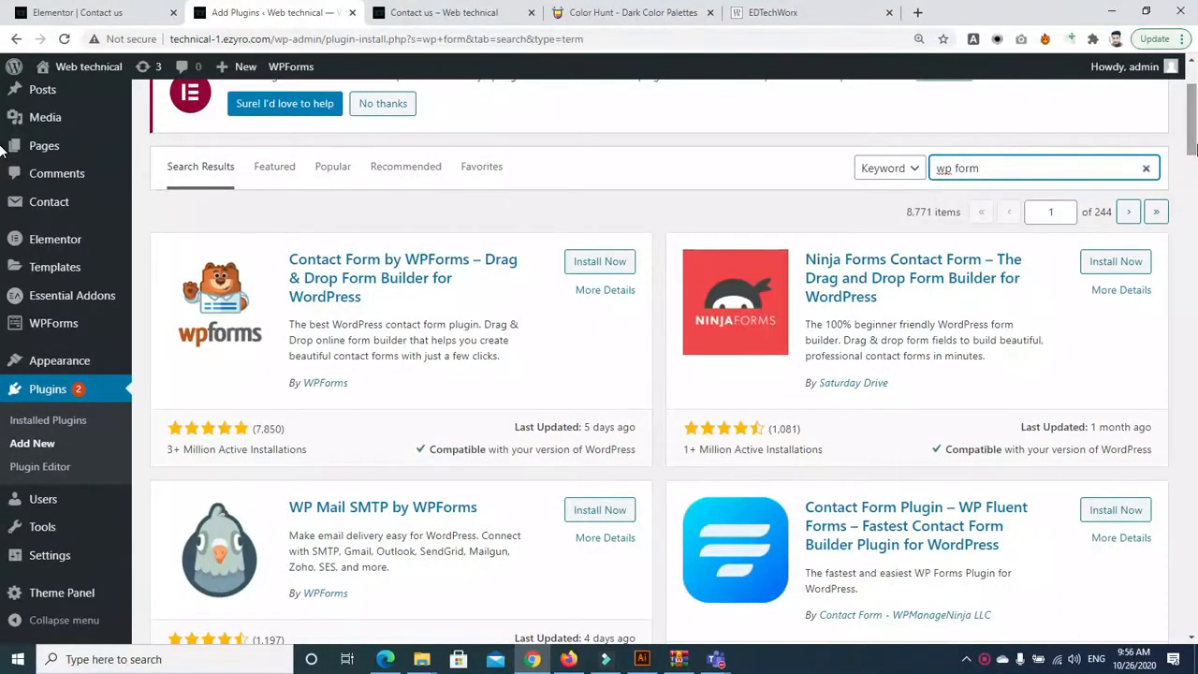
scroll(1194, 154, "down", 4)
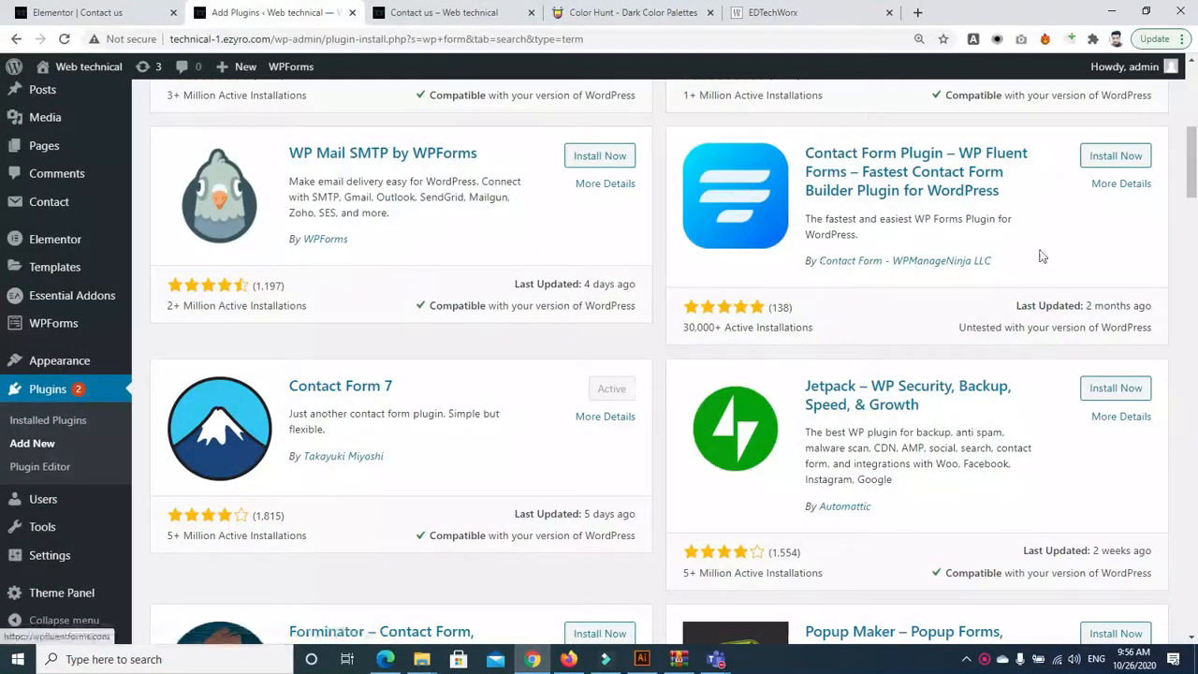
scroll(981, 284, "up", 6)
triple_click(981, 334)
key("BackSpace")
type("elementor")
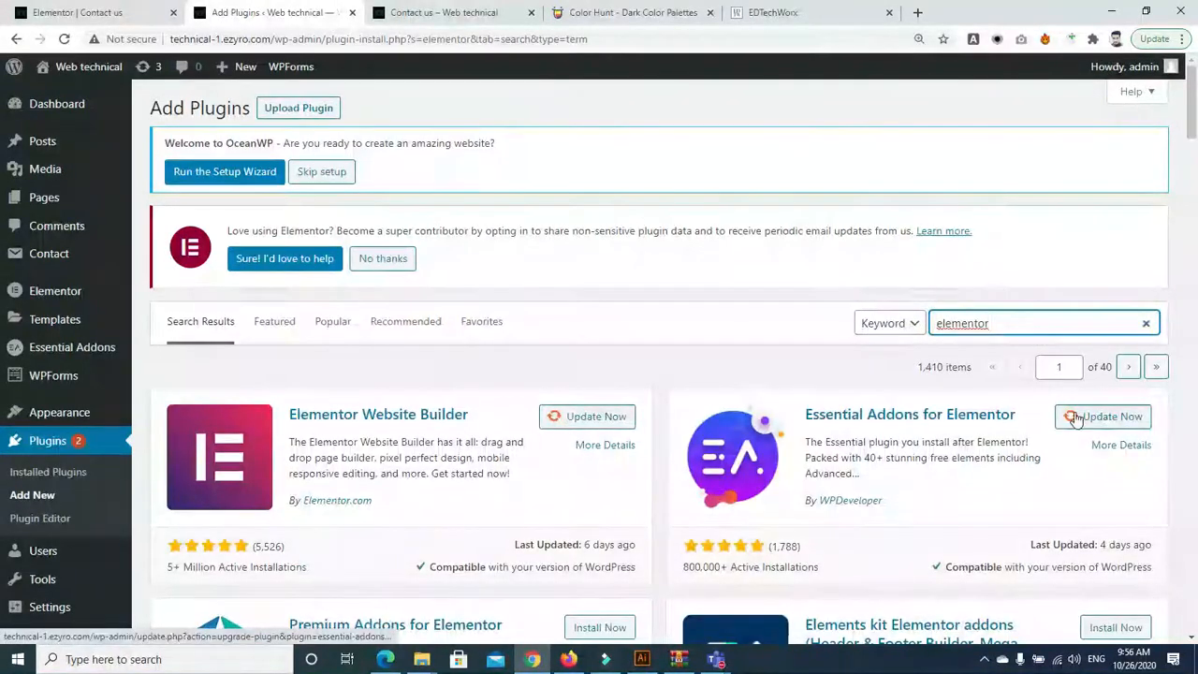
Install and activate Premium Addons for Elementor from the search results
scroll(1193, 140, "down", 2)
left_click_drag(1193, 143, 1194, 136)
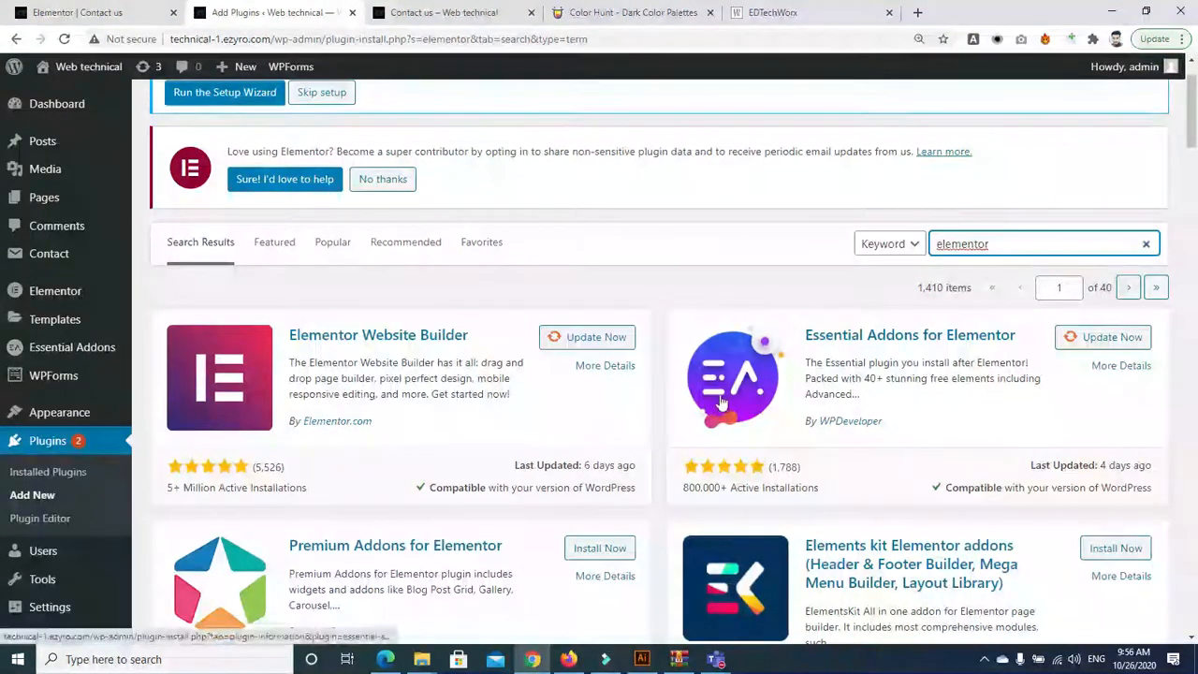
scroll(936, 262, "down", 2)
scroll(765, 301, "up", 1)
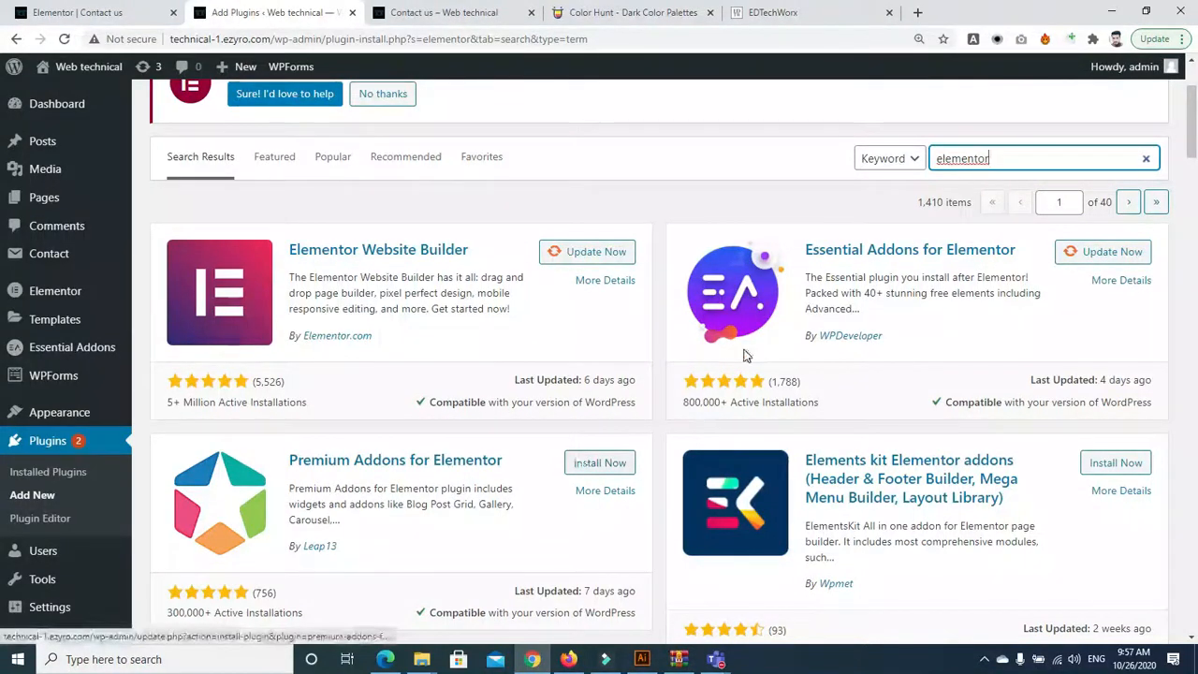
left_click(585, 465)
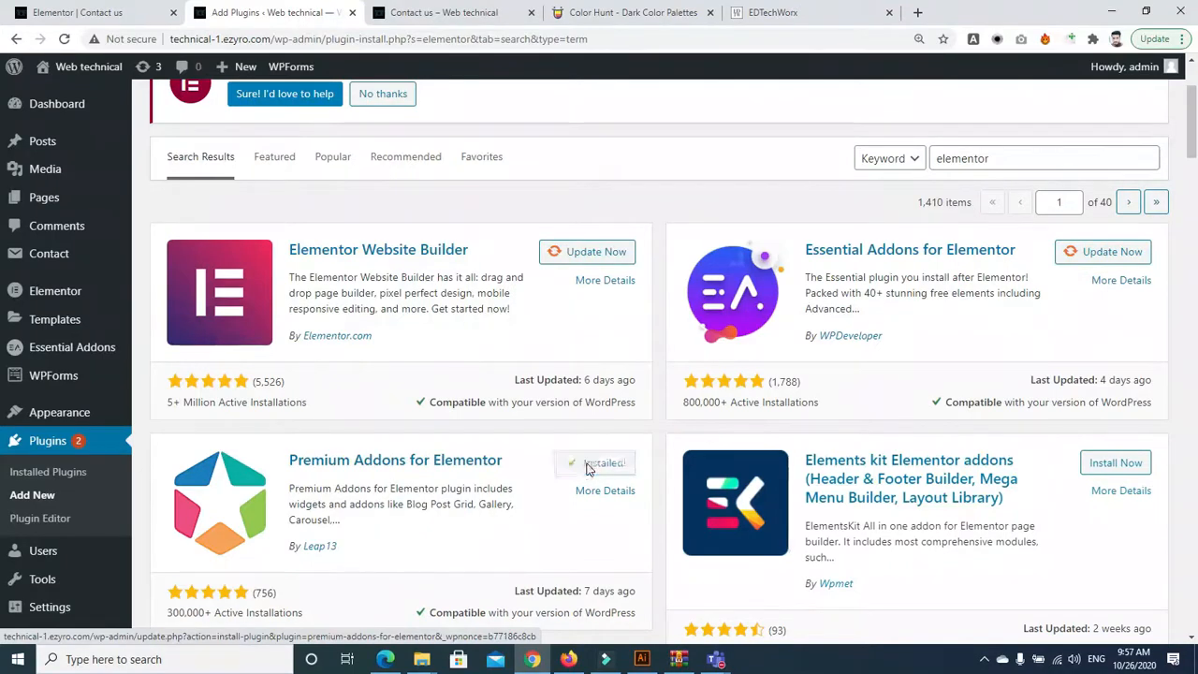
left_click(607, 463)
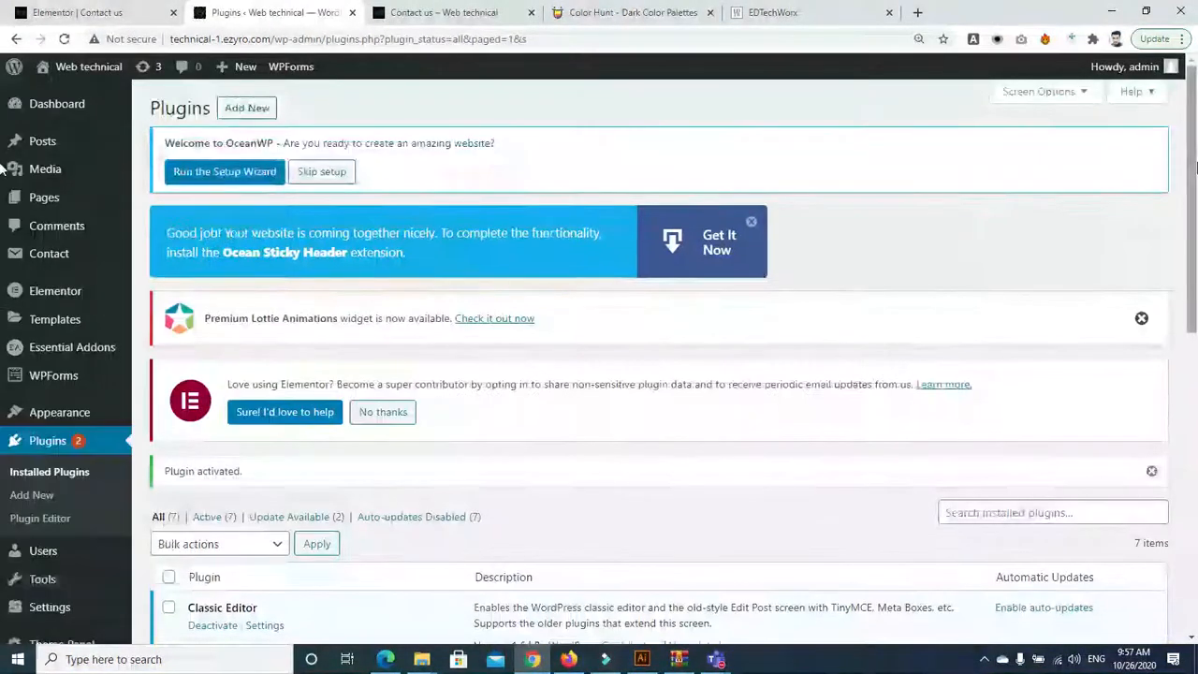
Go to WPForms All Forms, which lists the single form 'first form'
scroll(878, 371, "down", 3)
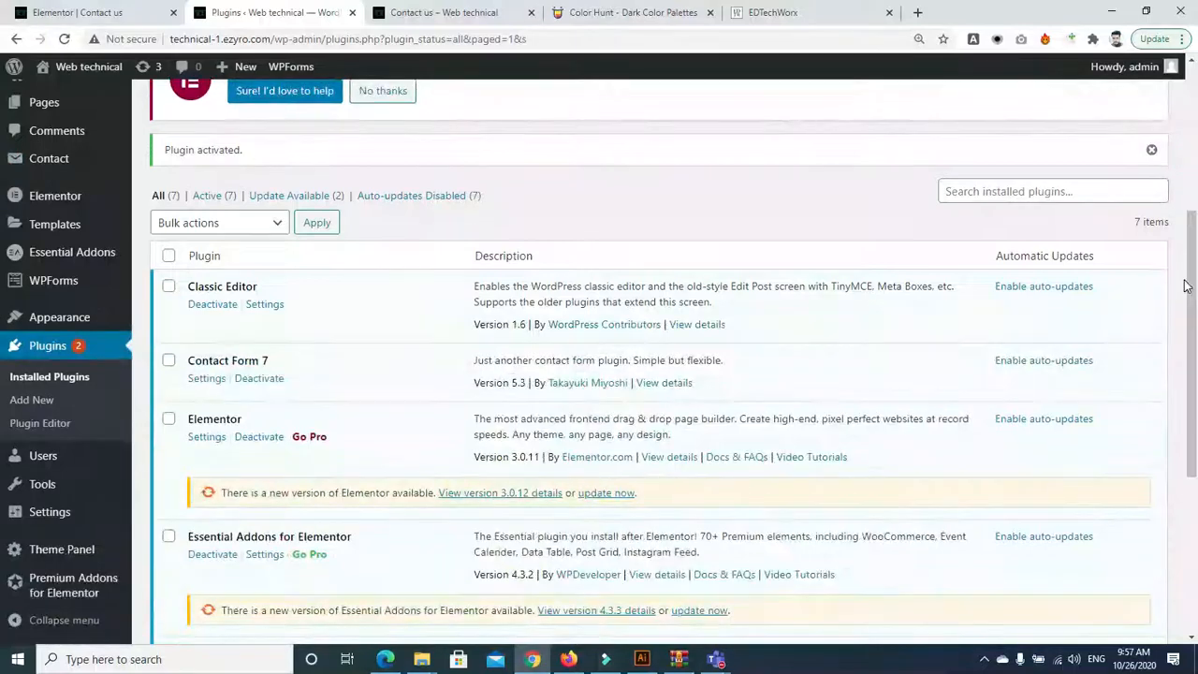
left_click_drag(1193, 288, 1192, 442)
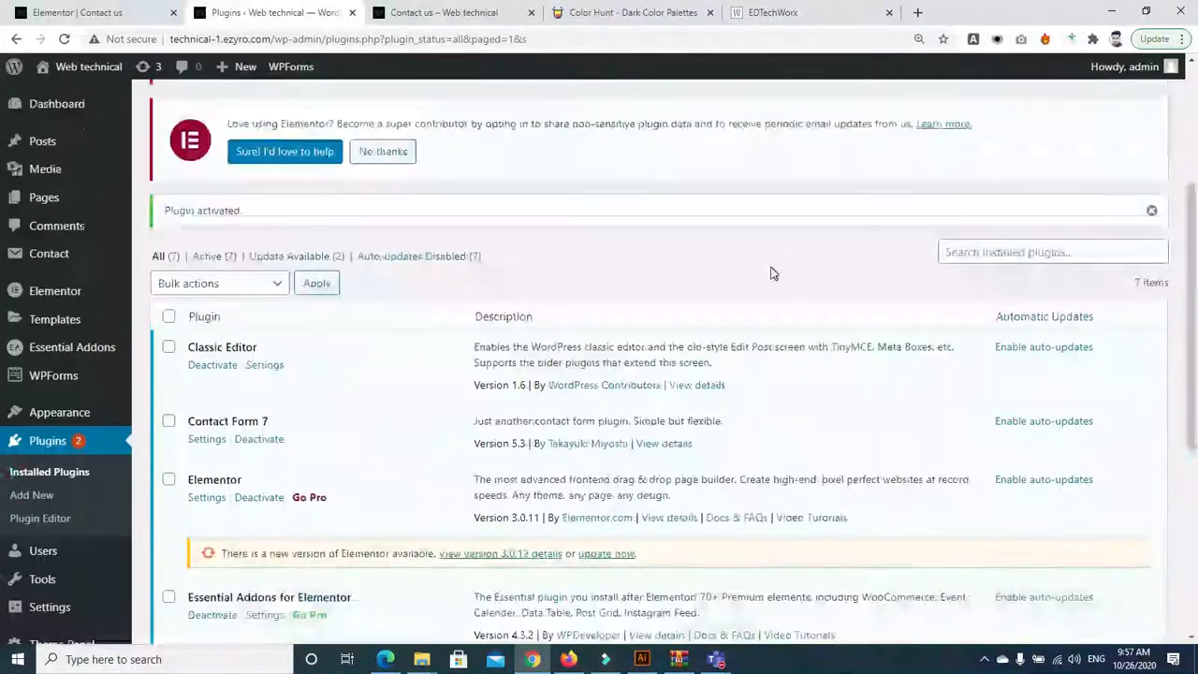
scroll(2, 211, "down", 3)
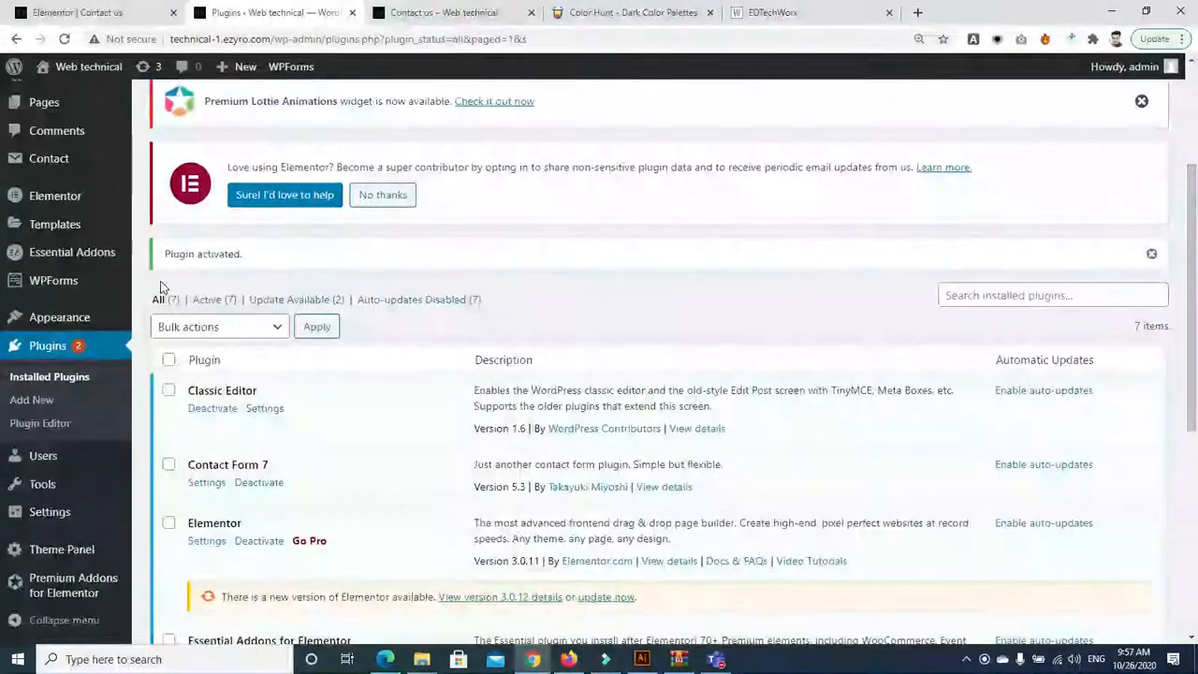
mouse_move(52, 290)
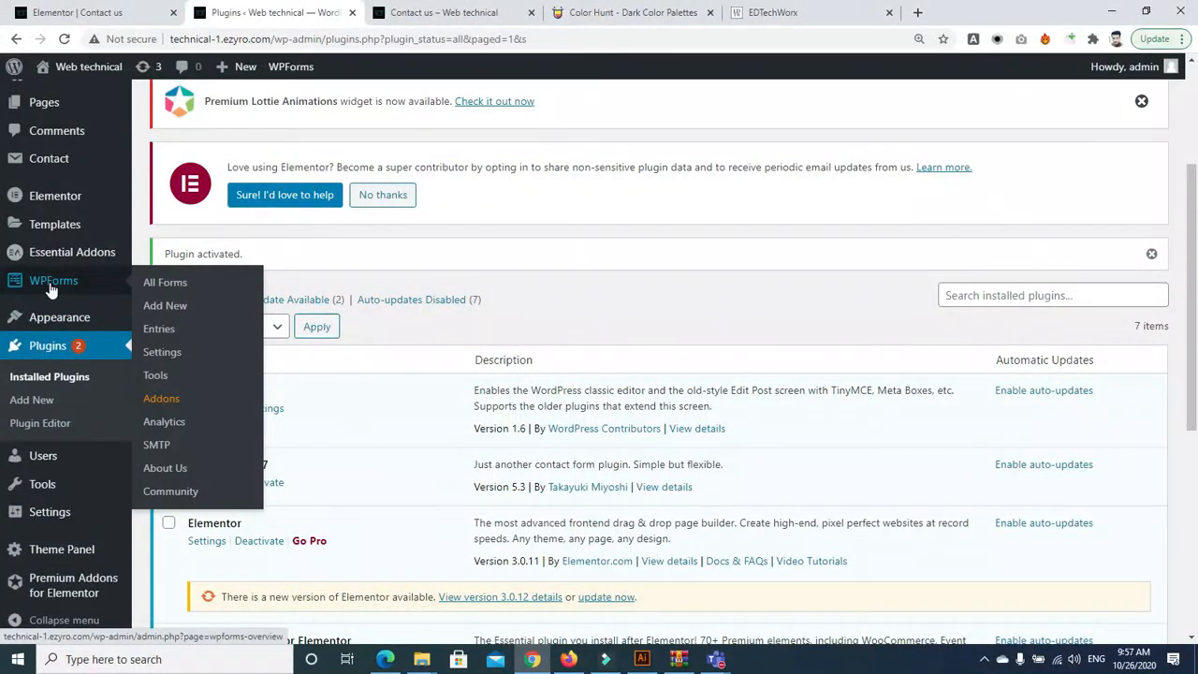
left_click(51, 285)
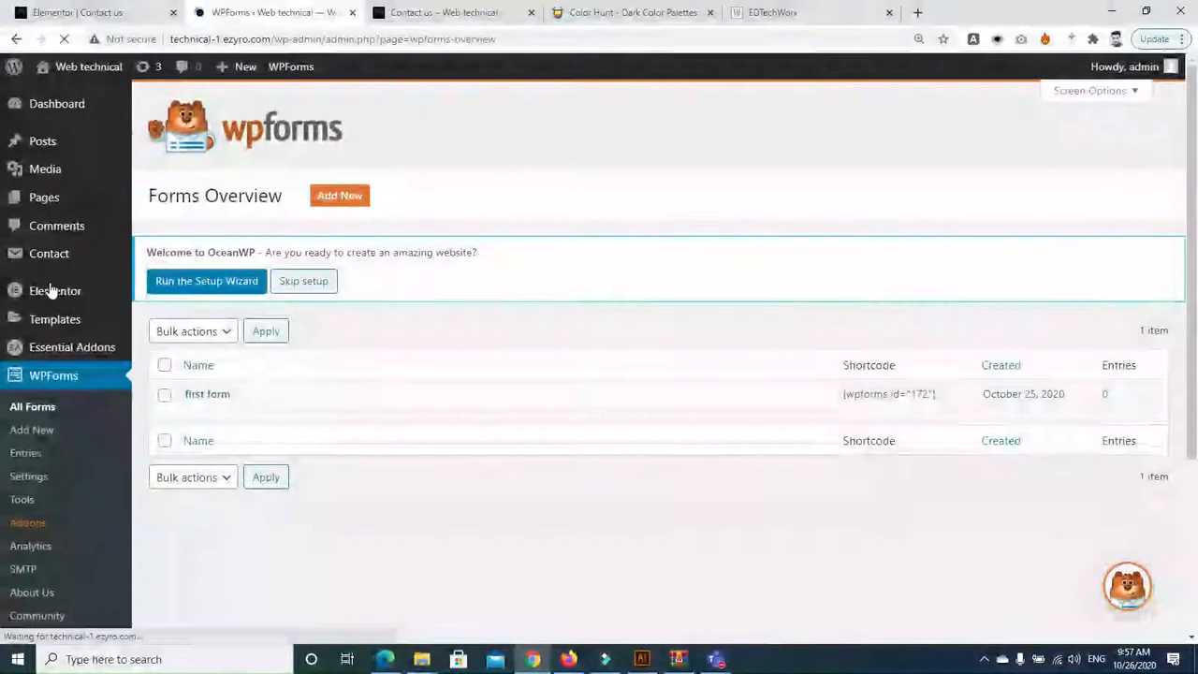
Add a new form named 'Contact form' from the blank template
left_click(339, 195)
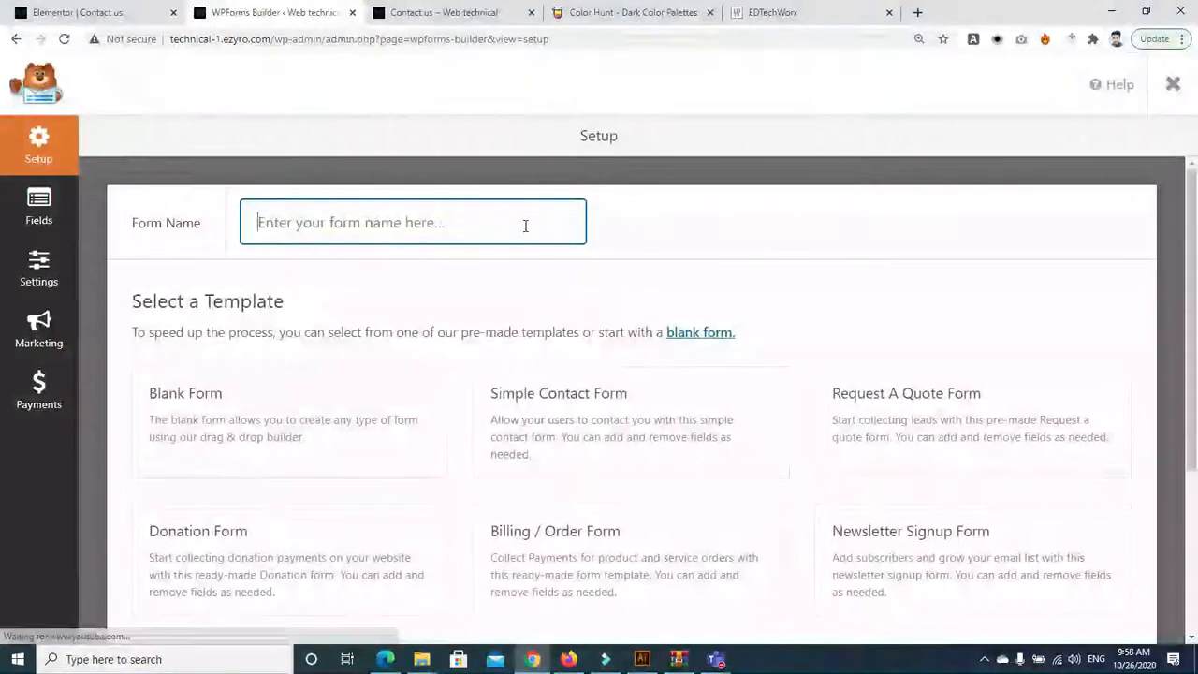
left_click(496, 226)
type("Contact form")
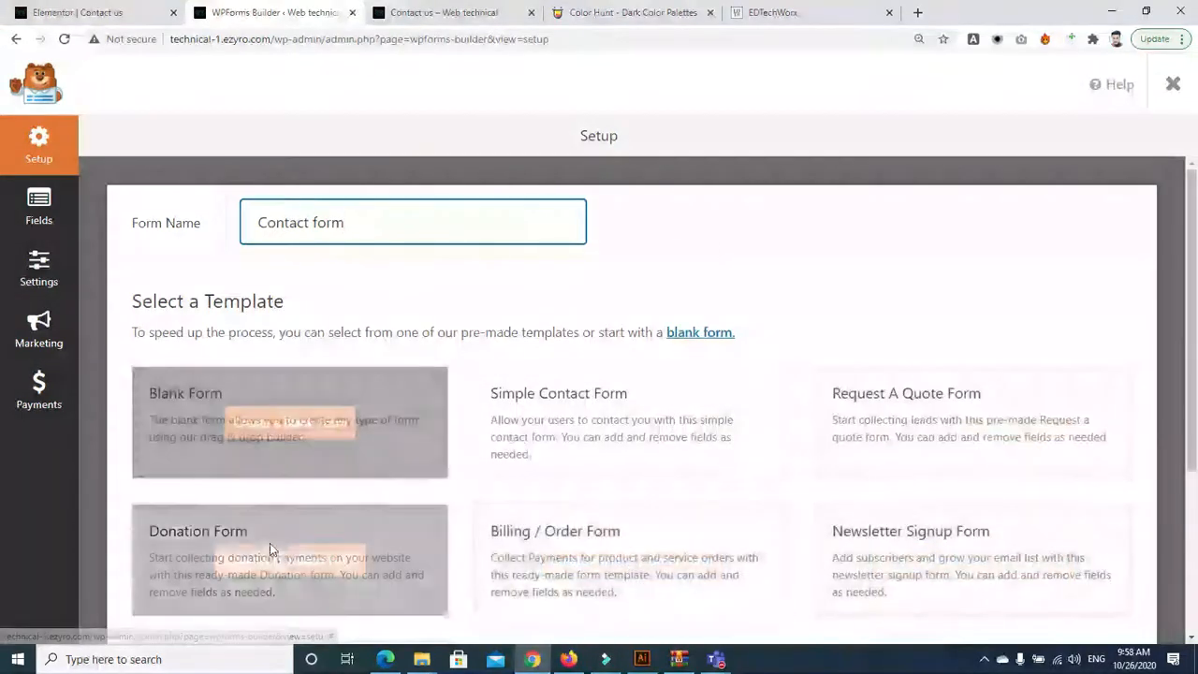
left_click(240, 425)
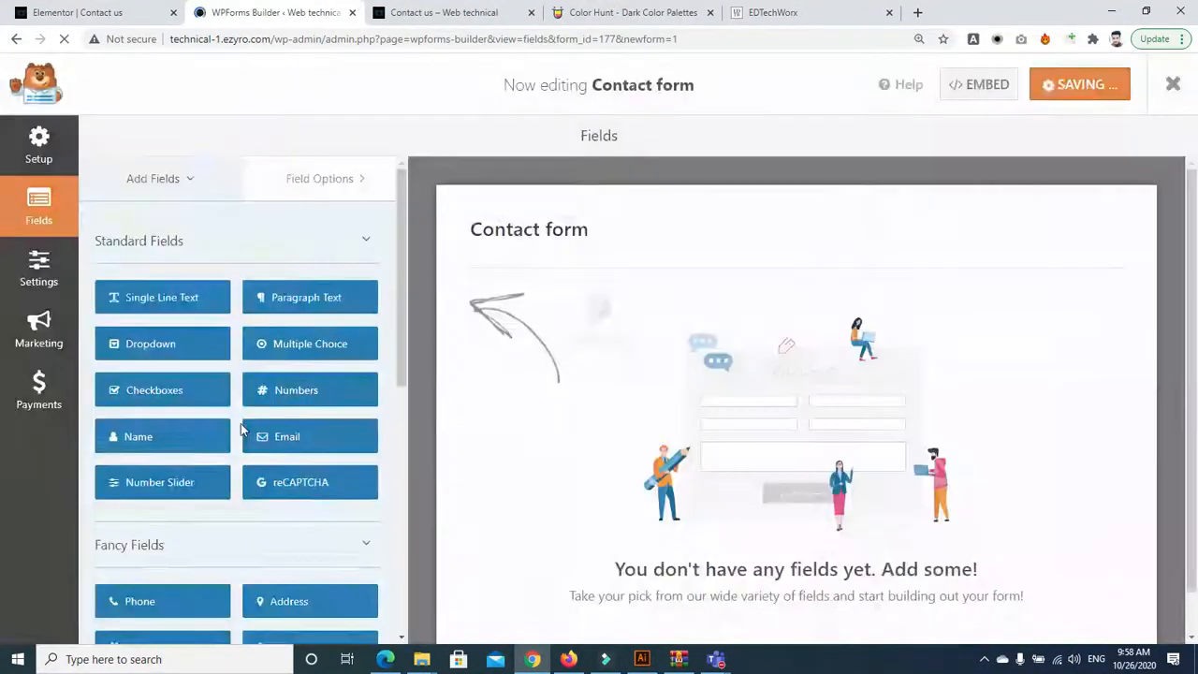
Add Name, Email and Numbers fields to the Contact form in that order
left_click_drag(1197, 313, 1197, 431)
left_click_drag(1197, 359, 1196, 495)
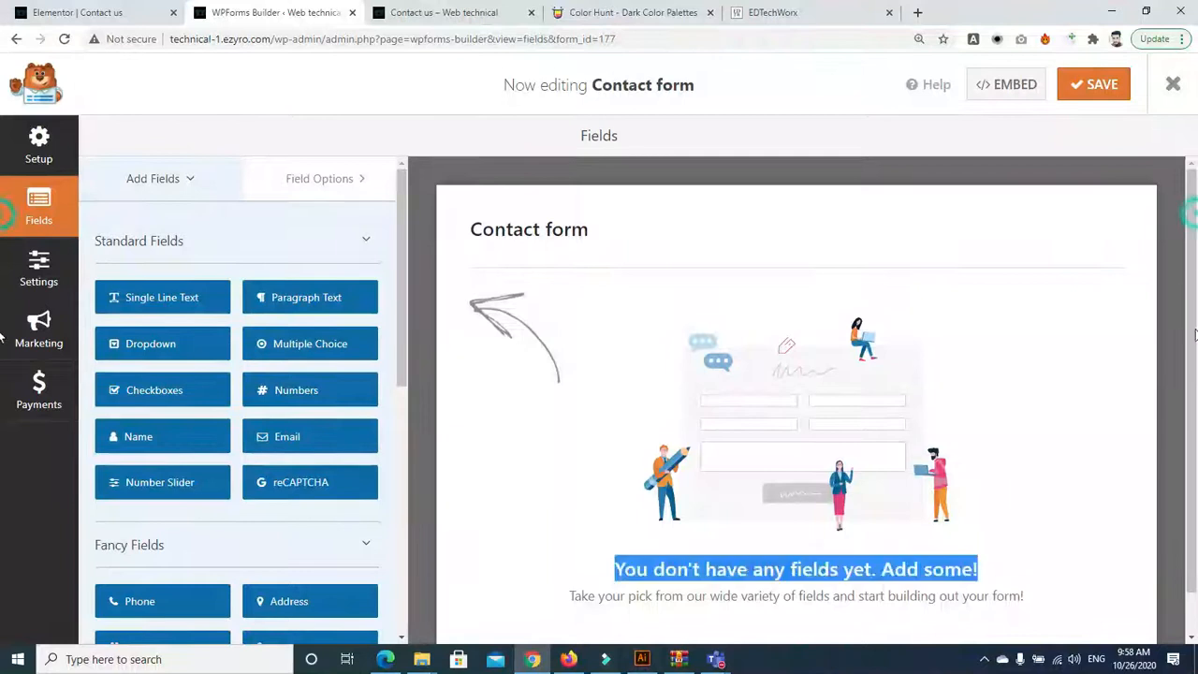
left_click_drag(1197, 395, 1197, 465)
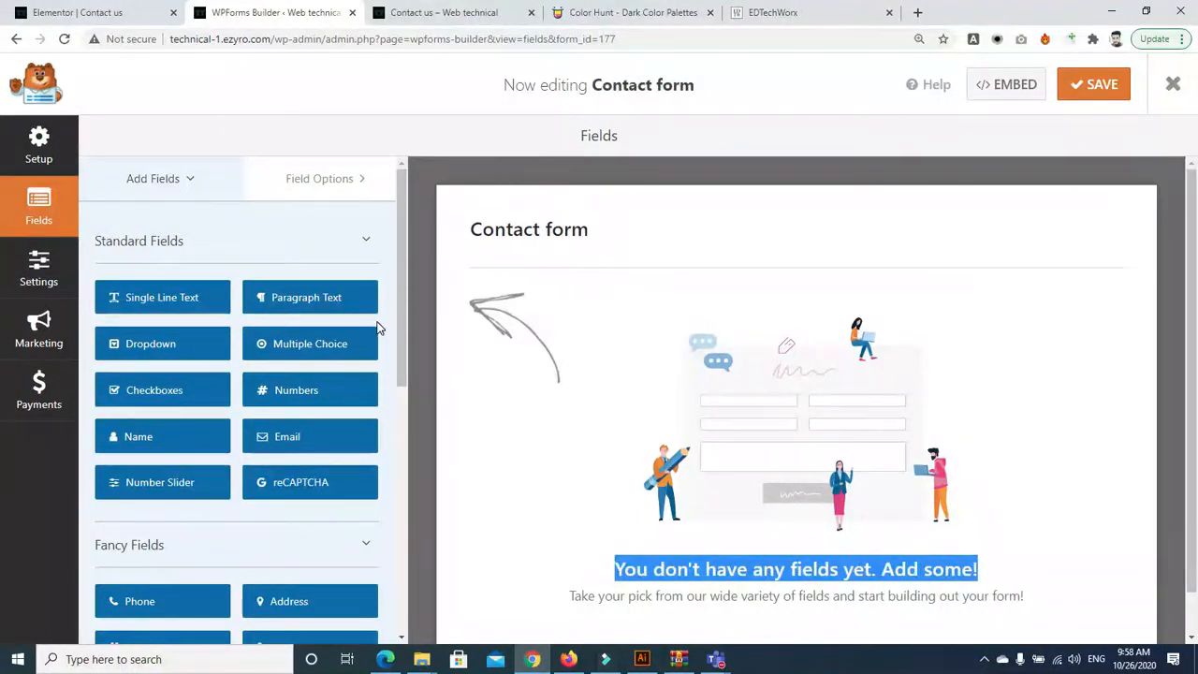
left_click_drag(402, 282, 421, 197)
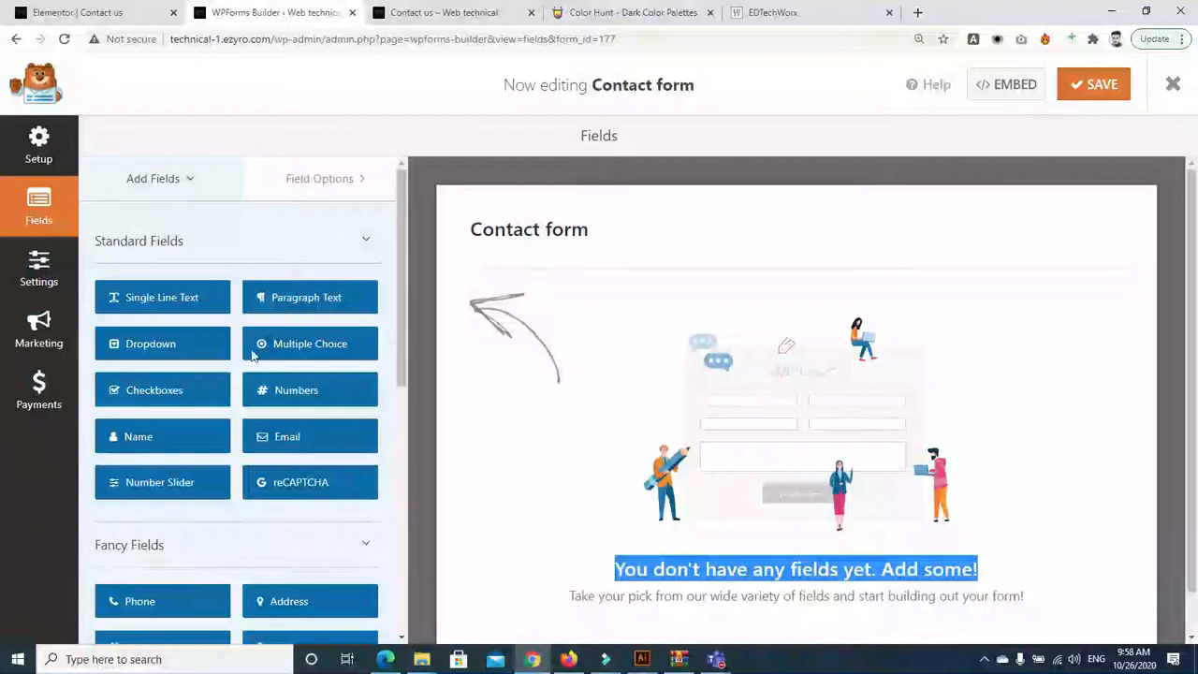
left_click(401, 383)
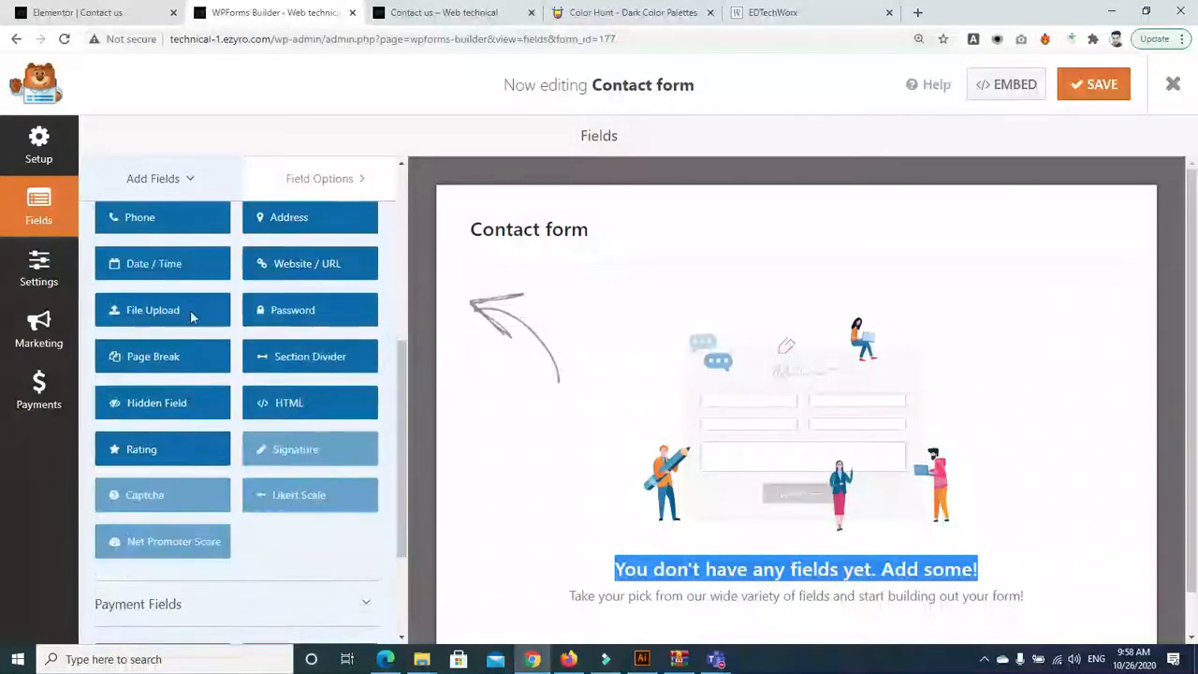
left_click_drag(398, 411, 401, 502)
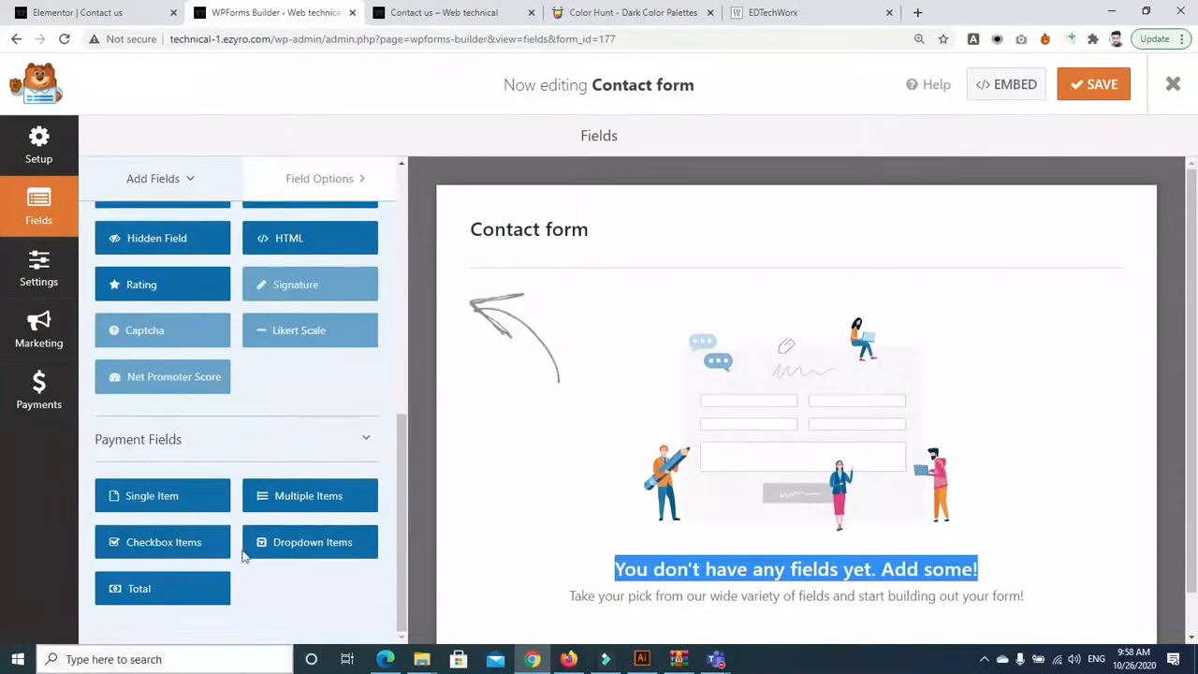
left_click_drag(400, 537, 248, 153)
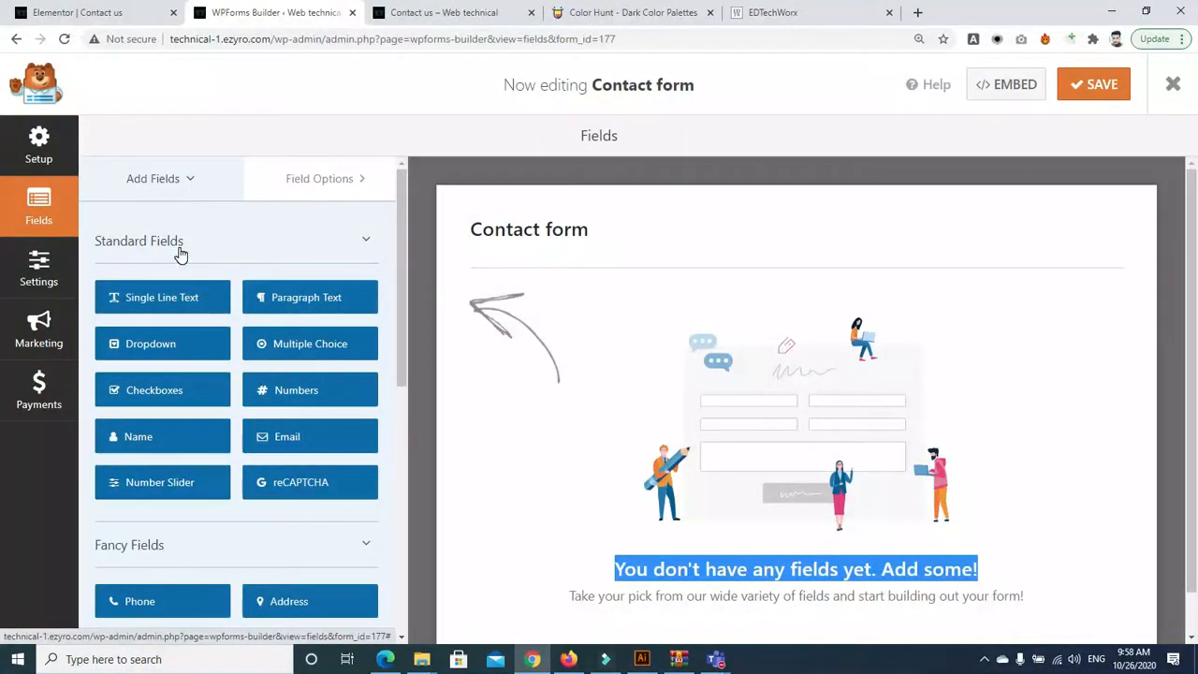
left_click_drag(144, 436, 548, 346)
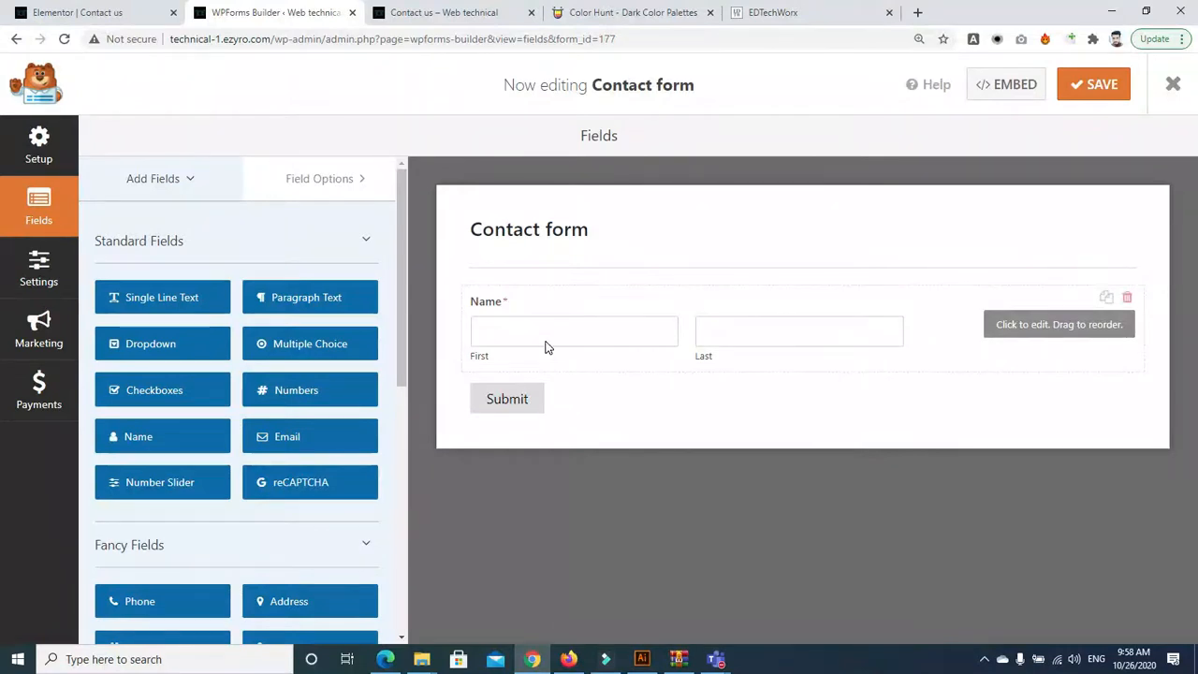
left_click_drag(297, 439, 524, 371)
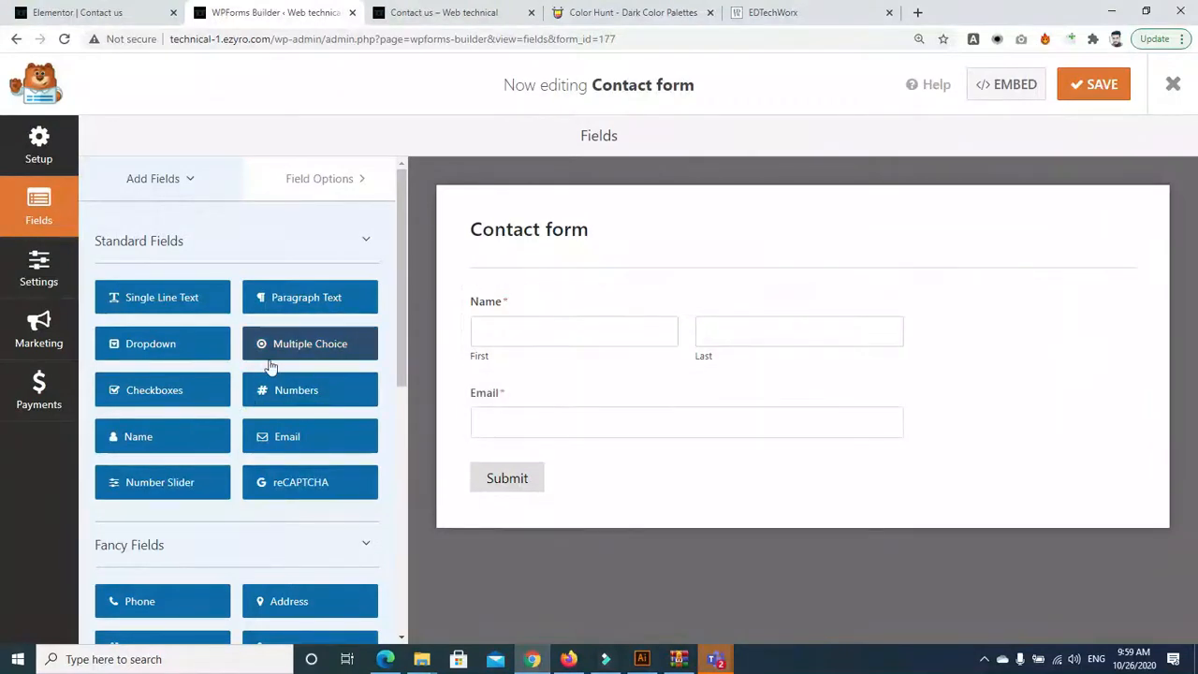
left_click_drag(280, 393, 508, 458)
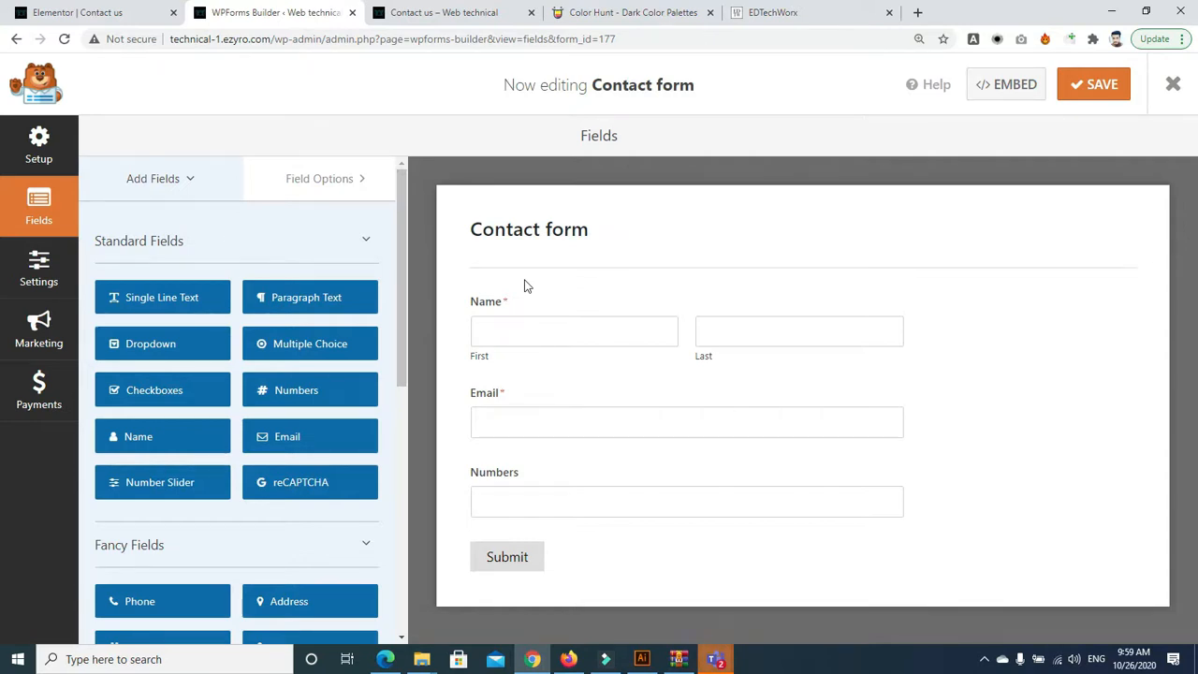
scroll(402, 360, "down", 1)
mouse_move(403, 360)
left_mouse_down()
mouse_move(403, 378)
mouse_move(402, 357)
left_mouse_up()
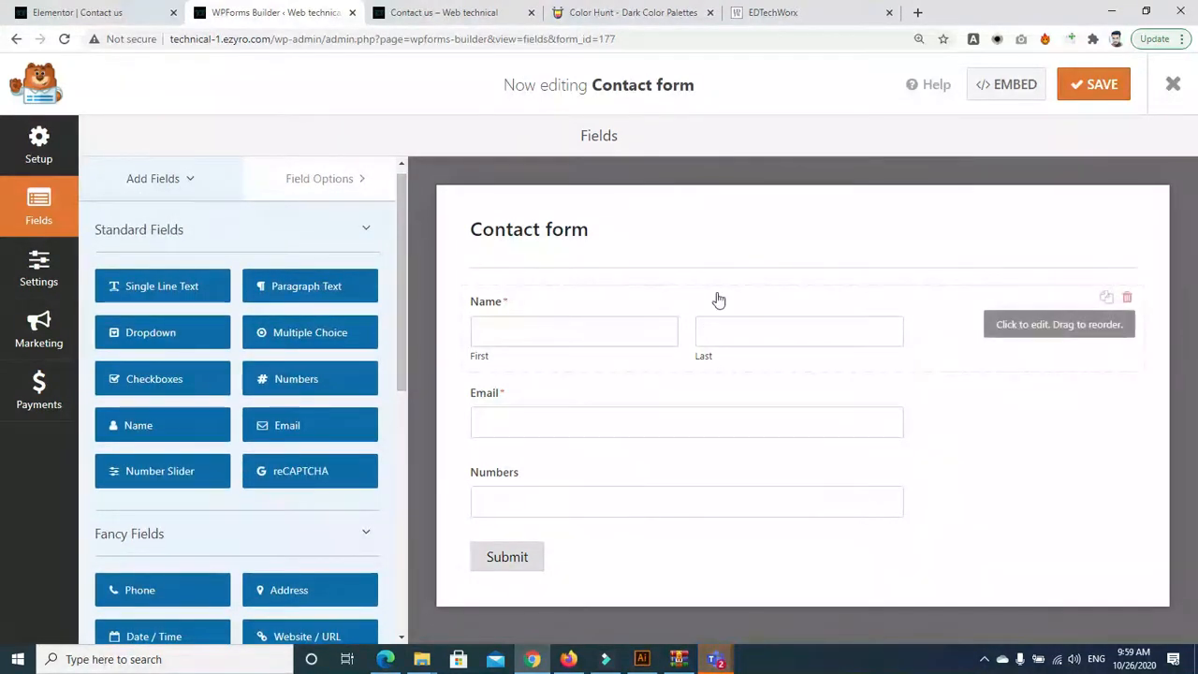
Look through the Name, Numbers and Email field options
left_click(921, 311)
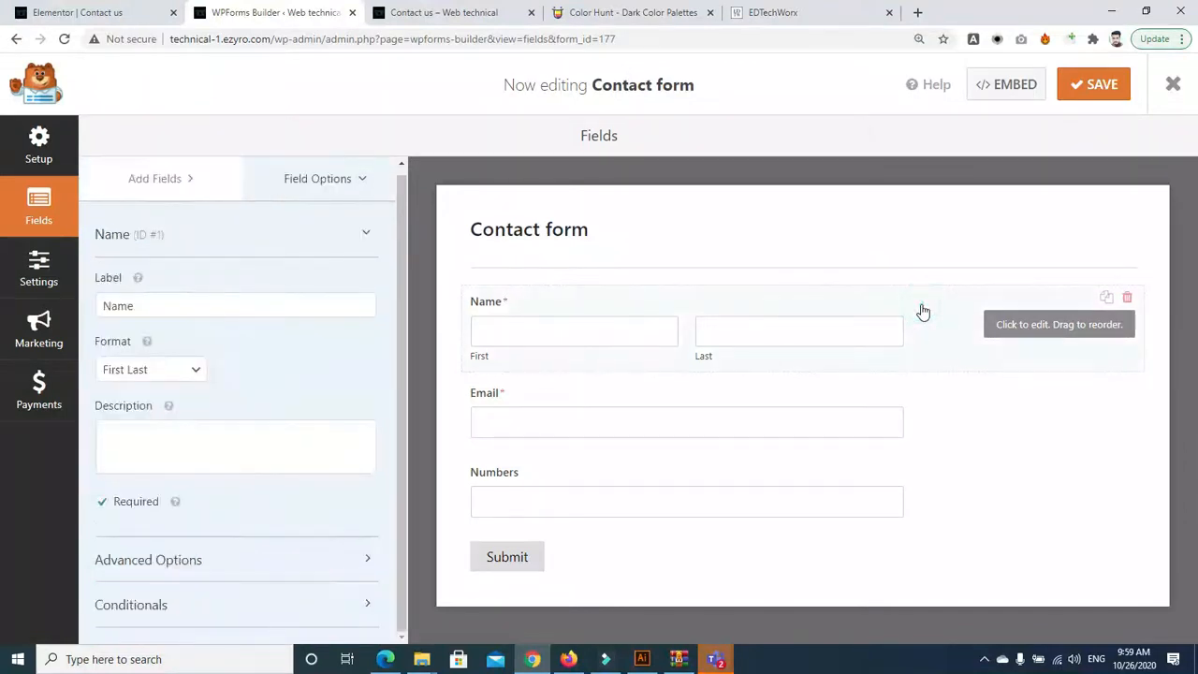
left_click(856, 459)
left_click(856, 417)
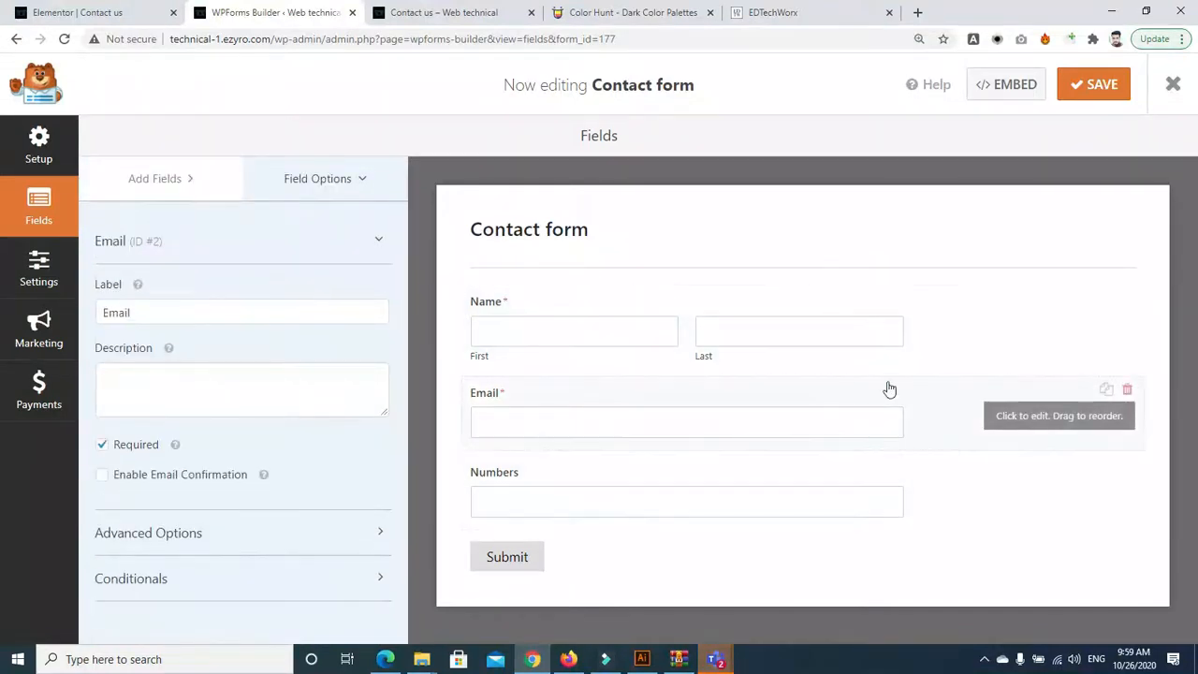
left_click(933, 321)
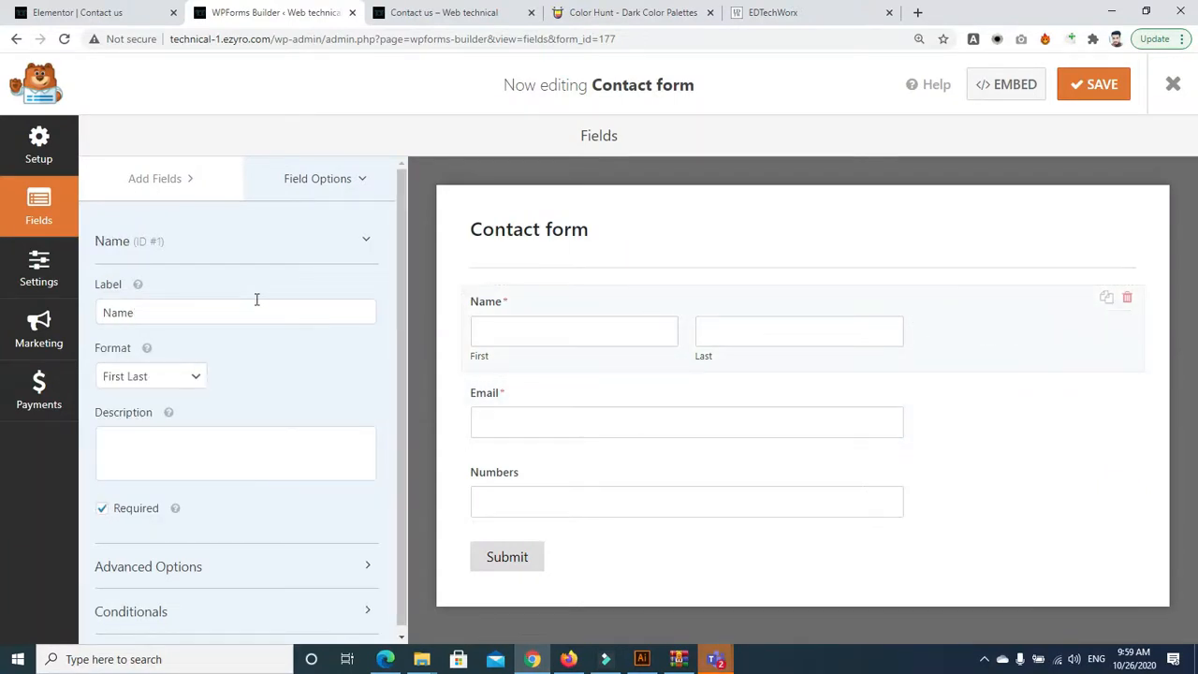
Change the Name field's label to 'Full Name'
double_click(201, 318)
key("BackSpace")
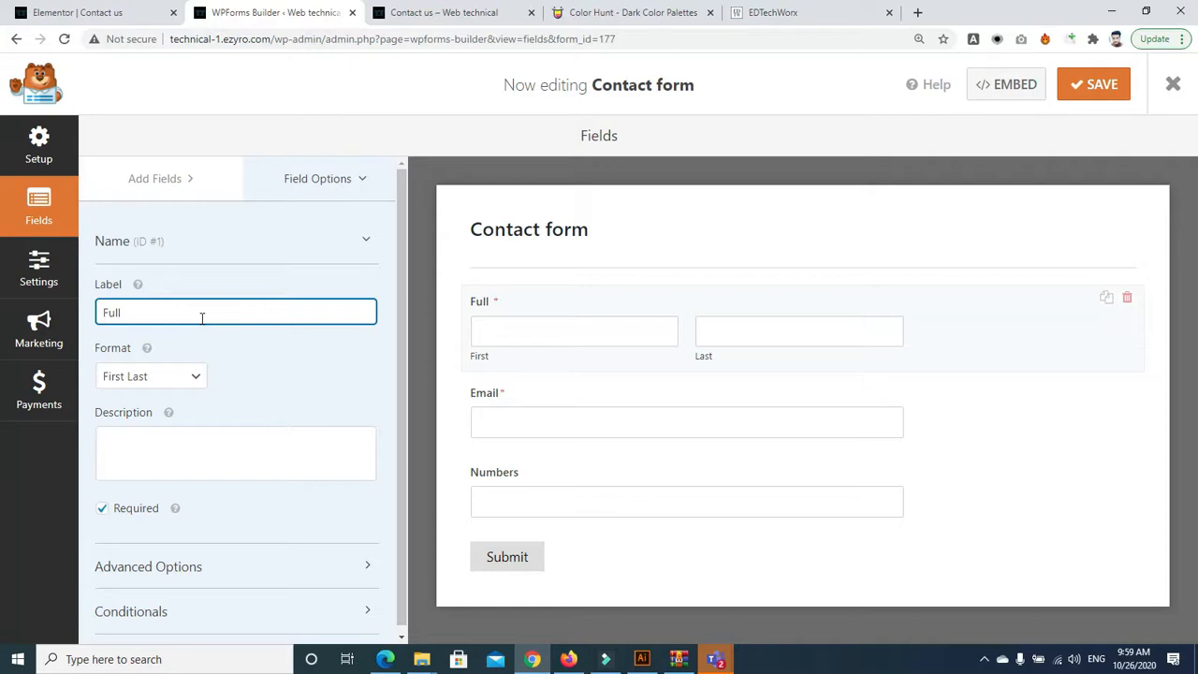
type("banme")
key("BackSpace")
key("BackSpace")
type("N")
Copy the join info from the 'week 7 WordPress Plugin Using' Teams meeting details
left_click(716, 659)
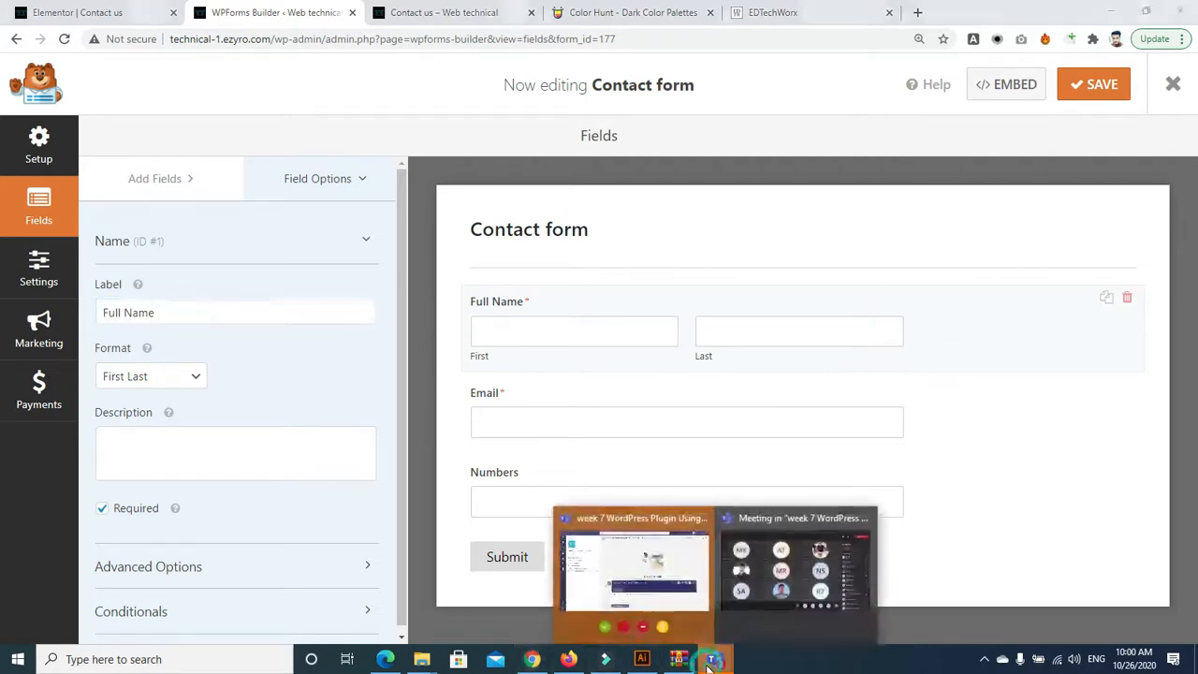
left_click(625, 575)
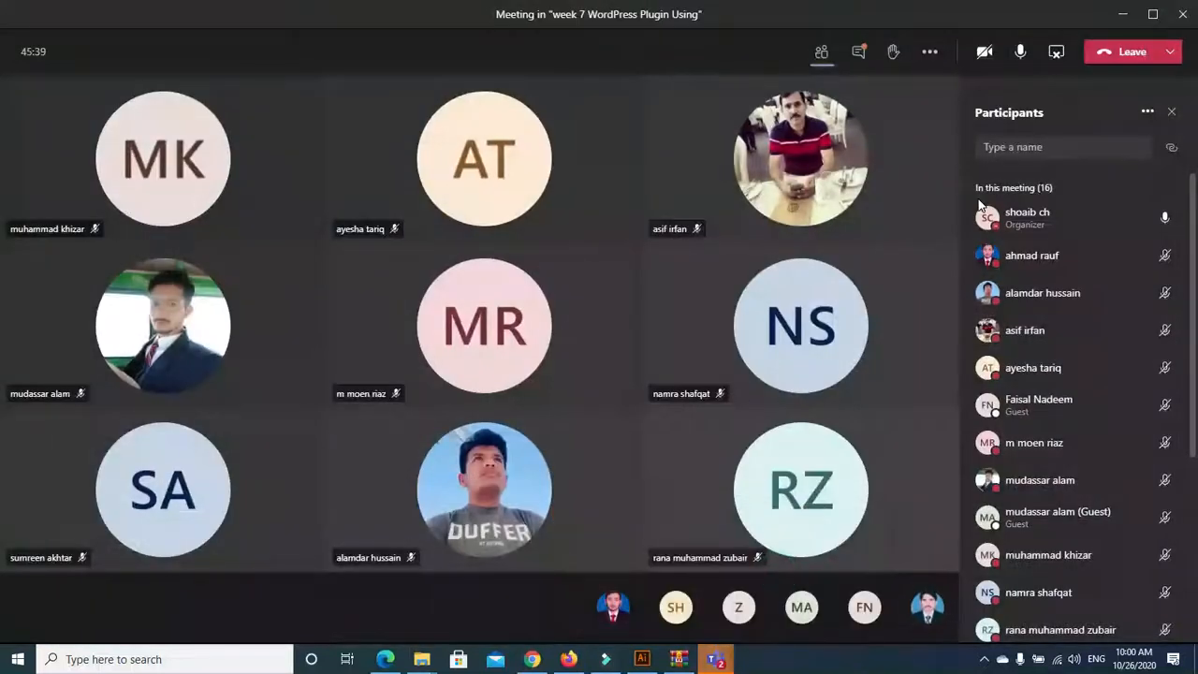
left_click(851, 53)
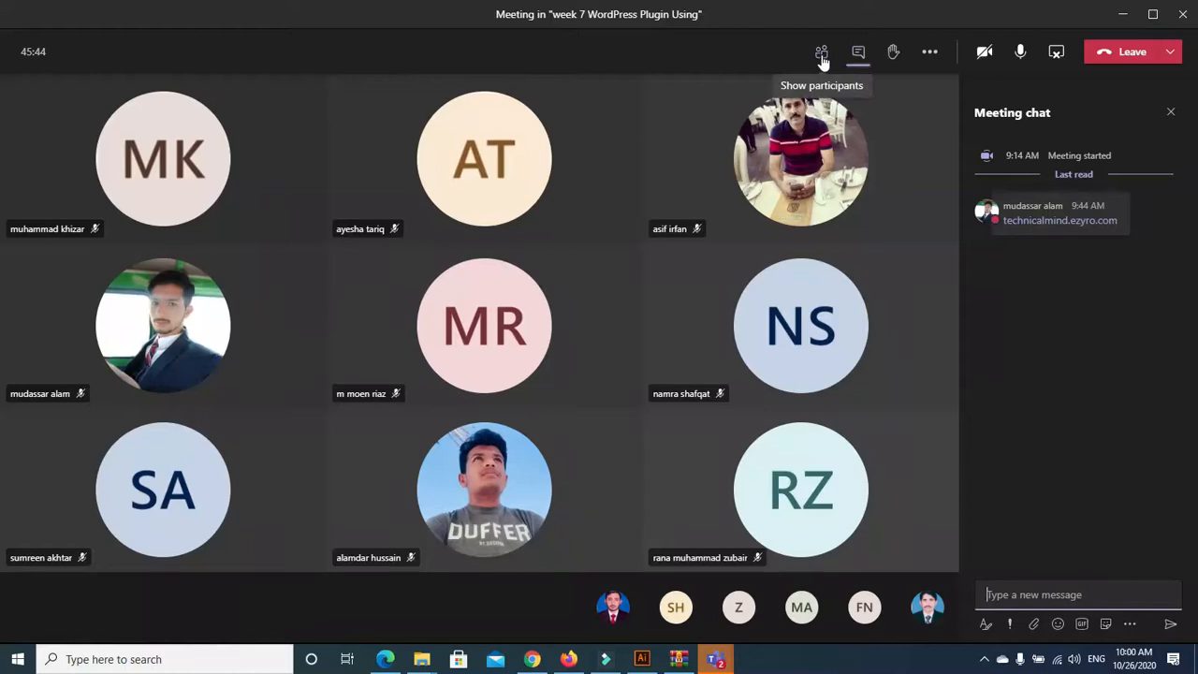
left_click(821, 56)
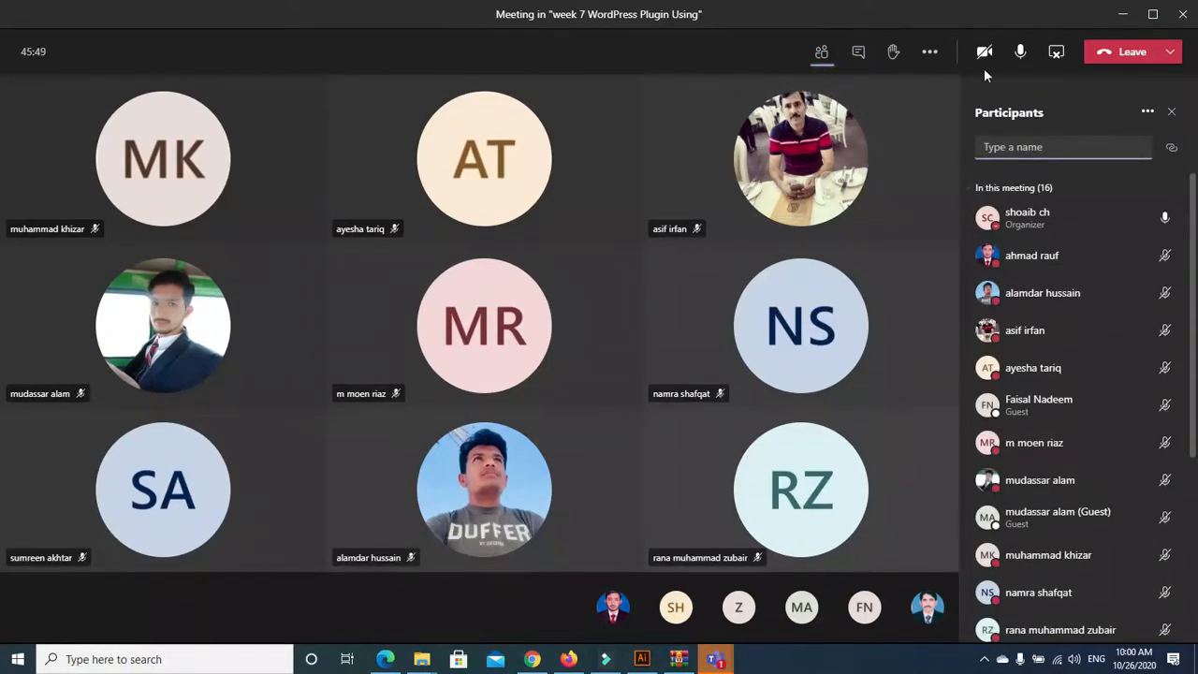
left_click(929, 52)
left_click(949, 178)
left_click(1071, 227)
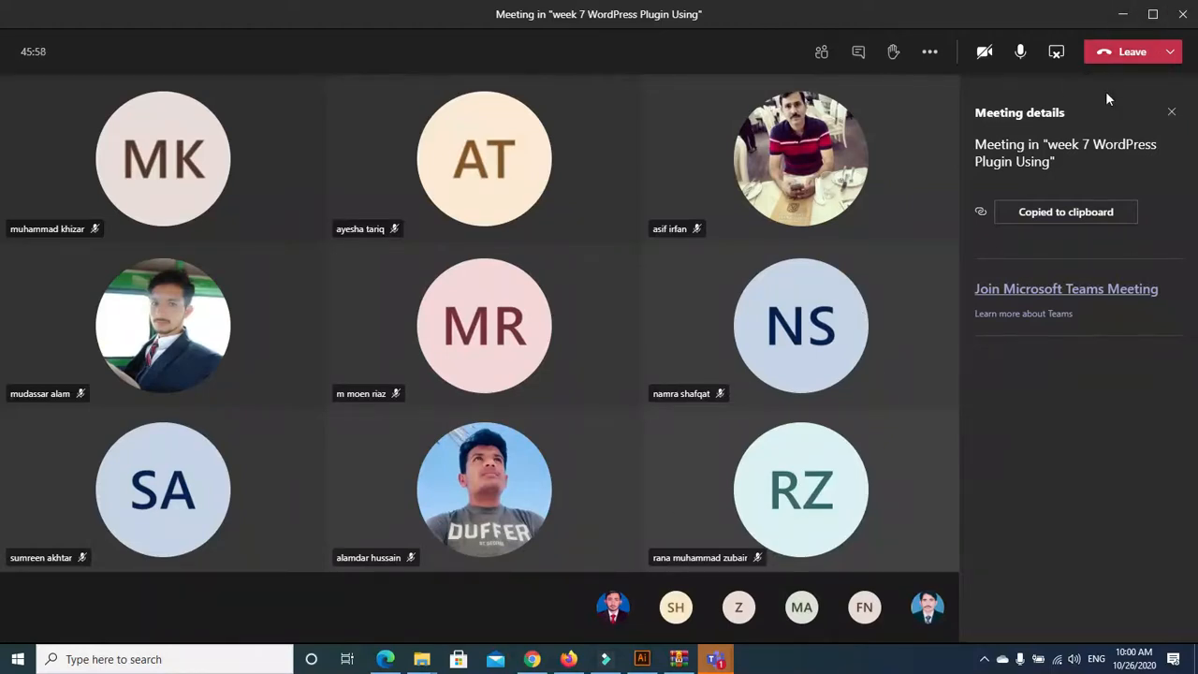
left_click(1057, 53)
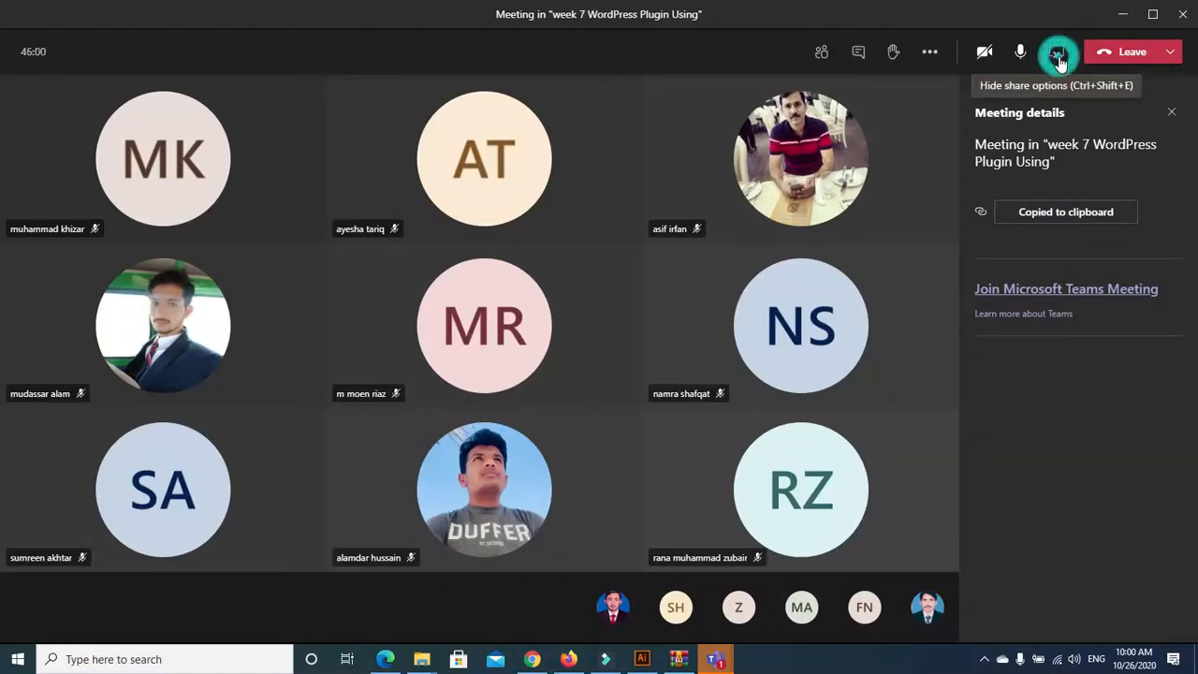
Paste and send the meeting join info in the E-Rozgar Technical (HNP) WhatsApp group
left_click(531, 659)
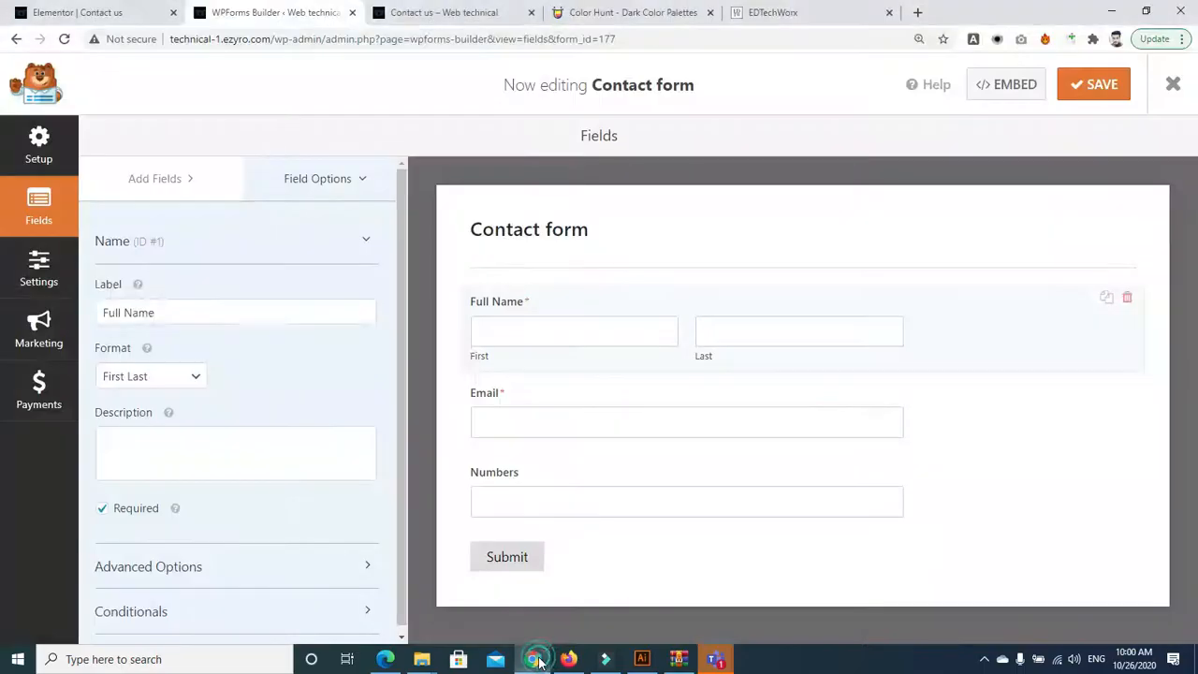
left_click(569, 659)
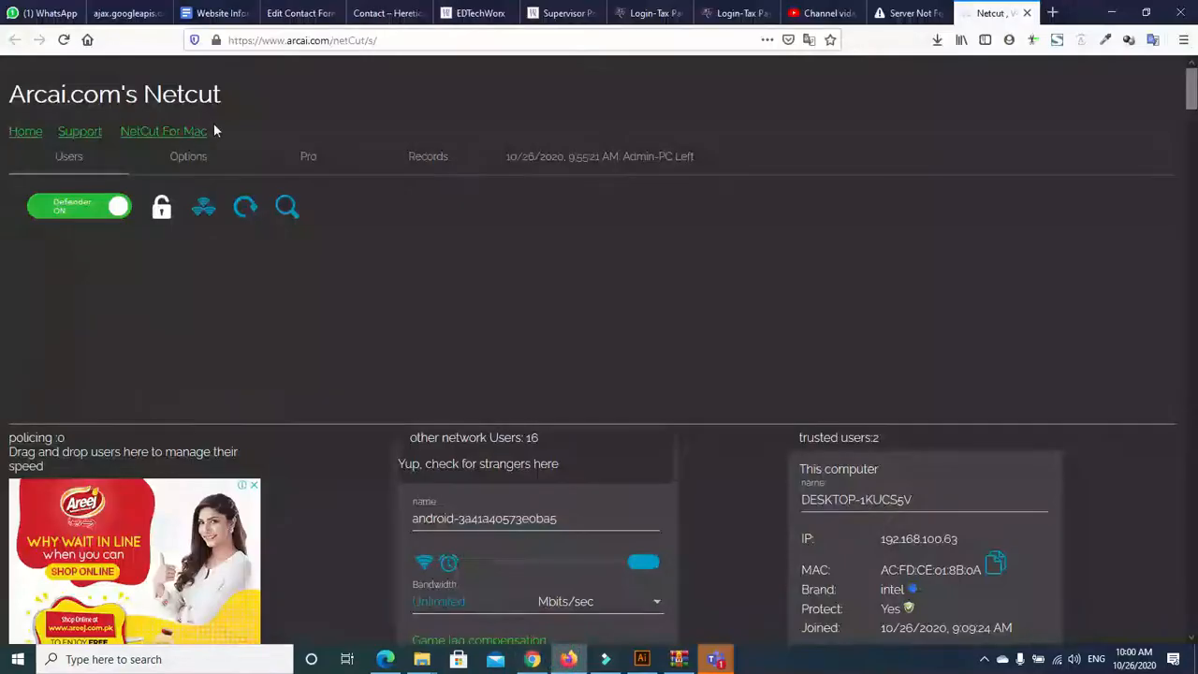
left_click(28, 12)
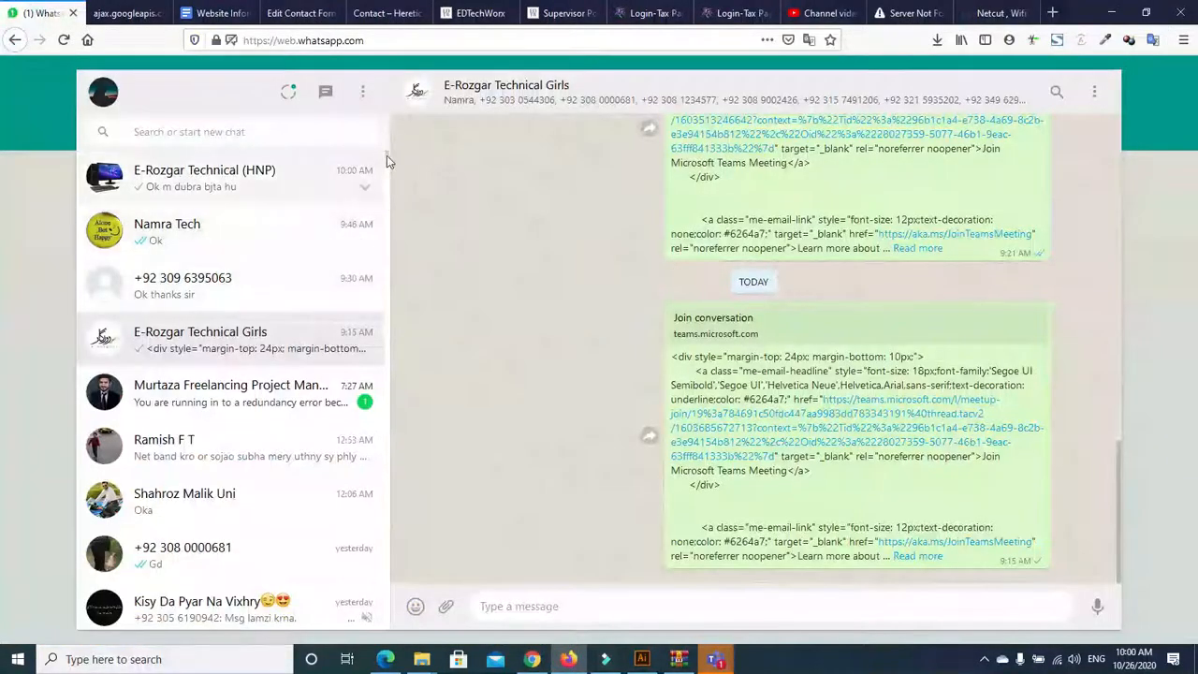
left_click(215, 183)
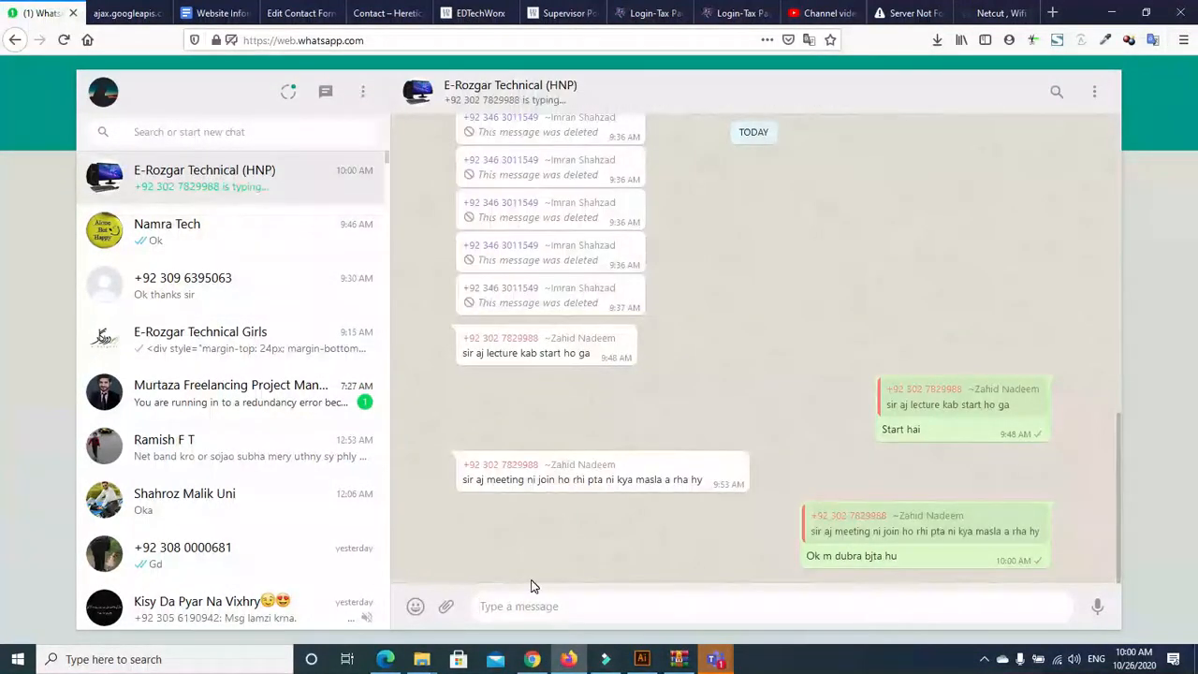
key("ctrl+v")
key("Return")
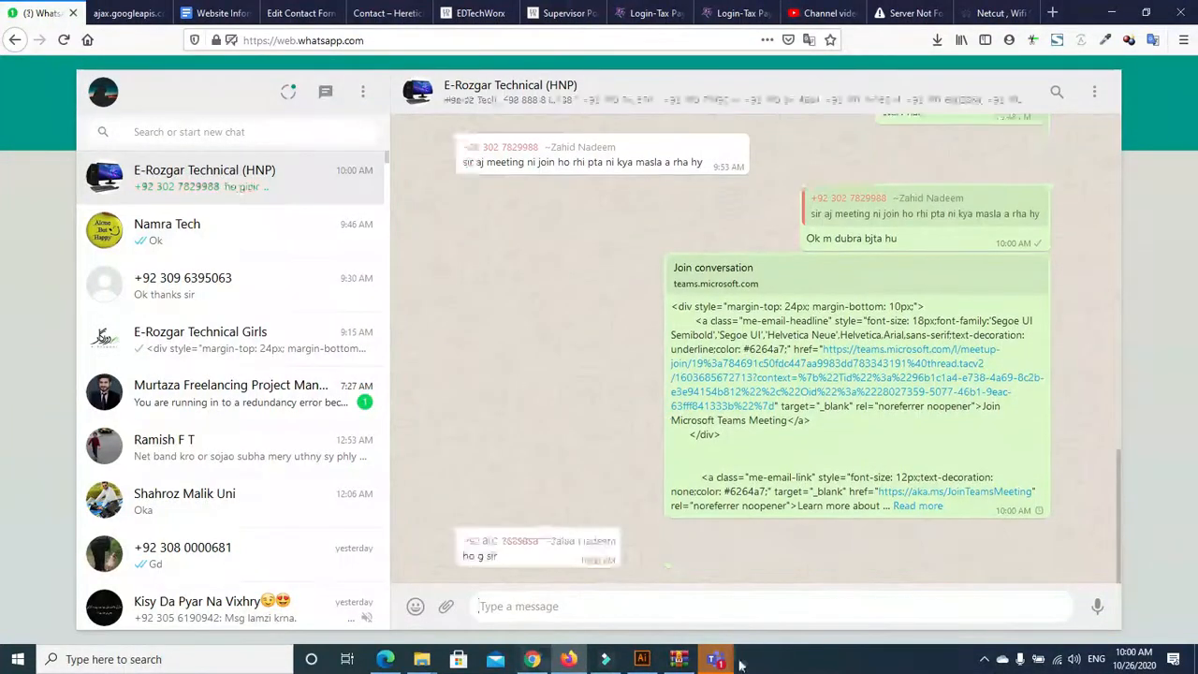
Back in the Teams meeting, mute the microphone briefly, then unmute it
mouse_move(718, 660)
left_click(755, 591)
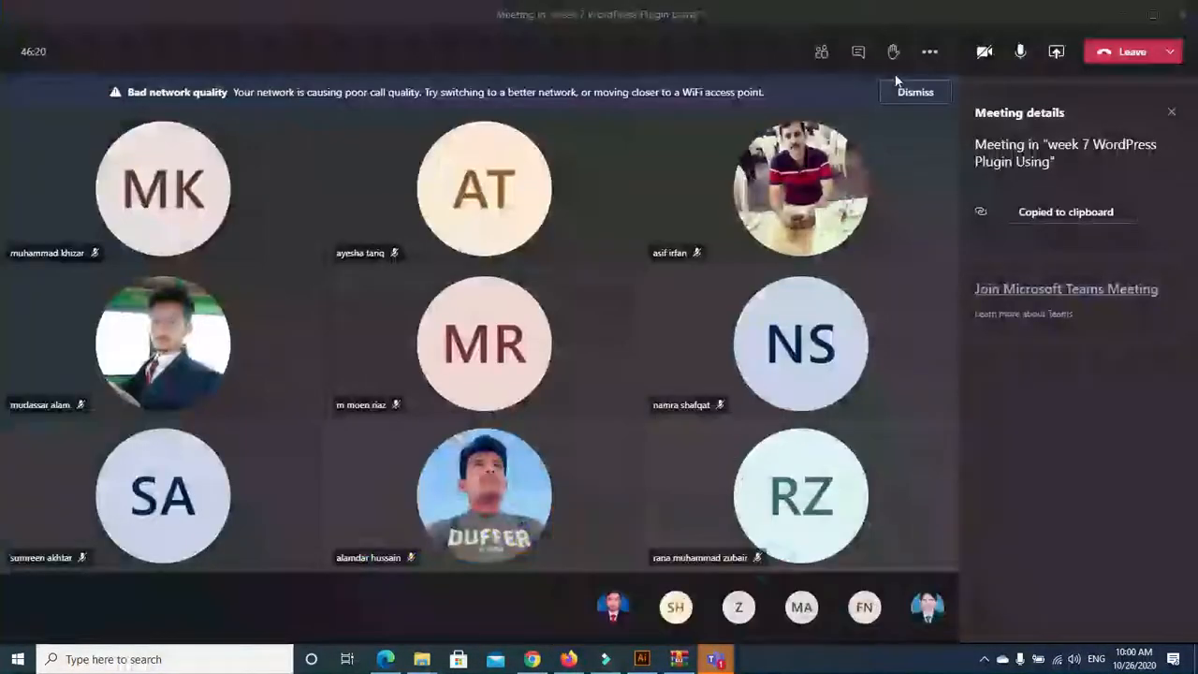
left_click(1020, 54)
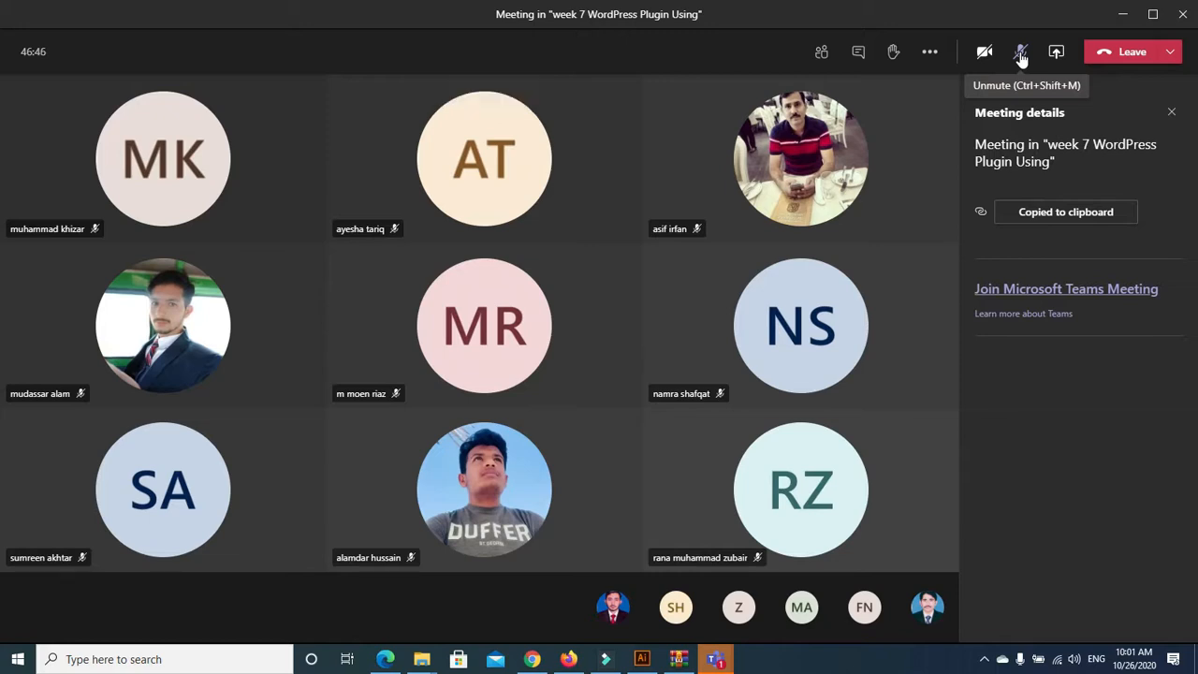
left_click(1021, 54)
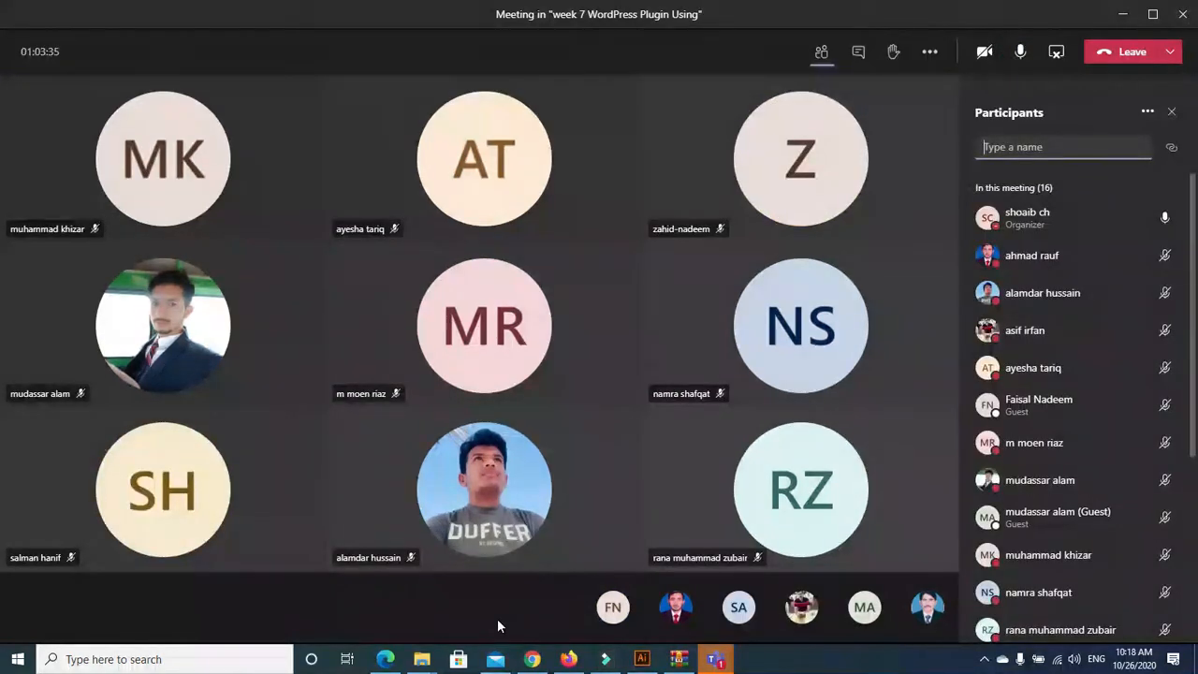
Place a Dropdown field with 'First Choice' under Numbers in the Contact form
left_click(534, 660)
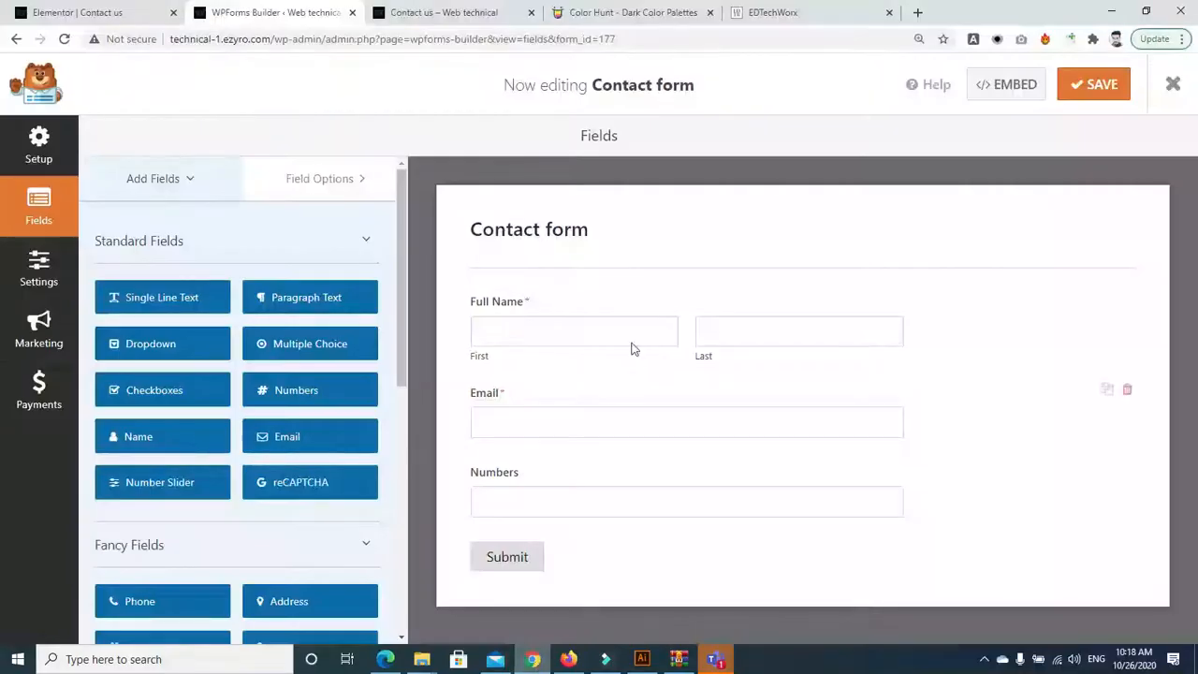
left_click(595, 292)
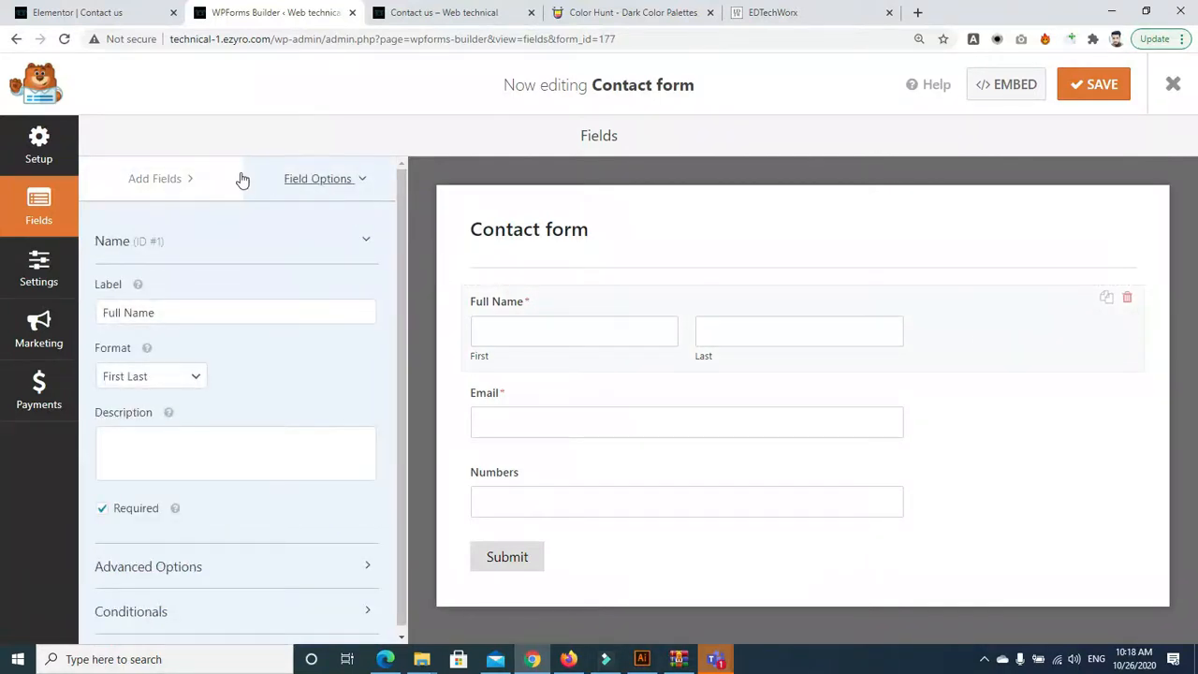
left_click(164, 181)
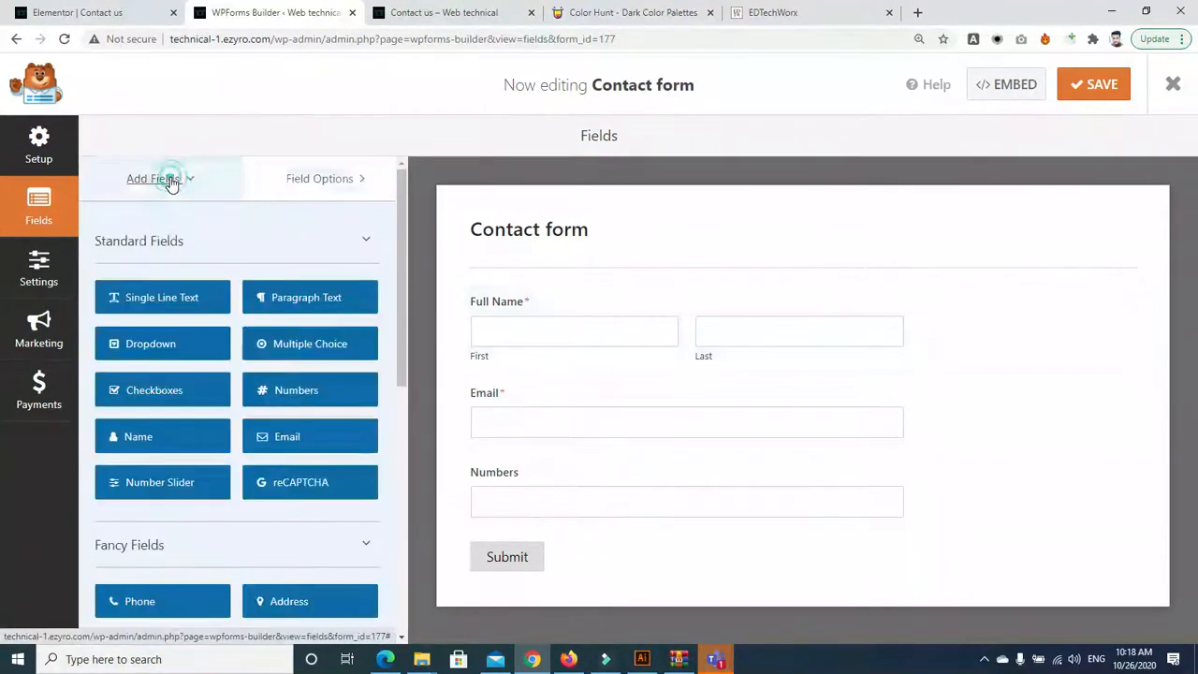
left_click_drag(166, 344, 523, 537)
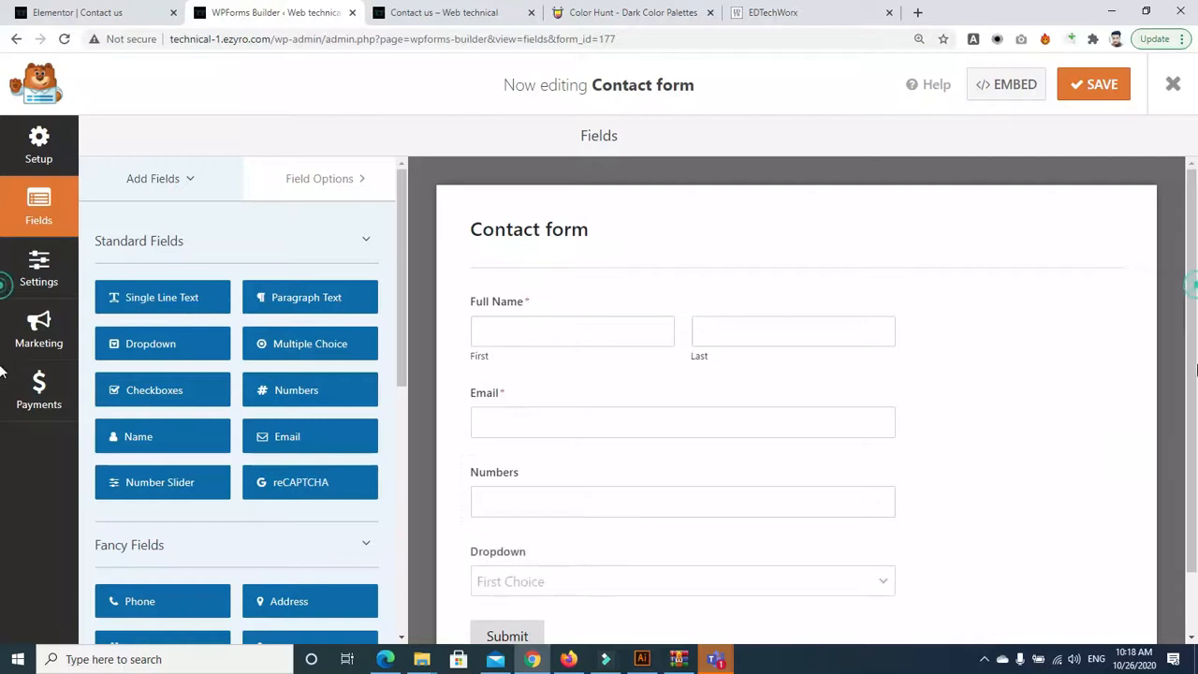
scroll(1184, 478, "down", 1)
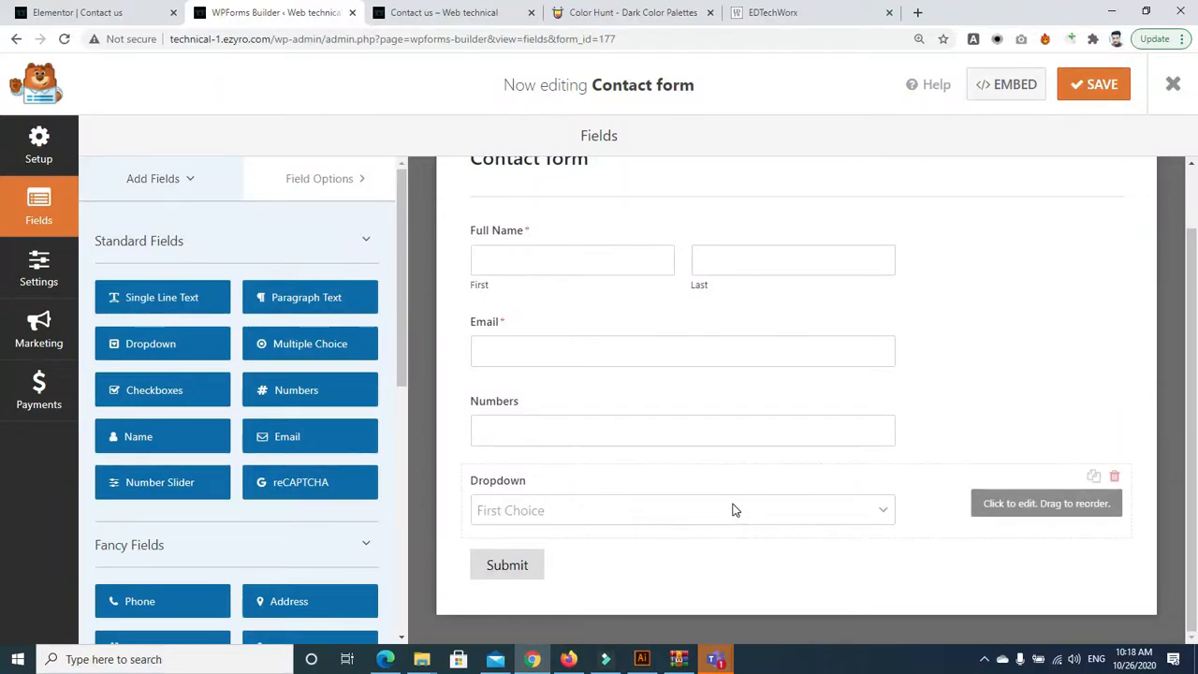
left_click(597, 258)
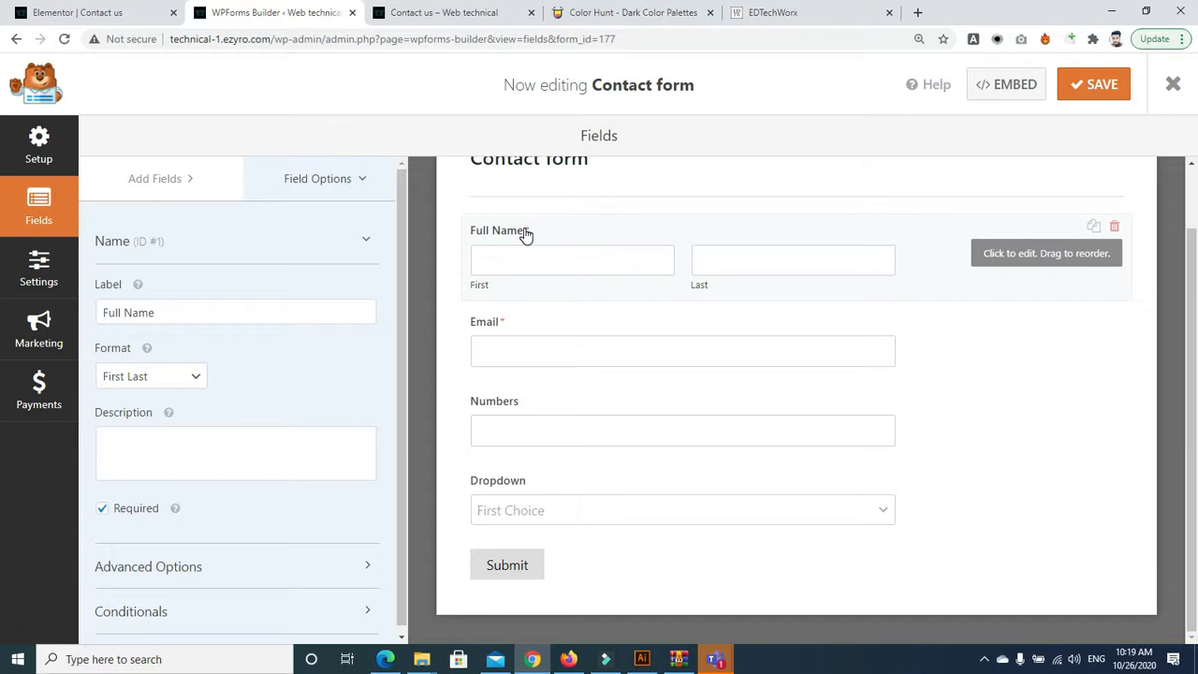
Submit the empty live Contact us form to see 'The field is required.' errors
left_click(450, 15)
left_click(603, 596)
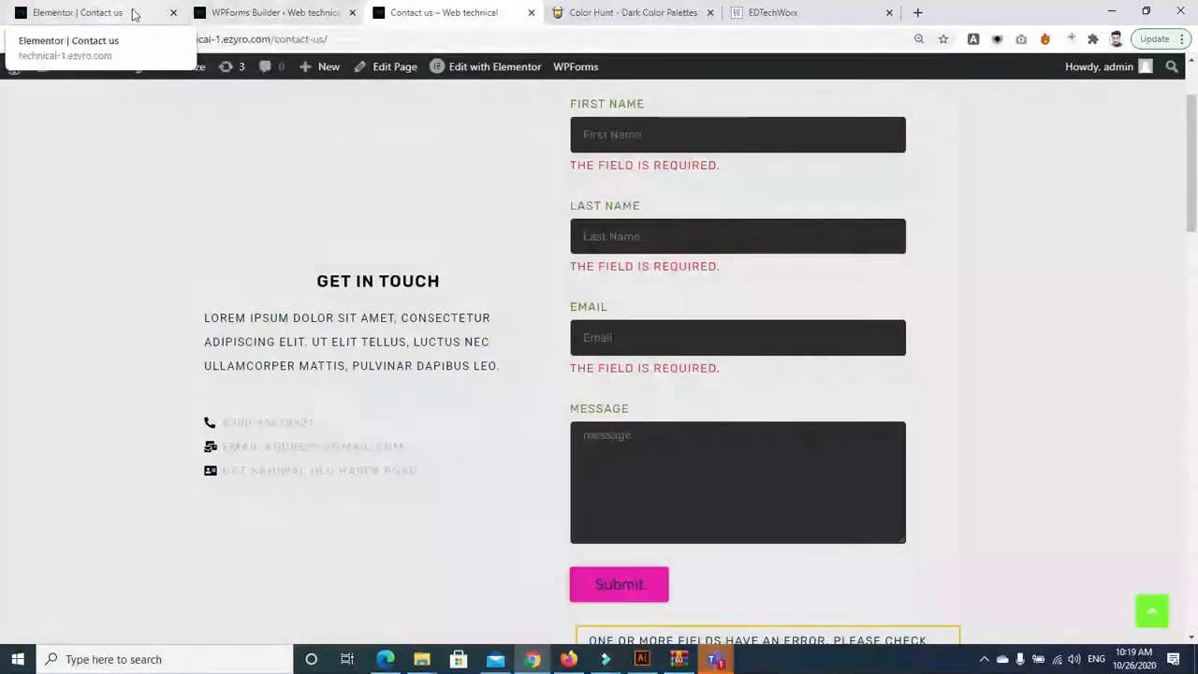
left_click(260, 13)
Try the Full Name formats Simple, First Last and First Middle Last, ending on First Last
left_click(617, 238)
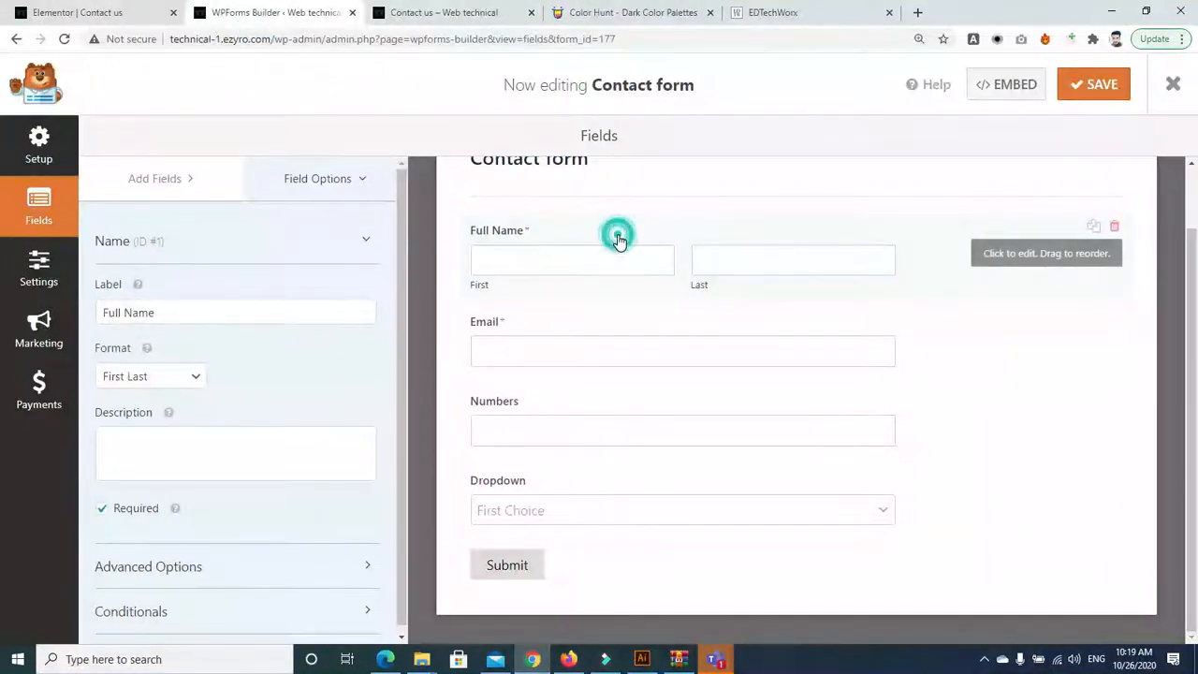
scroll(350, 333, "down", 1)
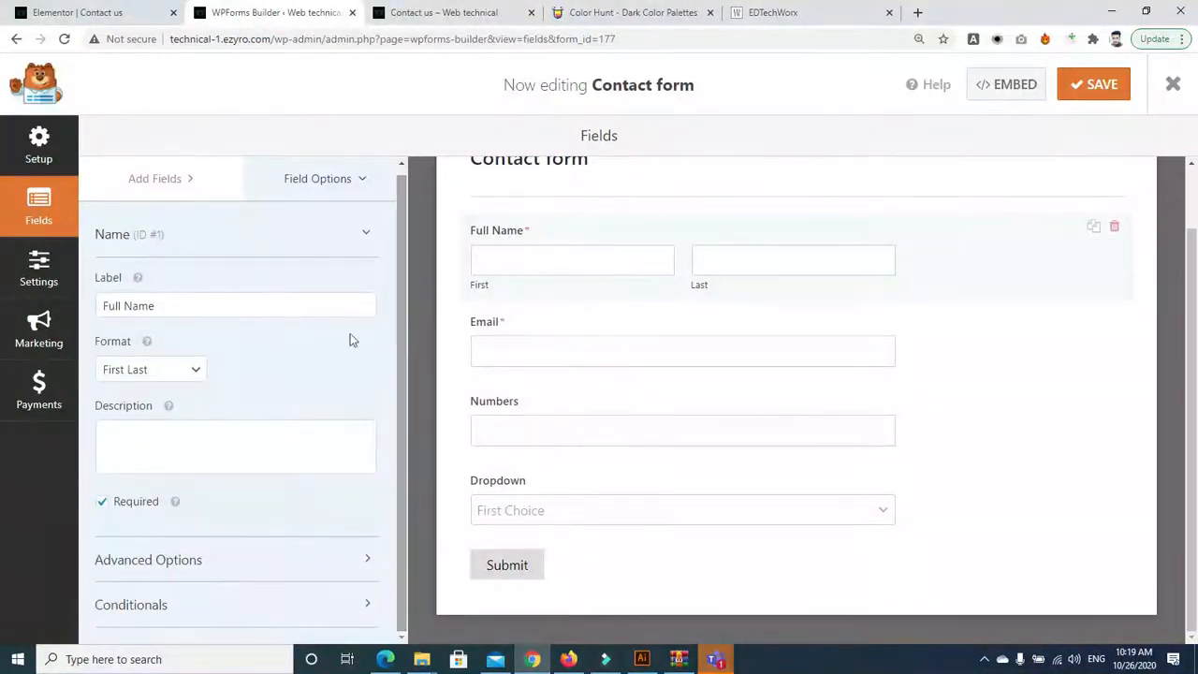
left_click(178, 371)
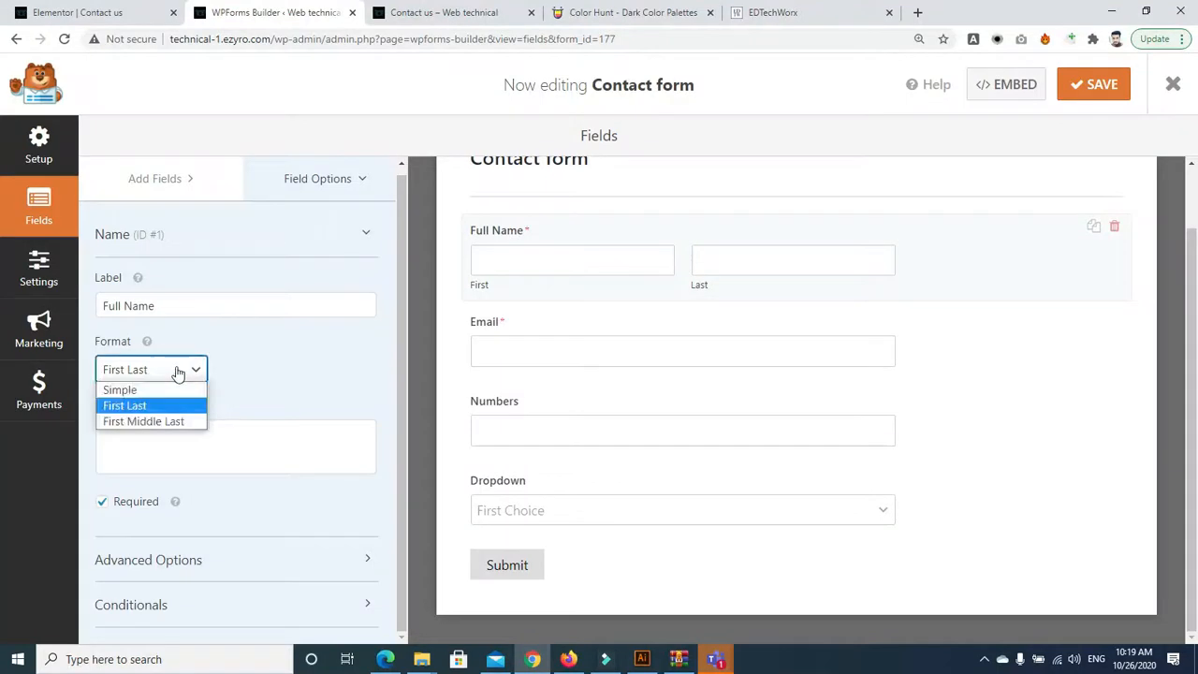
left_click(170, 387)
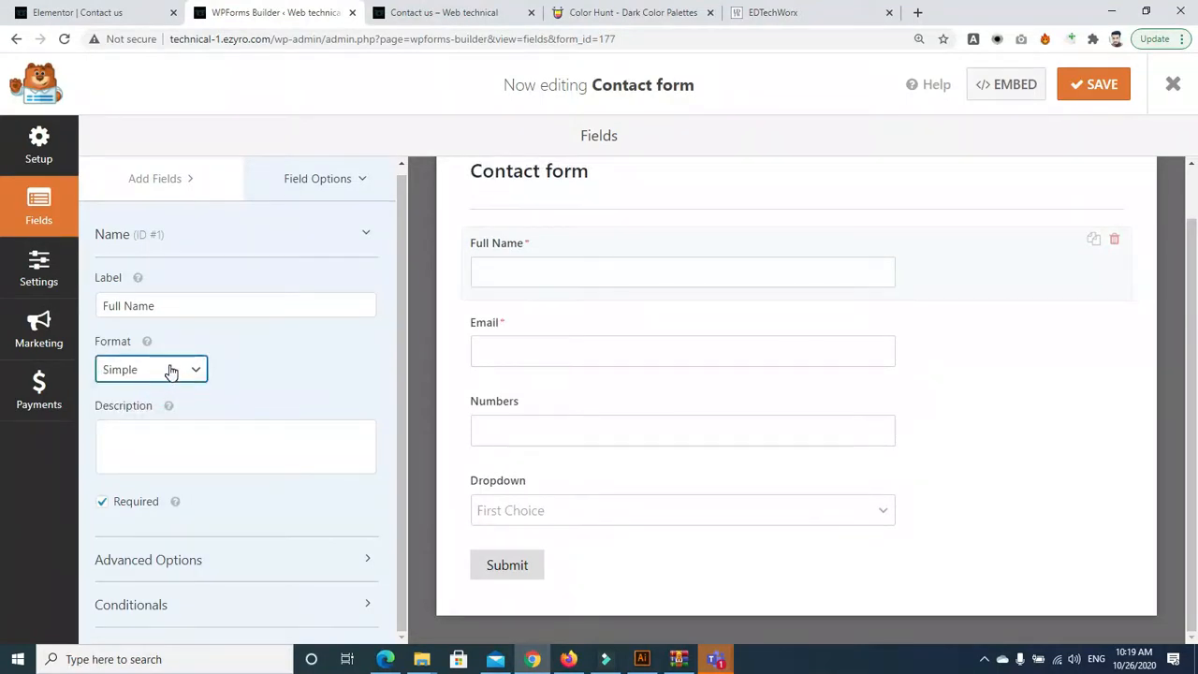
left_click(170, 372)
left_click(140, 403)
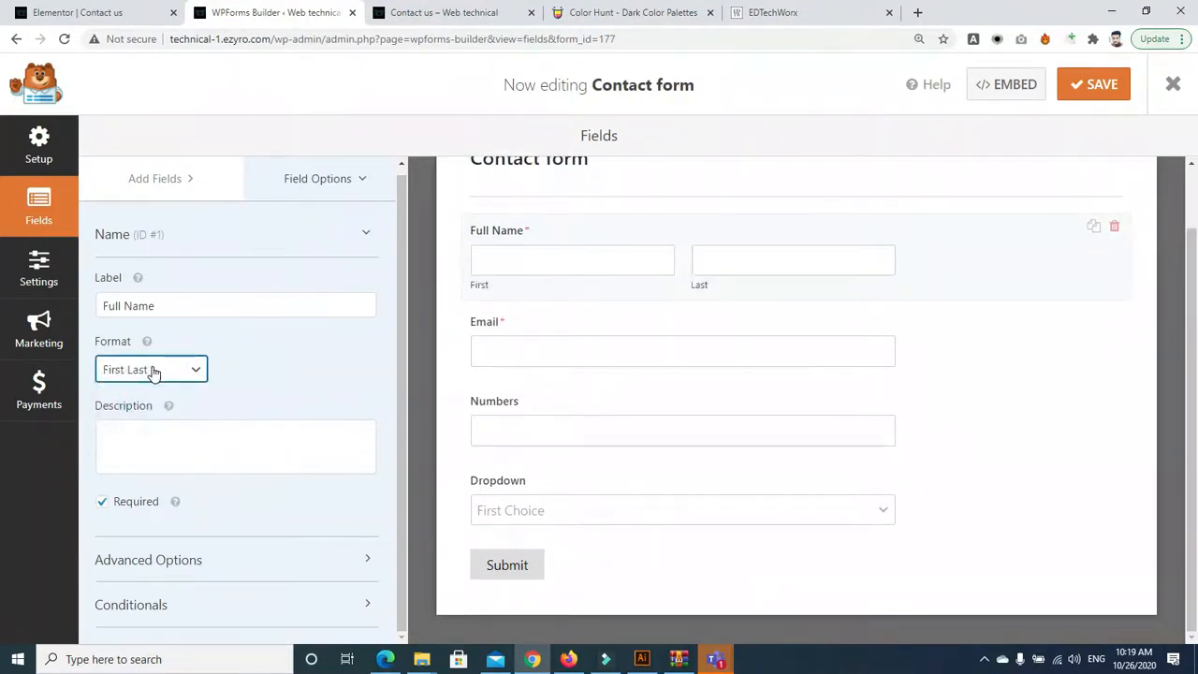
left_click(155, 372)
left_click(153, 421)
left_click(150, 375)
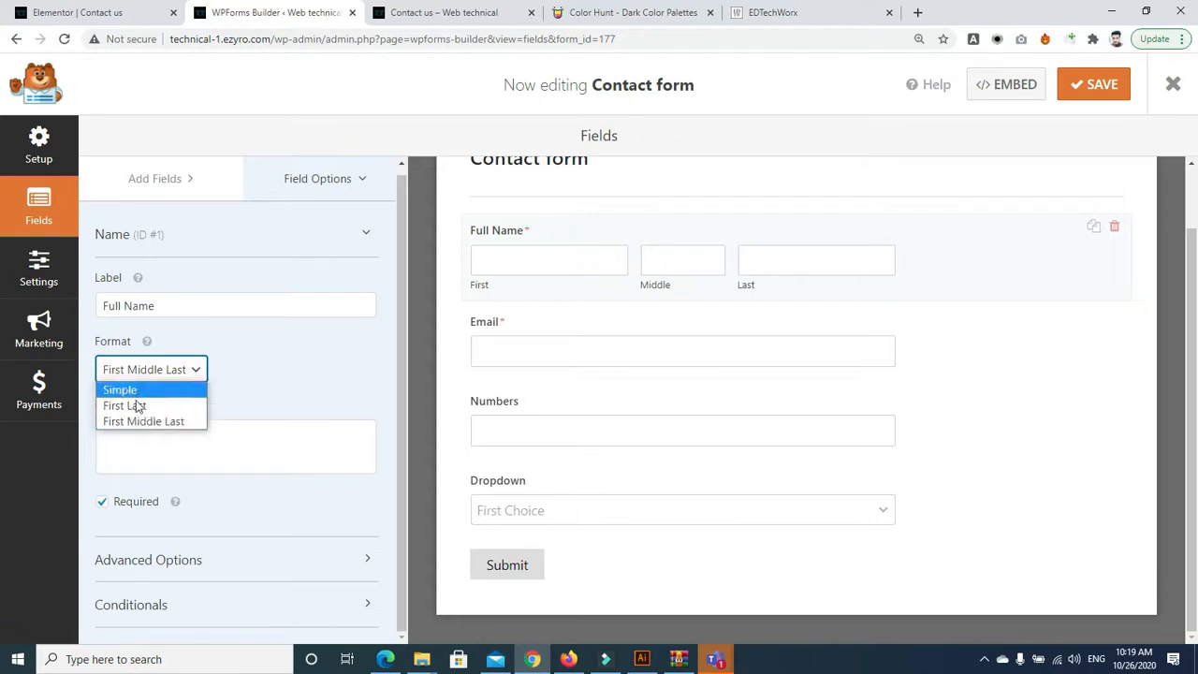
left_click(137, 406)
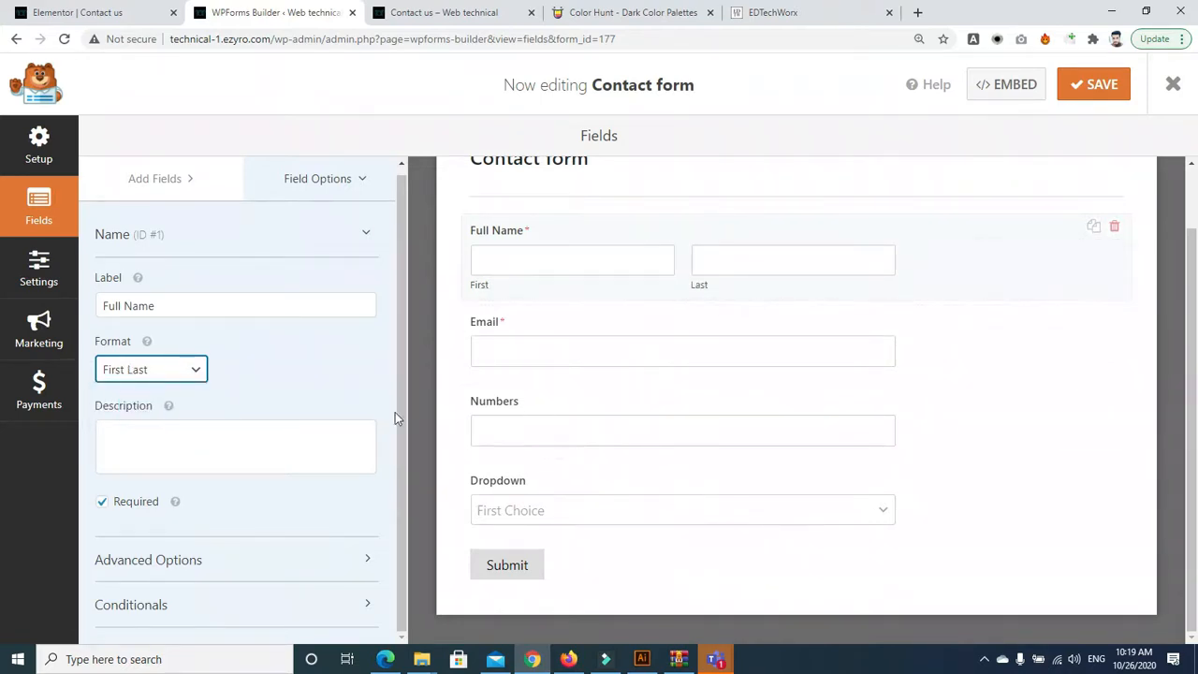
Type and erase a test description, and toggle Required off and back on for Full Name
left_click(198, 447)
type("figjjjg")
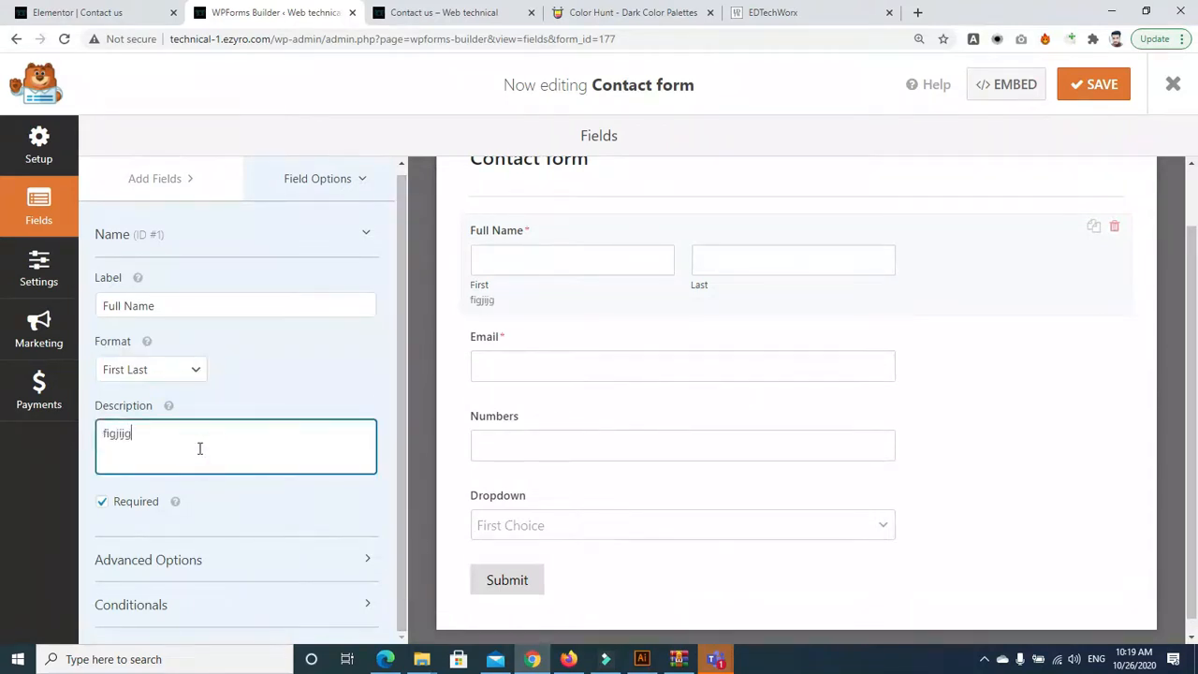
key("BackSpace")
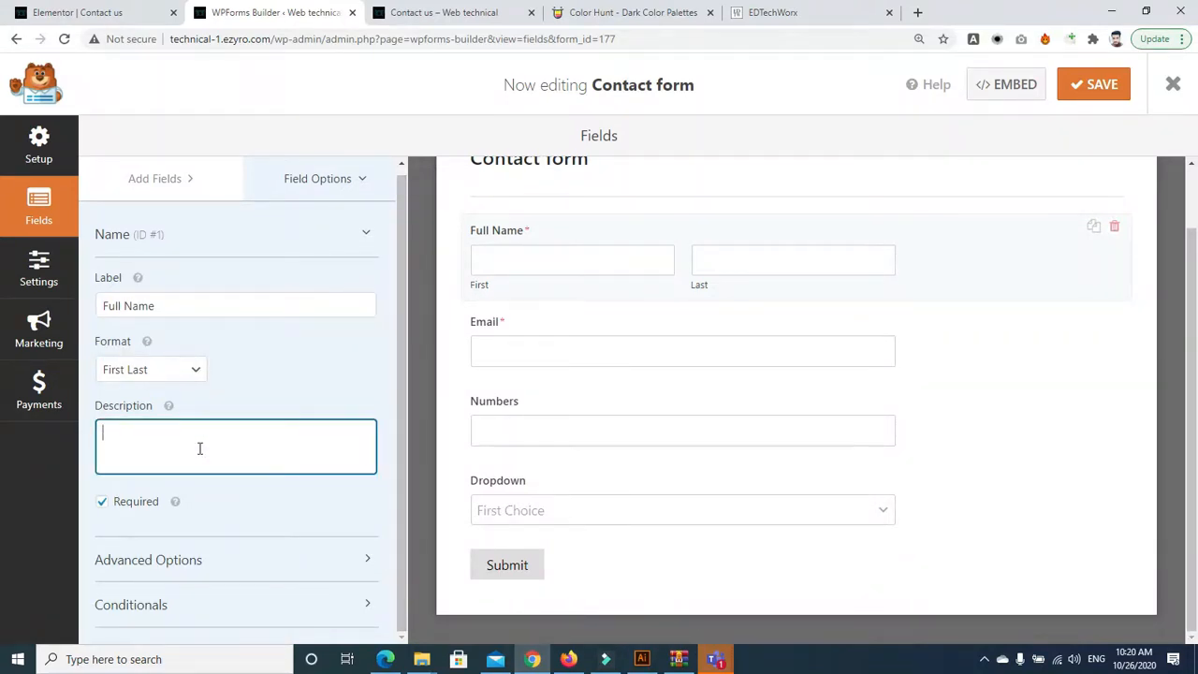
left_click(102, 506)
left_click(102, 507)
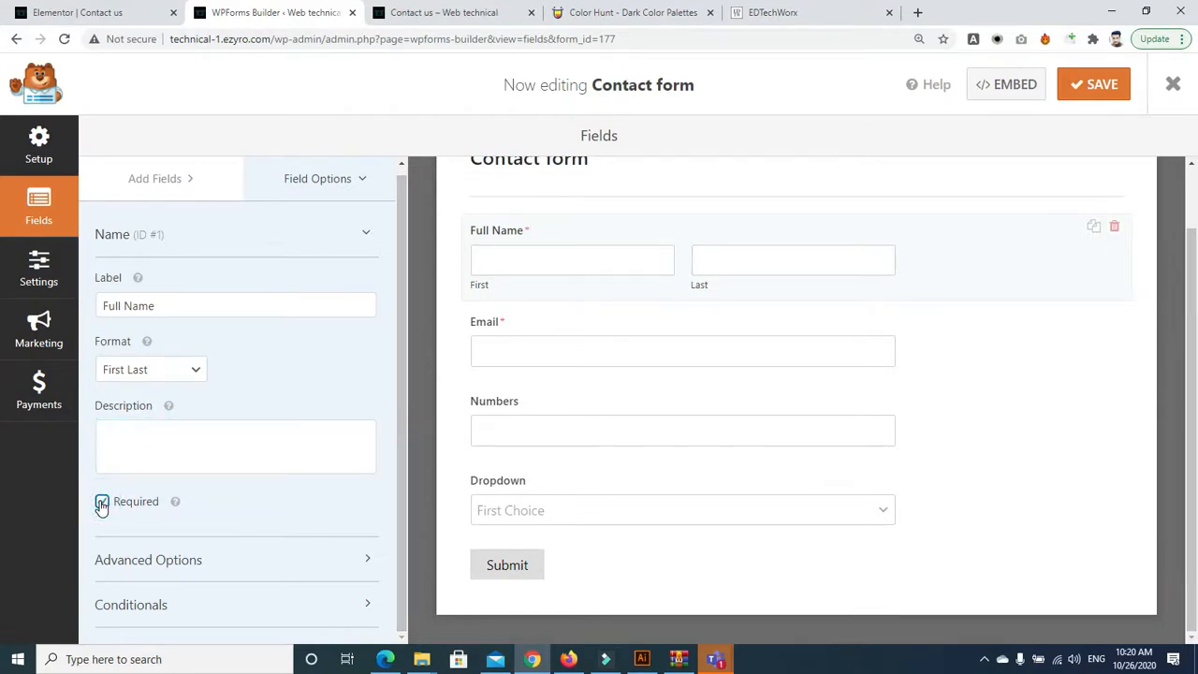
left_click(102, 506)
left_click(102, 506)
In Advanced Options, set the Full Name field size to Large after briefly trying Small
left_click(367, 565)
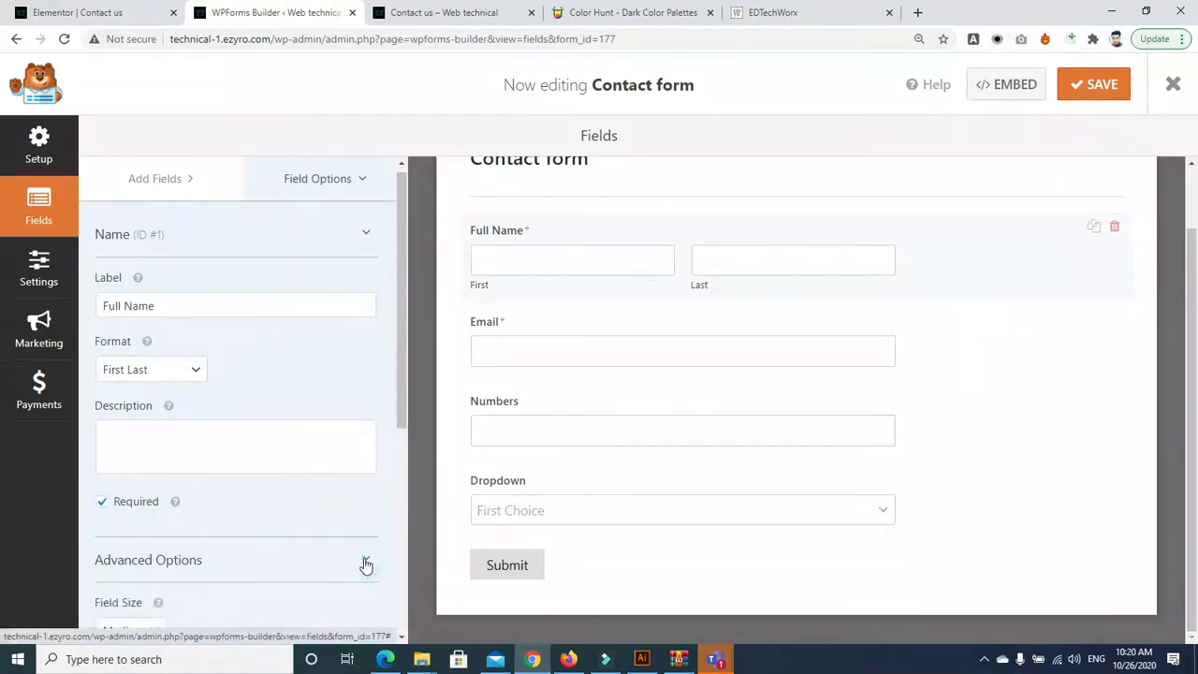
left_click_drag(397, 364, 401, 519)
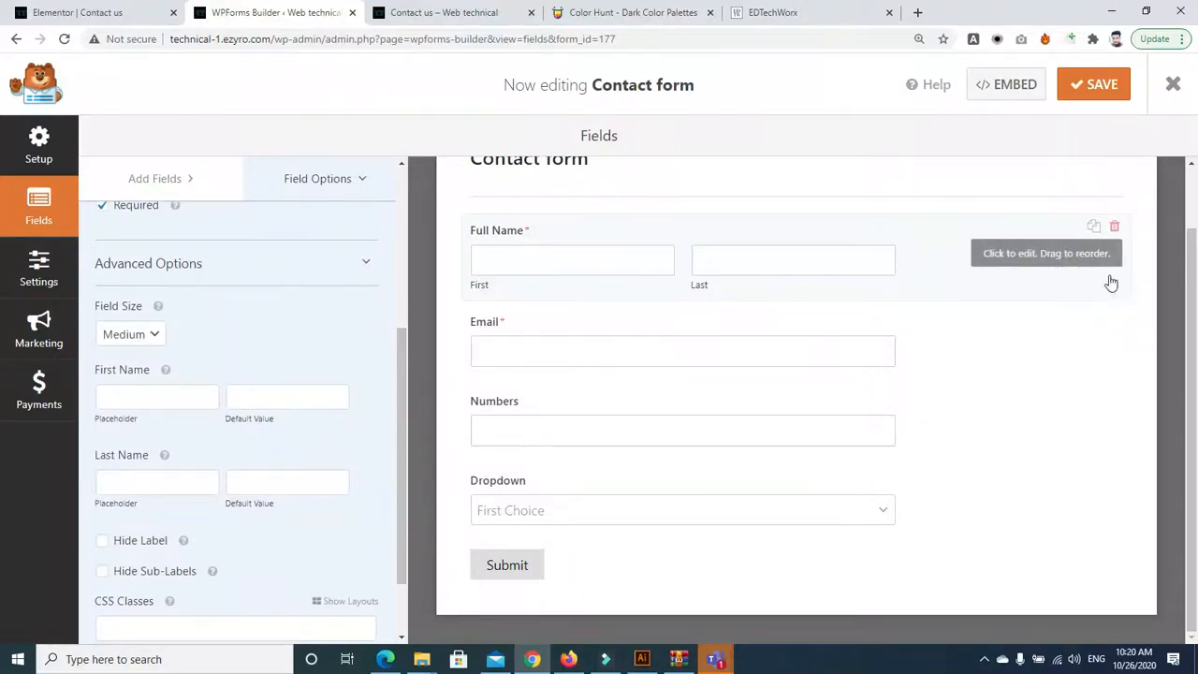
left_click(145, 334)
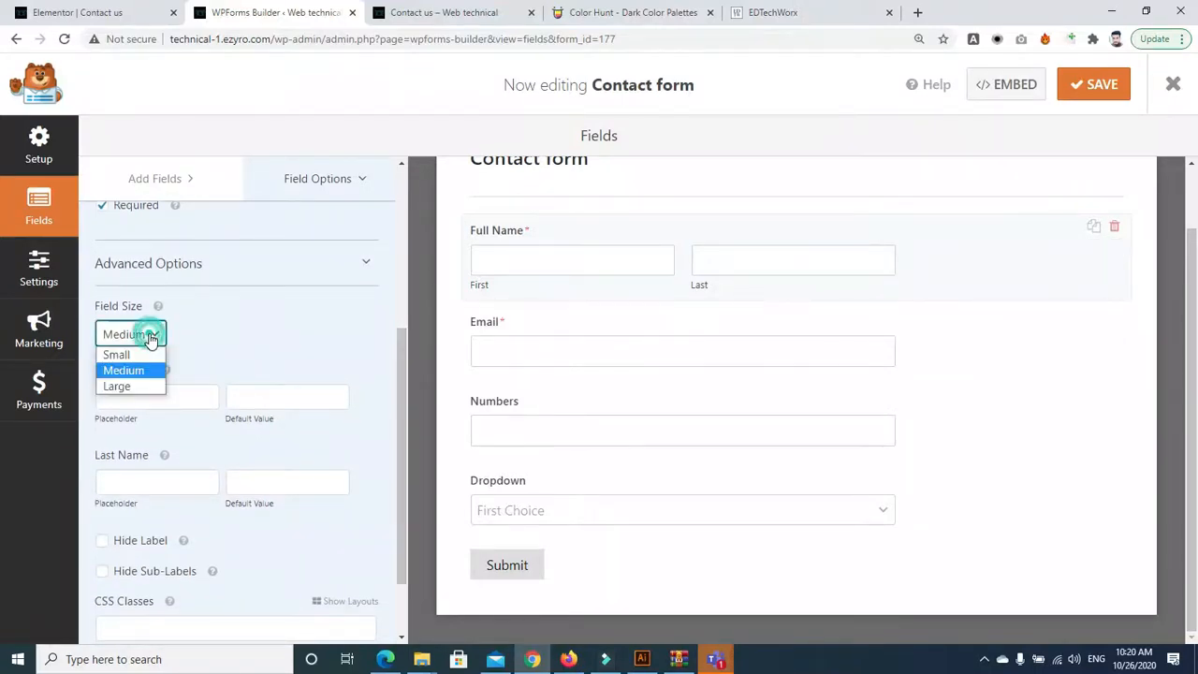
left_click(140, 386)
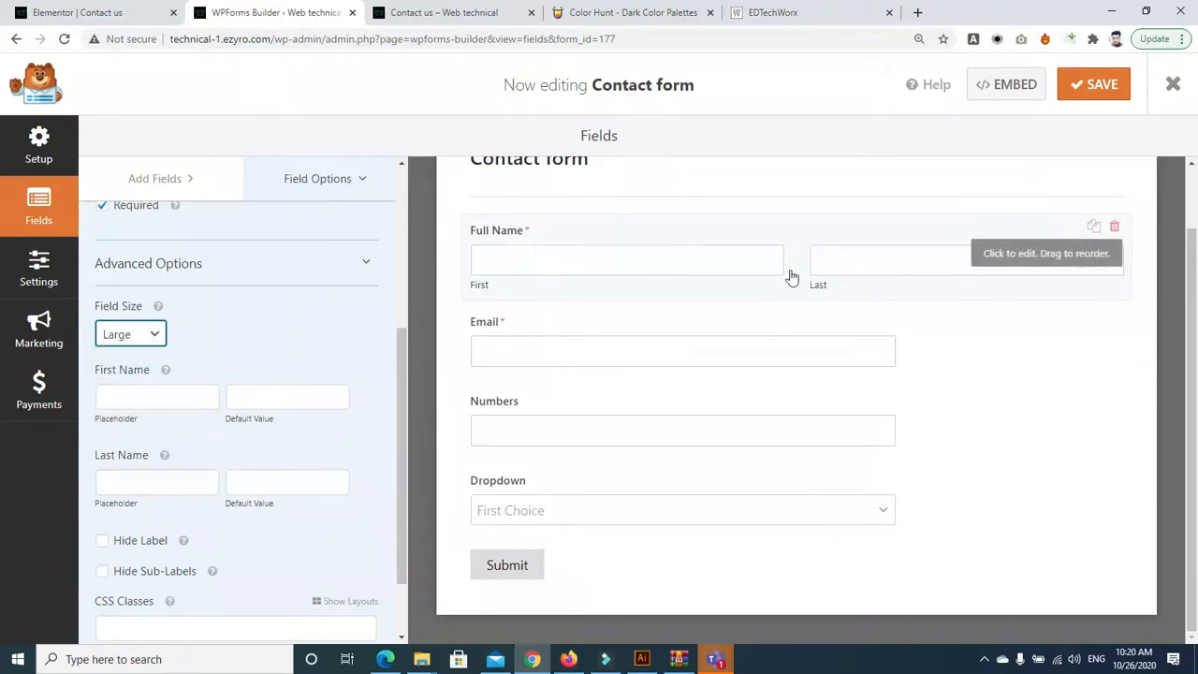
left_click(150, 334)
left_click(125, 353)
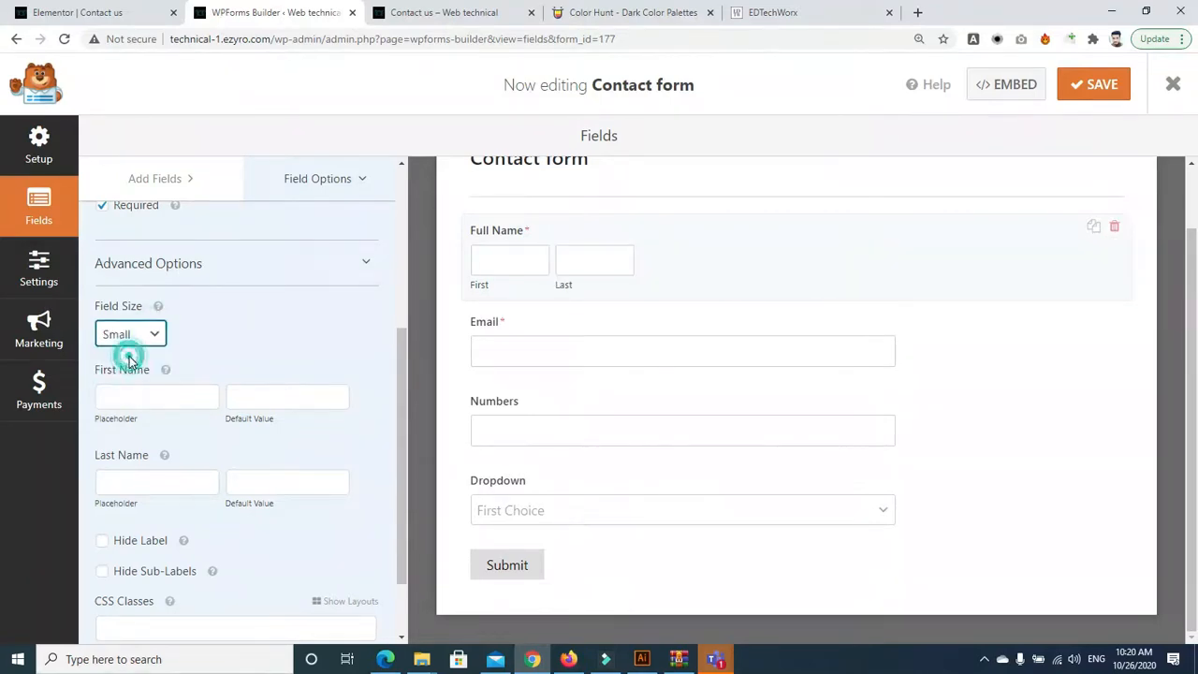
left_click(146, 334)
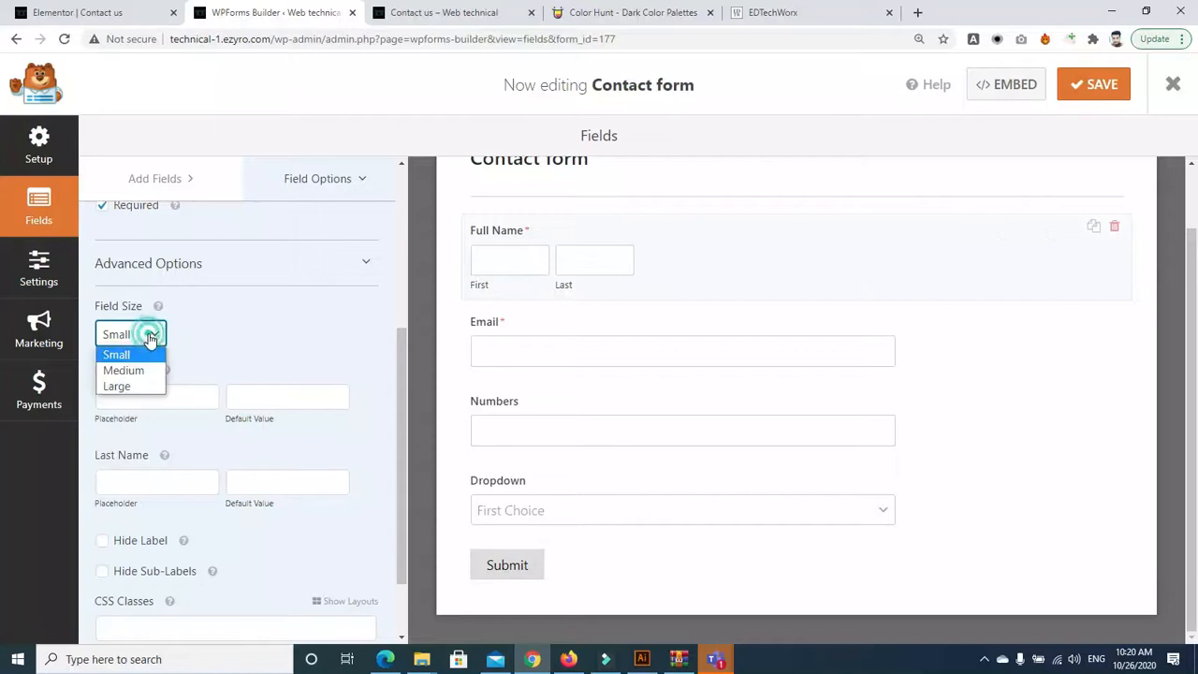
left_click(140, 386)
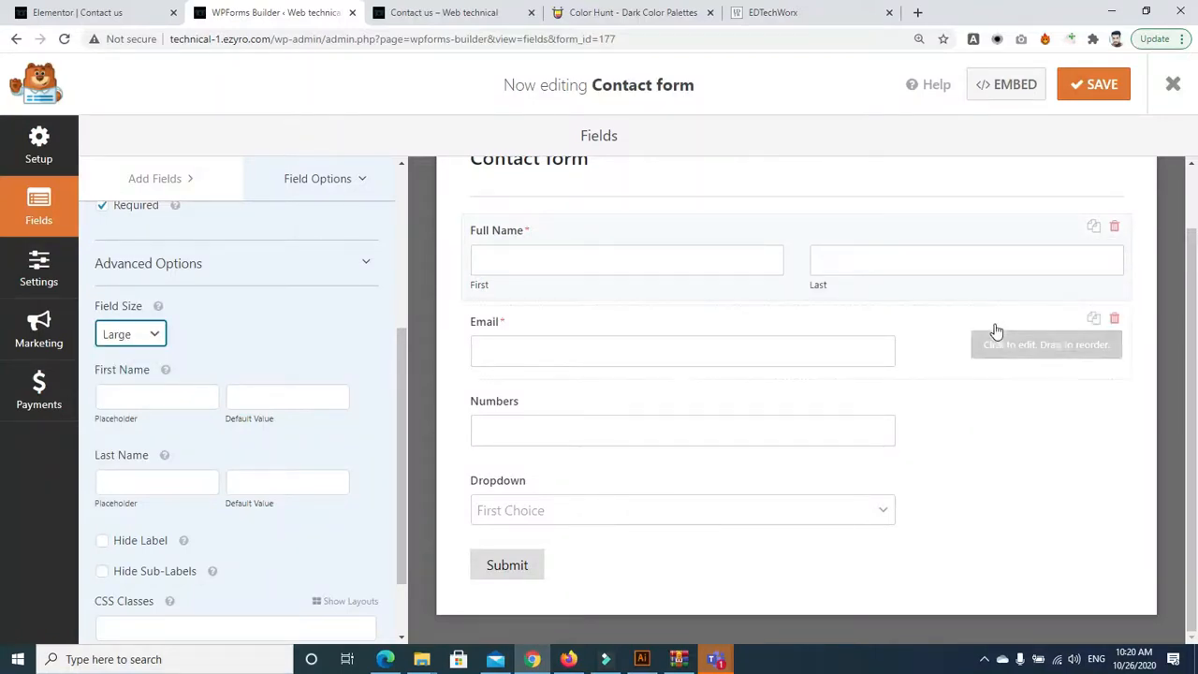
Add 'First name' and 'Last name' placeholders and hide the First/Last sub-labels
left_click(125, 357)
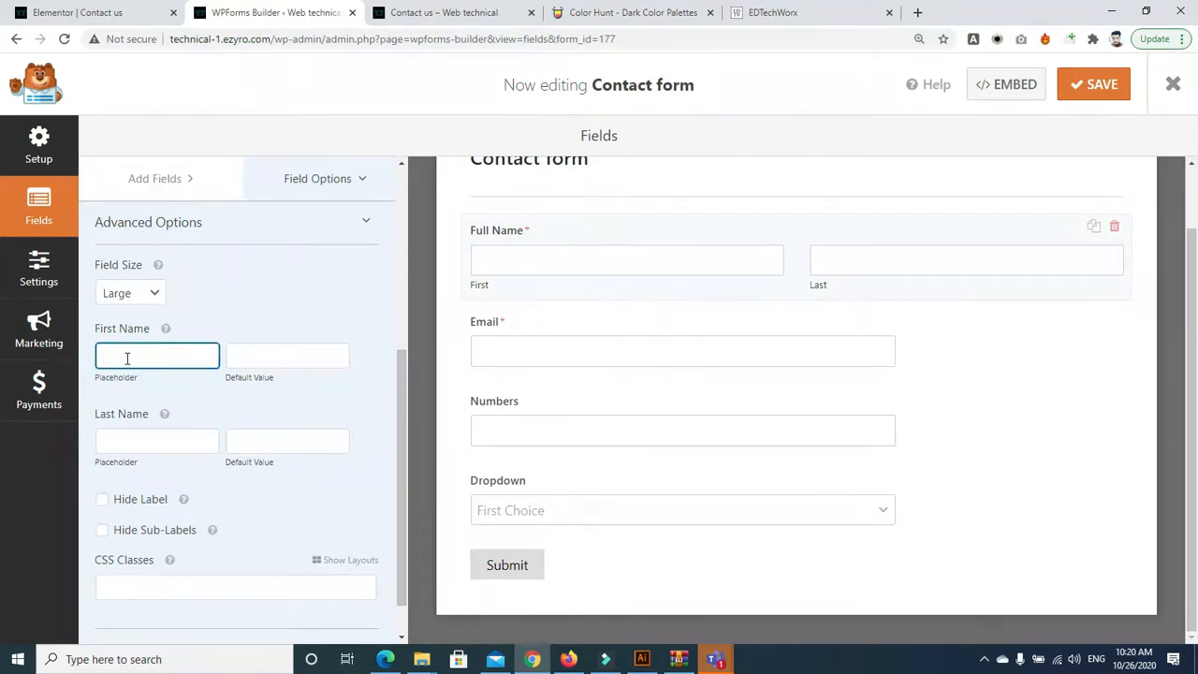
type("first name")
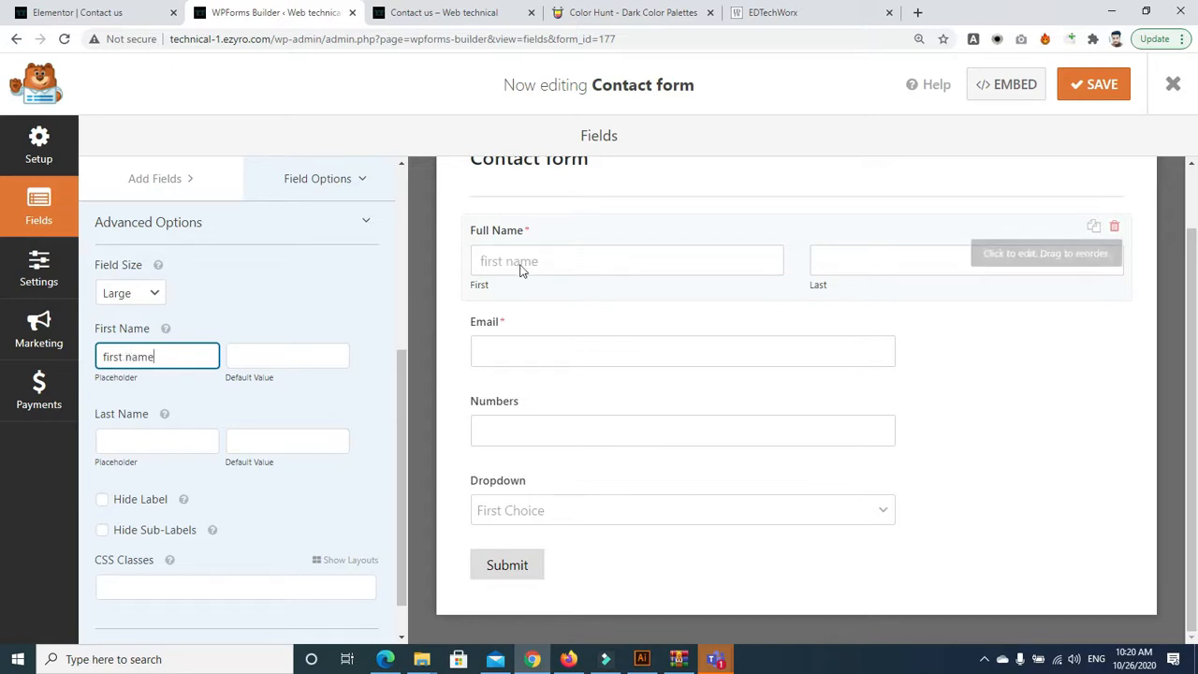
left_click(163, 439)
type("Last name")
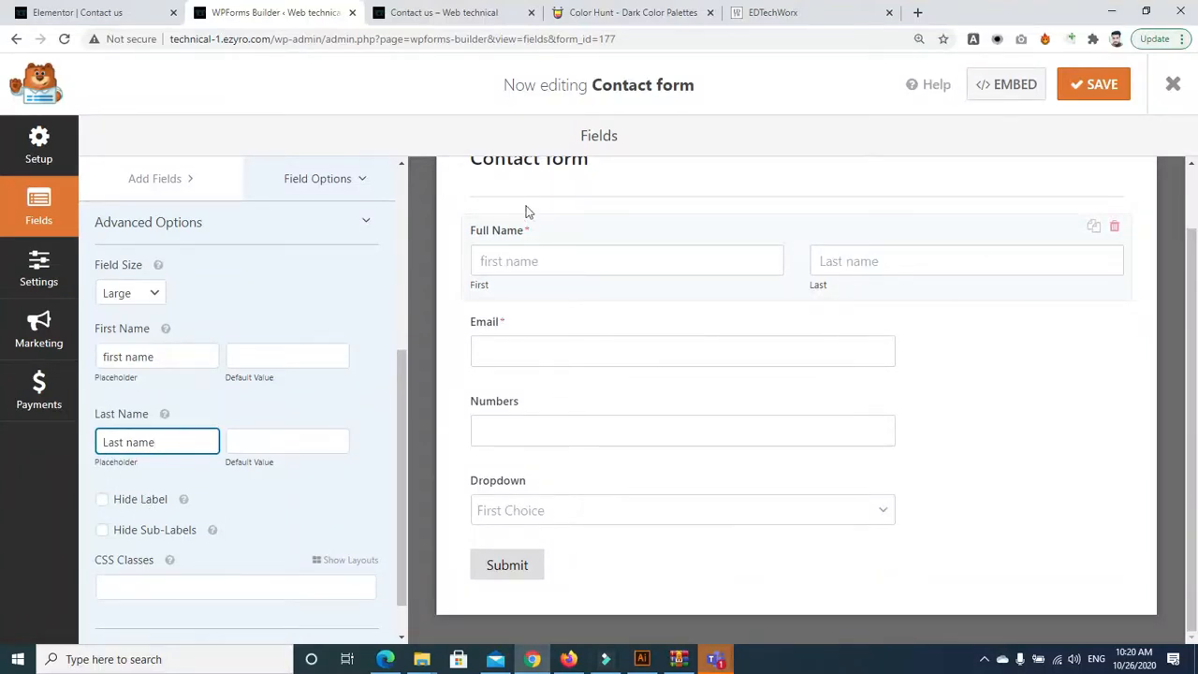
left_click(103, 501)
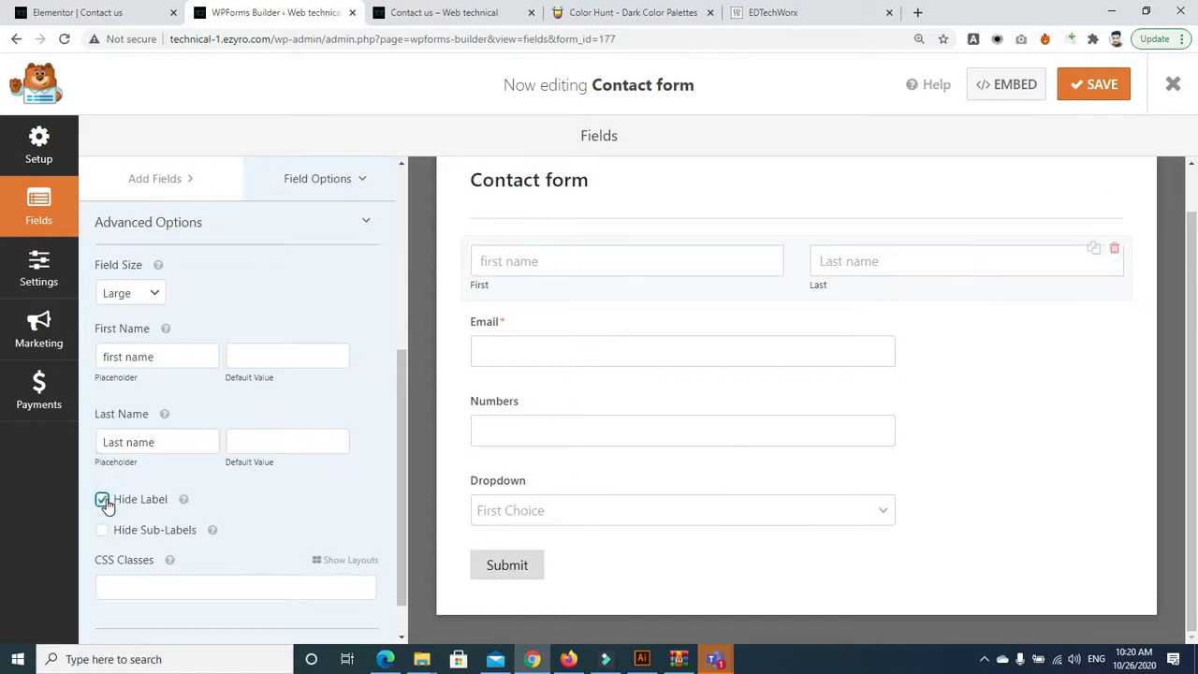
left_click(103, 501)
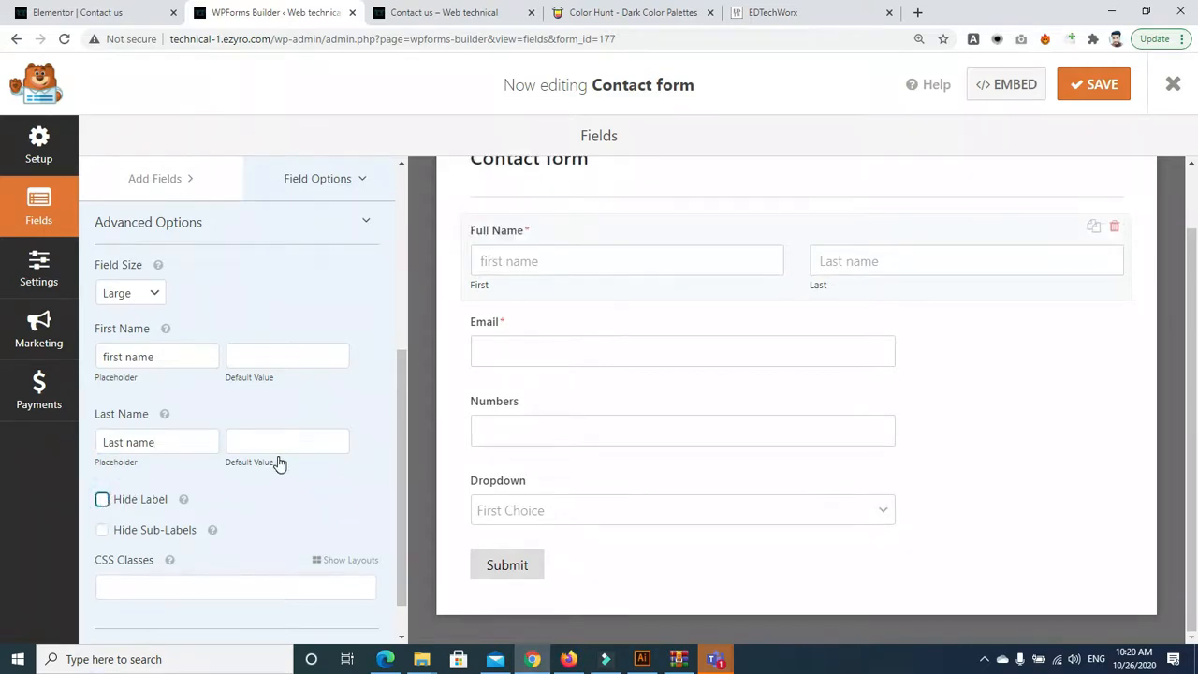
left_click(101, 532)
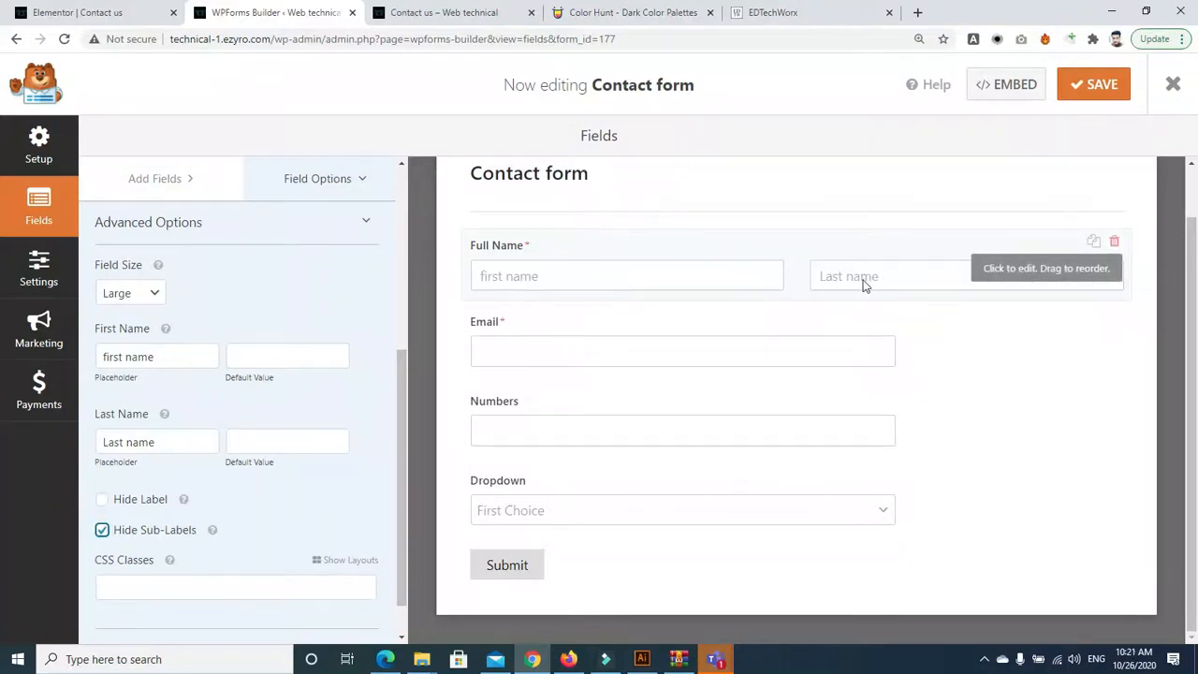
left_click(105, 357)
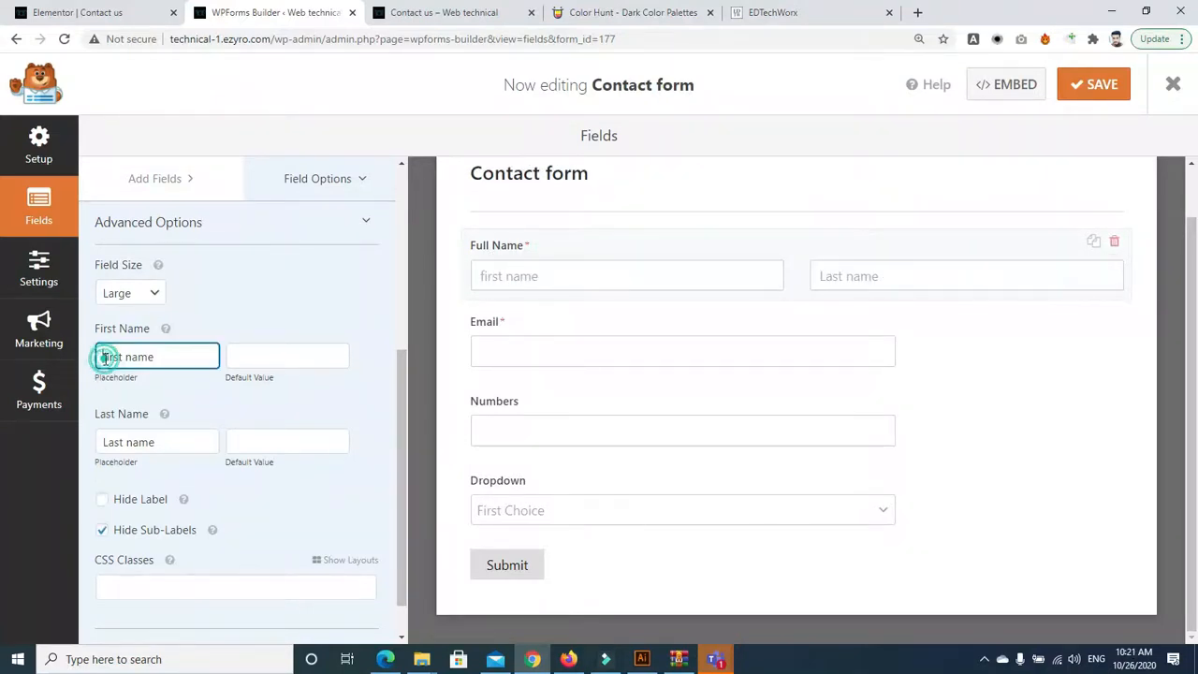
key("BackSpace")
type("F")
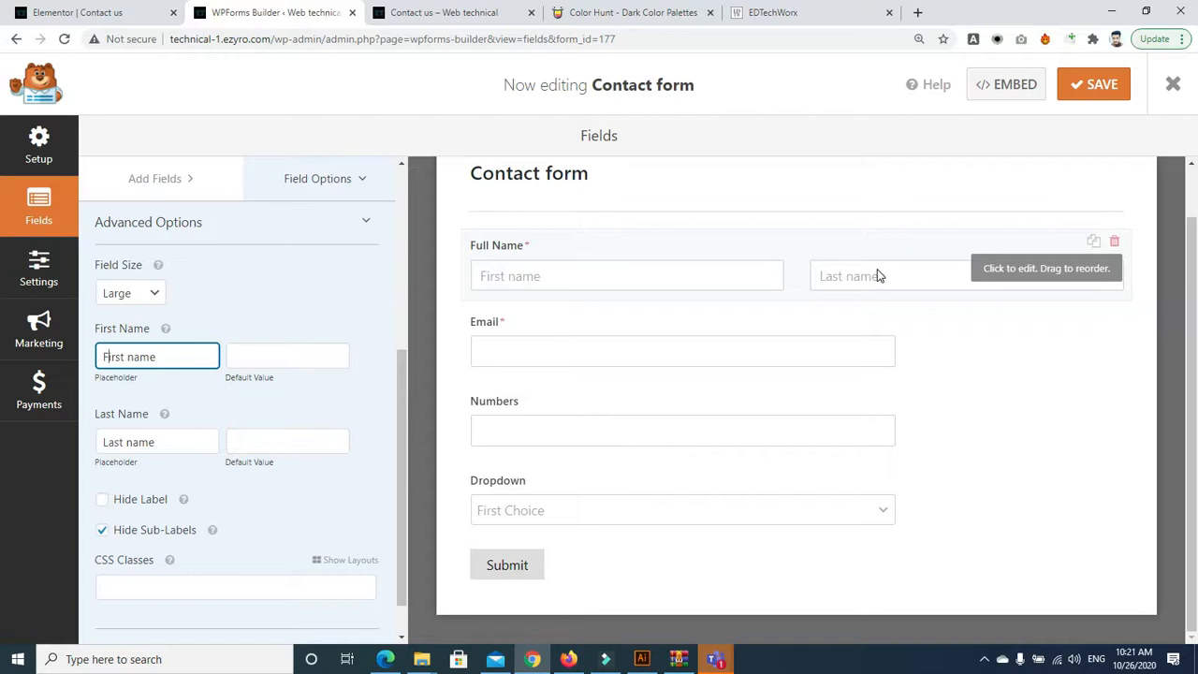
Try the two-column preset layout, then delete the inserted CSS class names
left_click(1196, 333)
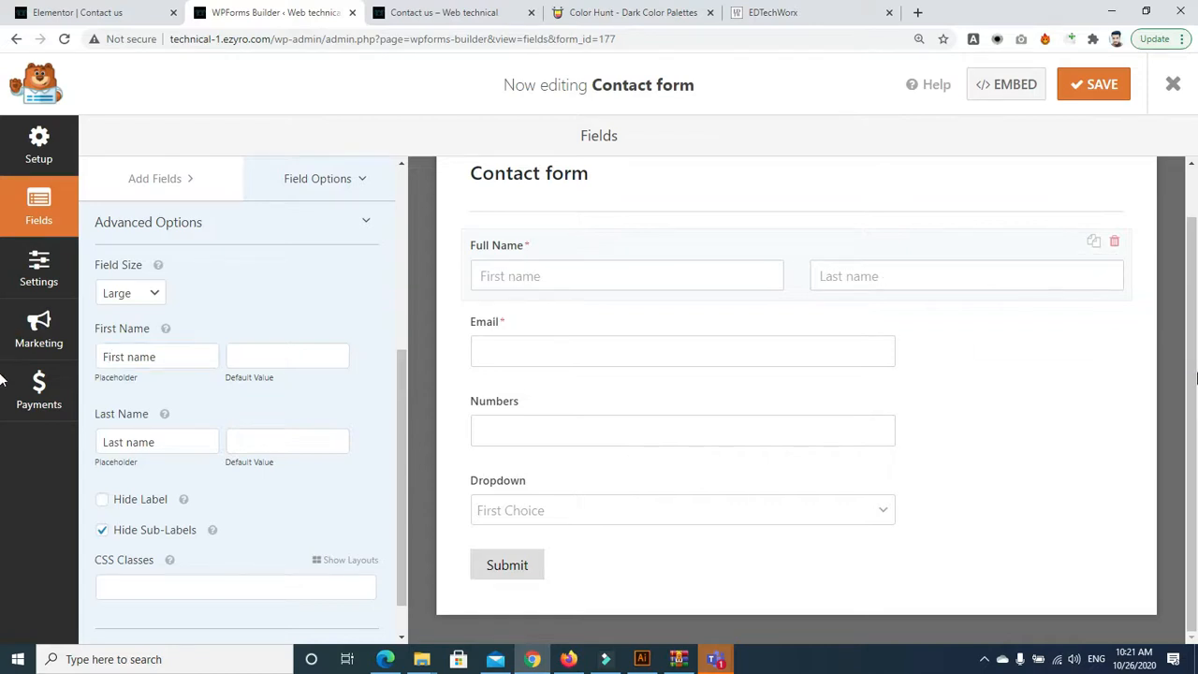
left_click_drag(402, 446, 398, 513)
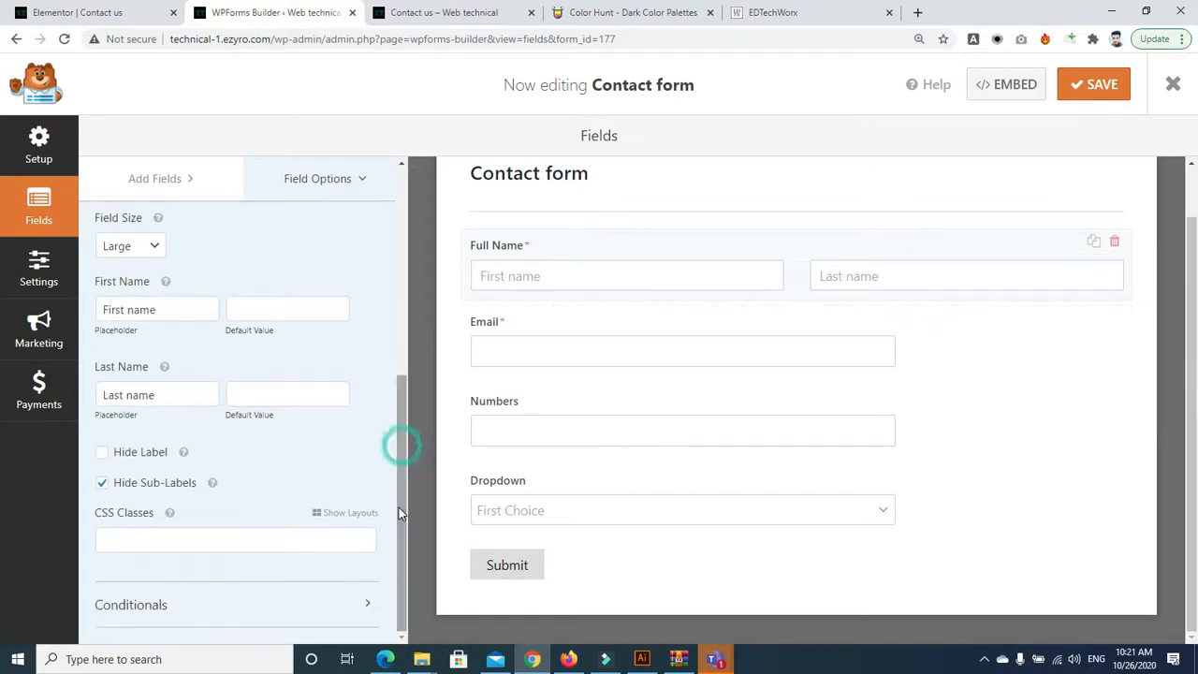
left_click(346, 513)
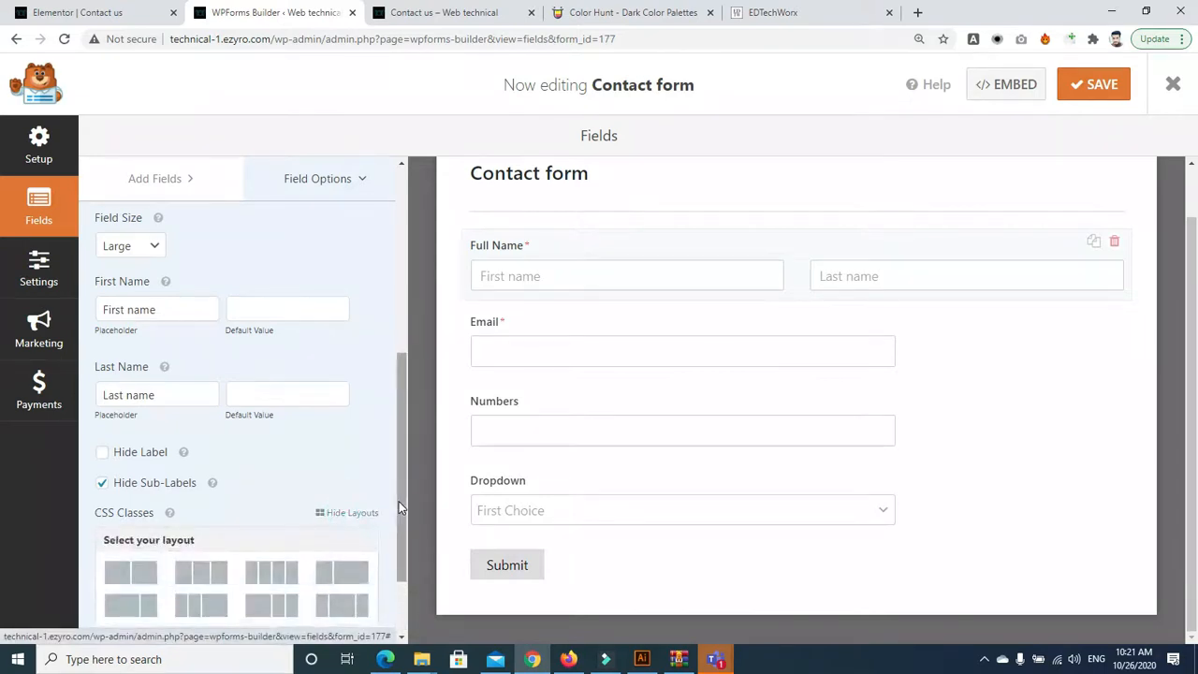
left_click_drag(398, 506, 403, 560)
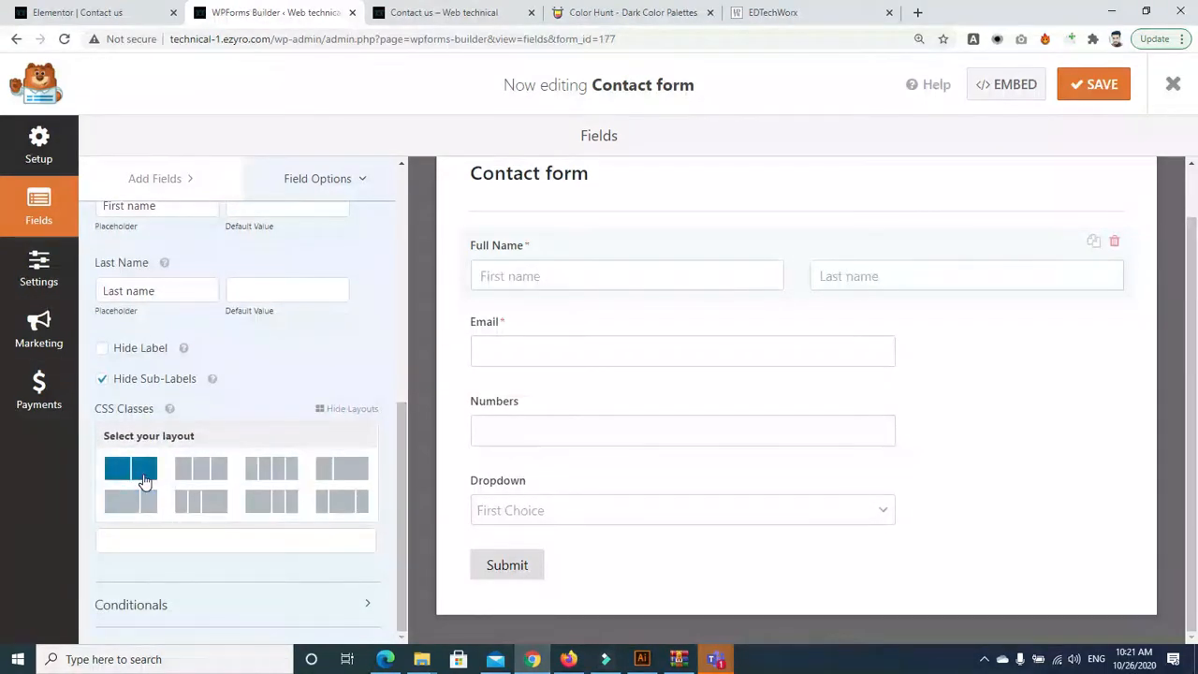
left_click(140, 482)
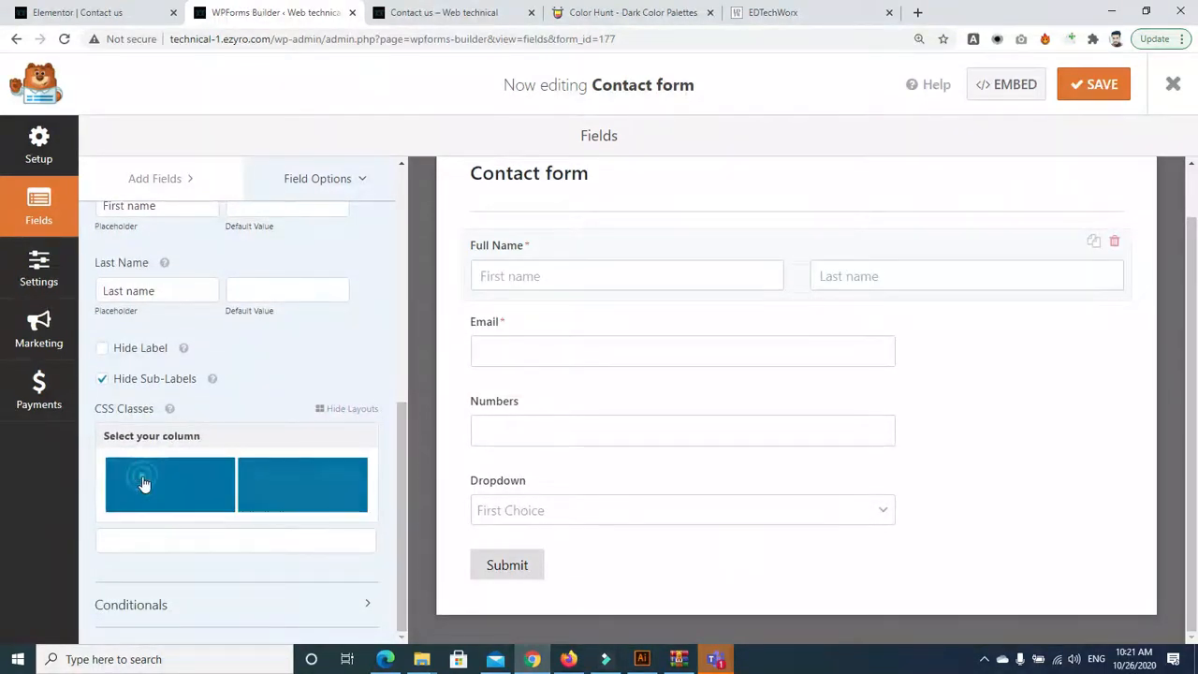
left_click(204, 488)
triple_click(270, 541)
key("BackSpace")
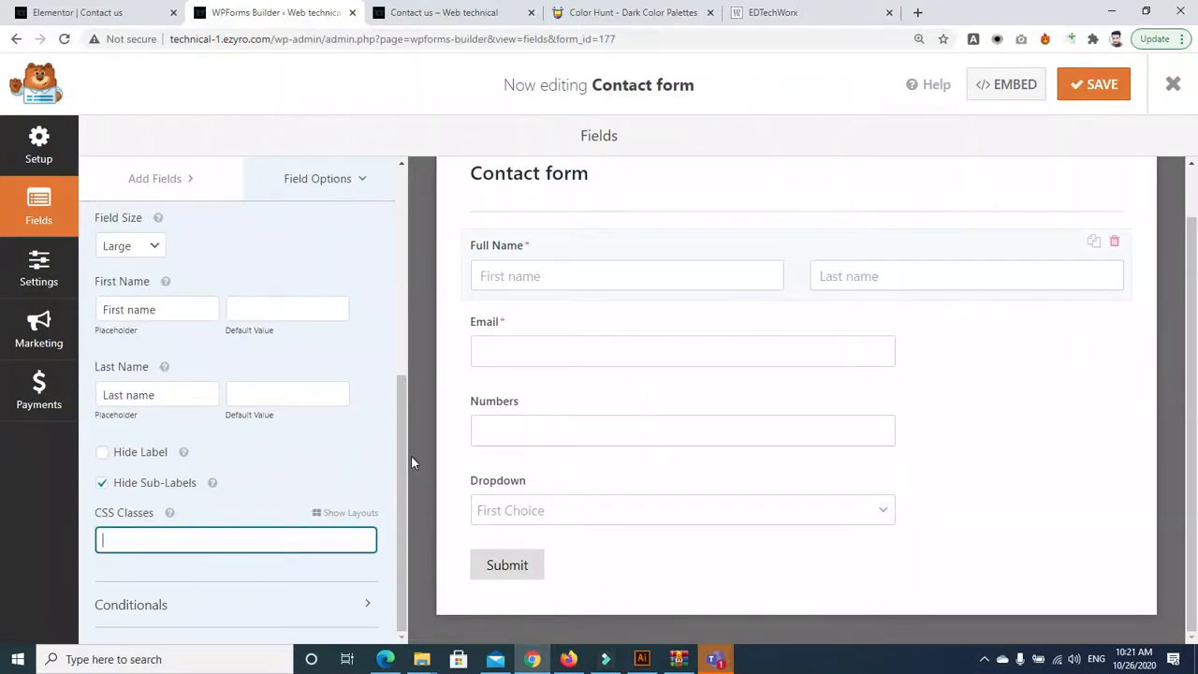
left_click(174, 604)
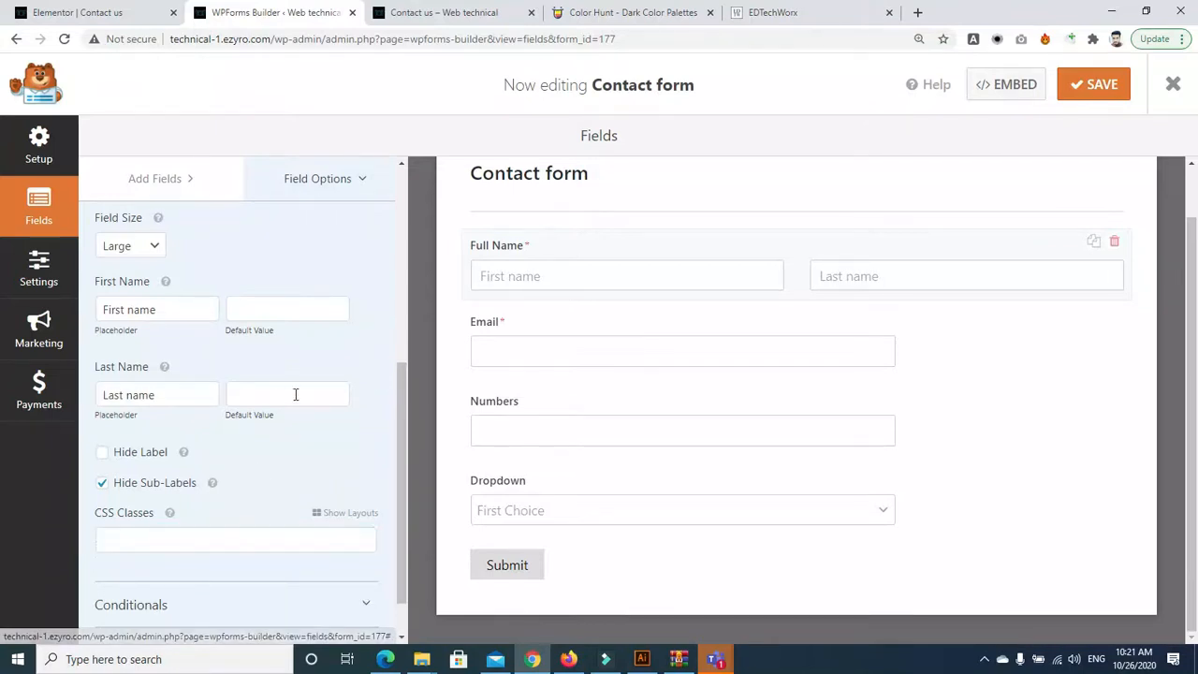
scroll(400, 473, "down", 2)
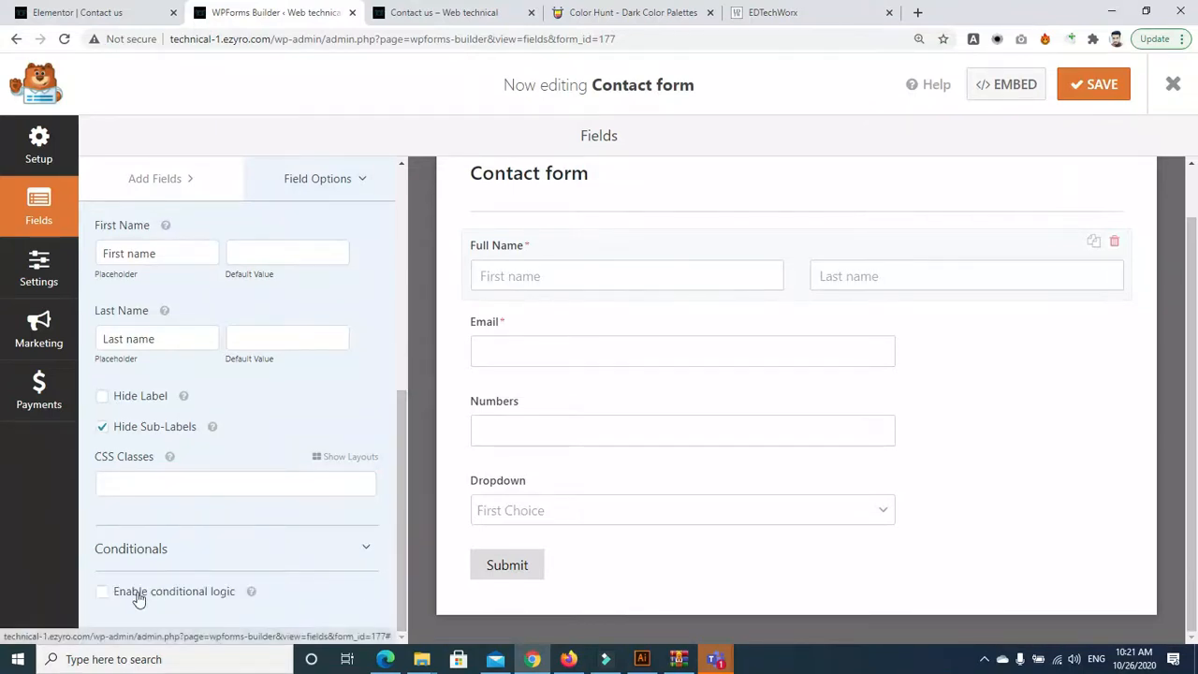
Enable Full Name conditional logic with a rule on the Email field set to 'is not'
left_click(102, 592)
left_click_drag(397, 482, 402, 608)
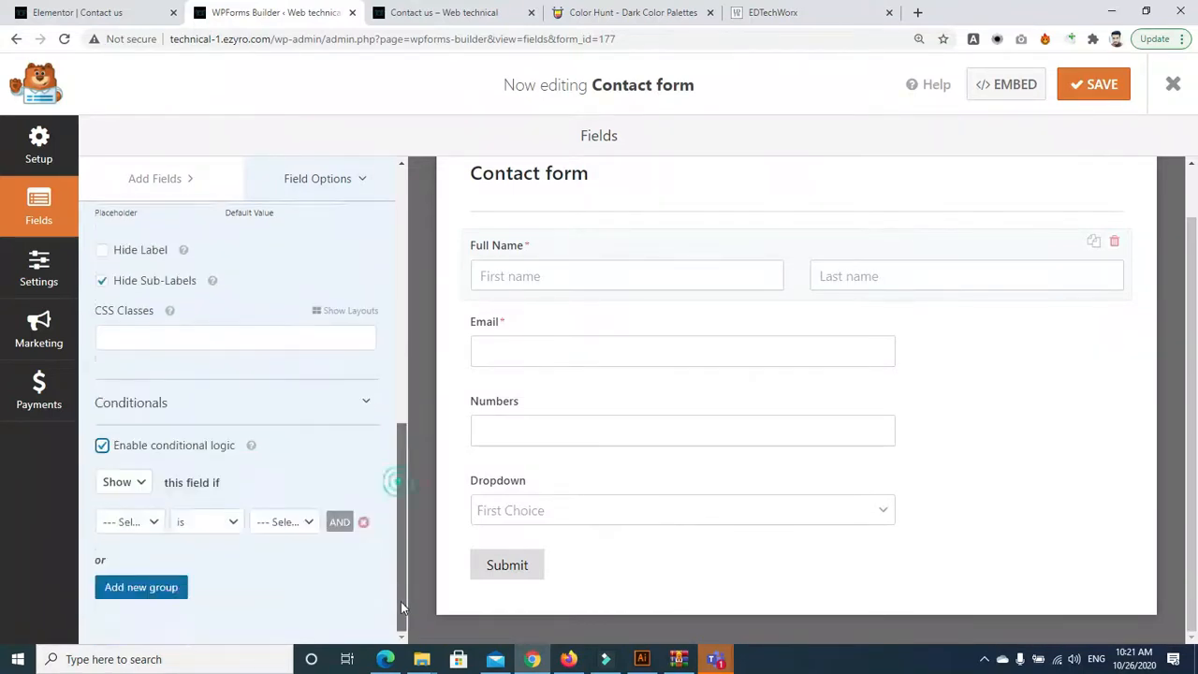
left_click(154, 521)
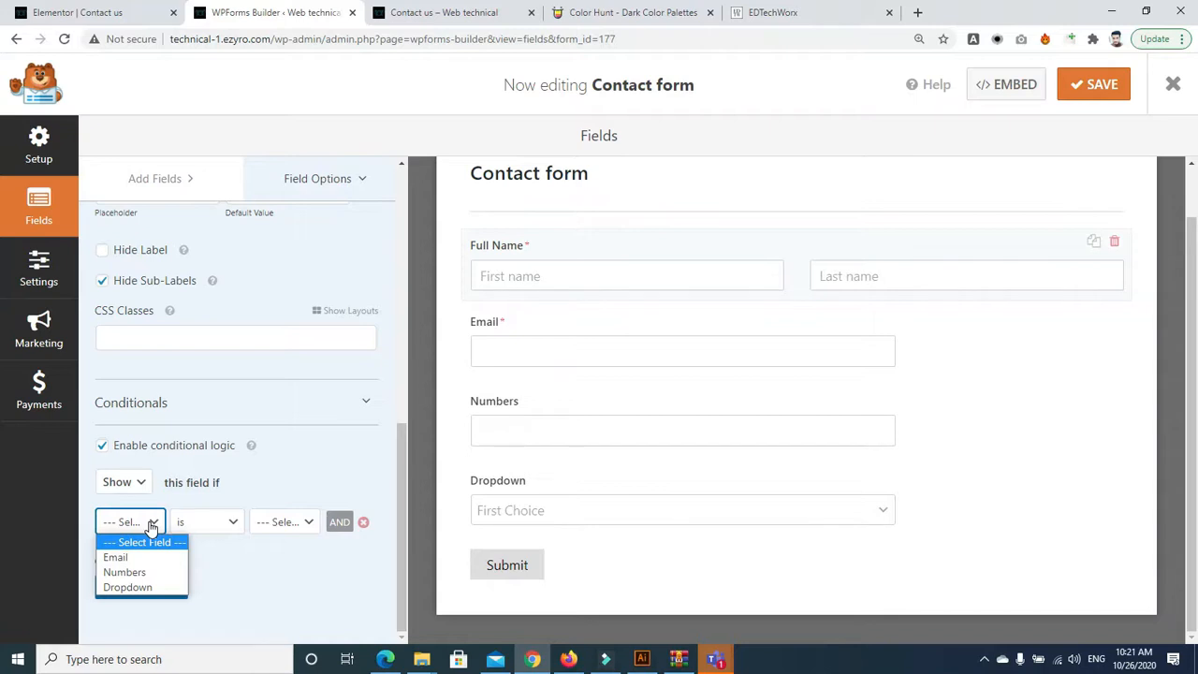
left_click(149, 556)
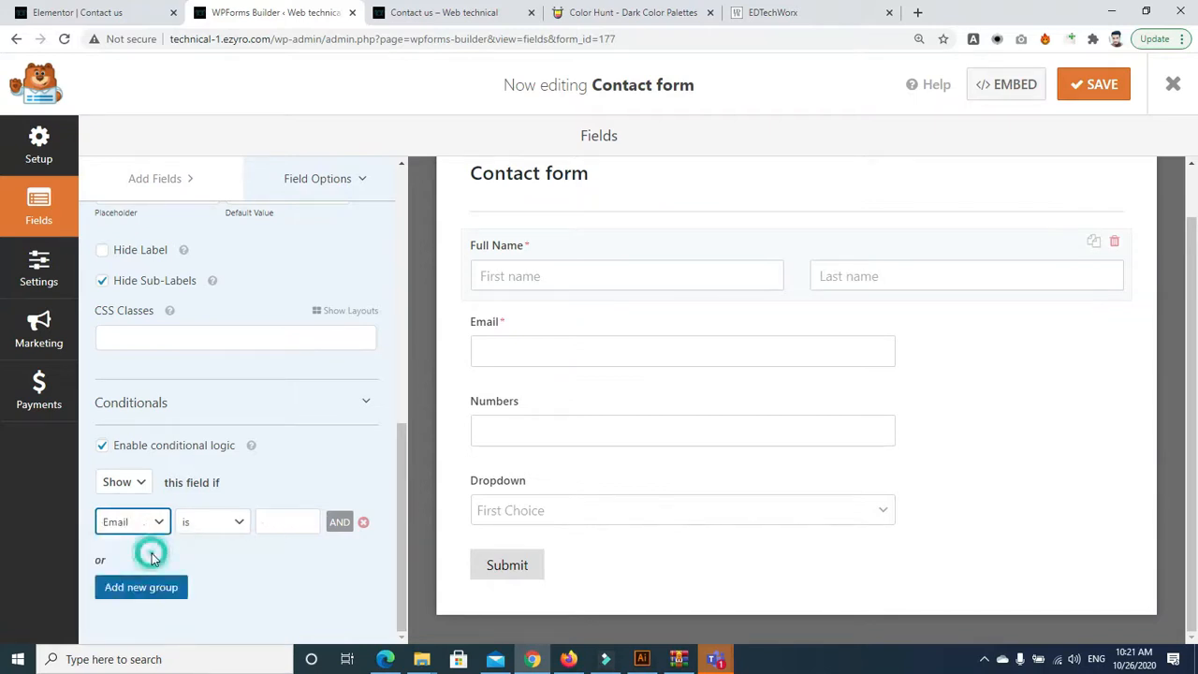
left_click(229, 527)
left_click(234, 524)
left_click(293, 526)
left_click(230, 526)
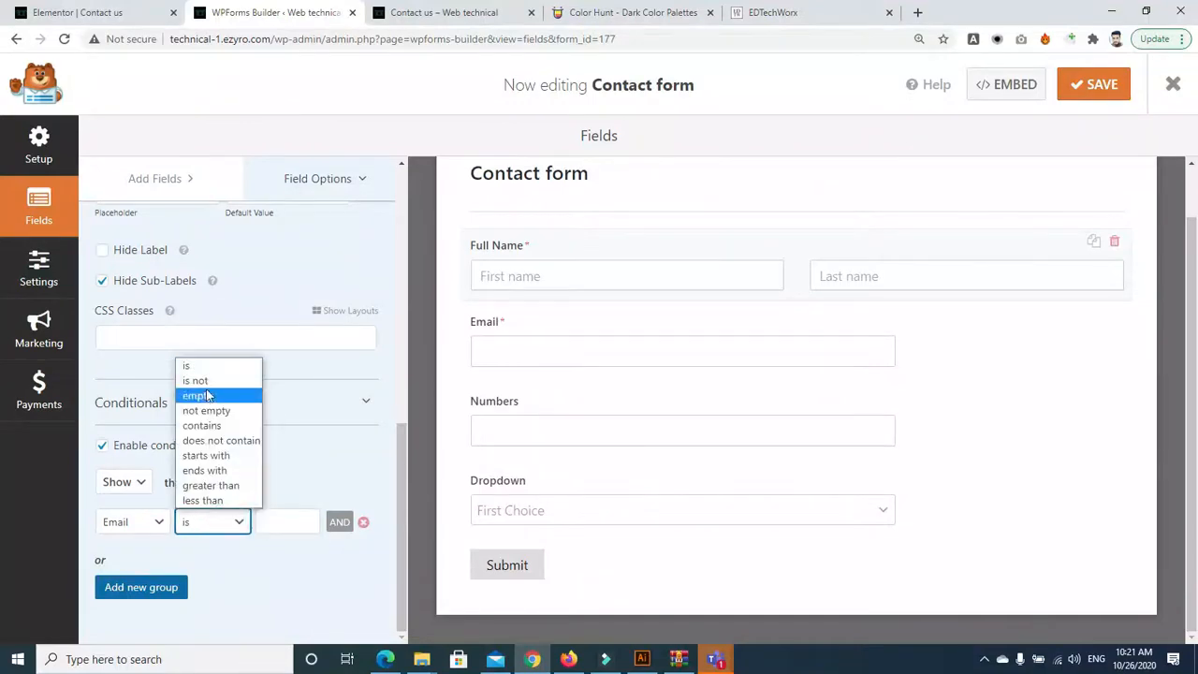
left_click(204, 384)
left_click(298, 520)
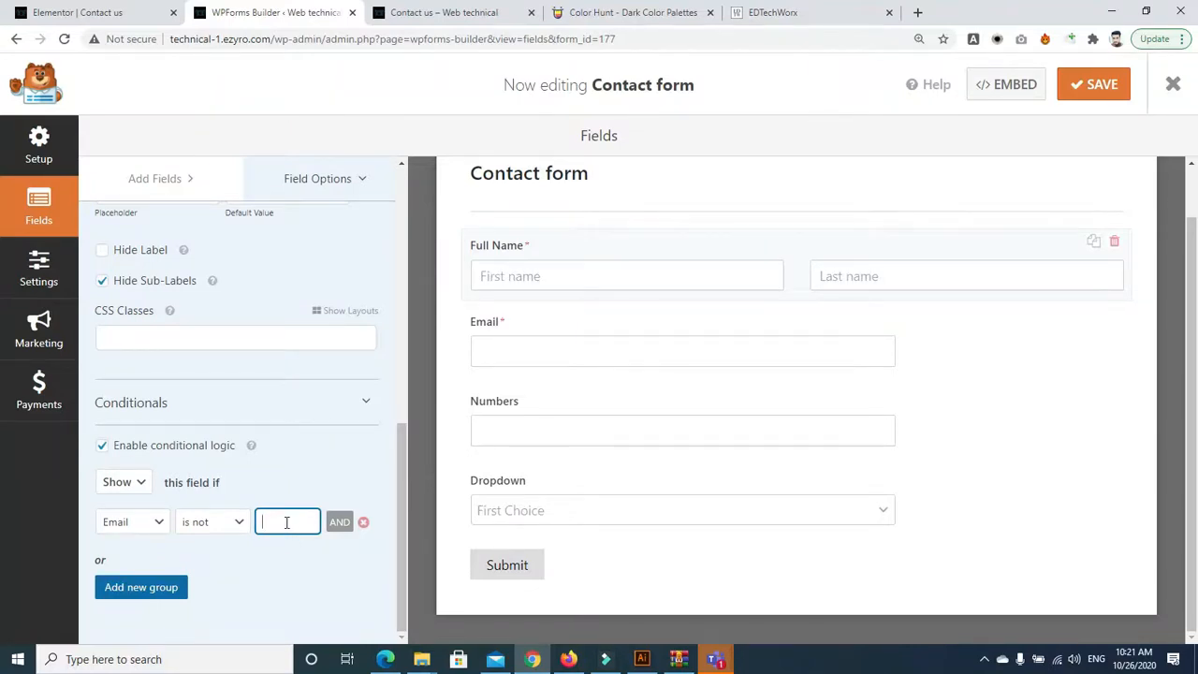
type("@")
key("BackSpace")
Turn off and confirm removing the conditional logic, then reselect Email and Full Name
left_click(102, 446)
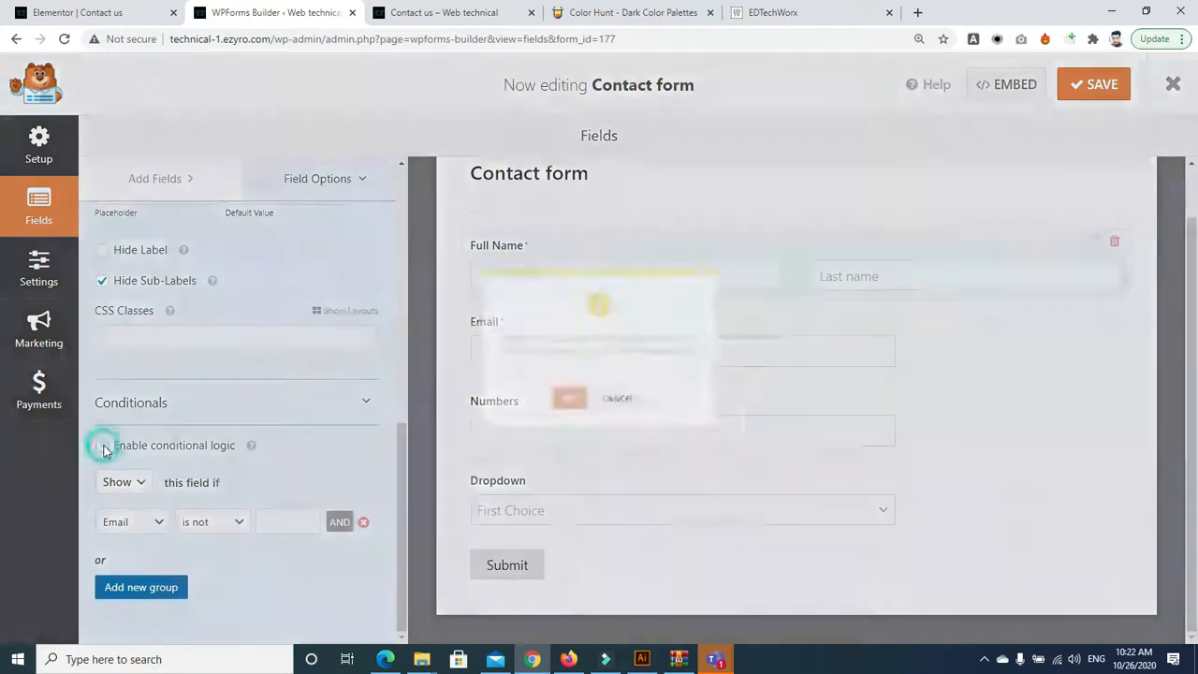
left_click(552, 409)
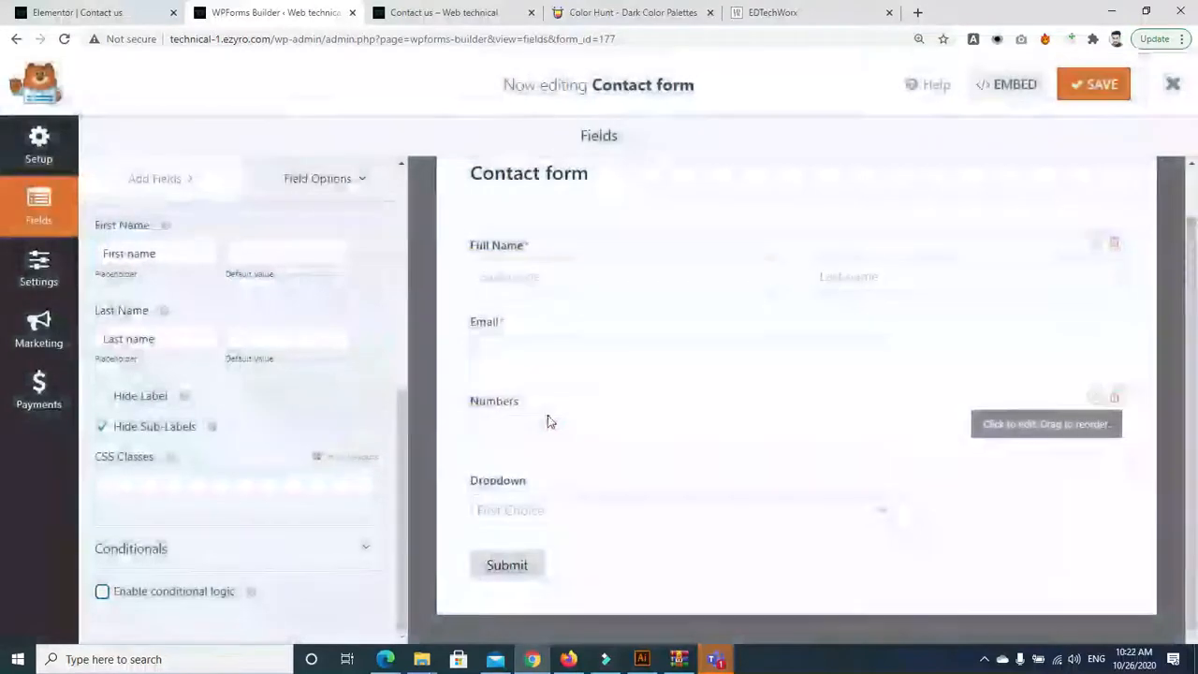
left_click_drag(400, 399, 369, 200)
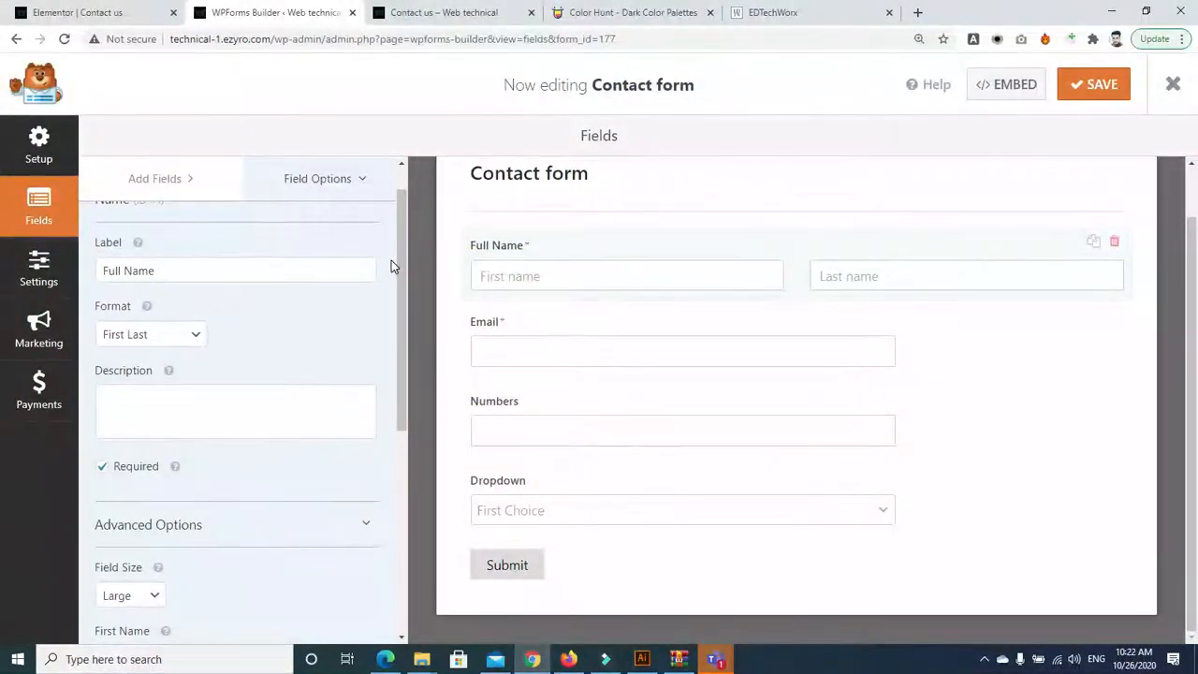
left_click_drag(400, 258, 399, 494)
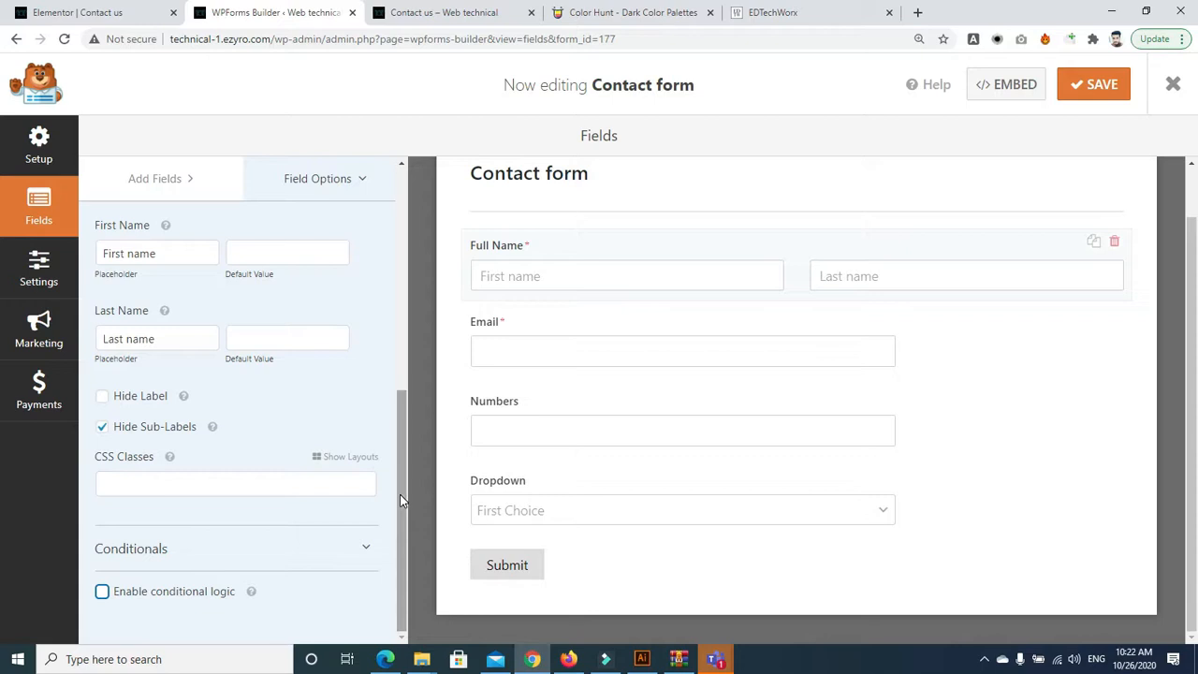
left_click(535, 352)
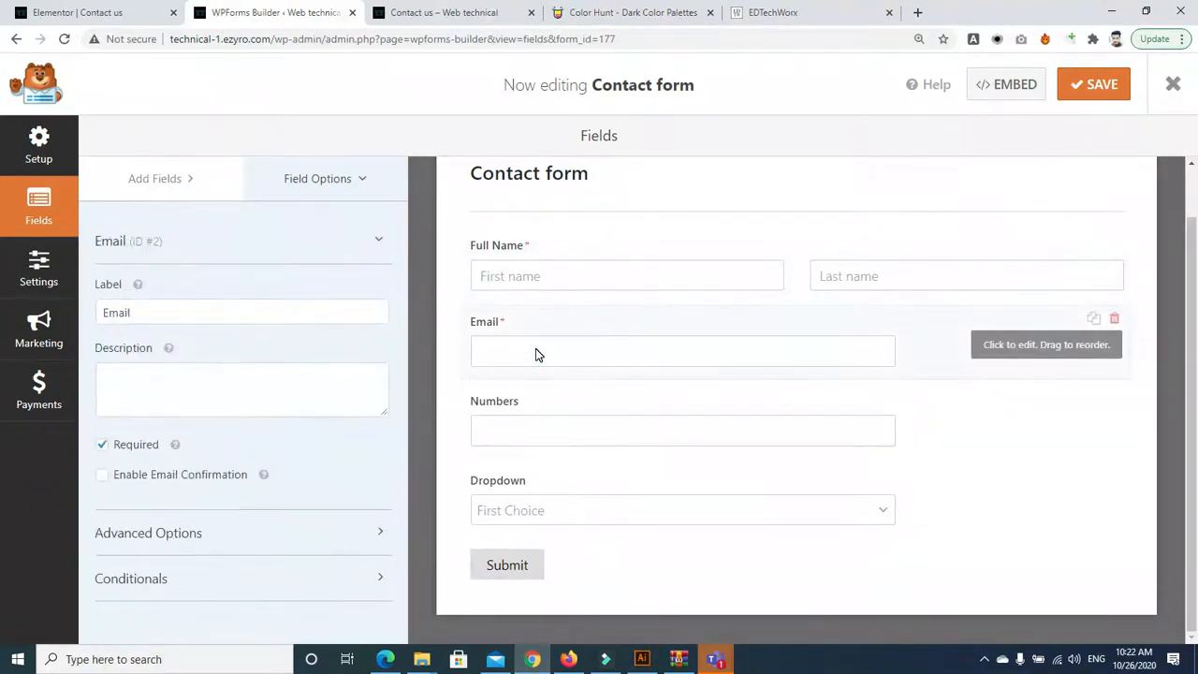
left_click(482, 278)
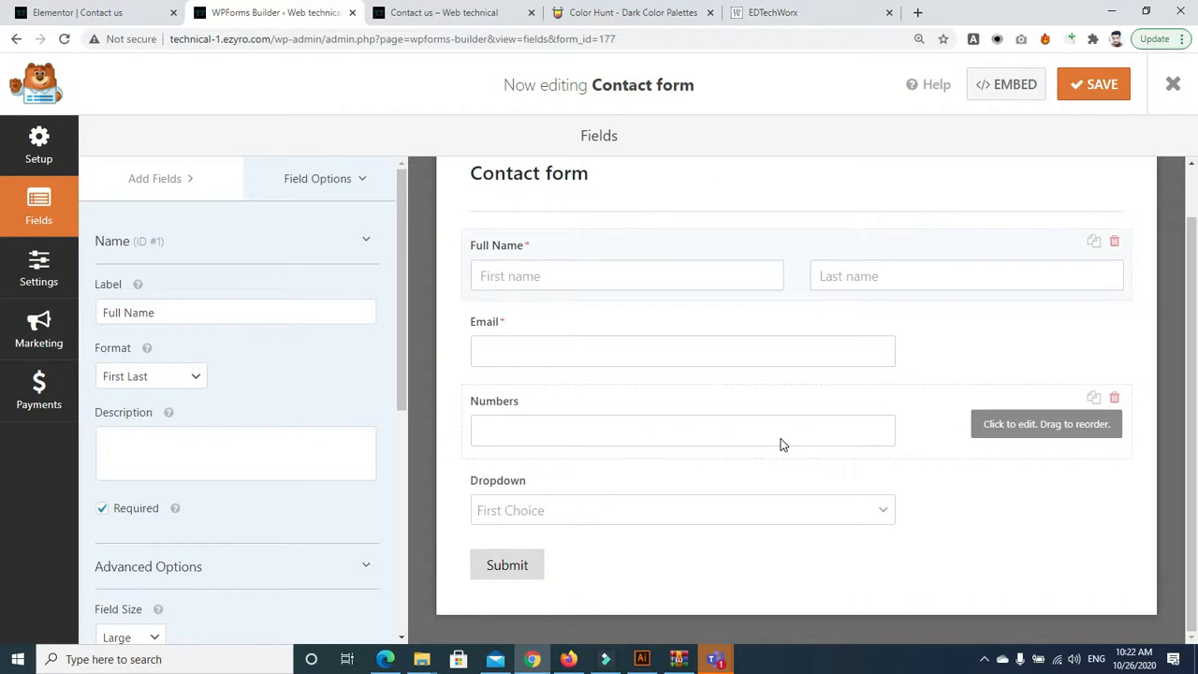
Open Google in a new tab and type, then clear, a 'kamy' search
left_click(917, 12)
type("g")
key("Return")
type("kamy")
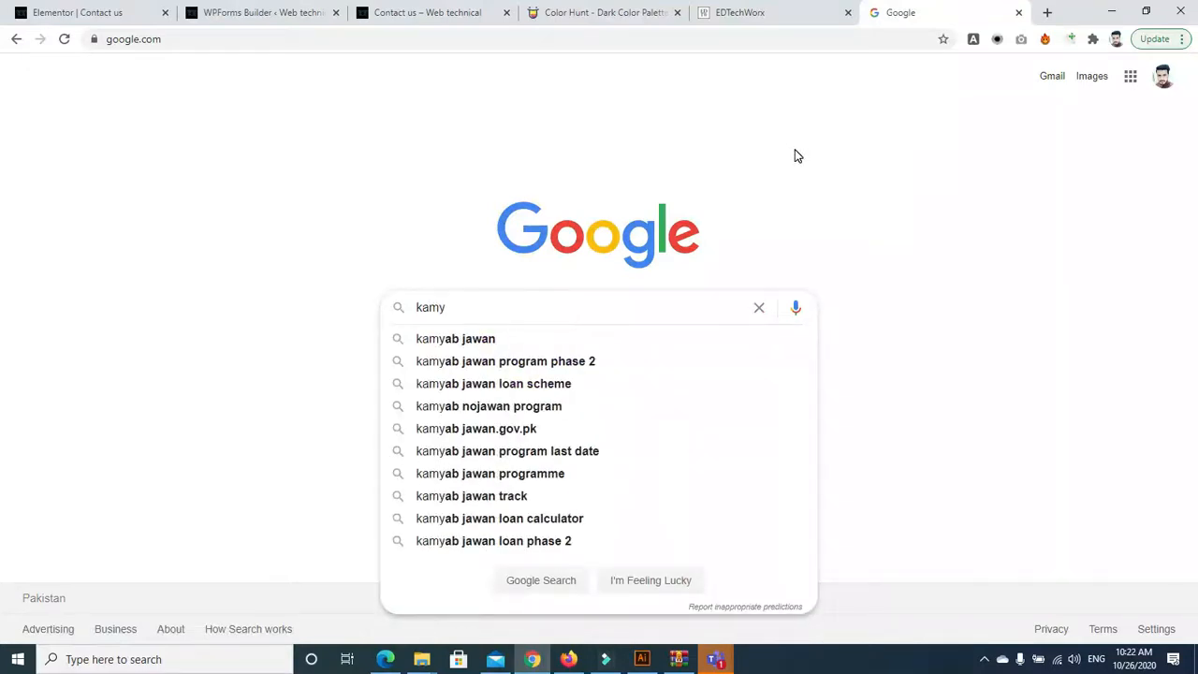
key("BackSpace")
key("BackSpace")
key("BackSpace")
key("BackSpace")
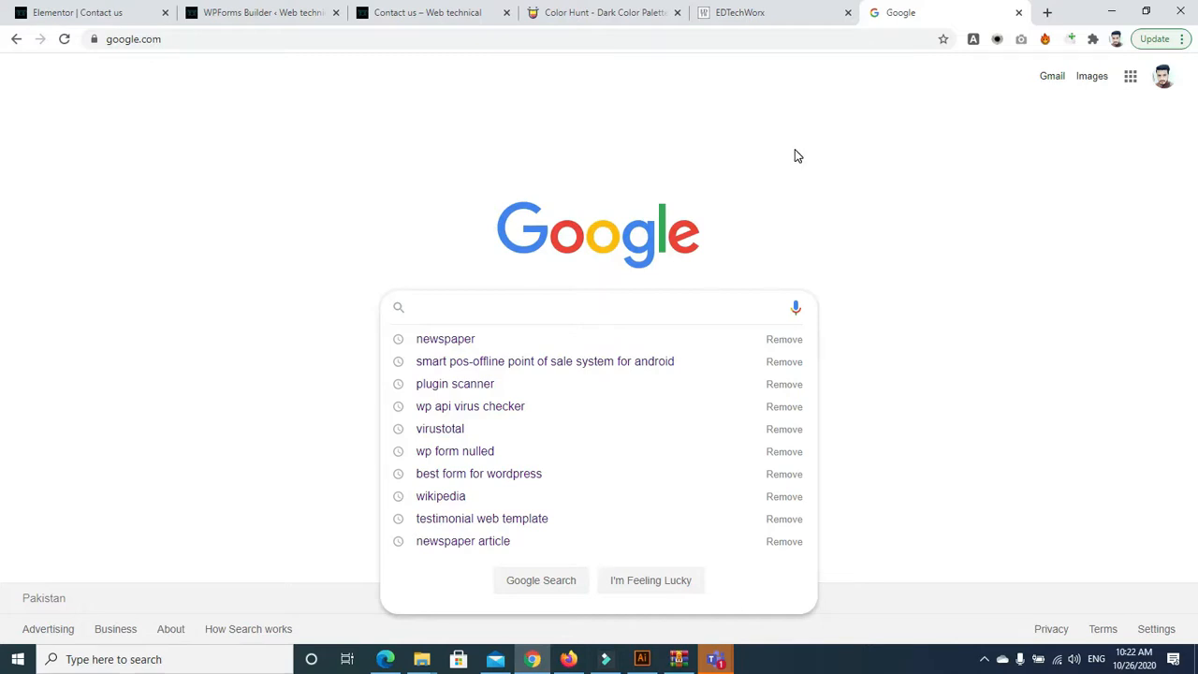
Check the Teams meeting, then return to the WPForms Builder tab via the Elementor tab
left_click(532, 659)
left_click(721, 661)
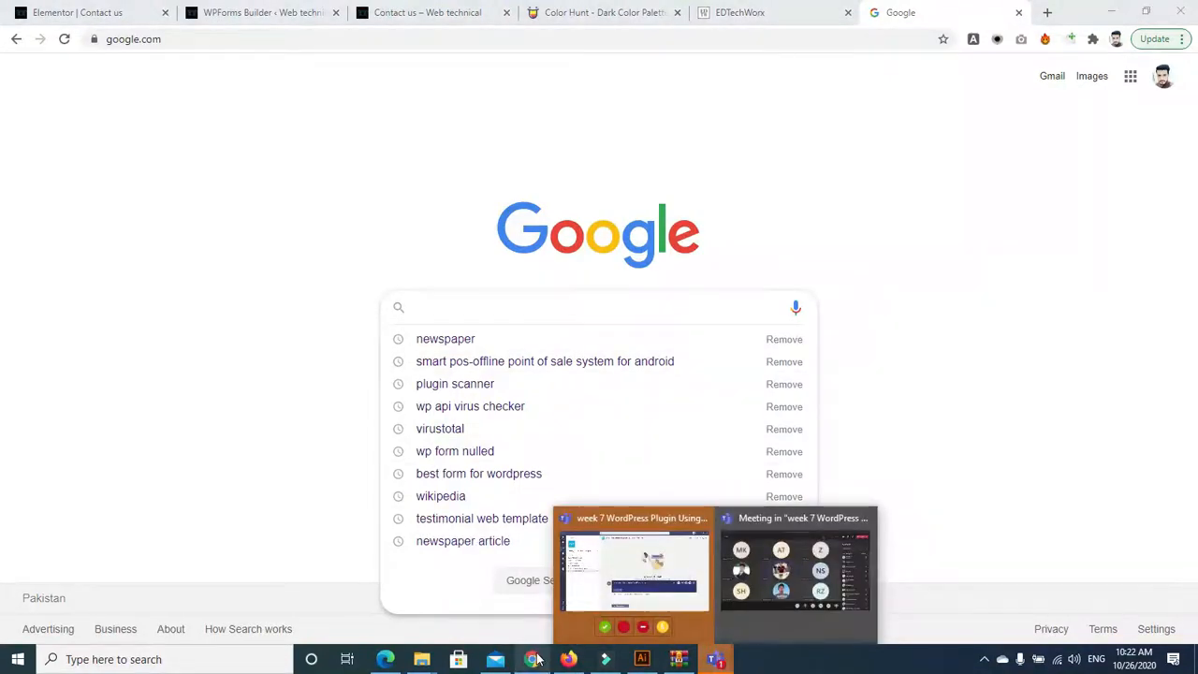
left_click(533, 657)
left_click(88, 13)
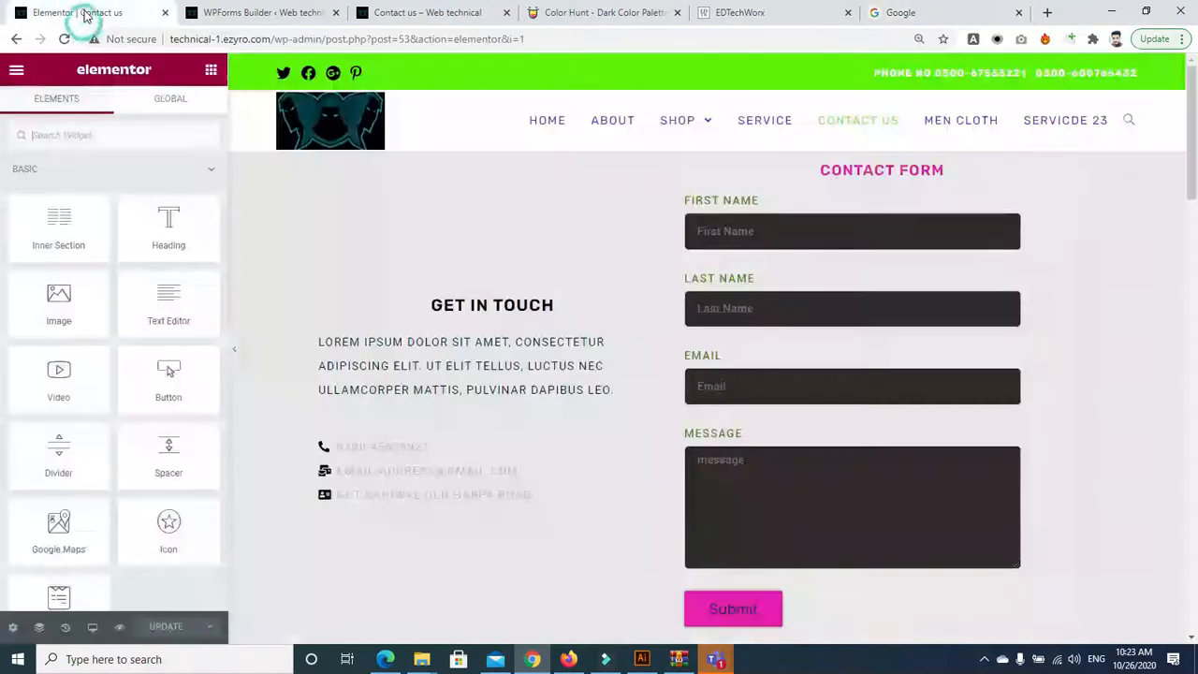
left_click(201, 13)
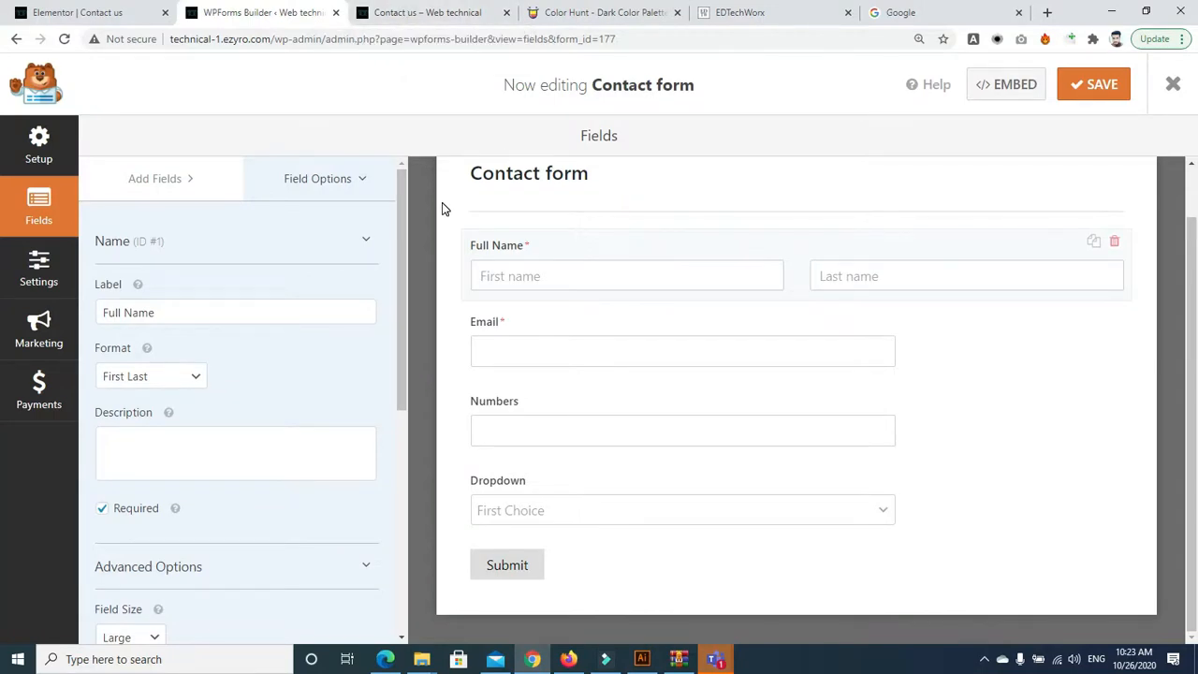
Select the Email field in the form preview to show its Field Options
left_click(537, 359)
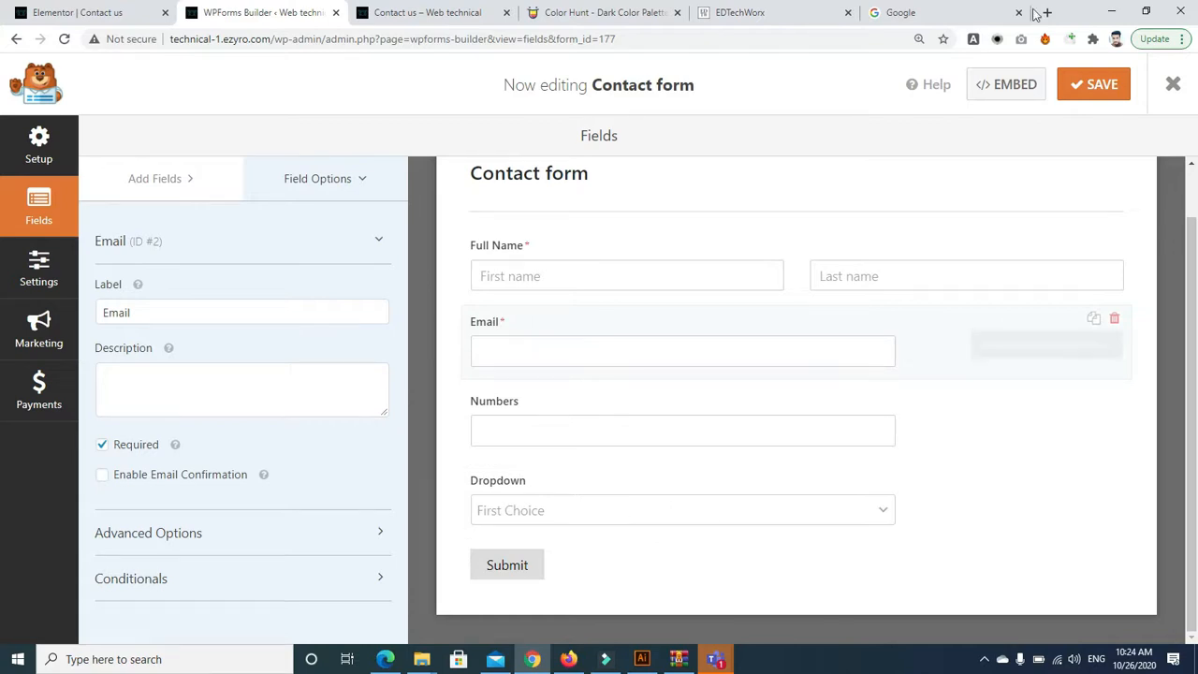
Search Google for 'kamyab jawan application form' and open the first result
left_click(965, 13)
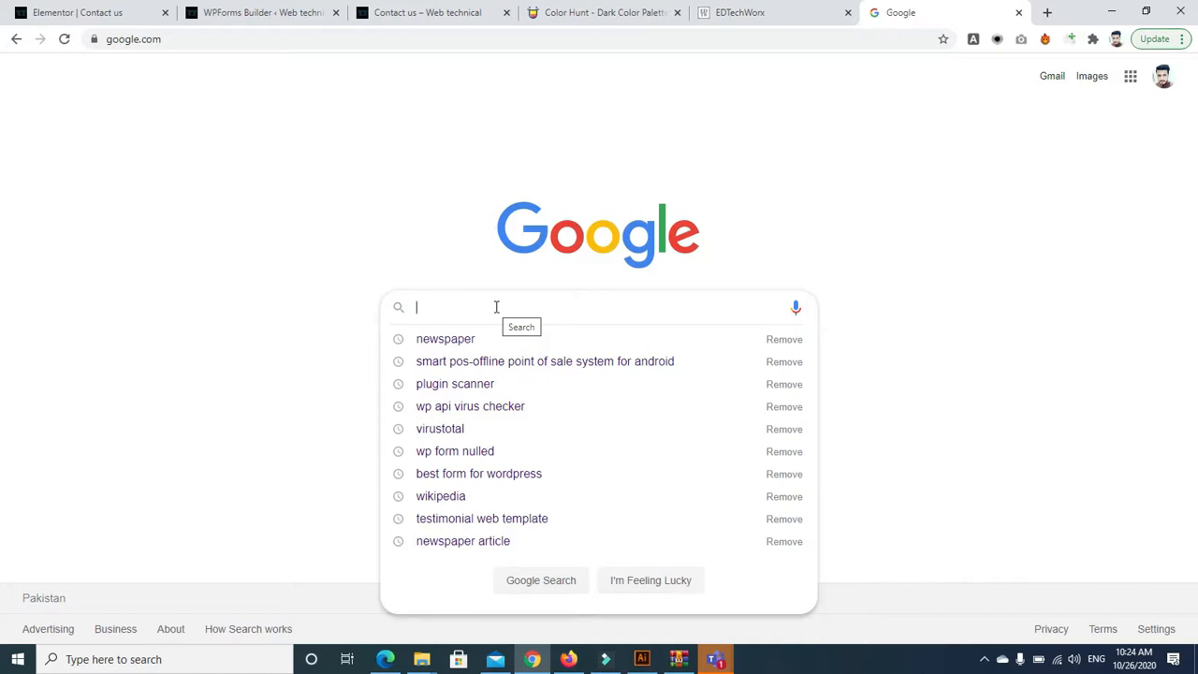
type("kamy")
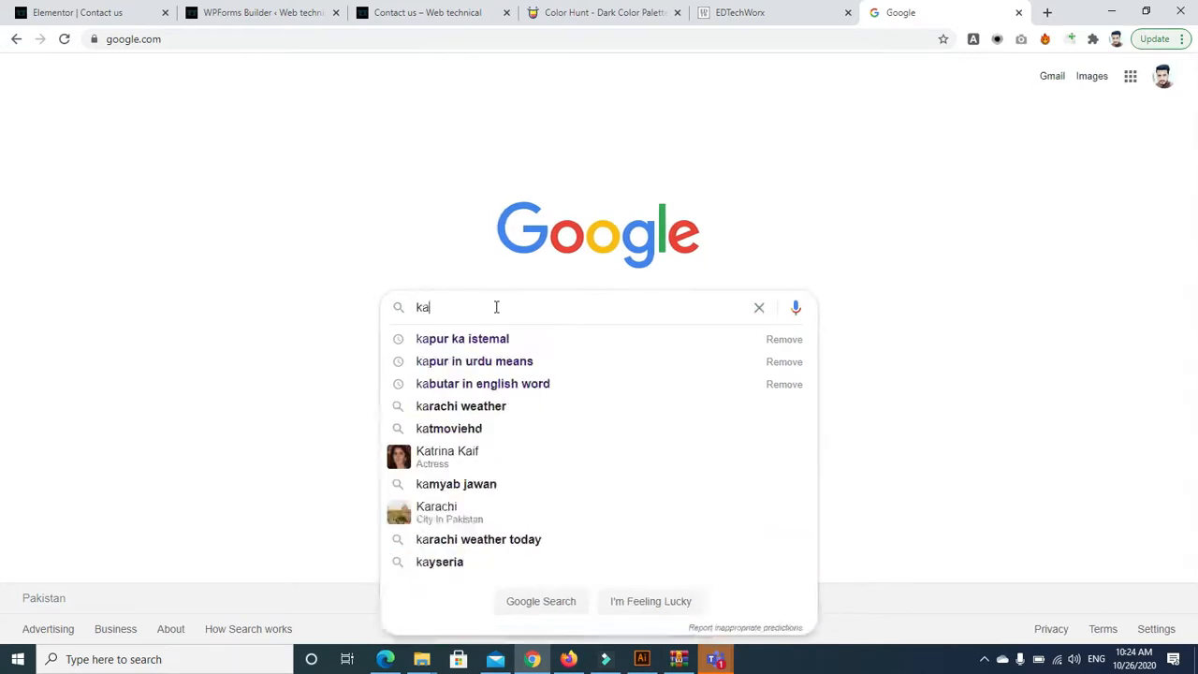
key("Down")
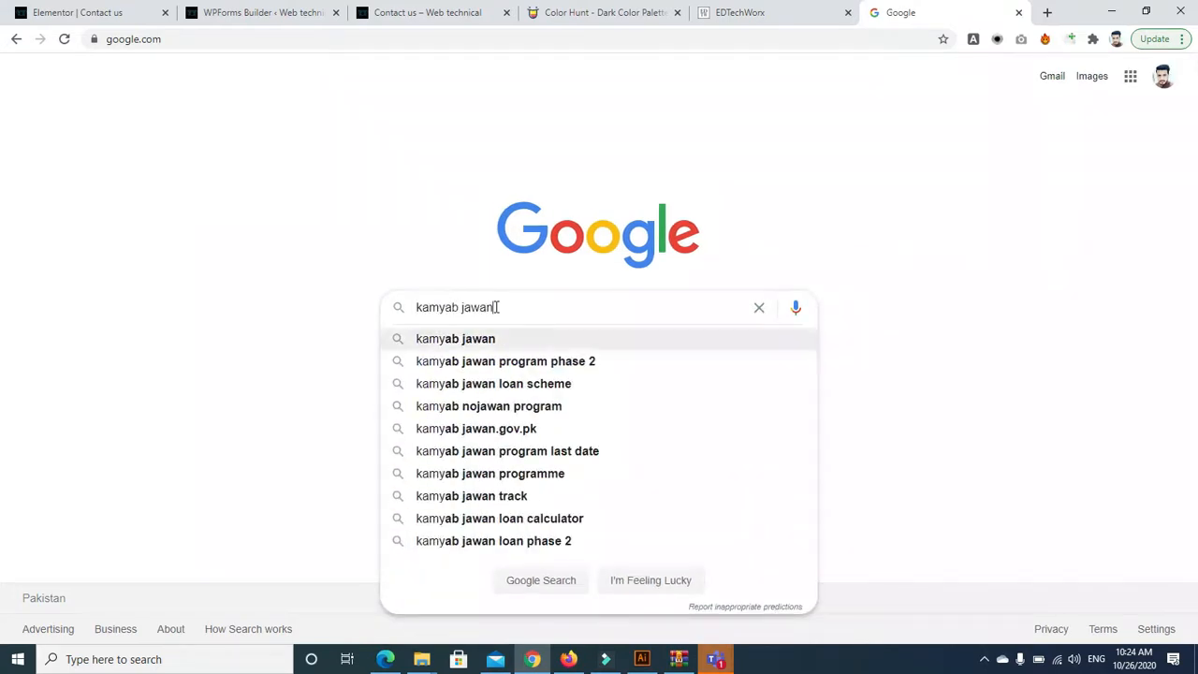
key("Return")
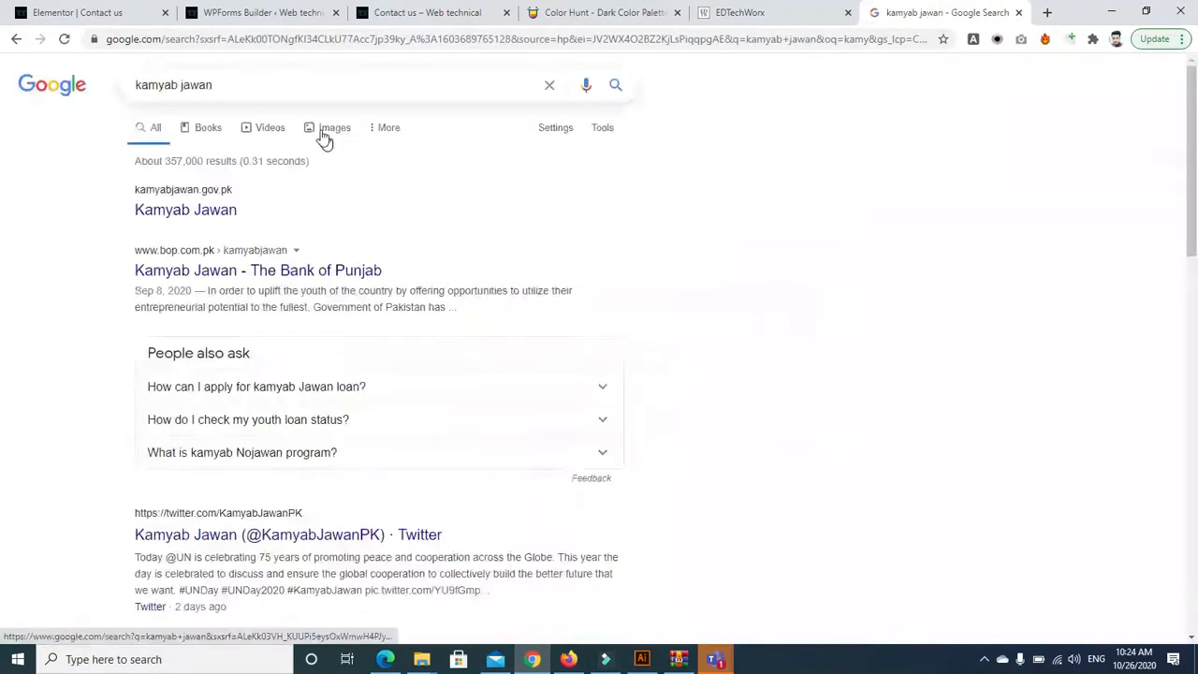
left_click(281, 85)
type("appli")
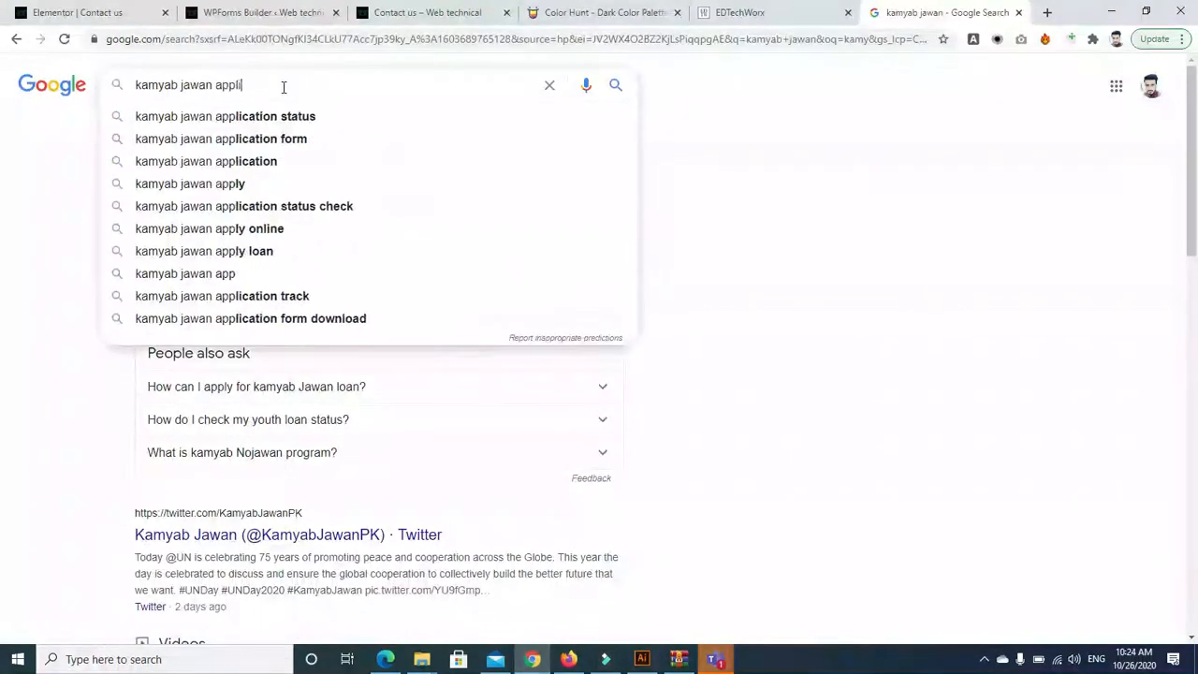
key("Down")
key("Down")
key("Return")
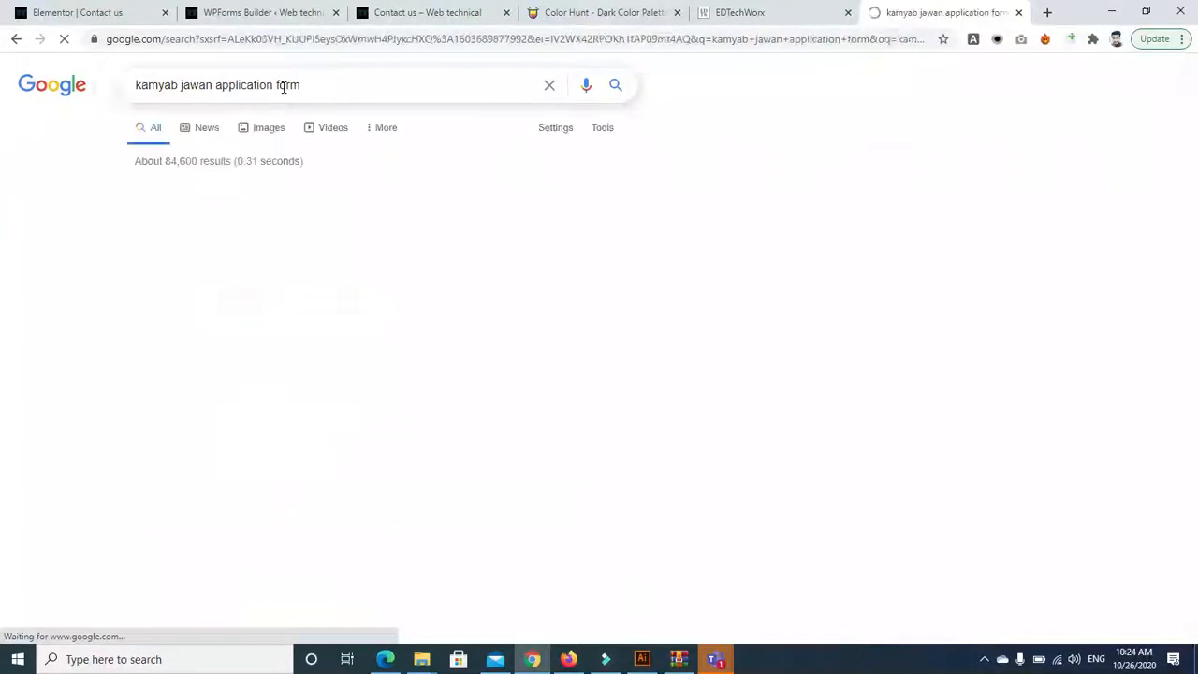
left_click(257, 210)
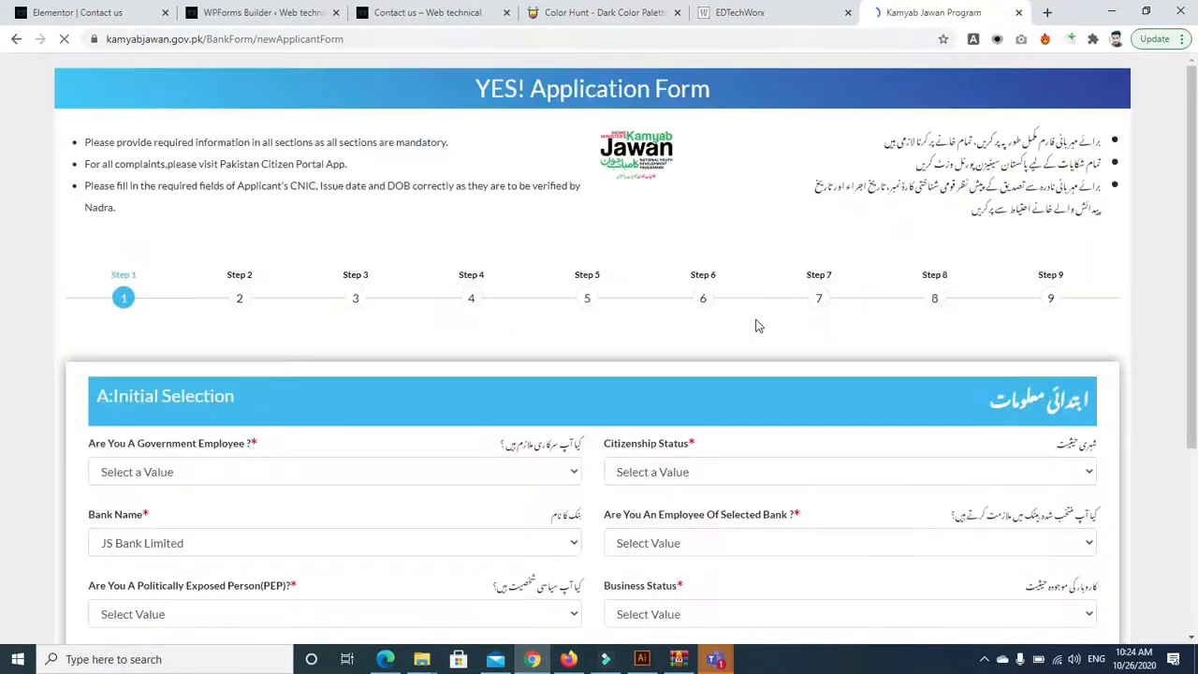
Answer Government Employee Yes, keep JS Bank Limited, and answer politically exposed No
left_click_drag(1193, 180, 1193, 350)
left_click(572, 219)
left_click(565, 215)
left_click(358, 202)
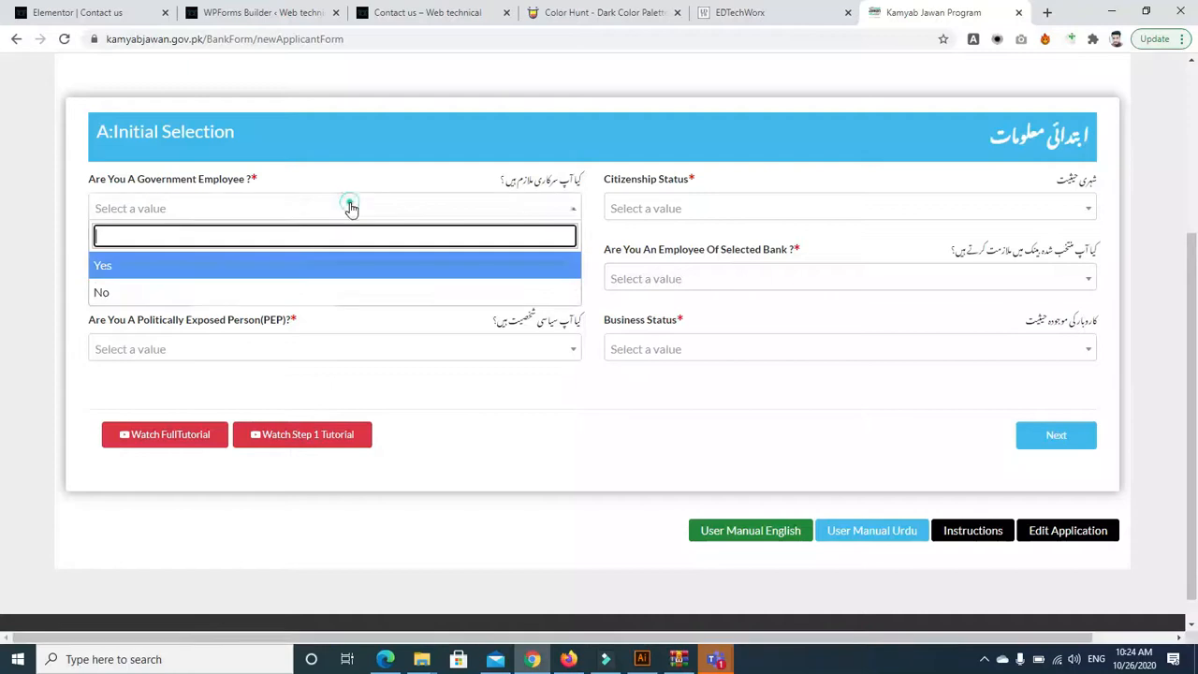
left_click(289, 266)
left_click(212, 284)
left_click(196, 334)
left_click(197, 356)
left_click(184, 434)
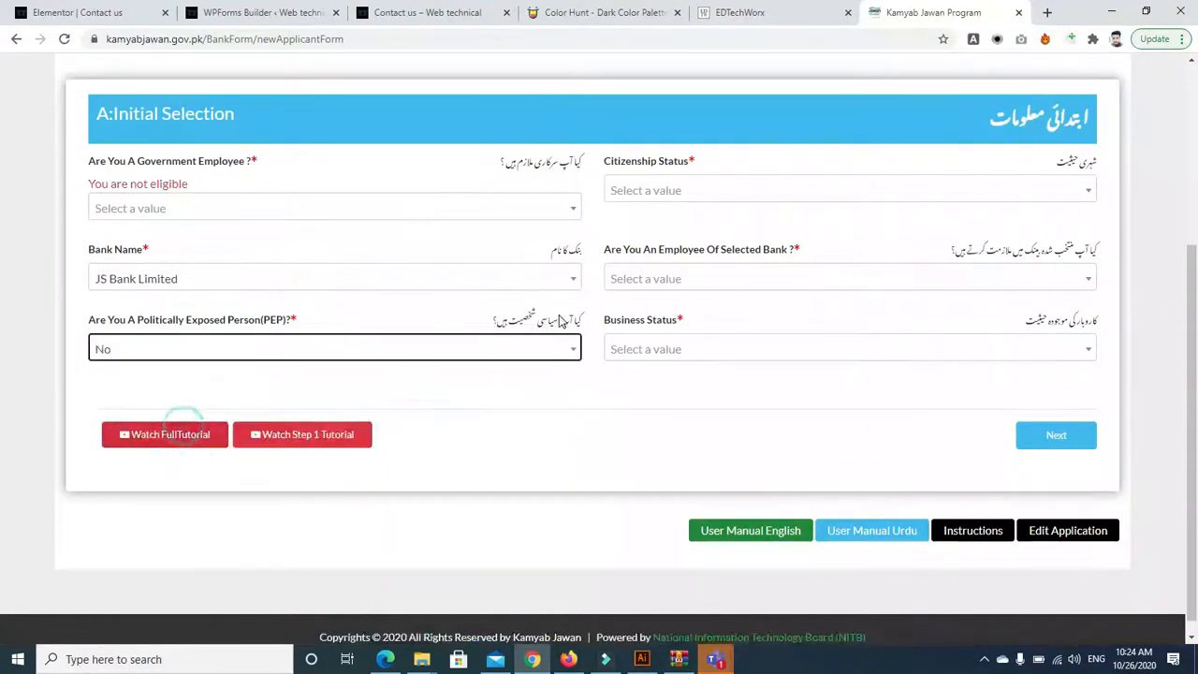
Set bank employee No, Citizenship Resident, Business Status Expansion of Existing Business, and try Next
left_click(634, 286)
left_click(636, 338)
left_click(635, 177)
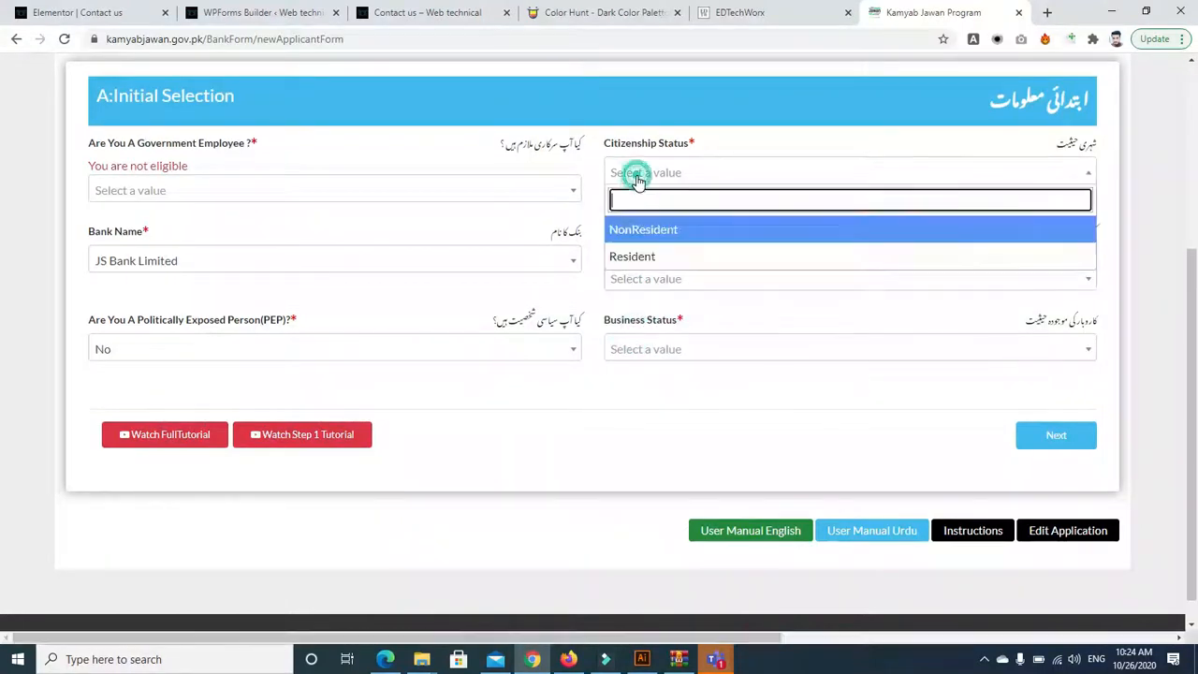
left_click(634, 256)
left_click(655, 279)
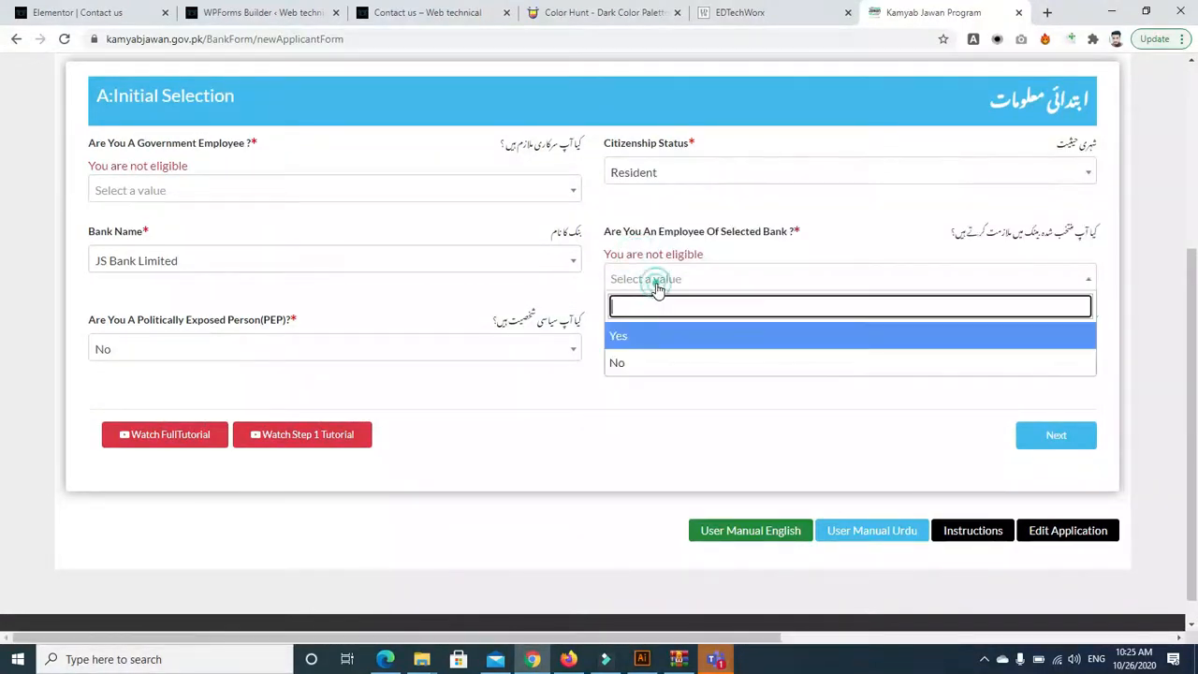
left_click(657, 361)
left_click(661, 354)
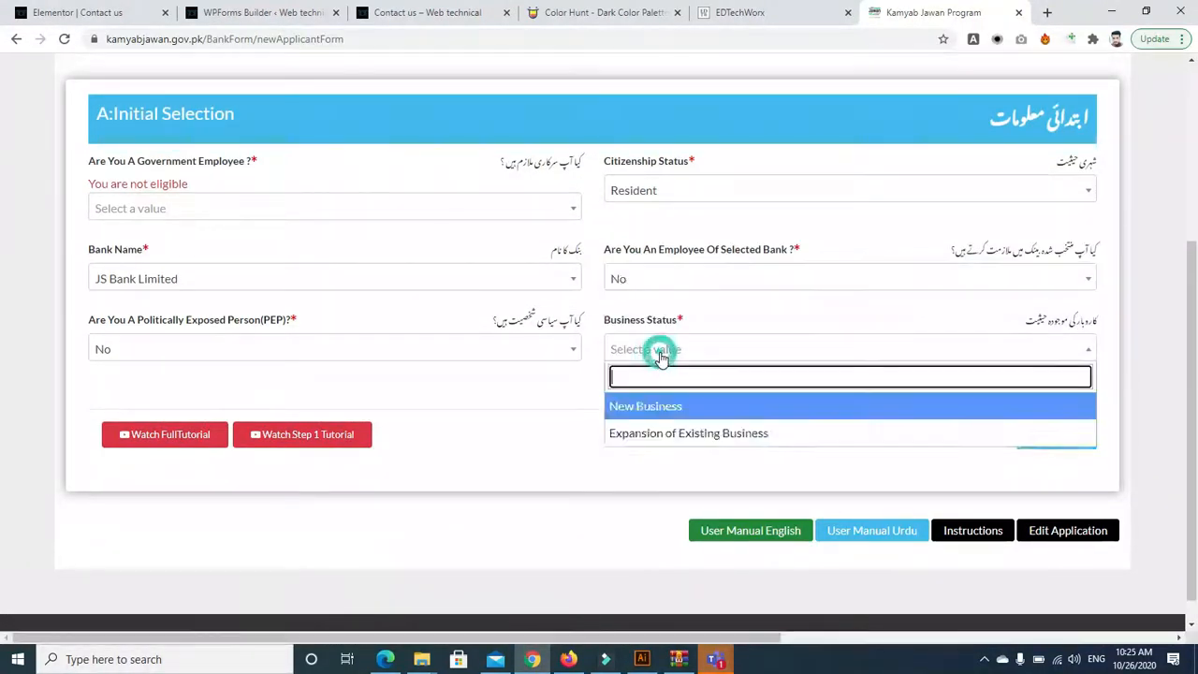
left_click(649, 435)
left_click(1059, 440)
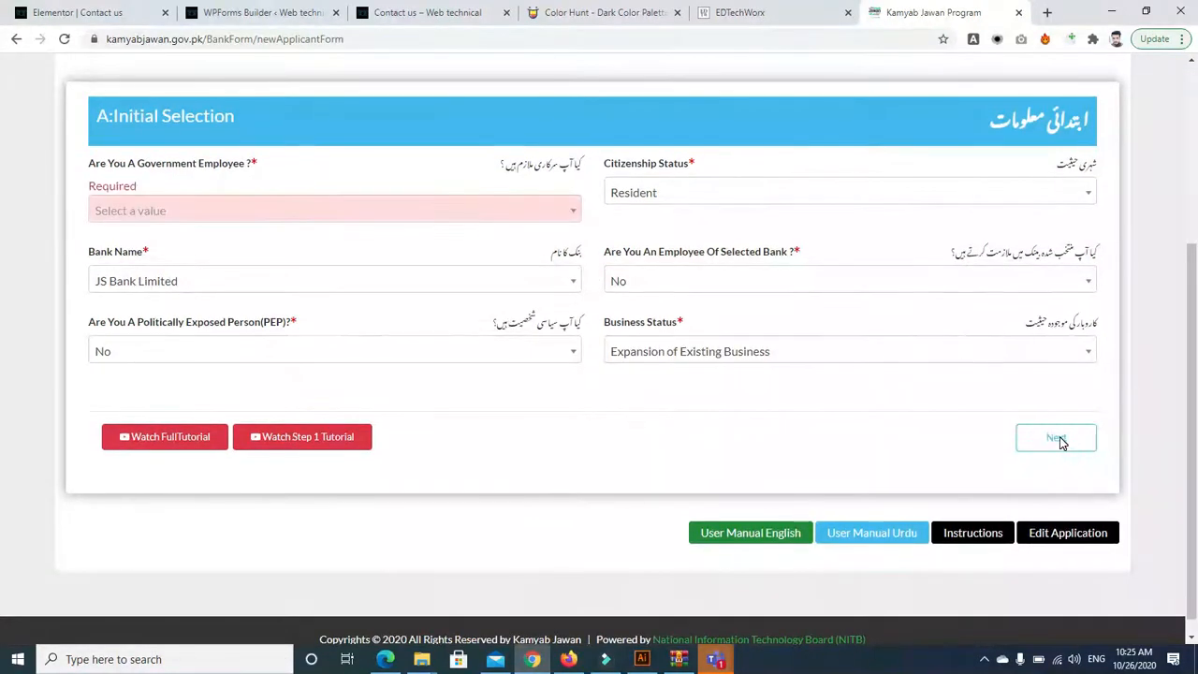
Change Government Employee to No, advance to Step 2, and review its Personal Information fields
left_click(510, 207)
left_click(398, 273)
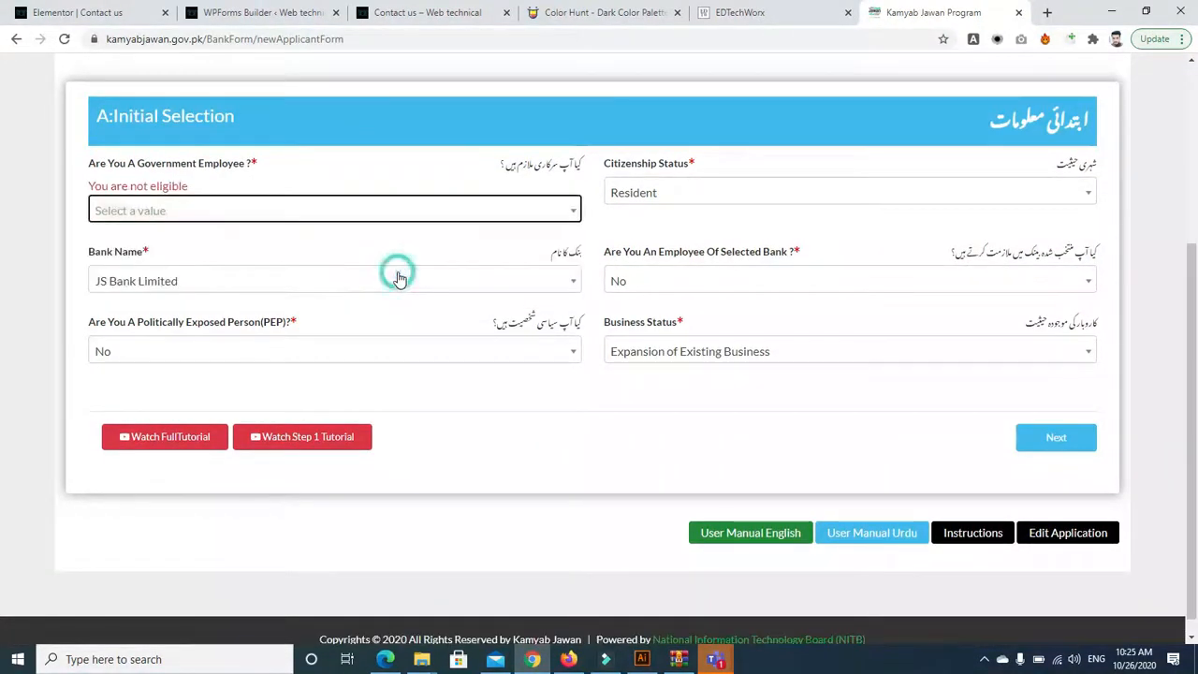
left_click(348, 213)
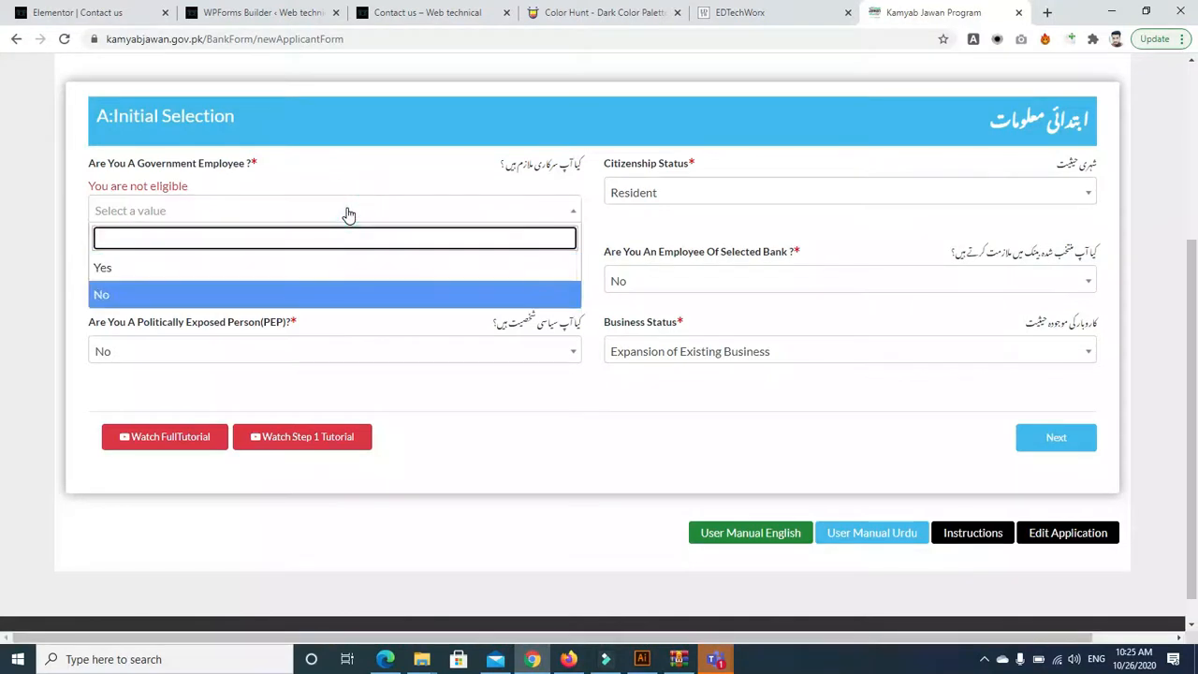
key("Return")
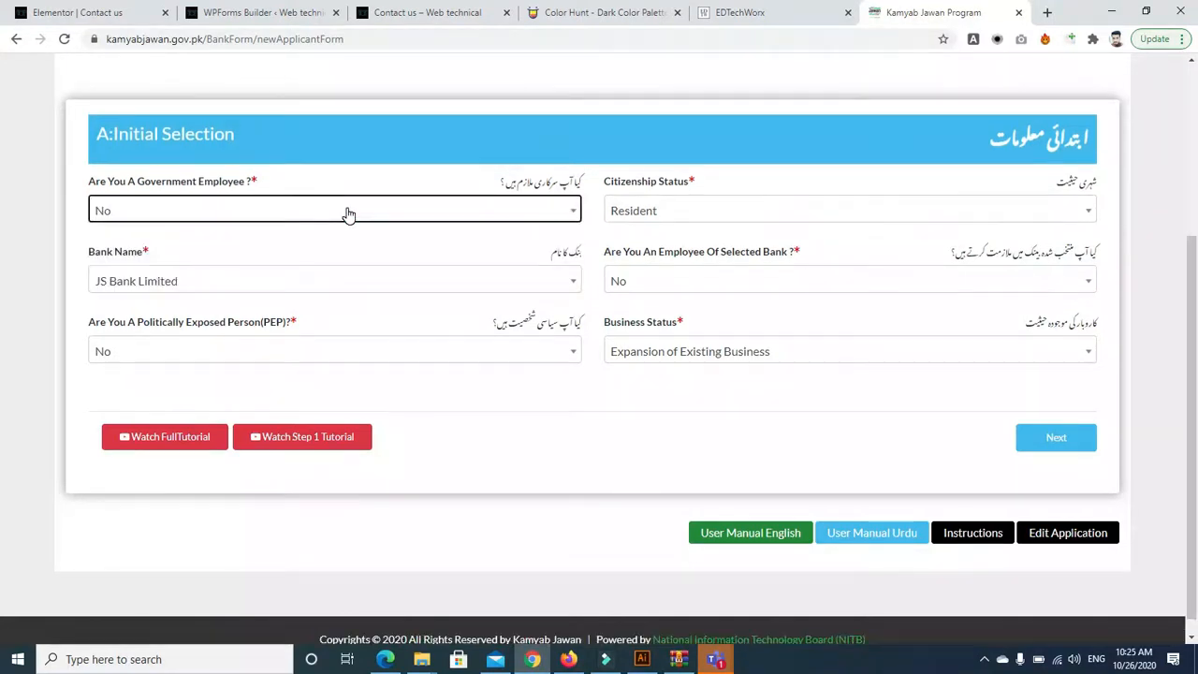
left_click(1056, 444)
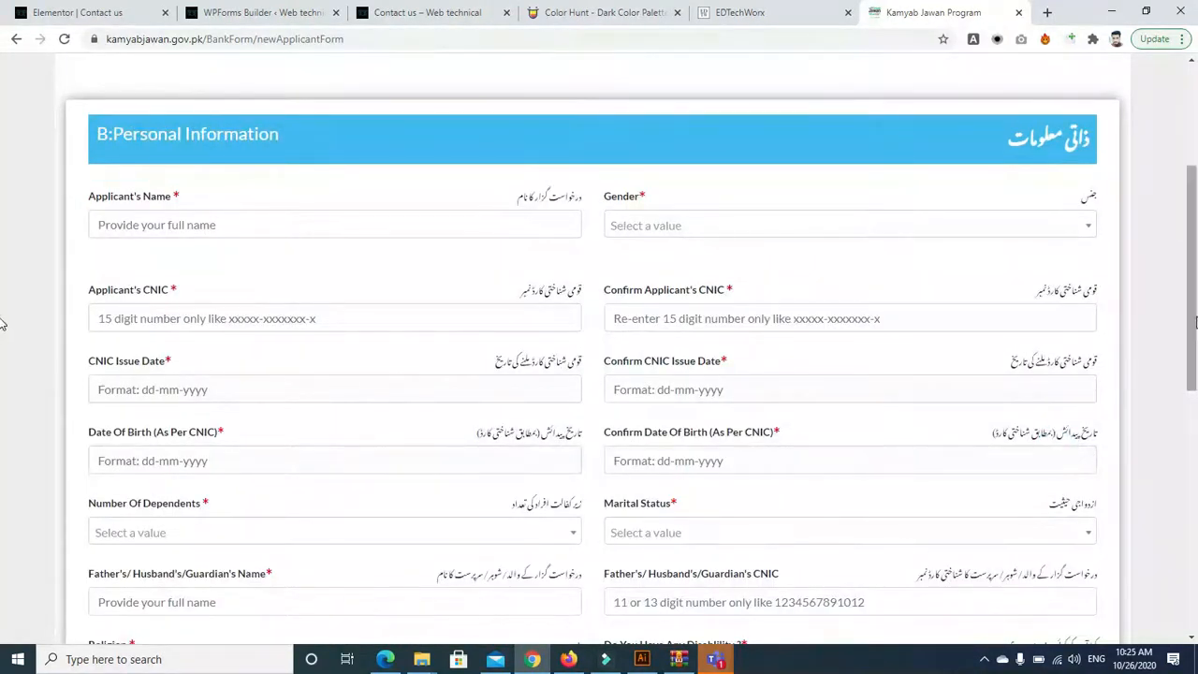
scroll(3, 323, "down", 4)
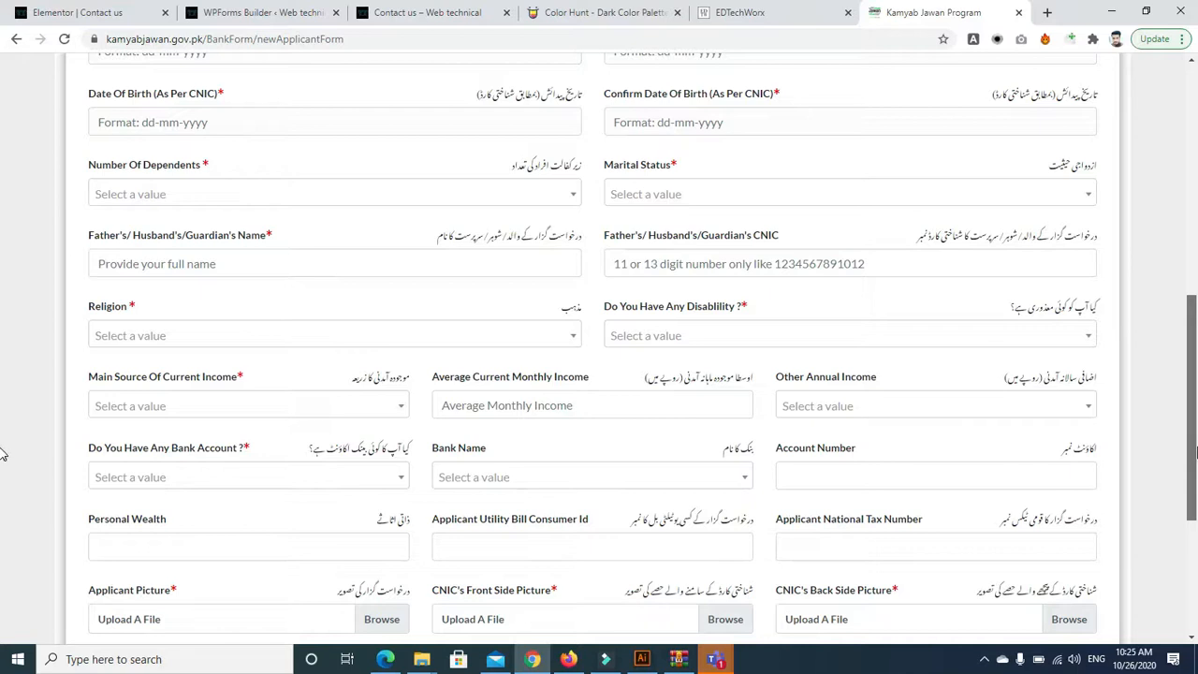
scroll(3, 454, "down", 1)
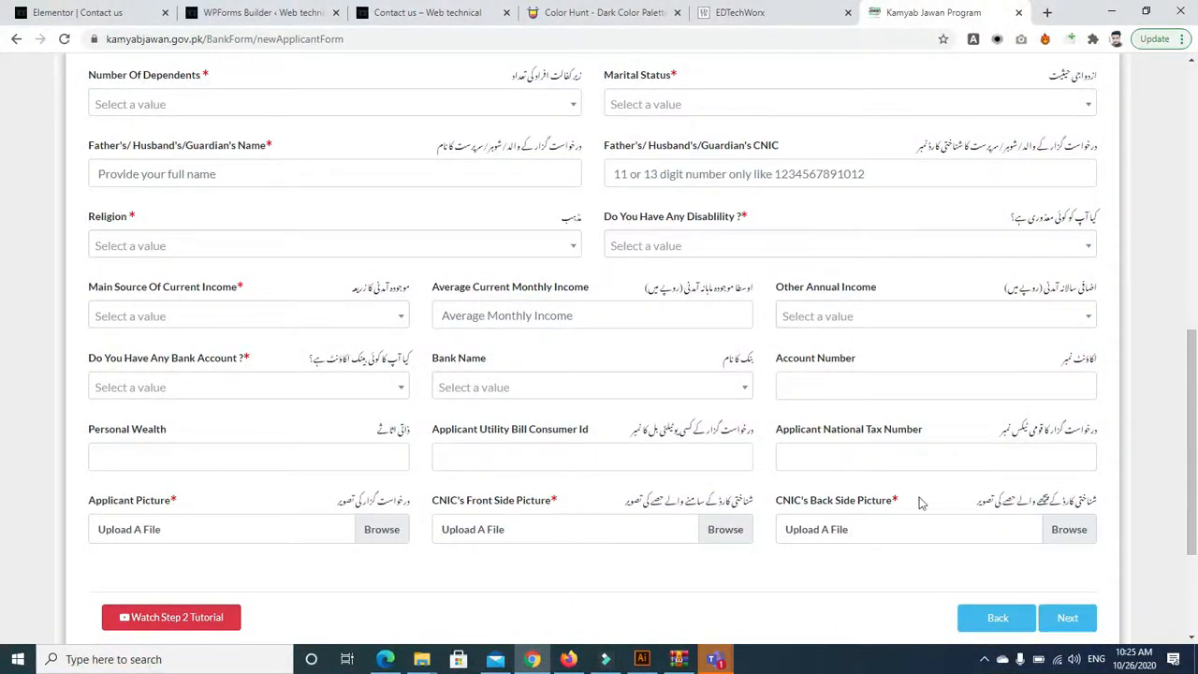
scroll(1192, 440, "up", 3)
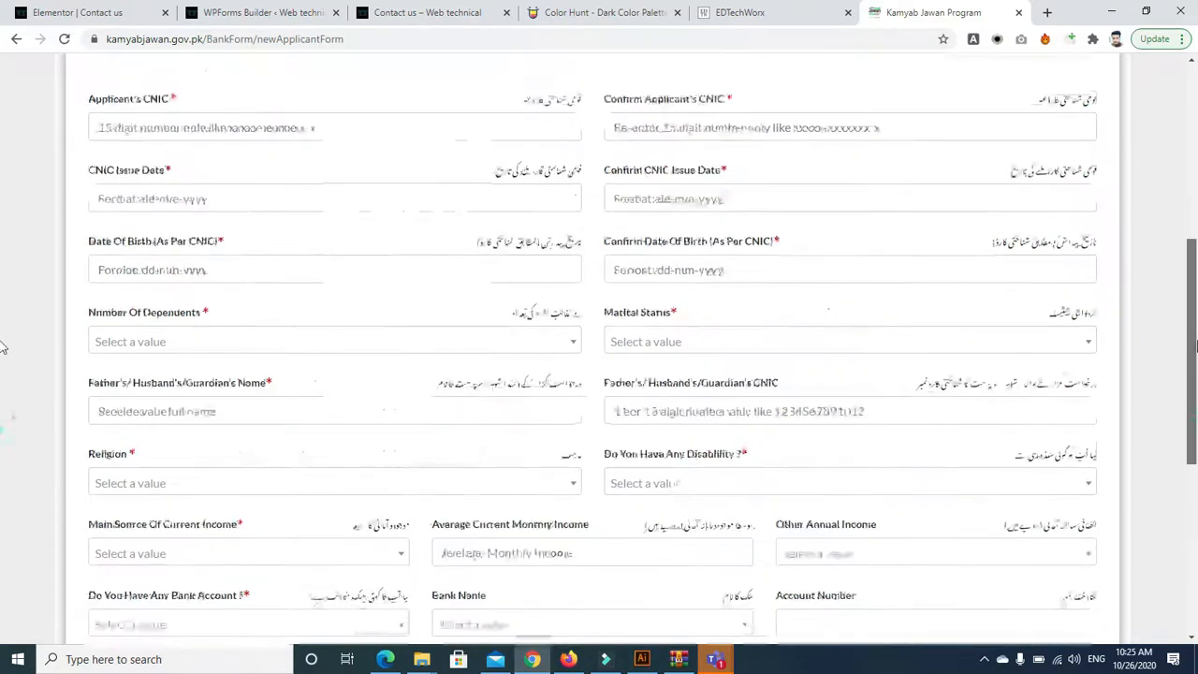
scroll(3, 318, "up", 1)
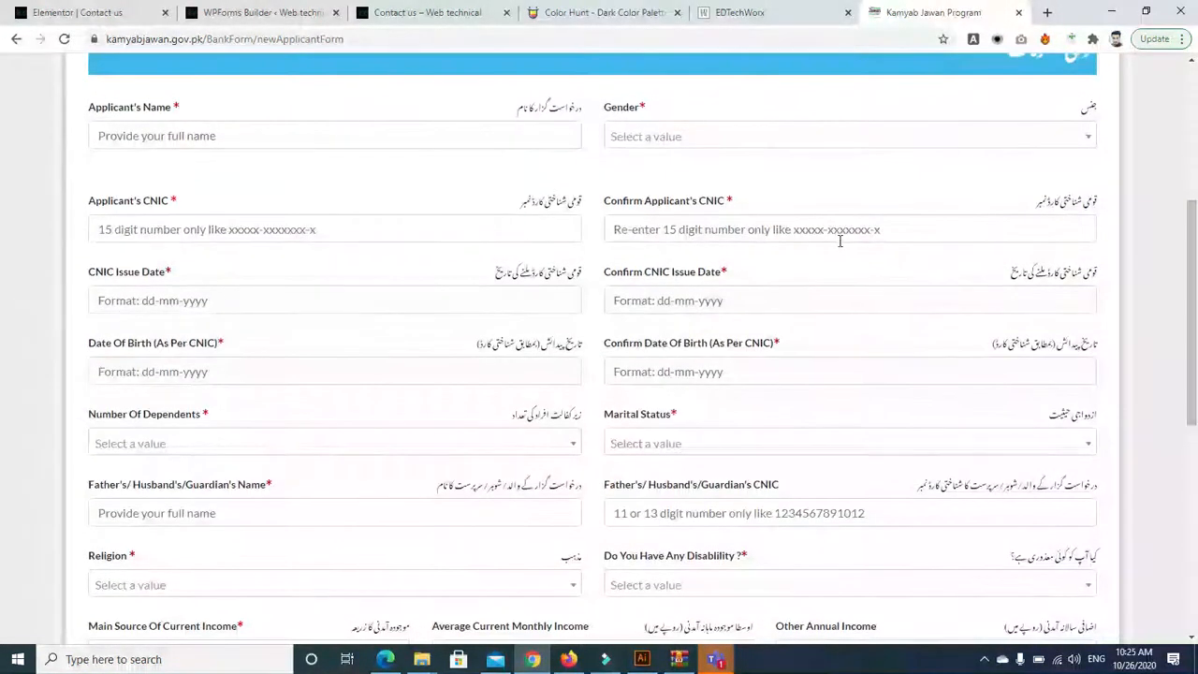
scroll(2, 234, "up", 2)
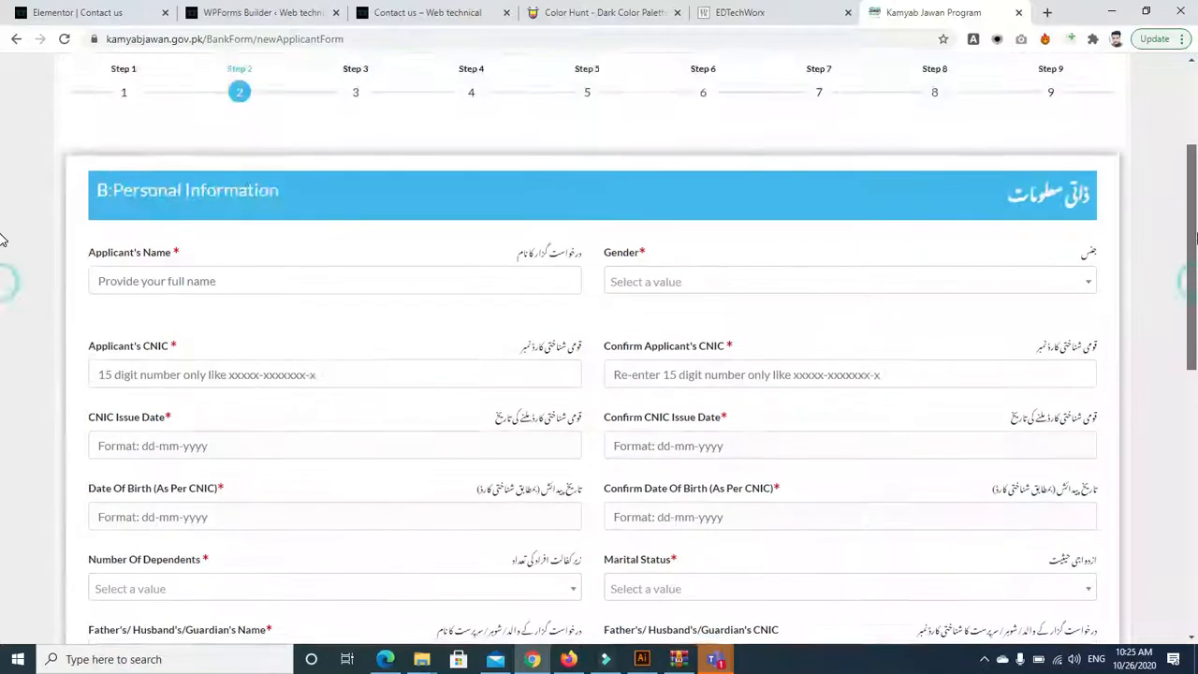
scroll(4, 477, "down", 7)
scroll(3, 481, "up", 7)
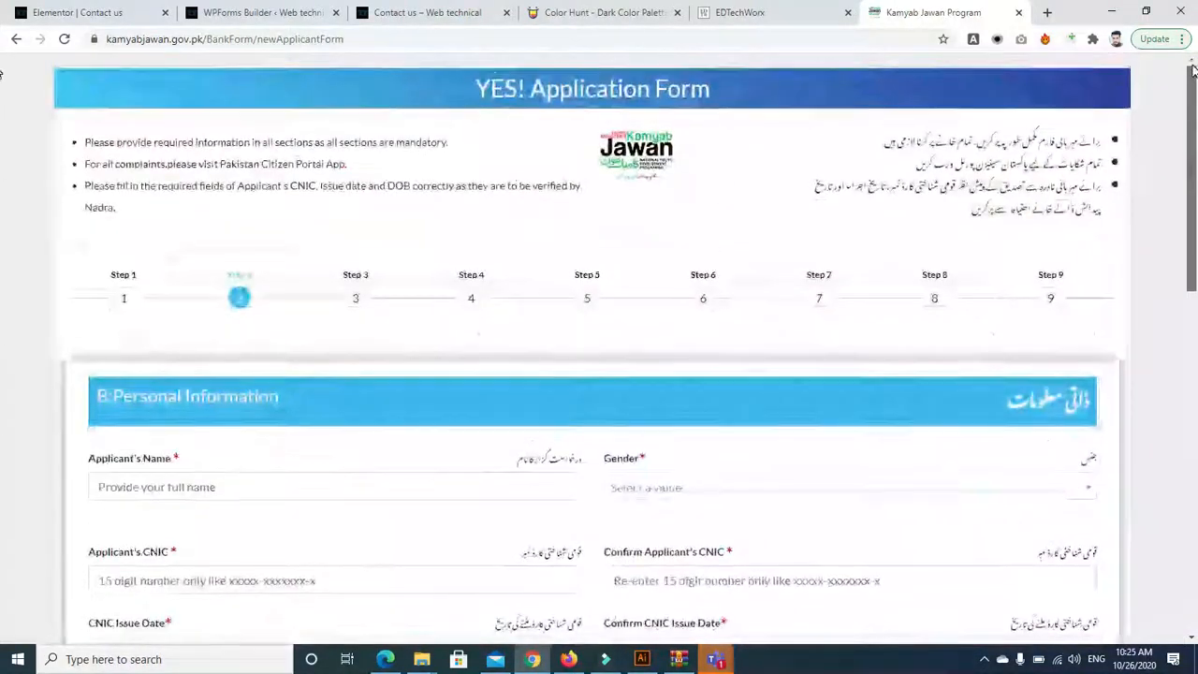
scroll(3, 239, "down", 2)
scroll(2, 241, "down", 2)
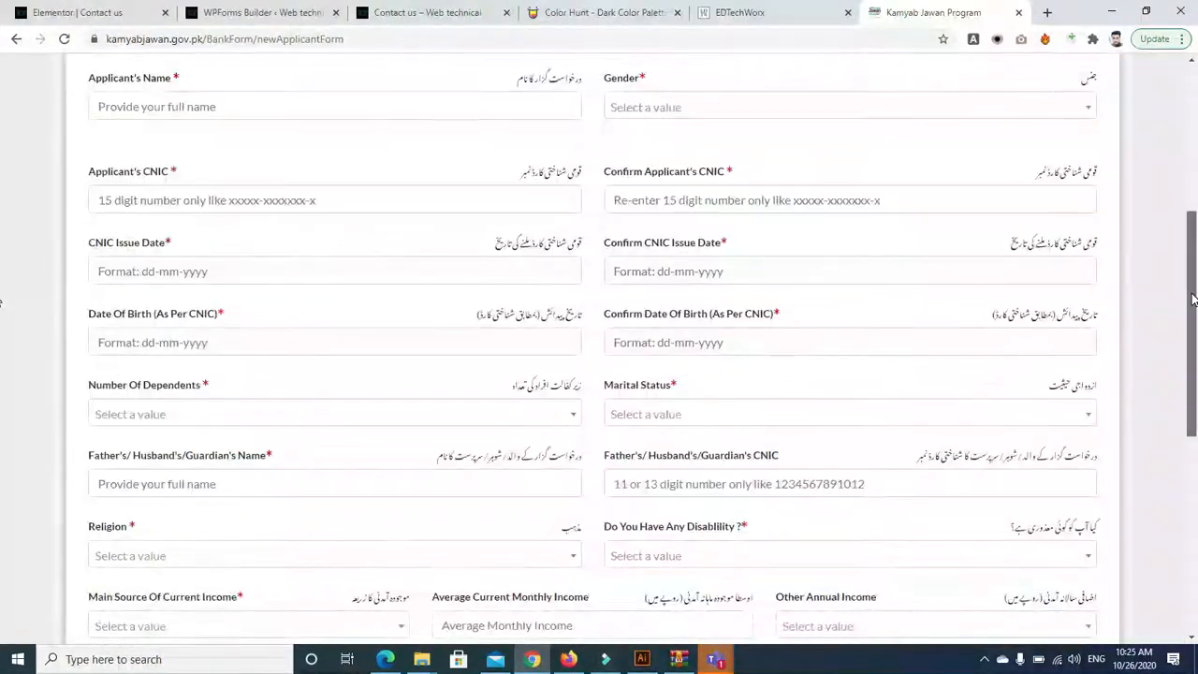
scroll(3, 234, "up", 2)
scroll(4, 313, "down", 9)
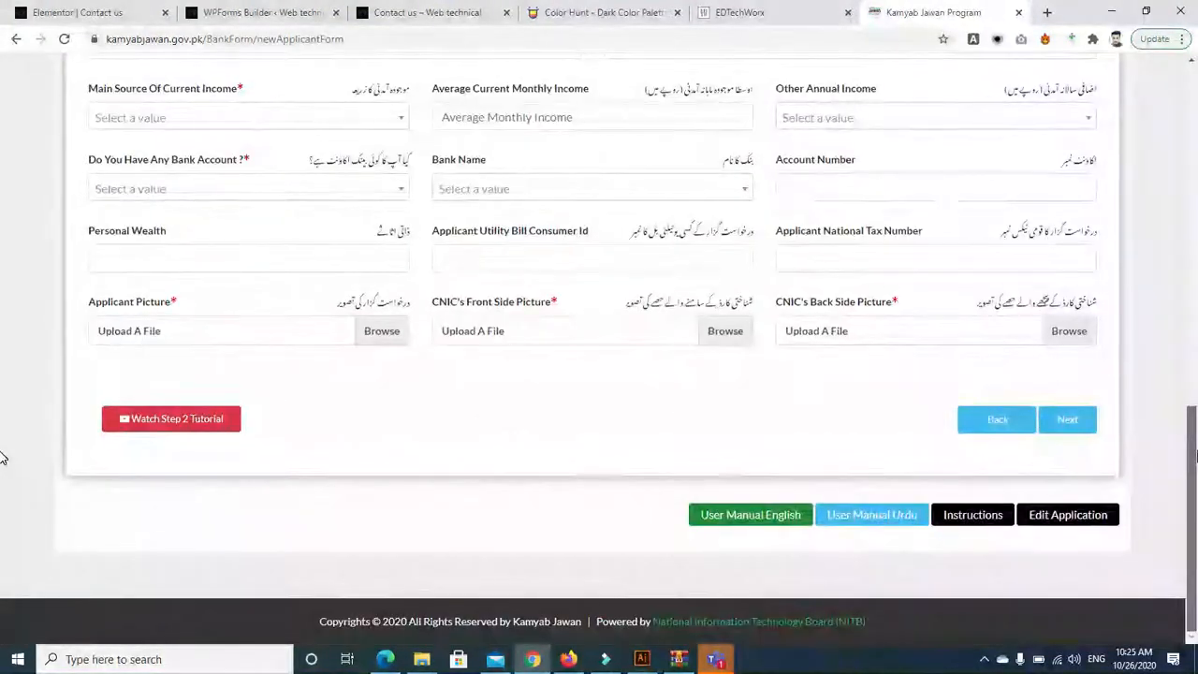
scroll(3, 457, "up", 10)
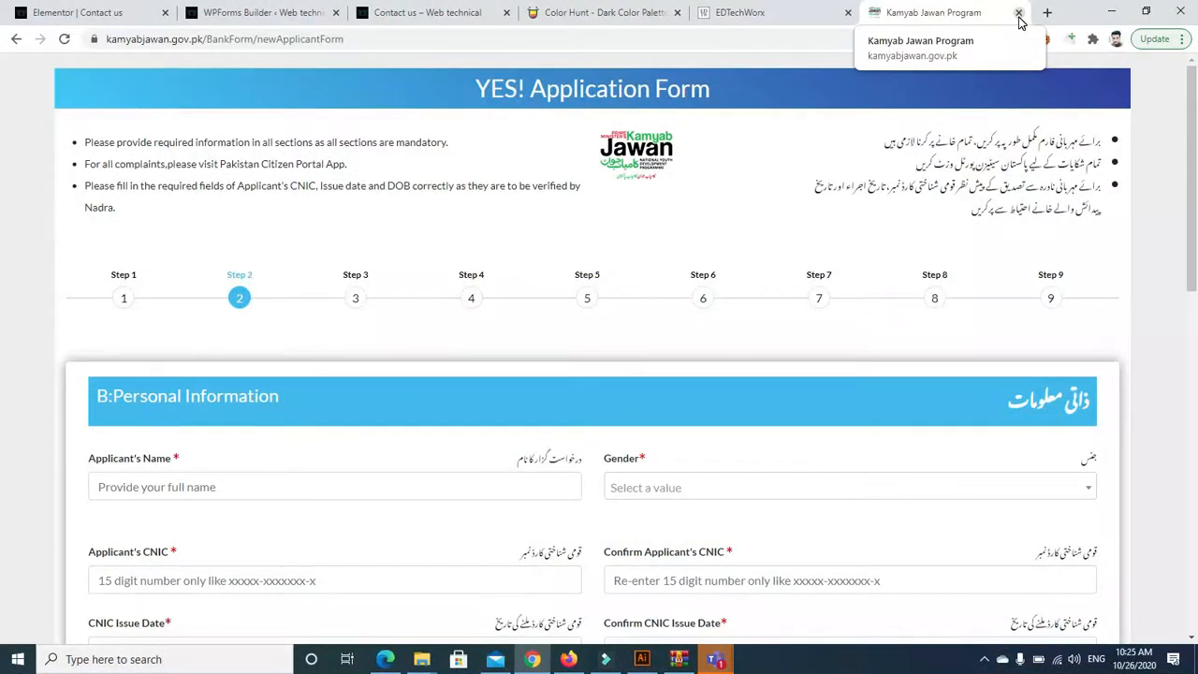
Close the Kamyab Jawan tab, check the Teams meeting, and return to the WPForms Builder tab
left_click(1019, 13)
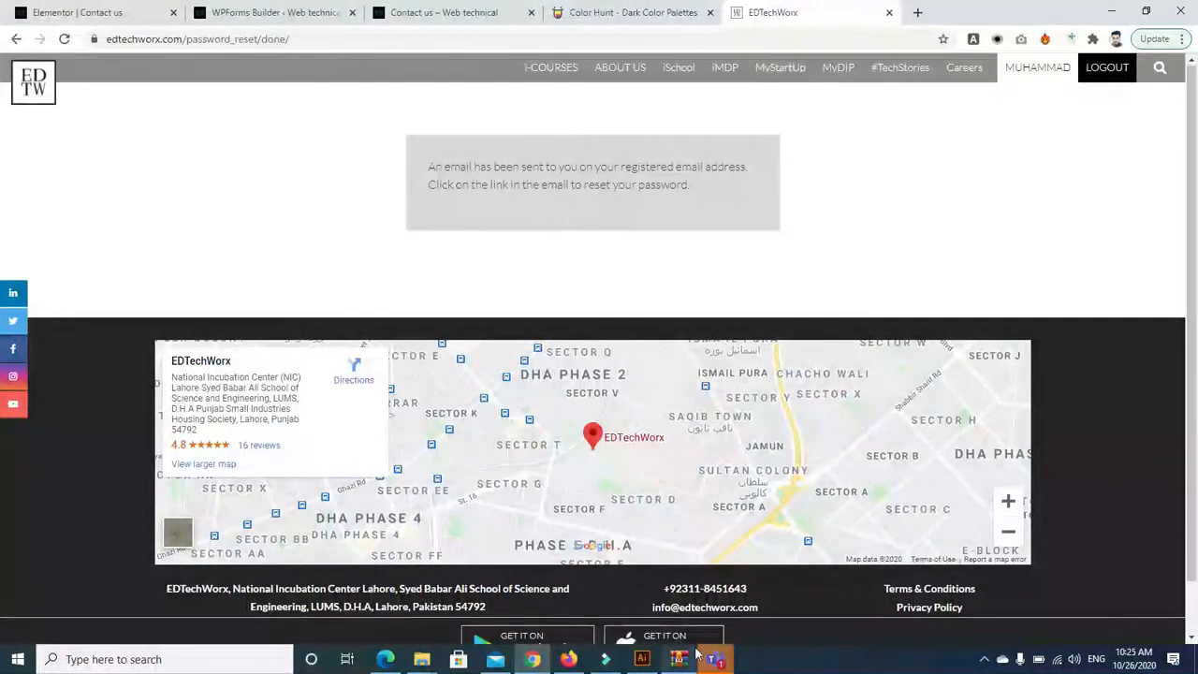
mouse_move(714, 661)
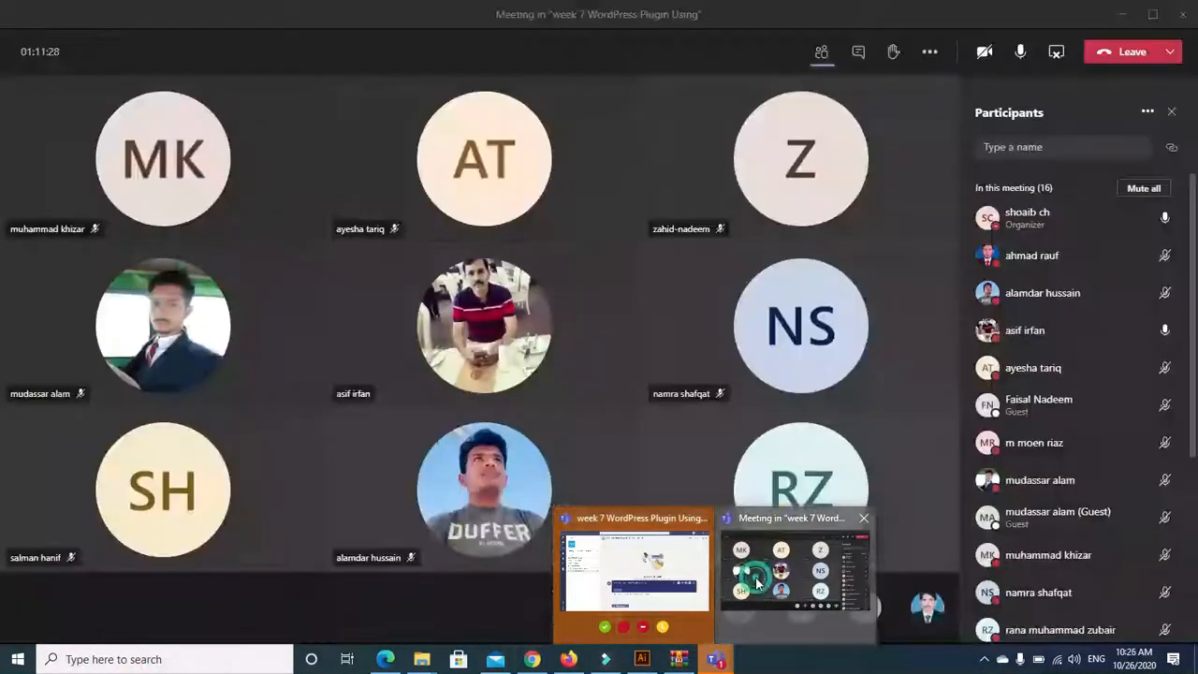
left_click(796, 571)
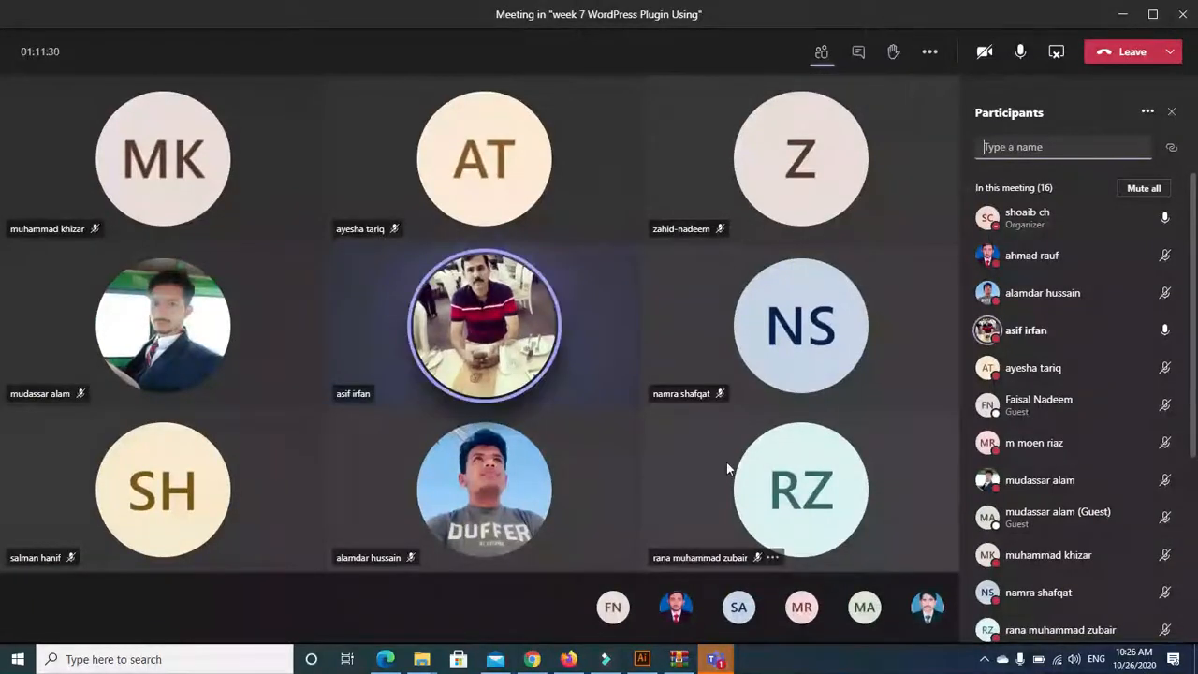
left_click(533, 661)
left_click(117, 9)
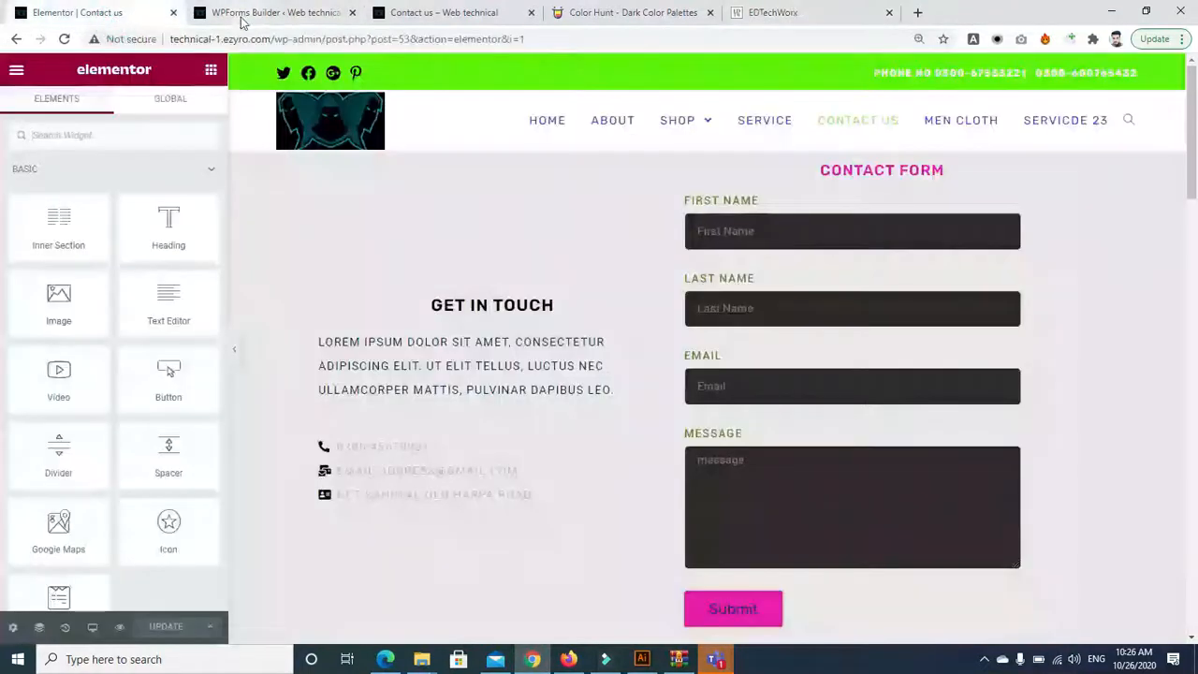
left_click(271, 12)
left_click(404, 13)
left_click(284, 14)
left_click(283, 15)
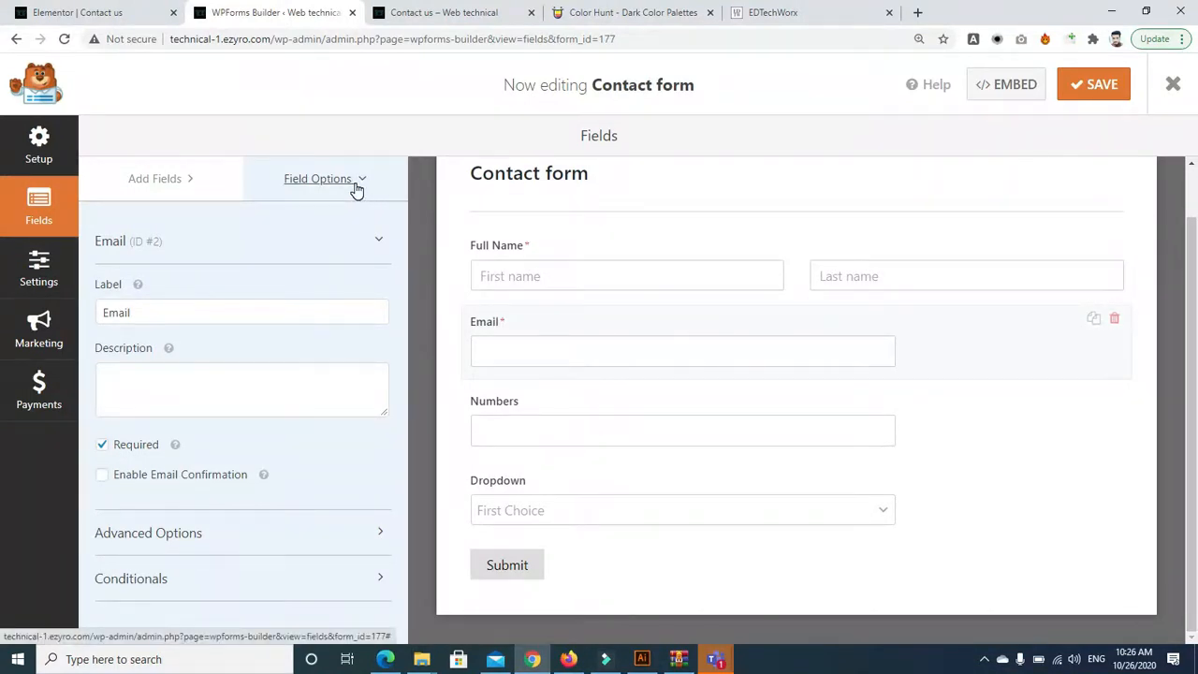
Set the Email field's Field Size to Large, leaving email confirmation off
left_click(102, 475)
left_click(102, 475)
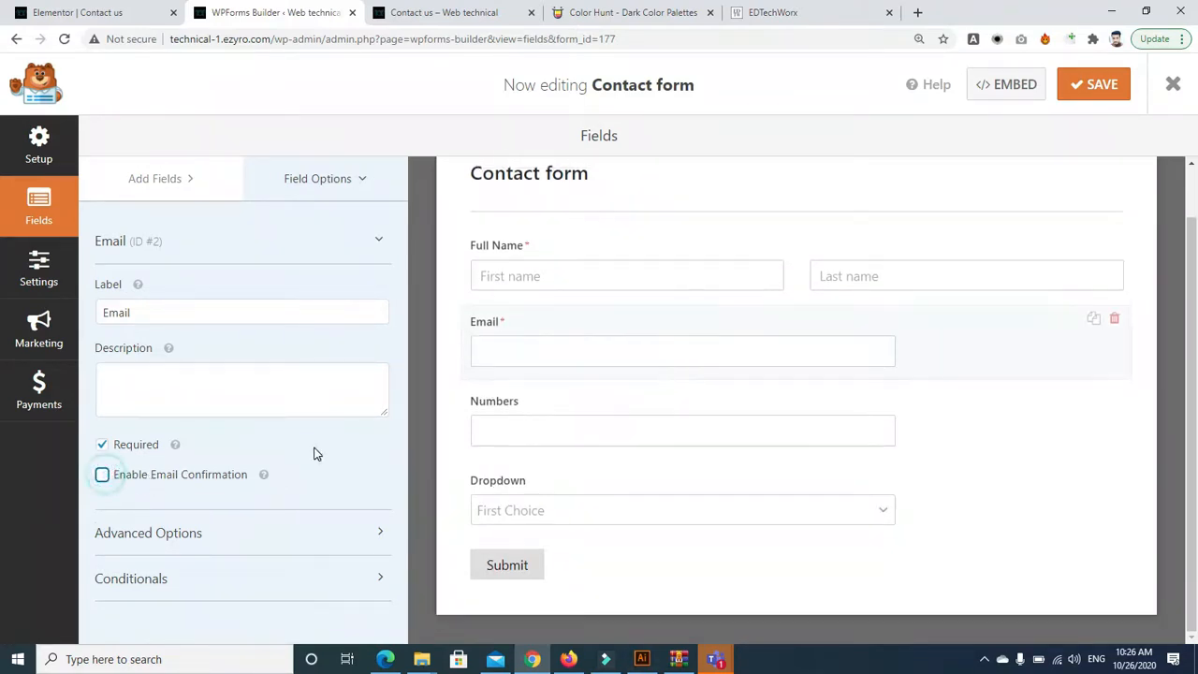
left_click(335, 545)
left_click_drag(398, 422, 398, 564)
left_click(141, 362)
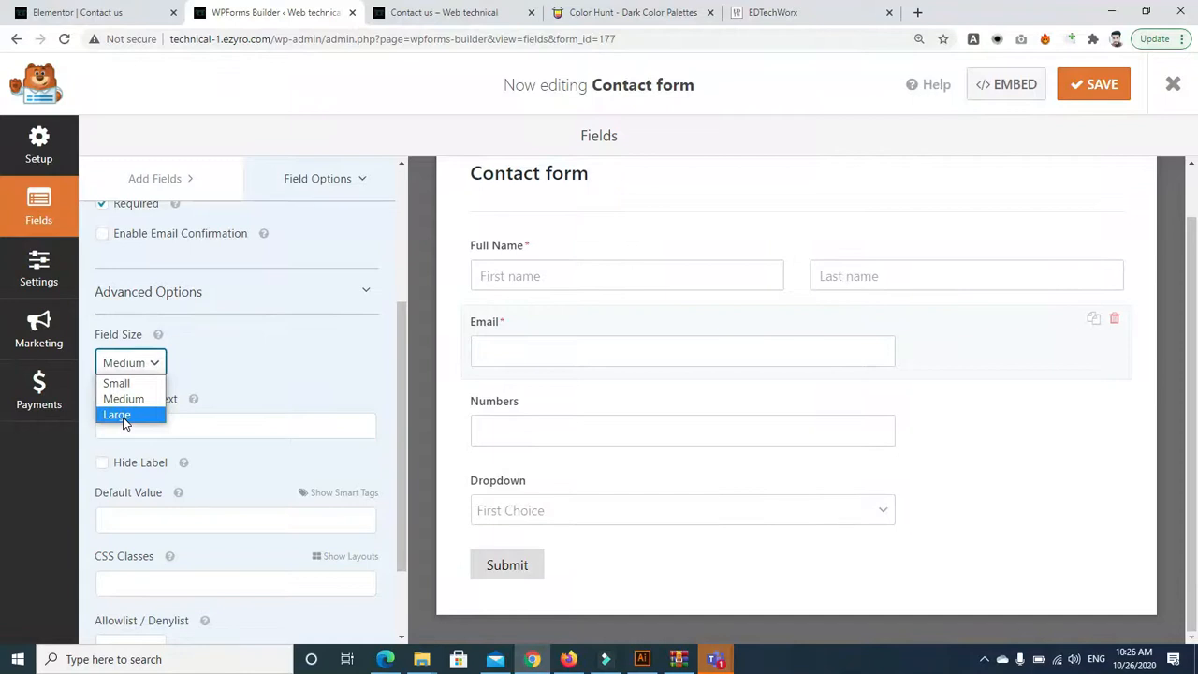
left_click(122, 415)
left_click_drag(400, 369, 402, 456)
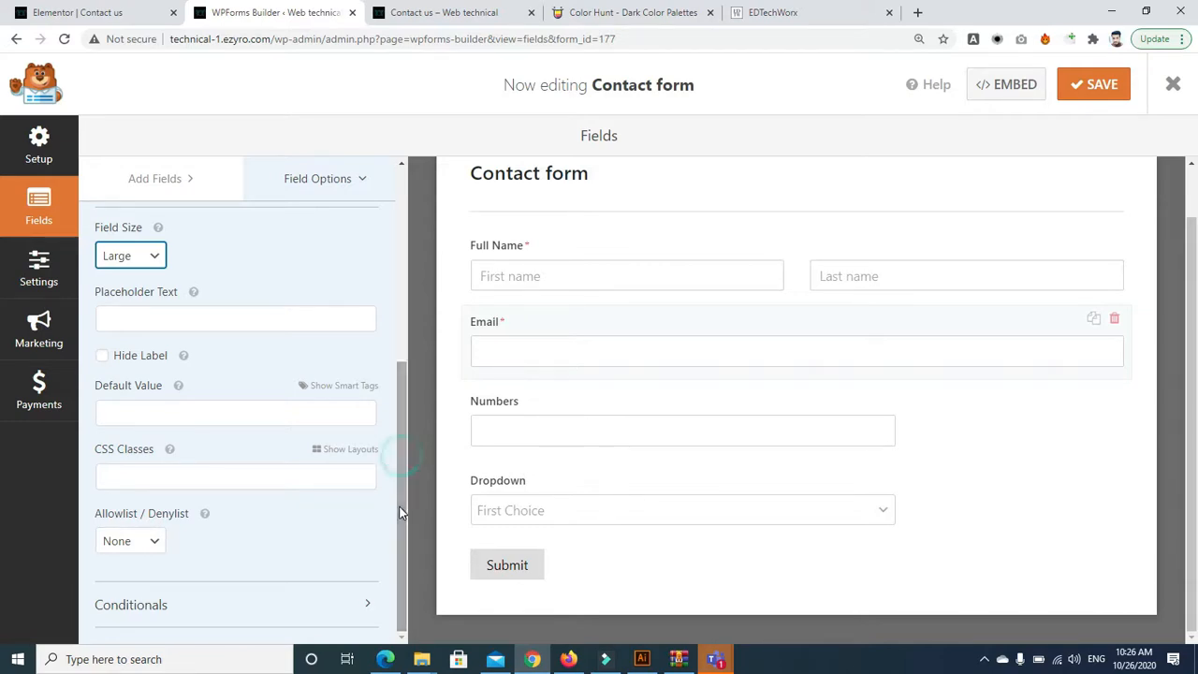
left_click(150, 546)
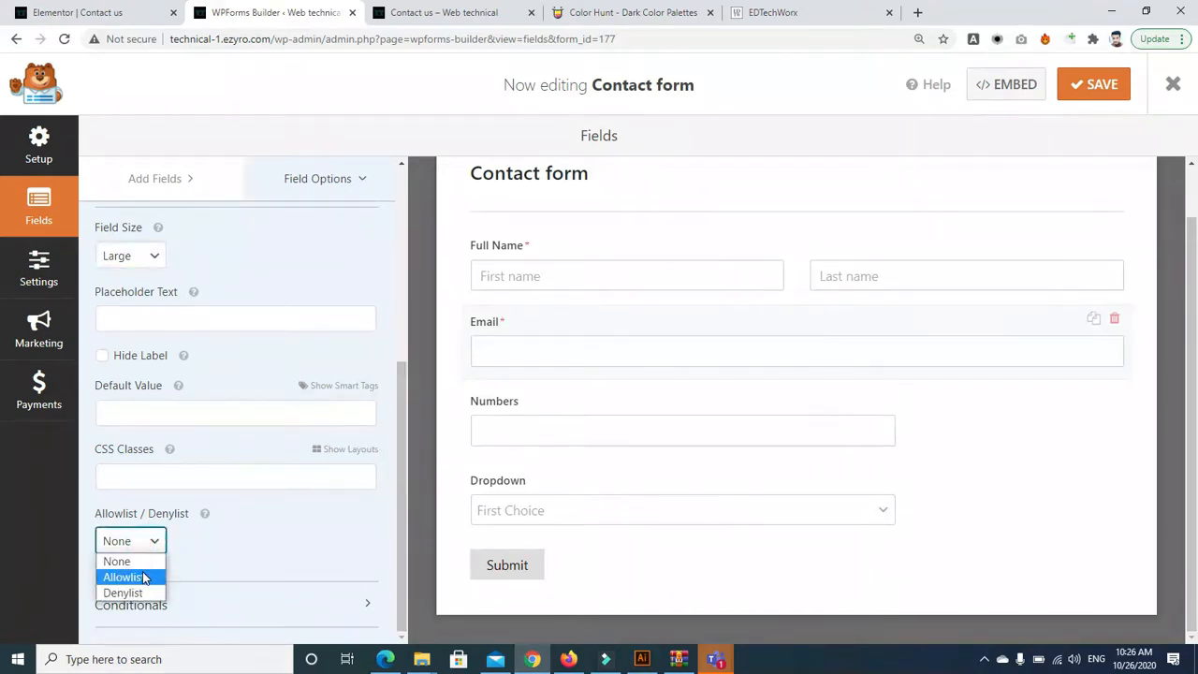
left_click(116, 577)
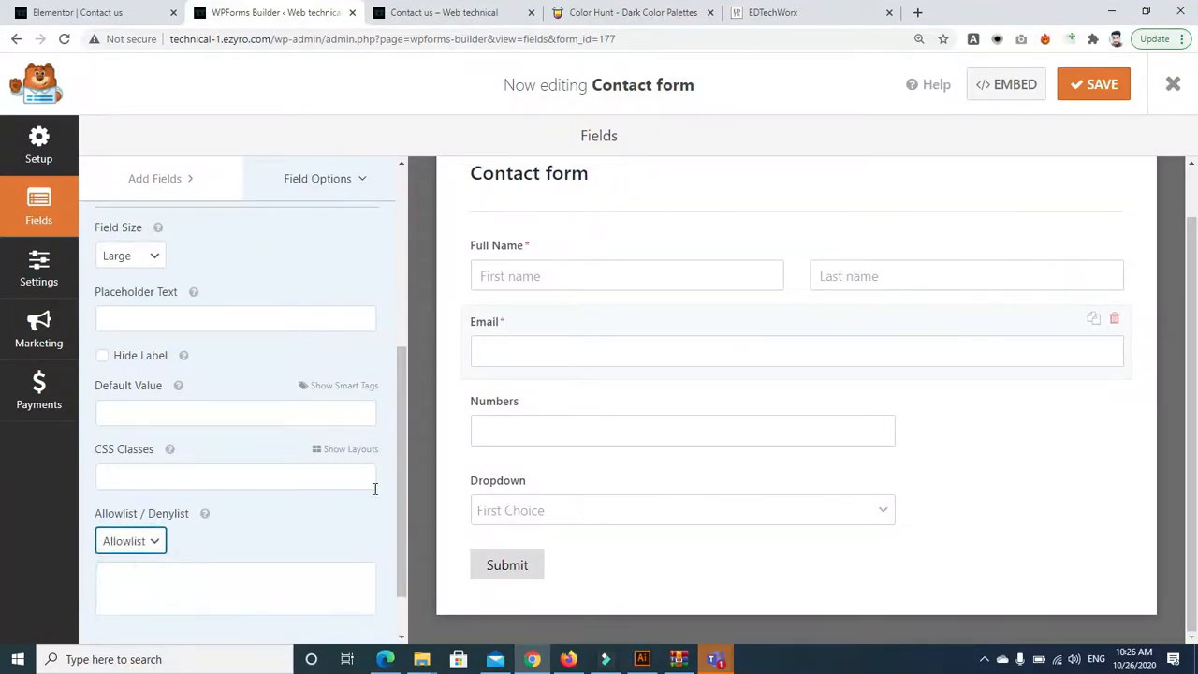
scroll(197, 524, "down", 1)
left_click(168, 538)
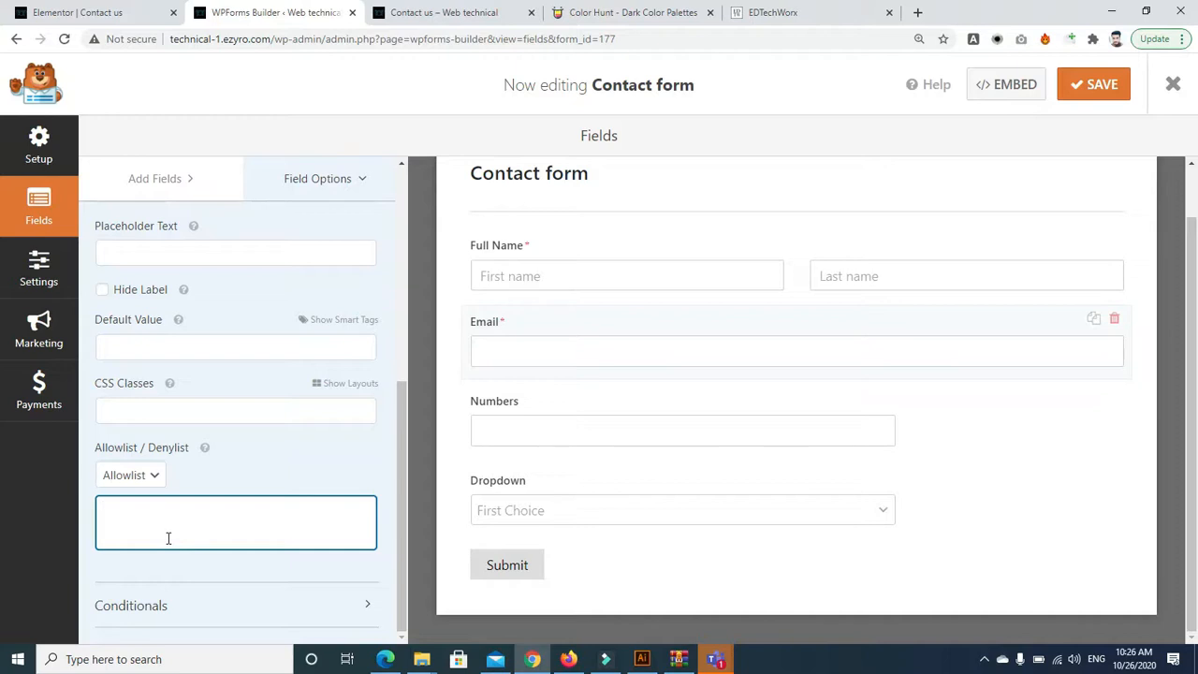
mouse_move(206, 449)
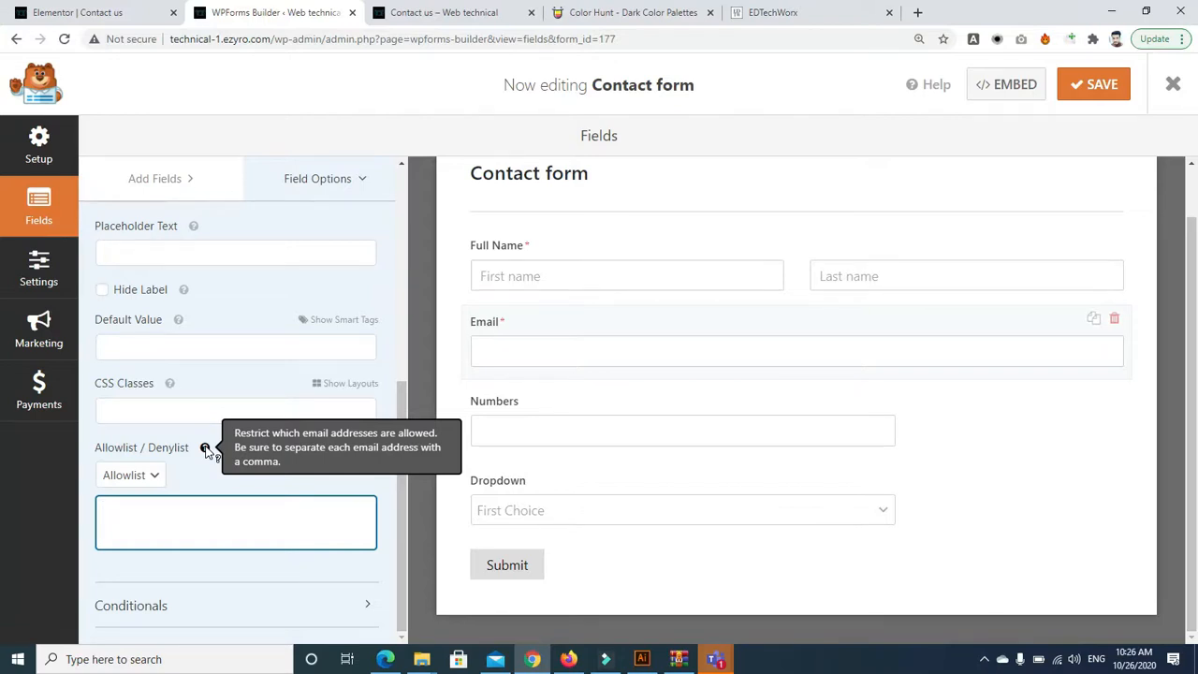
left_click(169, 510)
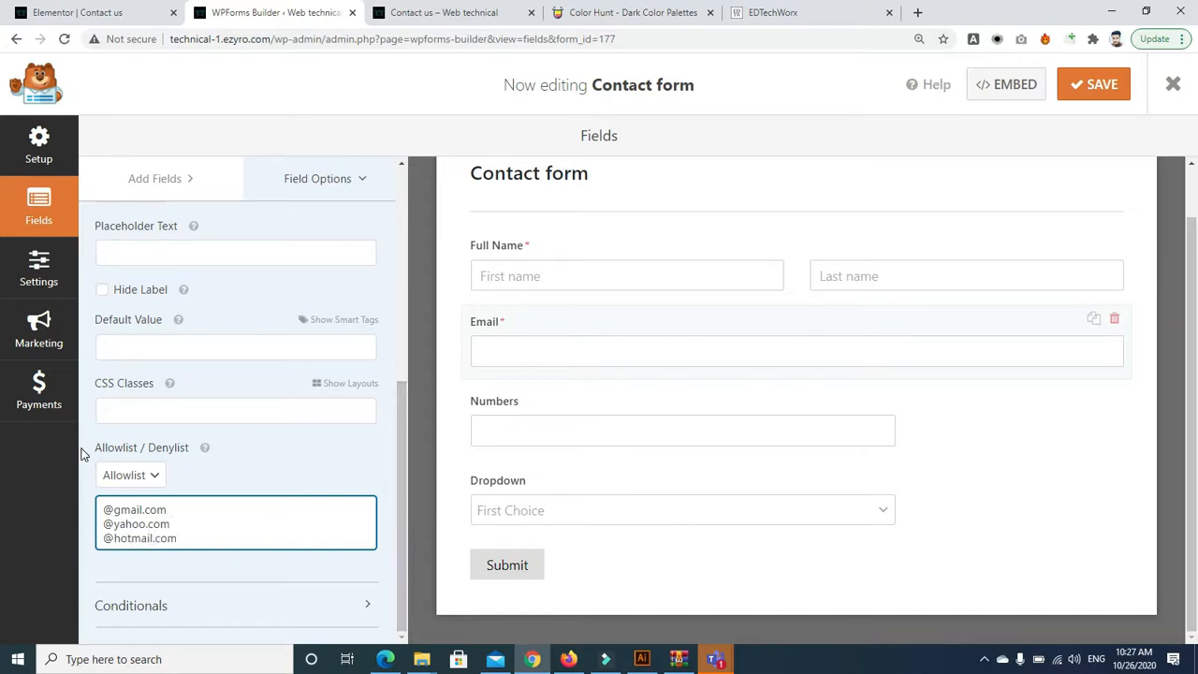
left_click(156, 475)
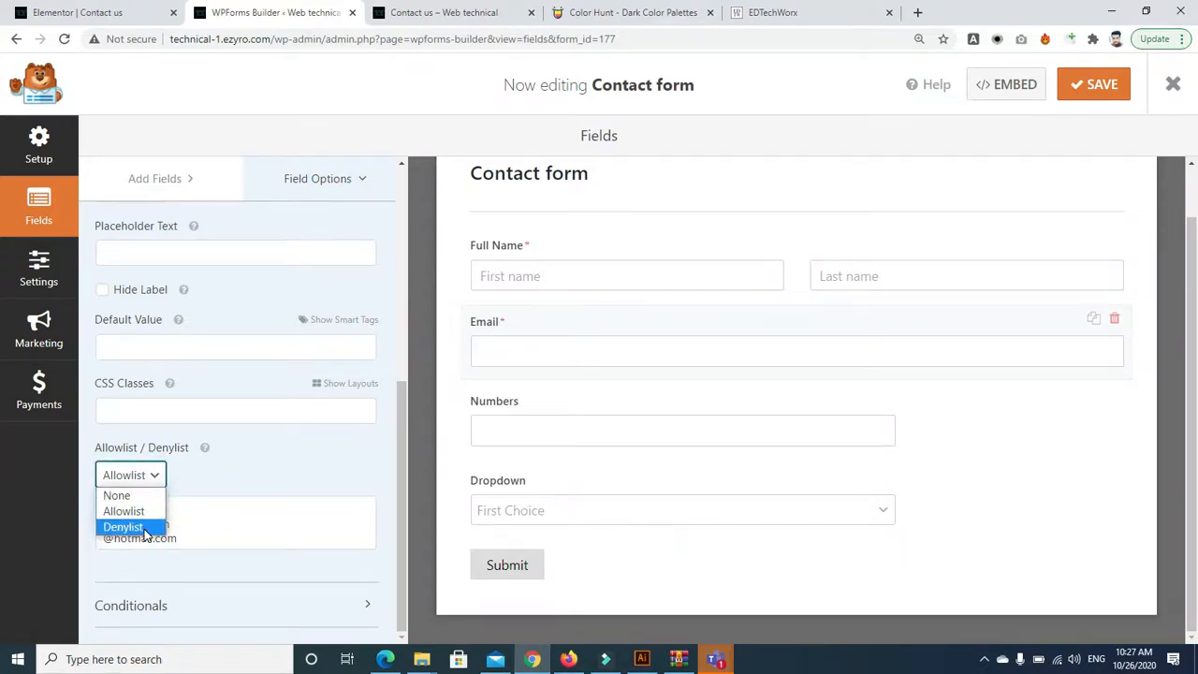
left_click(191, 532)
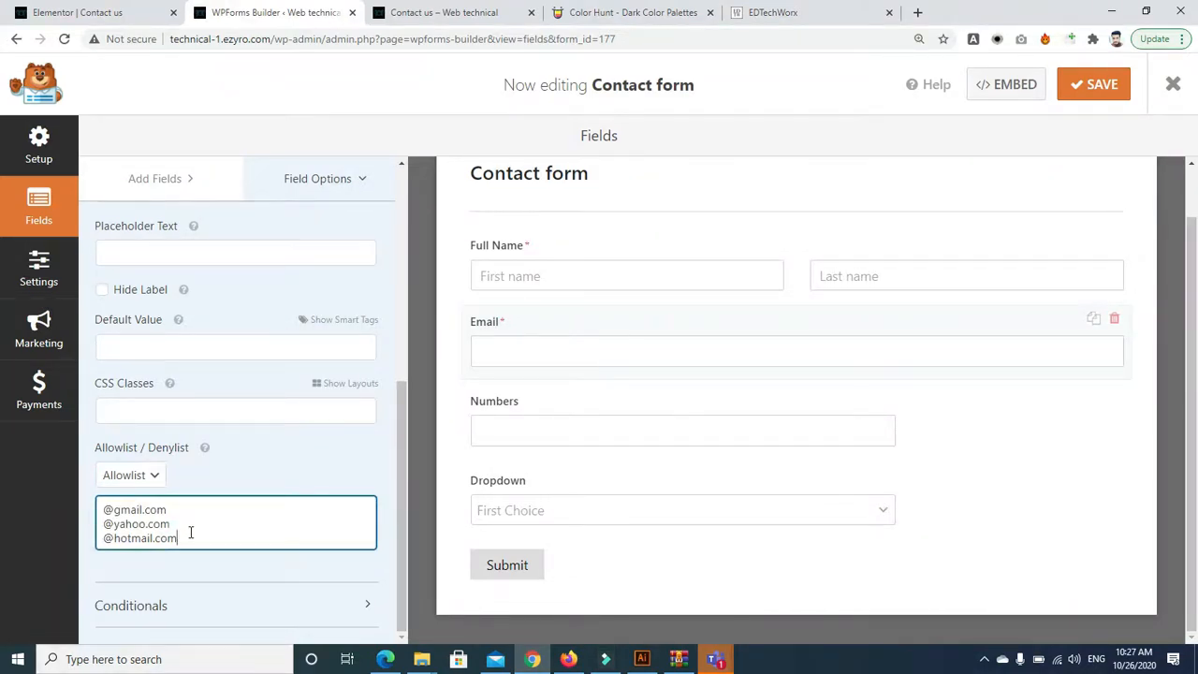
left_click(363, 604)
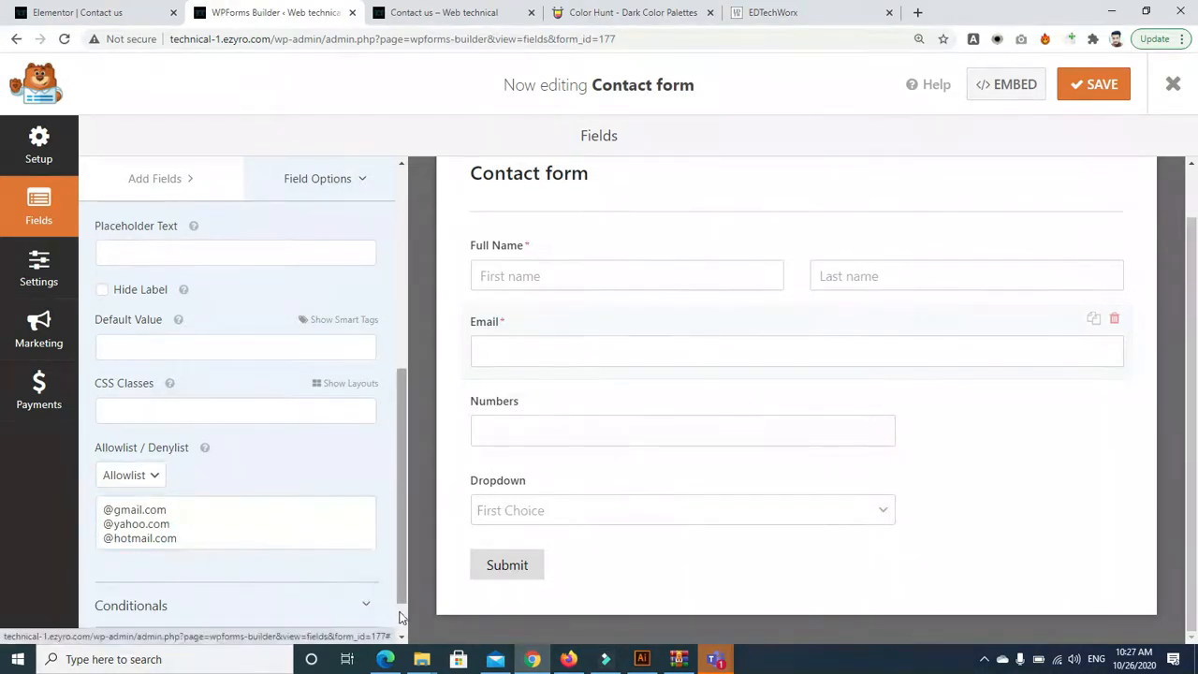
Enable conditional logic on the Email field with a trial rule: Dropdown is empty
scroll(400, 613, "down", 1)
left_click(147, 590)
left_click_drag(401, 520, 401, 623)
left_click(145, 521)
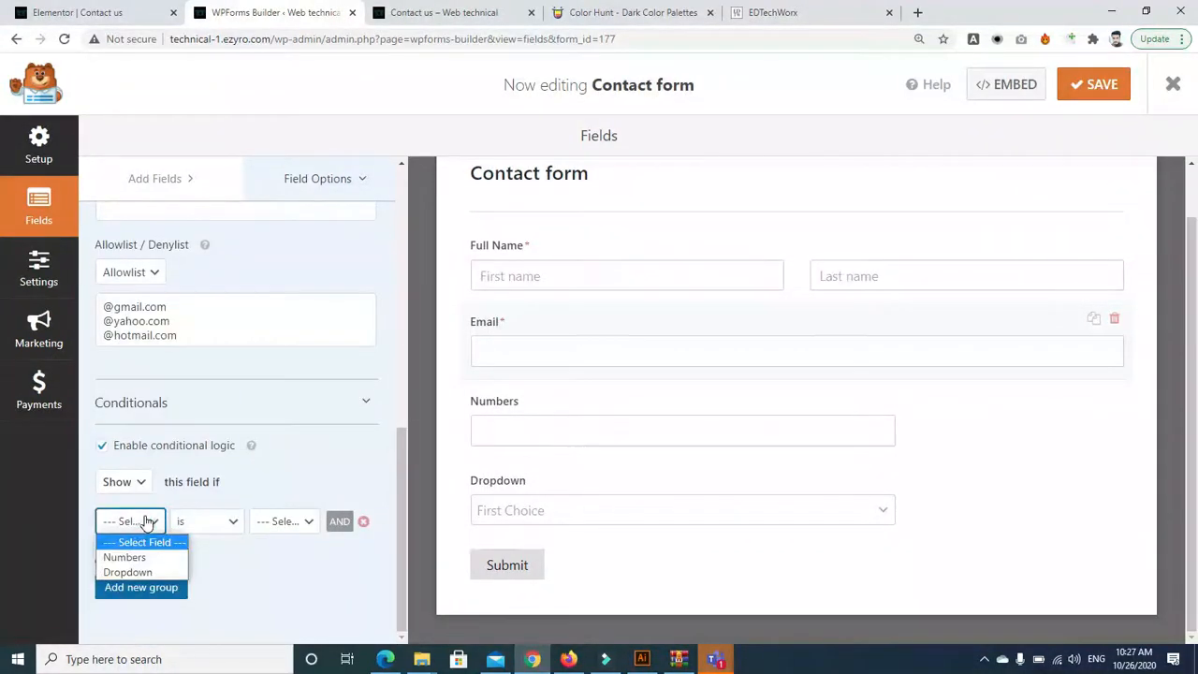
left_click(139, 570)
left_click(214, 521)
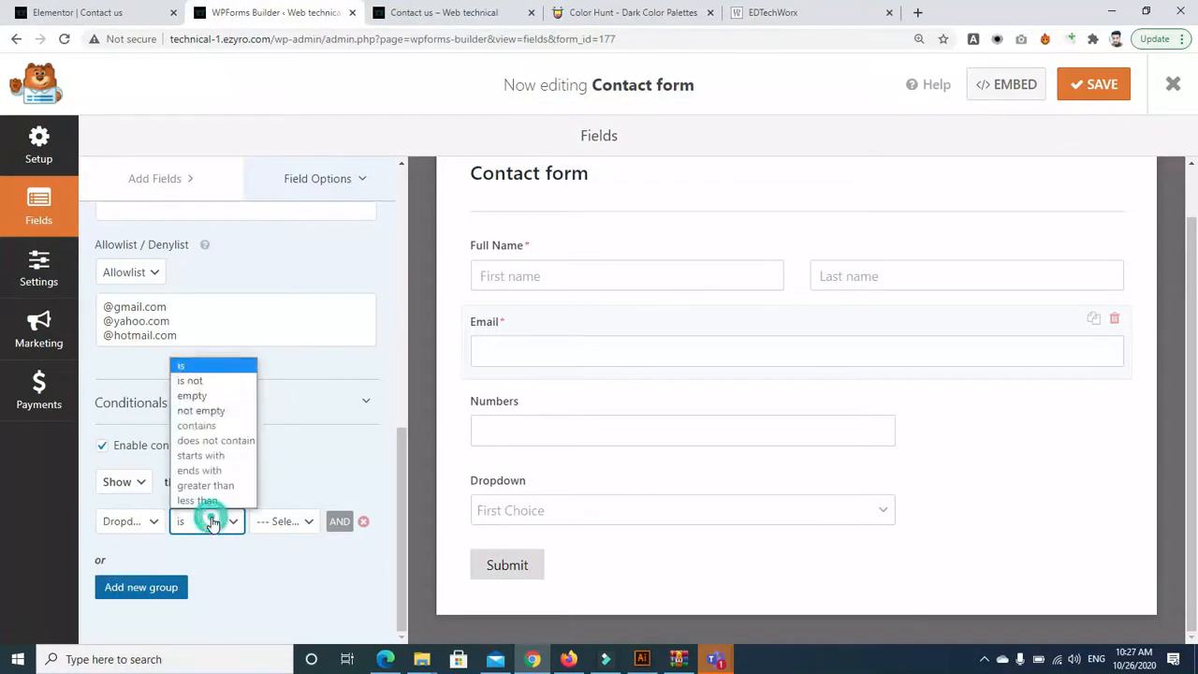
left_click(215, 396)
Remove the condition rule, disable the Email field's conditional logic, and save the Contact form
left_click(288, 520)
left_click(153, 521)
left_click(131, 541)
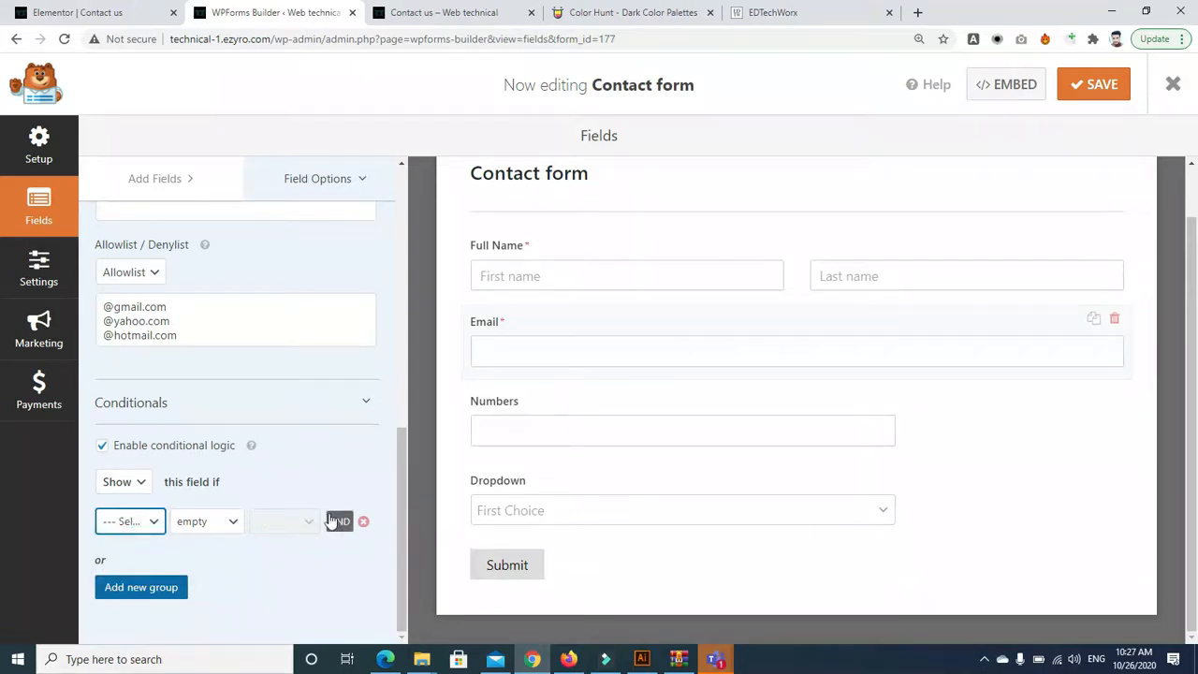
left_click(361, 521)
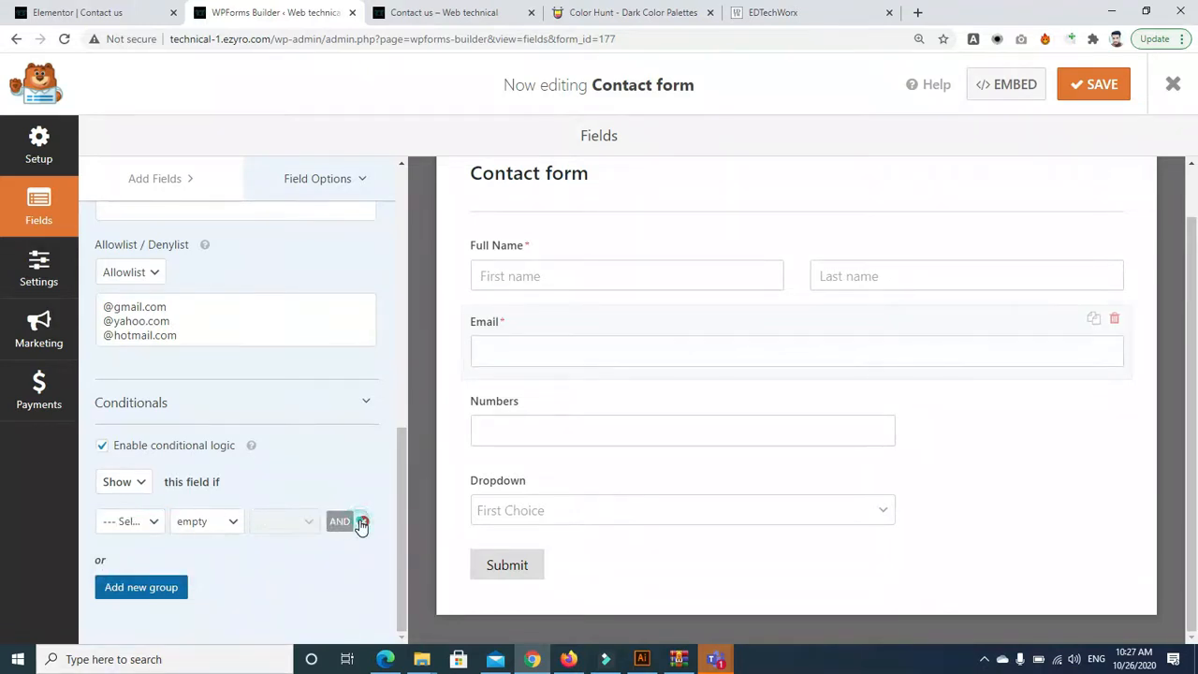
left_click(103, 448)
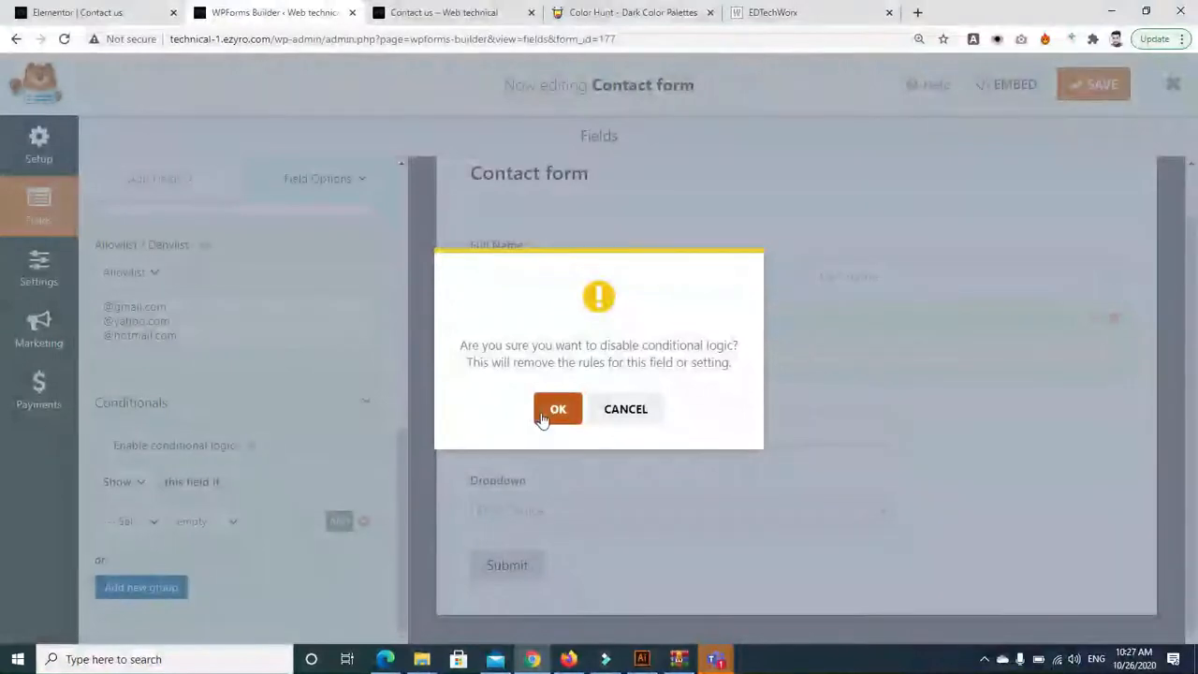
left_click(543, 414)
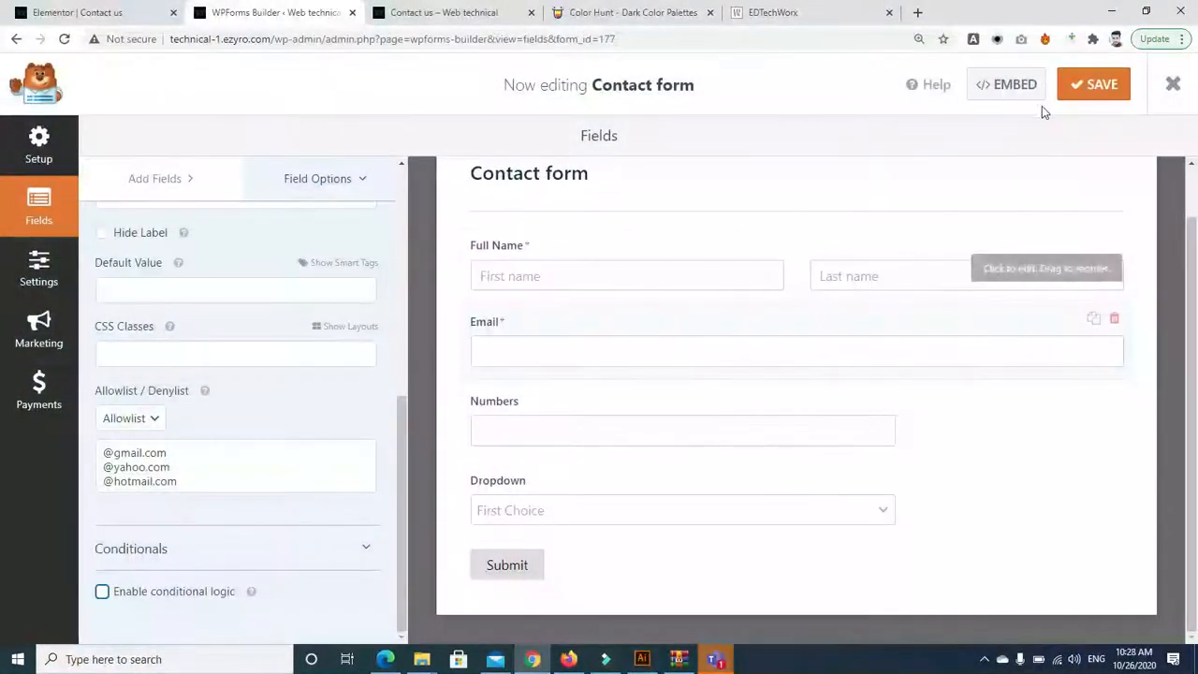
left_click(1088, 89)
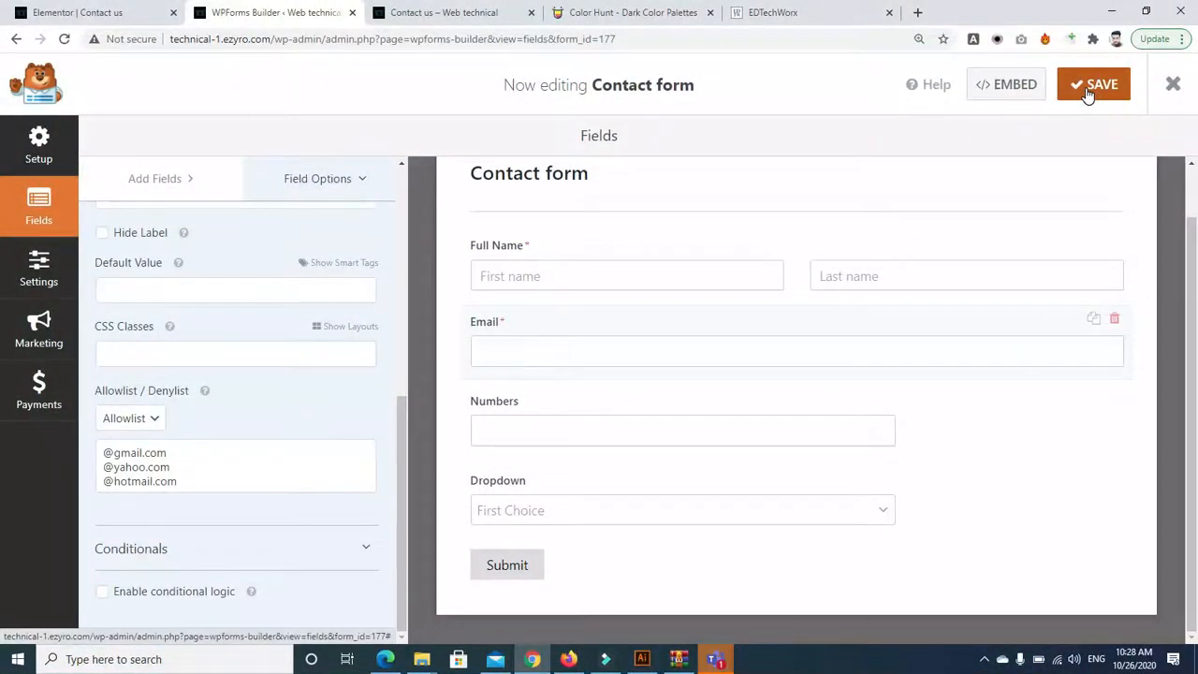
Embed the Contact form into the existing About page and open that page's editor
left_click(1000, 82)
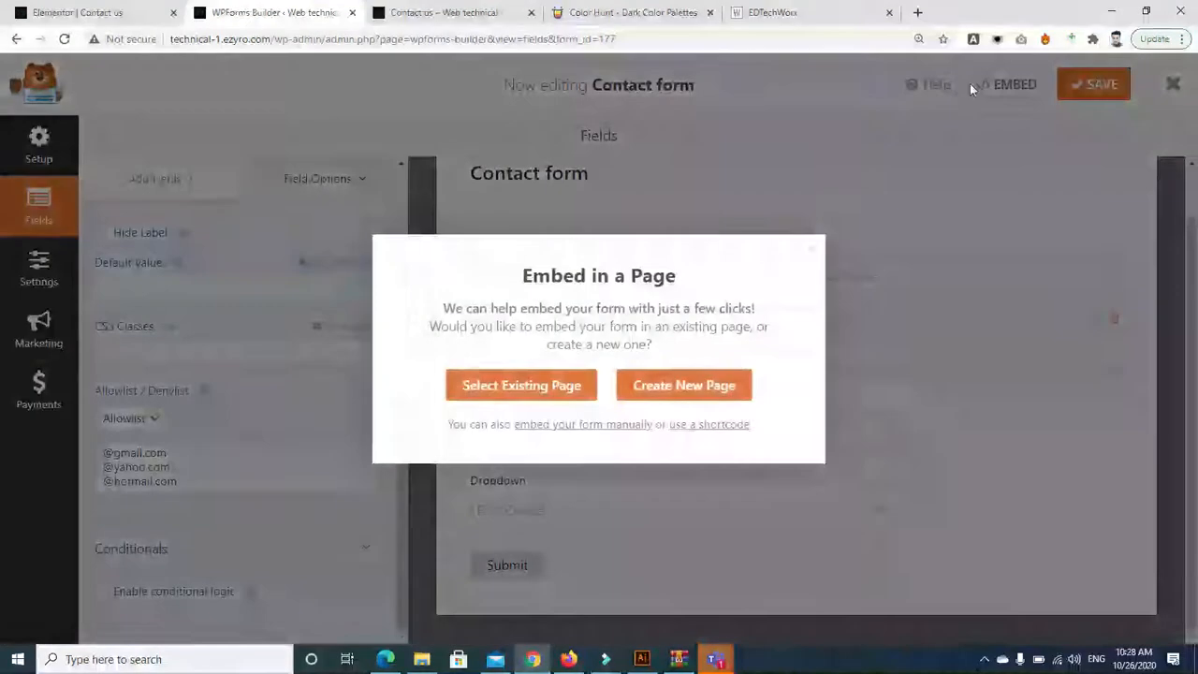
left_click(521, 387)
left_click(567, 371)
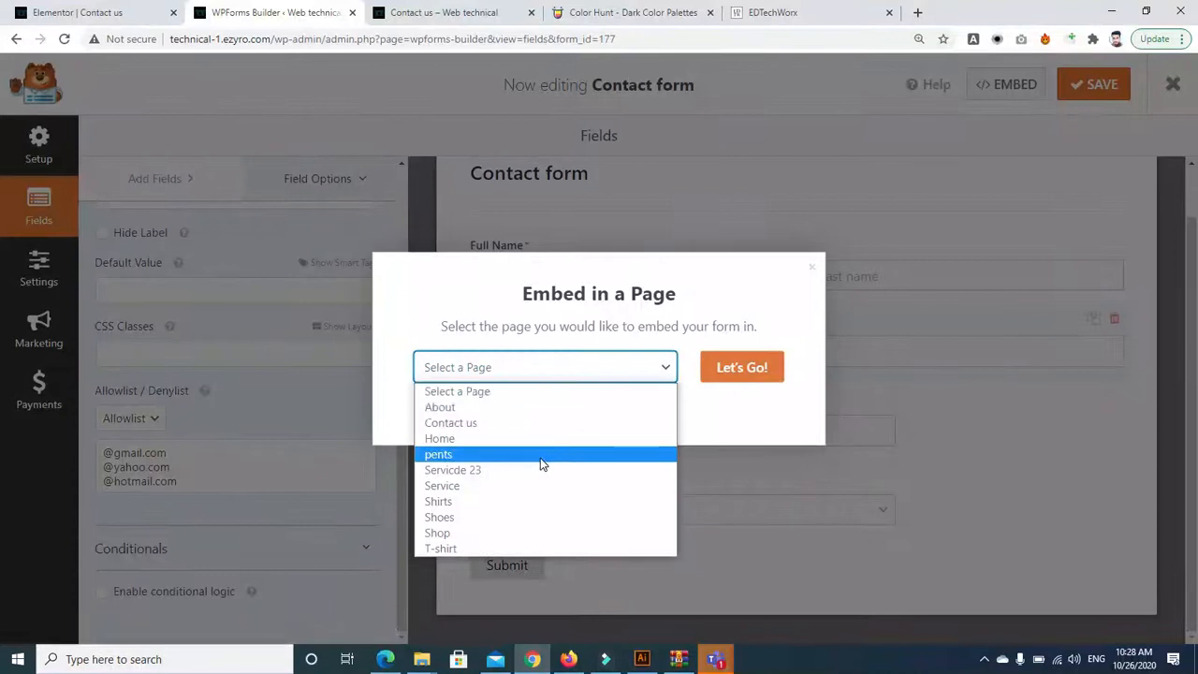
left_click(444, 407)
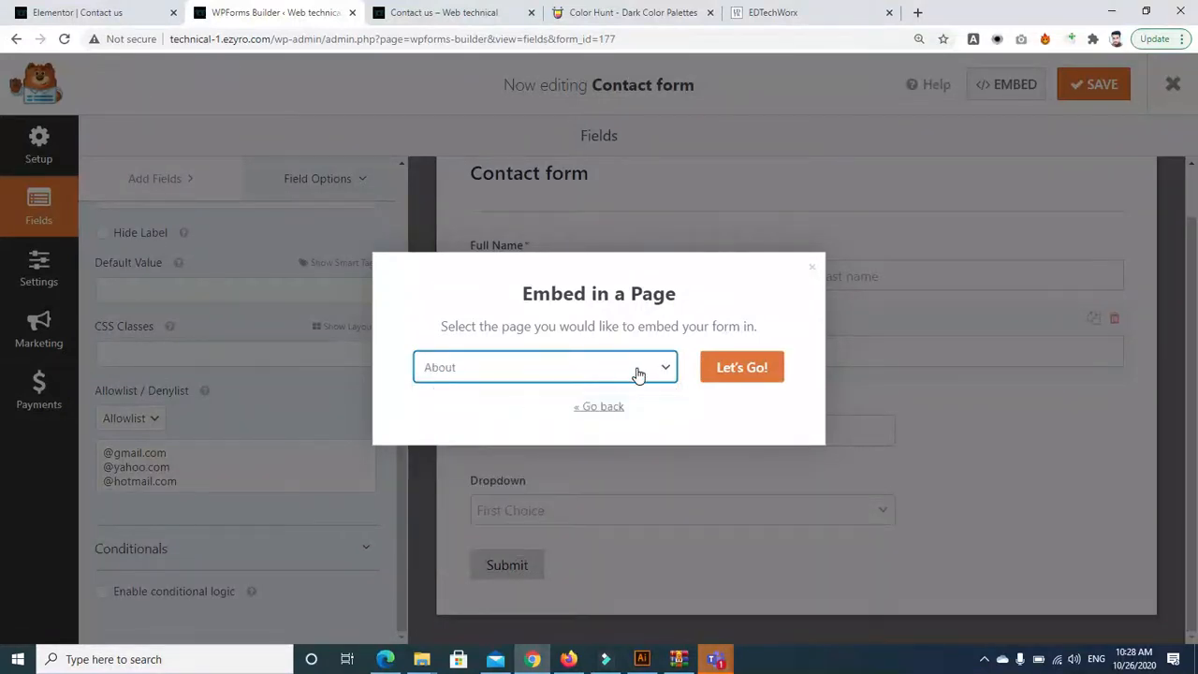
left_click(736, 368)
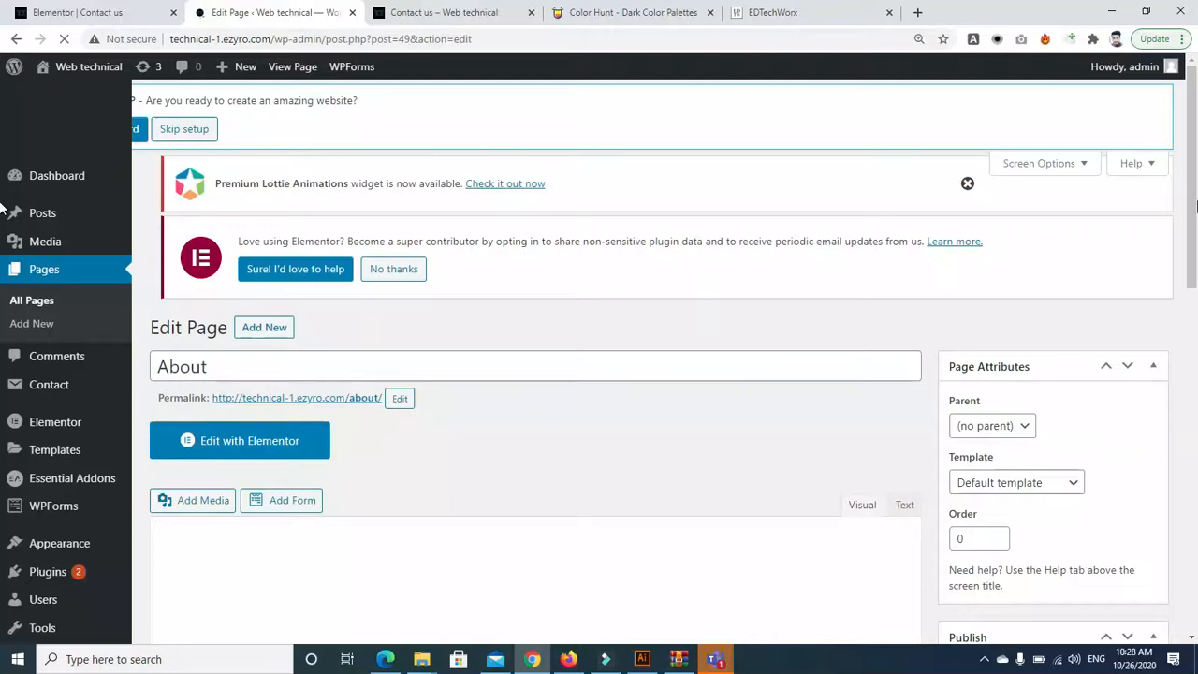
Insert the Contact form shortcode [wpforms id="177"] into the About page and update it
scroll(3, 305, "down", 3)
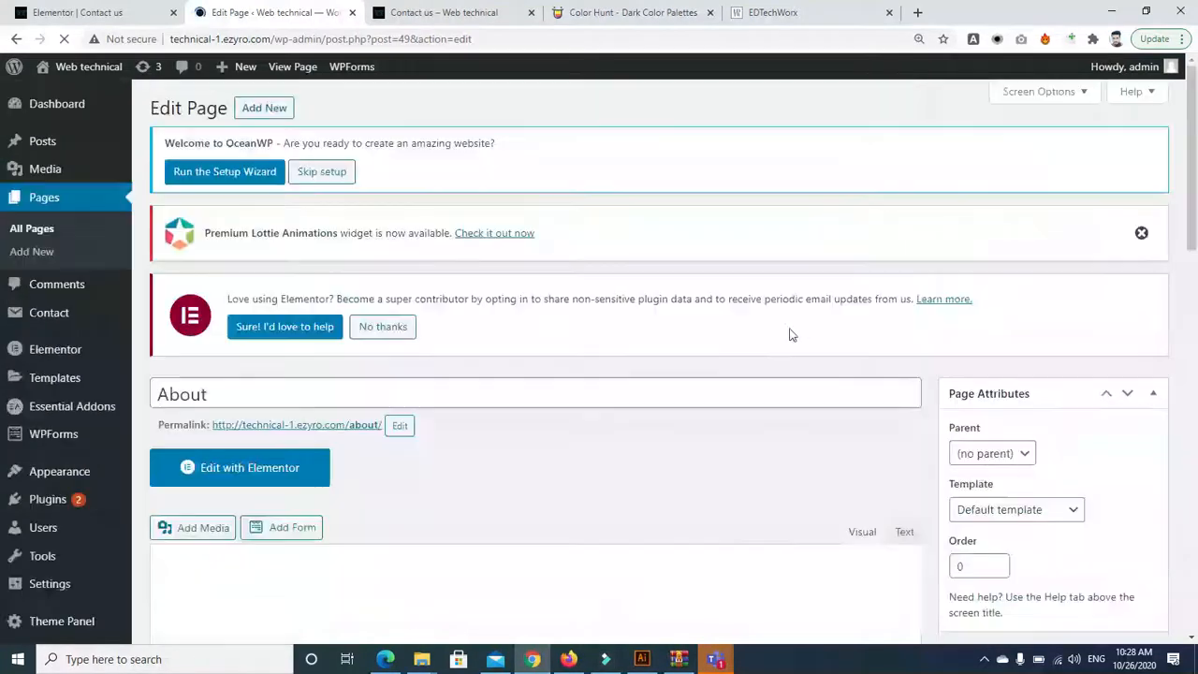
scroll(4, 161, "down", 2)
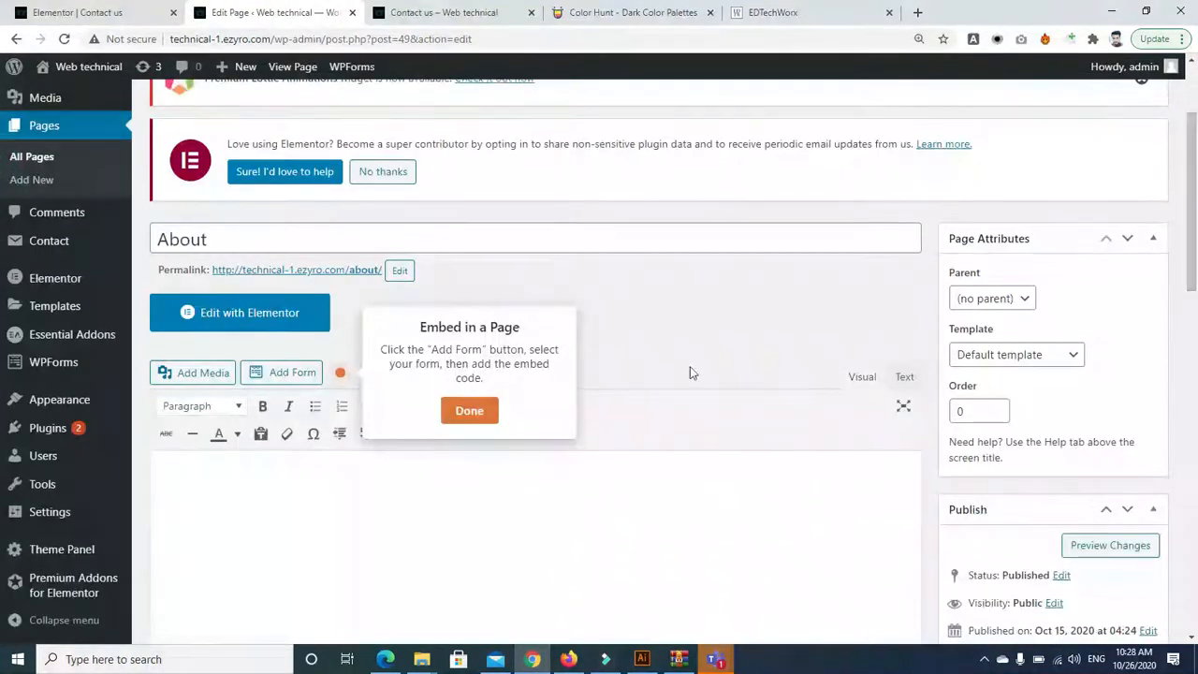
left_click(468, 409)
left_click(279, 371)
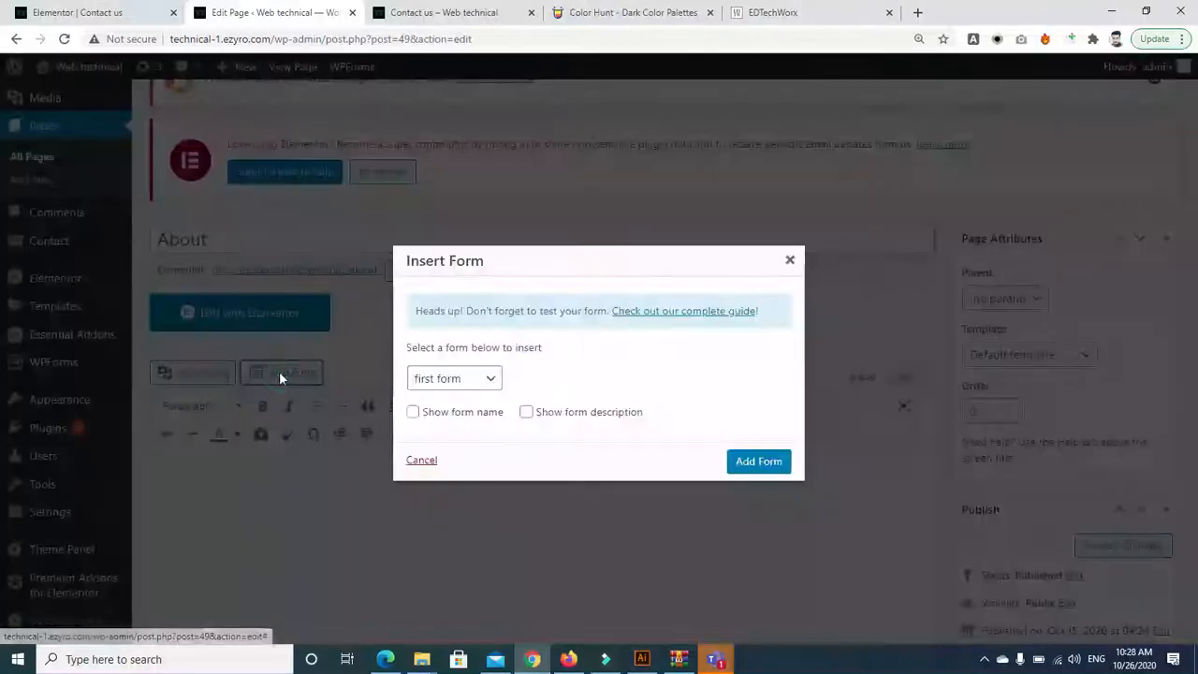
left_click(475, 381)
left_click(466, 414)
left_click(754, 463)
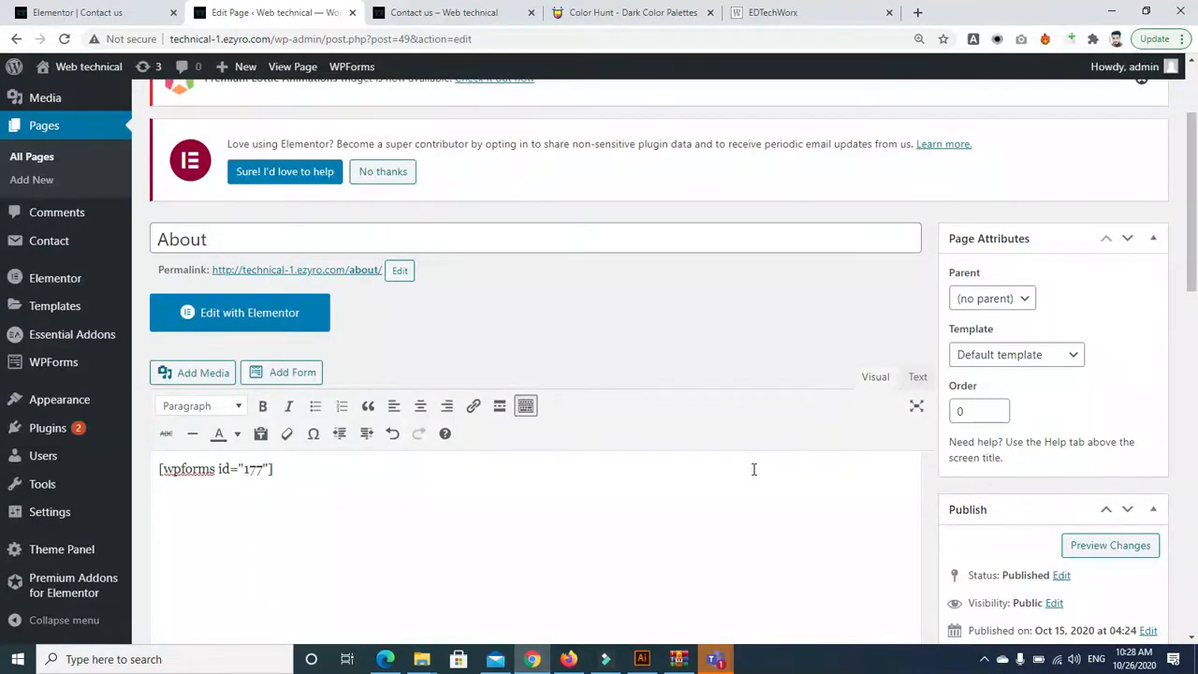
scroll(1048, 314, "down", 3)
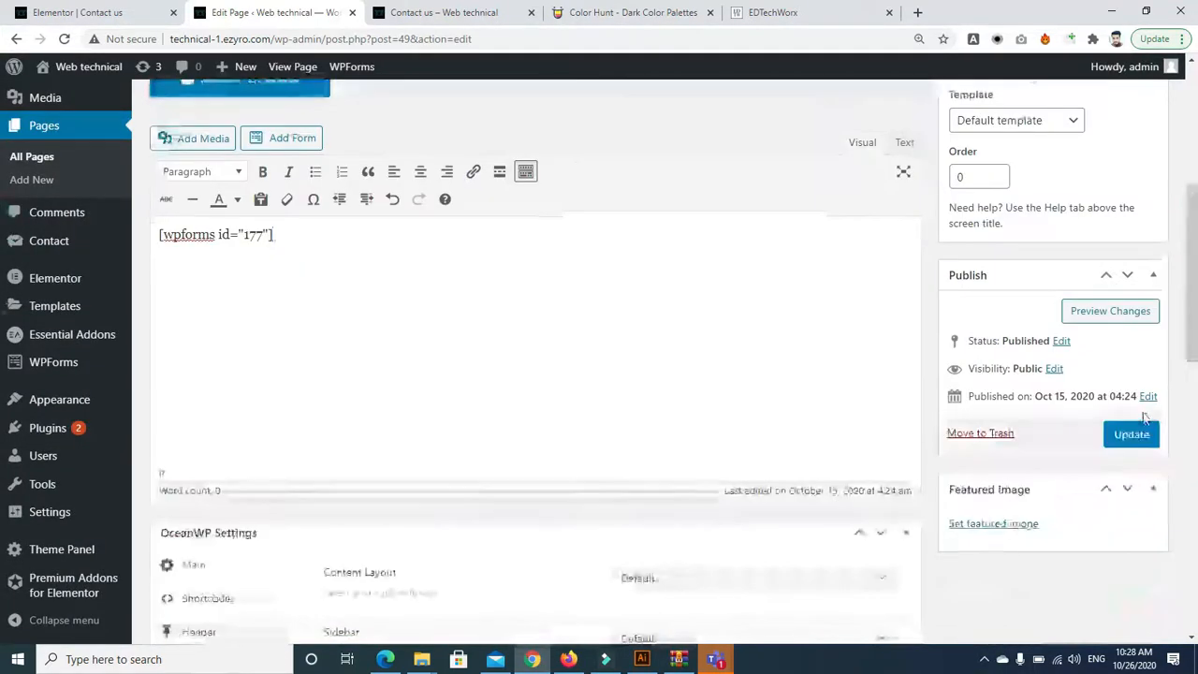
left_click(1132, 432)
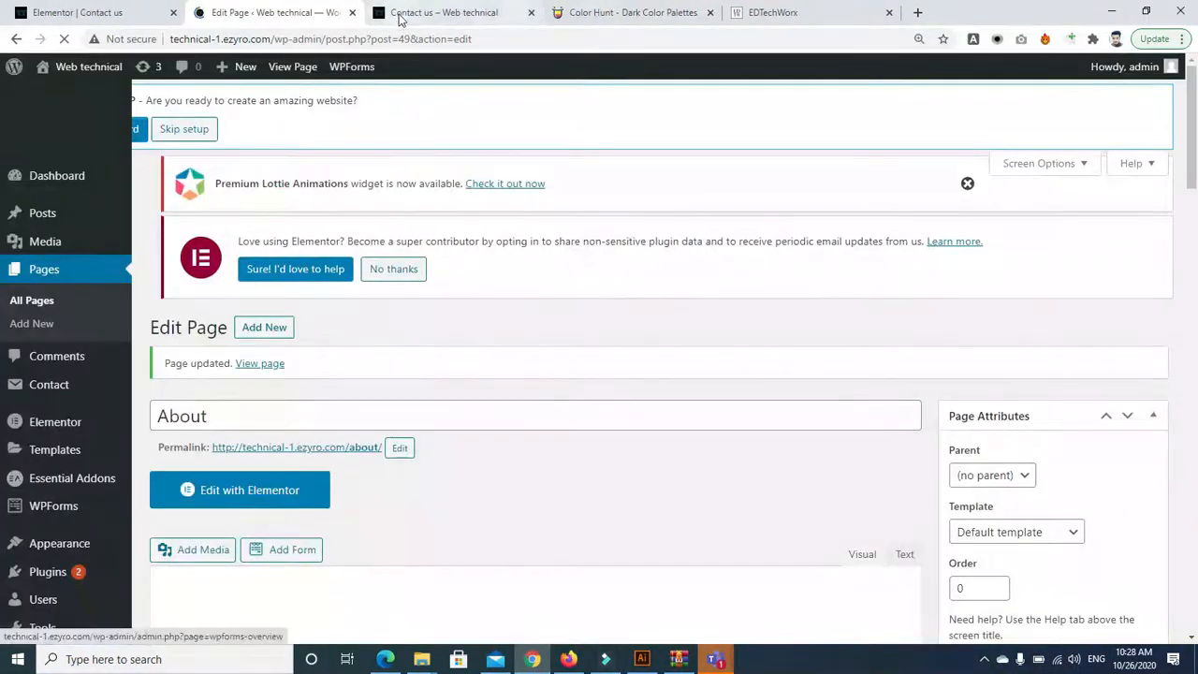
On the live About page, enter a test info.com email, which is rejected as not allowed
left_click(401, 19)
left_click_drag(1195, 187, 1197, 119)
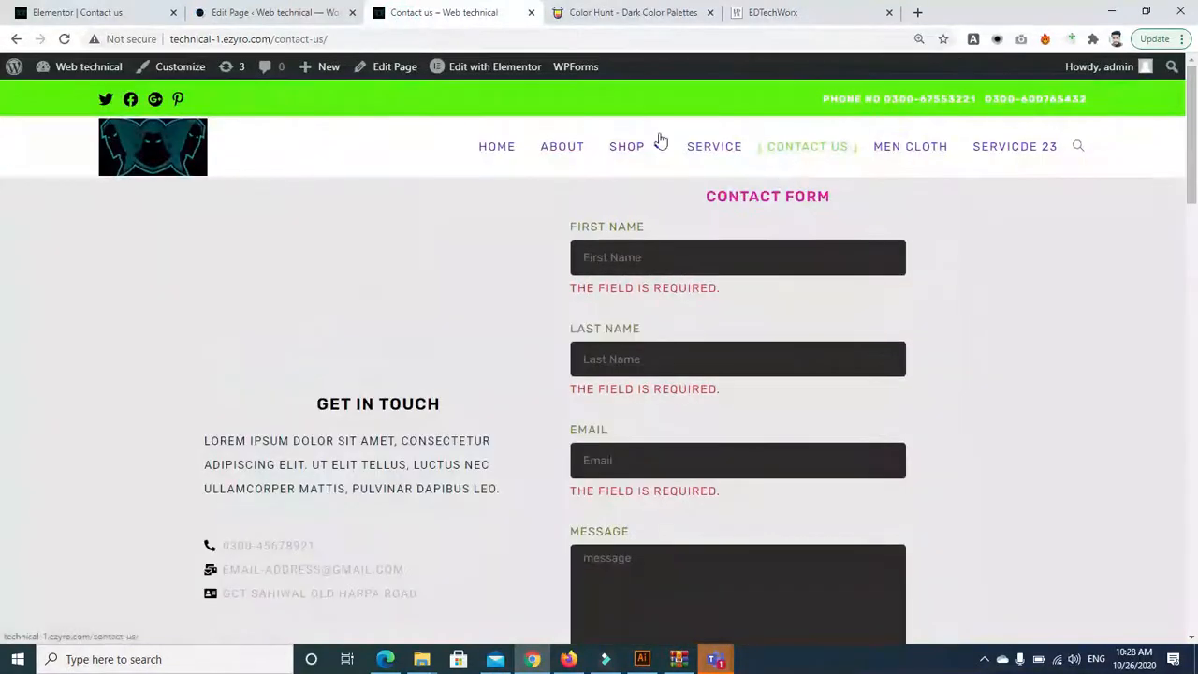
left_click(564, 153)
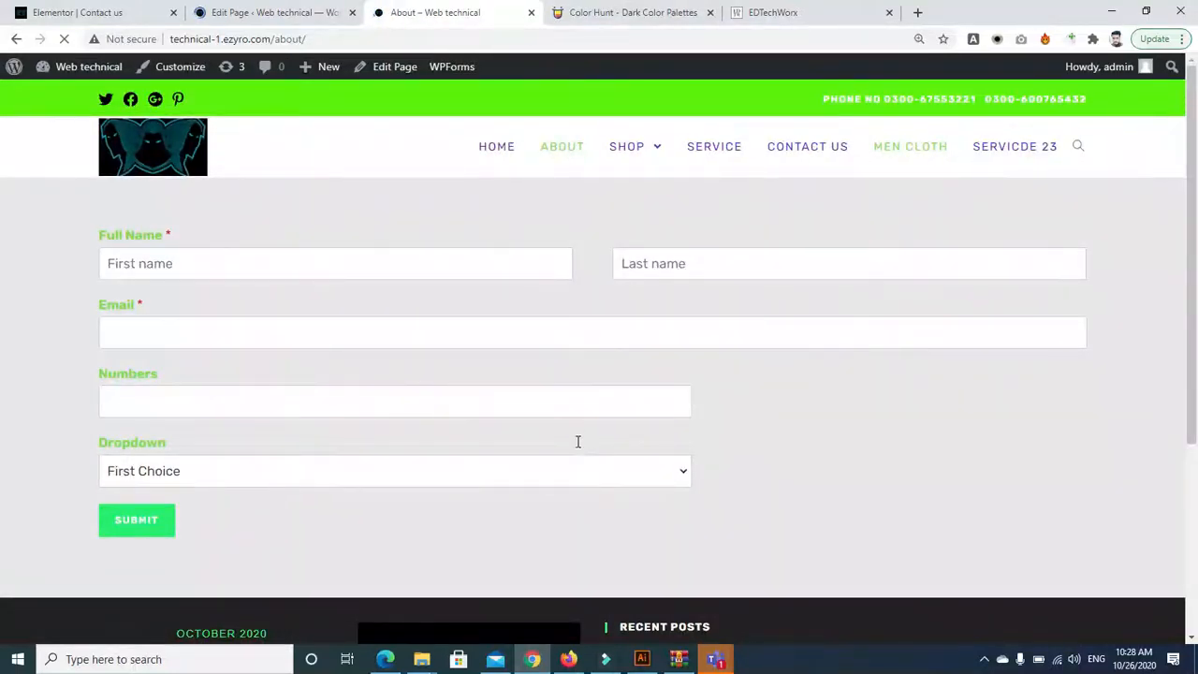
left_click(306, 346)
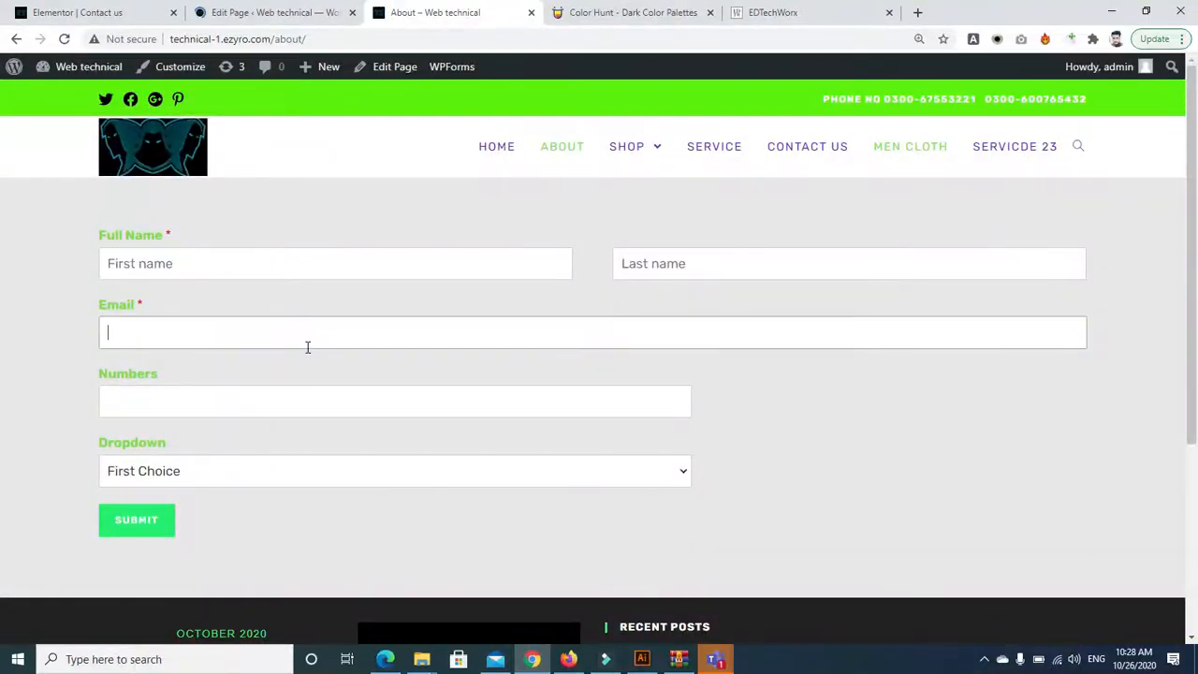
left_click(286, 402)
Submit the form, then change the email domain to yahoo.comm and resubmit
left_click(159, 531)
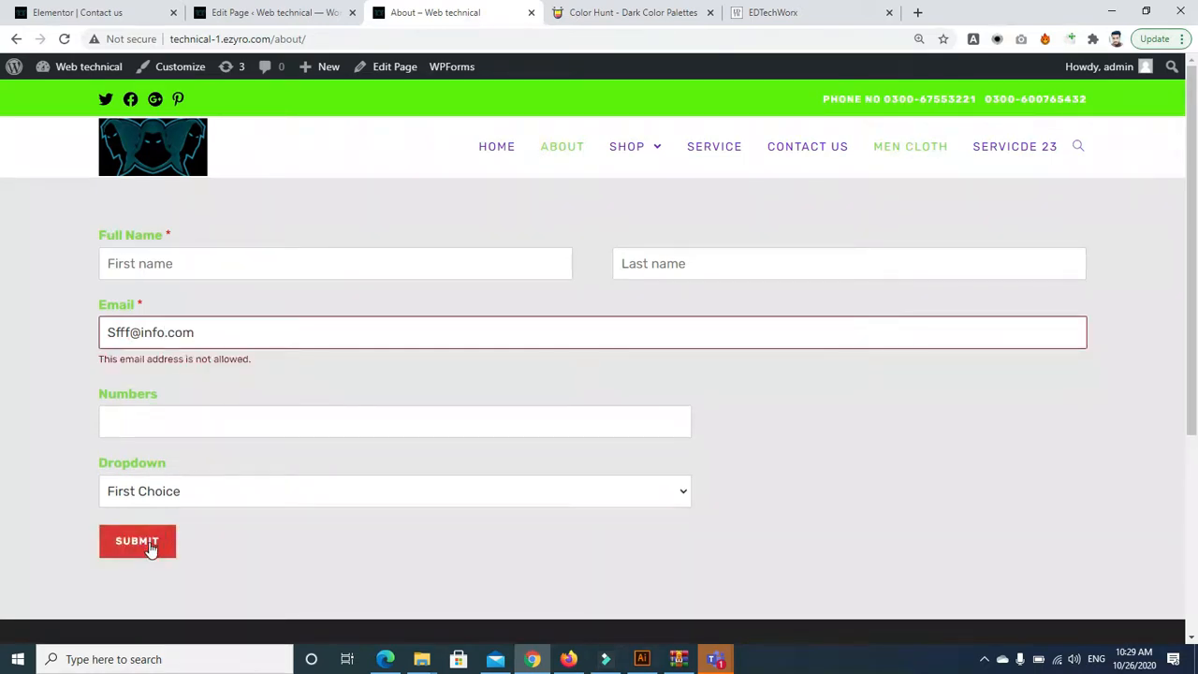
left_click(140, 541)
left_click(204, 249)
key("BackSpace")
key("BackSpace")
key("BackSpace")
key("BackSpace")
key("BackSpace")
key("BackSpace")
key("BackSpace")
key("BackSpace")
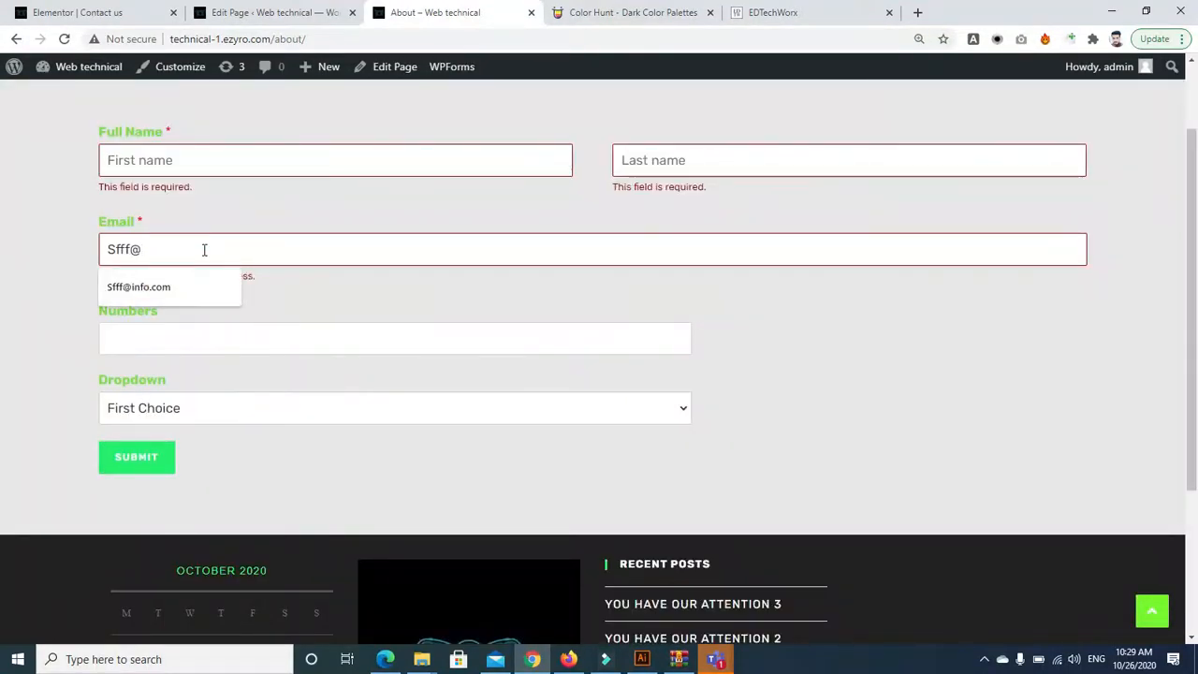
type("y")
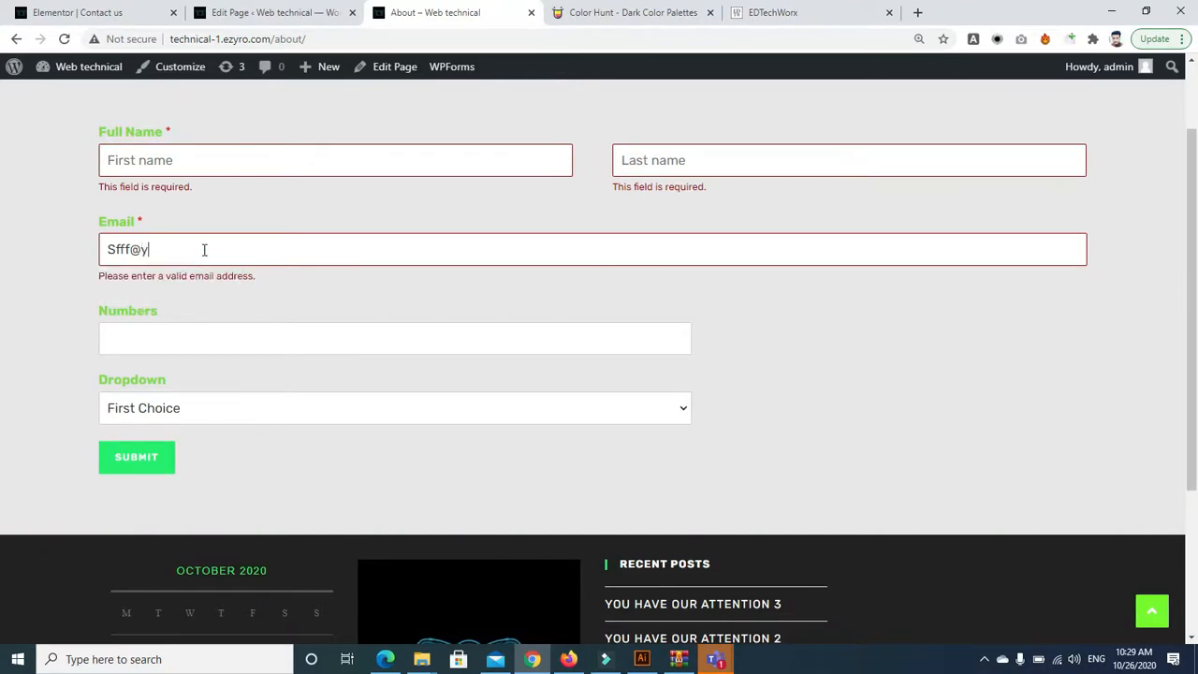
type("ahoo.comm")
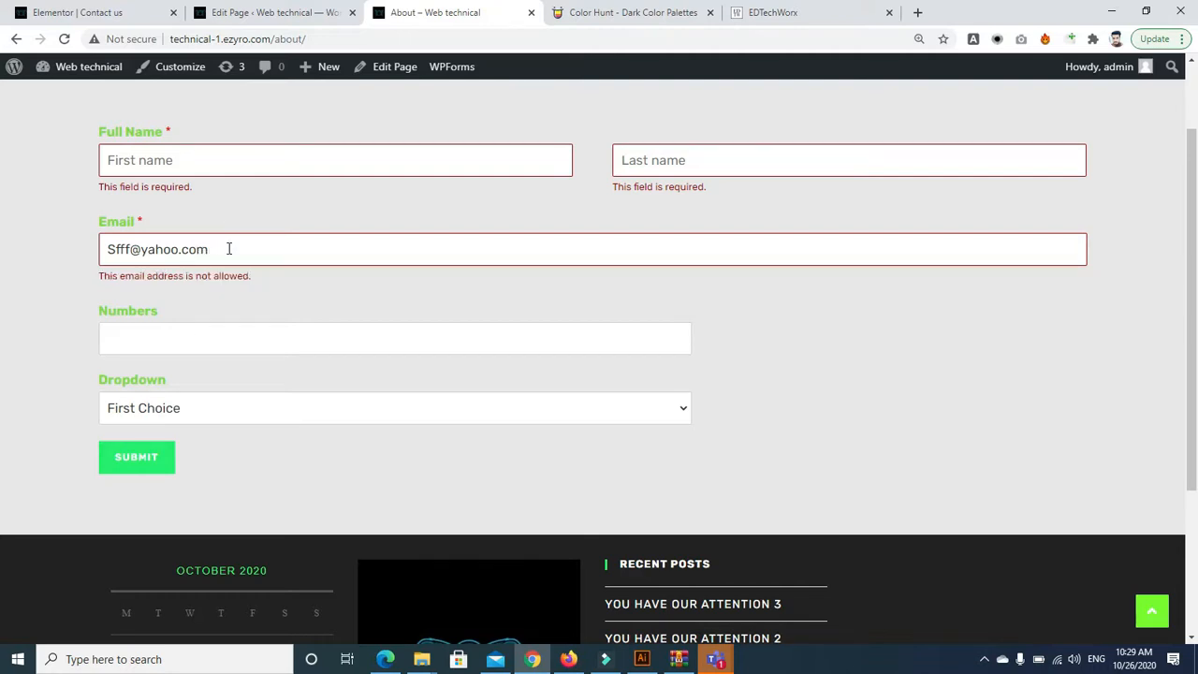
left_click(145, 465)
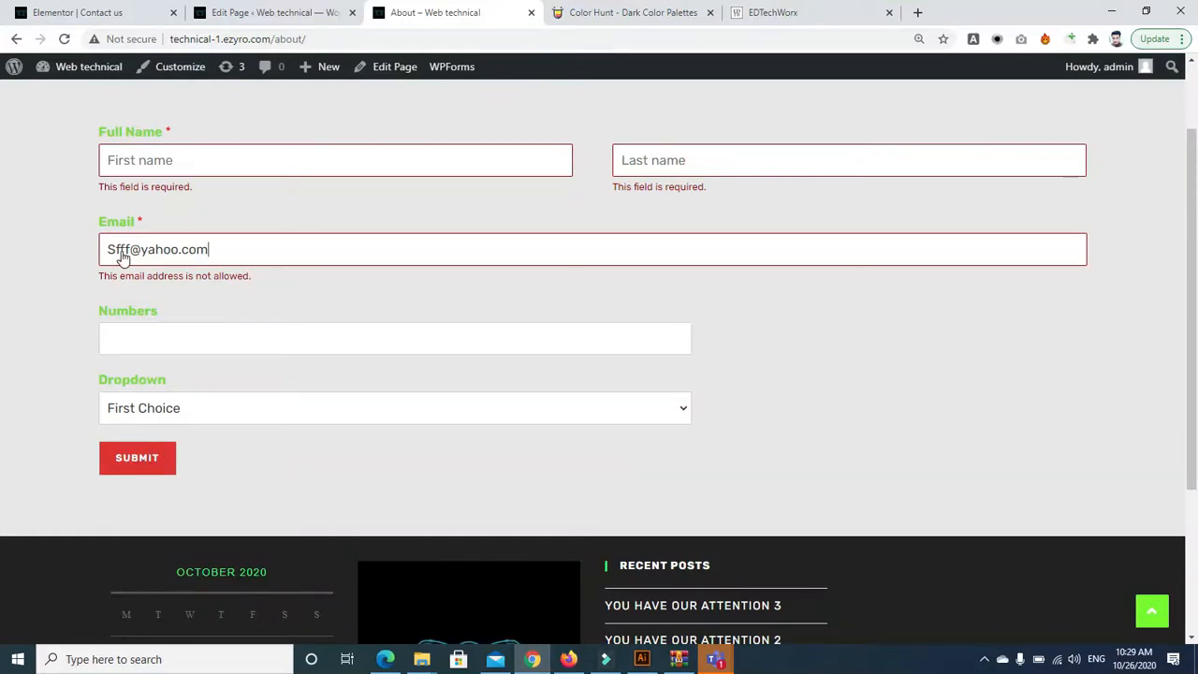
key("Return")
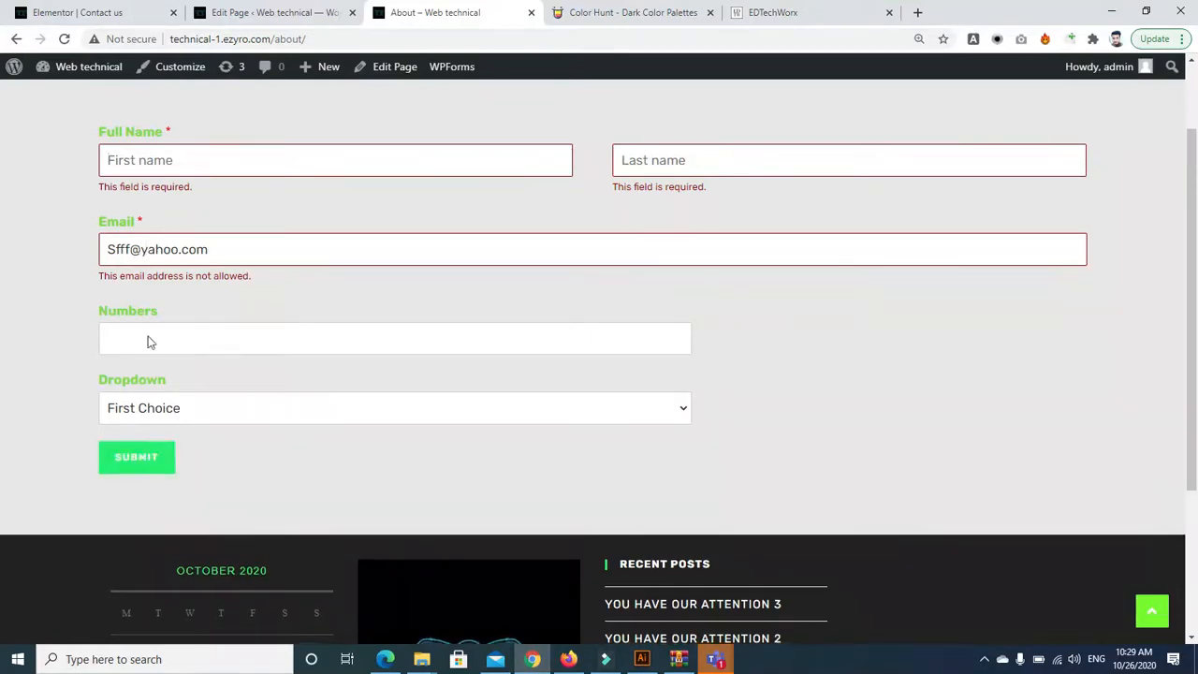
left_click(138, 457)
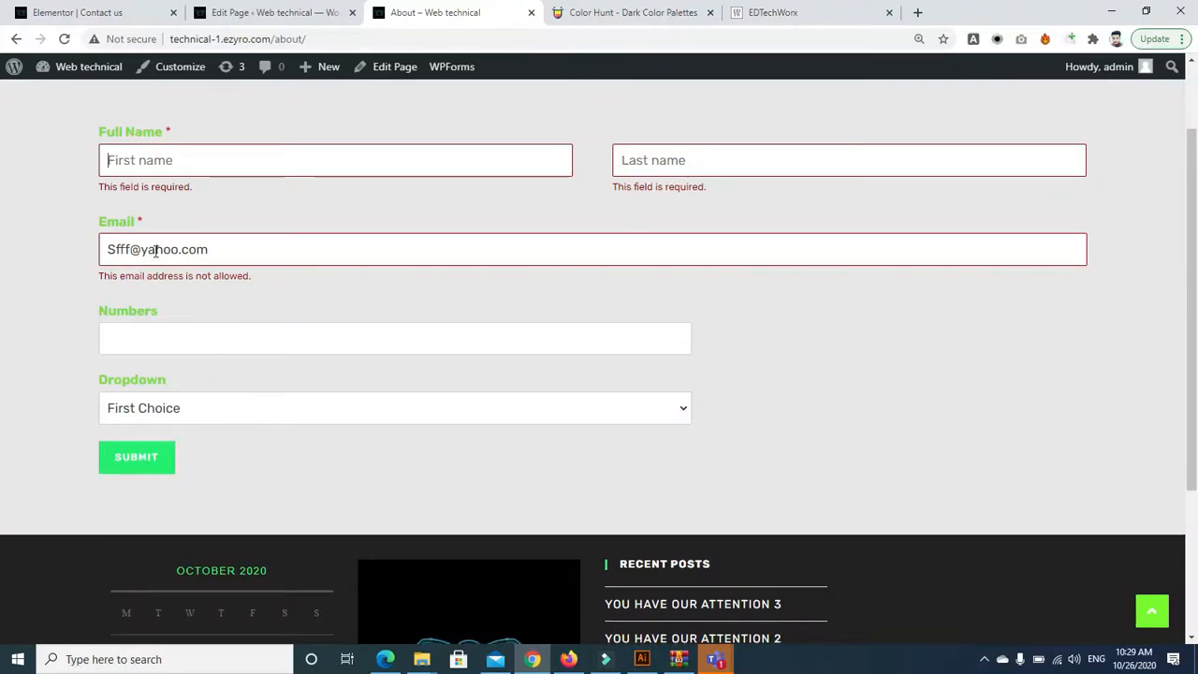
Fill First and Last name with test text and clear the Email field completely
left_click(180, 249)
key("BackSpace")
left_click(183, 171)
type("iwdiefrgi")
left_click(674, 160)
type("ninin")
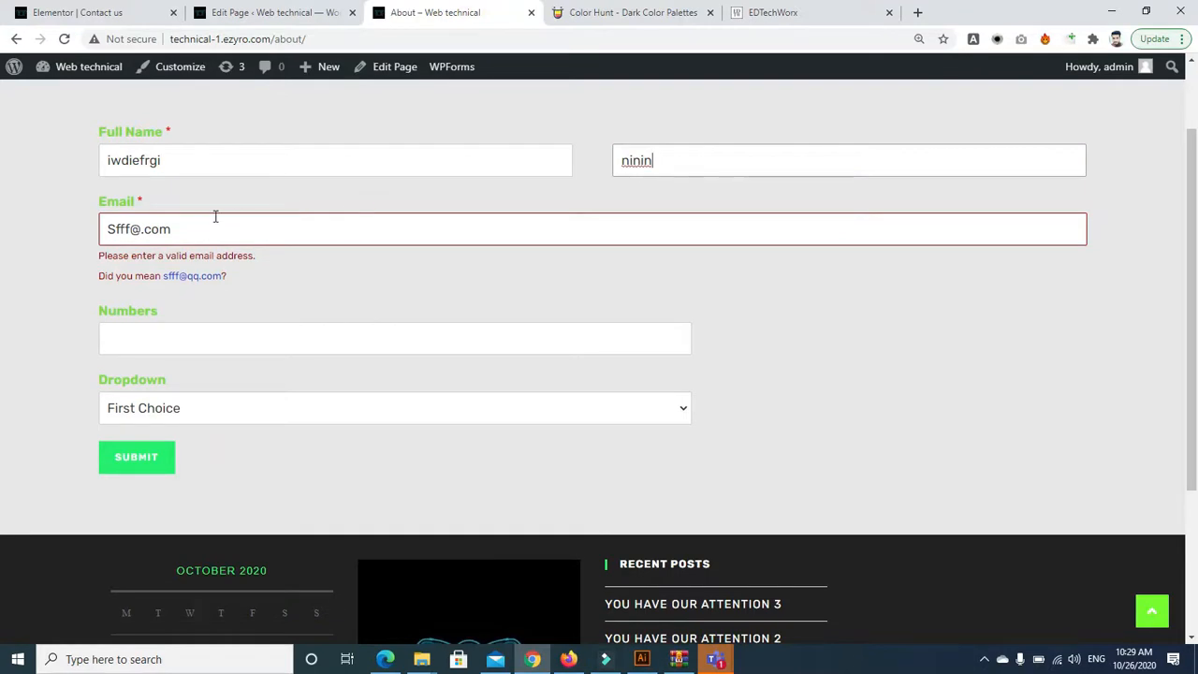
left_click(211, 231)
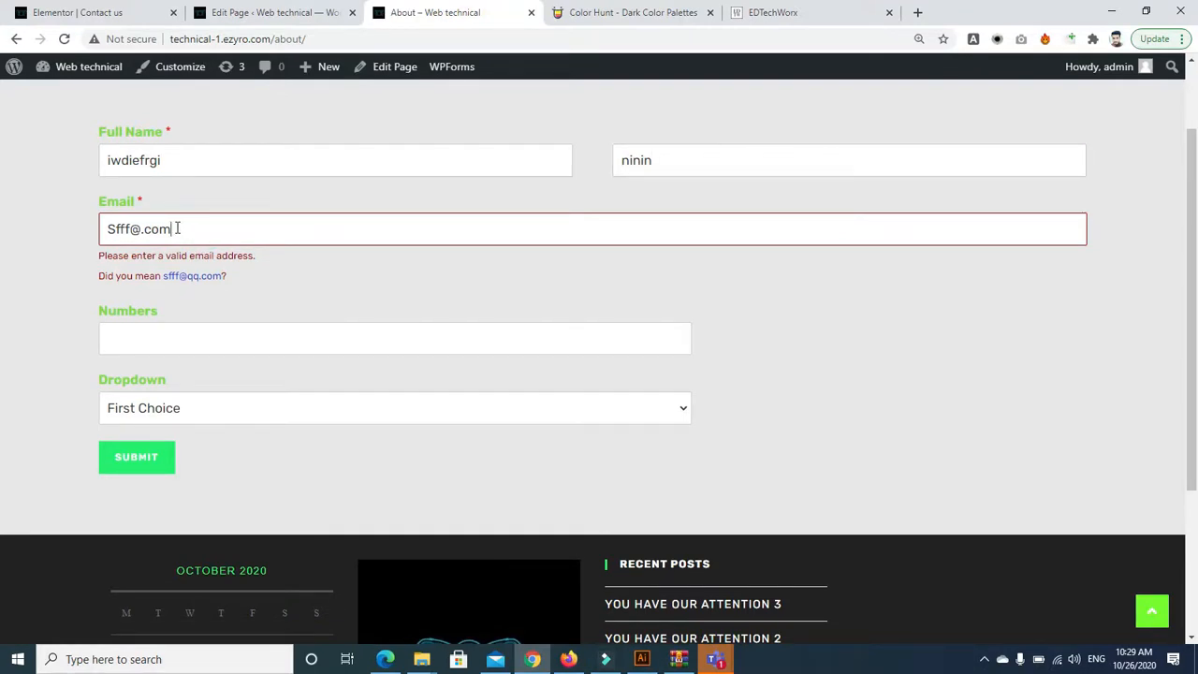
key("BackSpace")
key("BackSpace")
key("BackSpace")
key("BackSpace")
key("BackSpace")
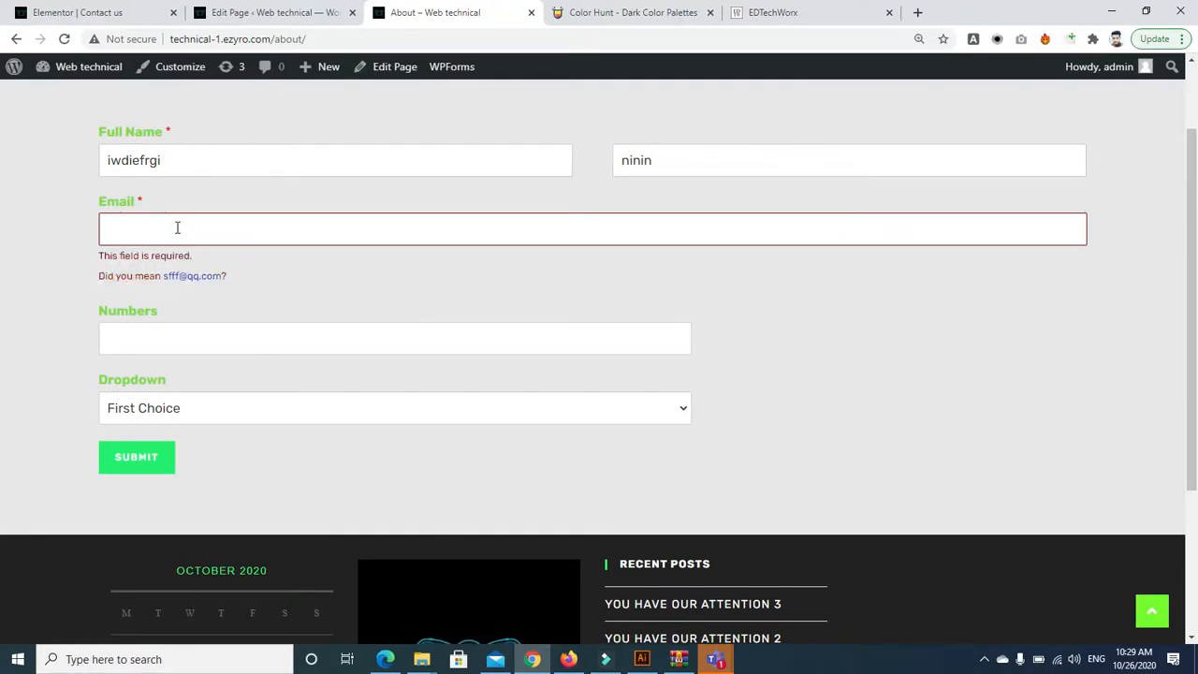
type("y")
key("BackSpace")
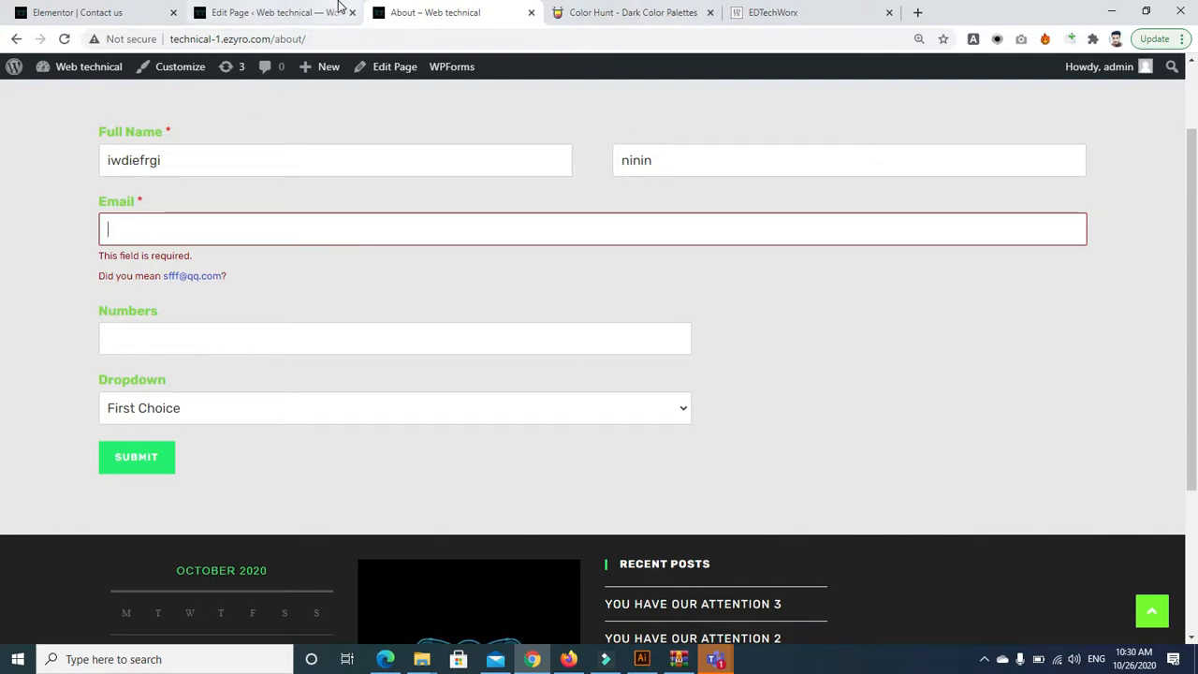
Return to the About form from the builder, retype the email as a Gmail address, and submit
left_click(230, 13)
left_click(17, 41)
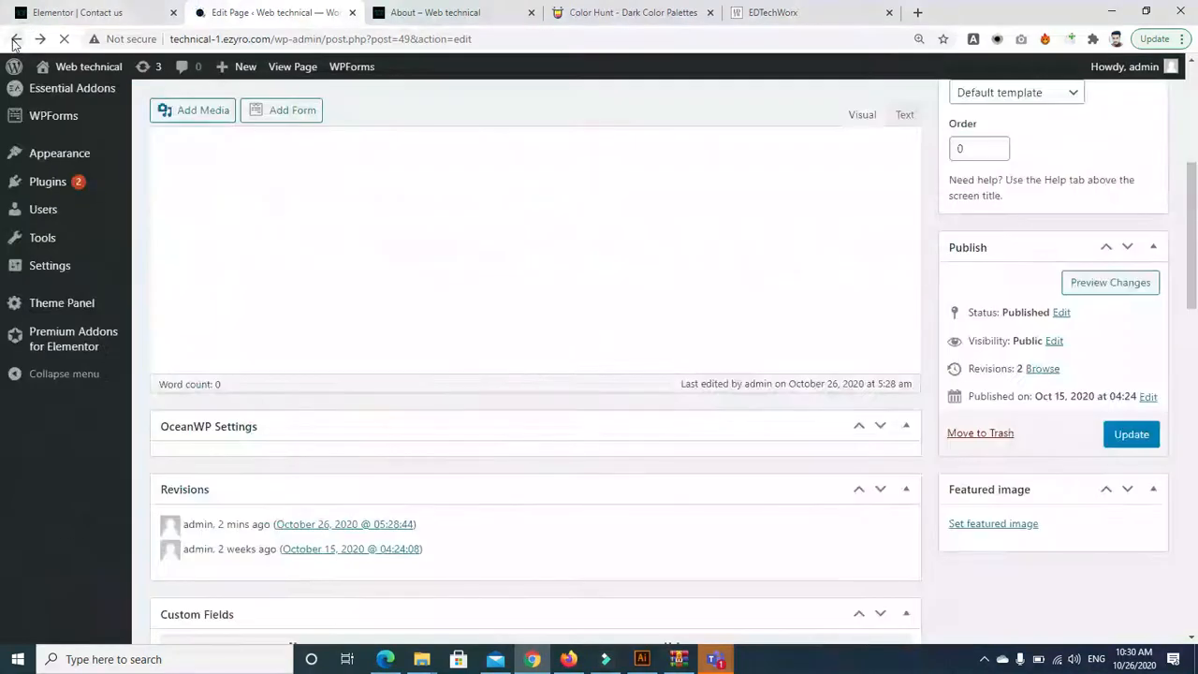
left_click(428, 13)
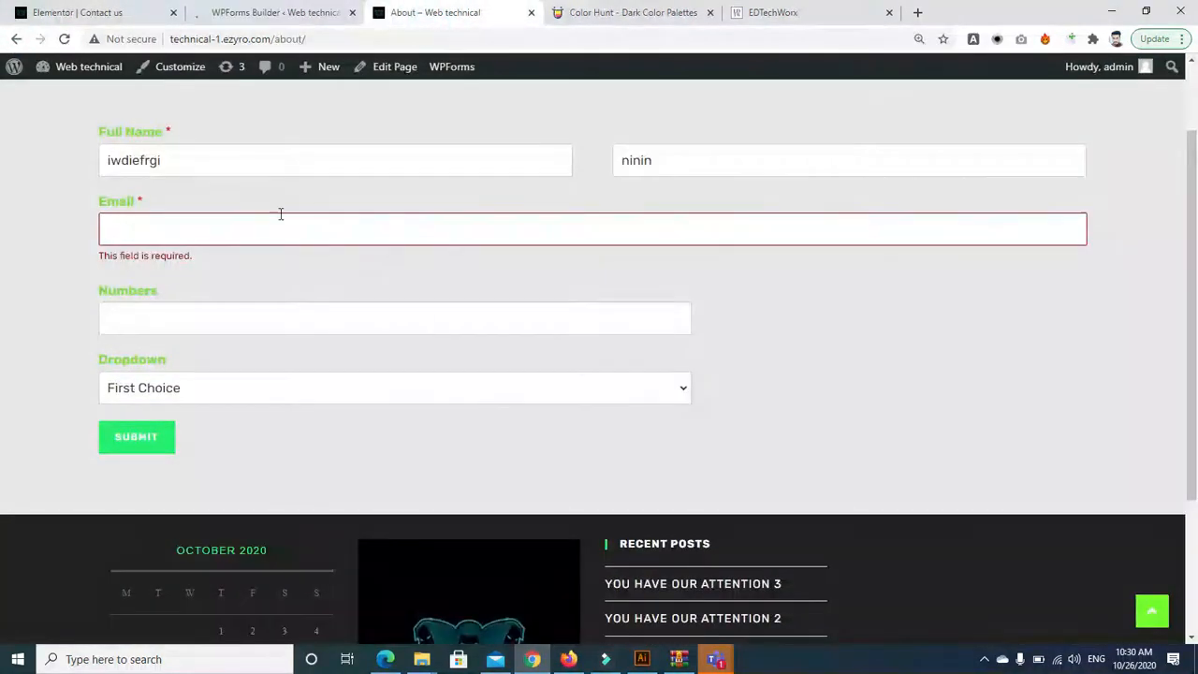
key("BackSpace")
type("G")
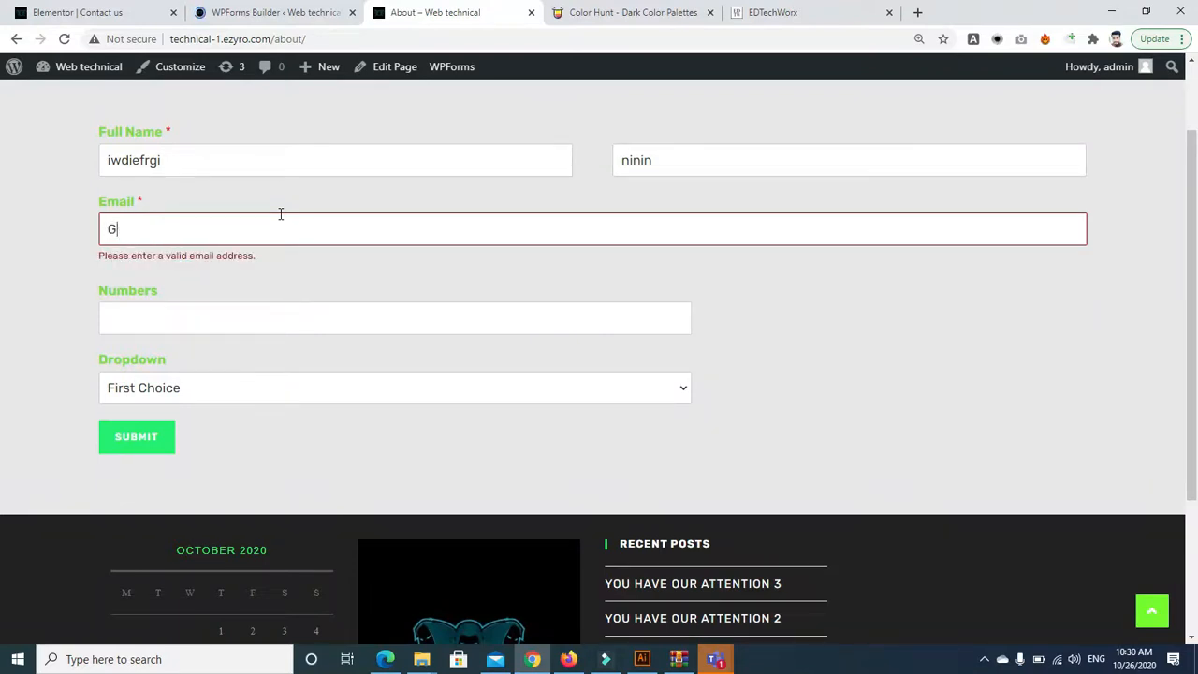
type("ct")
key("BackSpace")
key("BackSpace")
key("BackSpace")
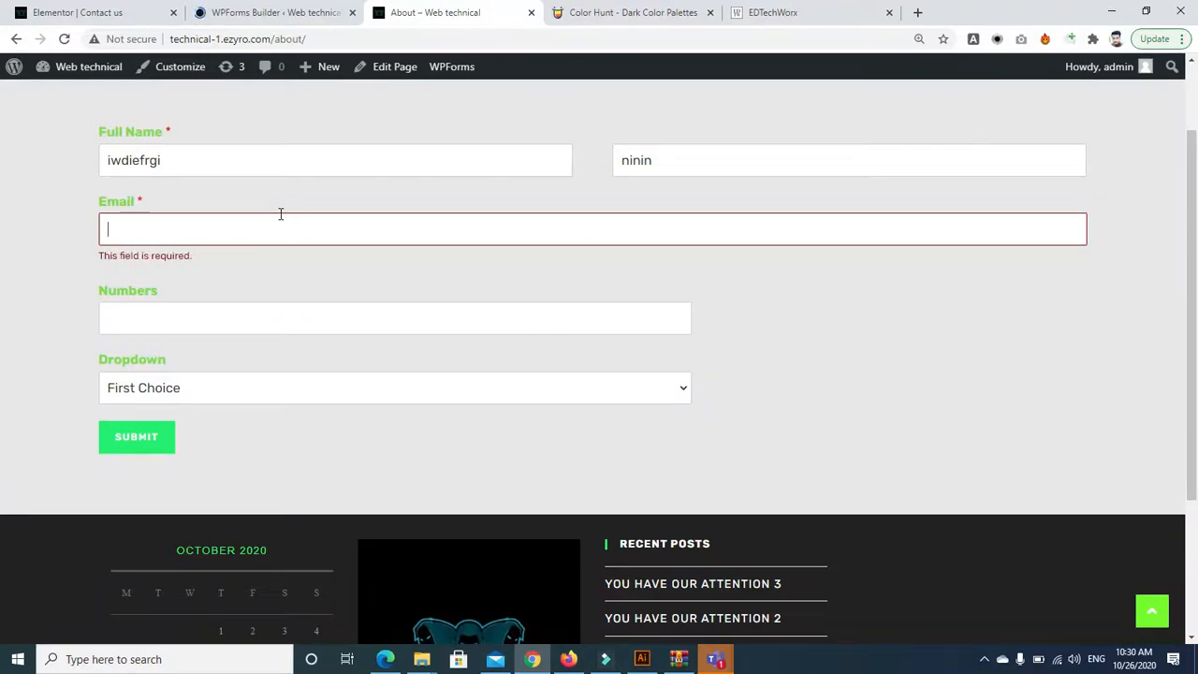
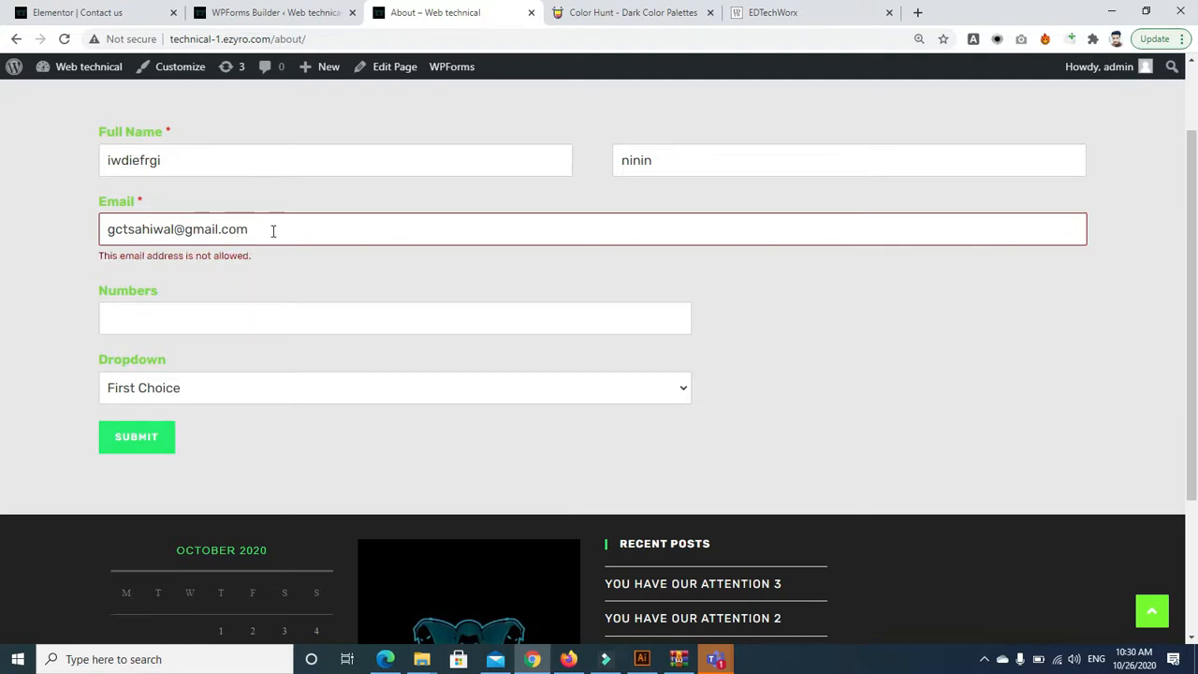
left_click(147, 444)
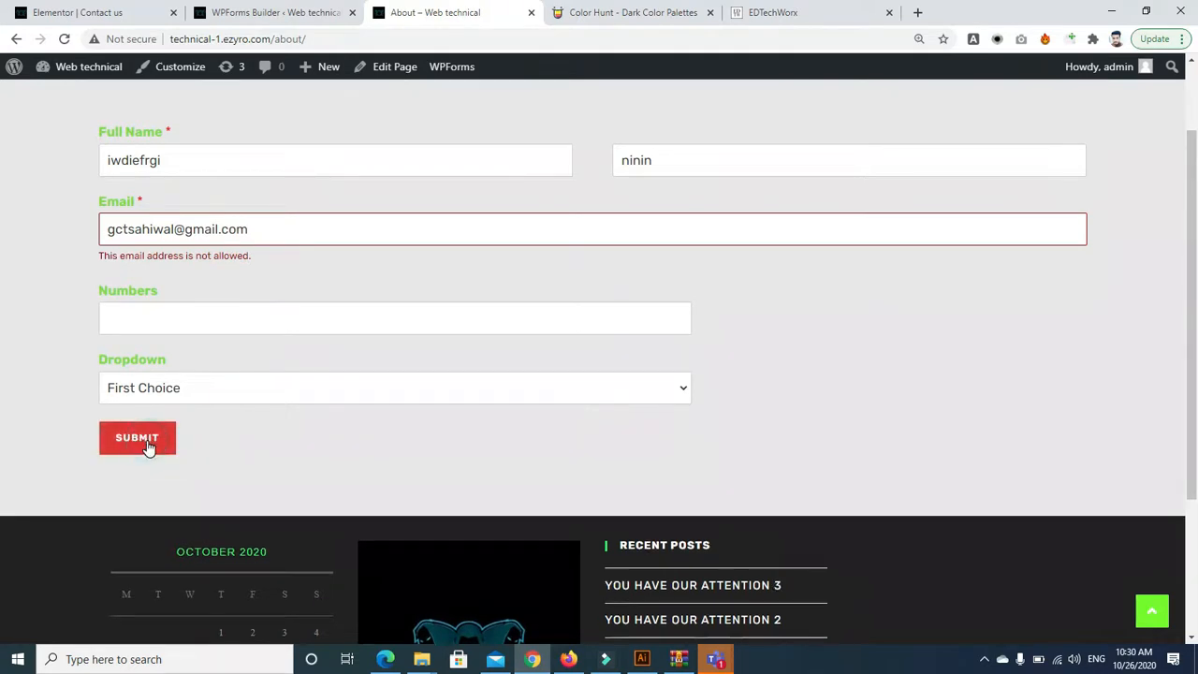
Enter 88 in Numbers, choose Second Choice in Dropdown, and resubmit; Gmail is still rejected
left_click(187, 316)
scroll(239, 345, "down", 1)
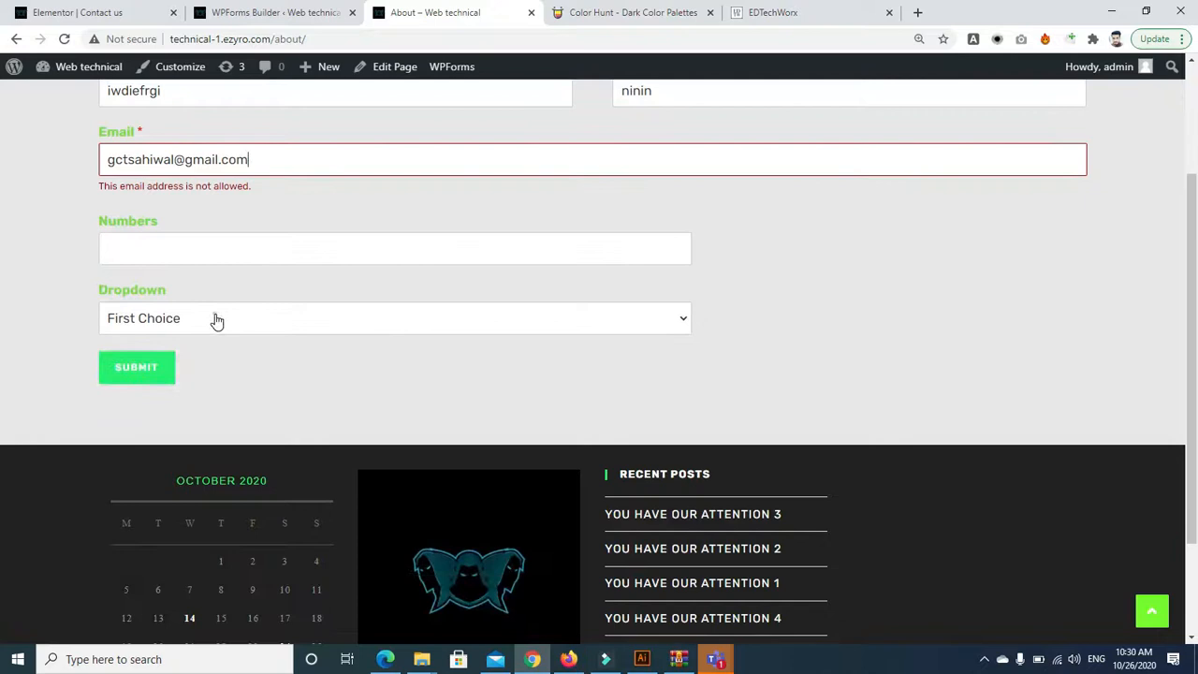
left_click(199, 246)
left_click(200, 251)
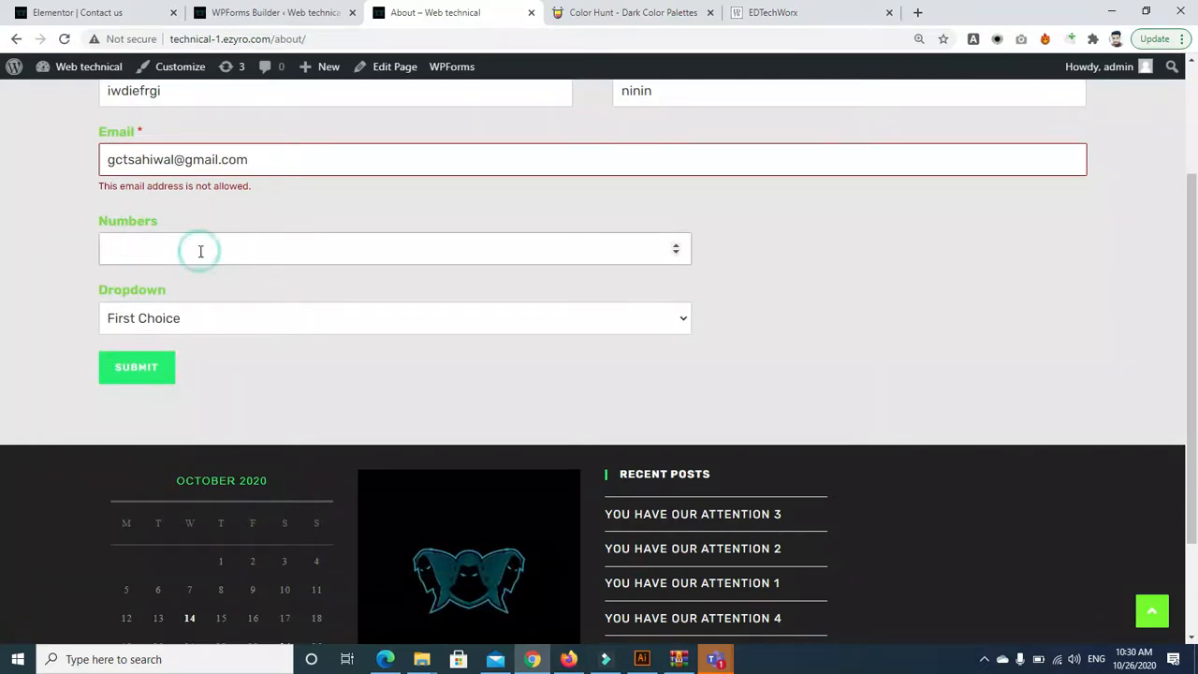
left_click(200, 310)
left_click(187, 358)
left_click(161, 370)
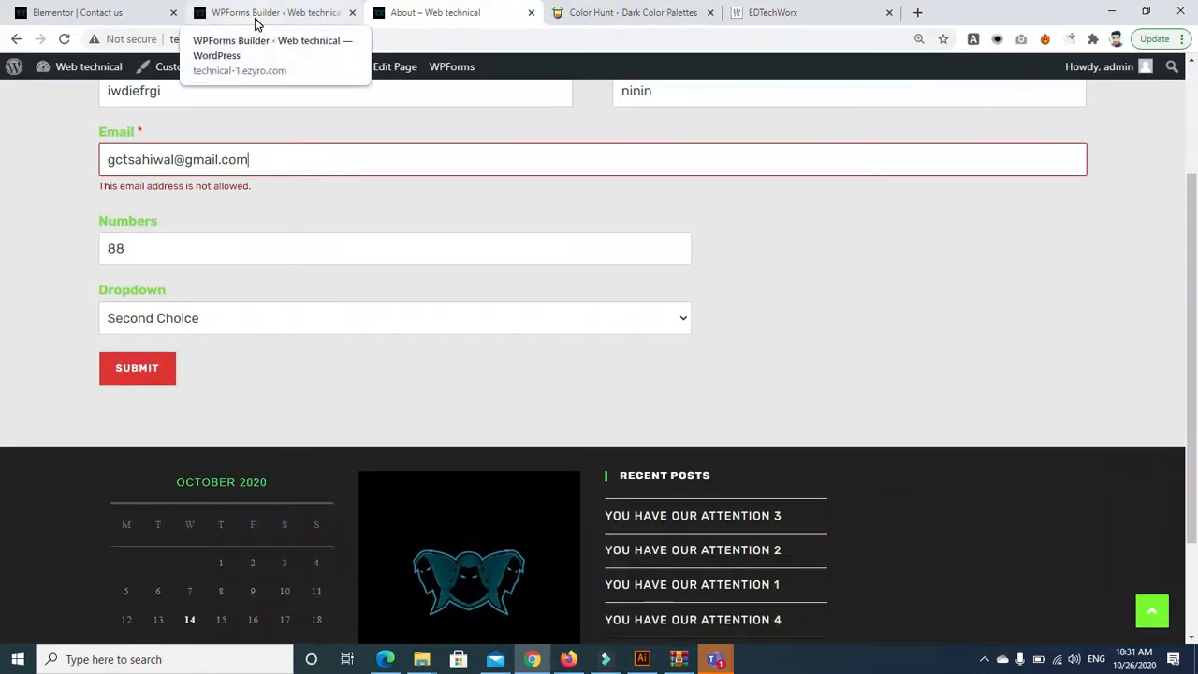
left_click(134, 366)
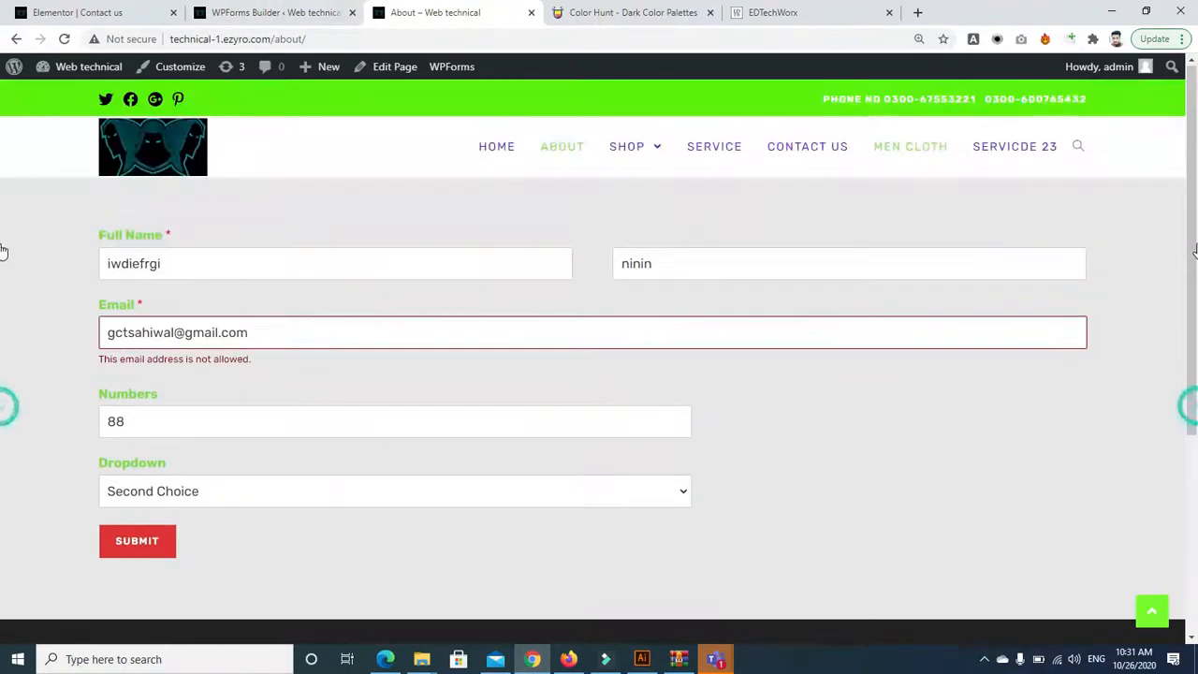
left_click(287, 248)
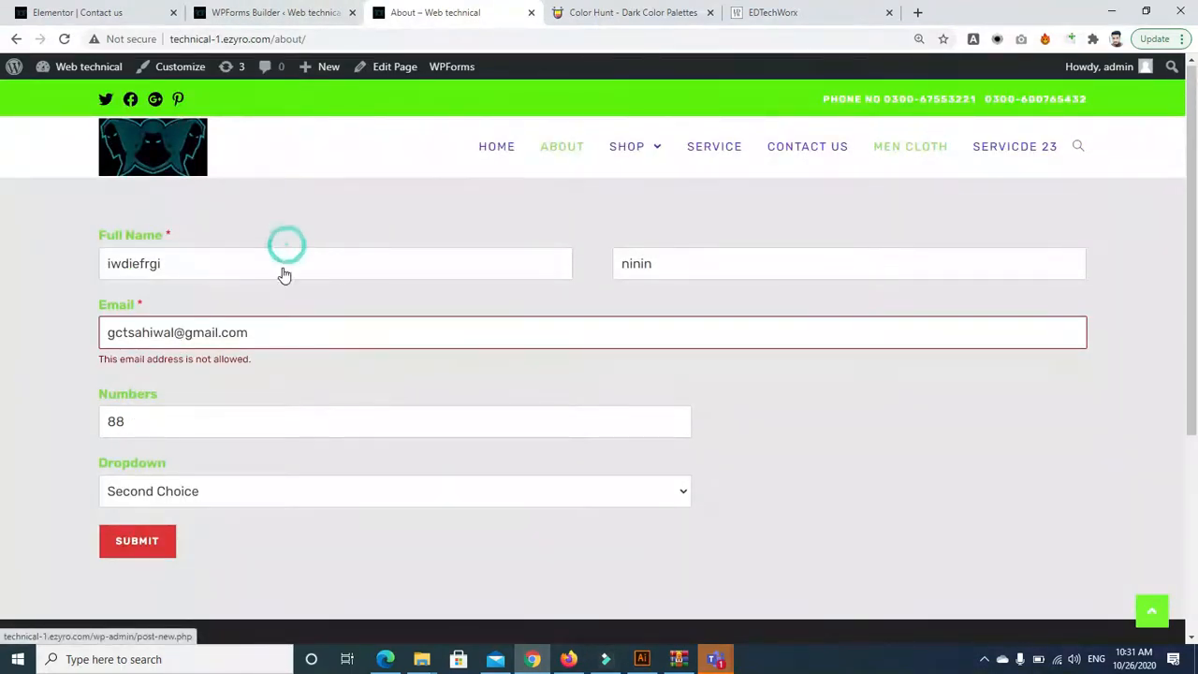
left_click(154, 540)
left_click(251, 16)
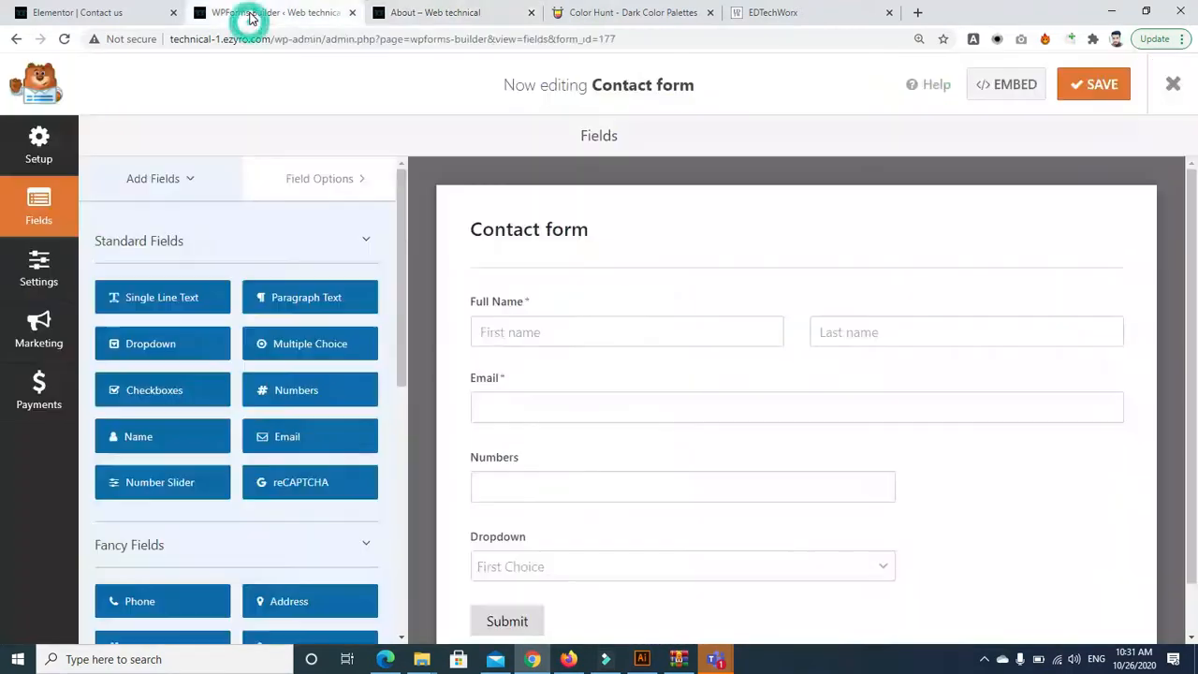
scroll(810, 412, "down", 1)
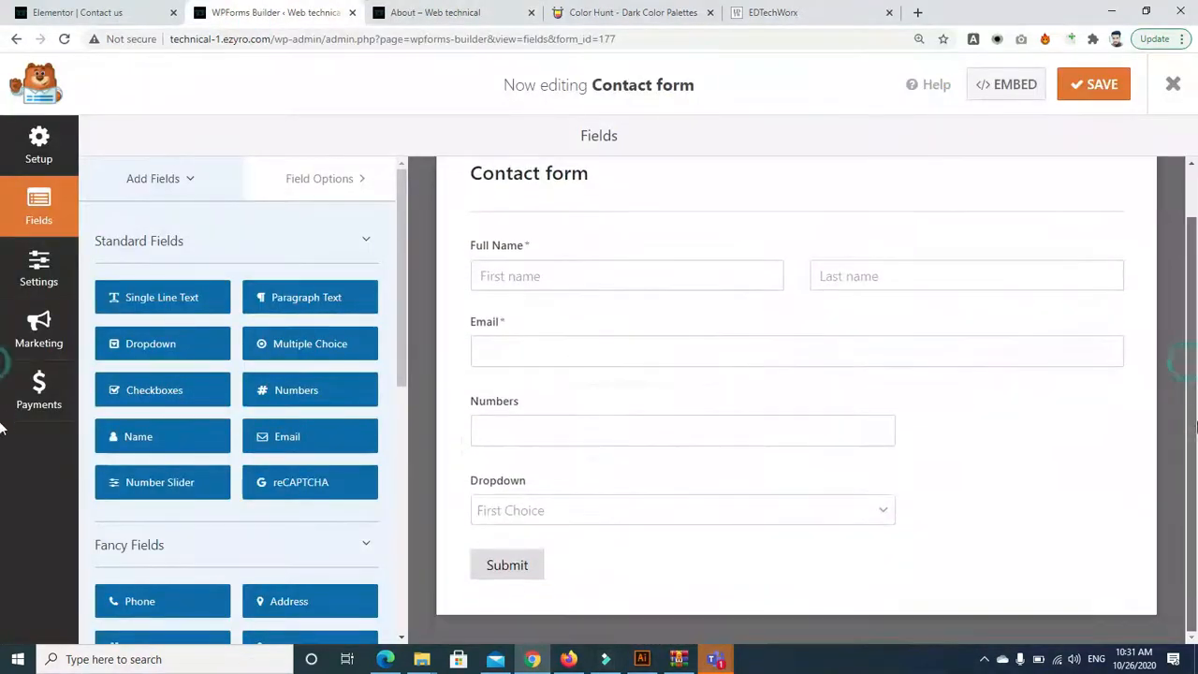
left_click(646, 356)
left_click(286, 393)
type("@yahoo")
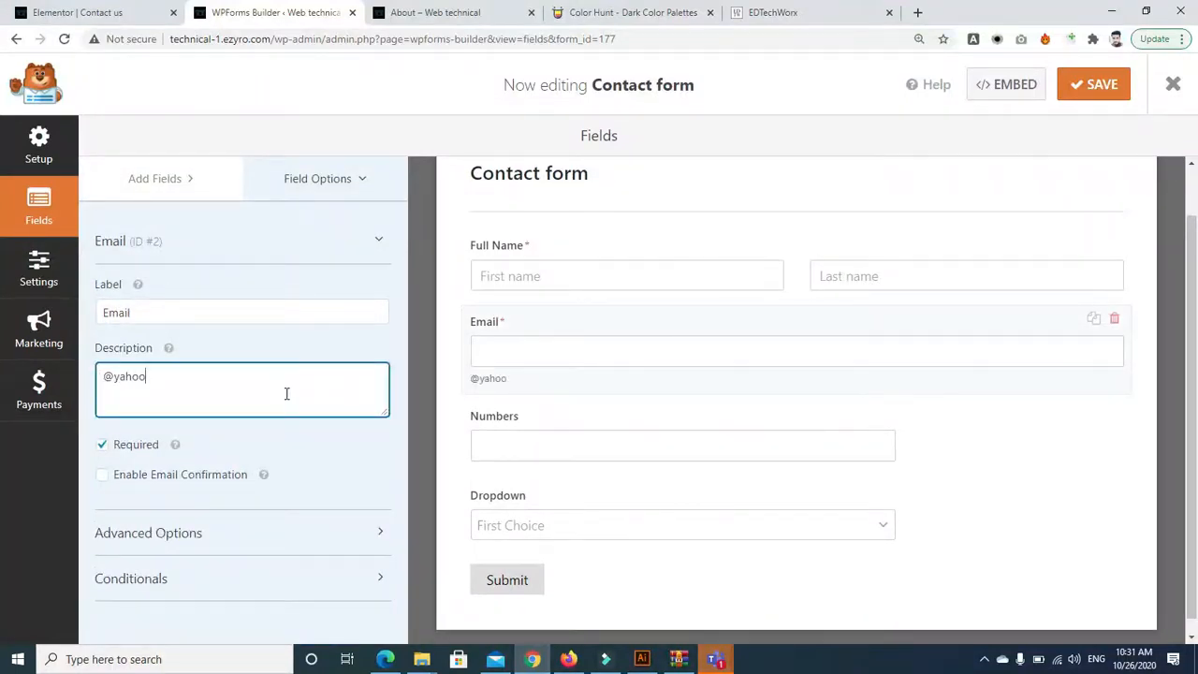
type(".com  @gmail.com")
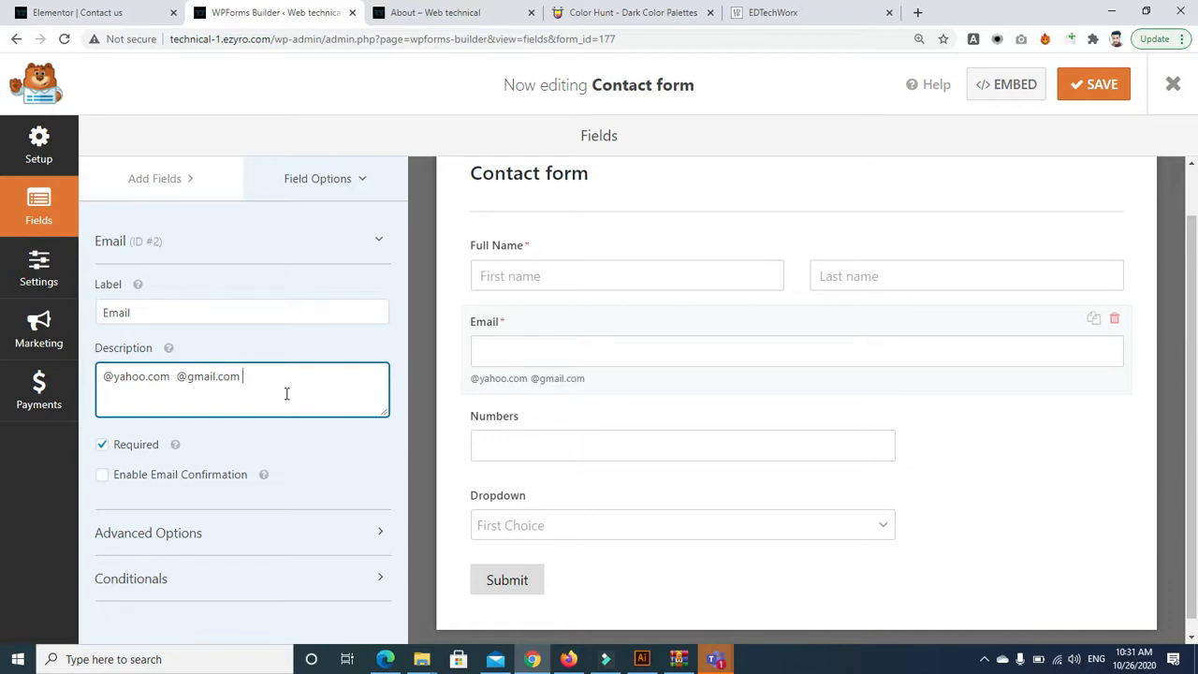
left_click(105, 375)
type("Accept a")
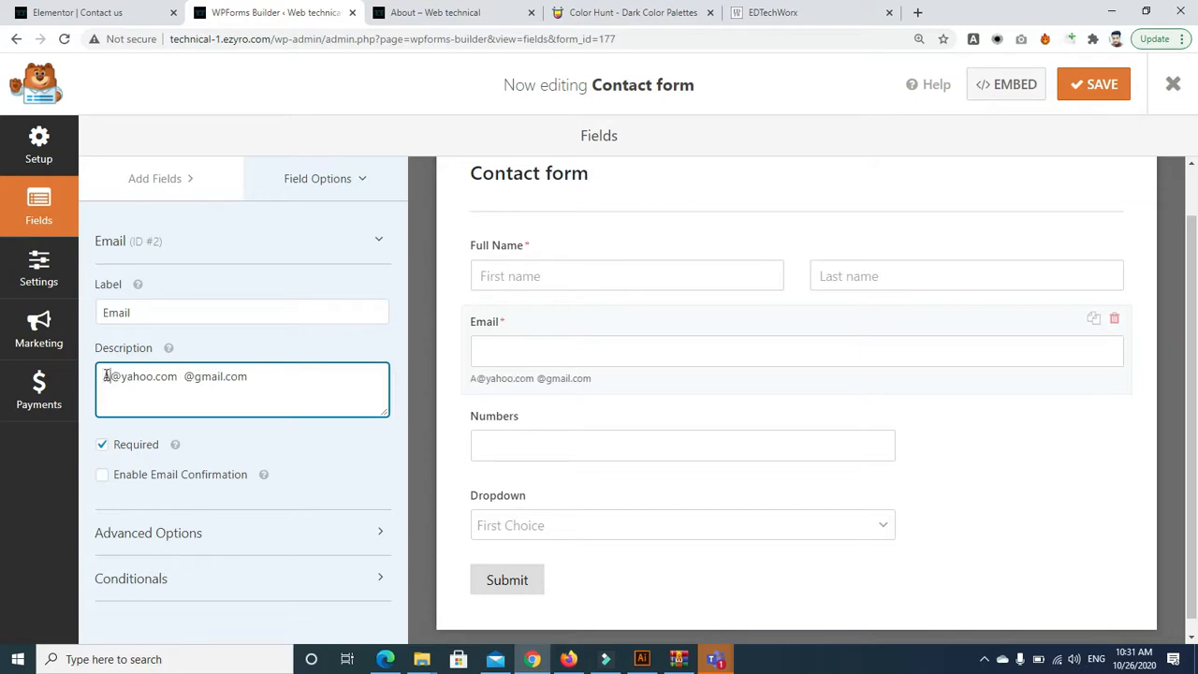
type("ble ")
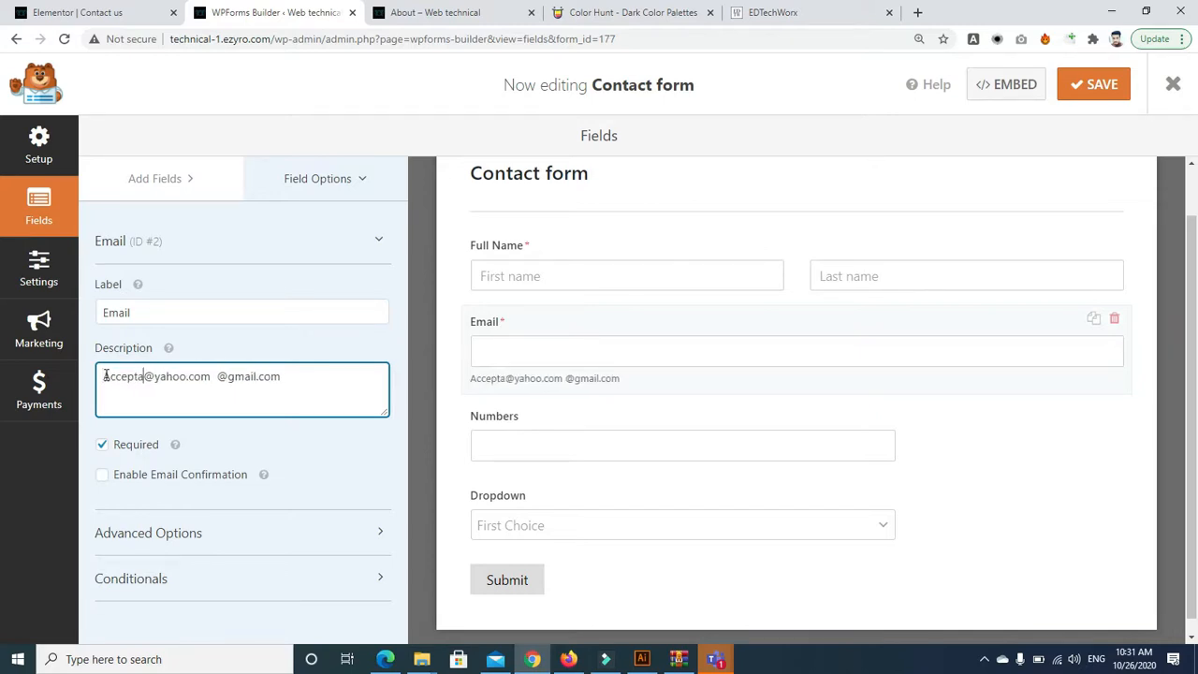
type("value")
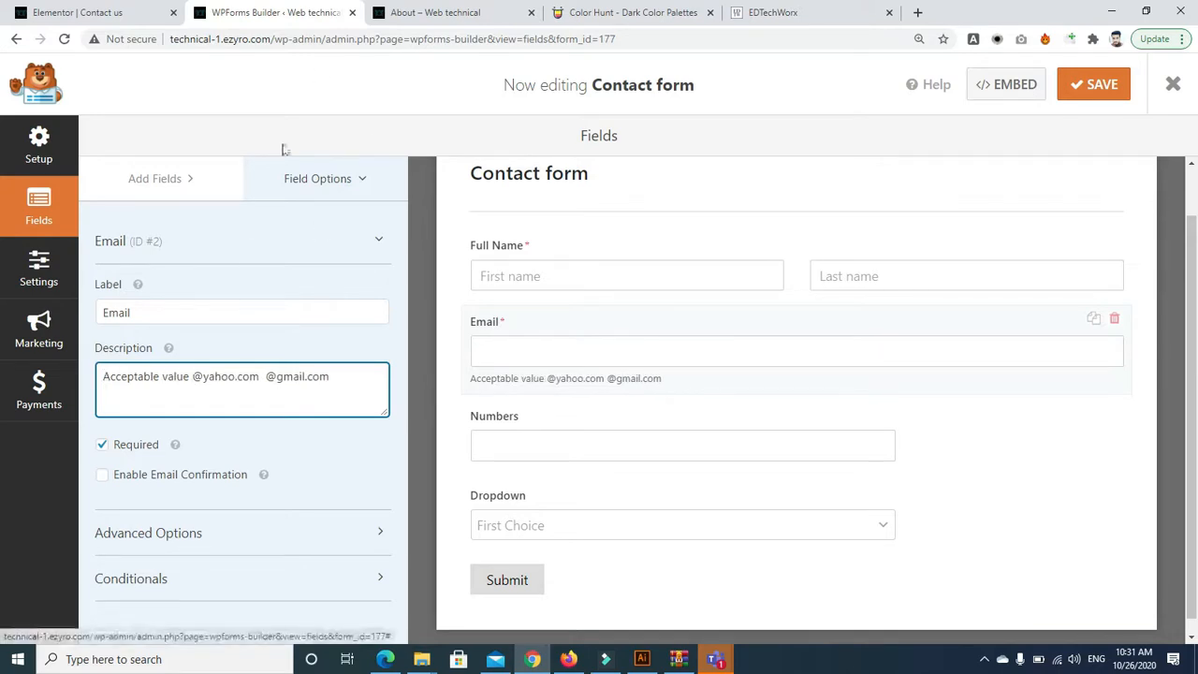
key("Return")
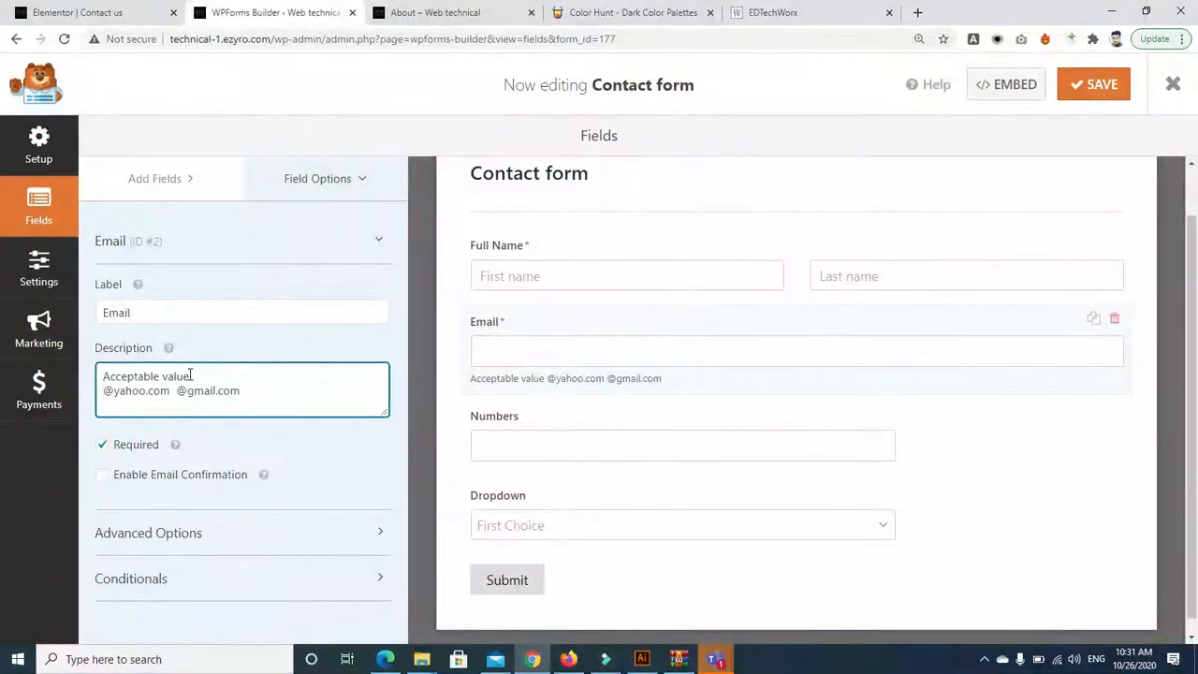
Retest the live About page form, then reselect the Email field in the builder
left_click(409, 19)
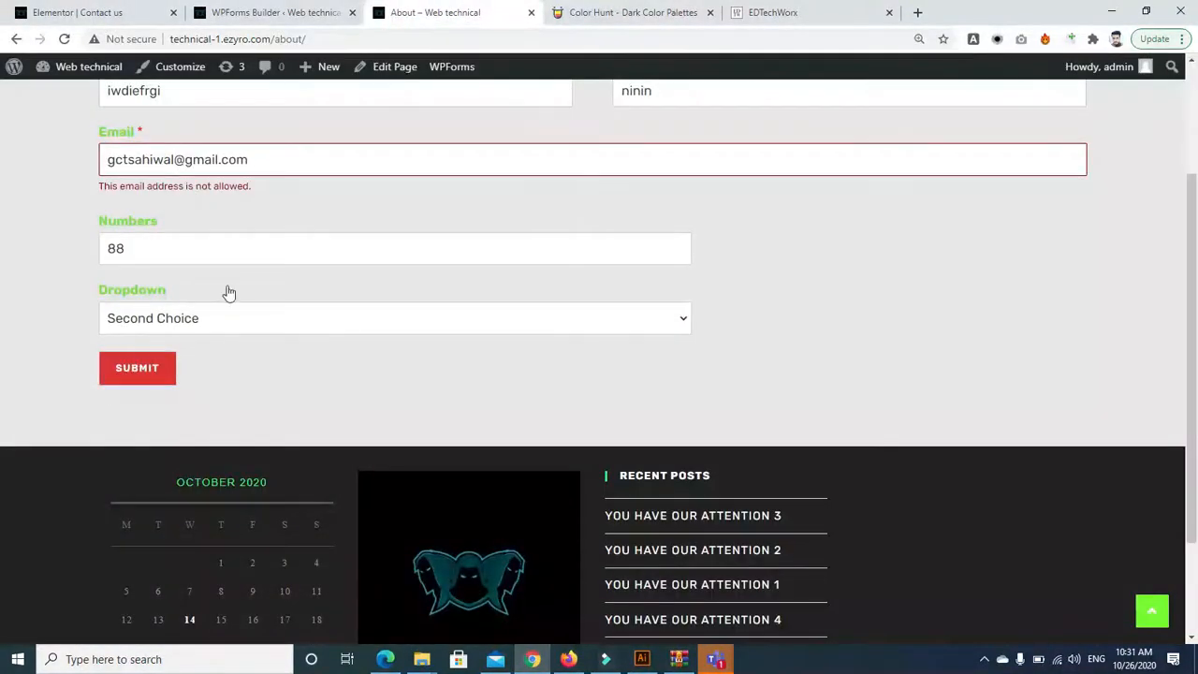
left_click(149, 371)
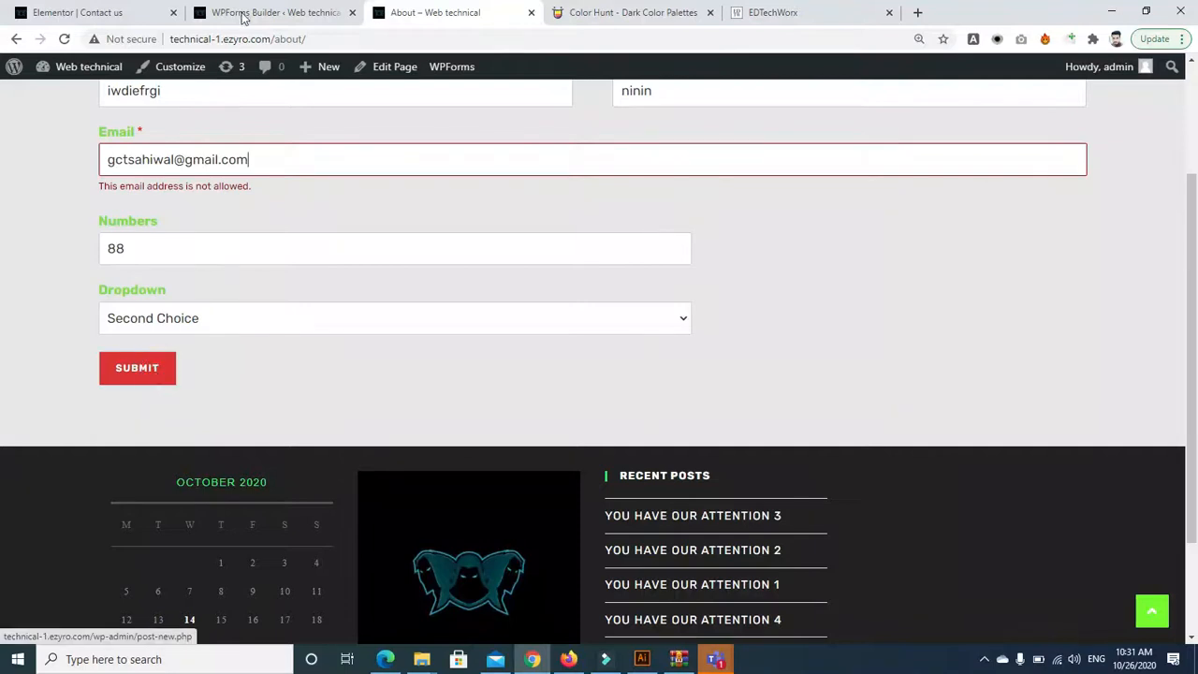
left_click(94, 12)
left_click(241, 15)
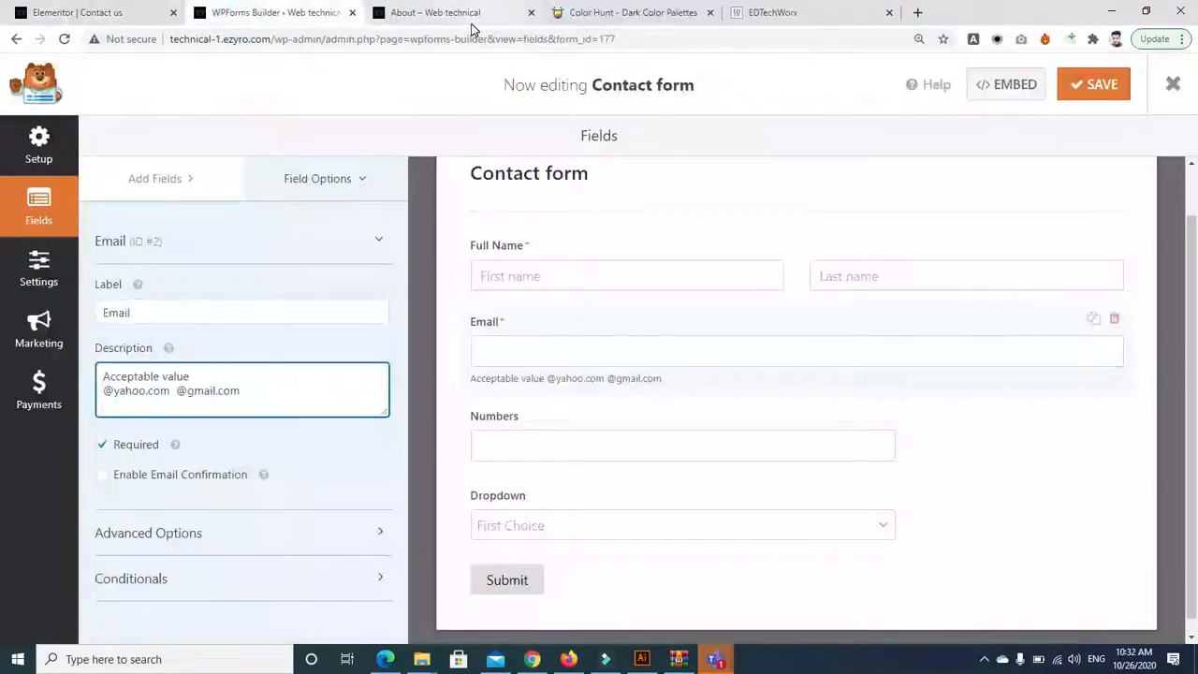
left_click(554, 321)
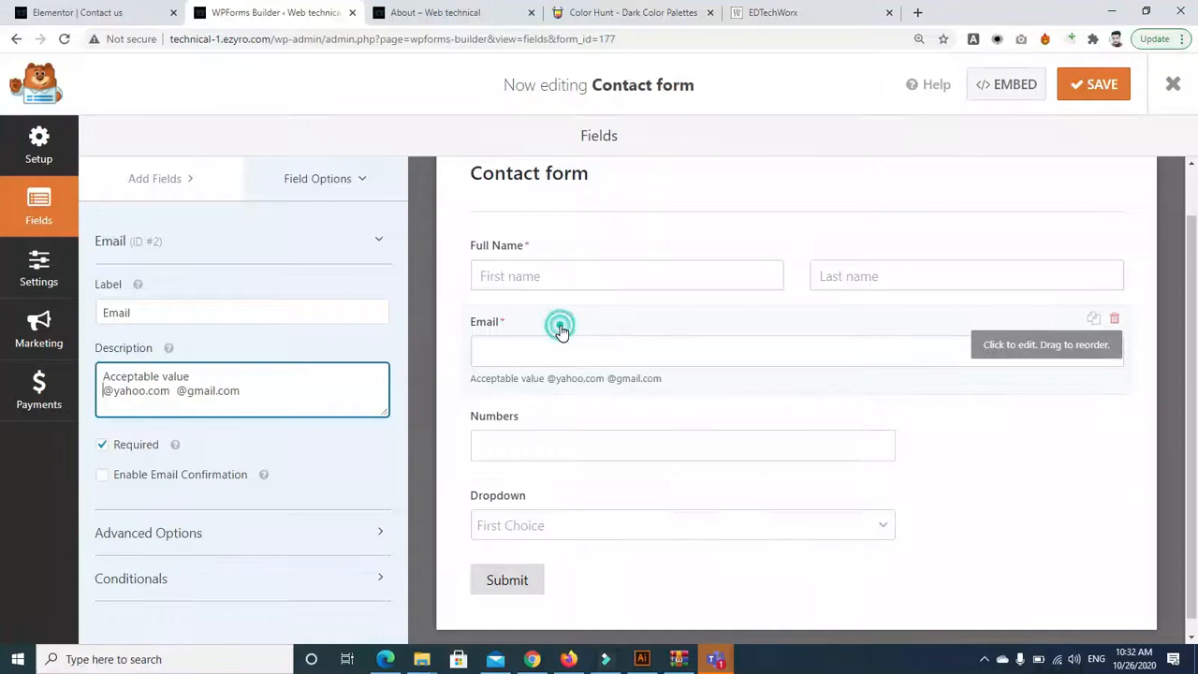
Try switching the email restriction to Denylist, re-pasting the three domains into the list
left_click(153, 534)
left_click_drag(400, 397, 386, 557)
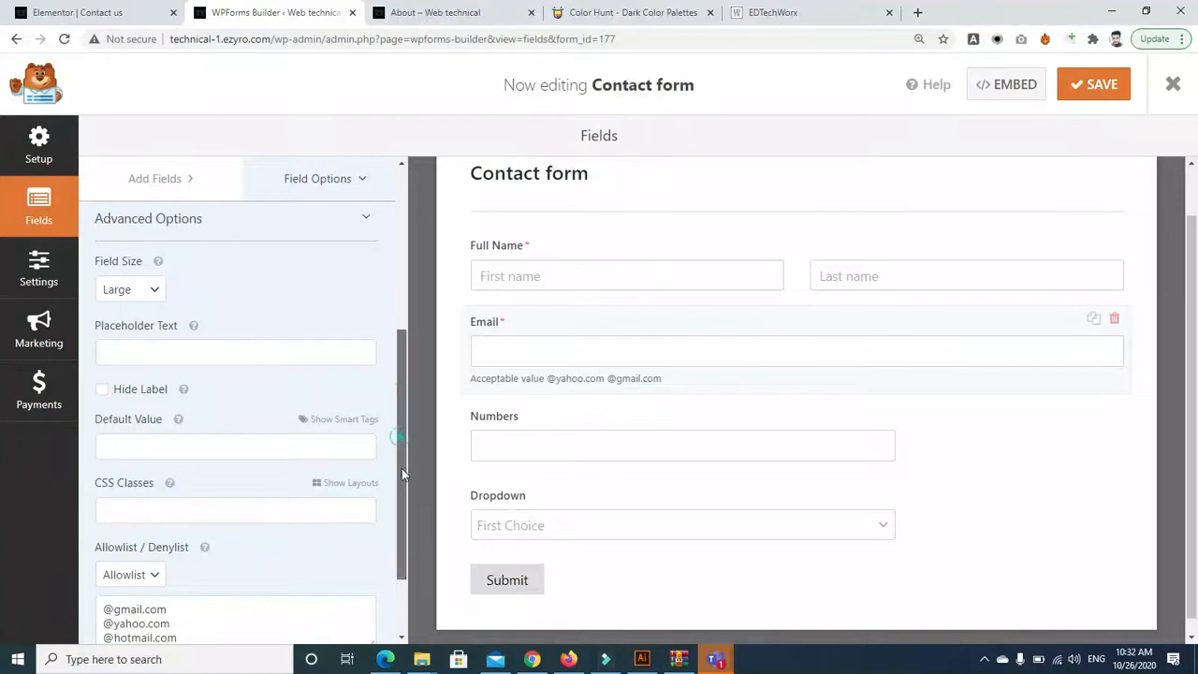
left_click_drag(402, 468, 402, 521)
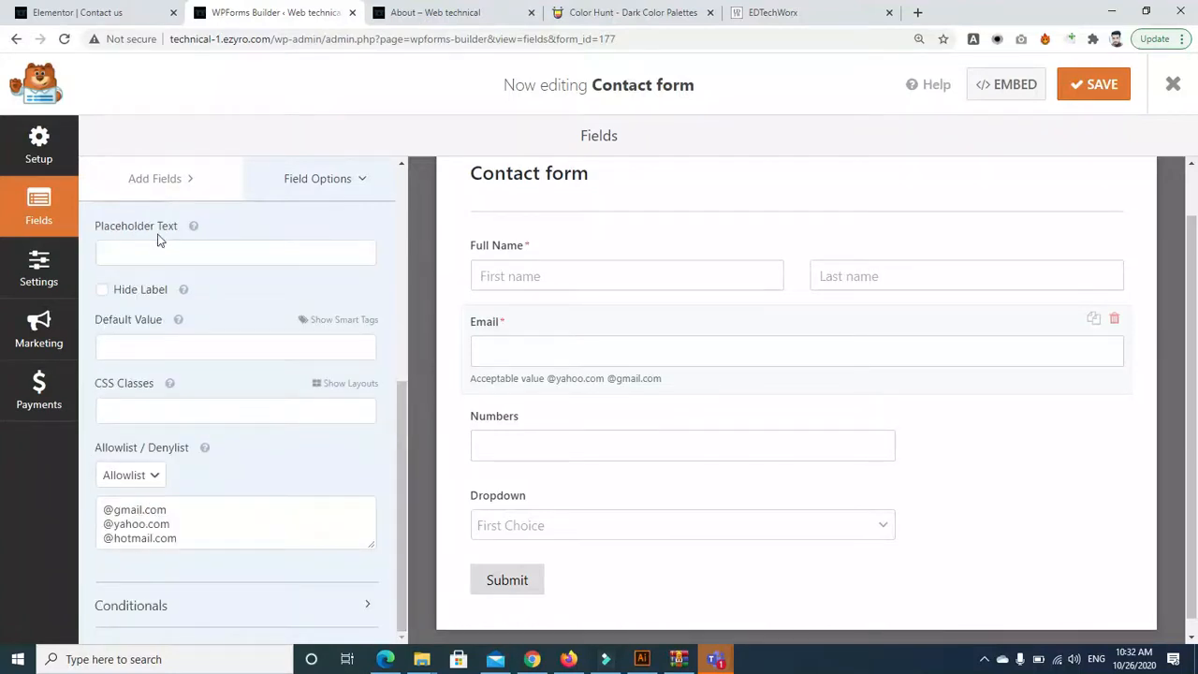
left_click(153, 481)
left_click_drag(209, 533, 108, 509)
key("ctrl+c")
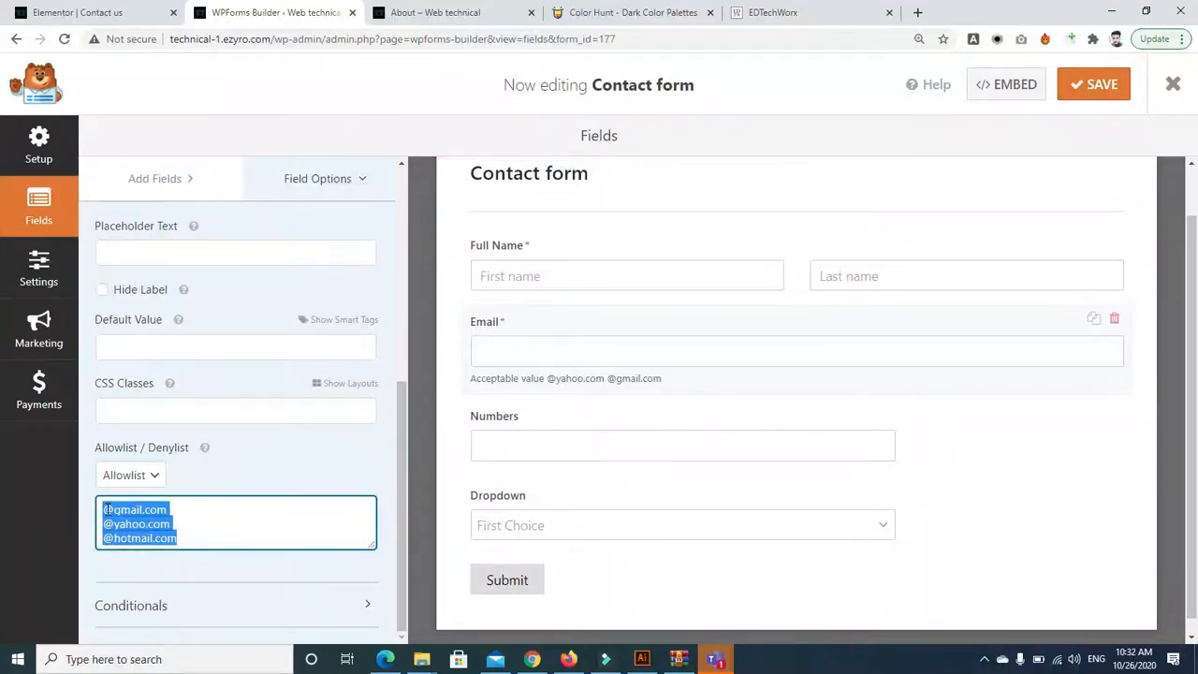
left_click(151, 477)
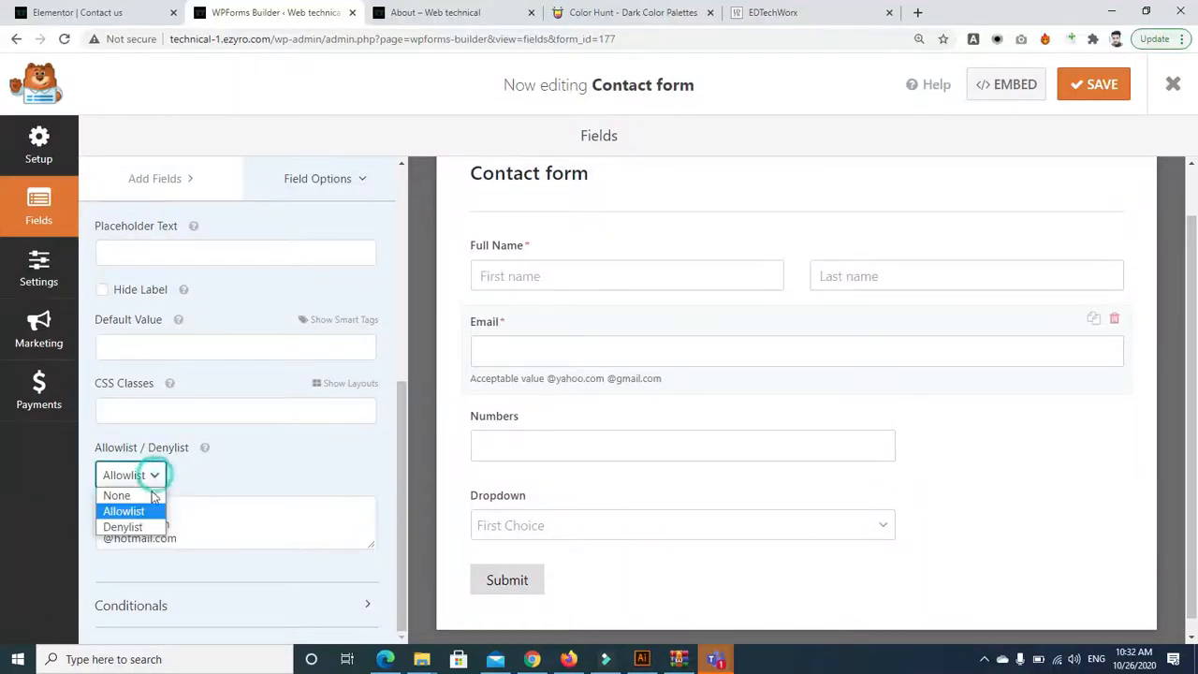
left_click(126, 523)
left_click(122, 510)
key("ctrl+v")
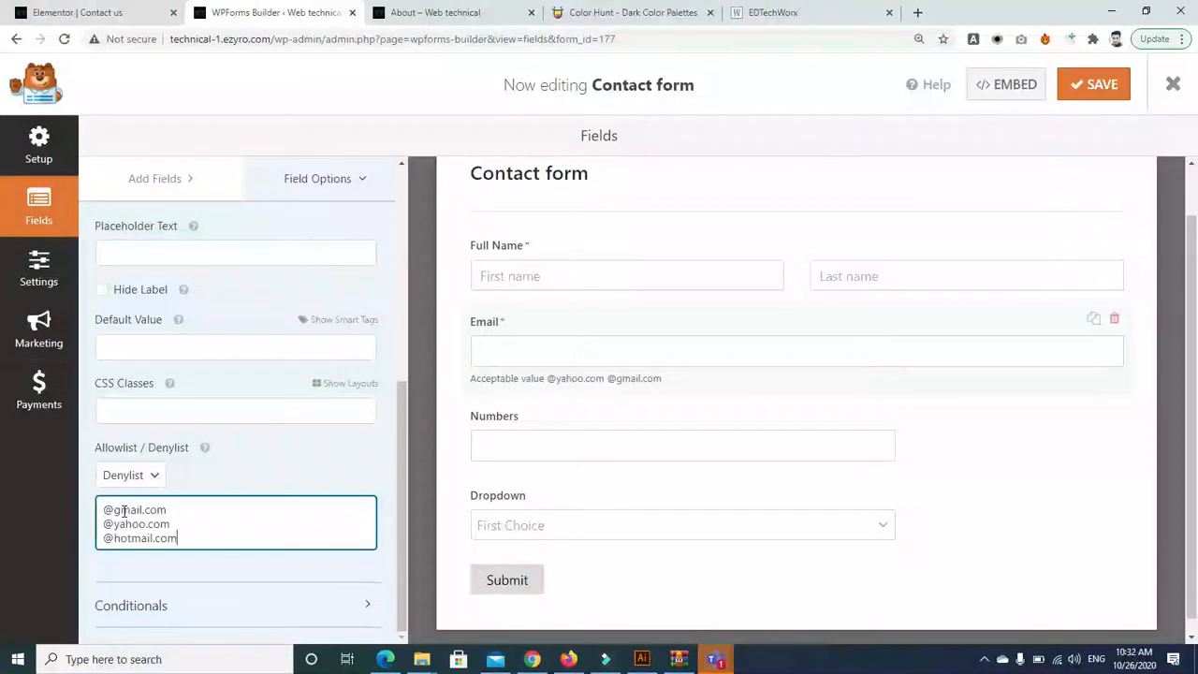
Set it back to Allowlist, delete all domains, save the form, and reload the About page
left_click(152, 482)
left_click(134, 508)
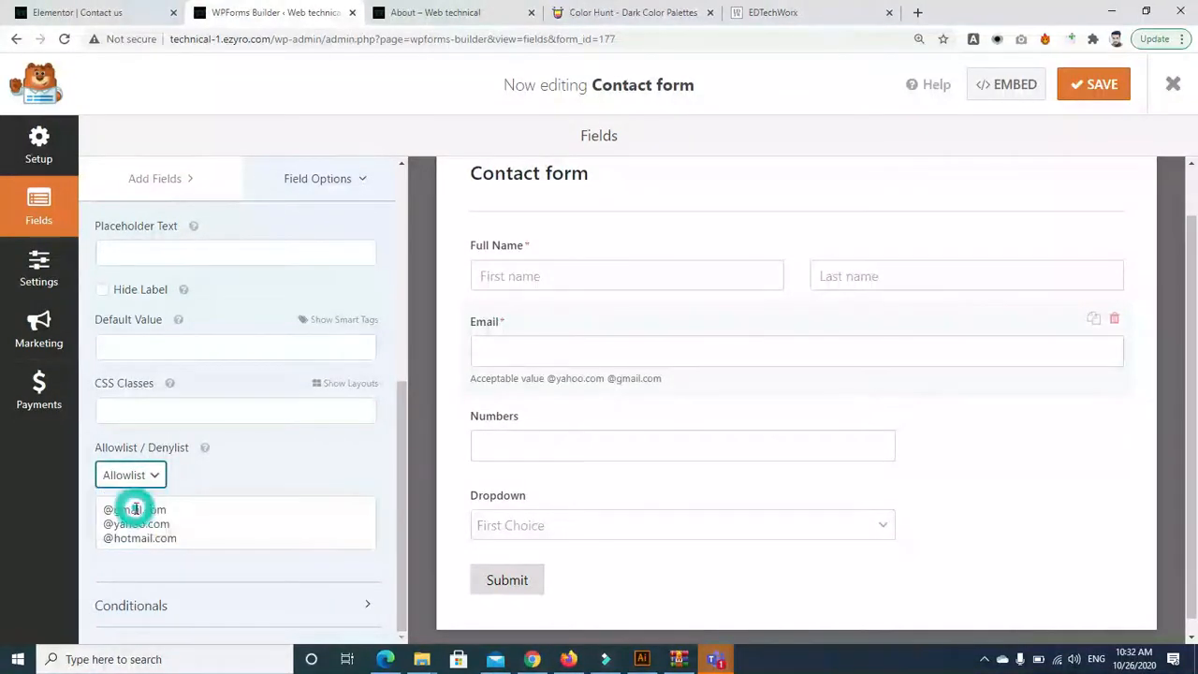
left_click_drag(181, 537, 79, 508)
key("BackSpace")
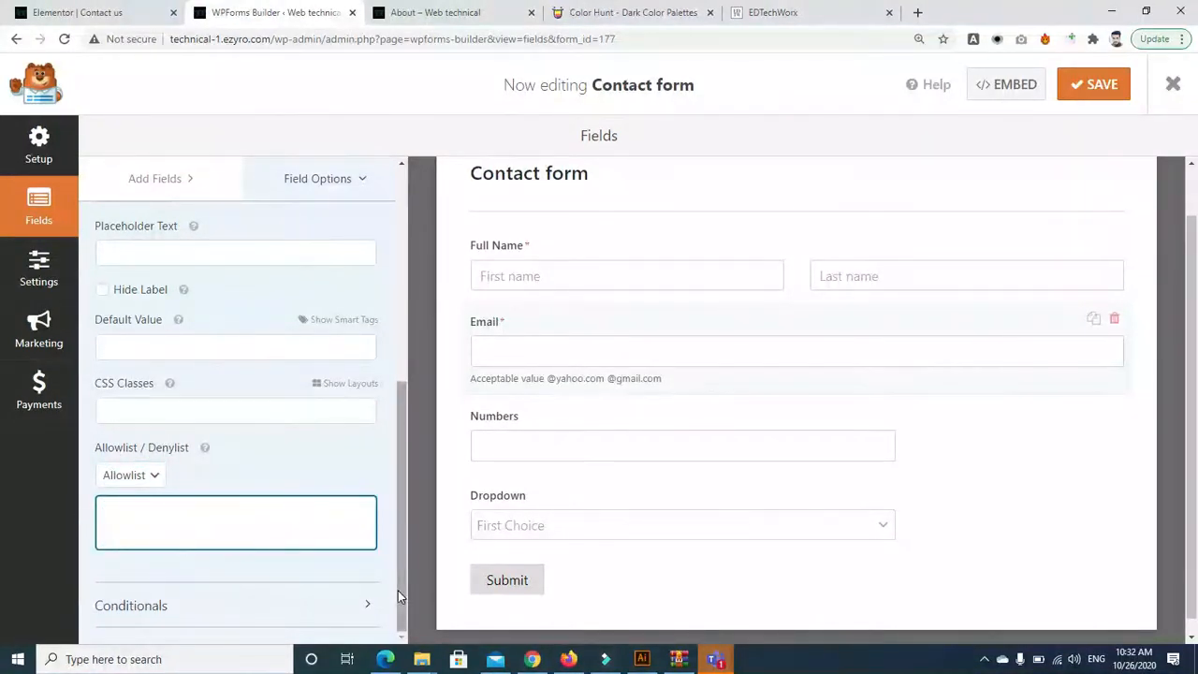
left_click(1093, 84)
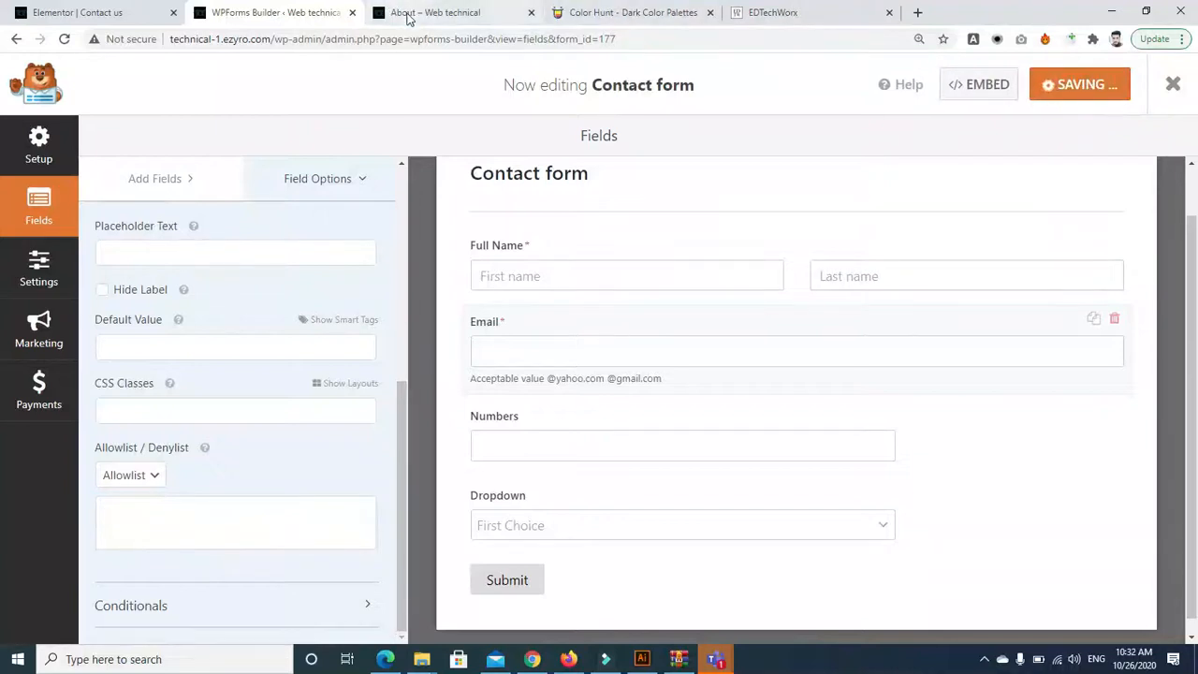
left_click(412, 14)
left_click(62, 40)
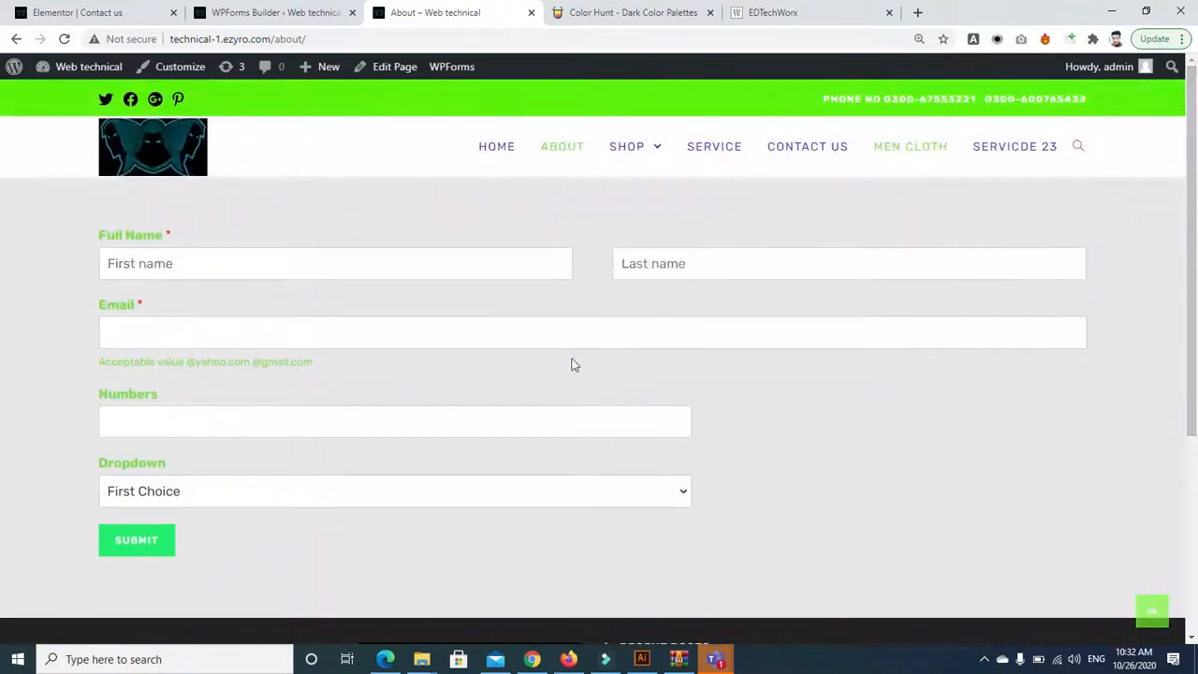
Autofill the email, add test first and last names, and submit with the domain changed to gmail
left_click(247, 319)
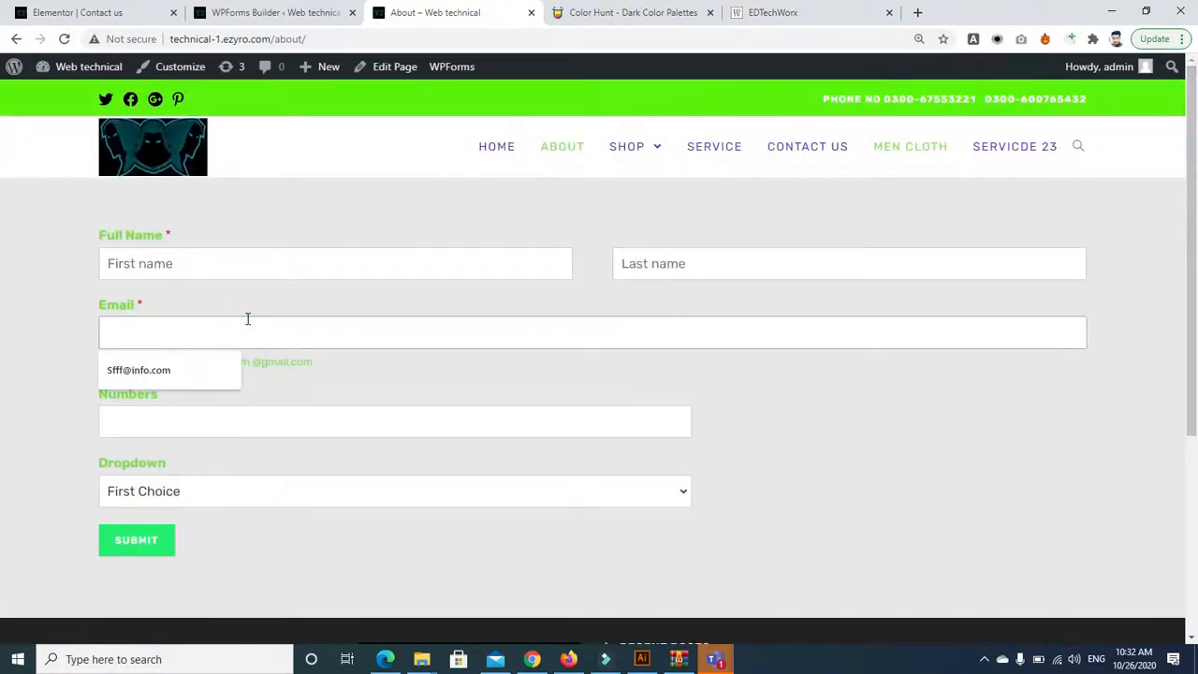
left_click(186, 372)
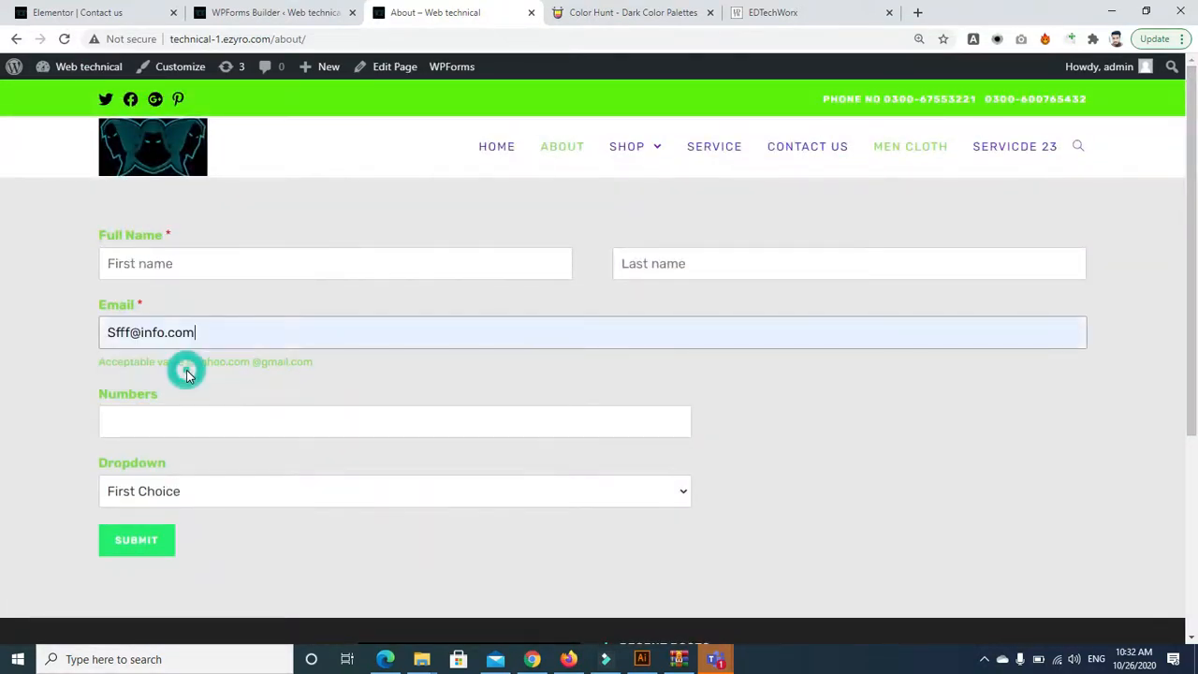
left_click(148, 546)
left_click(197, 163)
type("fgi")
key("Tab")
type("ijiim")
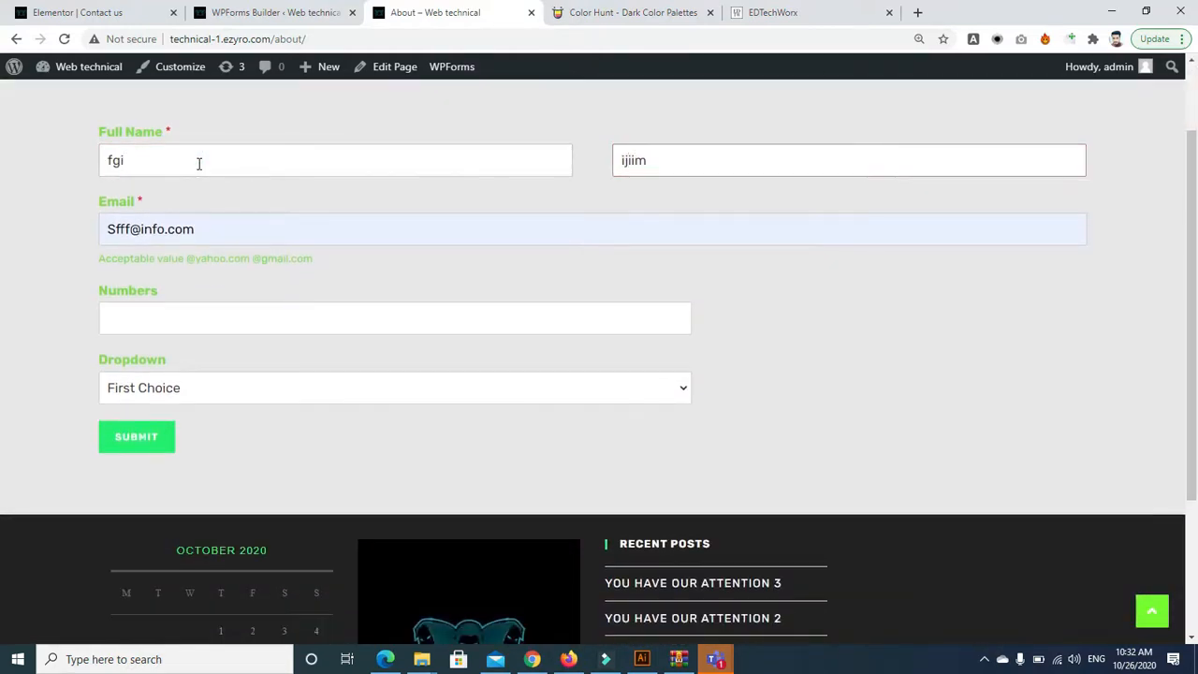
left_click(167, 237)
key("BackSpace")
key("BackSpace")
key("BackSpace")
key("BackSpace")
type("gmail")
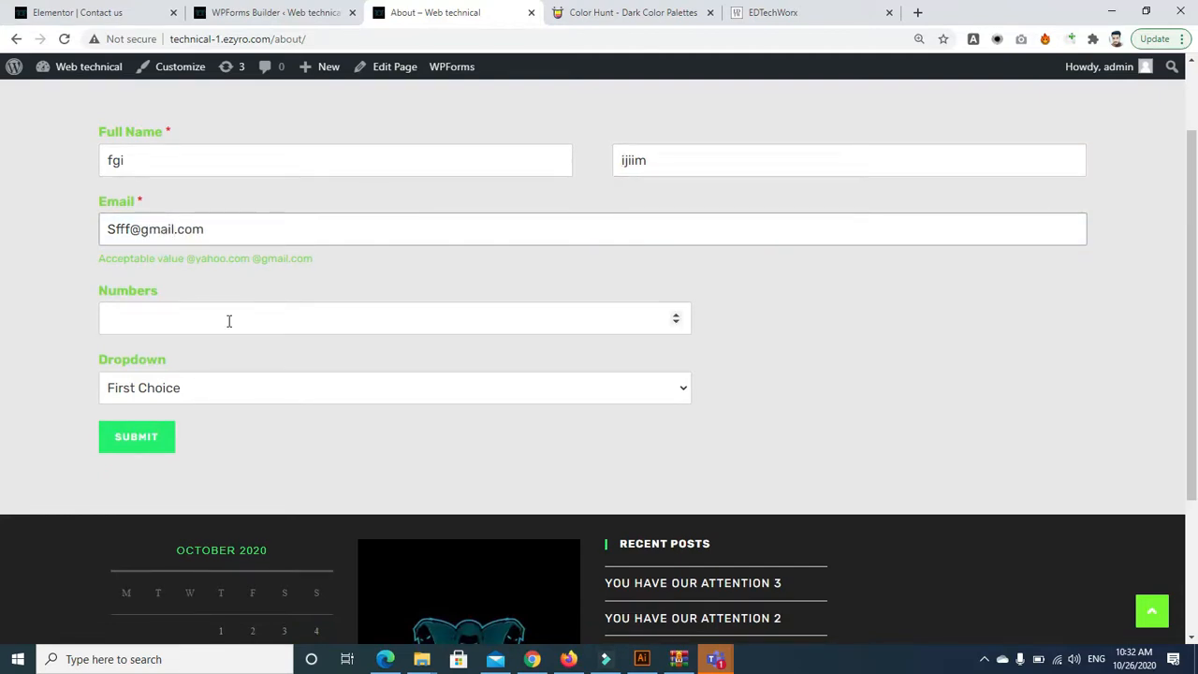
left_click(144, 440)
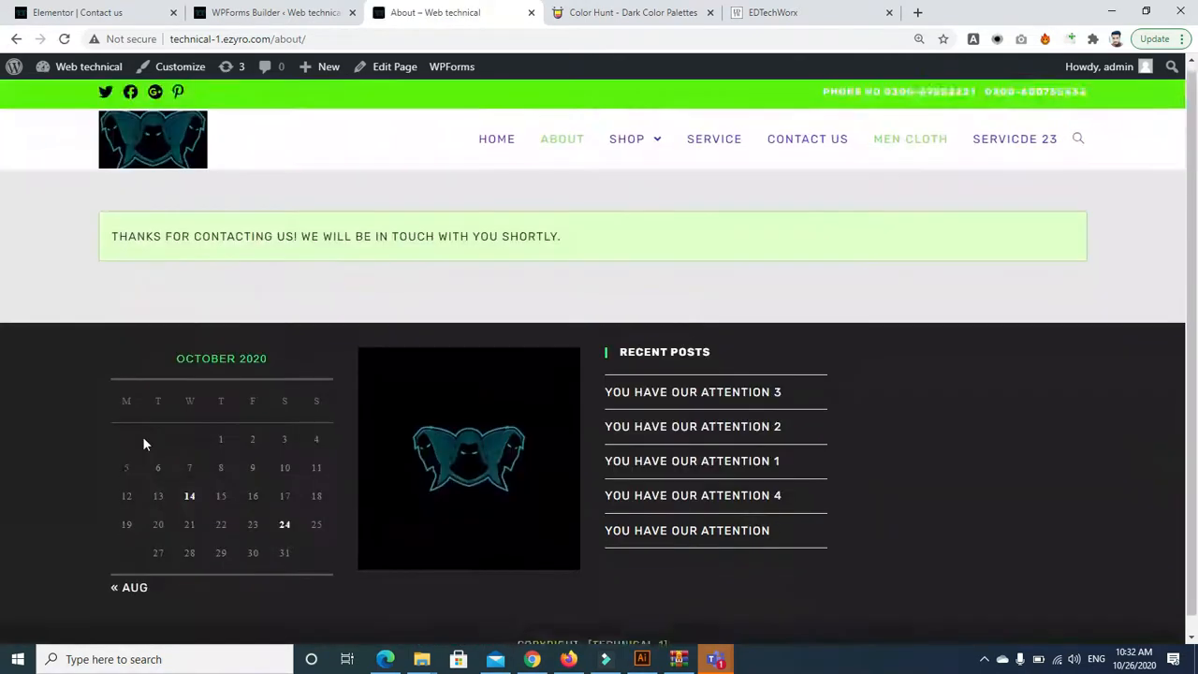
Reload the About page twice, then go back and resubmit with the email domain changed to info
left_click(64, 38)
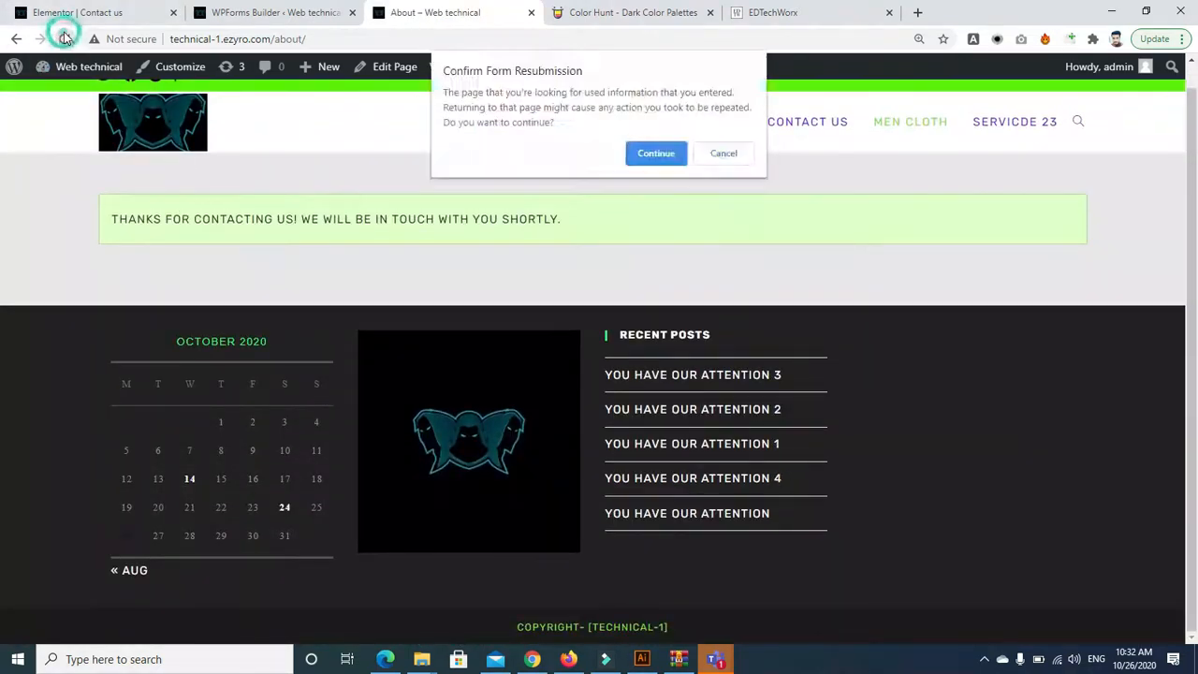
left_click(656, 152)
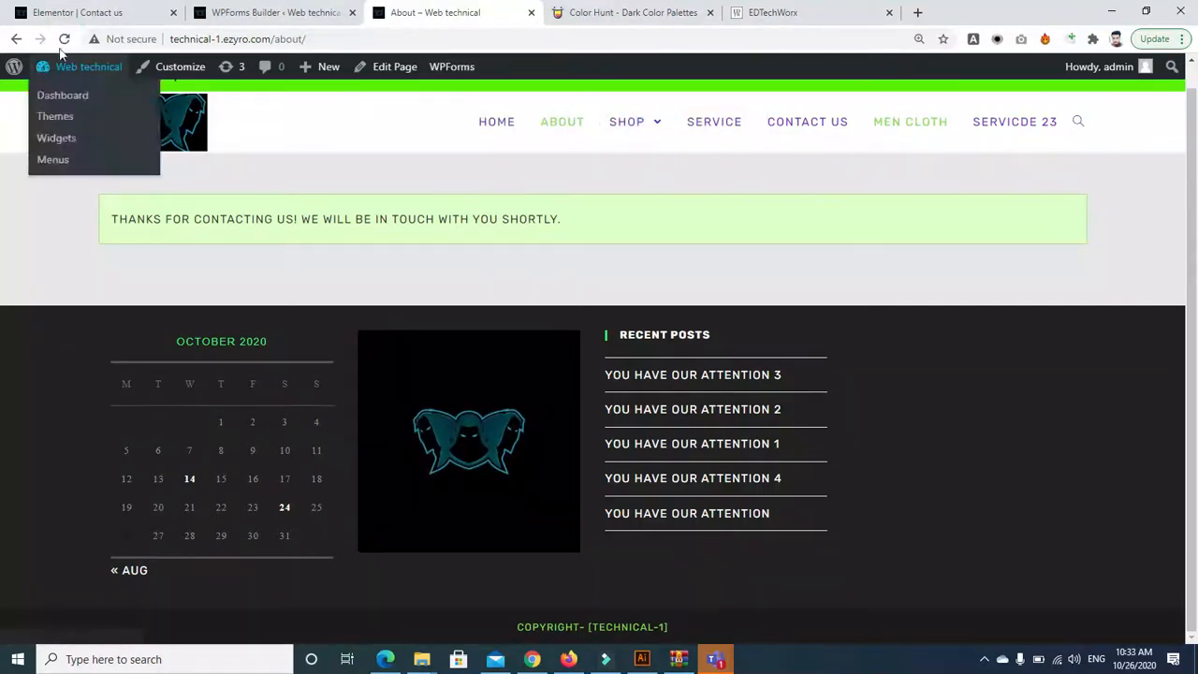
left_click(63, 38)
left_click(654, 154)
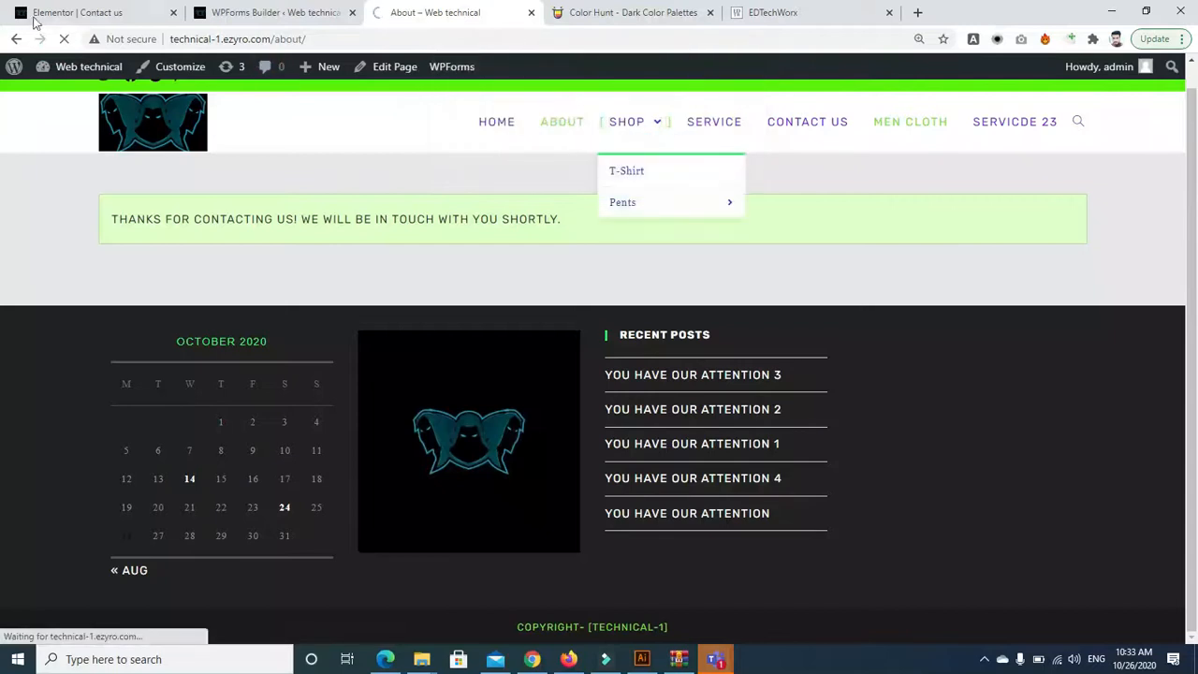
left_click(17, 40)
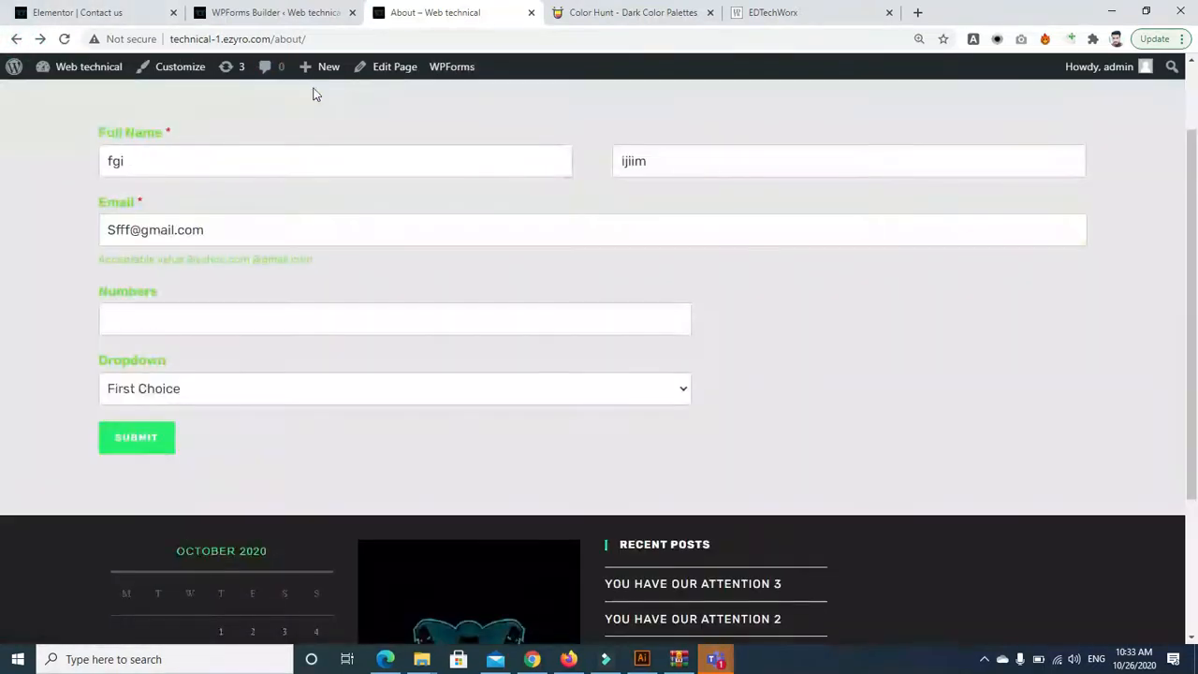
left_click(227, 222)
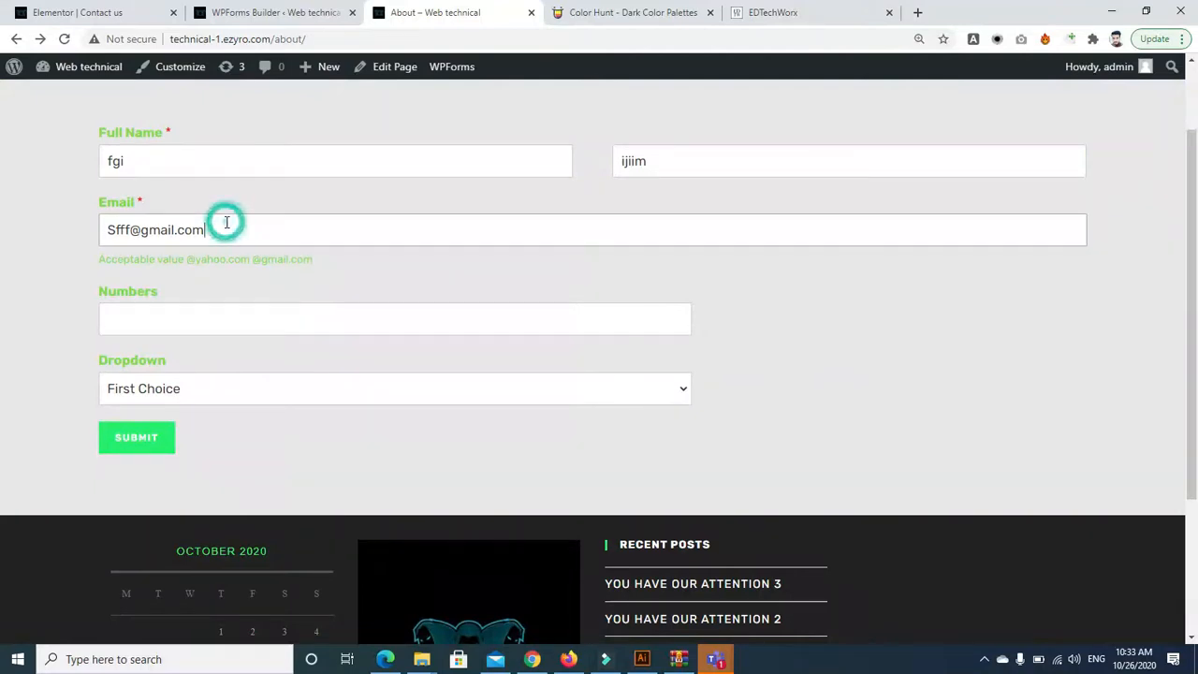
left_click(176, 231)
key("BackSpace")
key("BackSpace")
key("BackSpace")
key("BackSpace")
key("BackSpace")
type("info")
left_click(152, 437)
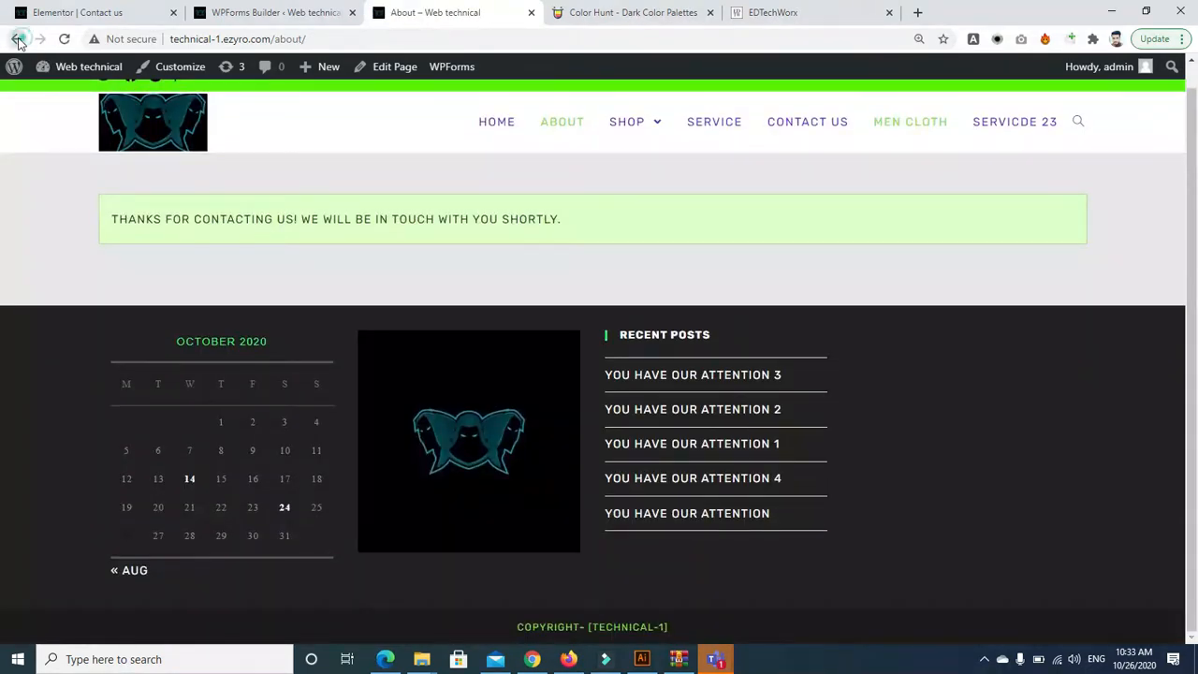
left_click(17, 40)
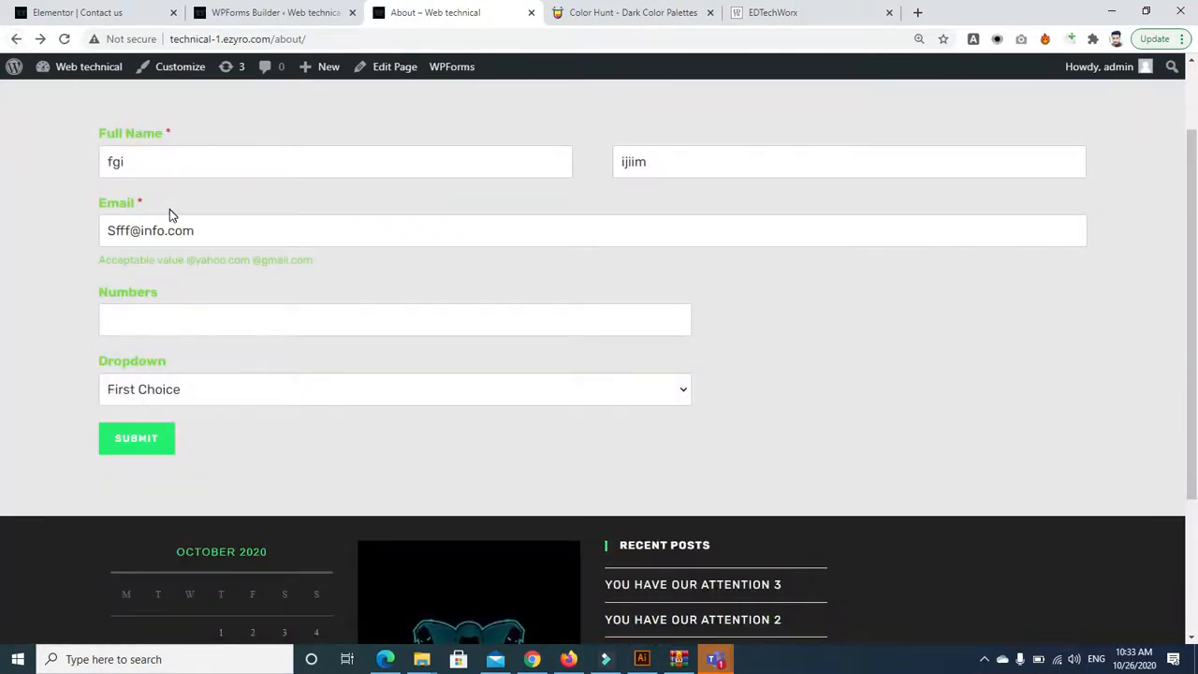
left_click(165, 229)
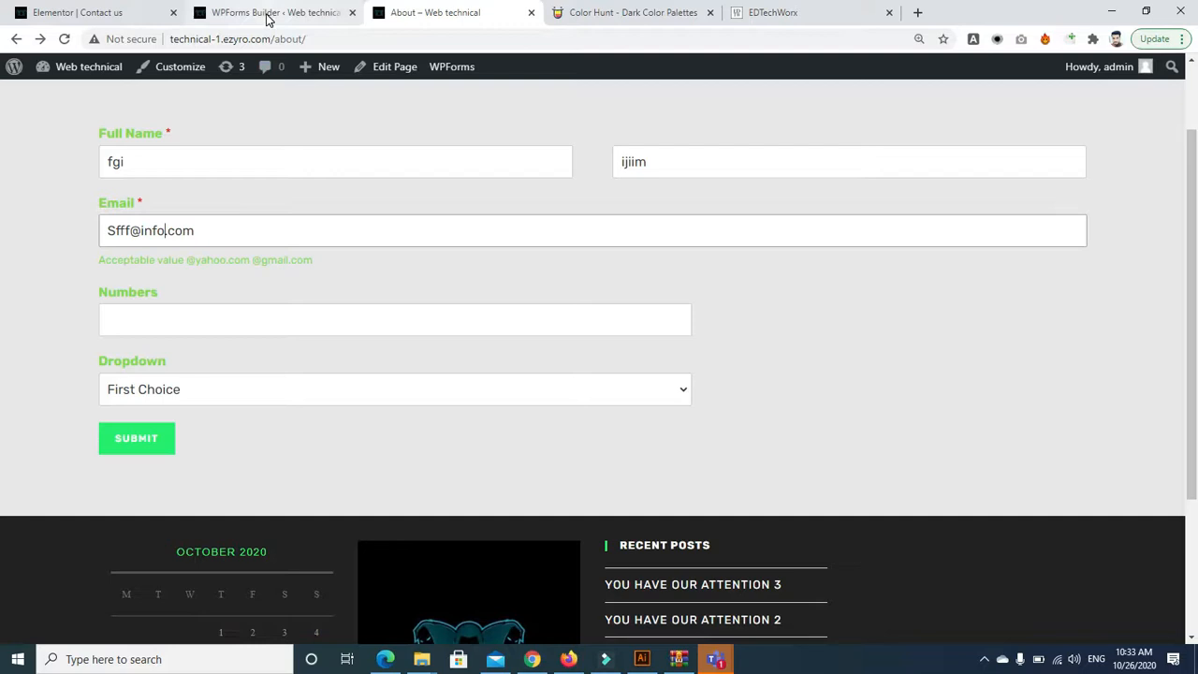
left_click(75, 10)
Back in the form builder, switch the email field to Denylist and delete its three listed domains
left_click(256, 17)
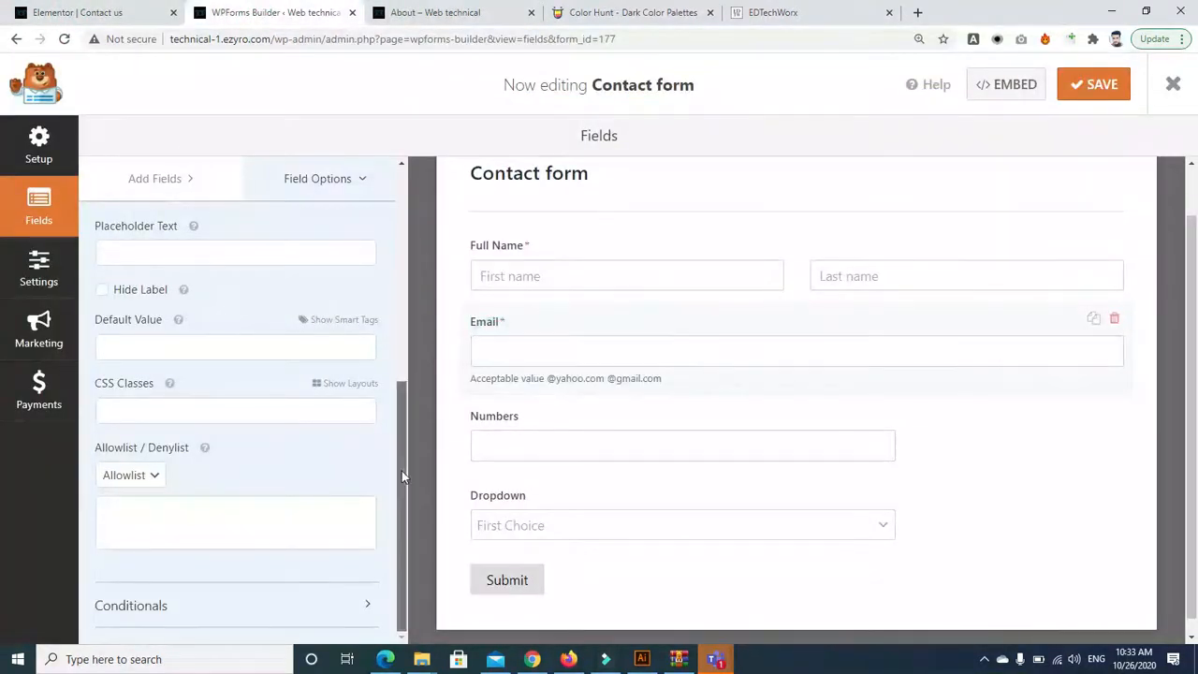
left_click(140, 480)
left_click(136, 526)
left_click_drag(185, 540, 109, 498)
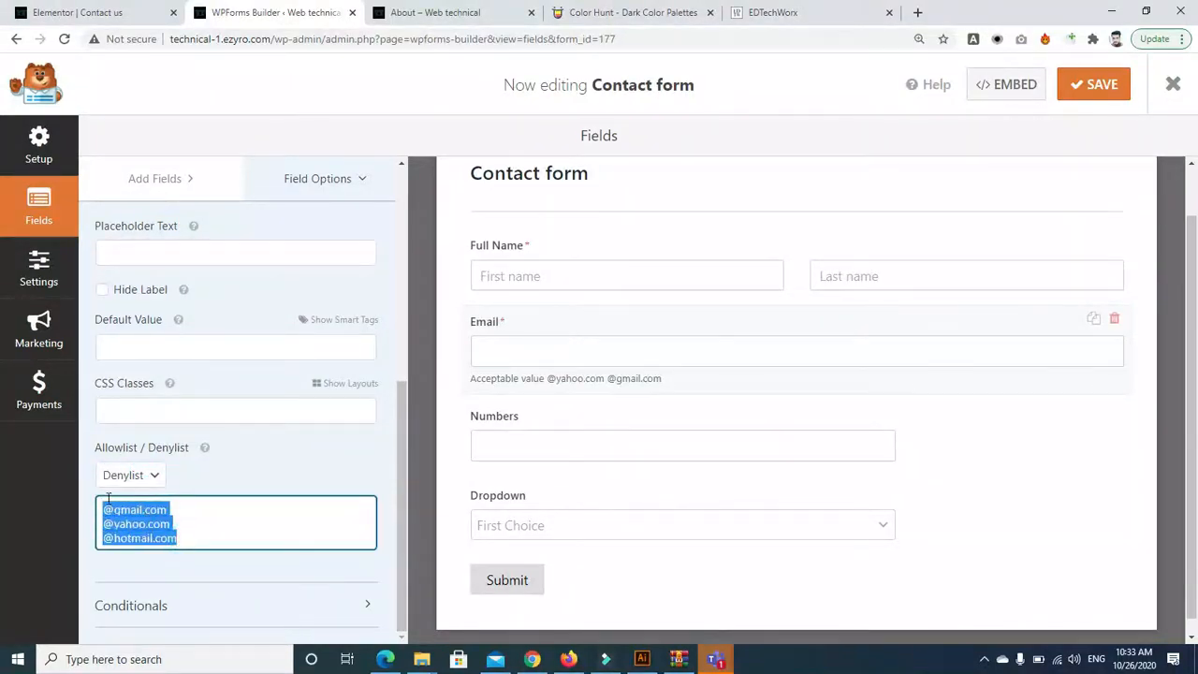
mouse_move(206, 449)
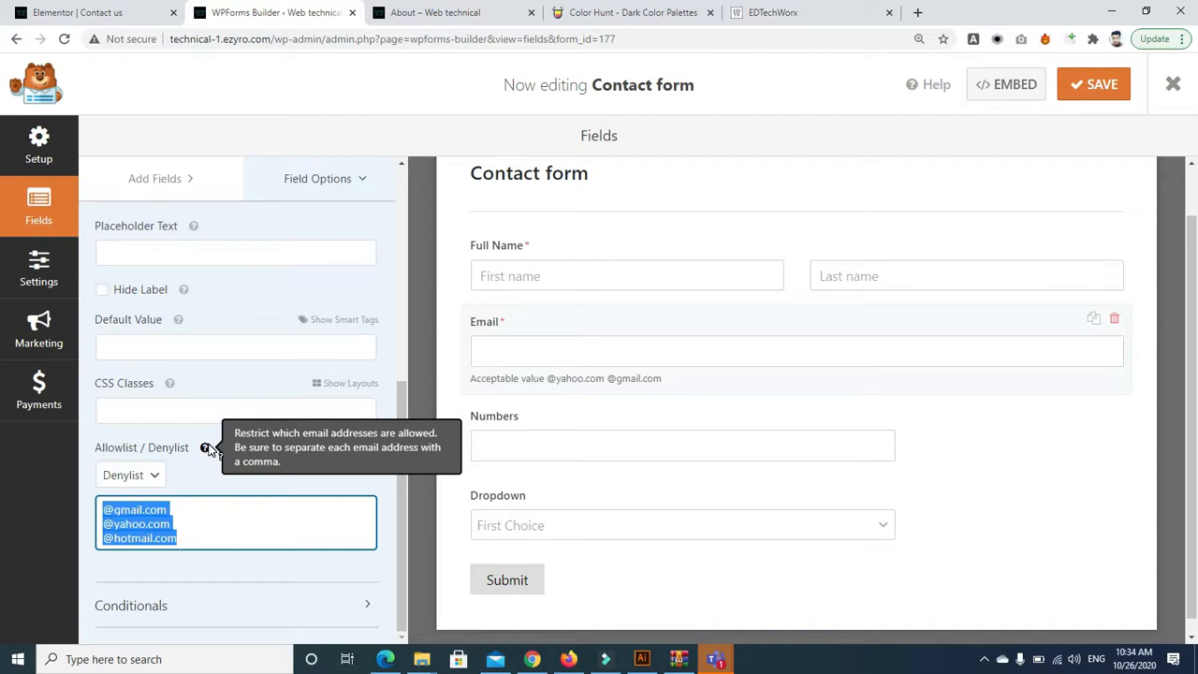
key("BackSpace")
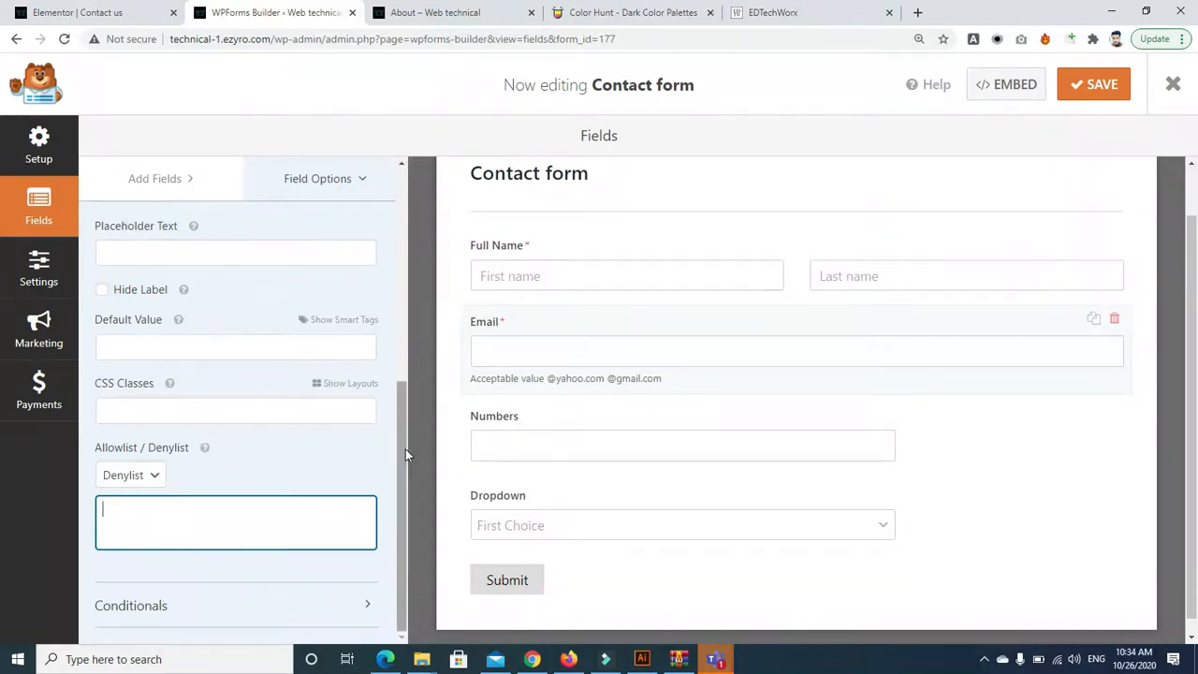
Set the email field's Allowlist / Denylist restriction to None
left_click(150, 475)
left_click(136, 495)
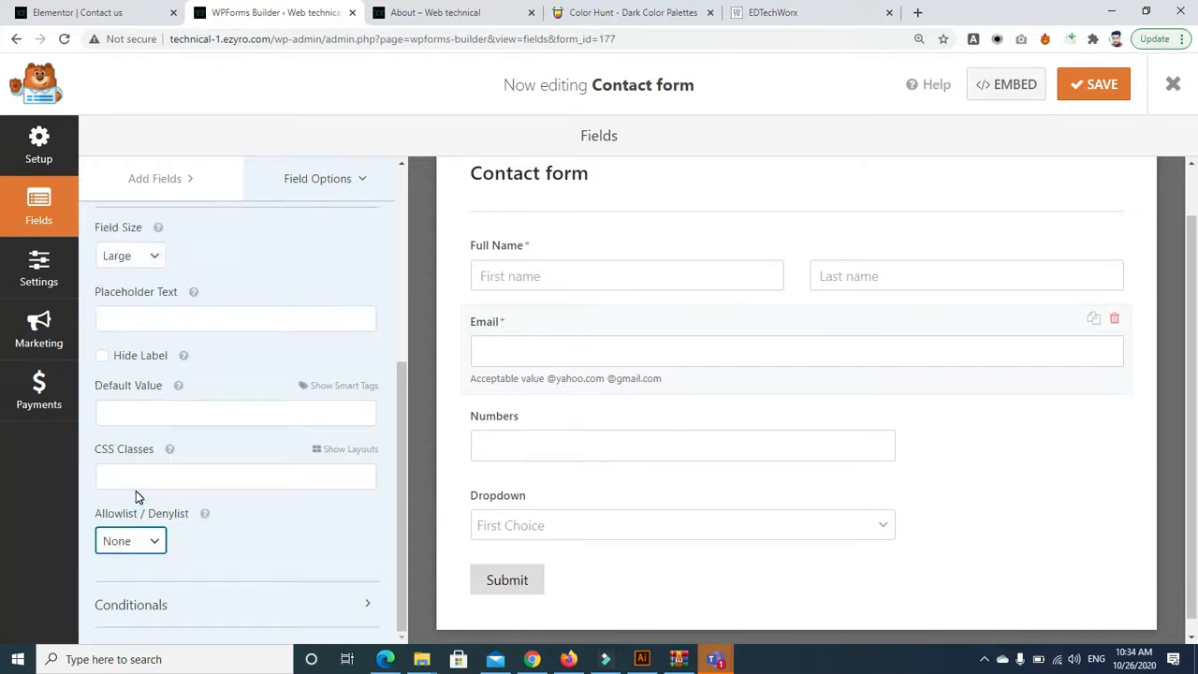
mouse_move(408, 464)
left_mouse_down()
mouse_move(413, 370)
mouse_move(411, 444)
left_mouse_up()
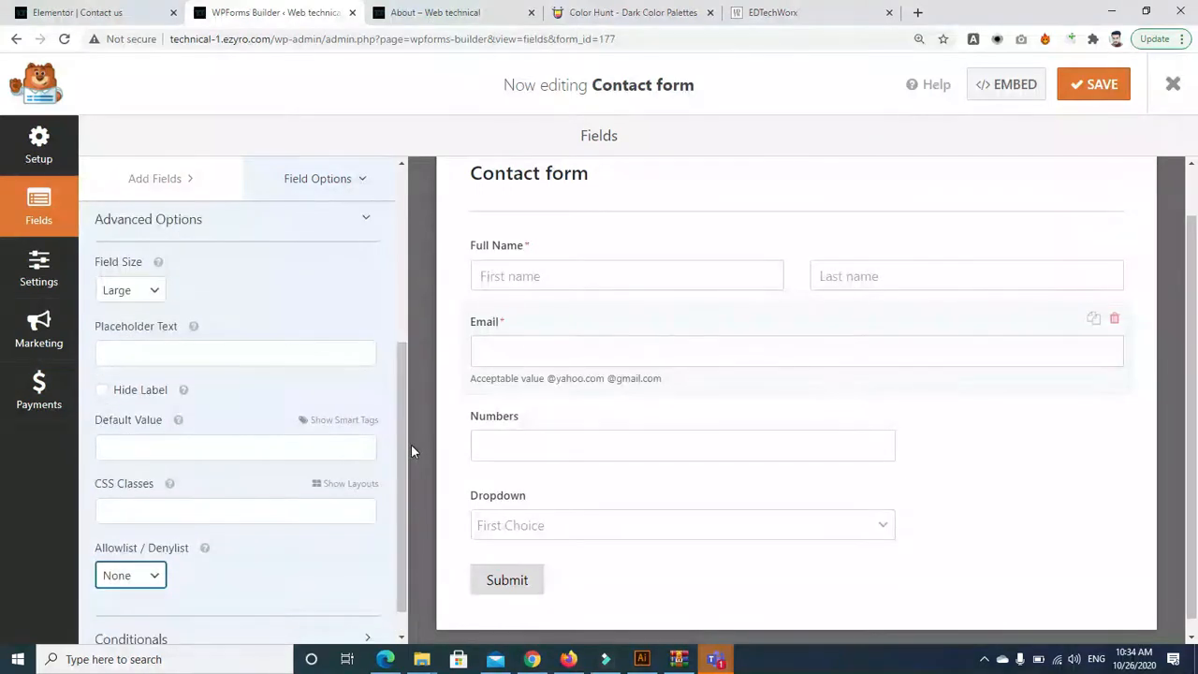
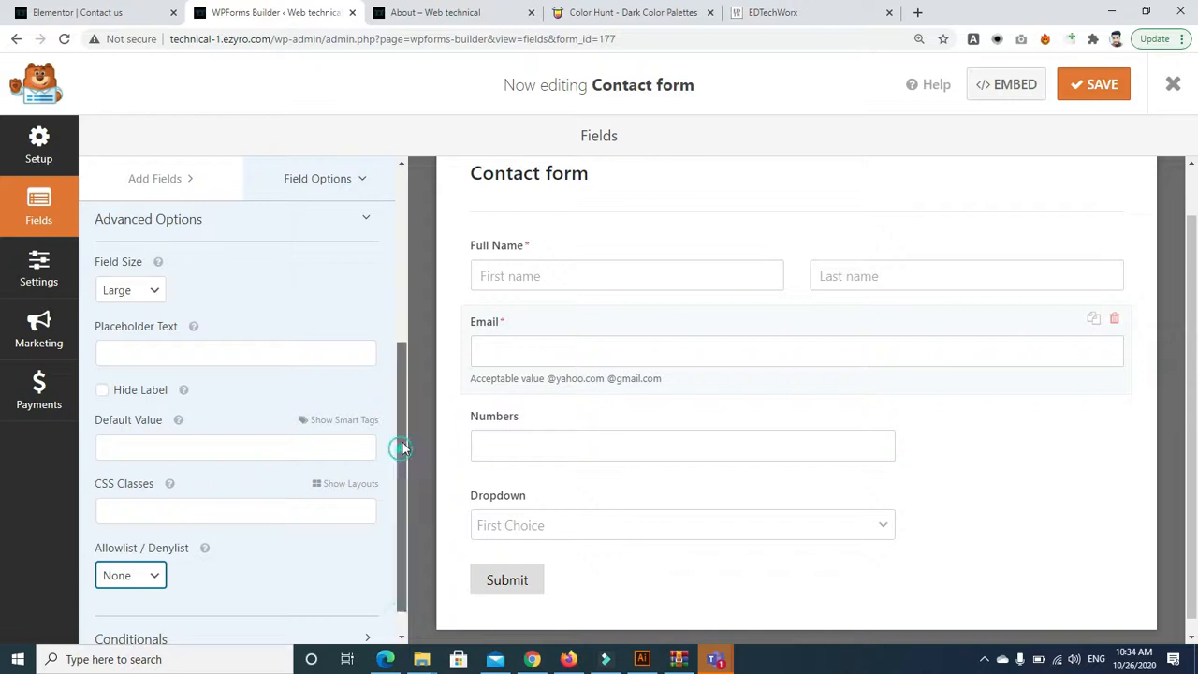
Leave the Email field with no allowlist or denylist, then reload the live About page
scroll(374, 500, "down", 1)
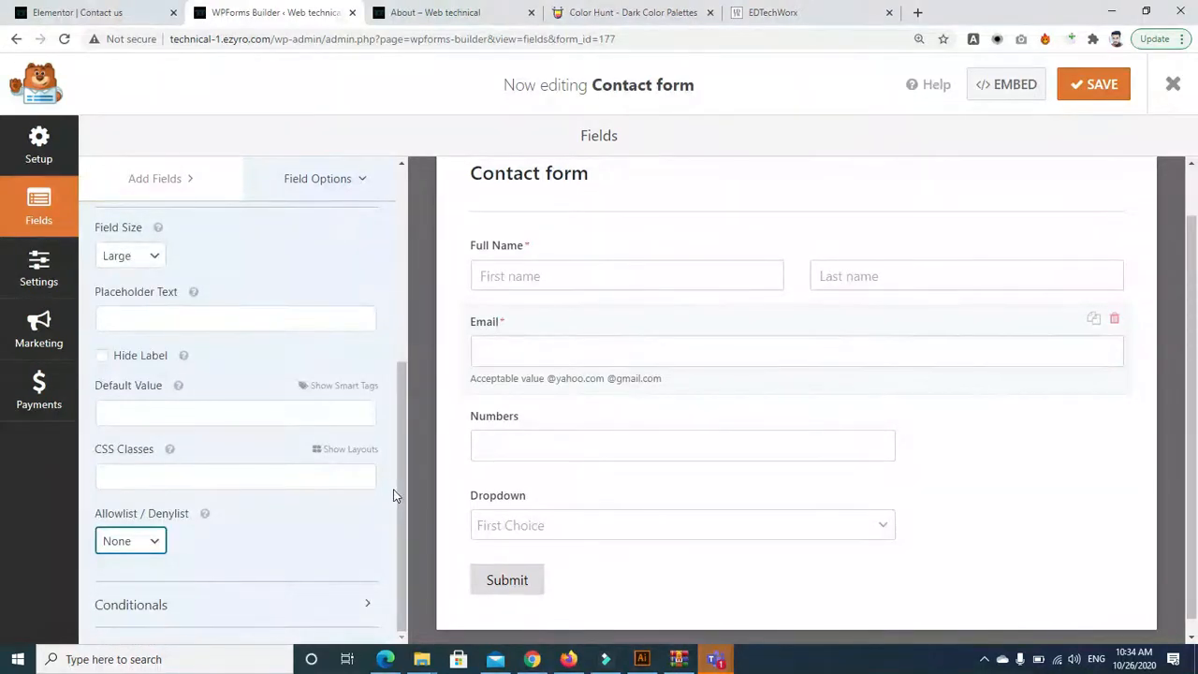
left_click(126, 543)
left_click(134, 554)
left_click(450, 15)
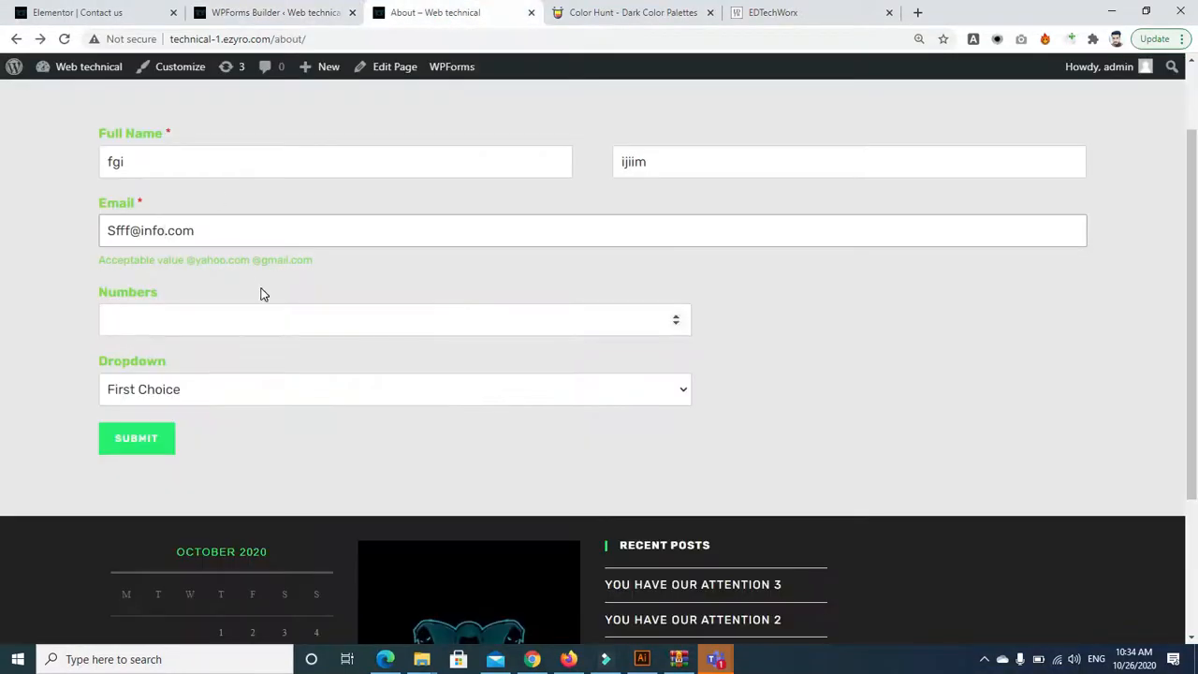
left_click(197, 40)
key("Return")
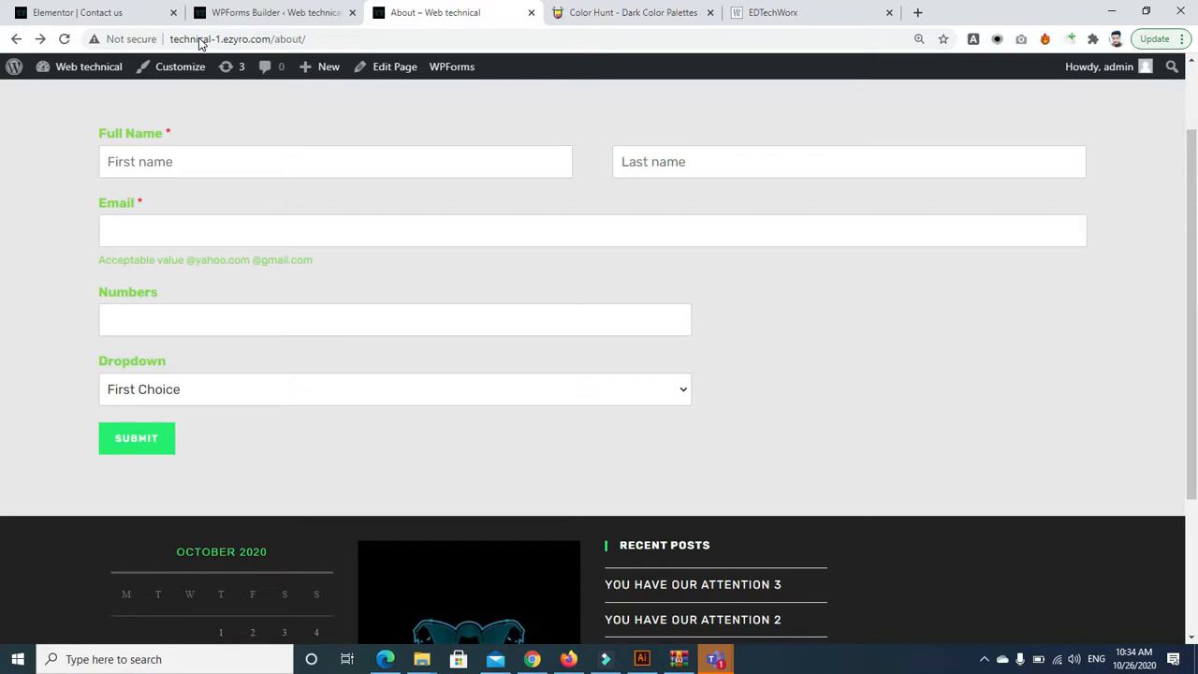
Drag an Address field from Fancy Fields into the form between Email and Numbers
left_click(261, 13)
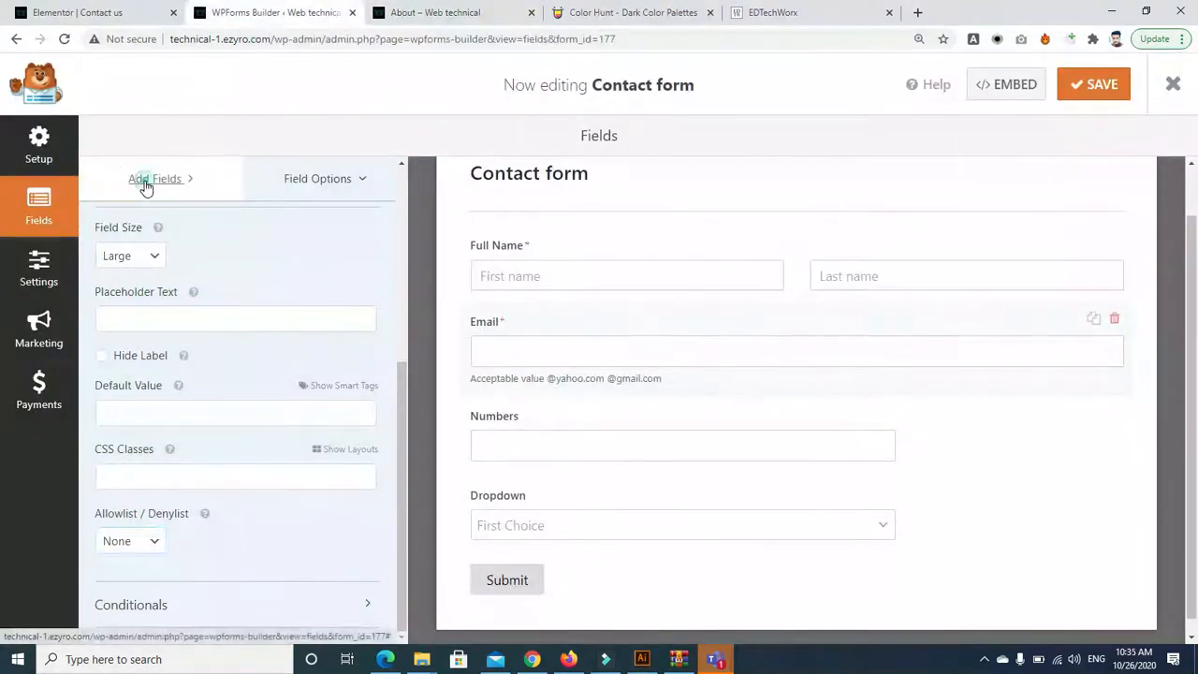
left_click(154, 179)
left_click_drag(404, 335, 400, 193)
left_click_drag(401, 262, 401, 380)
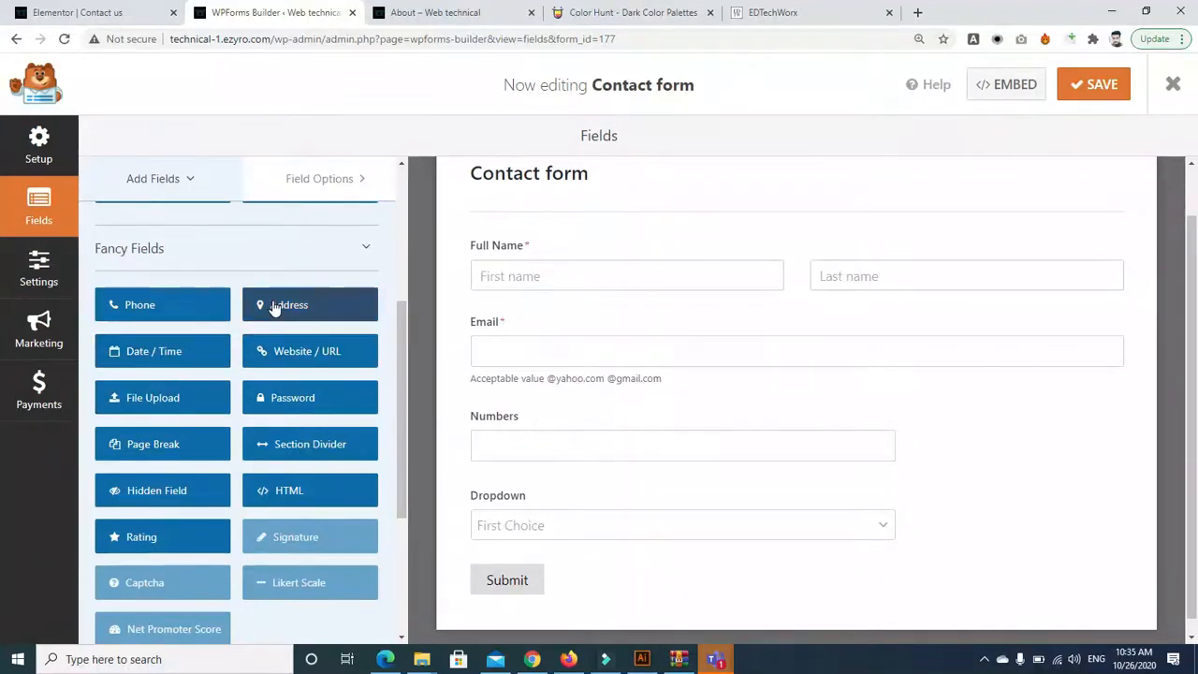
left_click_drag(321, 307, 540, 418)
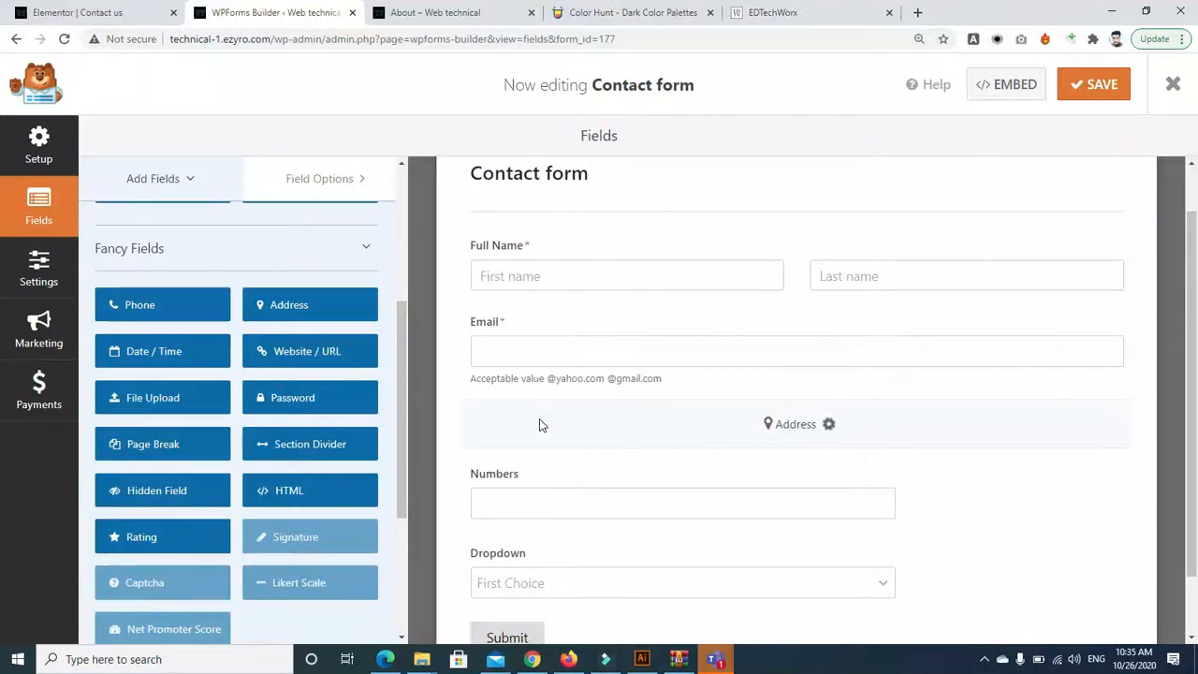
scroll(1046, 305, "down", 2)
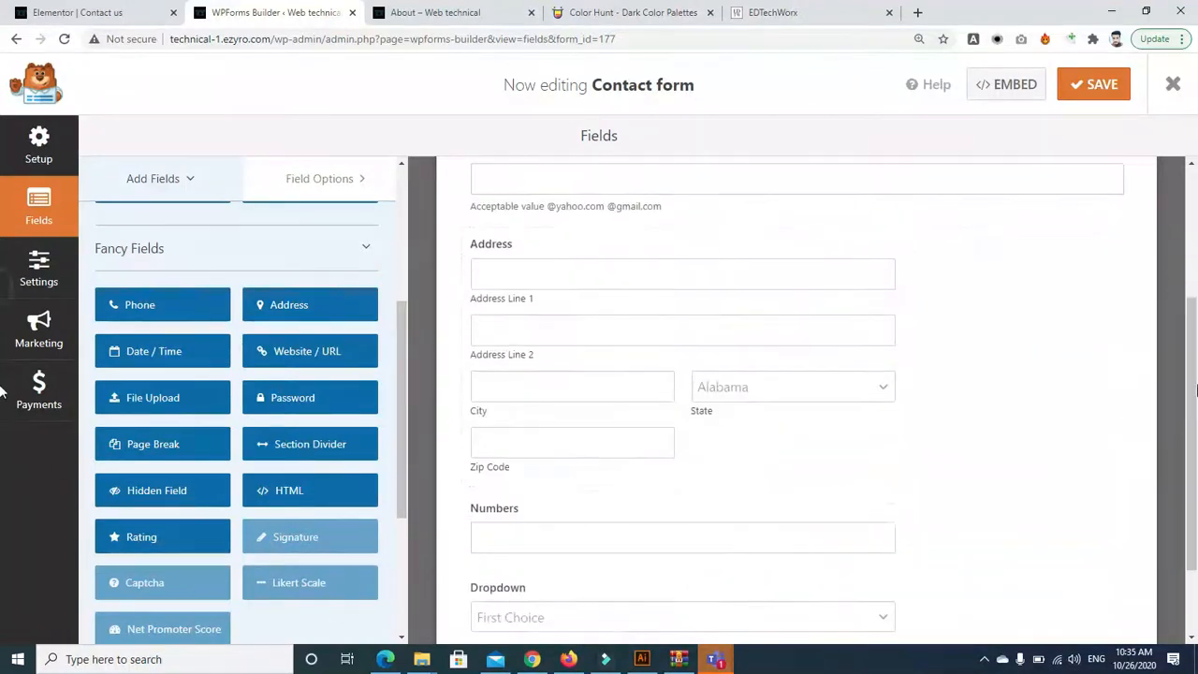
Inspect the new Address field's settings, expanding its Advanced Options
left_click(529, 275)
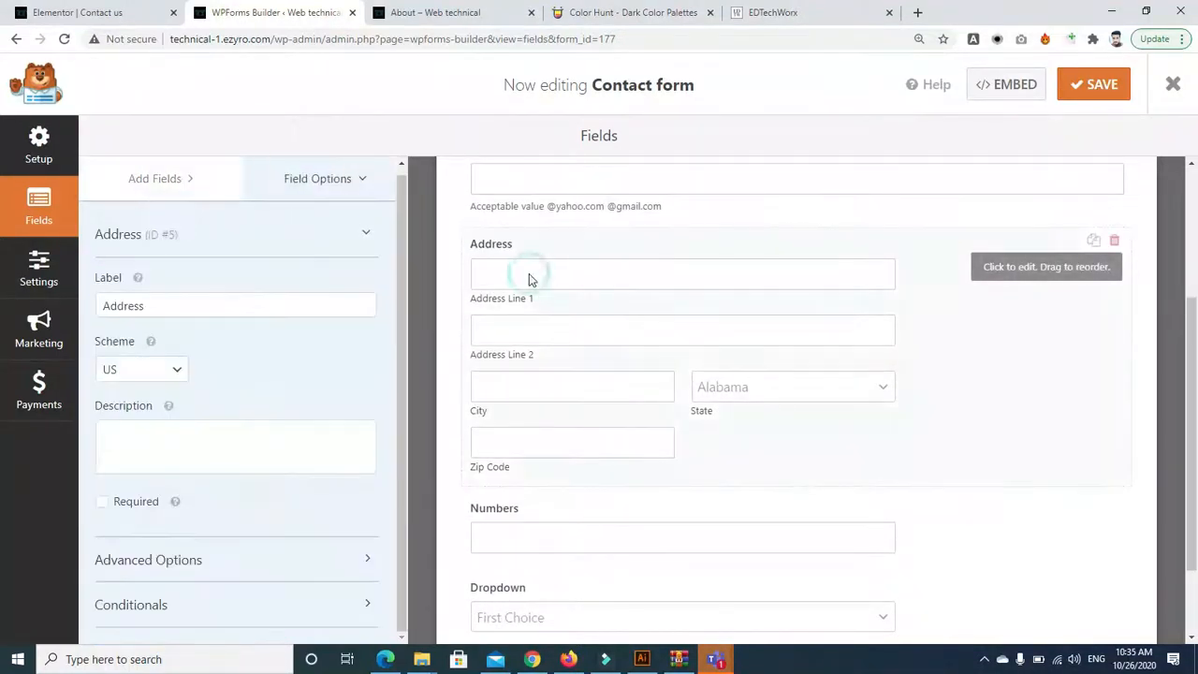
left_click(402, 339)
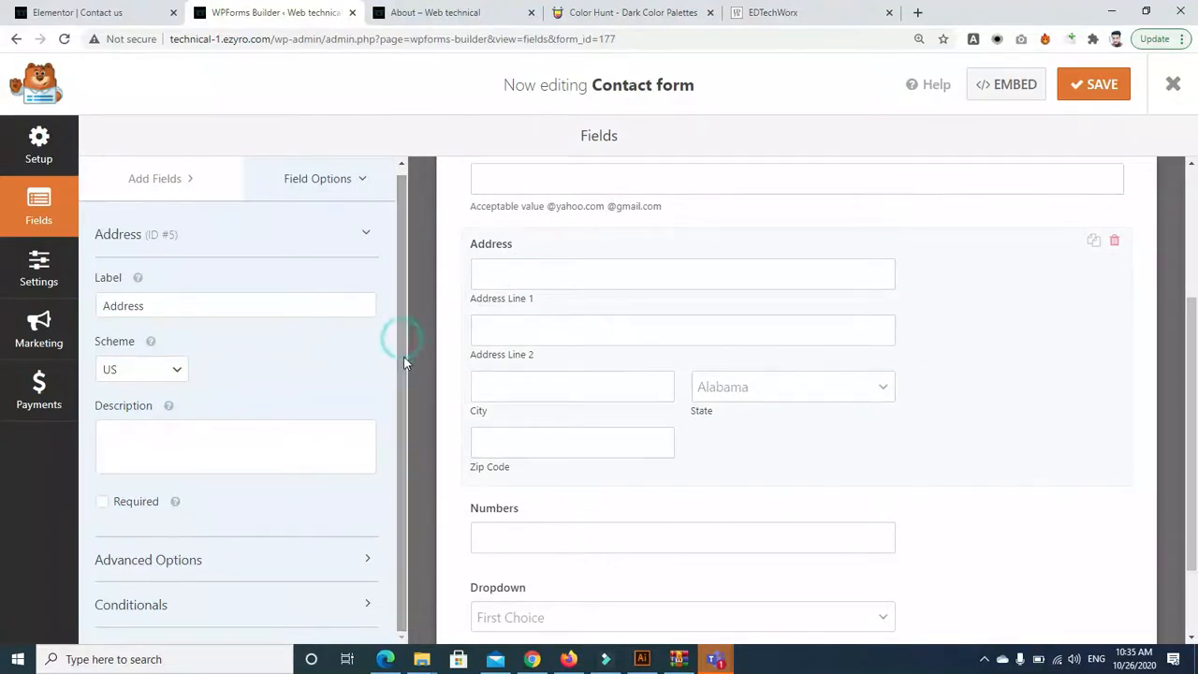
left_click(875, 388)
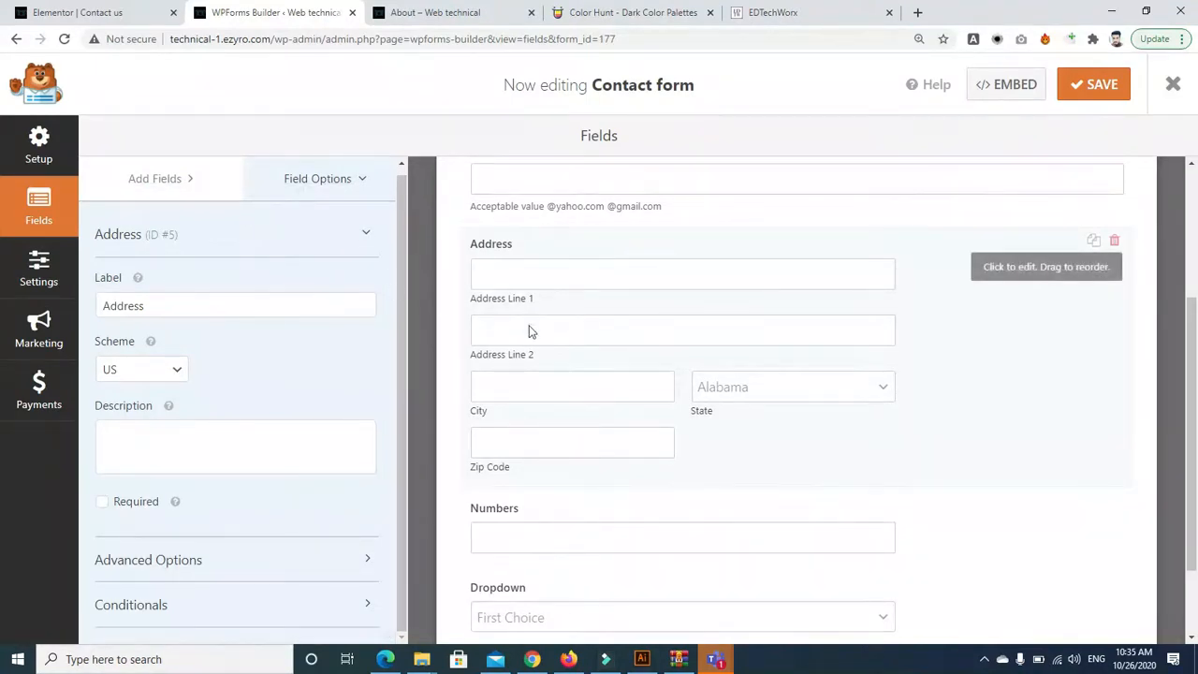
left_click(522, 277)
left_click(221, 558)
left_click_drag(404, 338, 401, 595)
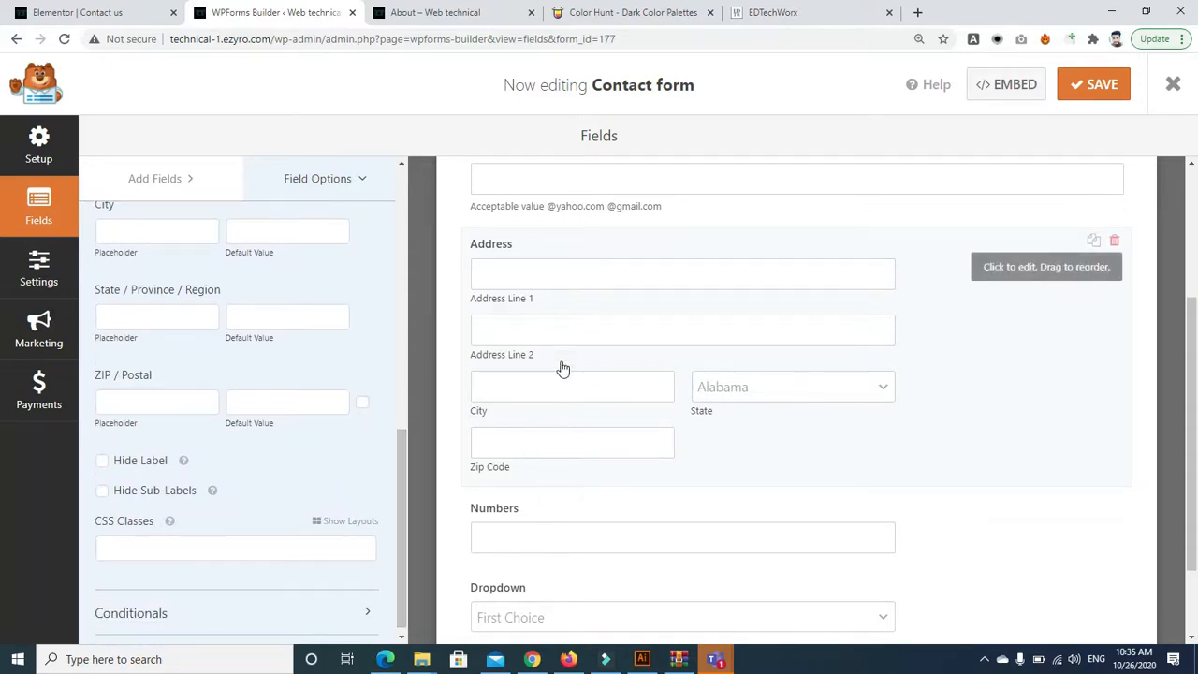
scroll(409, 450, "up", 4)
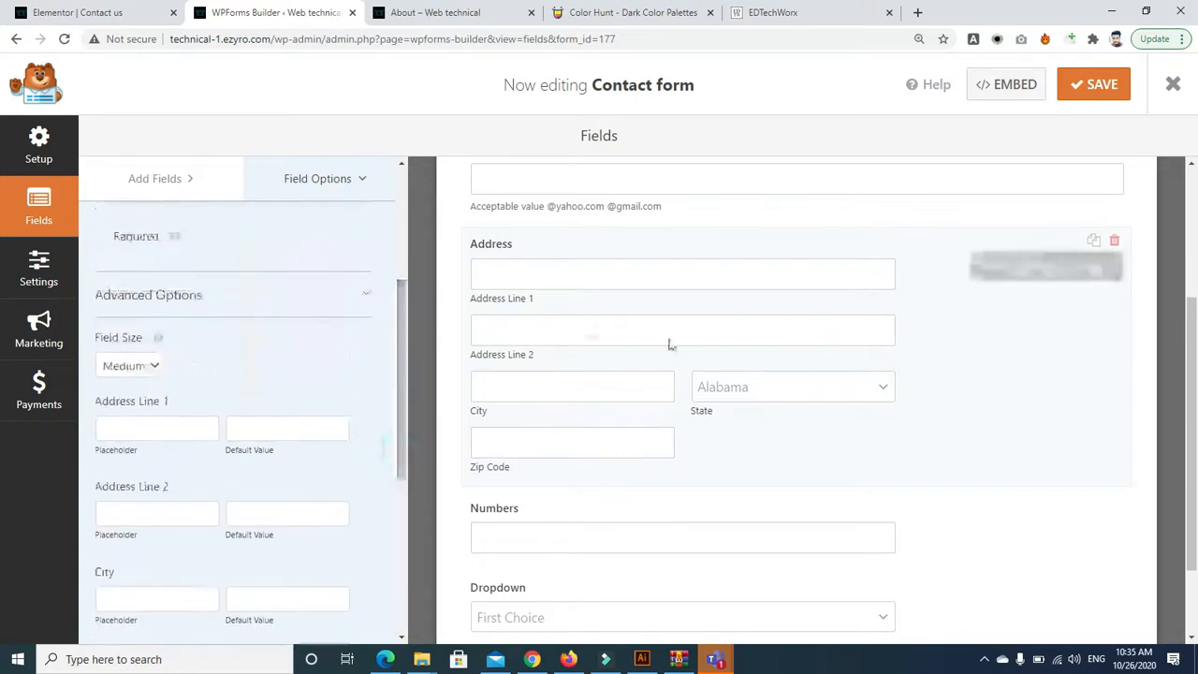
Save the Contact form, check the About page, and return to the Add Fields list
left_click(1087, 87)
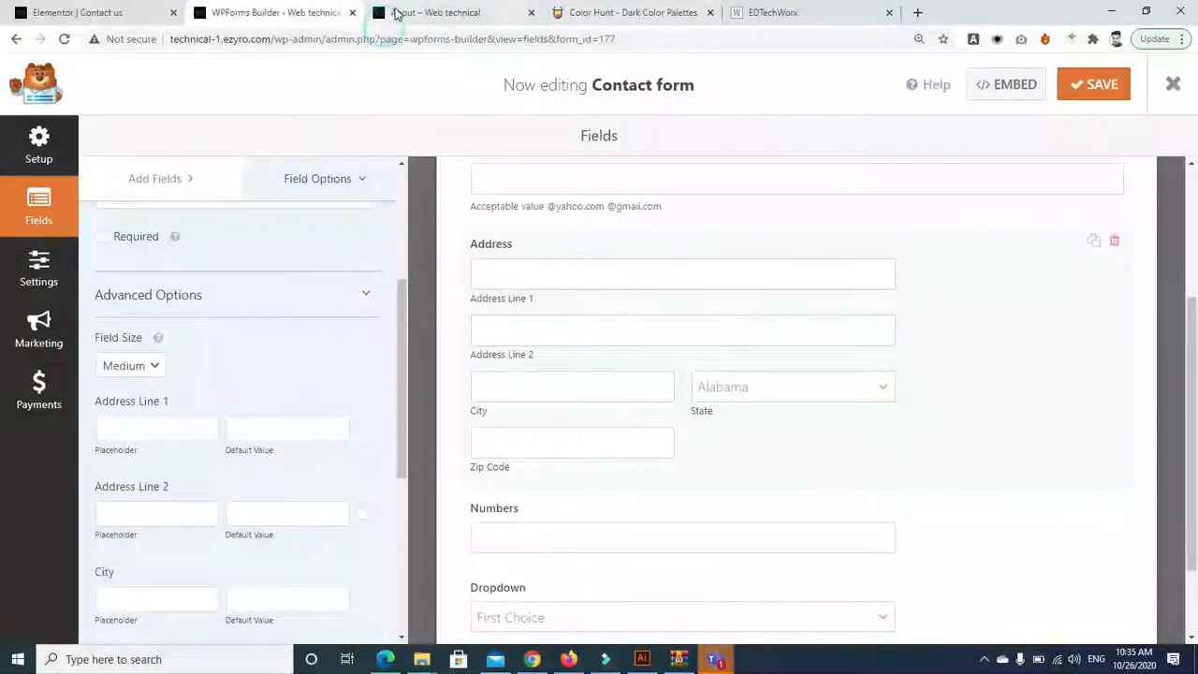
left_click(393, 13)
left_click(281, 12)
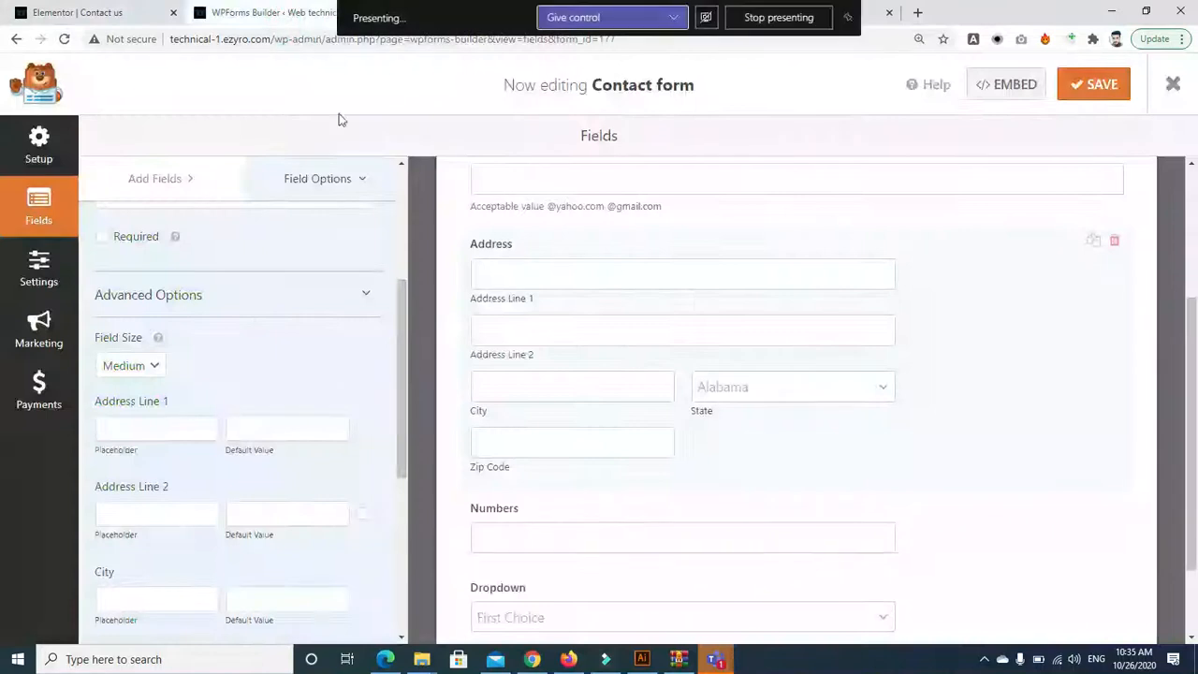
left_click(275, 185)
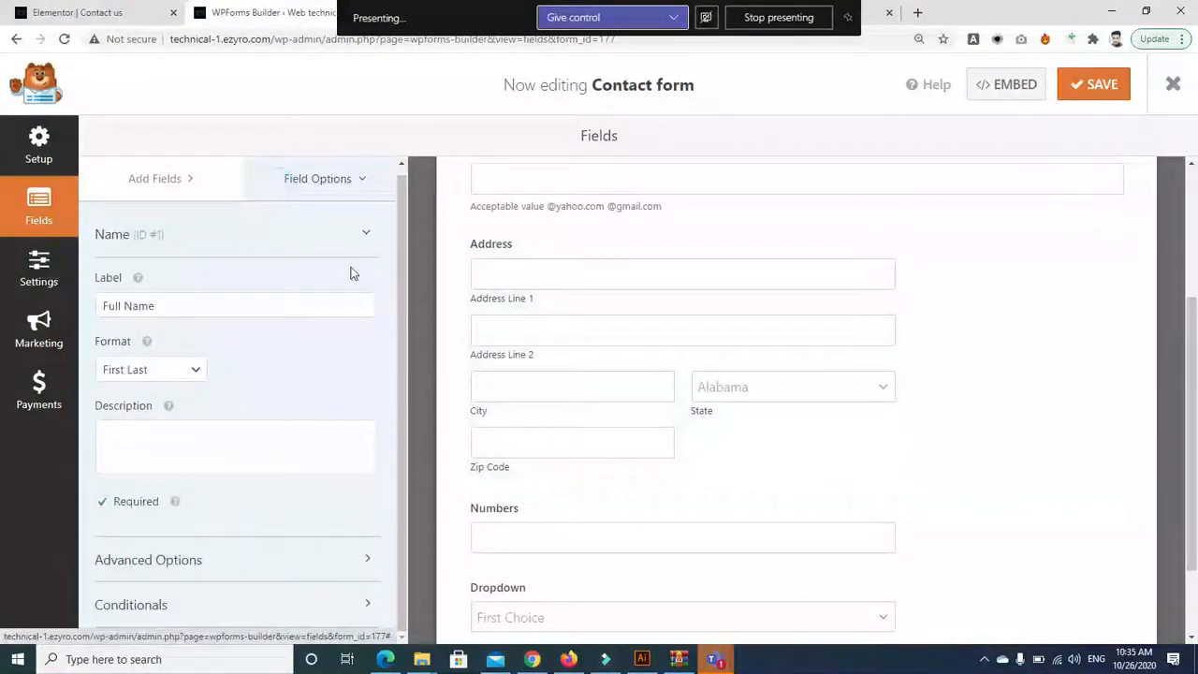
left_click(186, 174)
left_click_drag(404, 261, 392, 431)
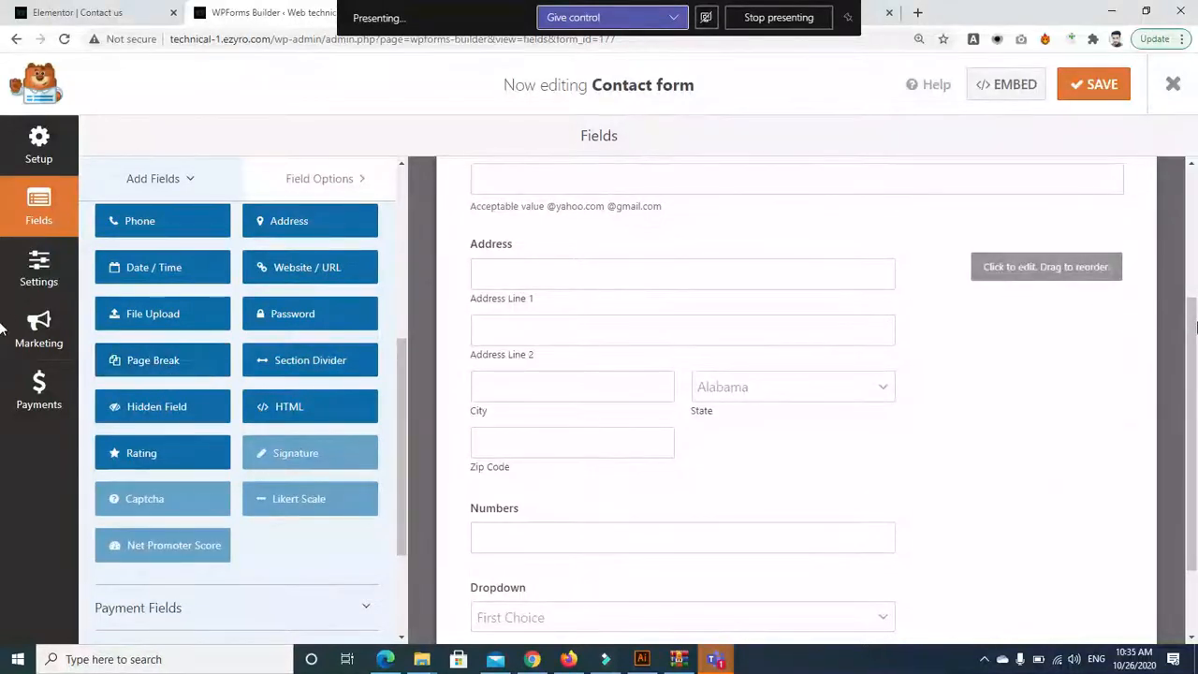
scroll(1192, 415, "down", 2)
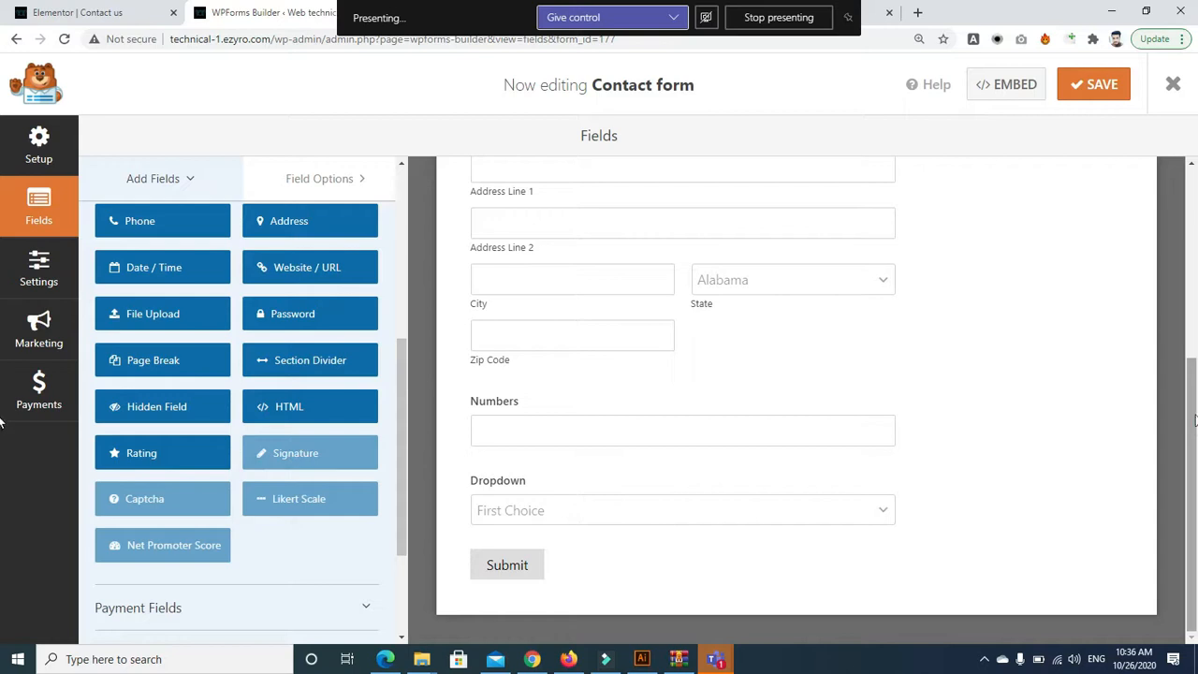
scroll(1194, 421, "up", 1)
Place Section Dividers before the Address field and above Full Name
left_click(302, 362)
left_click_drag(315, 368, 510, 402)
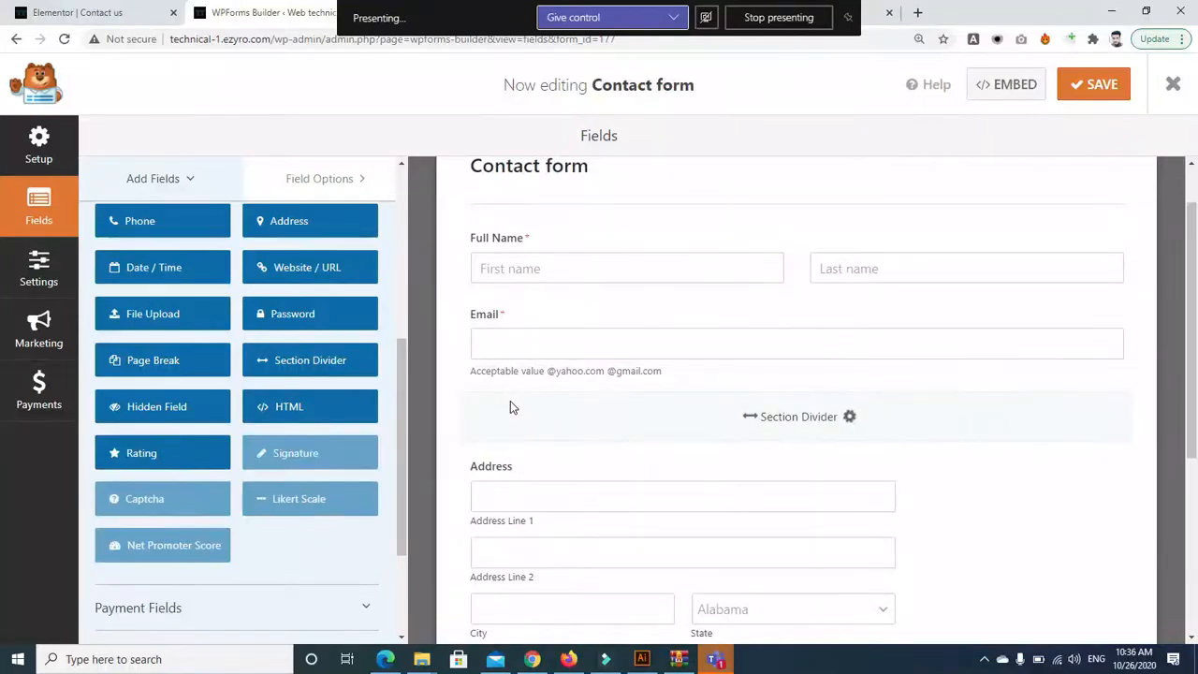
left_click_drag(1195, 321, 764, 351)
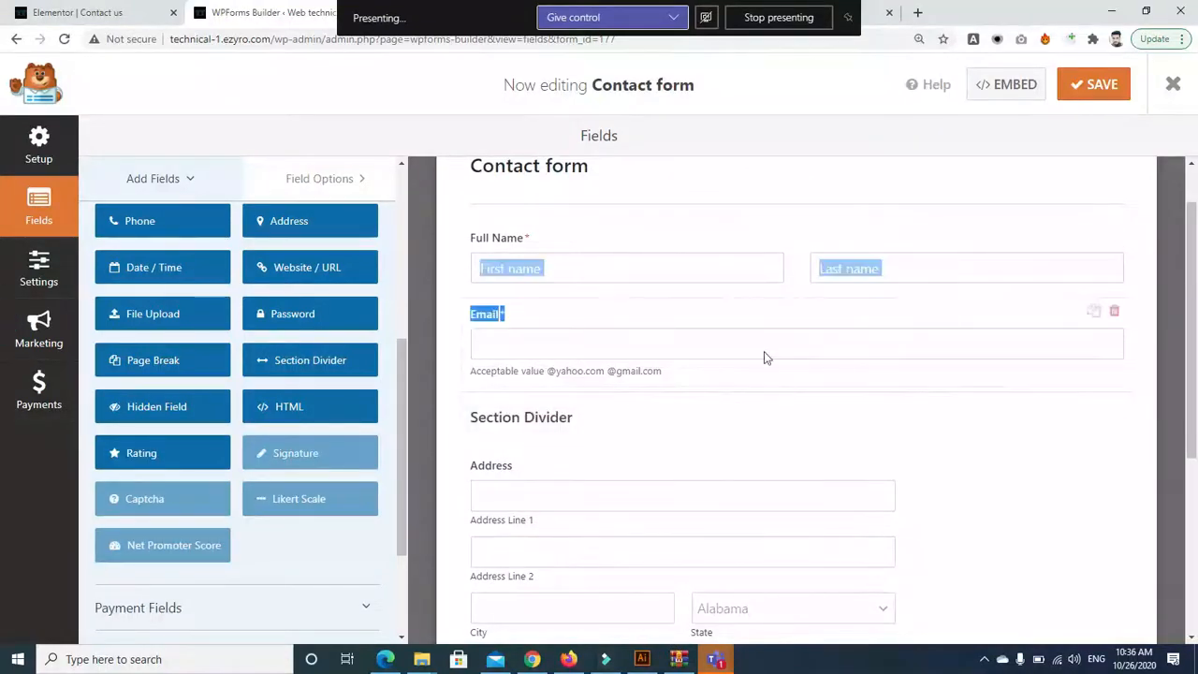
left_click_drag(532, 222, 514, 225)
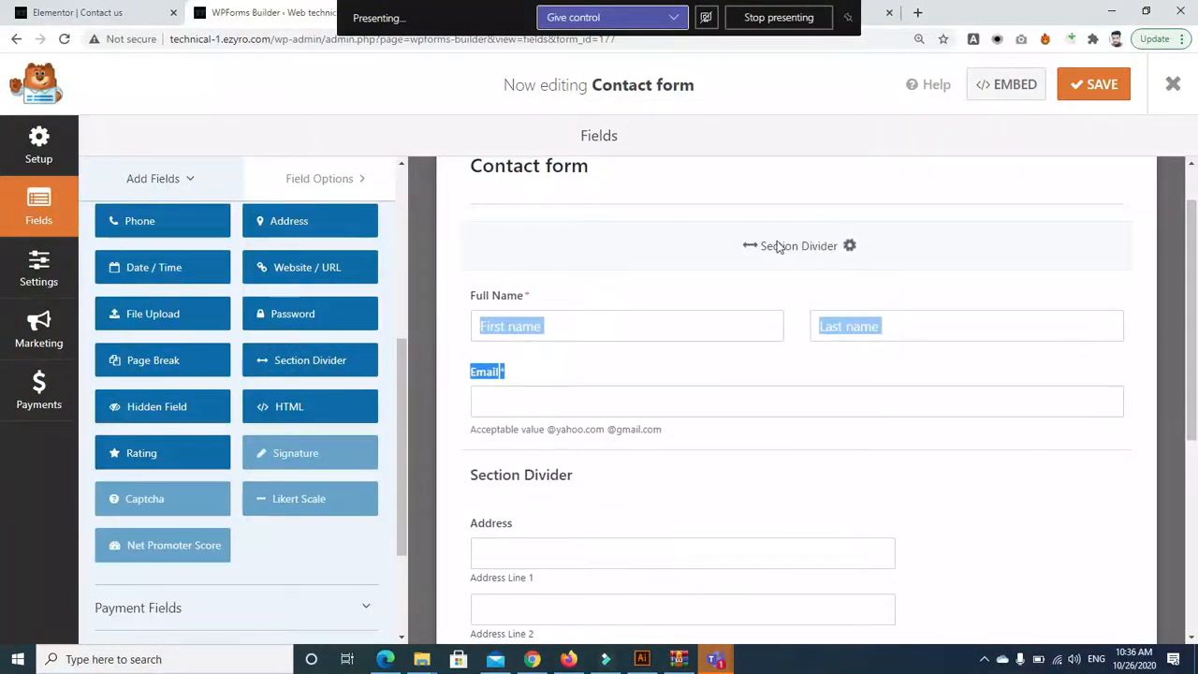
Label the top divider 'NAMe Section' with the description 'ANme roll'
left_click(805, 250)
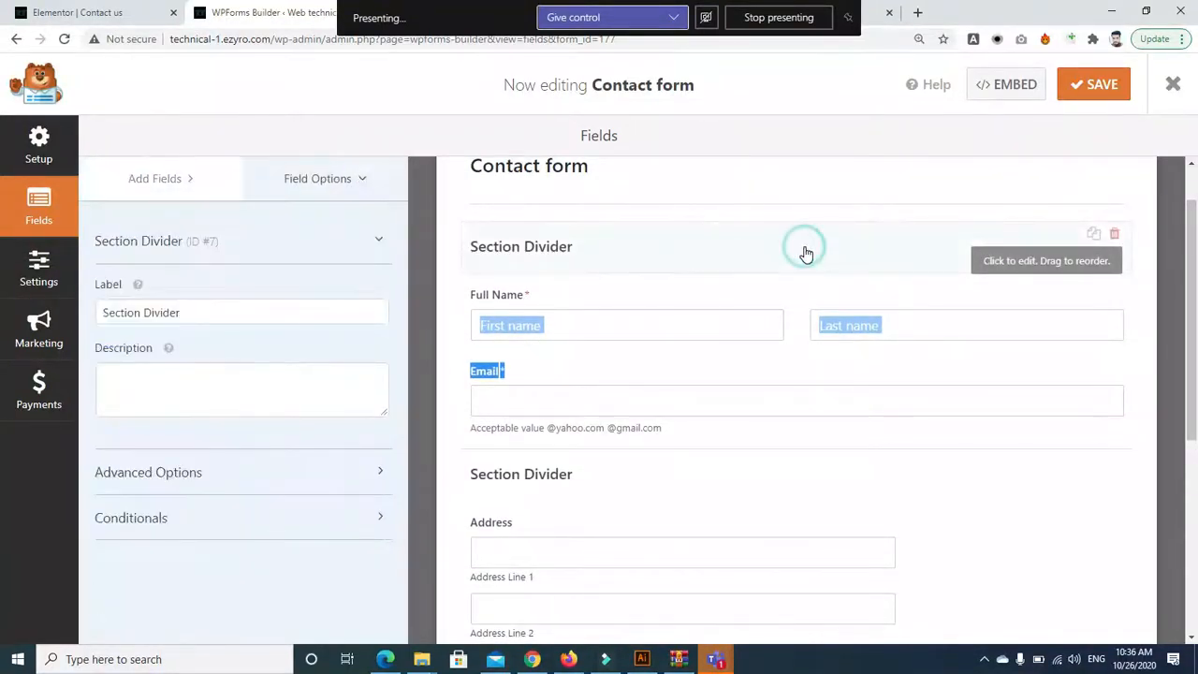
triple_click(256, 308)
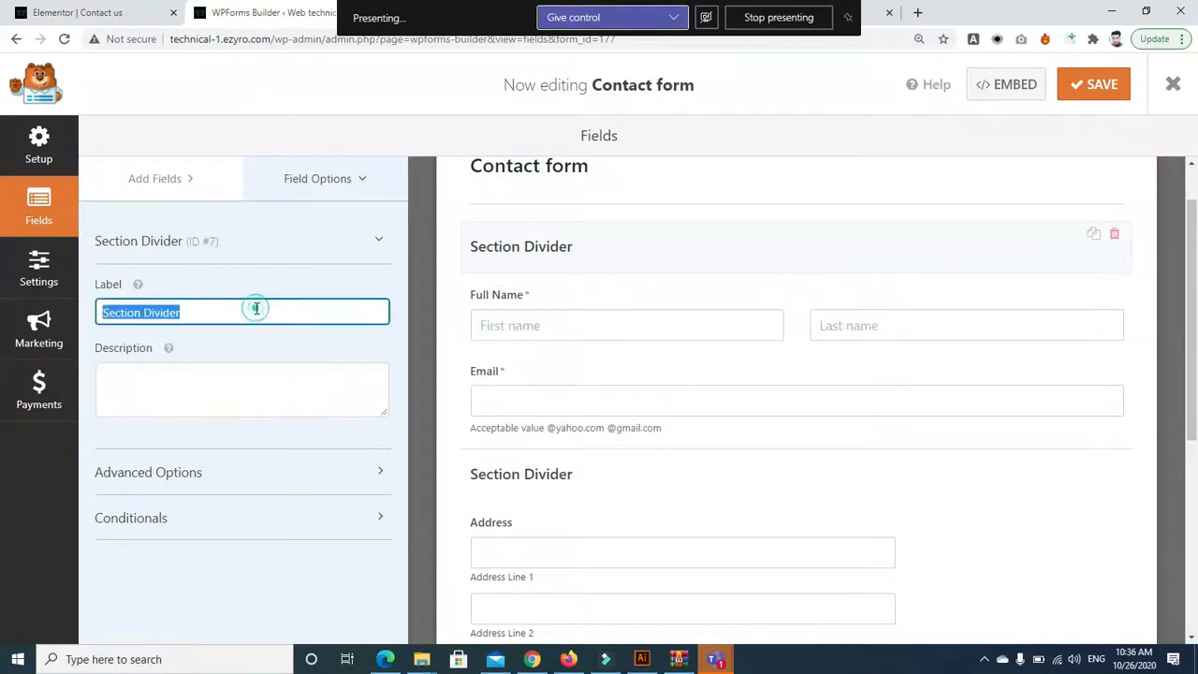
key("BackSpace")
type("NAMe Section")
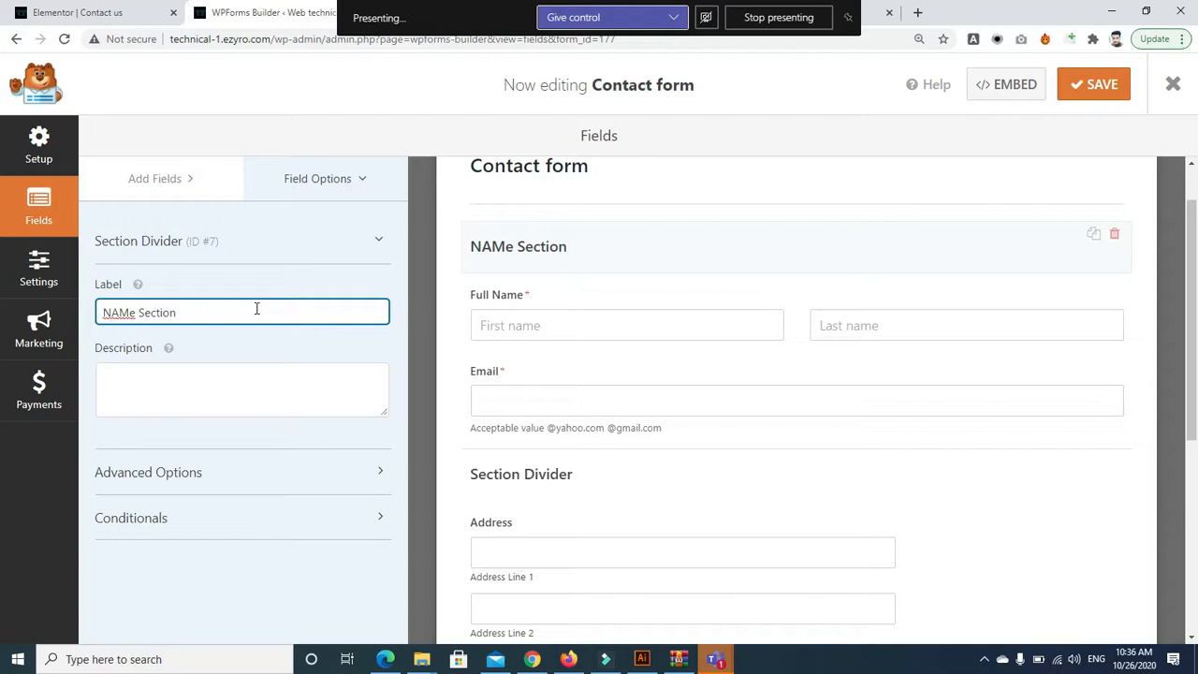
left_click(236, 394)
type("Anme")
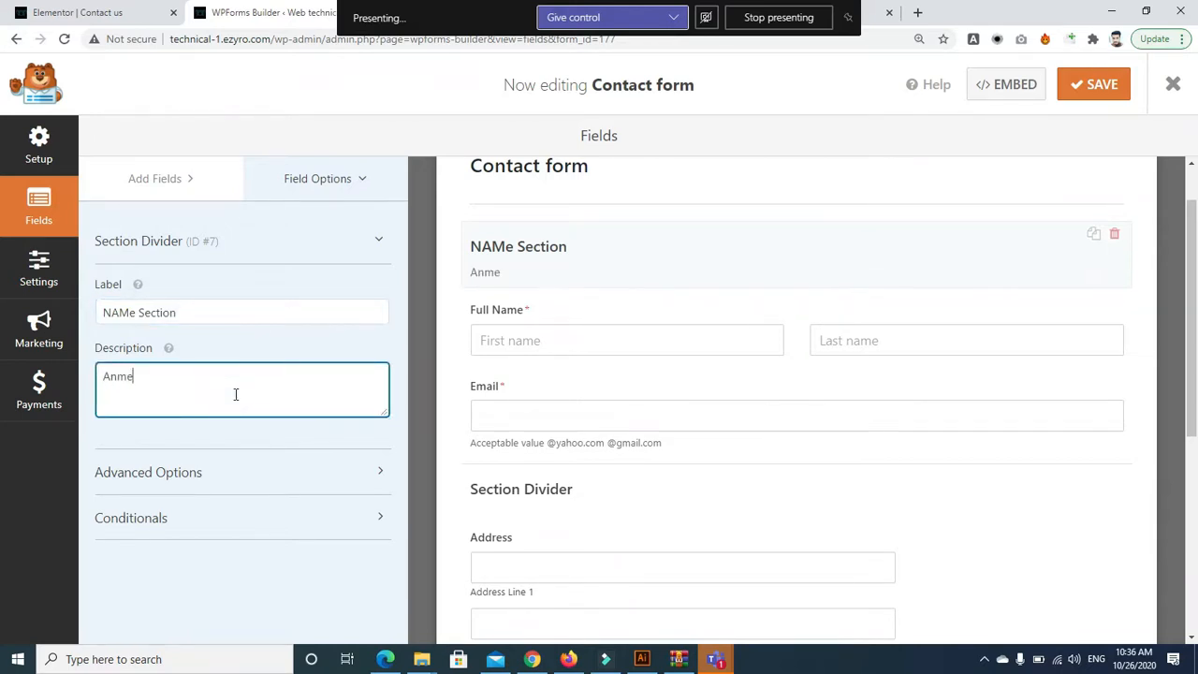
key("BackSpace")
key("BackSpace")
type("ANm")
left_click_drag(1195, 350, 1196, 420)
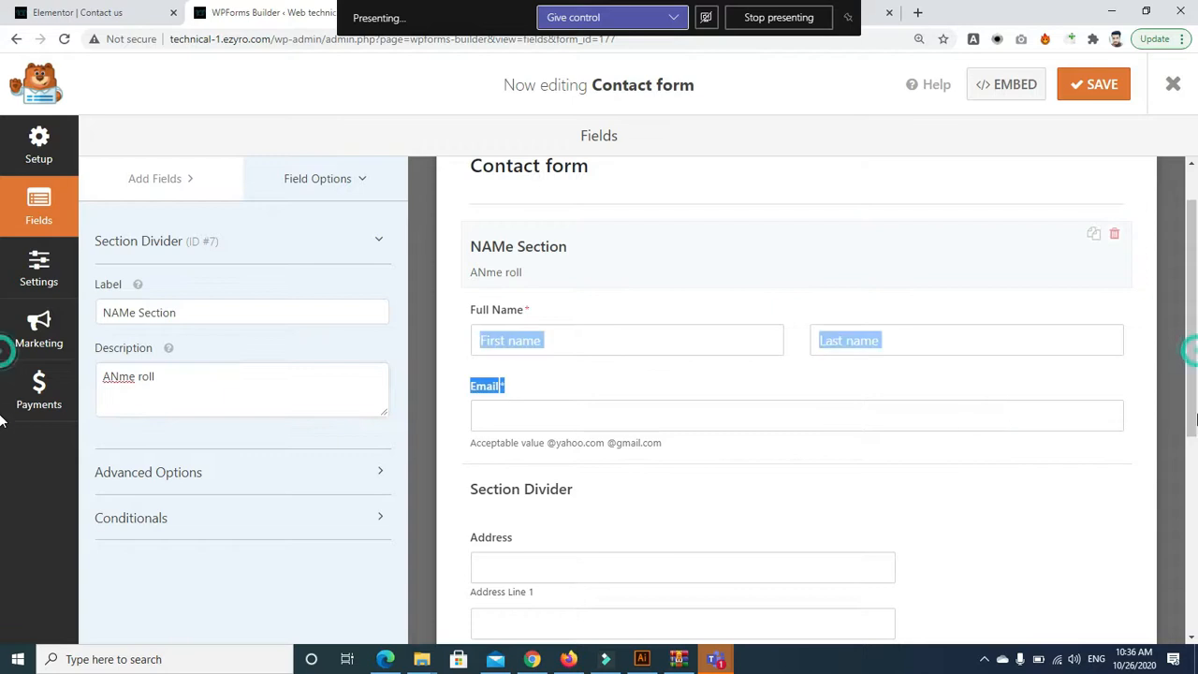
left_click_drag(1193, 378, 1192, 447)
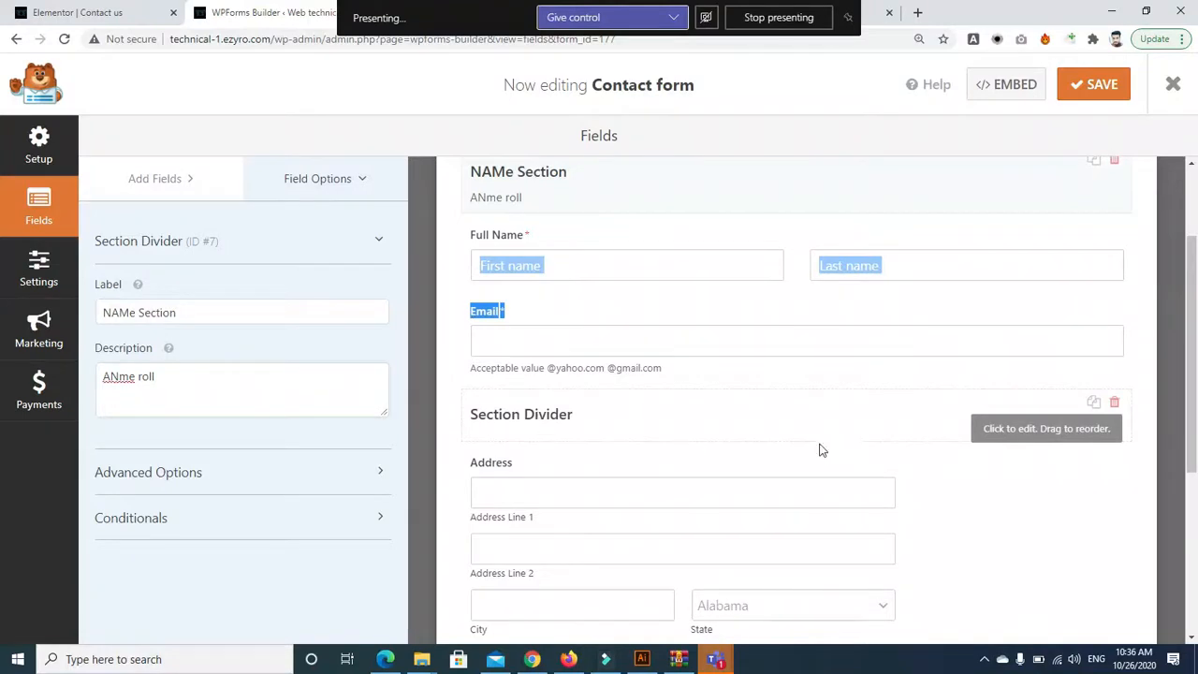
Relabel the divider before the Address field as 'Address'
left_click(785, 406)
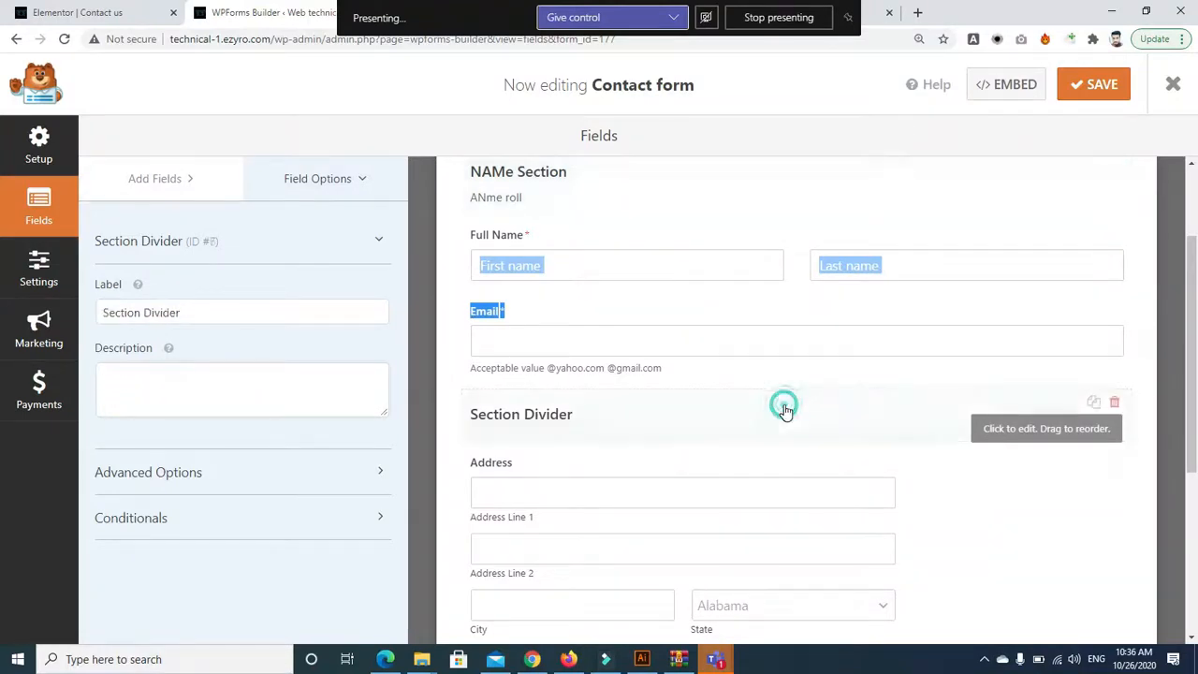
double_click(191, 312)
key("BackSpace")
key("BackSpace")
key("BackSpace")
key("BackSpace")
key("BackSpace")
key("BackSpace")
key("BackSpace")
key("BackSpace")
key("BackSpace")
type("Address")
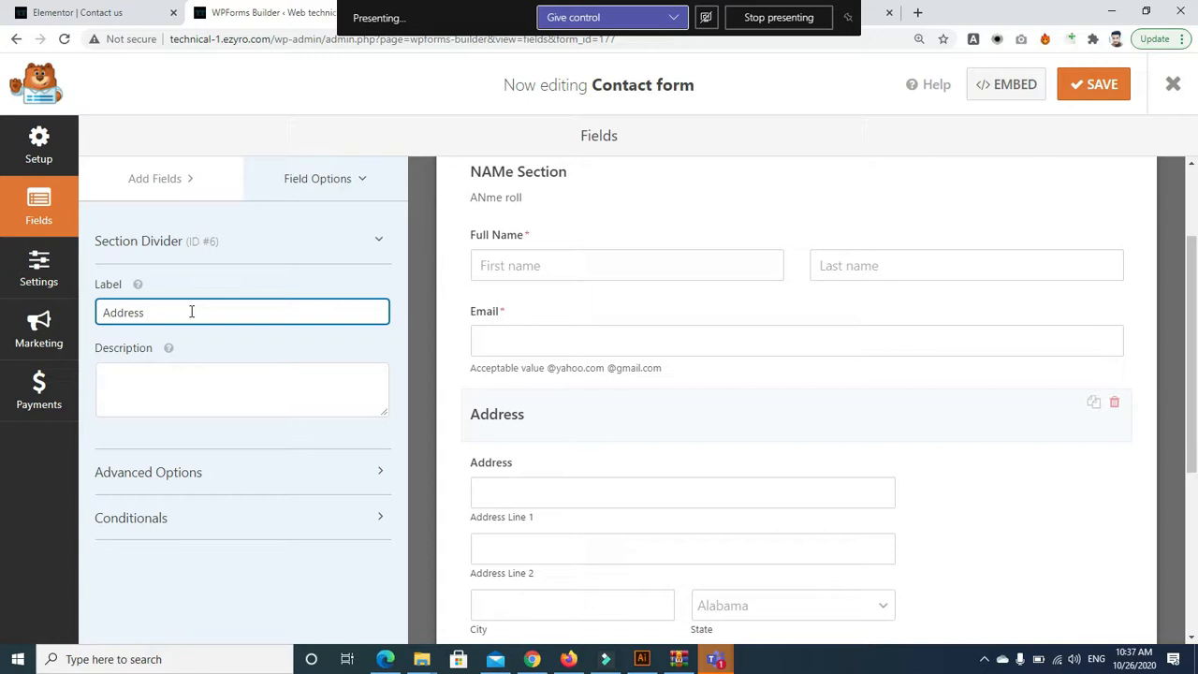
left_click(1196, 324)
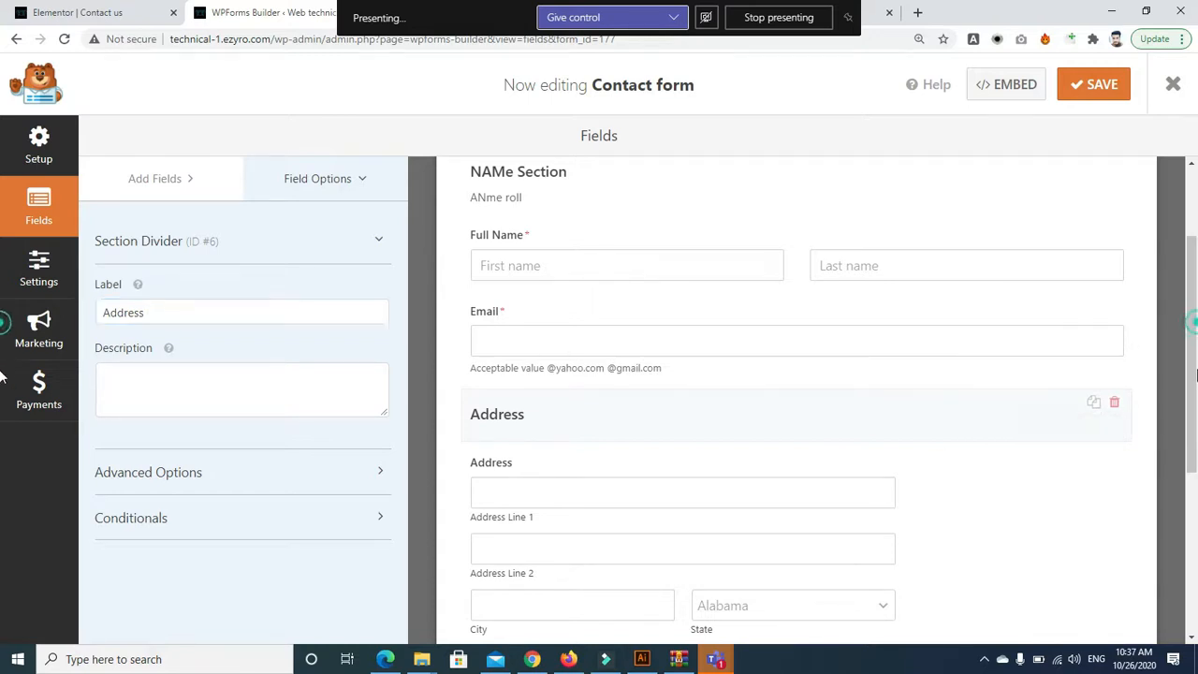
left_click_drag(1189, 401, 1184, 587)
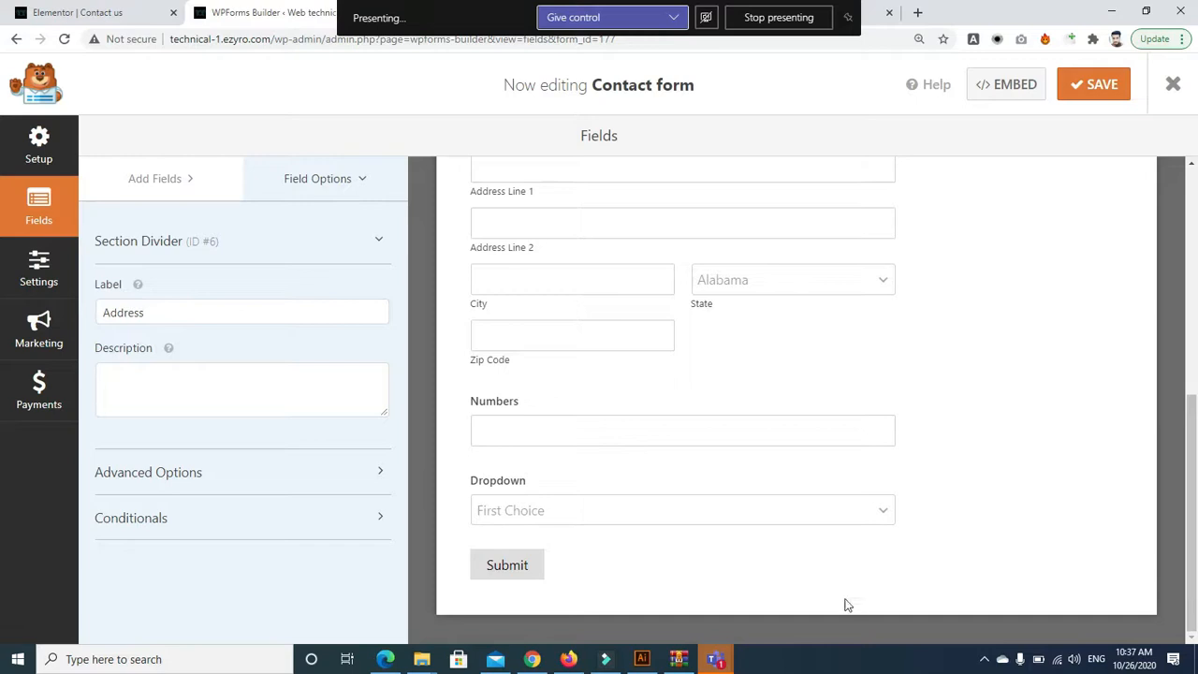
Drag a Section Divider from Fancy Fields to sit above the Numbers field
left_click(332, 190)
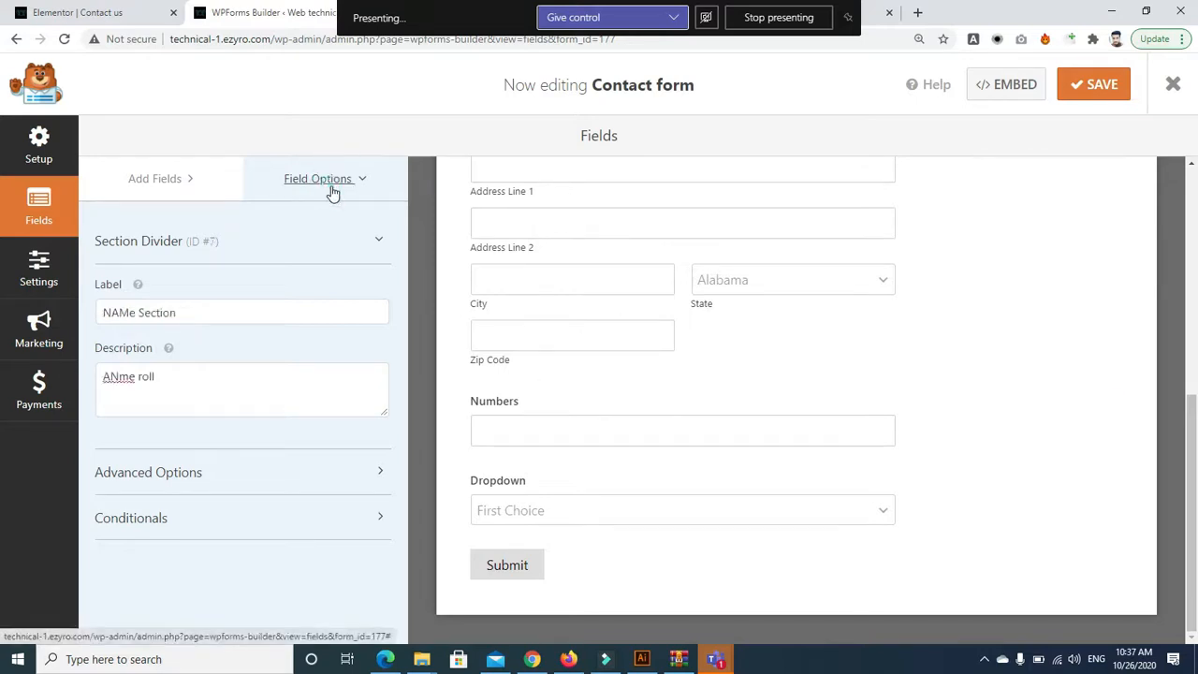
left_click(301, 183)
left_click(158, 184)
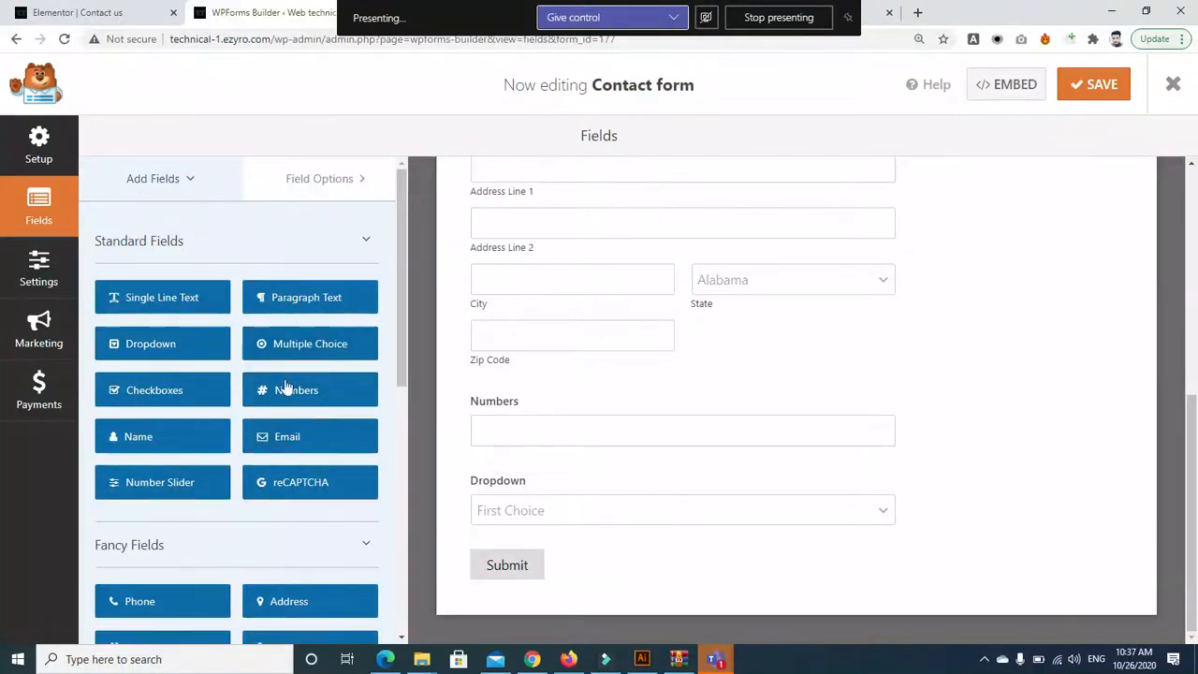
scroll(409, 306, "down", 3)
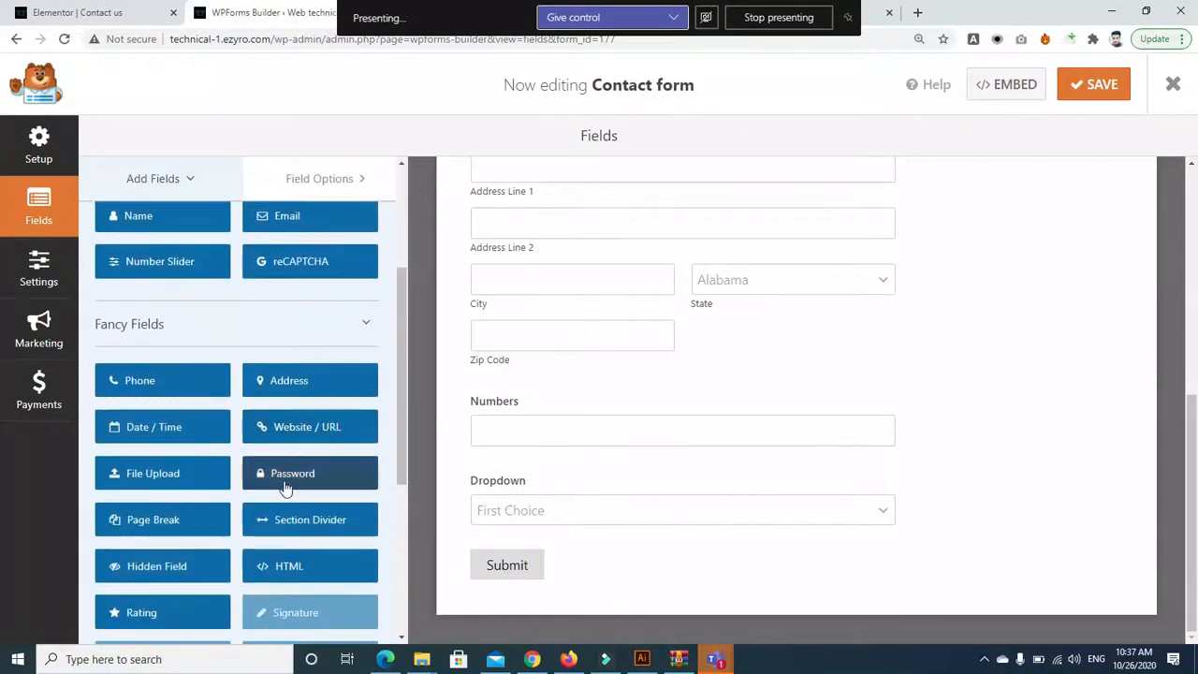
left_click_drag(294, 524, 521, 409)
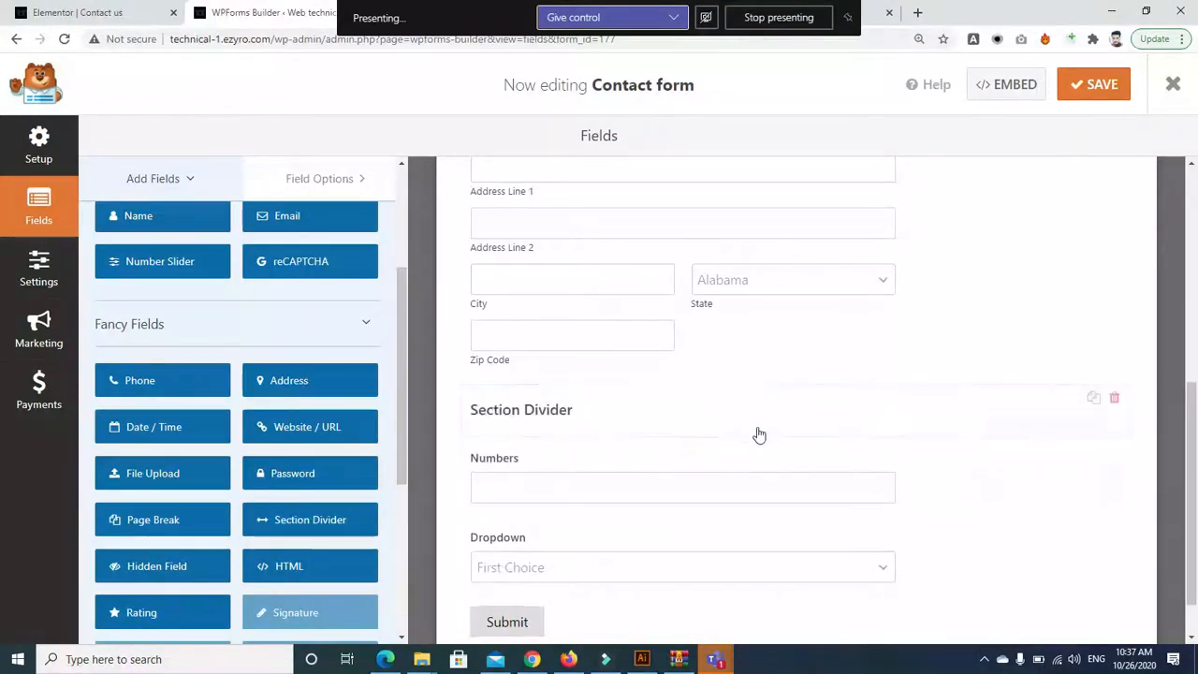
Change the new divider's label to 'Phone Ptcl'
left_click(647, 404)
left_click(269, 319)
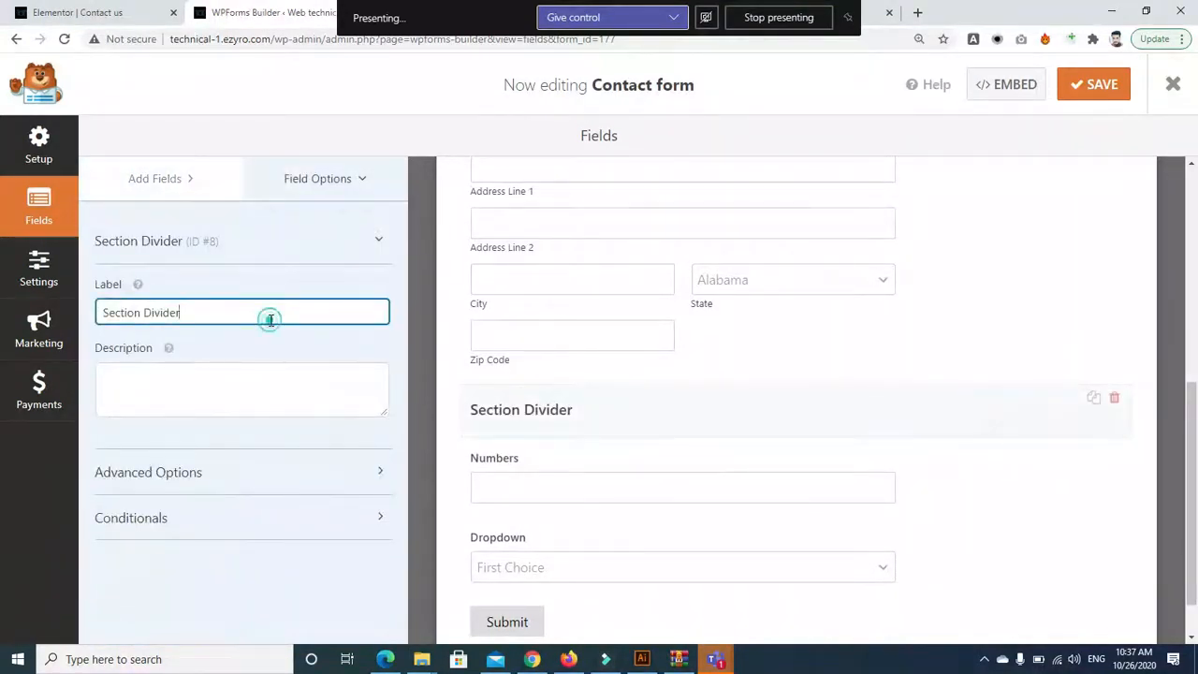
key("ctrl+a")
key("BackSpace")
type("N")
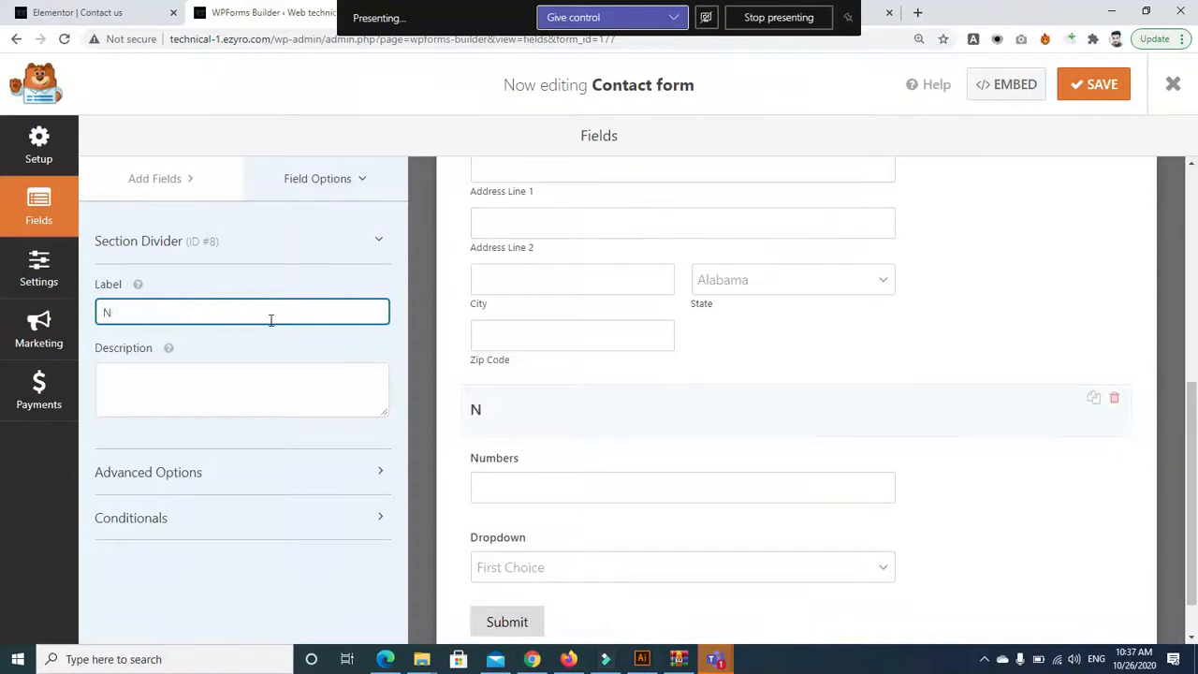
key("BackSpace")
key("BackSpace")
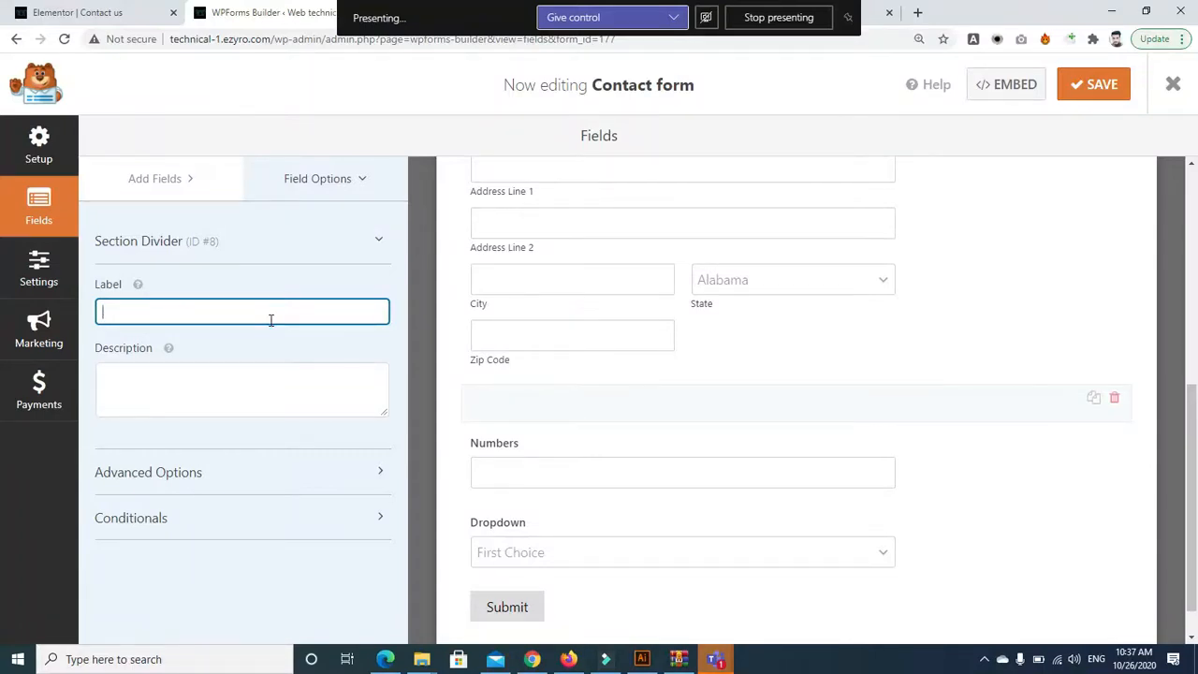
type("Phone Ptcl")
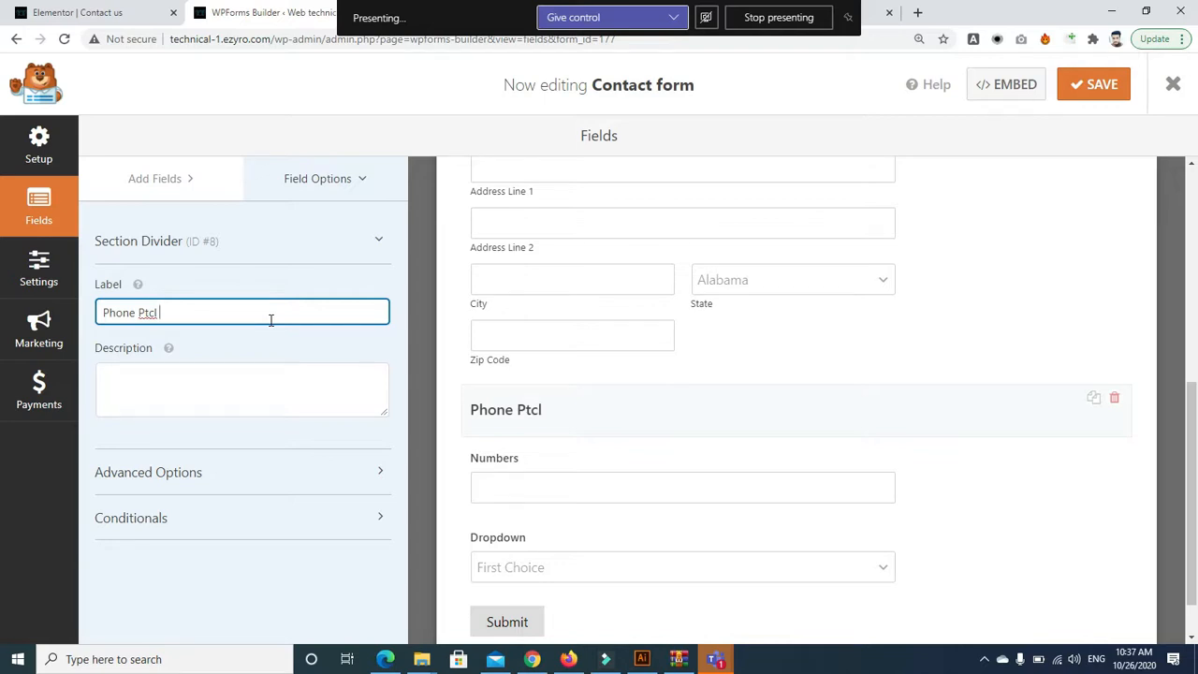
left_click_drag(1197, 436, 1197, 537)
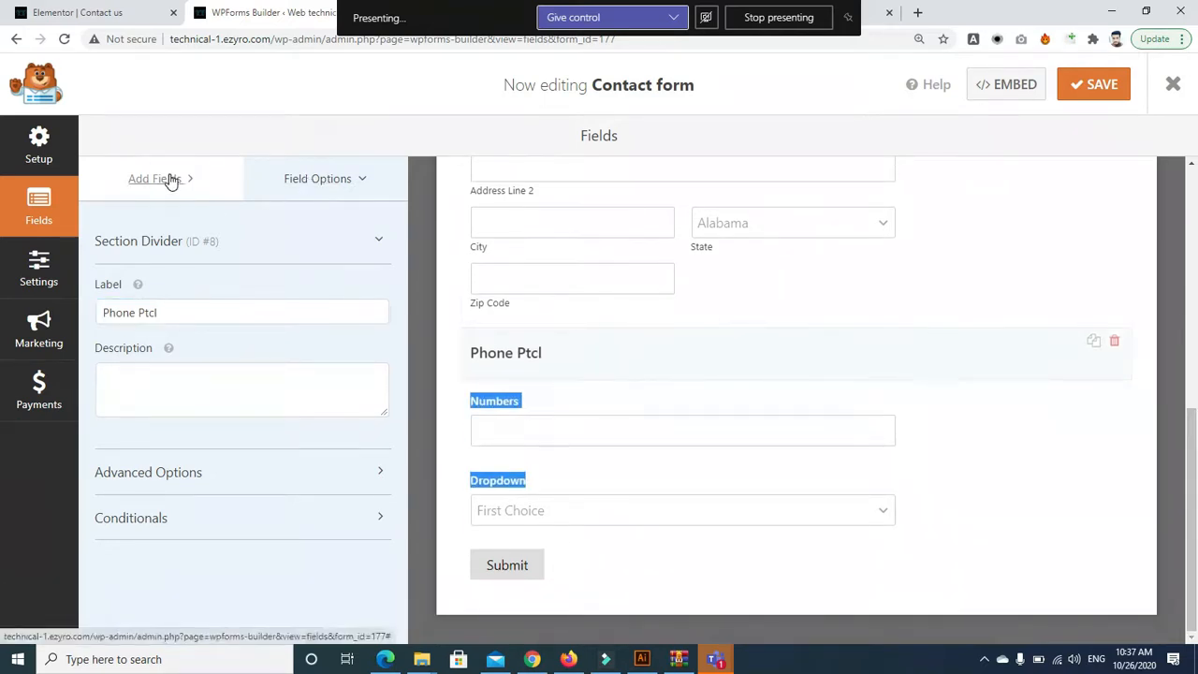
left_click(169, 180)
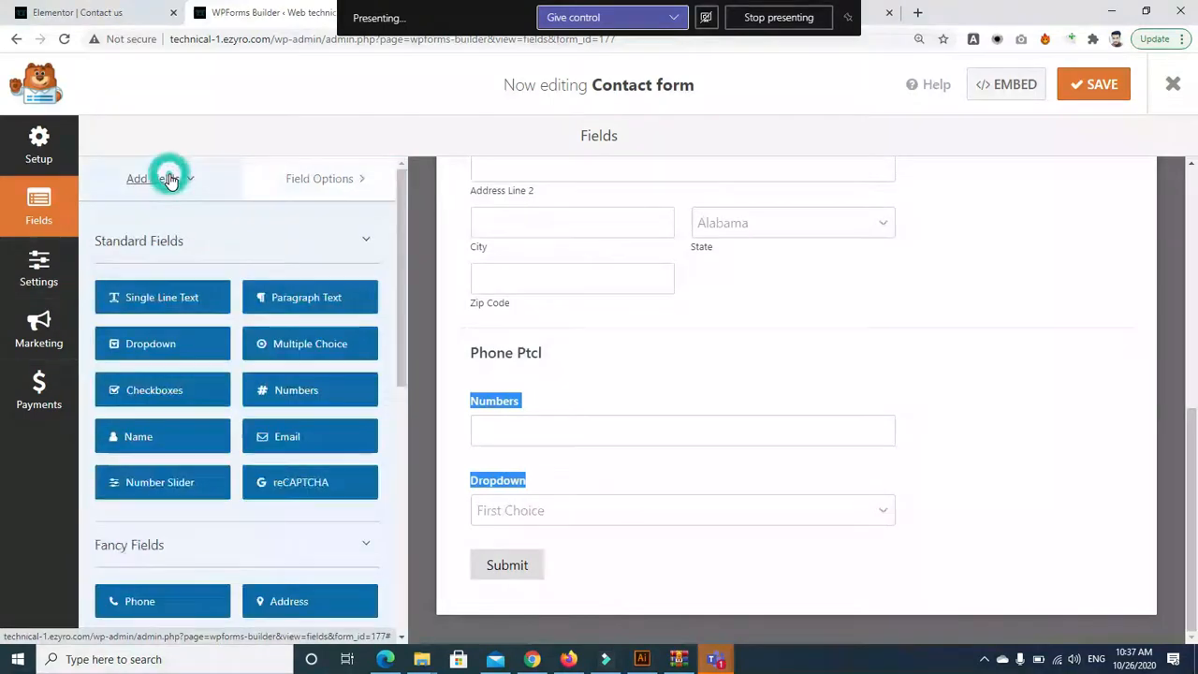
Save the form, reload the About page, and scroll through its NAMe Section, Address and Phone Ptcl headings
left_click(1086, 85)
left_click(414, 15)
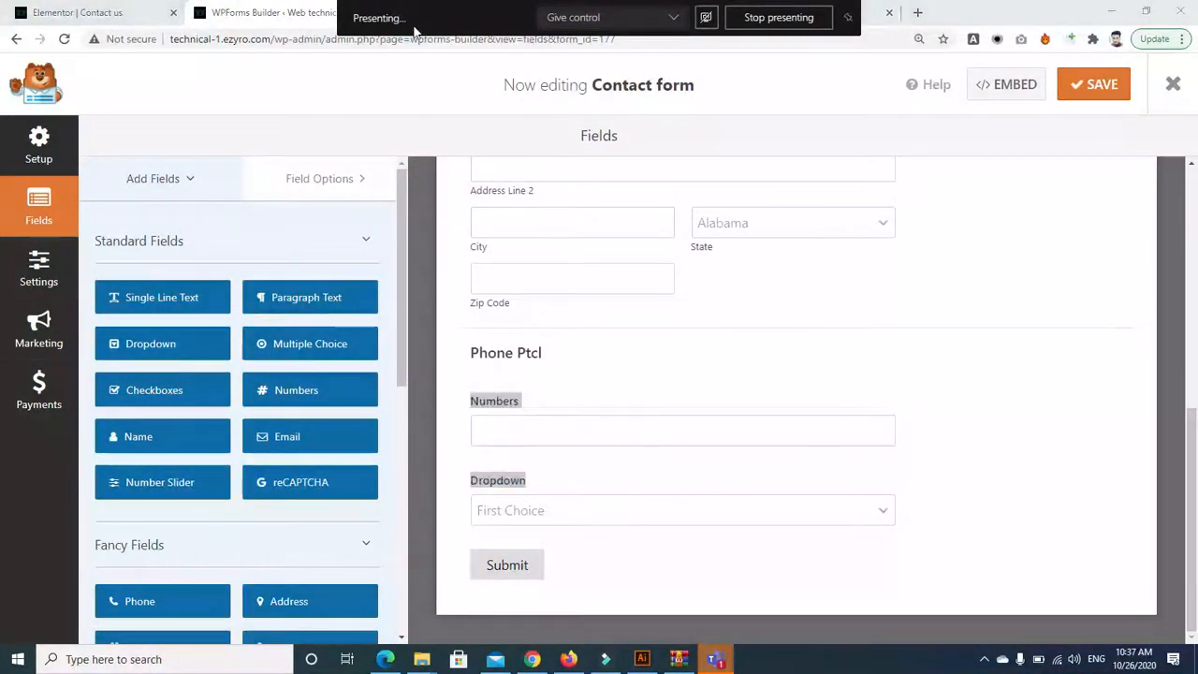
left_click(423, 15)
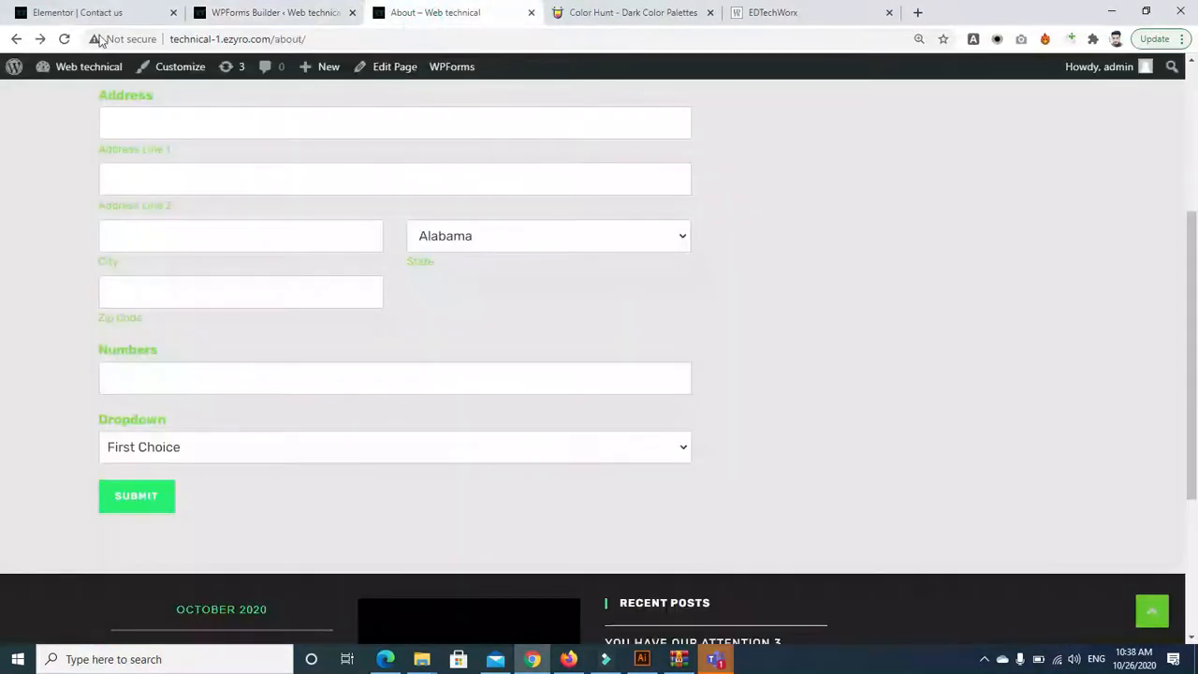
left_click(65, 39)
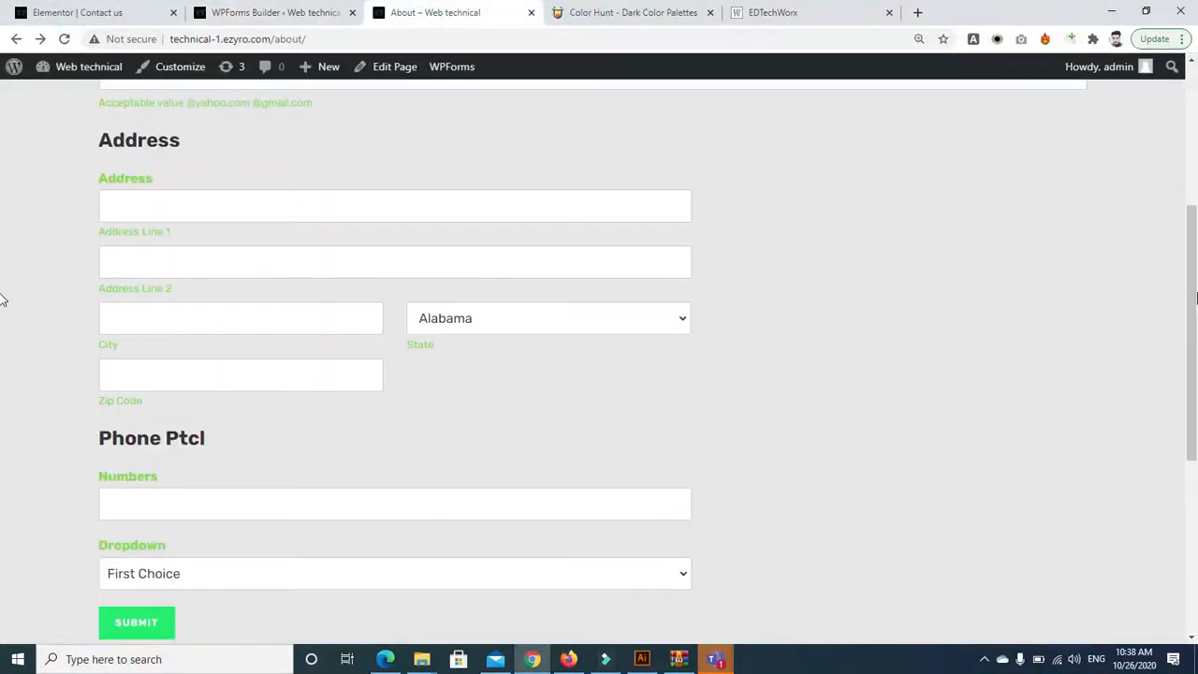
left_click_drag(1196, 298, 1196, 201)
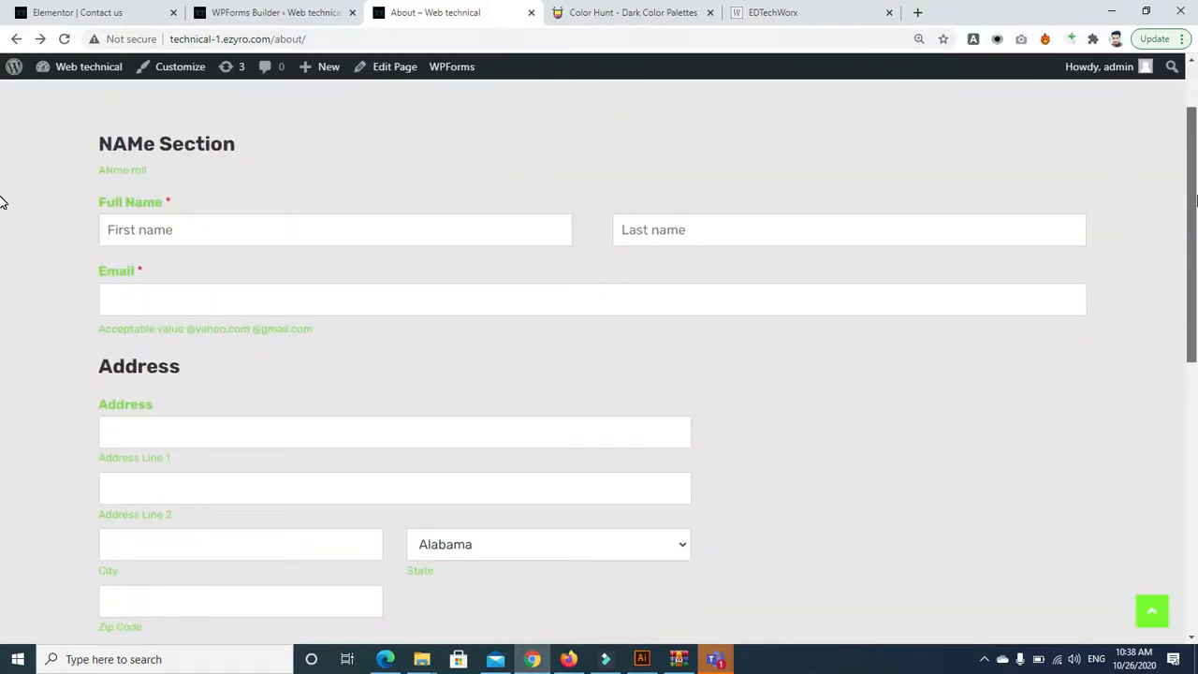
left_click_drag(1196, 199, 1195, 306)
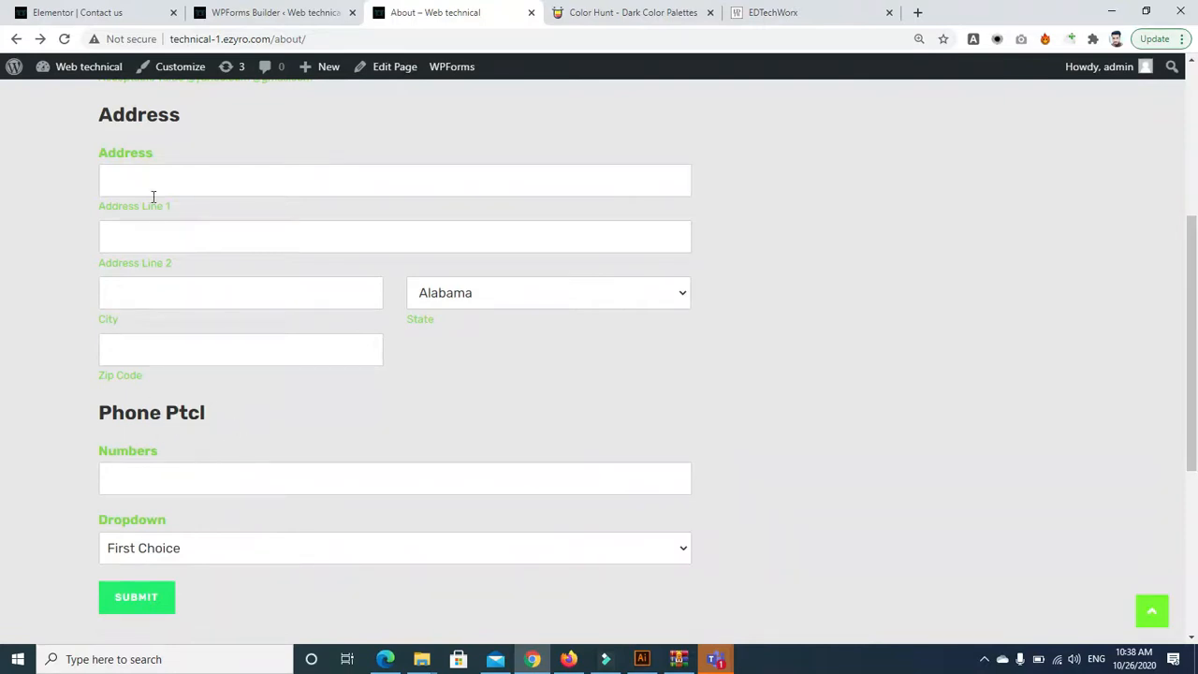
left_click_drag(1196, 337, 1196, 438)
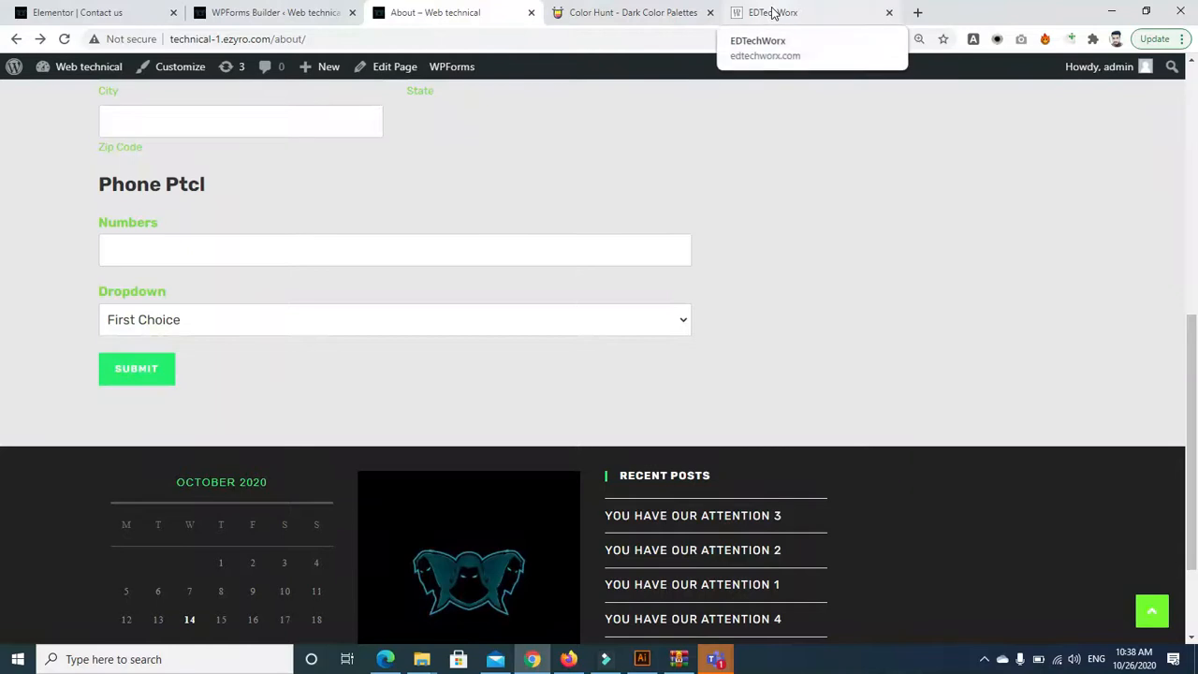
Insert Page Breaks after Zip Code and after Email, then save the form
left_click(242, 12)
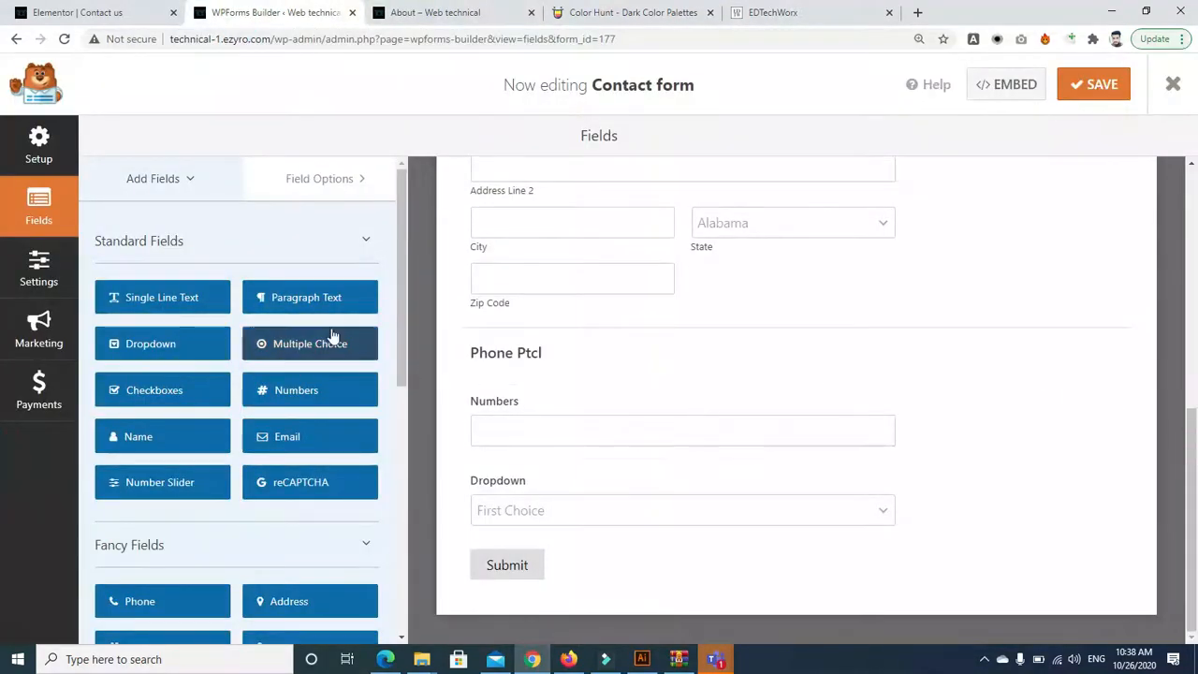
left_click_drag(400, 336, 402, 470)
left_click_drag(150, 419, 511, 347)
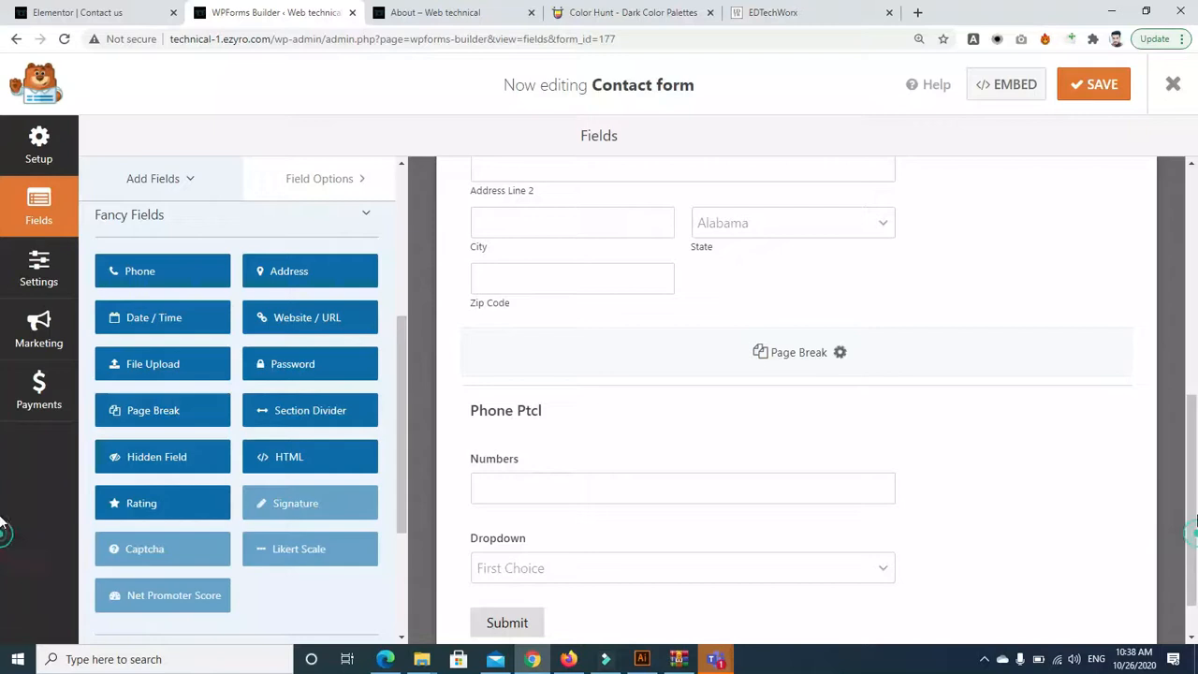
left_click_drag(1196, 526, 1187, 486)
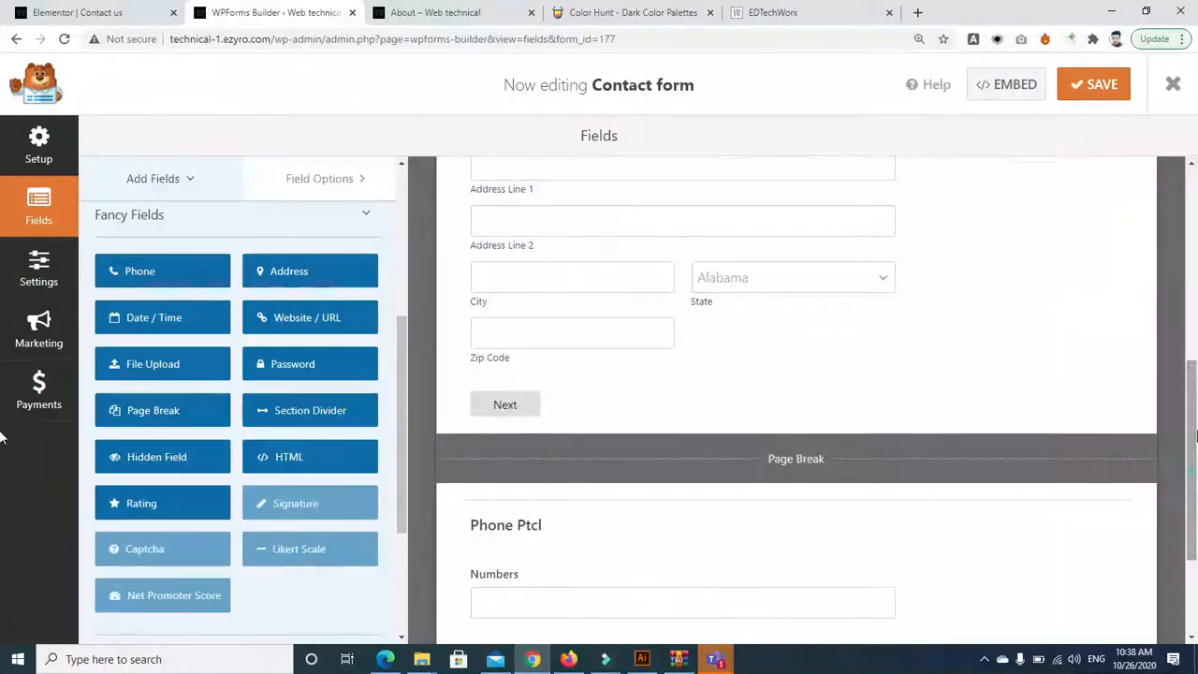
scroll(640, 420, "up", 2)
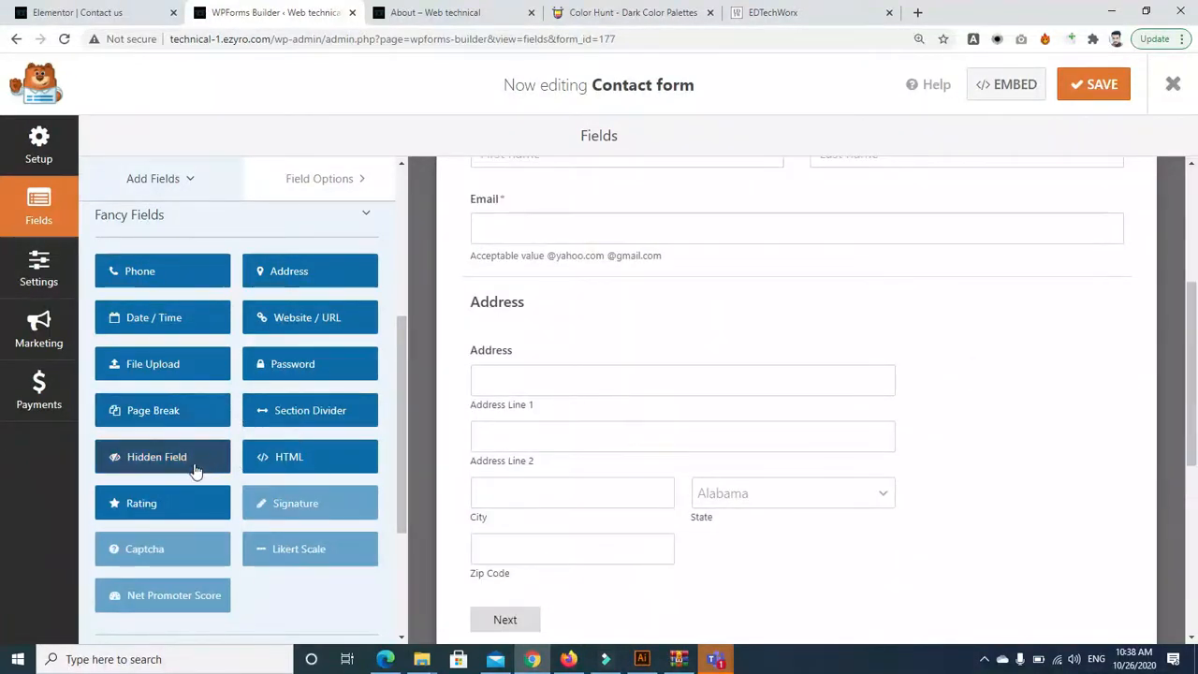
left_click_drag(150, 417, 512, 297)
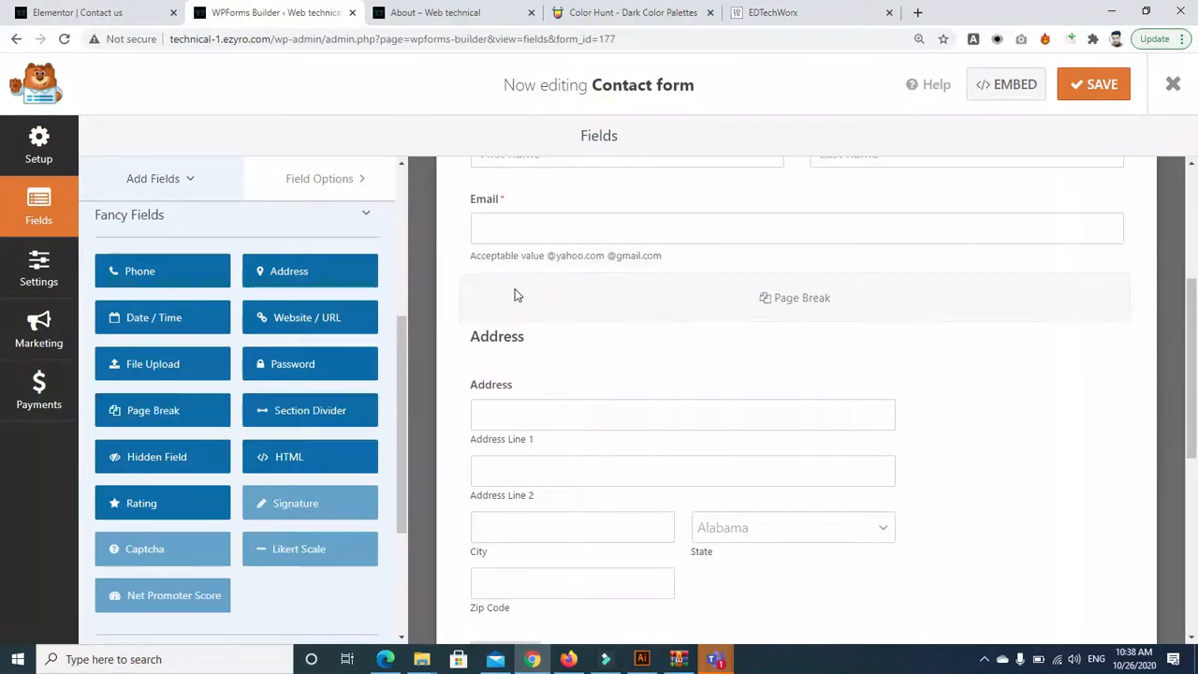
left_click_drag(1190, 307, 1193, 525)
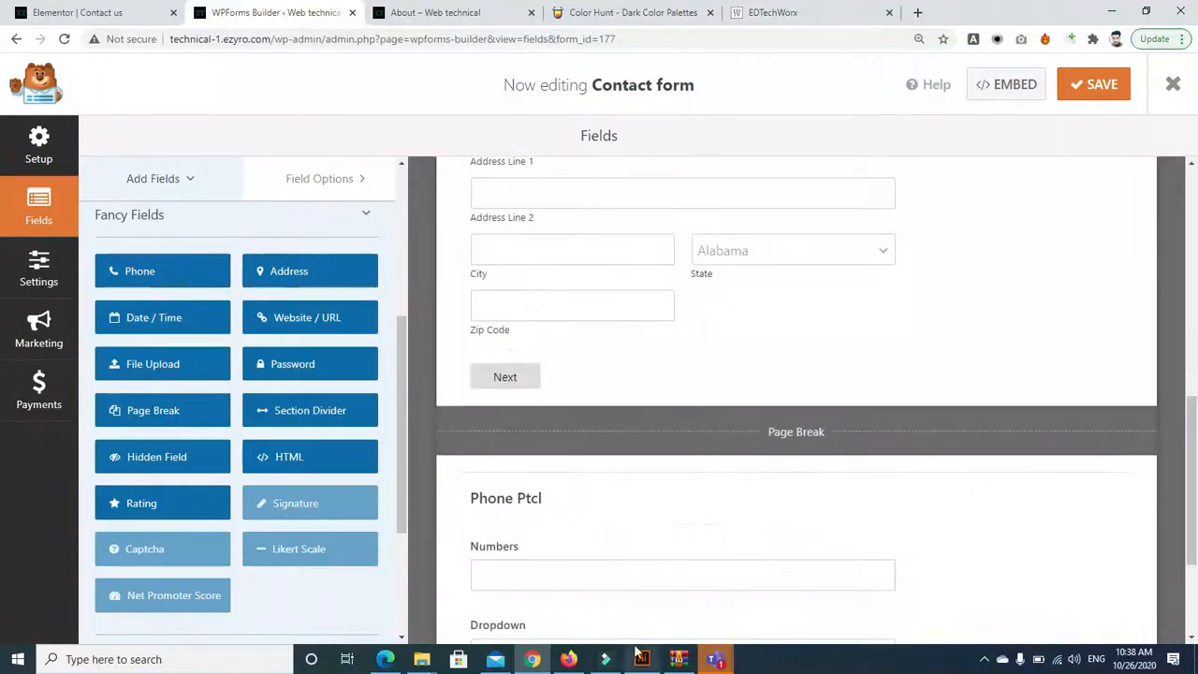
left_click(1095, 90)
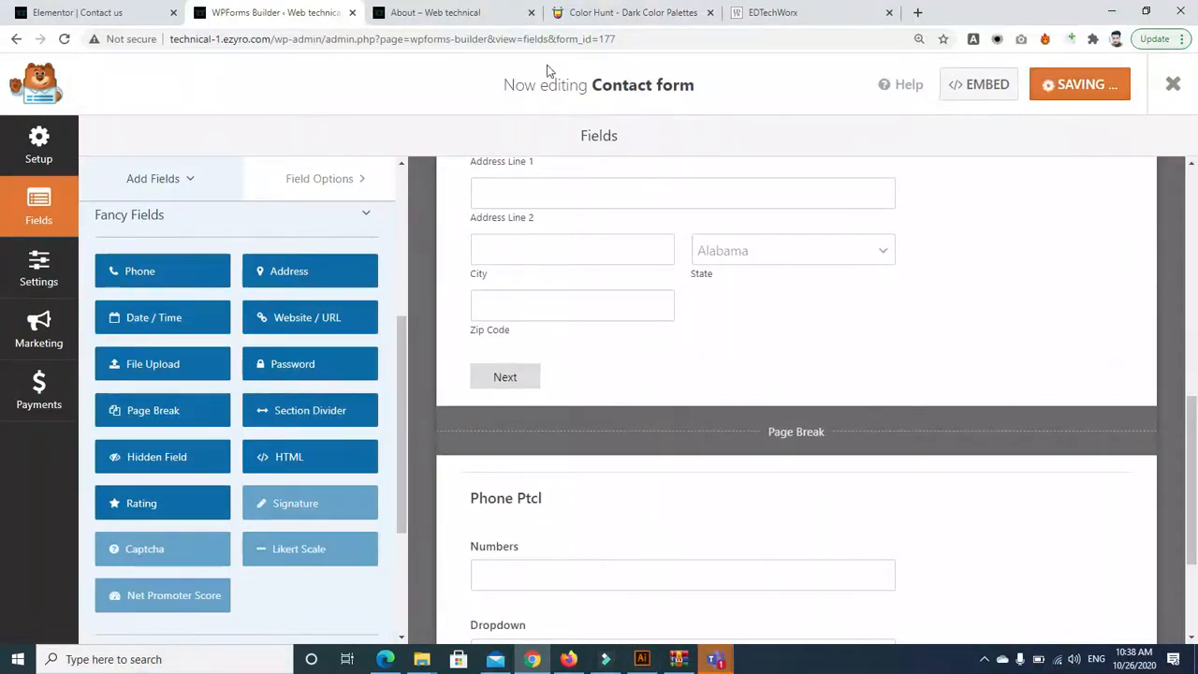
Reload the live About page to load the multi-page form
left_click(436, 14)
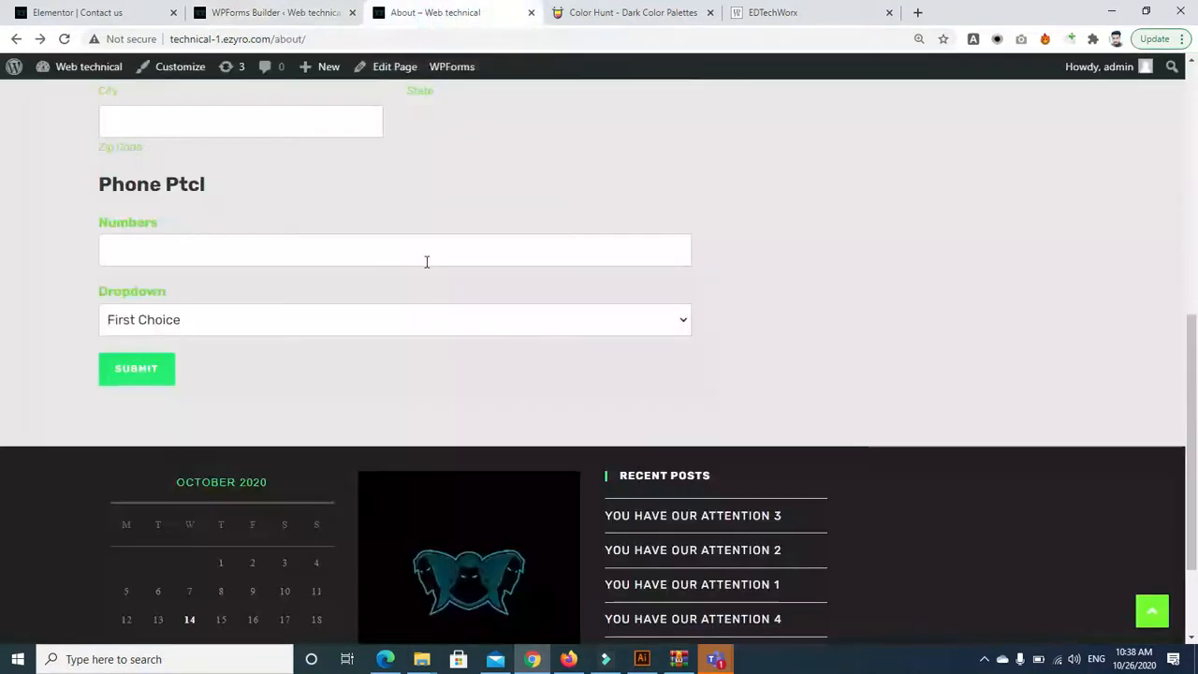
scroll(3, 449, "up", 10)
scroll(586, 466, "down", 5)
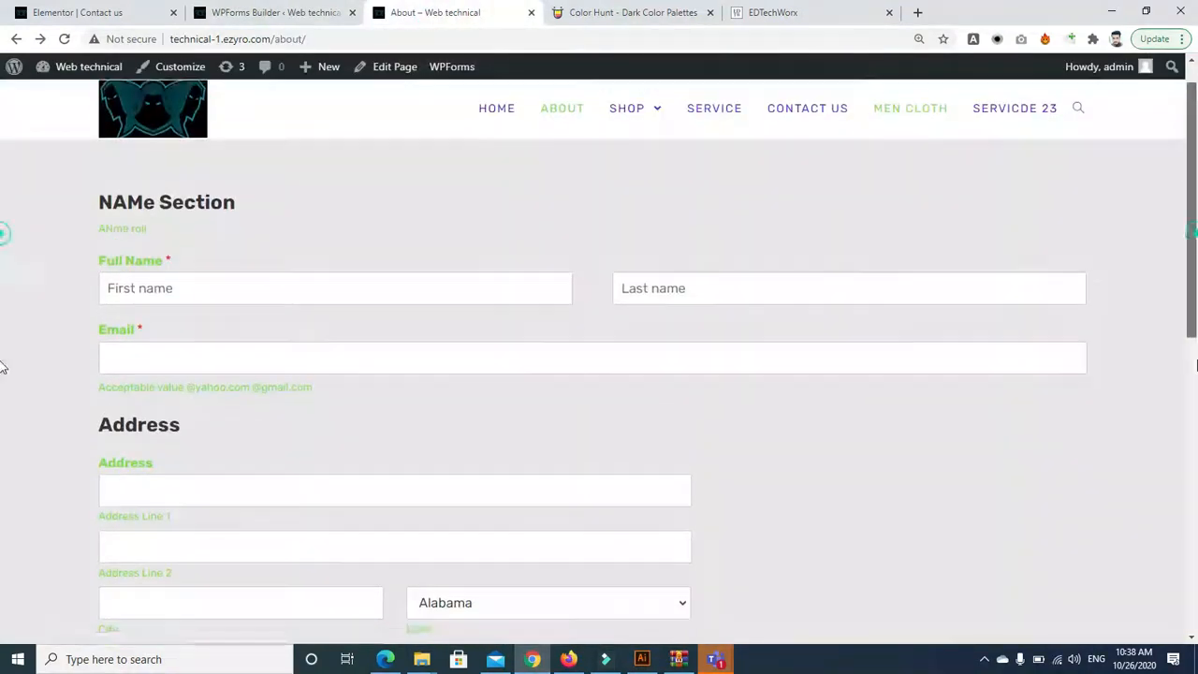
left_click(65, 40)
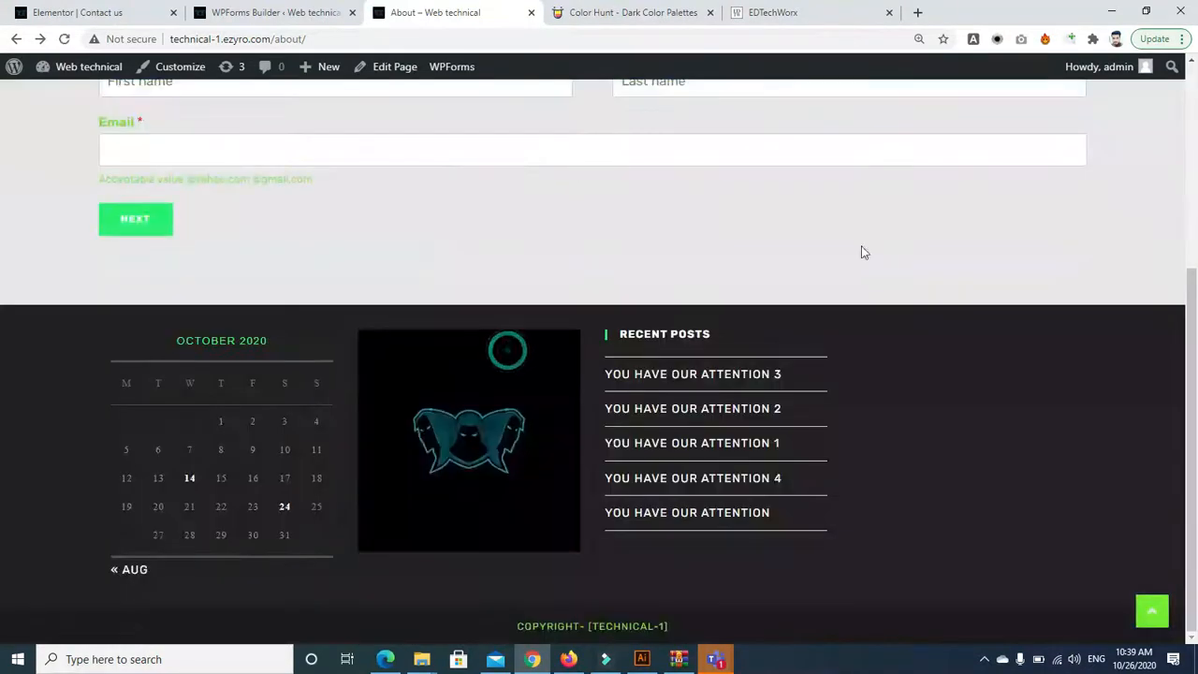
left_click_drag(1196, 345, 1196, 165)
Fill in test first name, last name and e-mail, then go to the address step
left_click(238, 370)
type("fni")
key("Tab")
type("unfu")
key("Tab")
type("n")
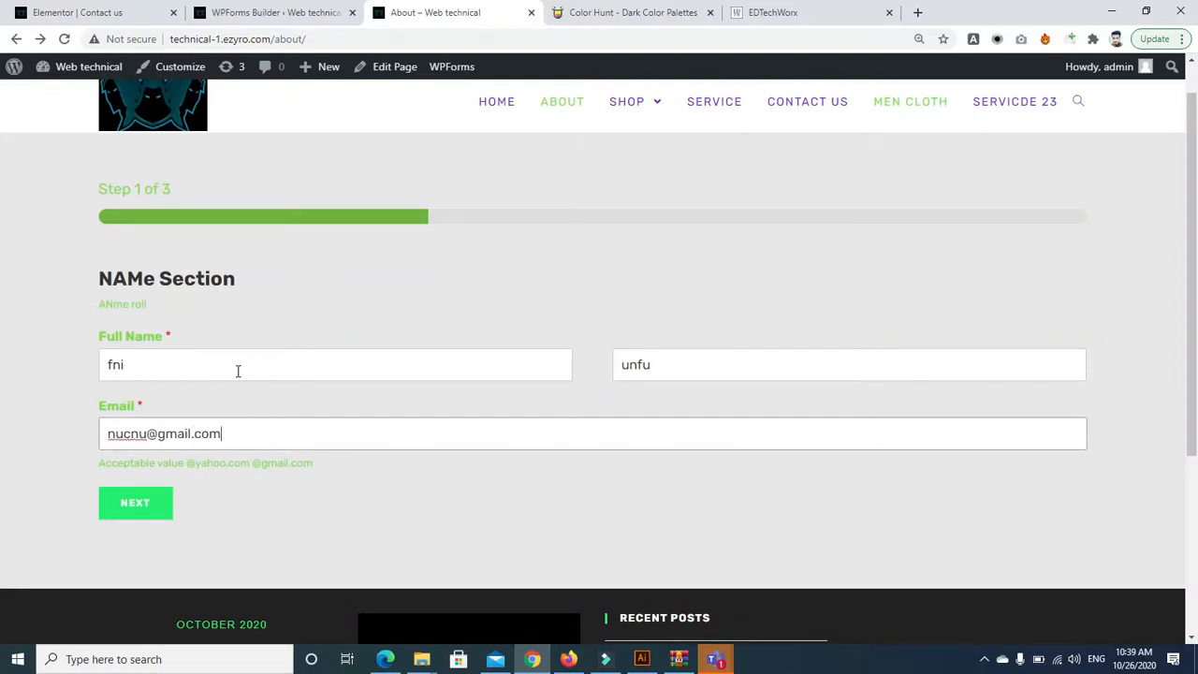
left_click(131, 510)
Enter test address lines and city, choose Nebraska as State, and advance to step 3
left_click(240, 267)
type("wdefnrguinu")
key("Tab")
type("nunbgundusdnfbun")
key("Tab")
type("ujngubunau")
key("Tab")
key("n")
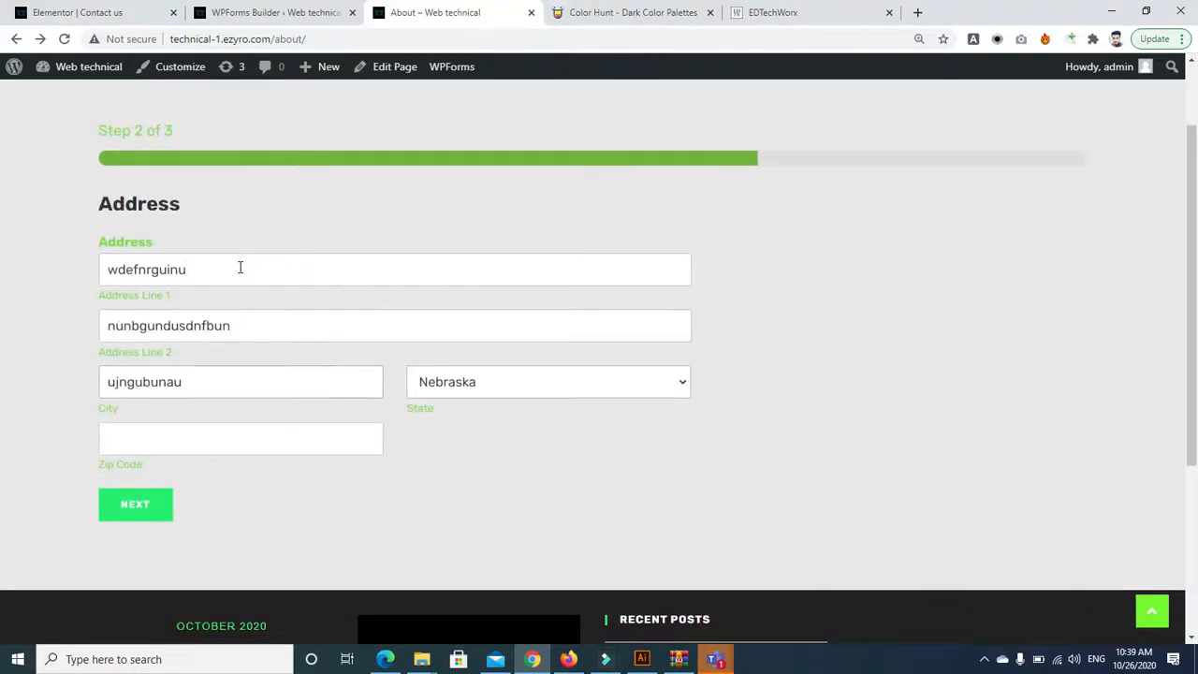
key("Tab")
key("Tab")
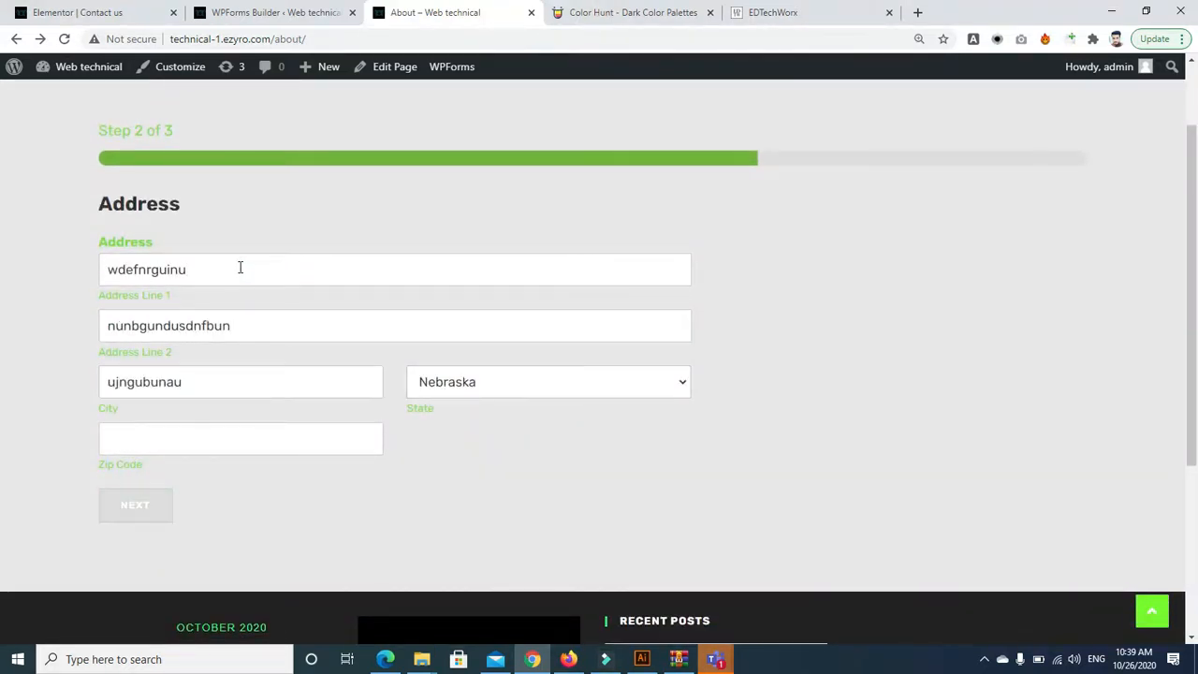
left_click(134, 505)
Enter 989 in Numbers, choose Second Choice in the Dropdown, and submit the form
left_click(141, 269)
key("Tab")
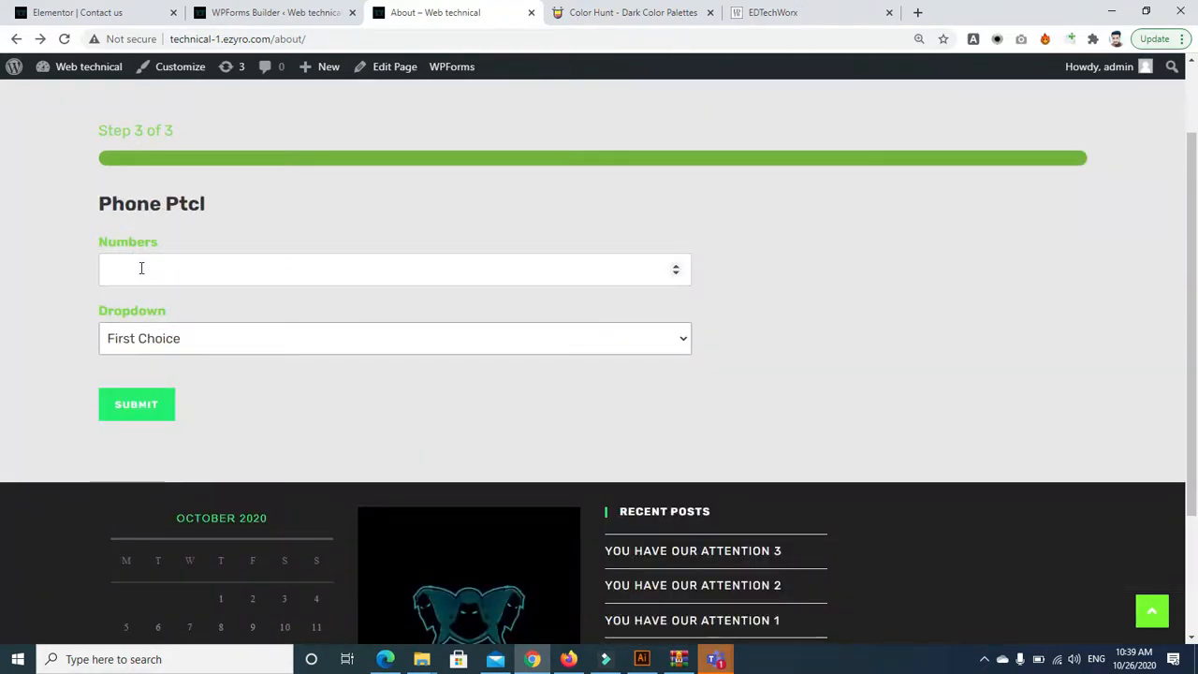
left_click(157, 259)
type("989")
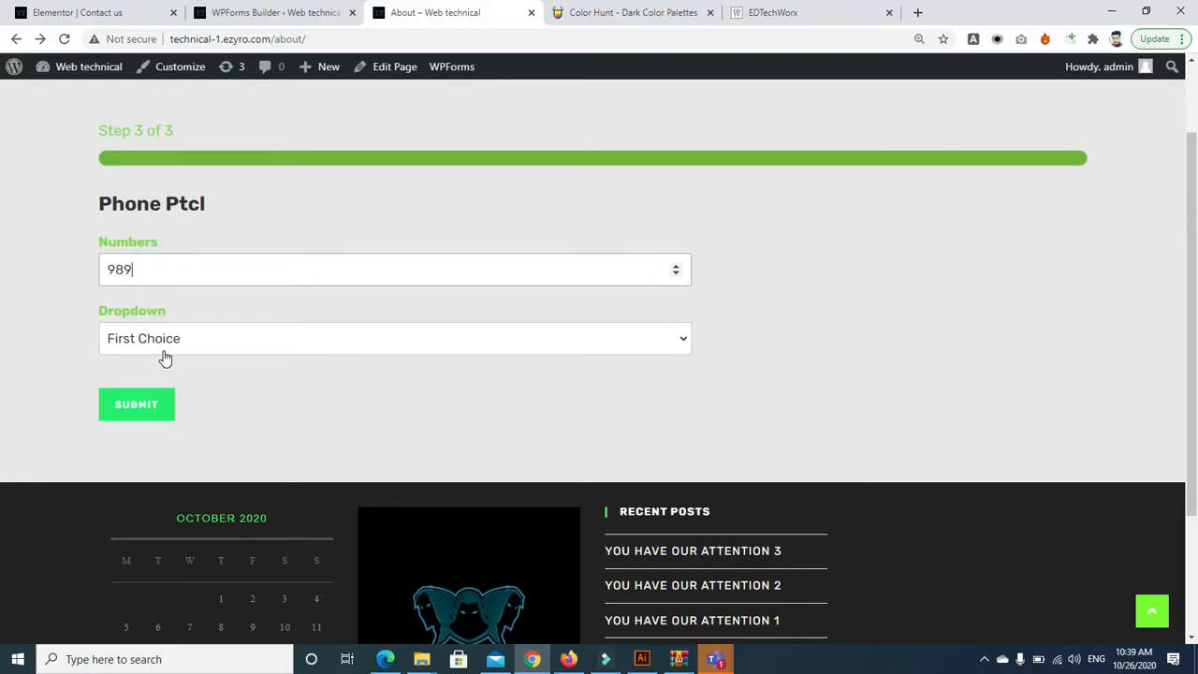
left_click(153, 342)
left_click(155, 380)
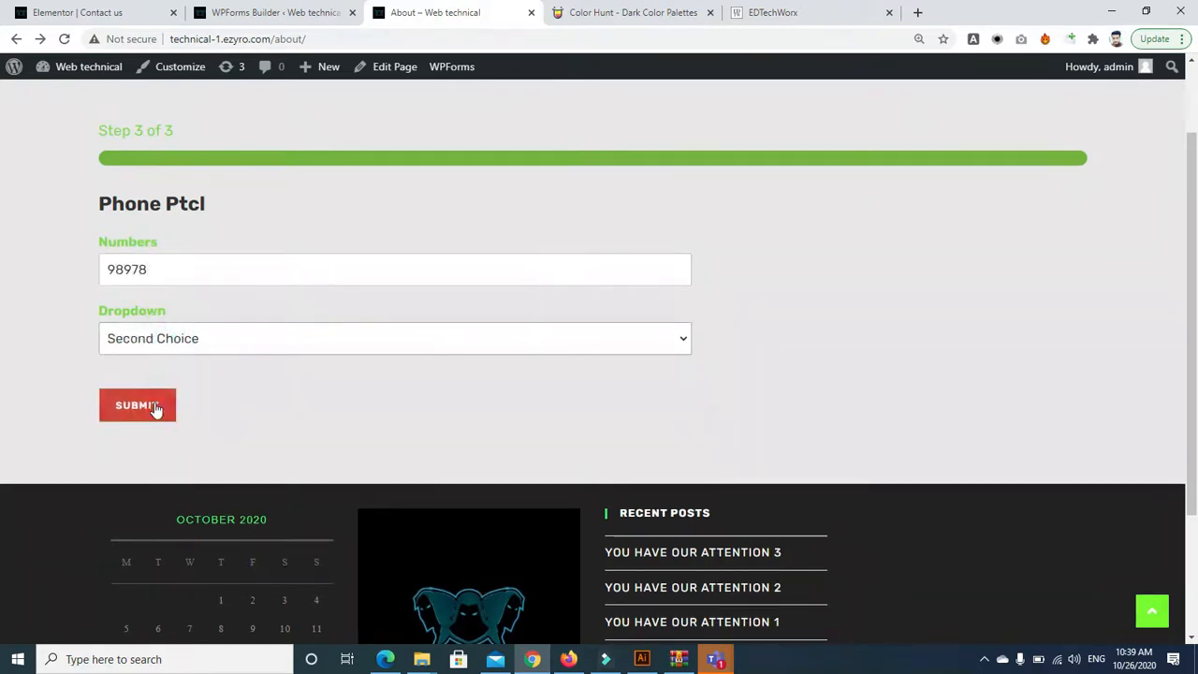
left_click(156, 406)
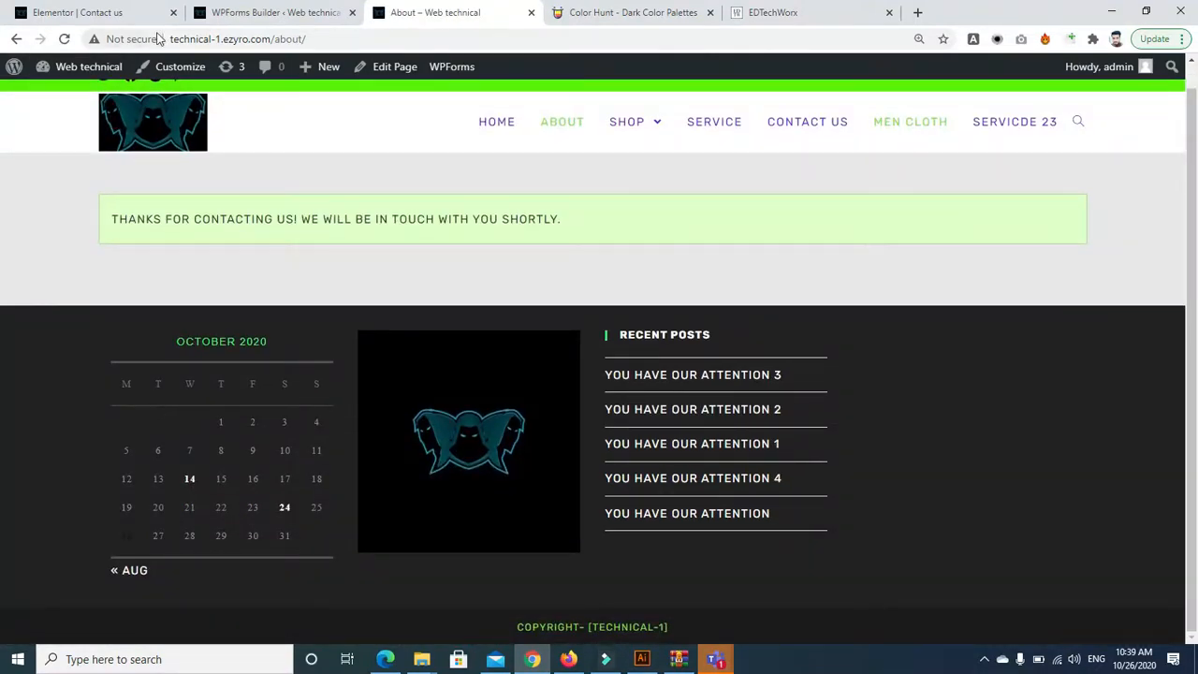
Toggle Full Name's Required setting off and back on, then bring the Teams meeting window forward
left_click(235, 15)
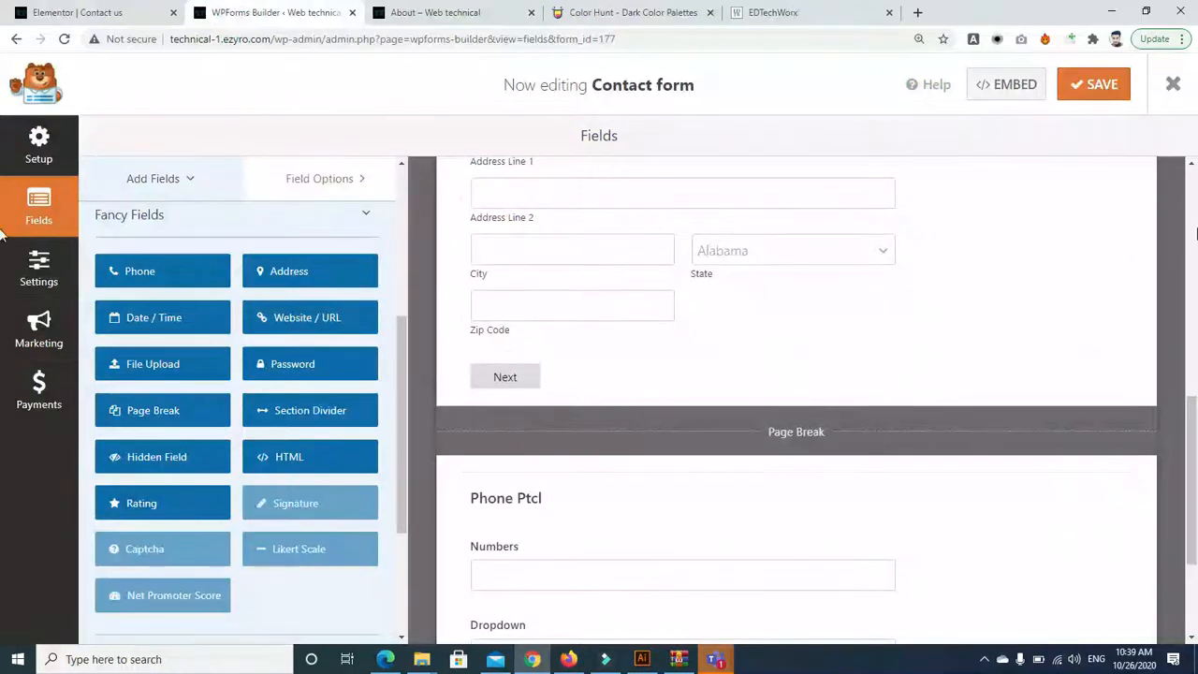
scroll(1196, 201, "up", 7)
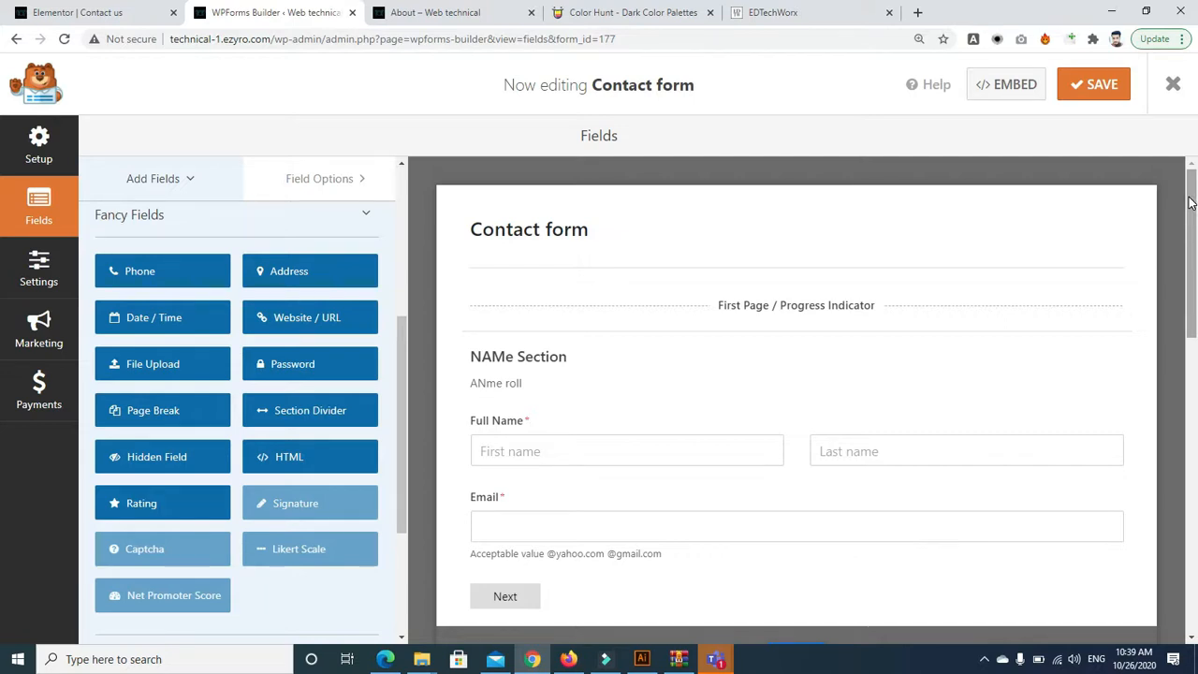
left_click(625, 446)
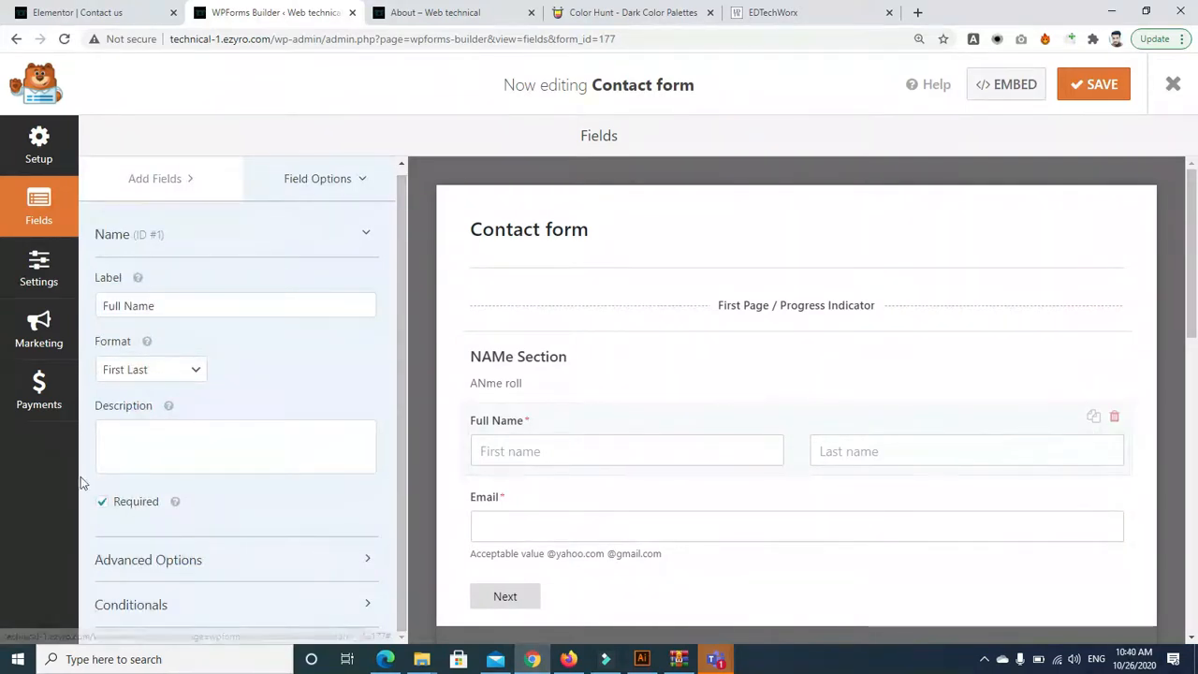
left_click(102, 502)
left_click(102, 502)
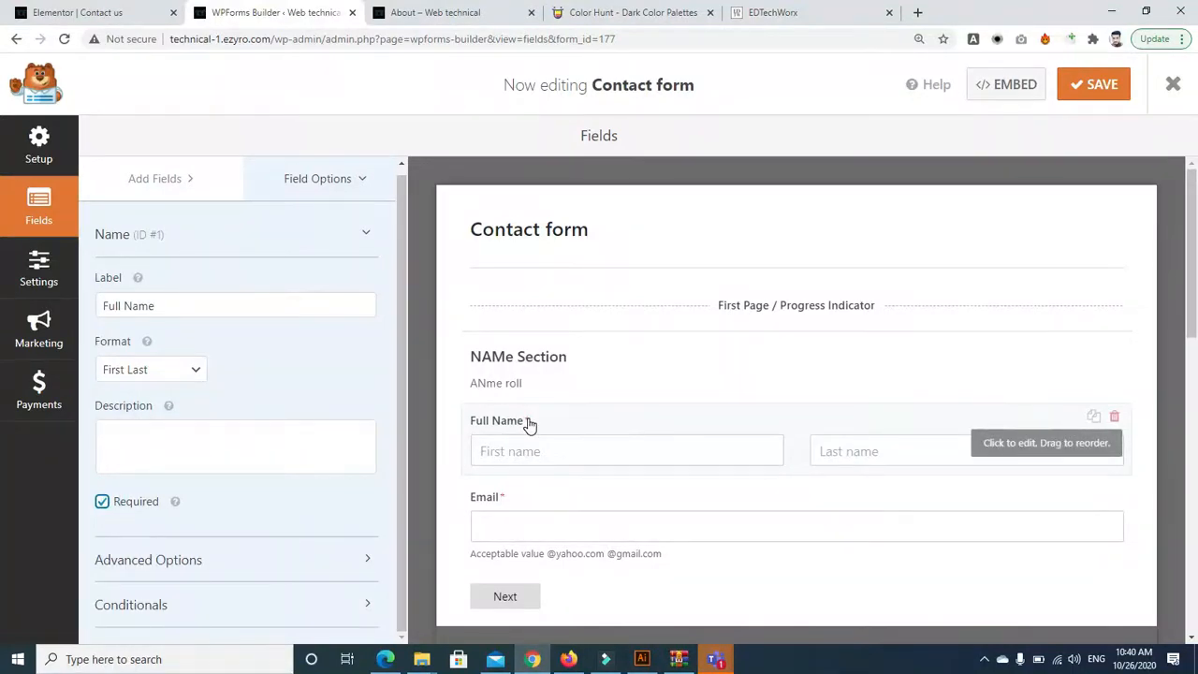
triple_click(974, 367)
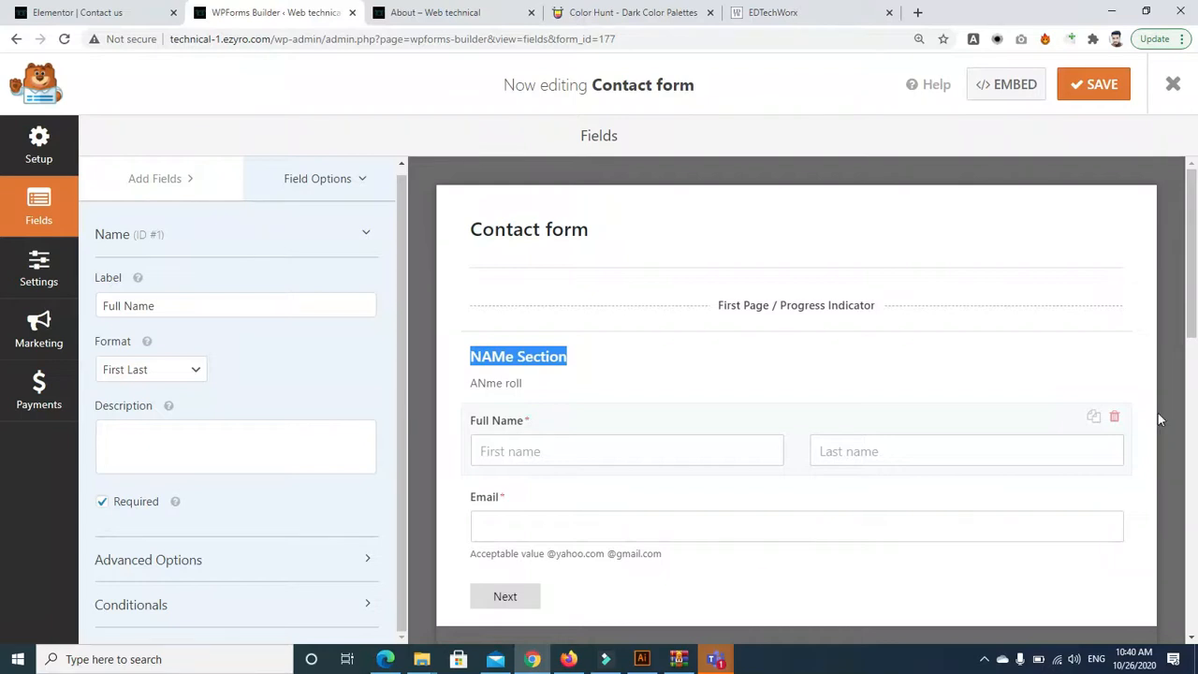
left_click(715, 661)
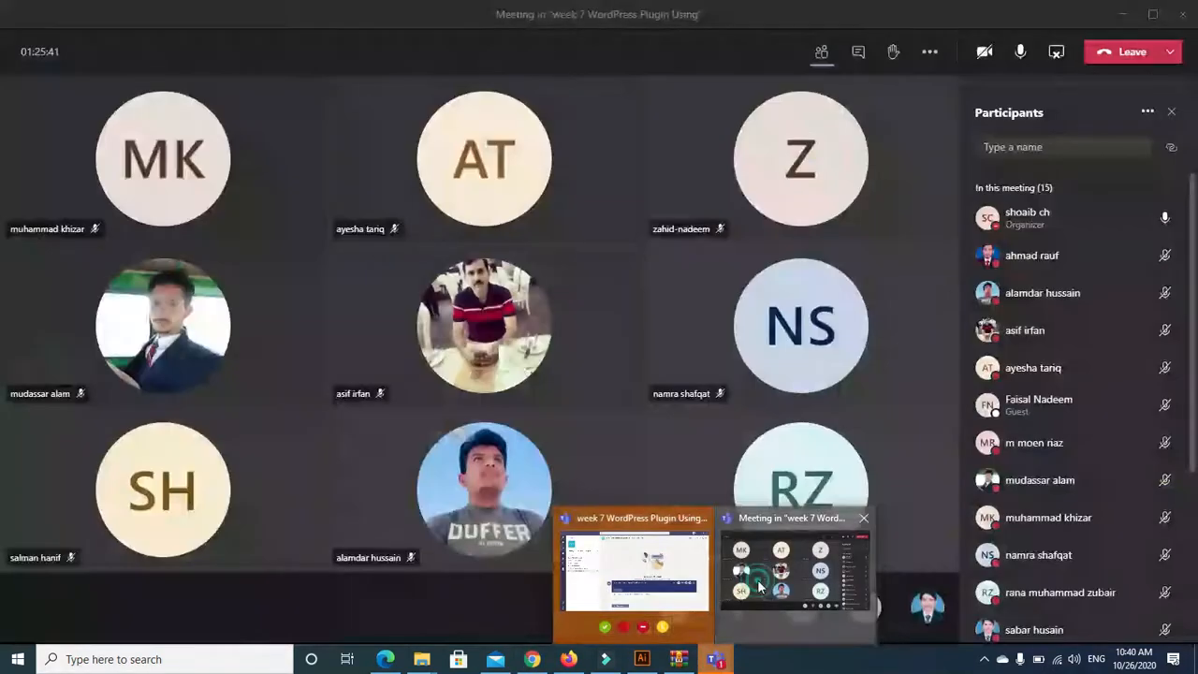
left_click(776, 571)
Mute your microphone in the Teams meeting, then select the notification's Send To Email Address value
left_click(1024, 55)
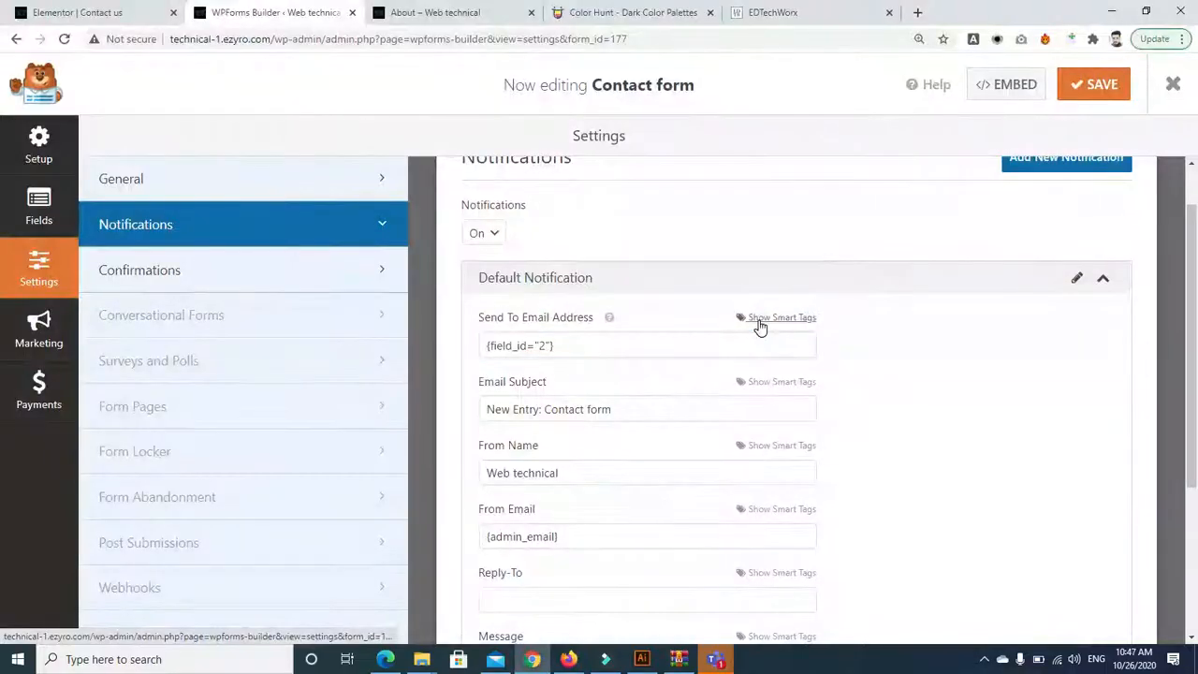
left_click(760, 327)
left_click(760, 321)
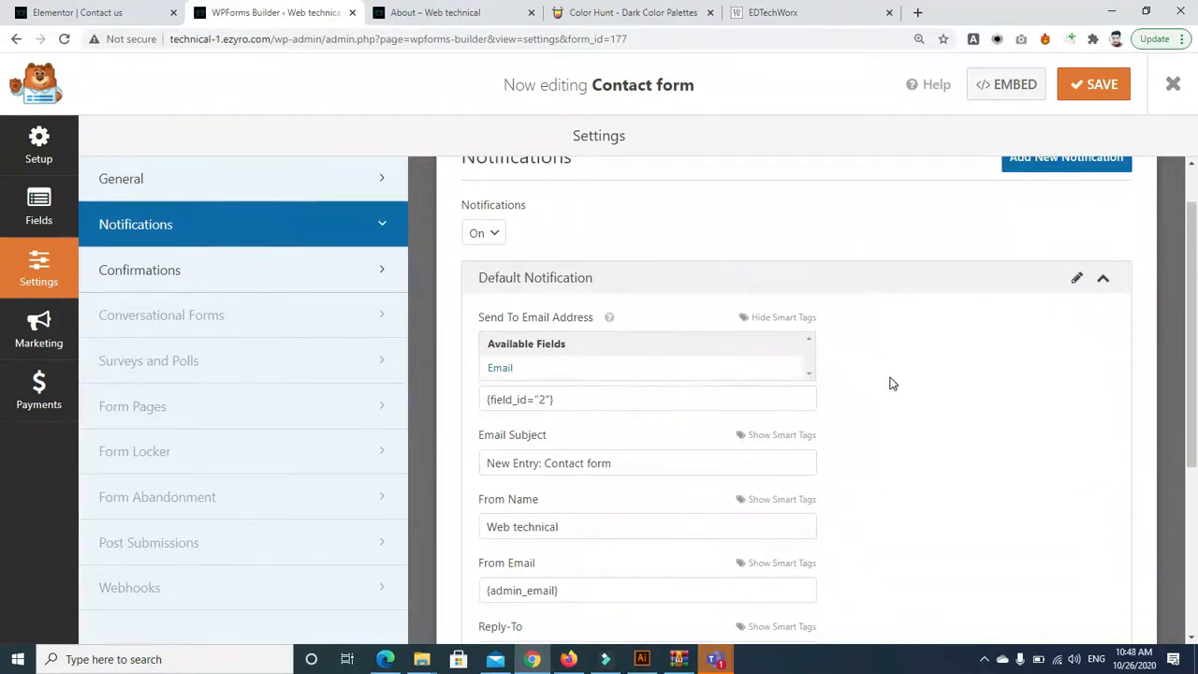
left_click_drag(1197, 323, 1188, 562)
left_click(545, 417)
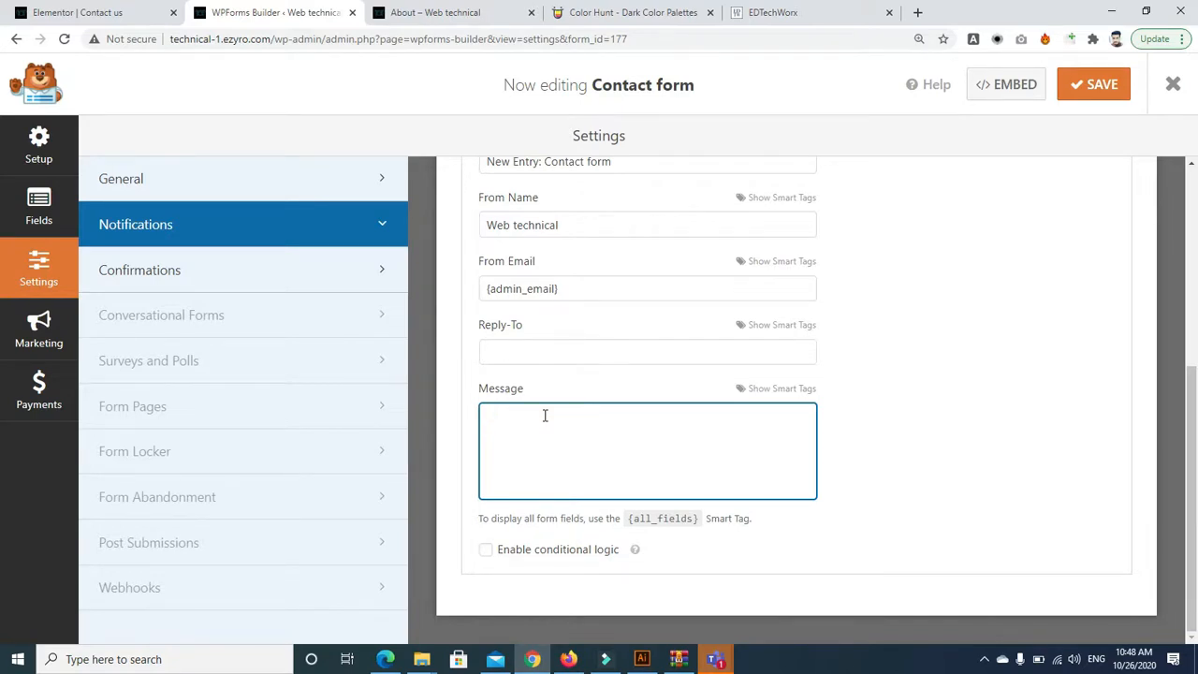
Insert the Full Name and NAMe Section field tags into the notification message, Full Name first
left_click(767, 390)
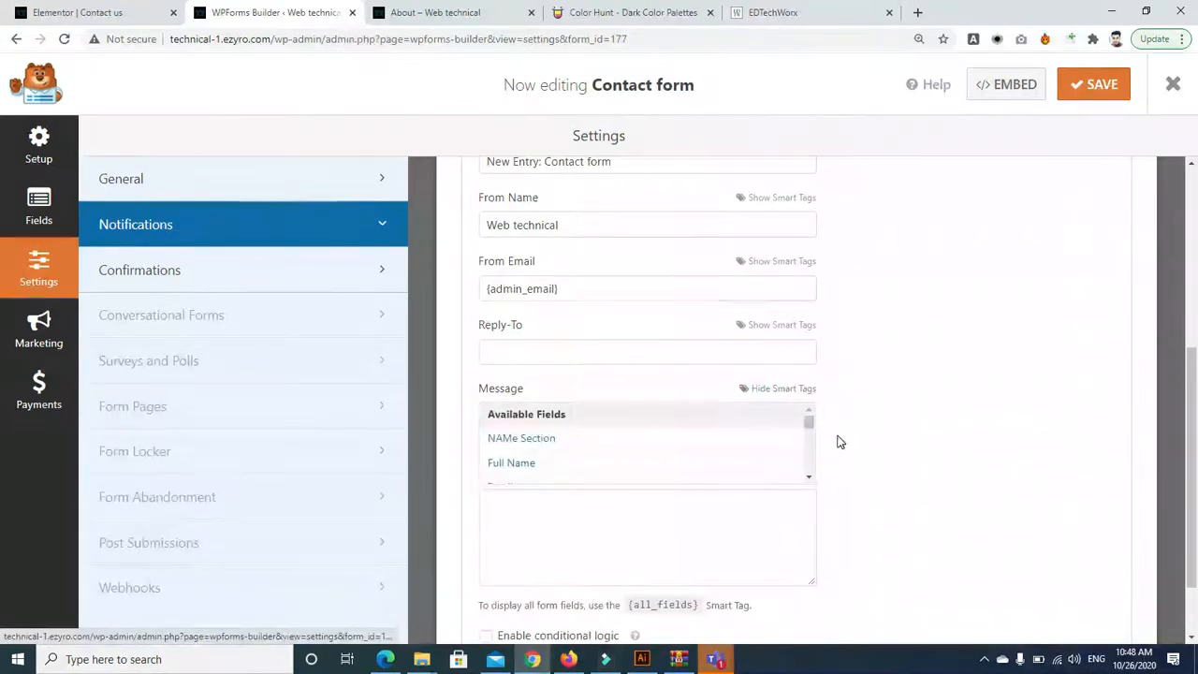
left_click(547, 440)
left_click(776, 387)
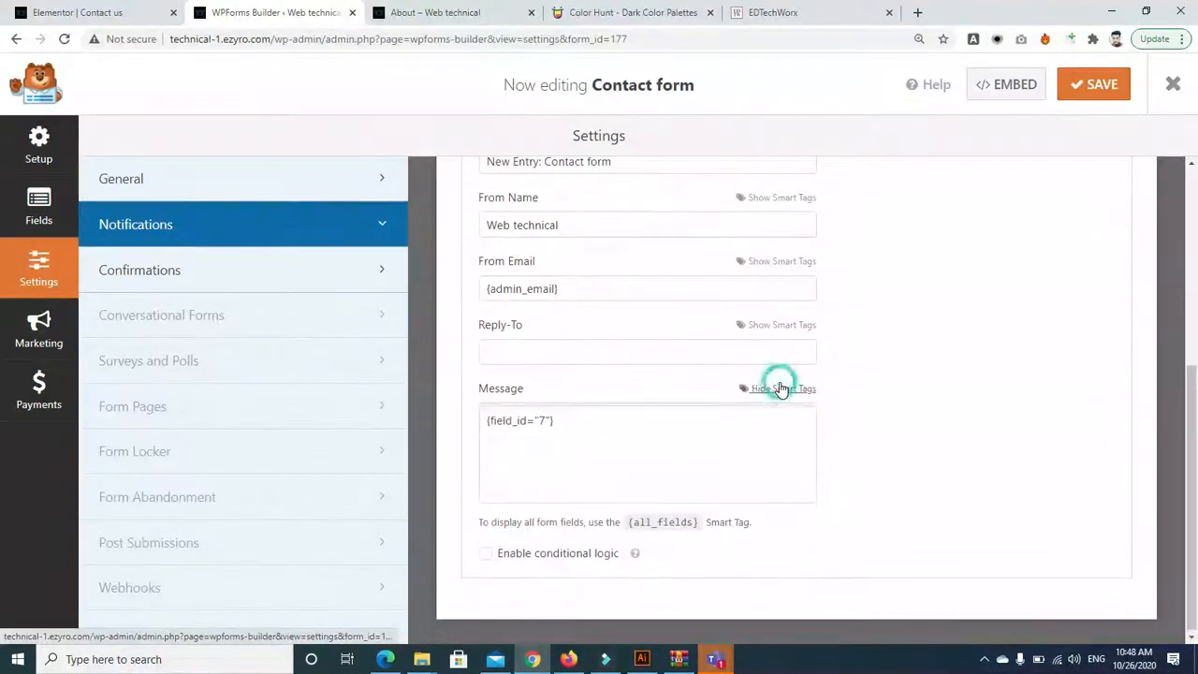
left_click(754, 462)
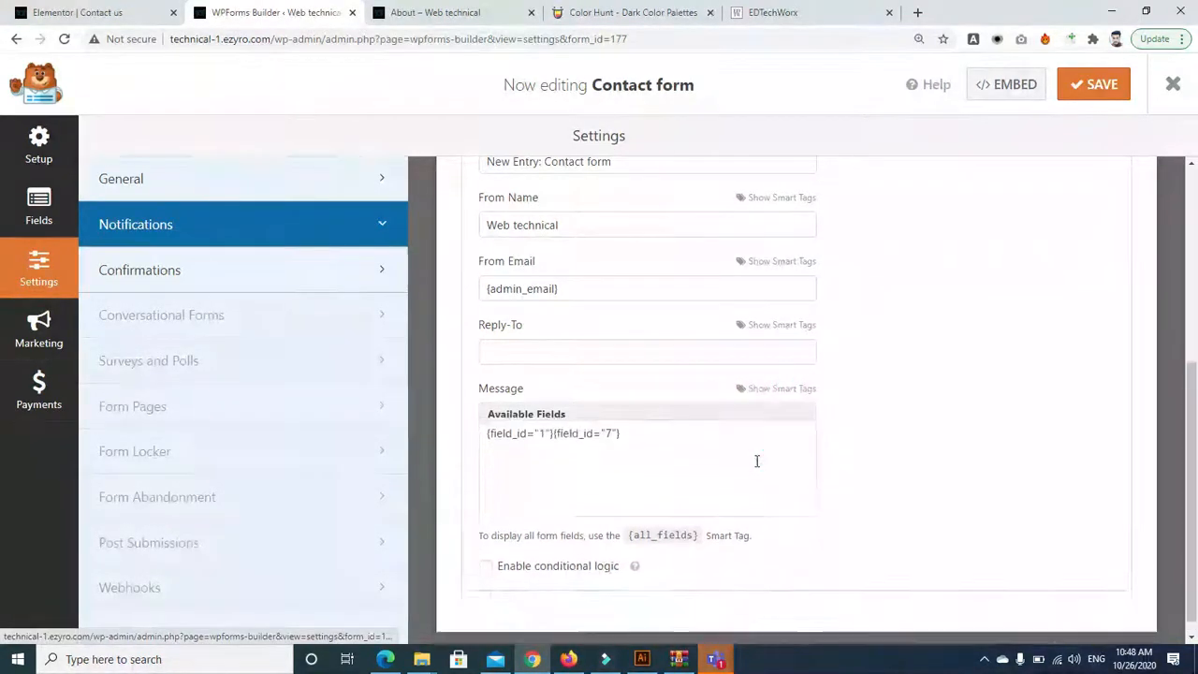
left_click(776, 388)
left_click(550, 502)
left_click(553, 502)
key("BackSpace")
key("BackSpace")
key("BackSpace")
key("BackSpace")
key("BackSpace")
key("BackSpace")
key("BackSpace")
key("BackSpace")
key("BackSpace")
key("BackSpace")
key("BackSpace")
key("BackSpace")
key("BackSpace")
key("BackSpace")
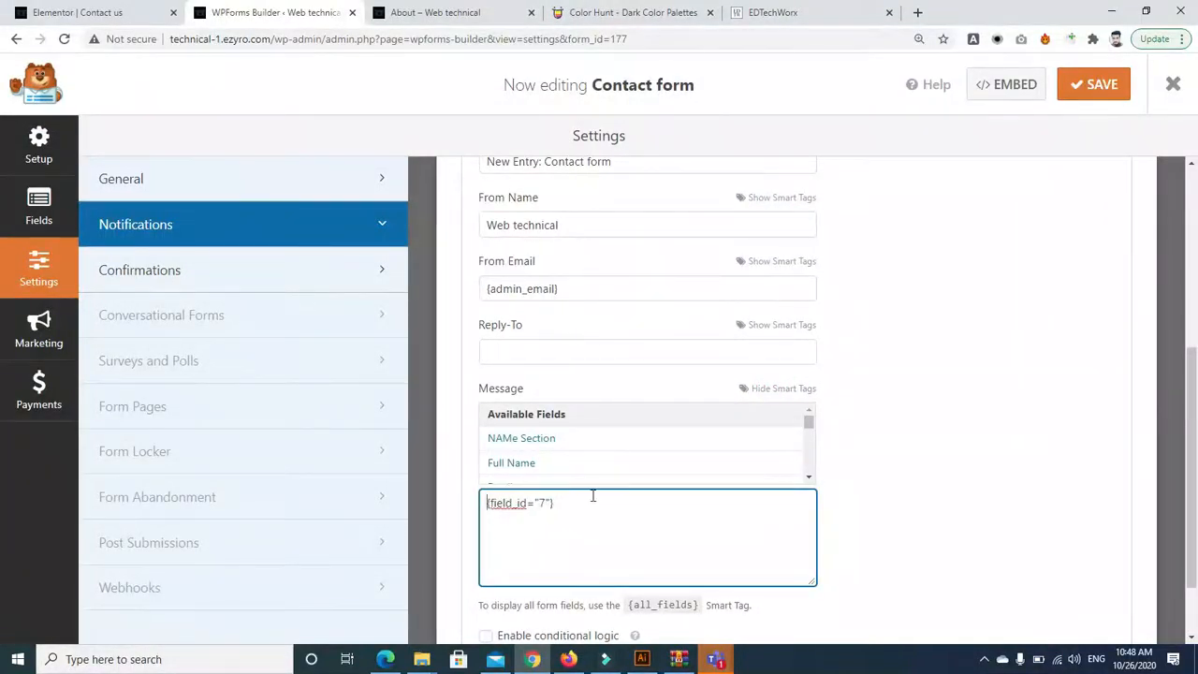
left_click(808, 476)
left_click(643, 444)
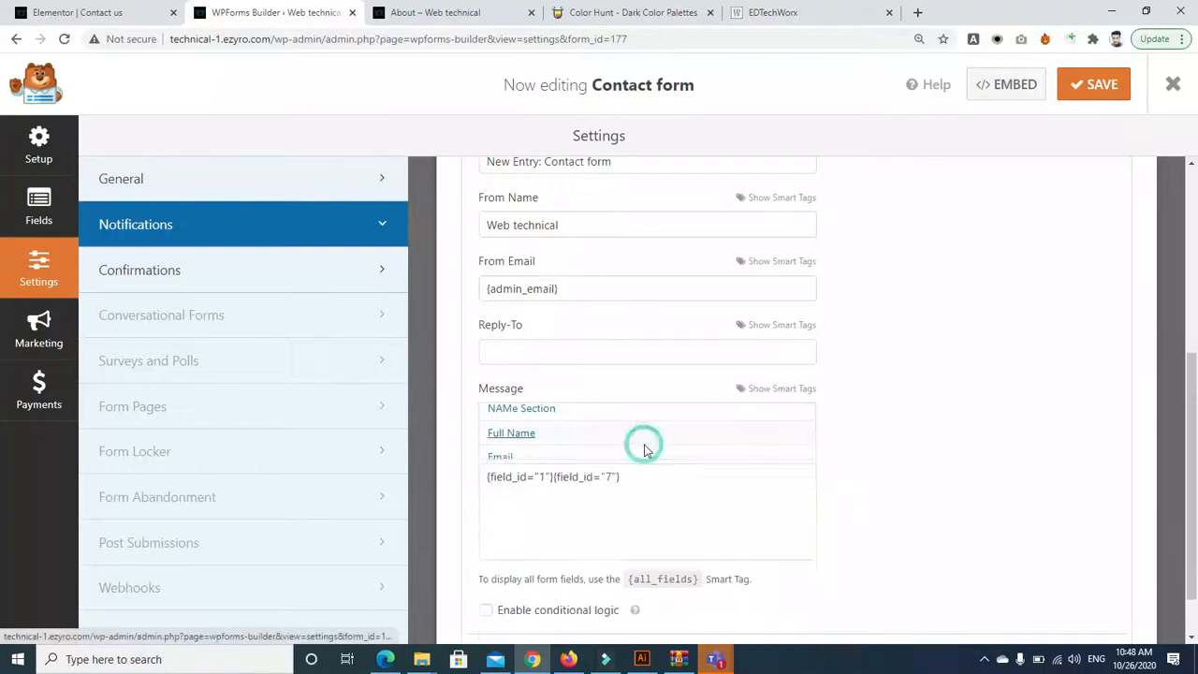
Add the Email, Address and Phone Ptcl field tags to the notification message
left_click(797, 388)
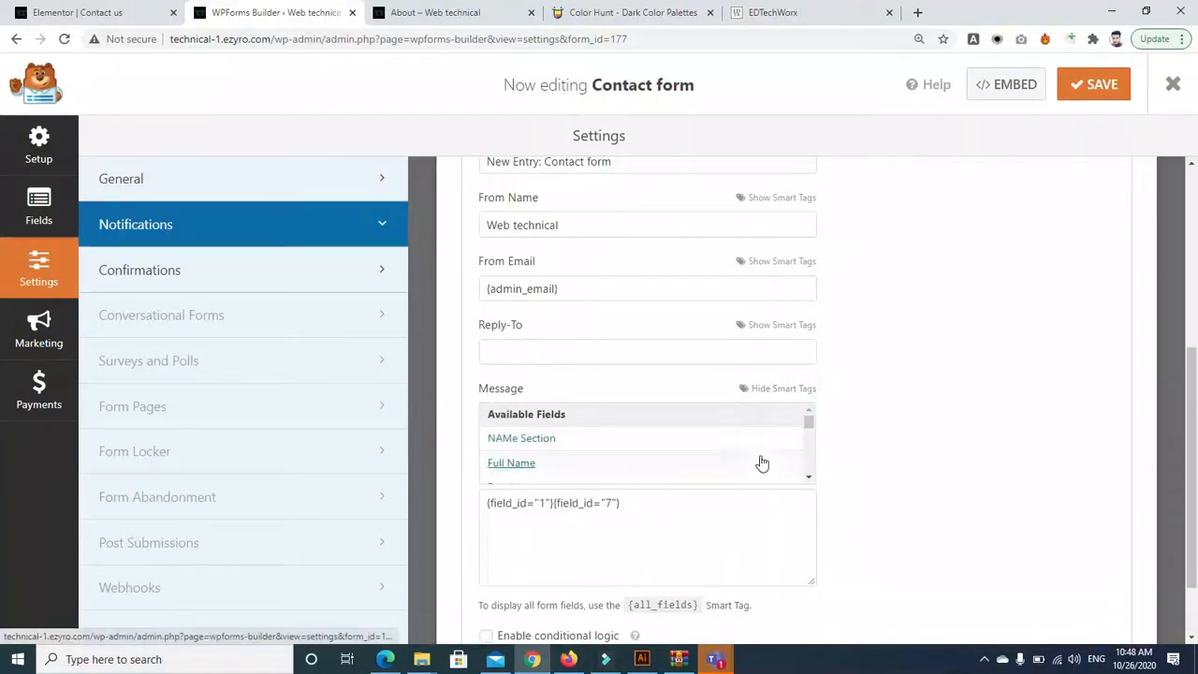
left_click(807, 475)
left_click(636, 463)
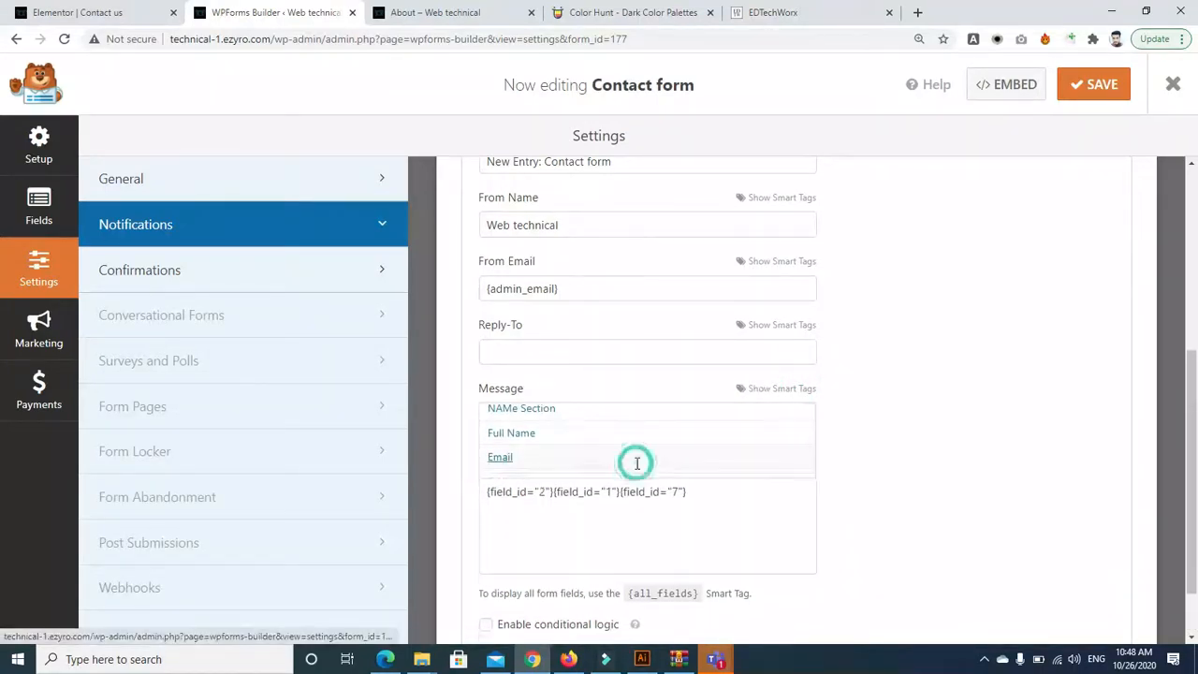
left_click(798, 388)
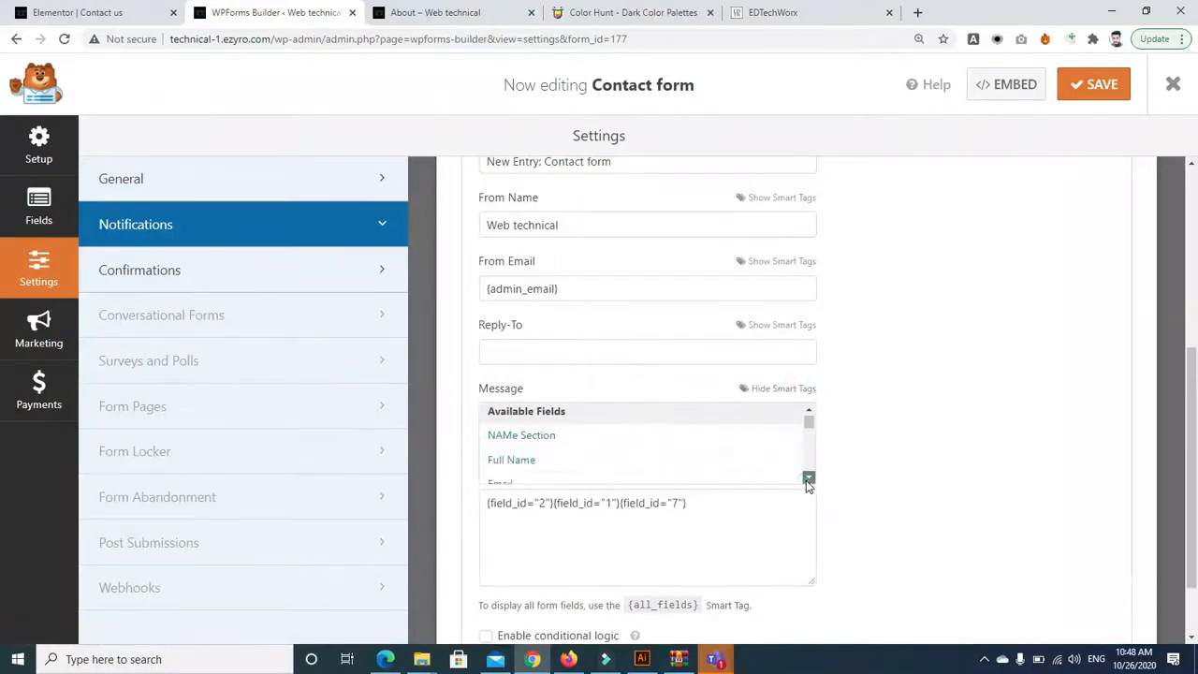
left_click(808, 477)
left_click(664, 450)
left_click(805, 388)
left_click(809, 475)
left_click(809, 476)
left_click(808, 475)
left_click(808, 475)
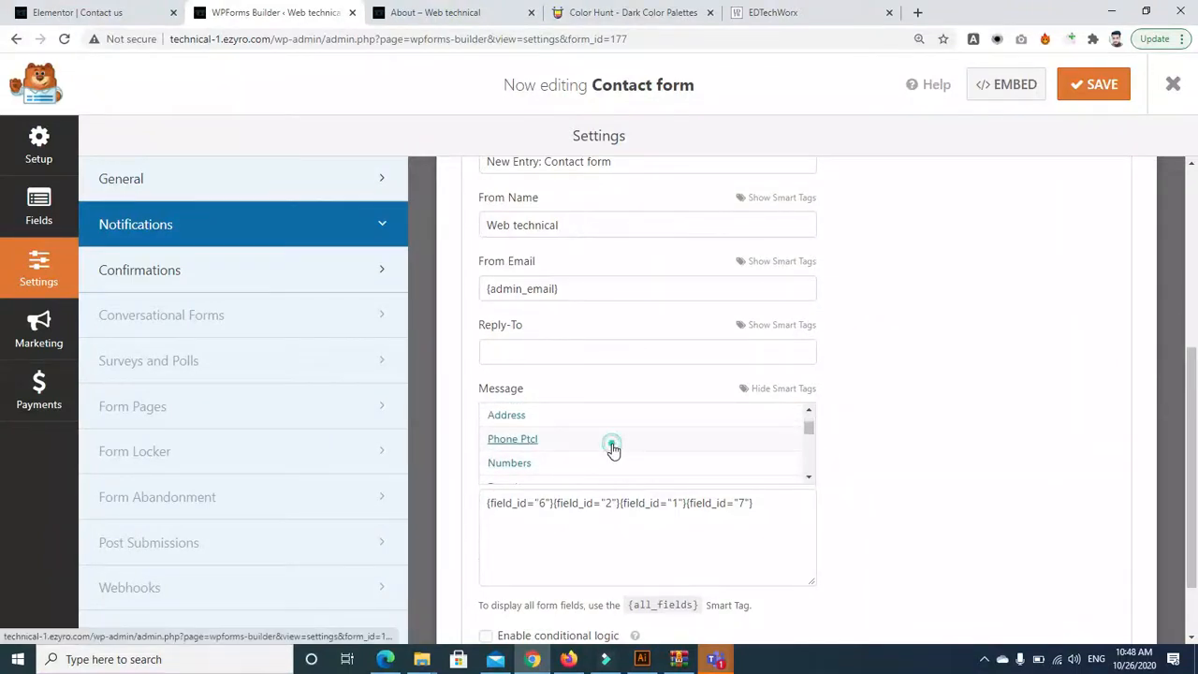
left_click(612, 449)
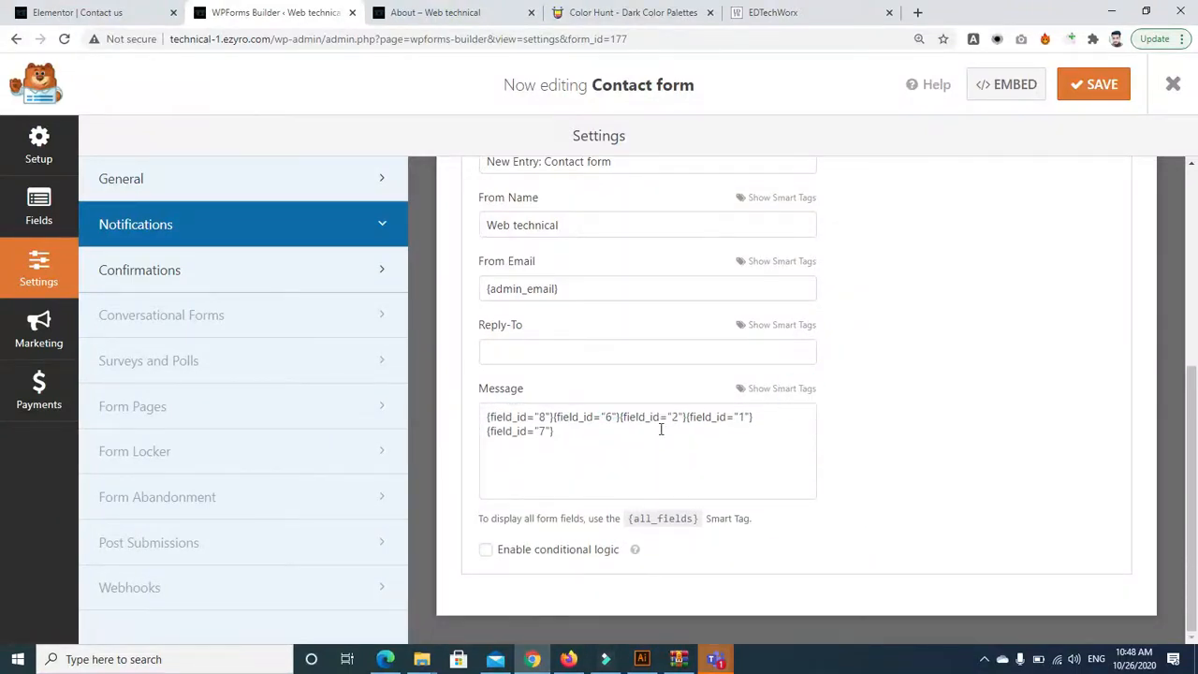
Break the Phone Ptcl, Address and Email tags onto separate lines
left_click(621, 416)
key("Return")
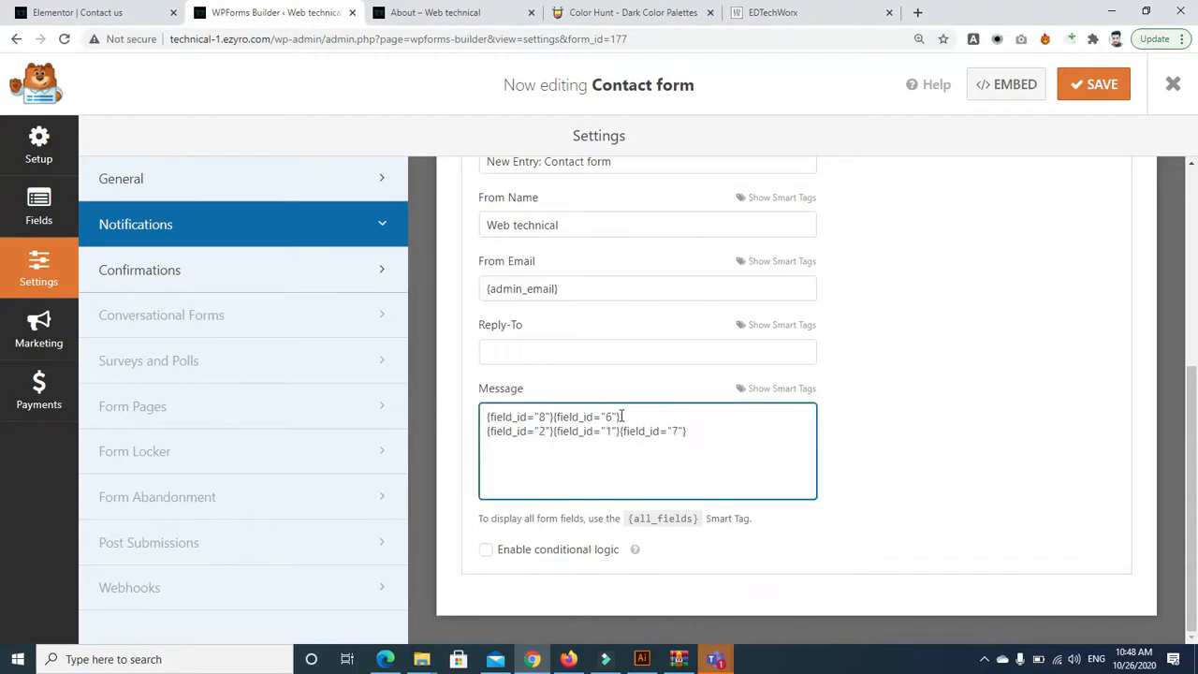
left_click(554, 415)
key("Return")
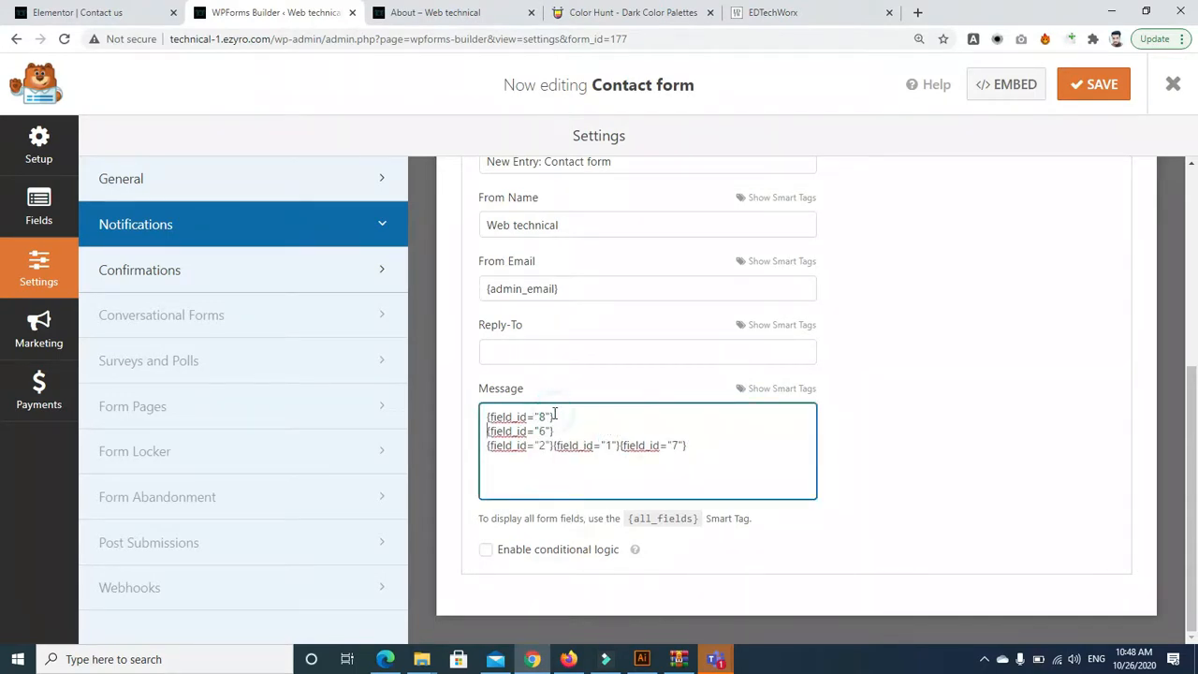
left_click(552, 446)
key("Return")
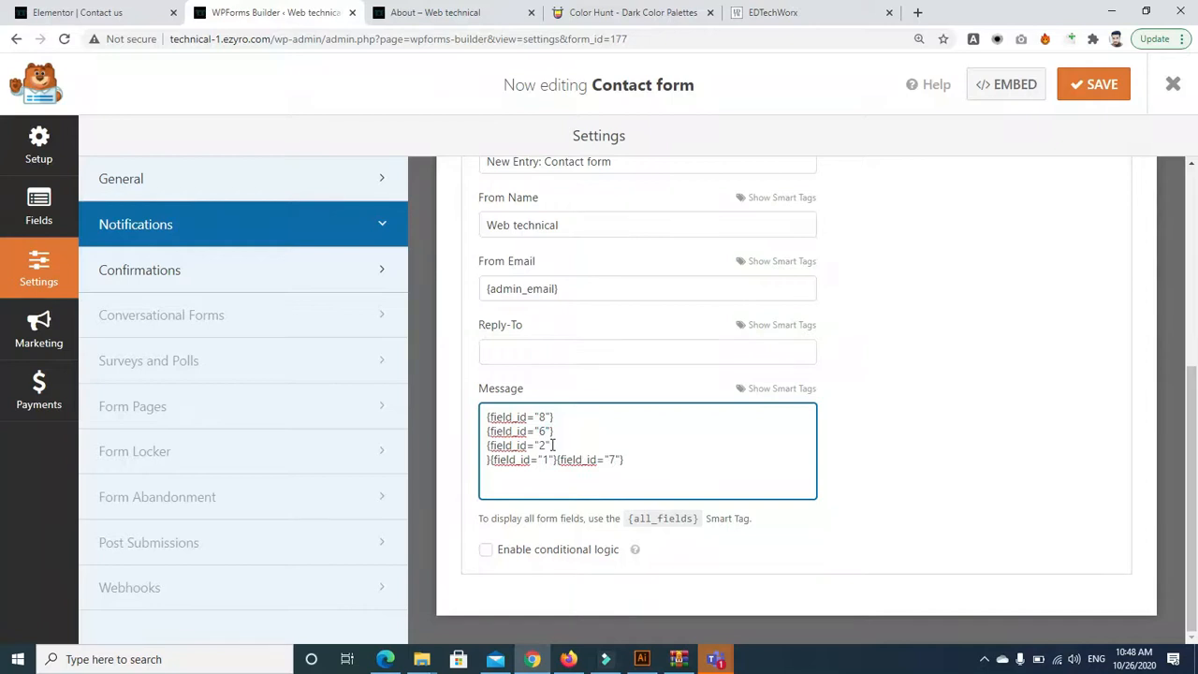
key("BackSpace")
left_click(549, 445)
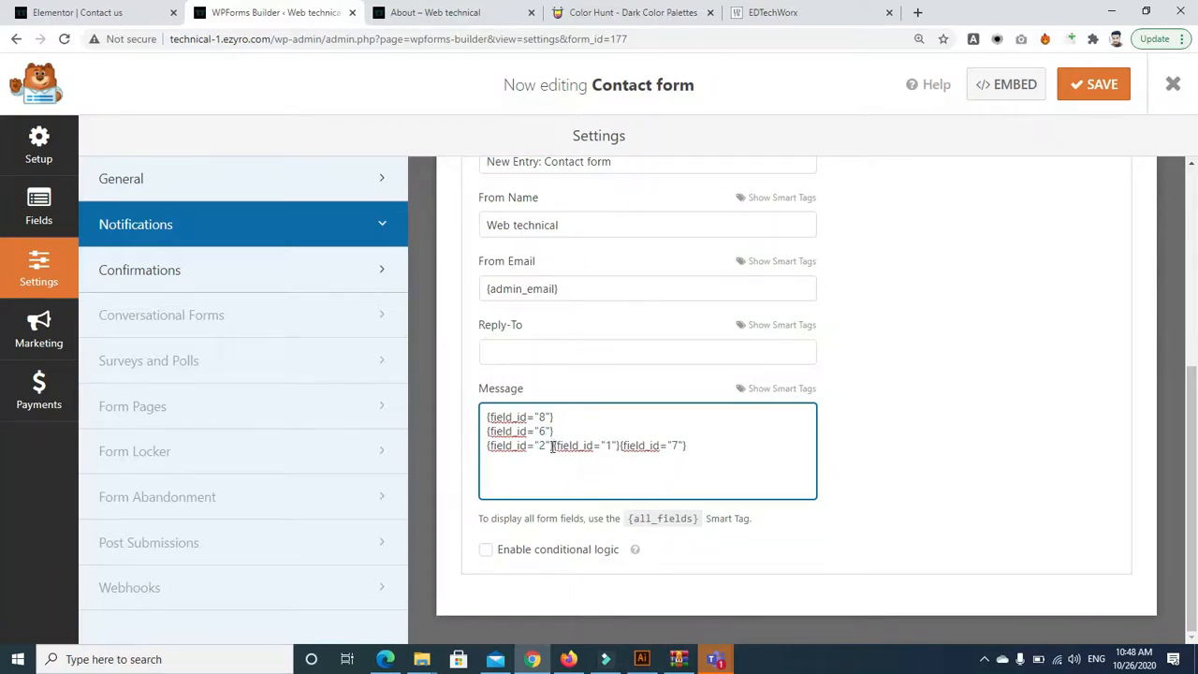
key("Return")
key("BackSpace")
Put the field 1 and 7 tags on their own lines and enable conditional logic
key("Return")
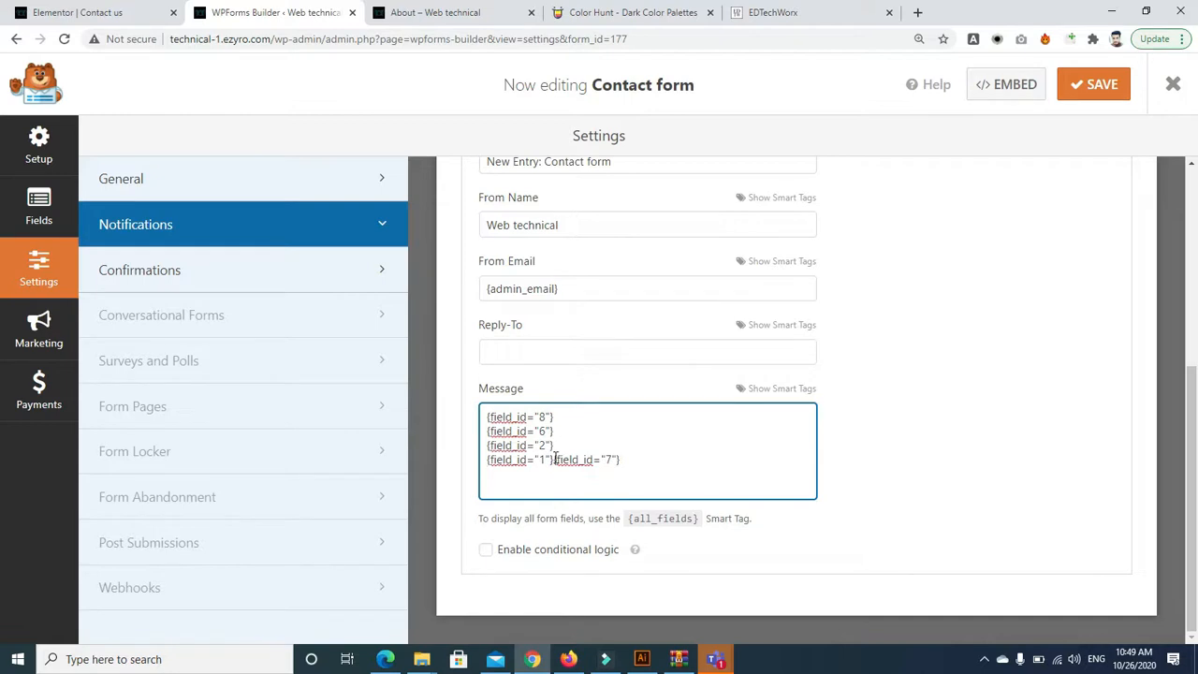
left_click(555, 459)
key("Return")
left_click(579, 474)
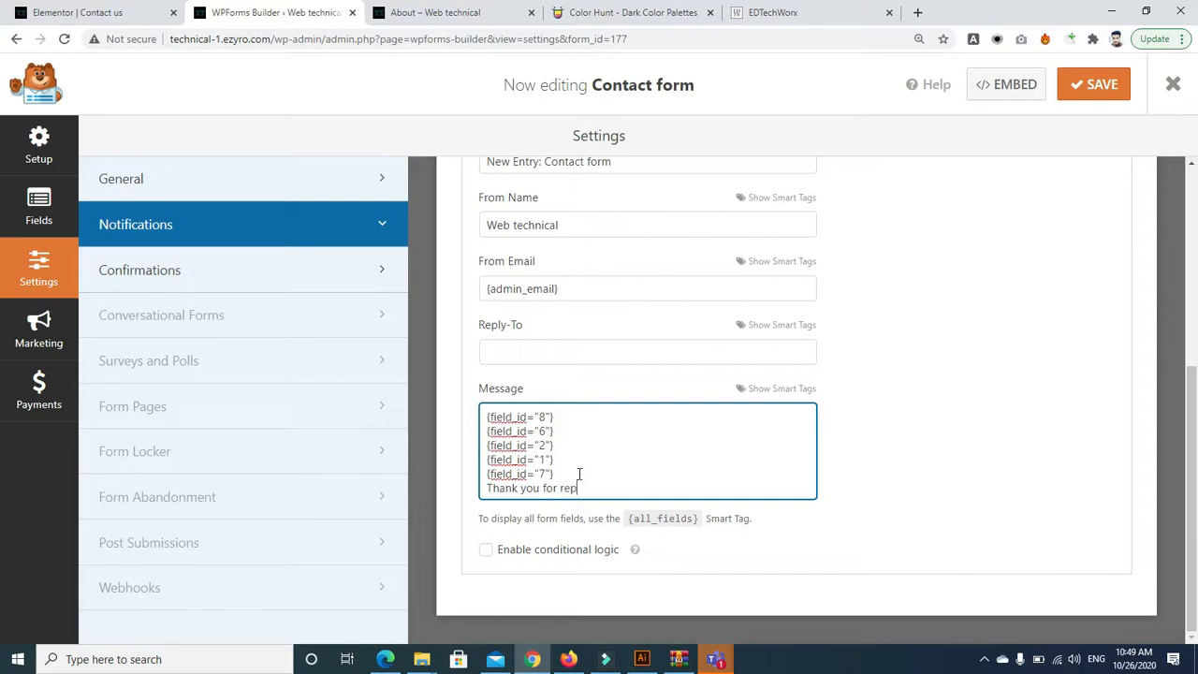
left_click(483, 553)
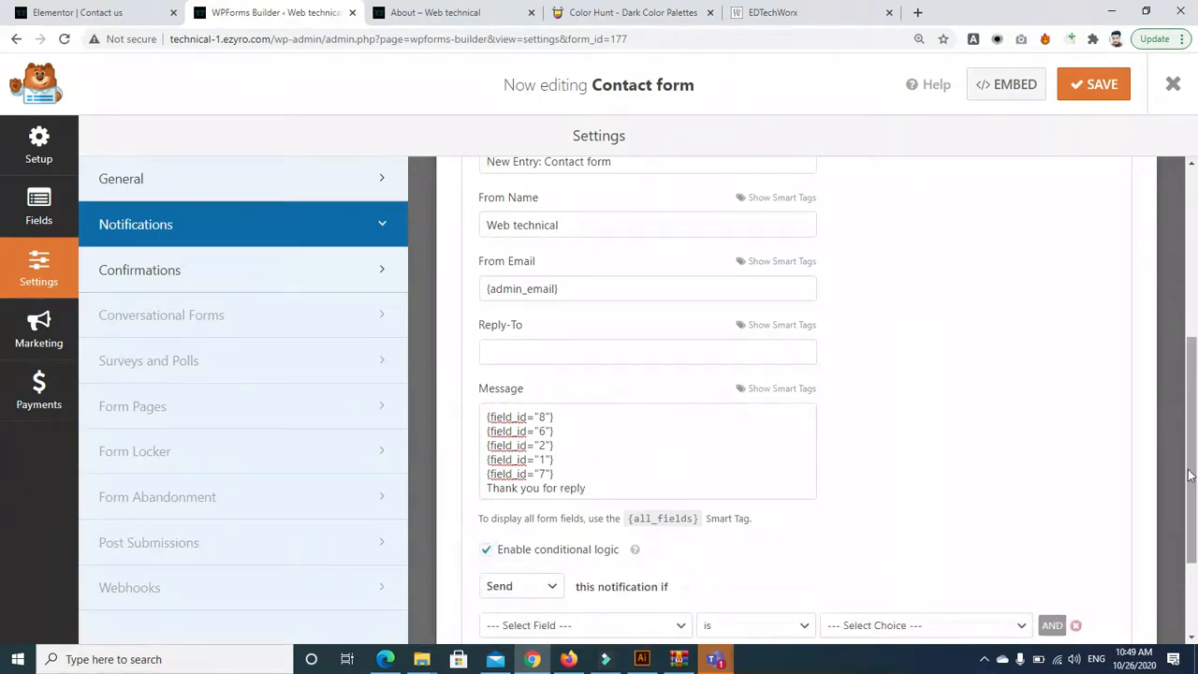
Set up a Send condition for the notification based on the Email field
scroll(728, 500, "down", 2)
left_click(551, 449)
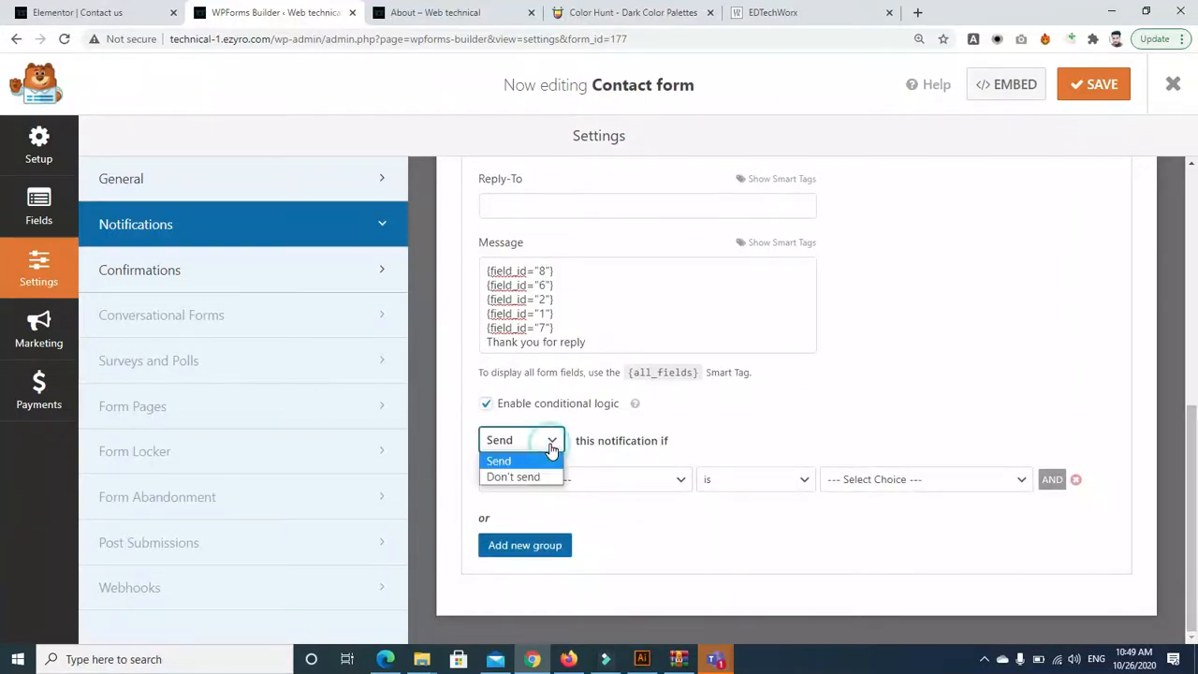
left_click(550, 449)
left_click(573, 479)
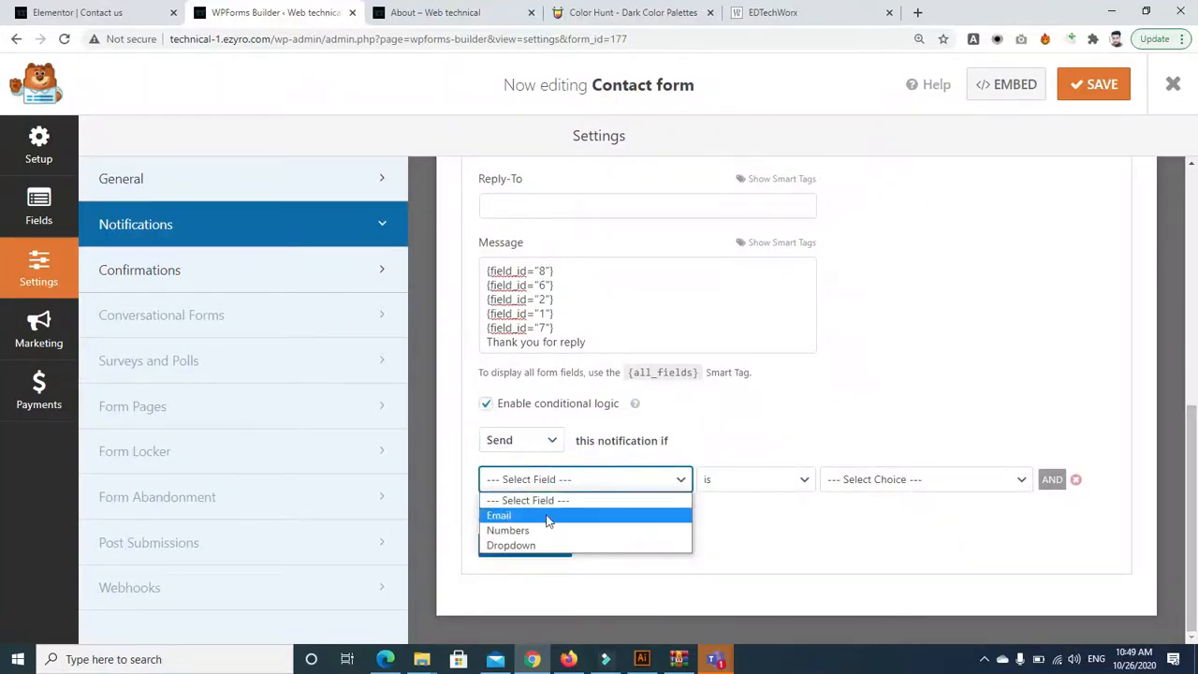
left_click(548, 515)
left_click(876, 476)
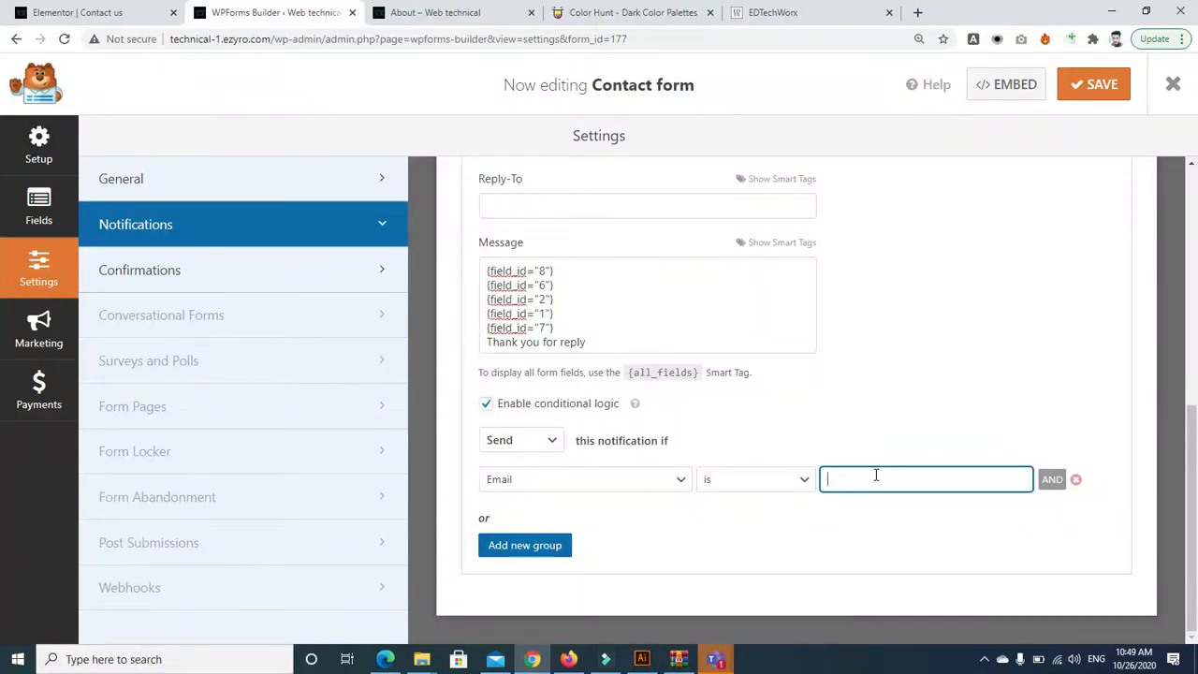
Turn conditional logic back off, confirm the removal, and open Confirmations settings
left_click(485, 406)
left_click(555, 404)
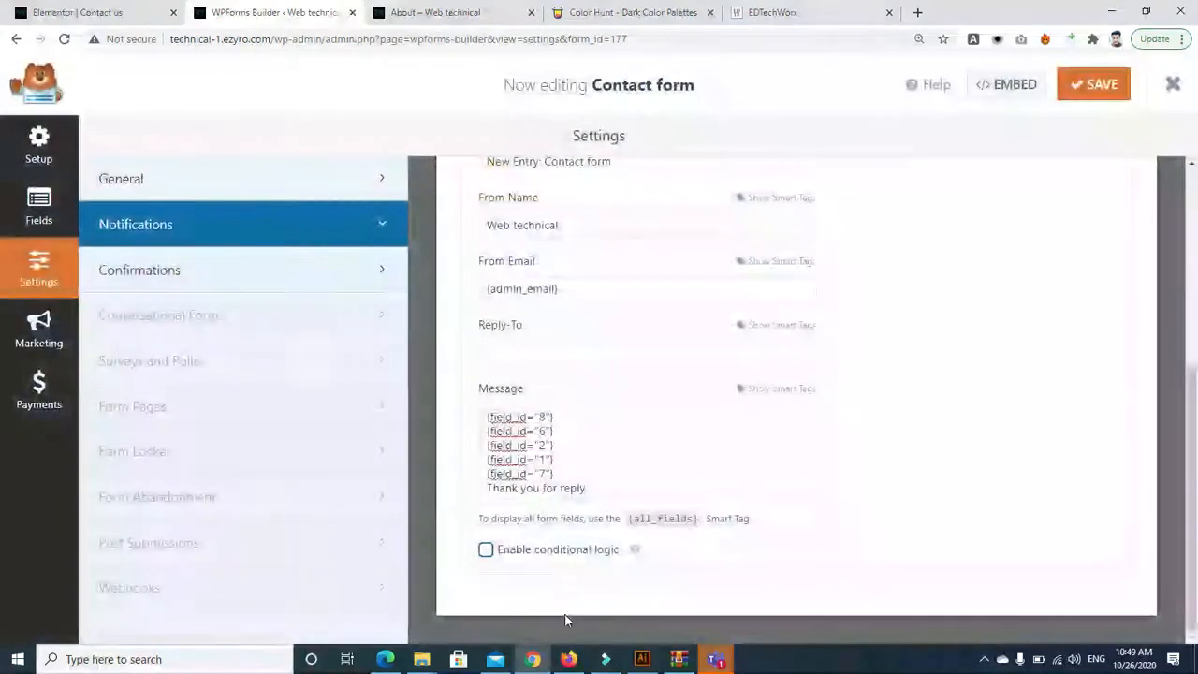
left_click(233, 284)
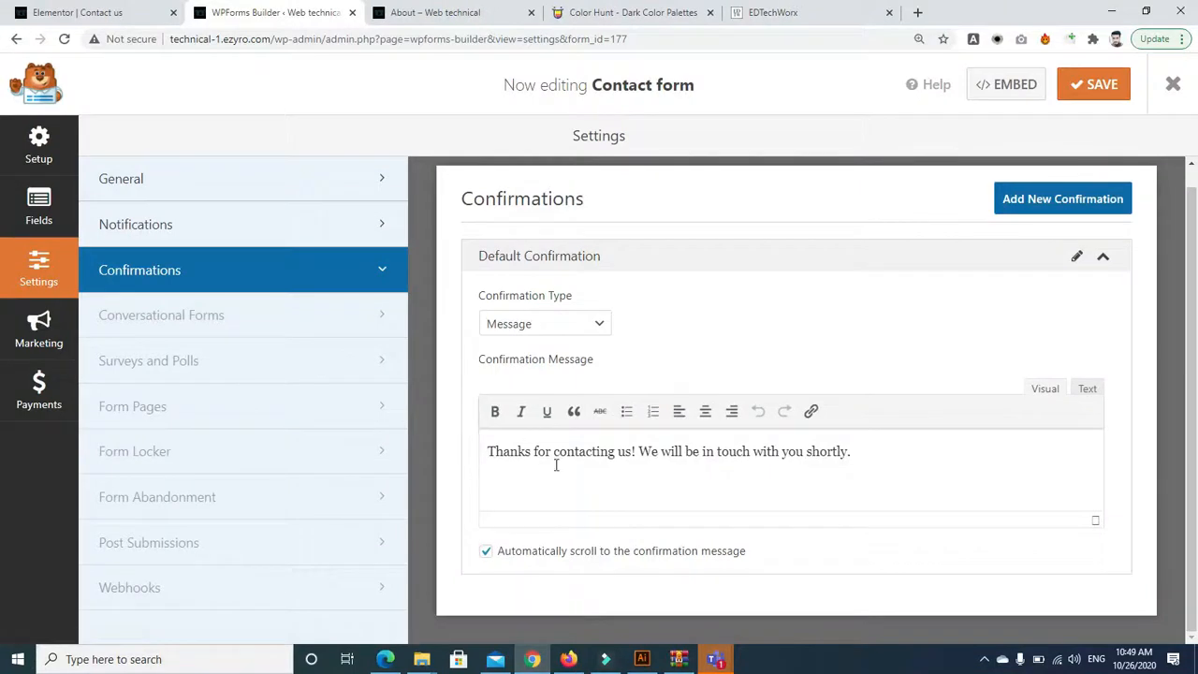
Test the form on the About page by filling the name fields with sample text
left_click(402, 16)
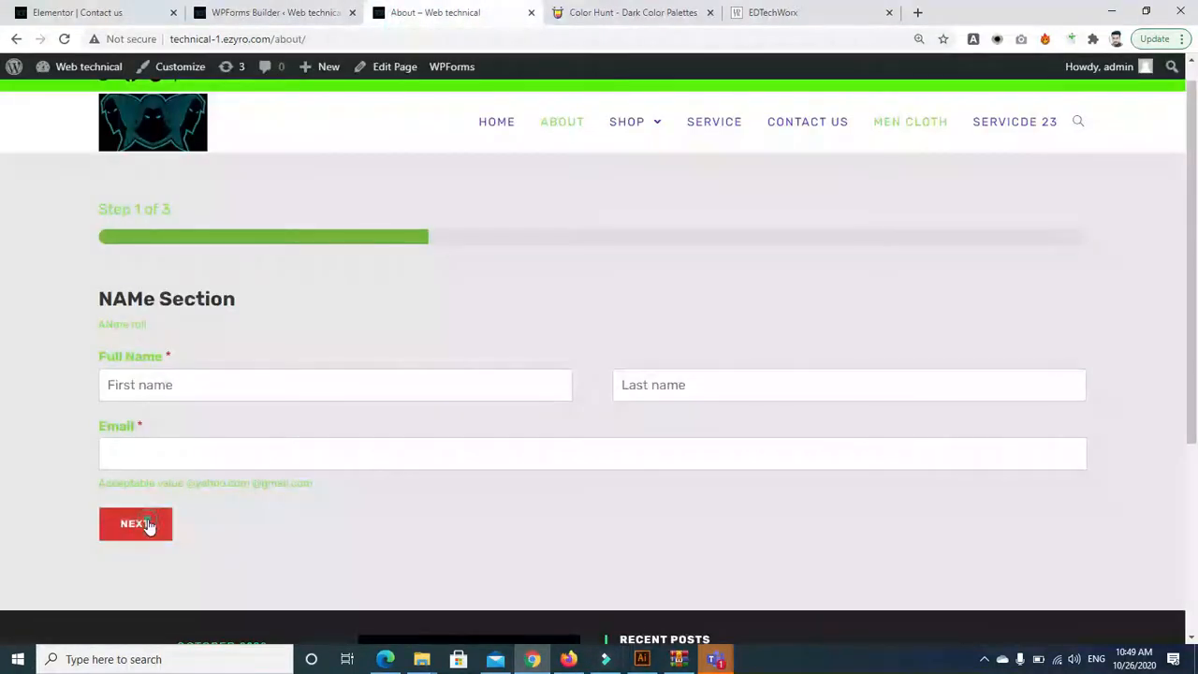
left_click(147, 523)
type("miwdefmg")
key("Tab")
type("inin")
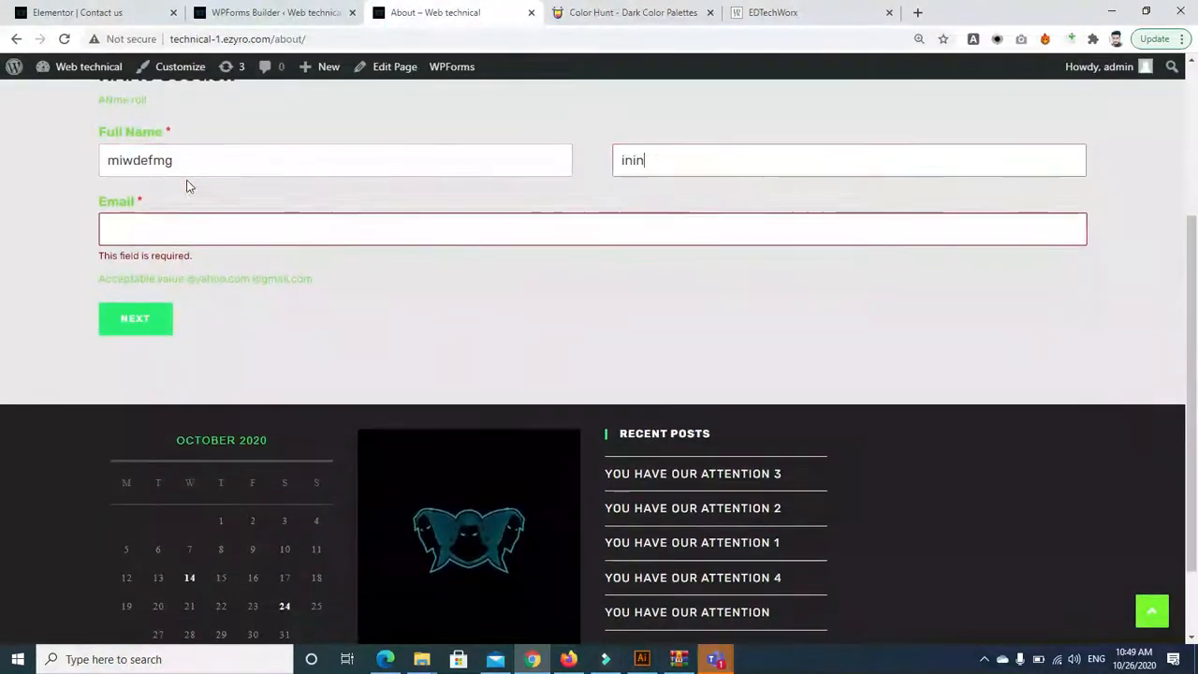
left_click(222, 9)
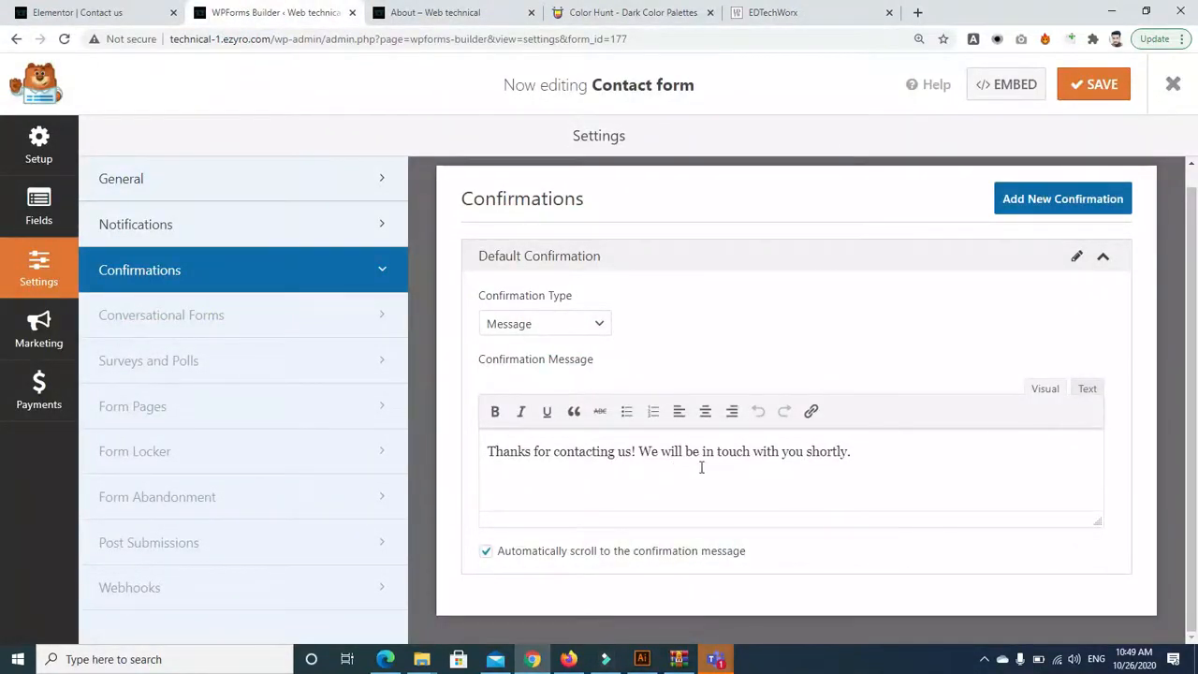
Select the confirmation message text and switch Confirmation Type to Go to URL
left_click(868, 454)
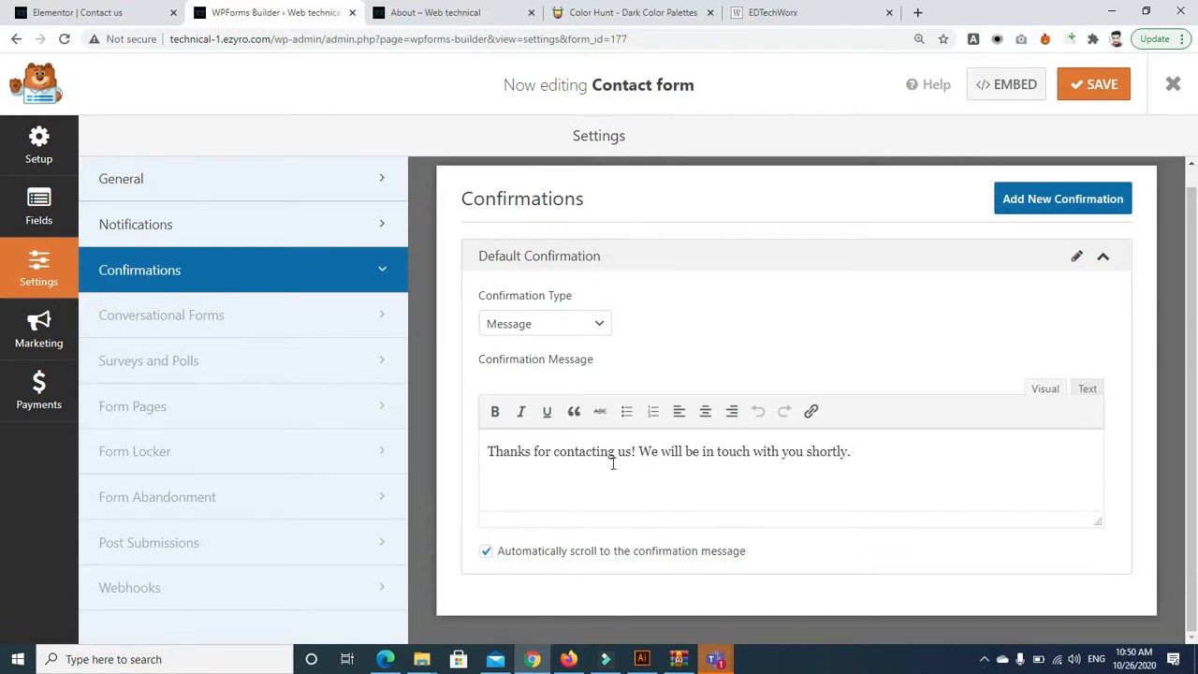
left_click_drag(639, 449, 872, 460)
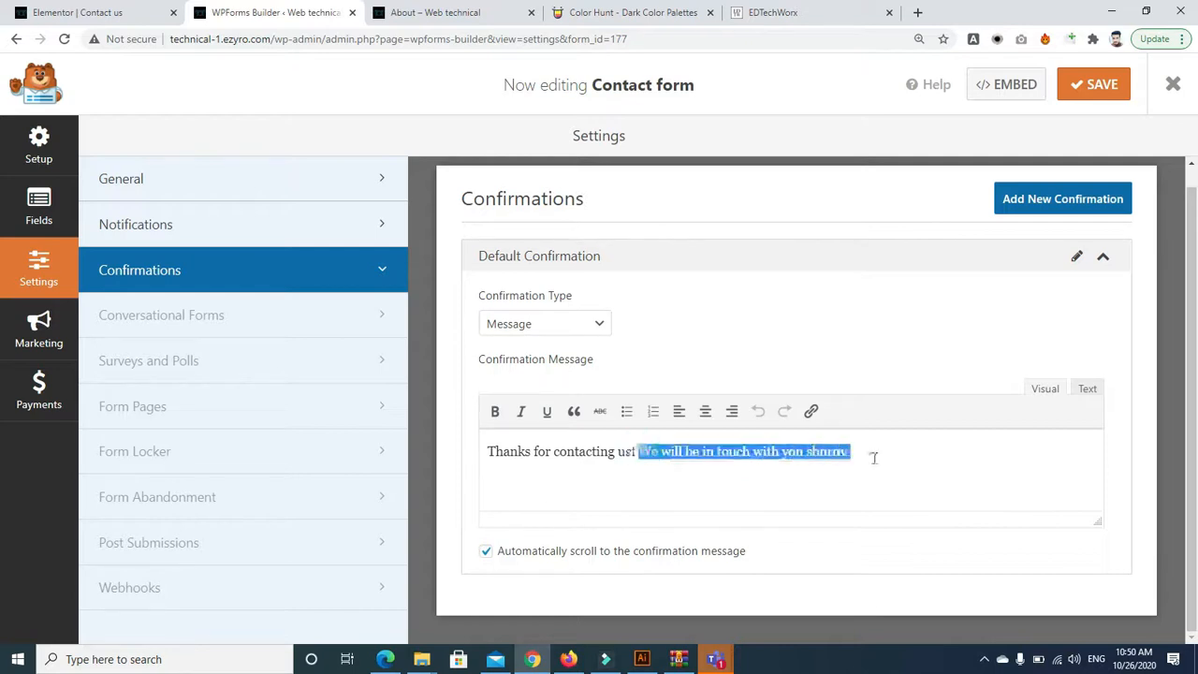
left_click_drag(485, 450, 898, 469)
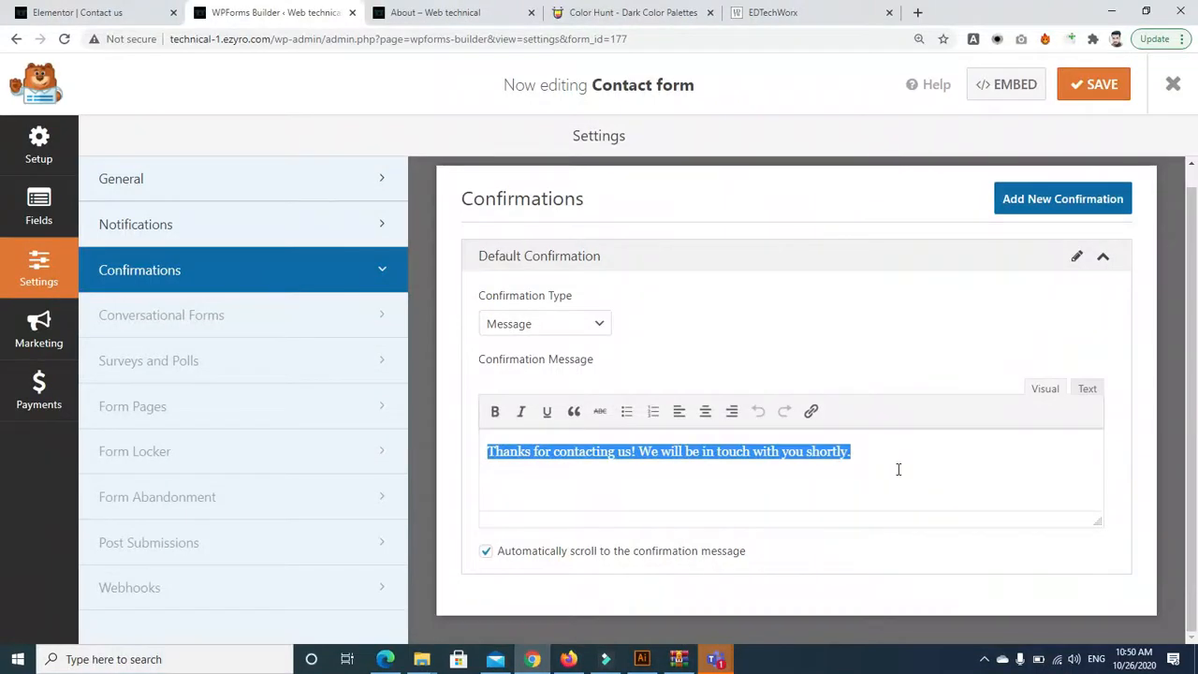
left_click(599, 326)
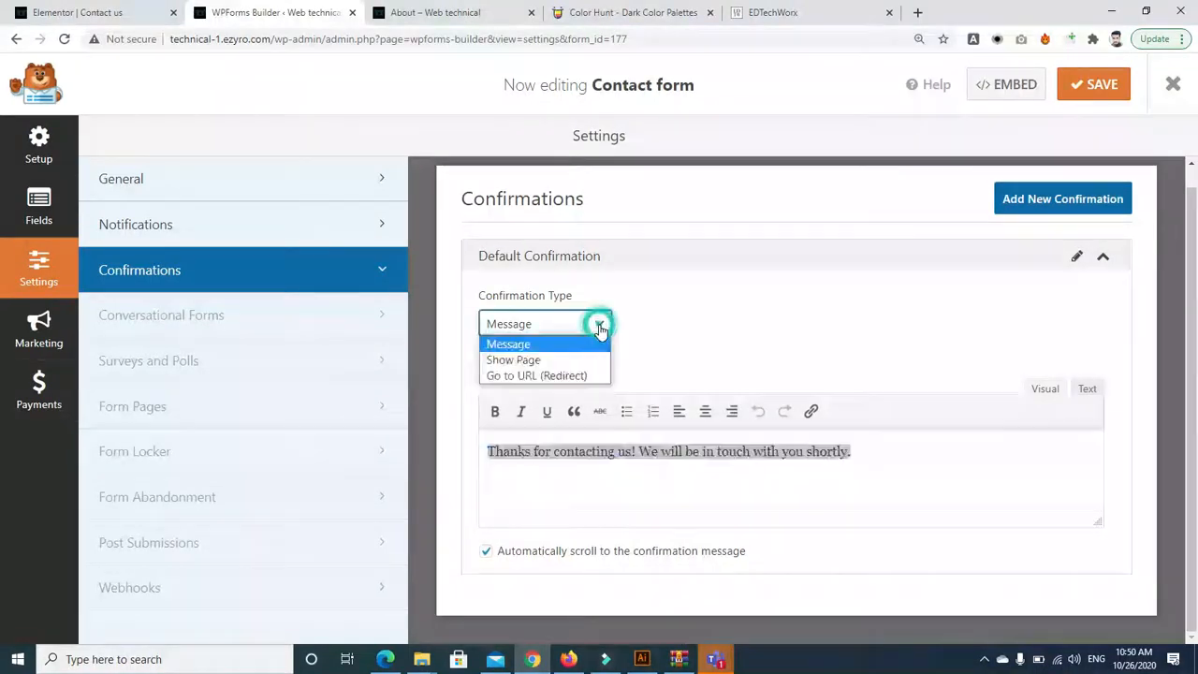
left_click(576, 374)
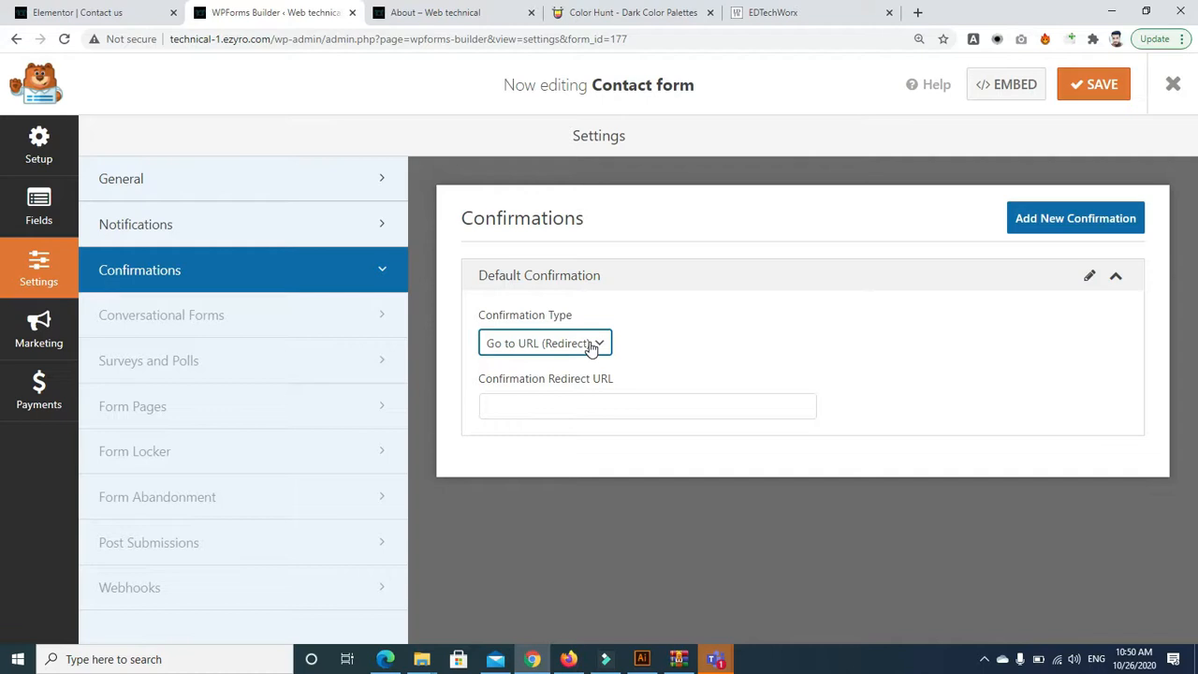
After checking the EDTechWorx tab, set Confirmation Type back to Message
left_click(772, 12)
left_click(251, 17)
left_click(763, 14)
left_click(255, 15)
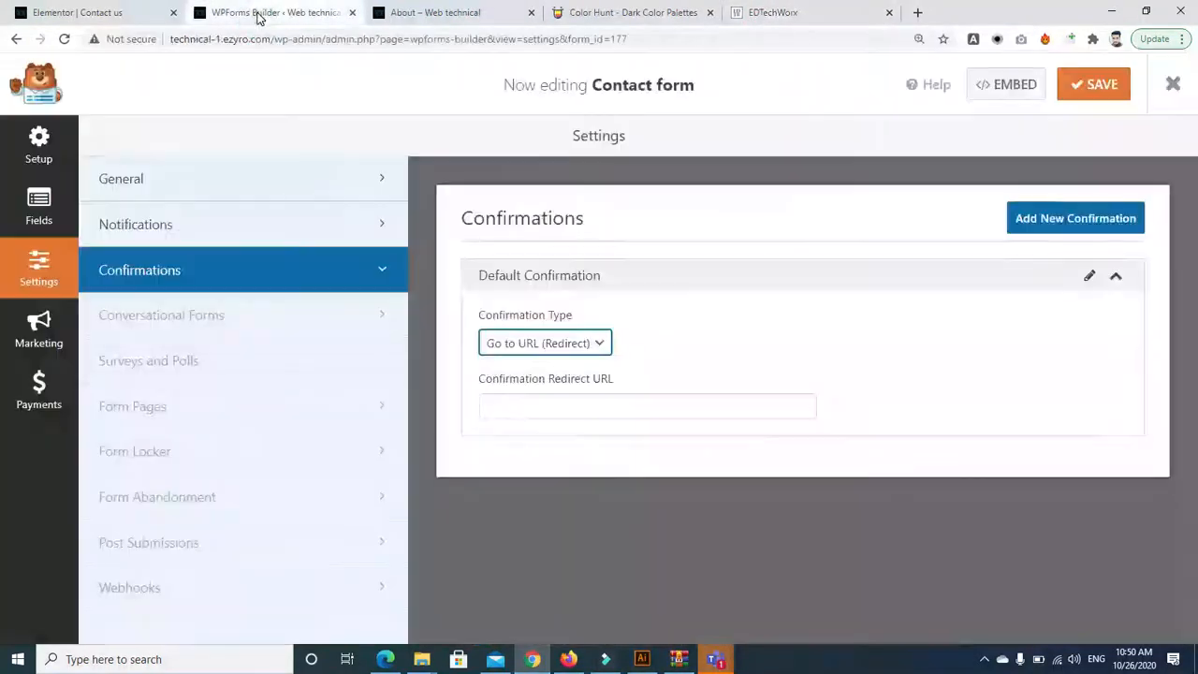
left_click(586, 342)
left_click(574, 367)
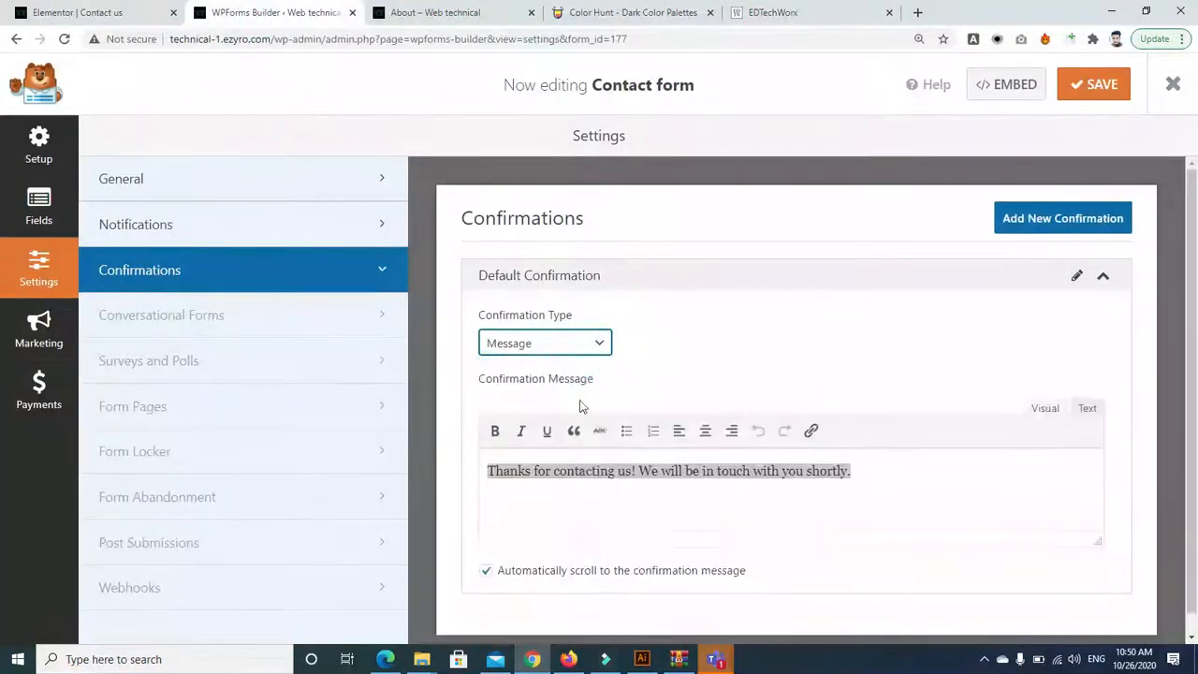
Dismiss the Conversational Forms PRO notice and bring up the Teams meeting window
left_click_drag(1076, 369, 447, 297)
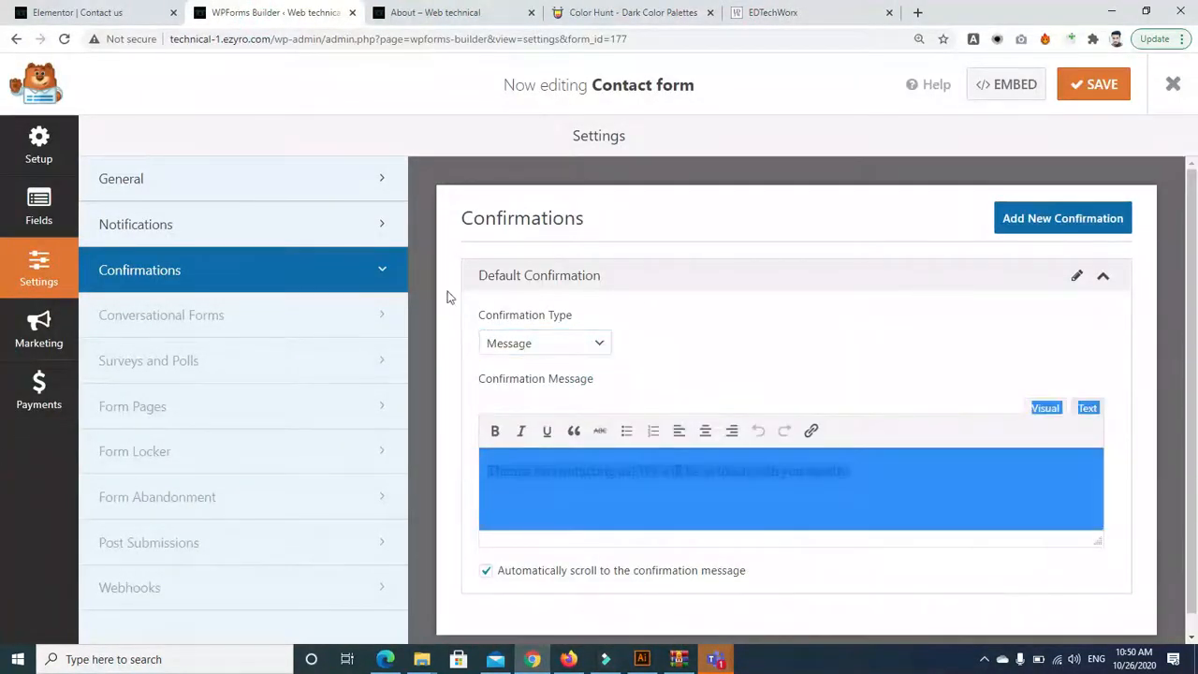
left_click(197, 315)
left_click(812, 227)
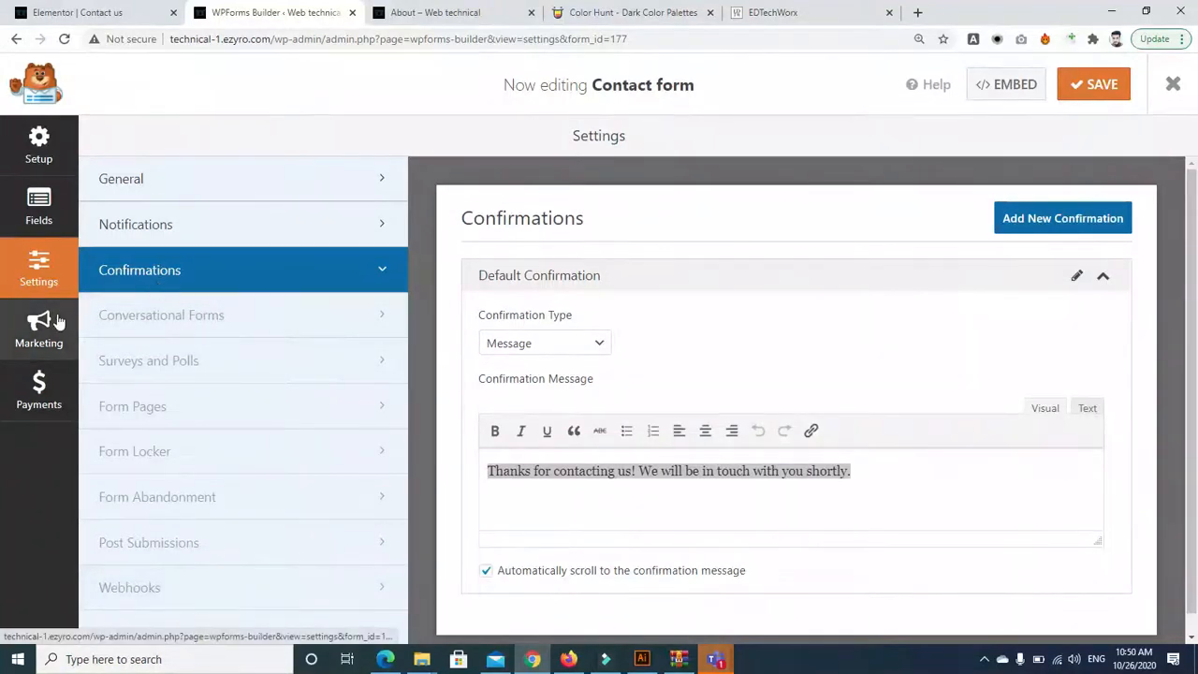
left_click(715, 659)
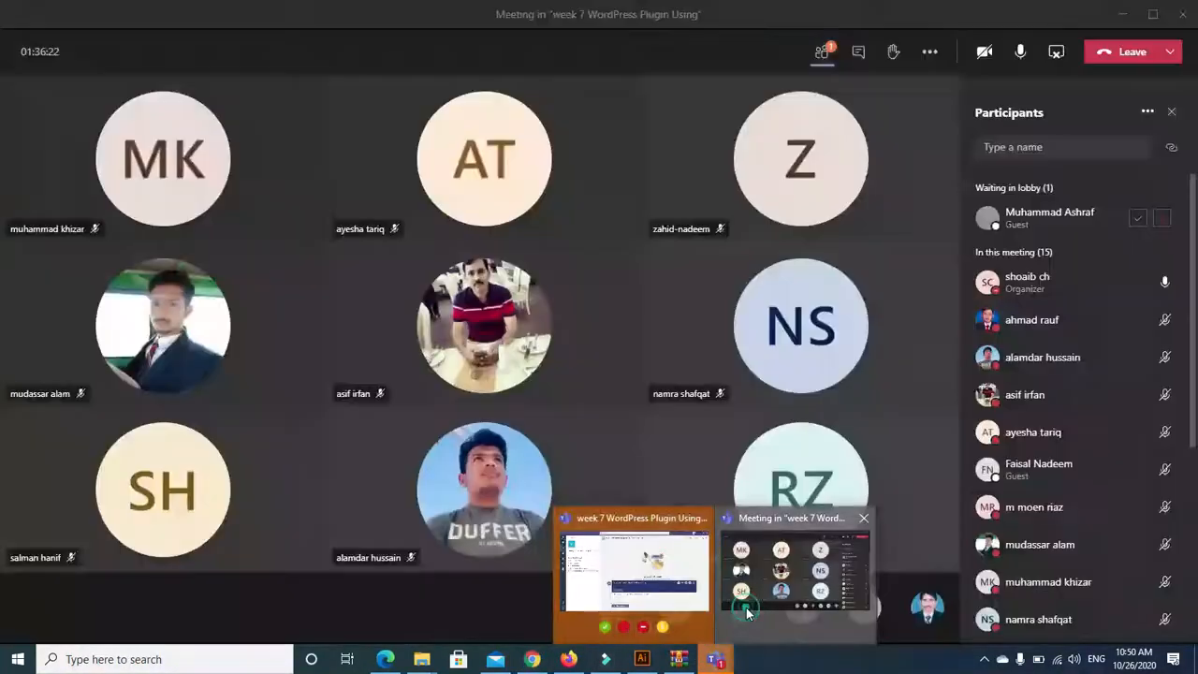
Admit the lobby guest to the Teams class meeting, then return to WPForms in Chrome
left_click(753, 607)
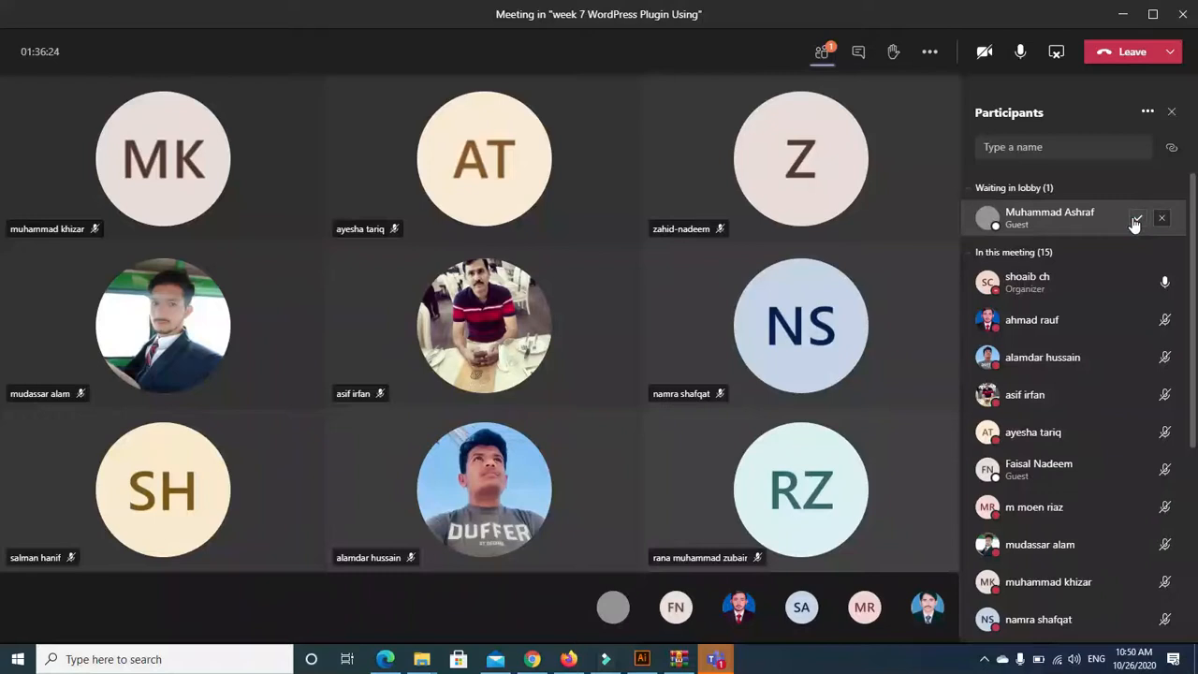
left_click(1135, 220)
left_click(714, 661)
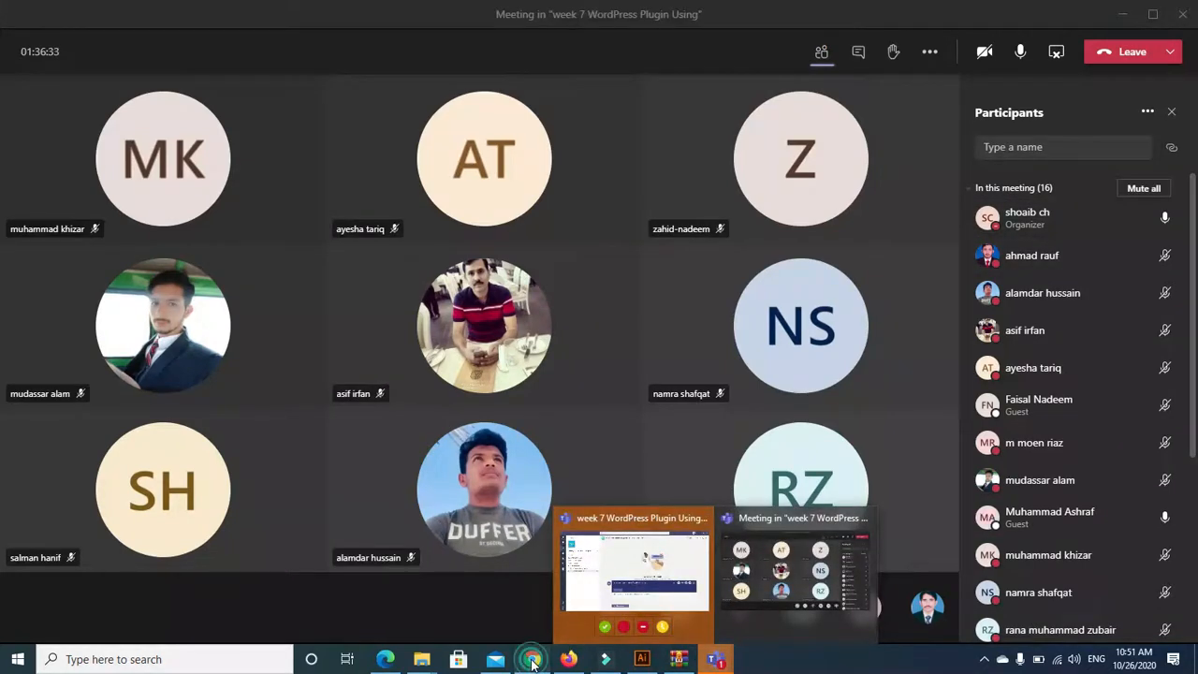
left_click(532, 660)
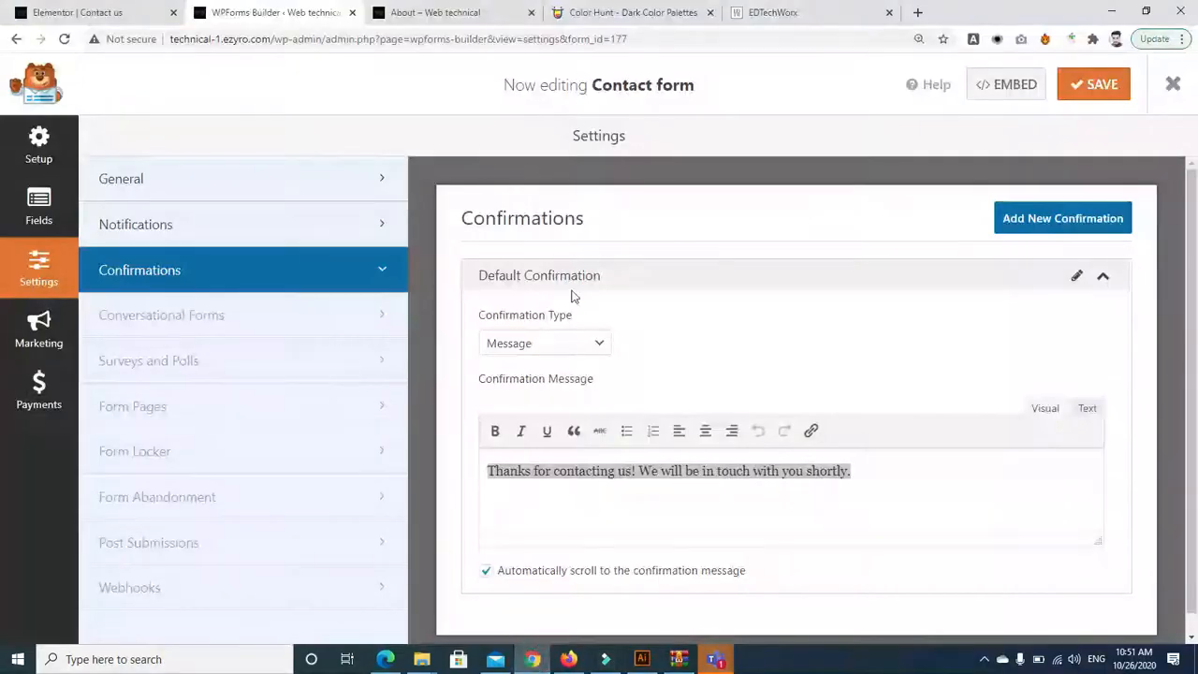
Cancel adding a new confirmation and add an empty line below the Default Confirmation message
left_click(1059, 220)
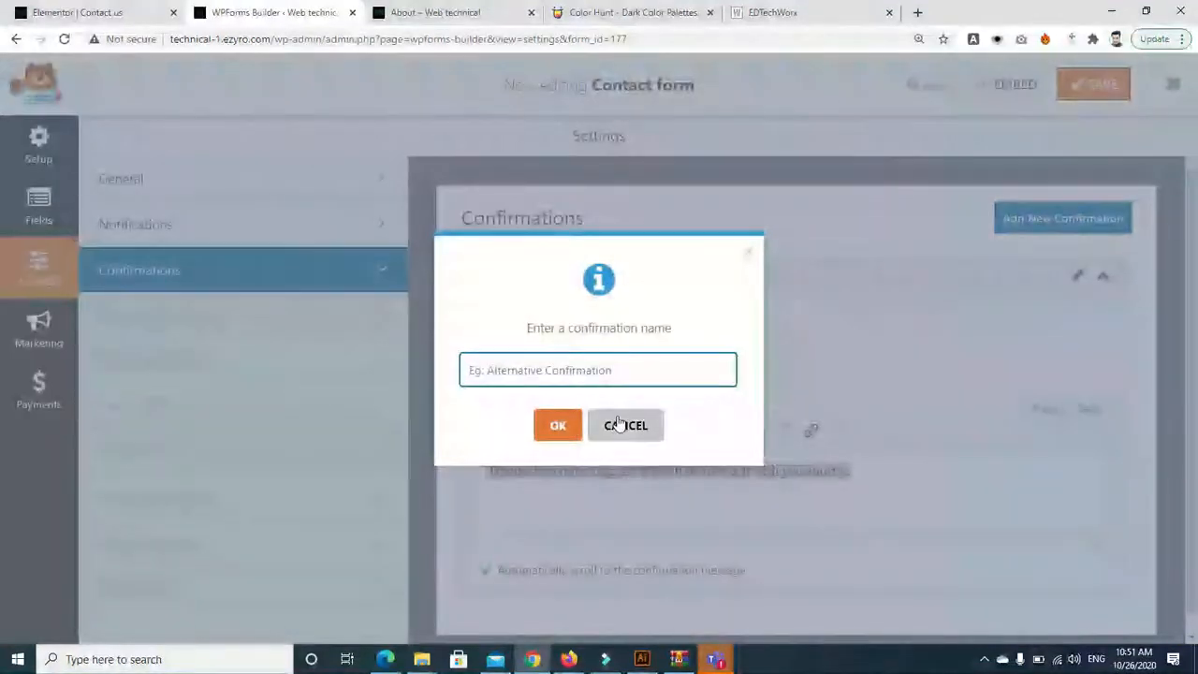
left_click(623, 425)
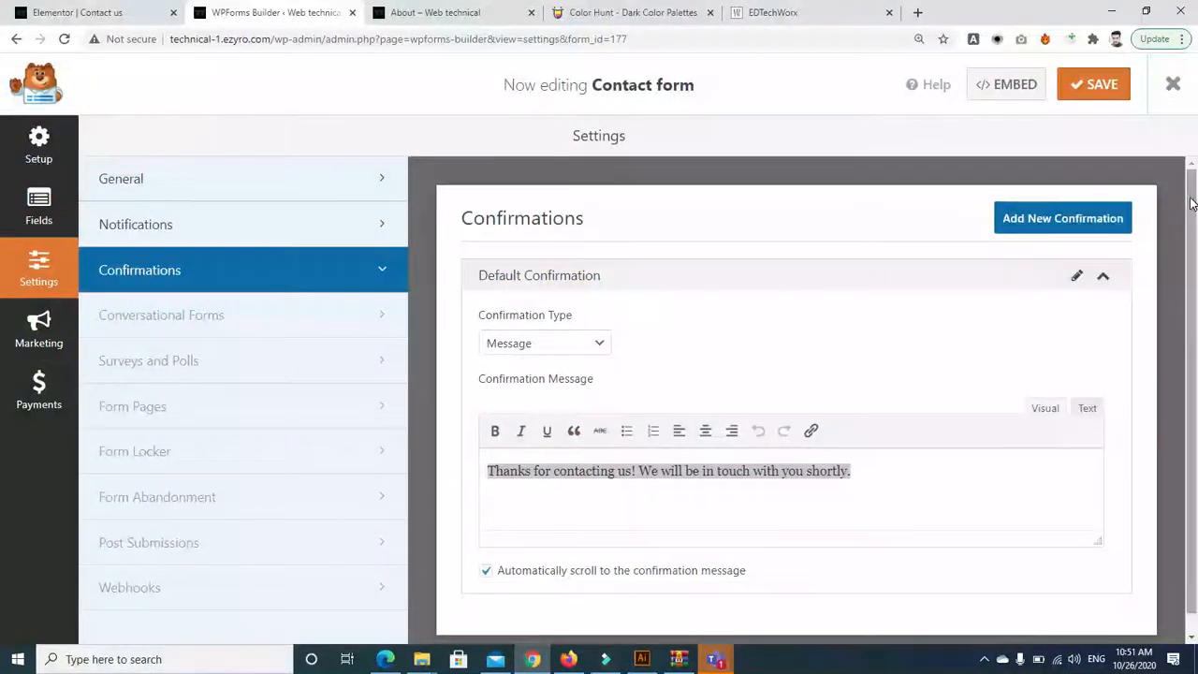
scroll(1191, 204, "down", 1)
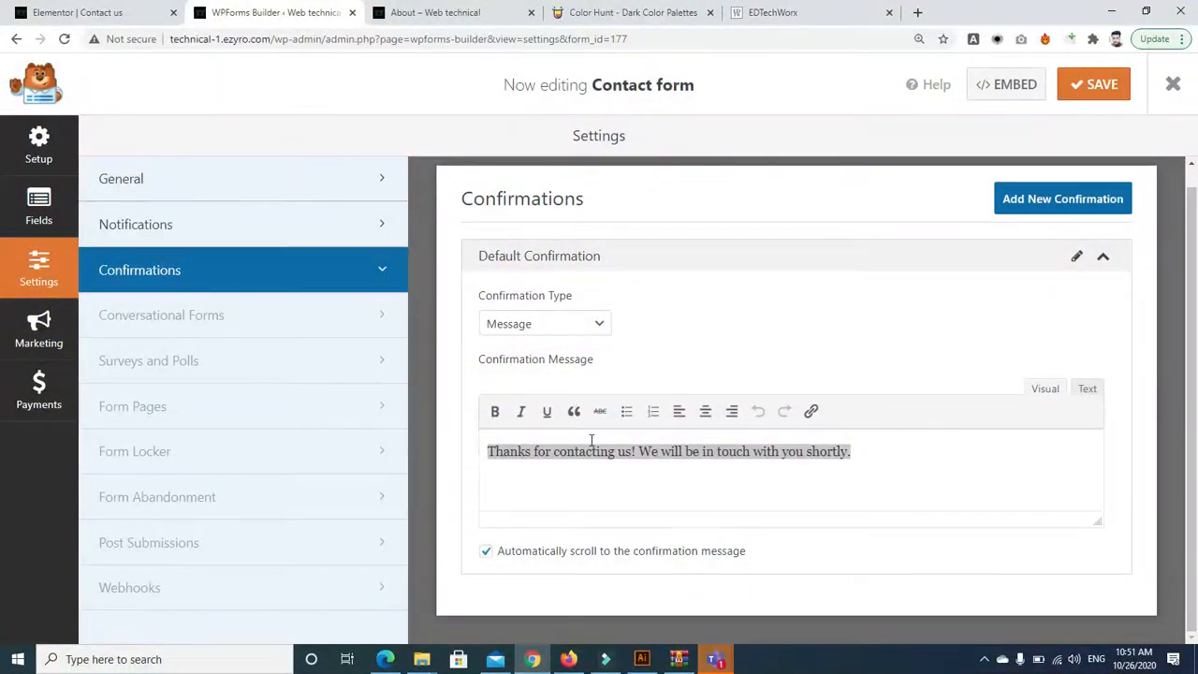
left_click(871, 447)
key("Return")
Open the Insert link box, then view the notification Message box in Notifications settings
left_click(814, 414)
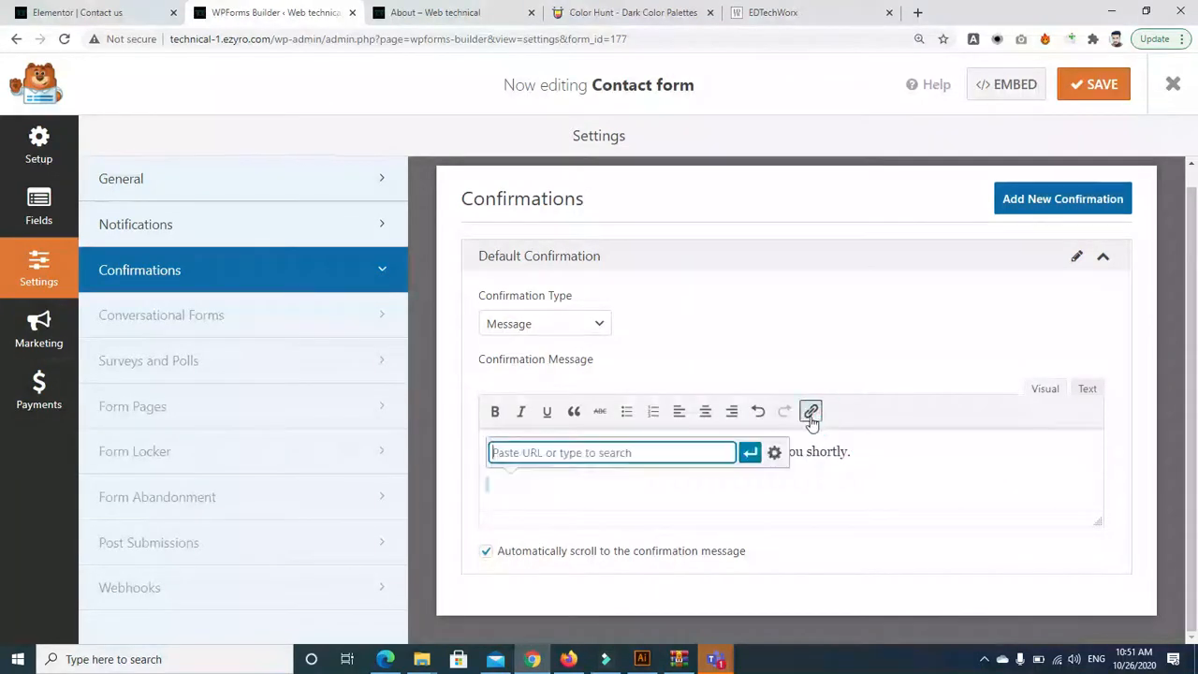
left_click(909, 484)
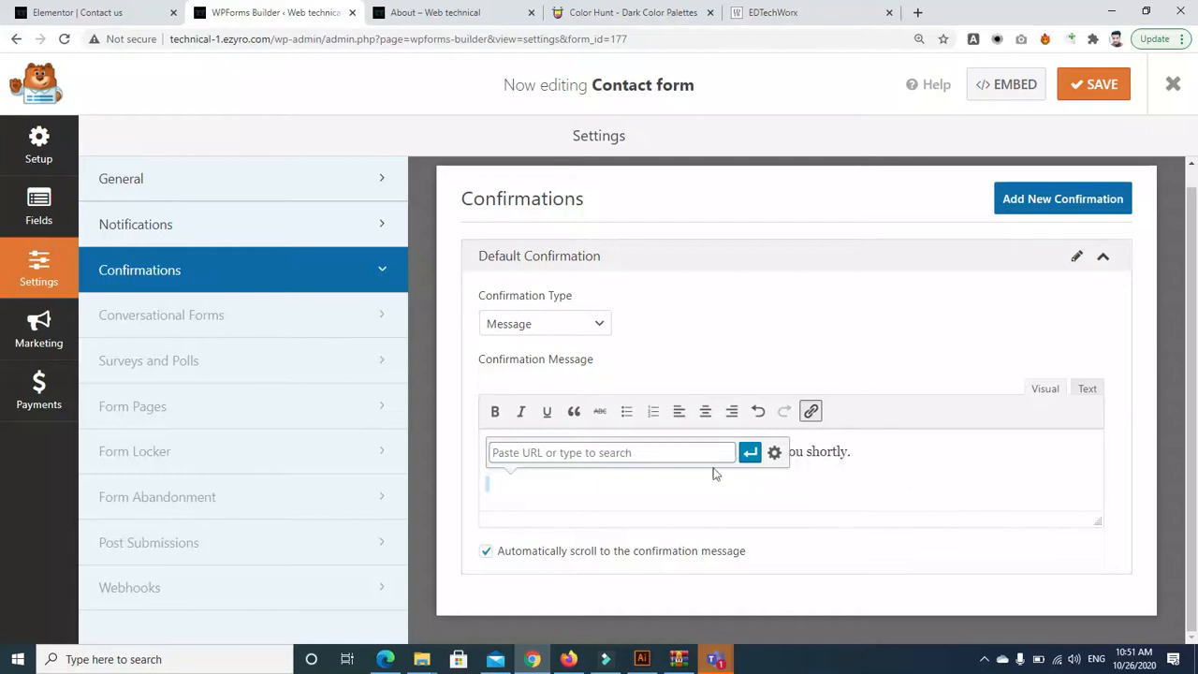
left_click(253, 225)
left_click_drag(1193, 323, 1195, 477)
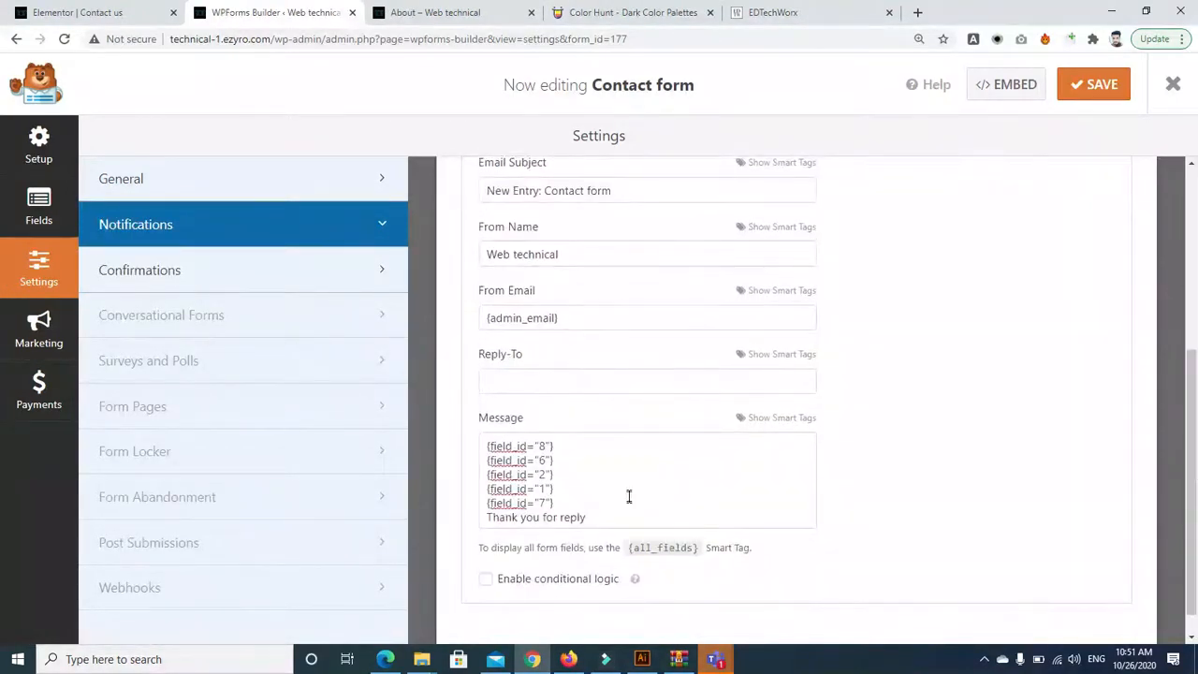
Add then remove an empty line after 'Thank you for reply', and return to the confirmation message
left_click(608, 516)
key("Return")
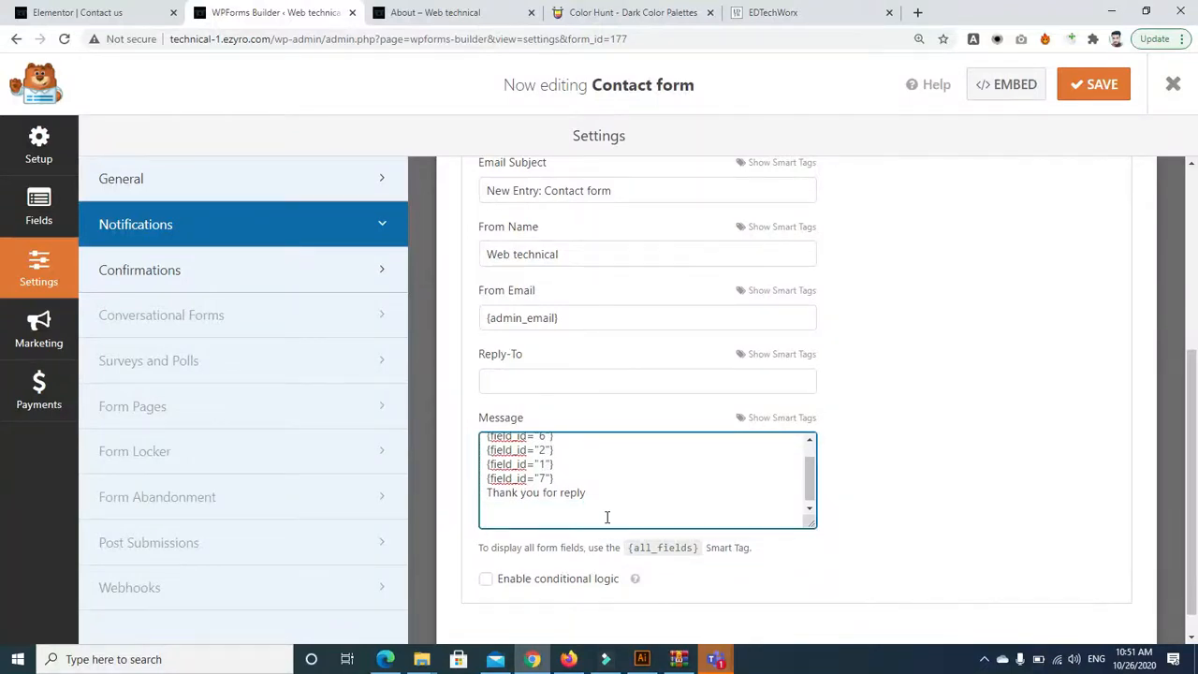
key("BackSpace")
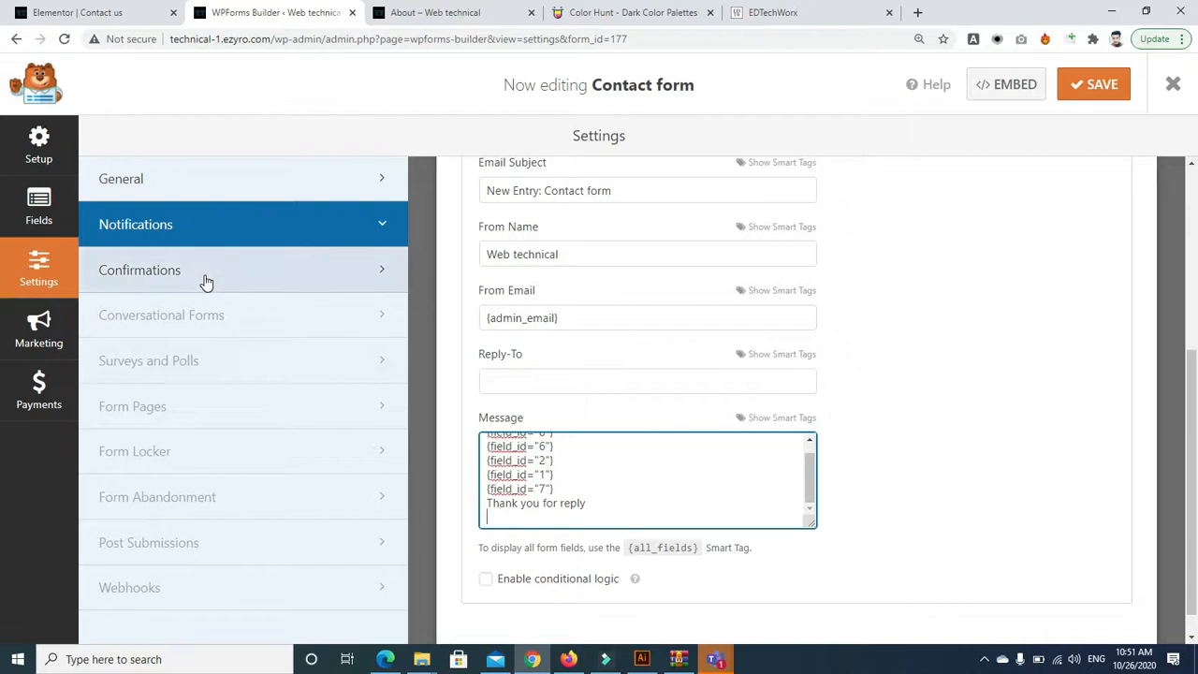
left_click(397, 289)
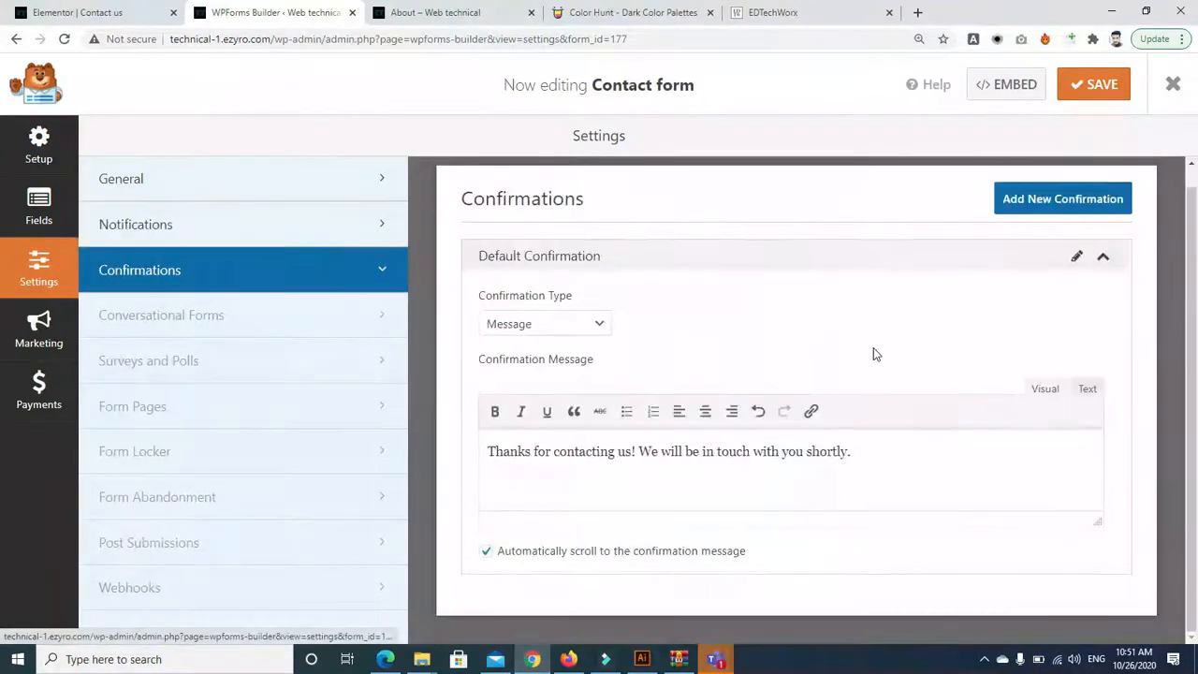
left_click(942, 441)
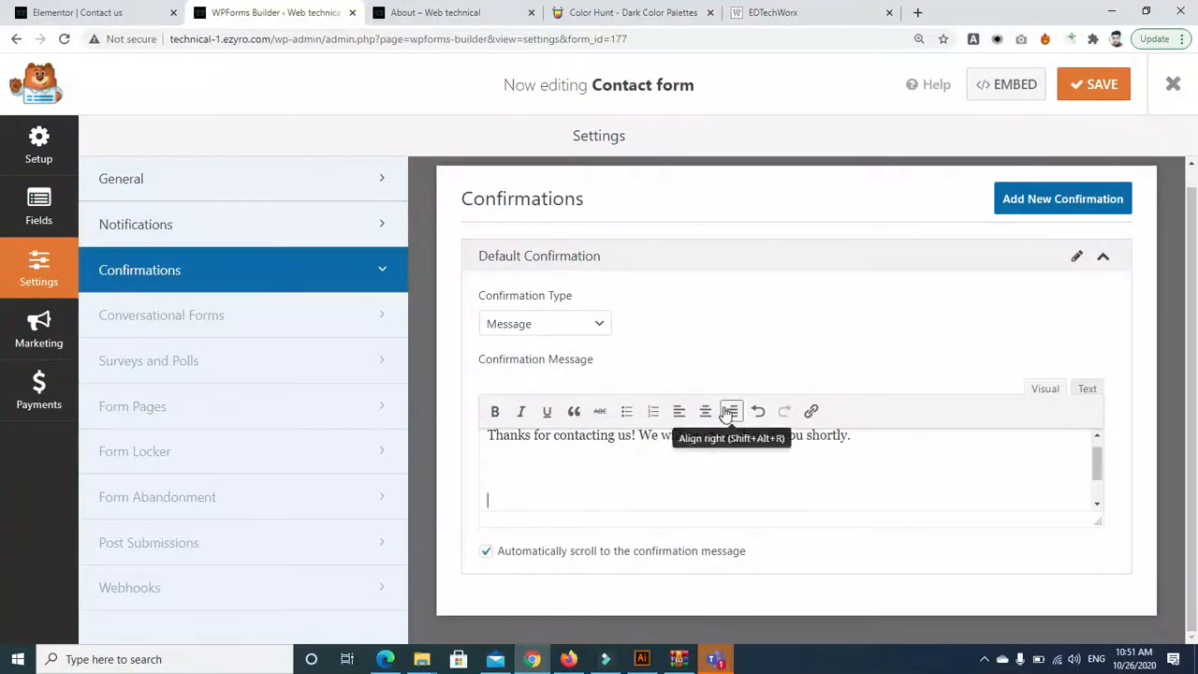
Open the Insert link box and browse the EDTechWorx, About, Color Hunt and a new tab
left_click(816, 411)
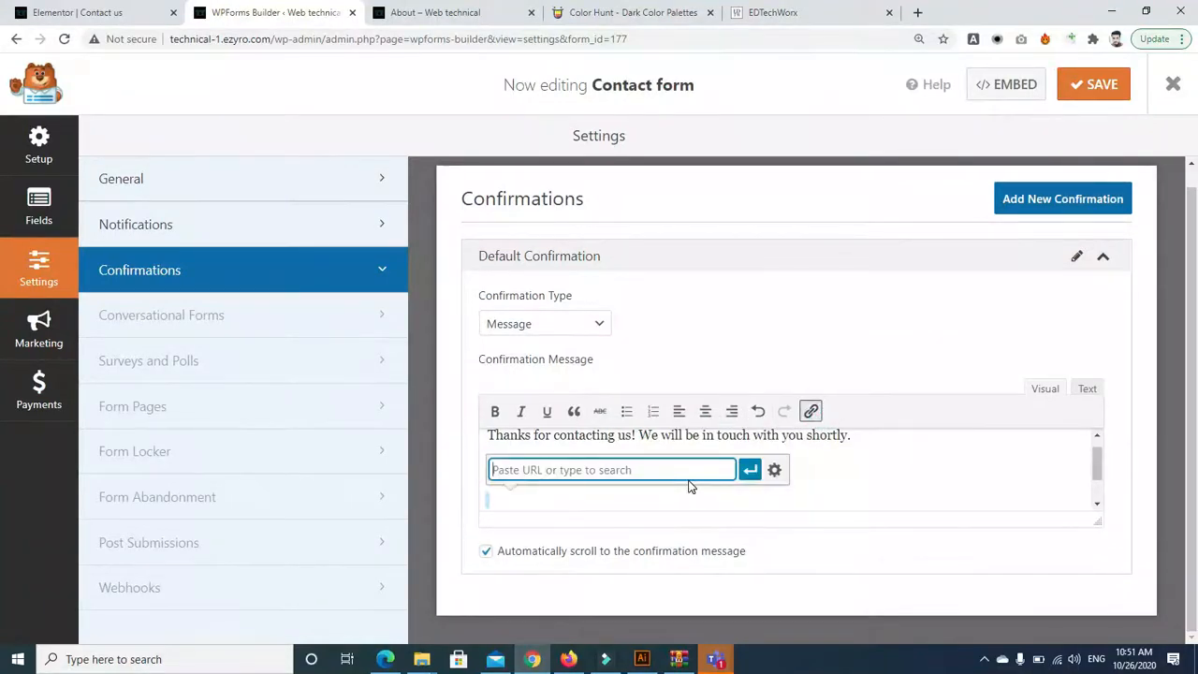
left_click(763, 12)
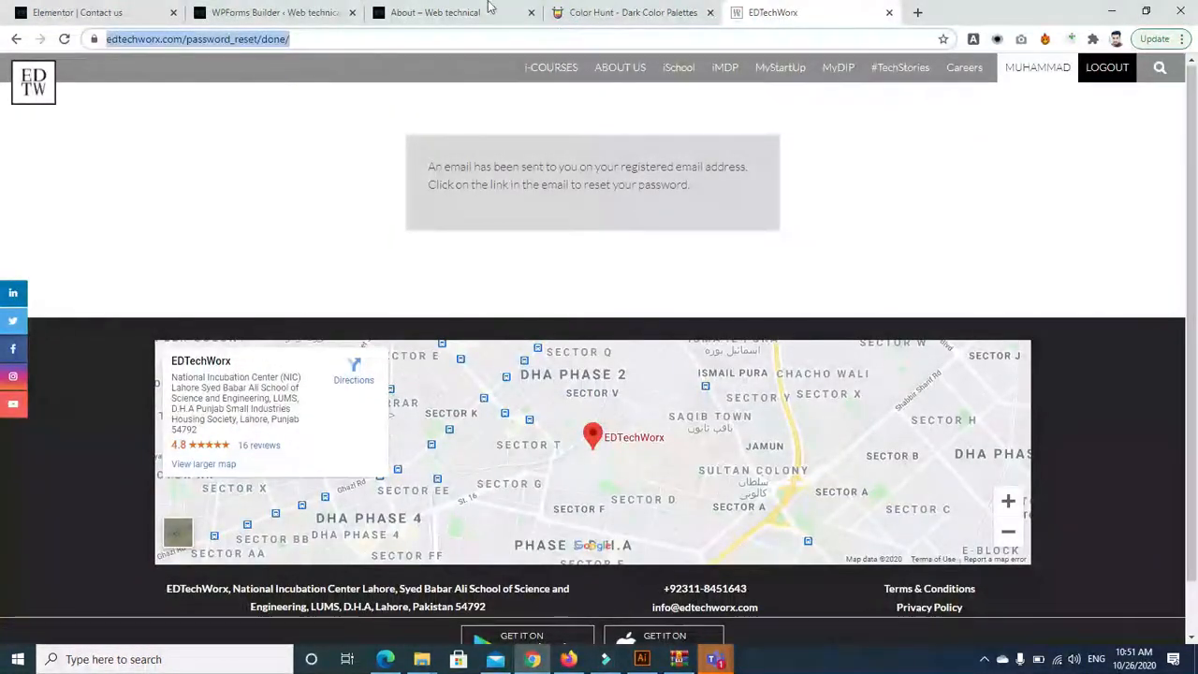
left_click(437, 13)
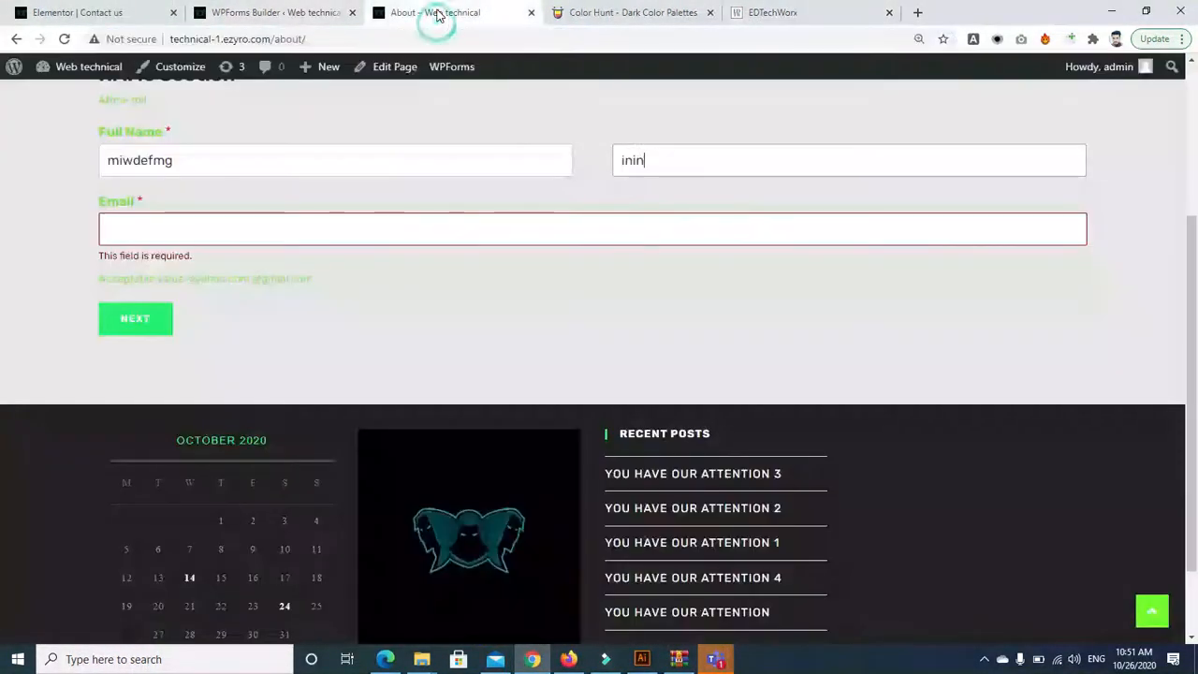
left_click(561, 13)
left_click(278, 12)
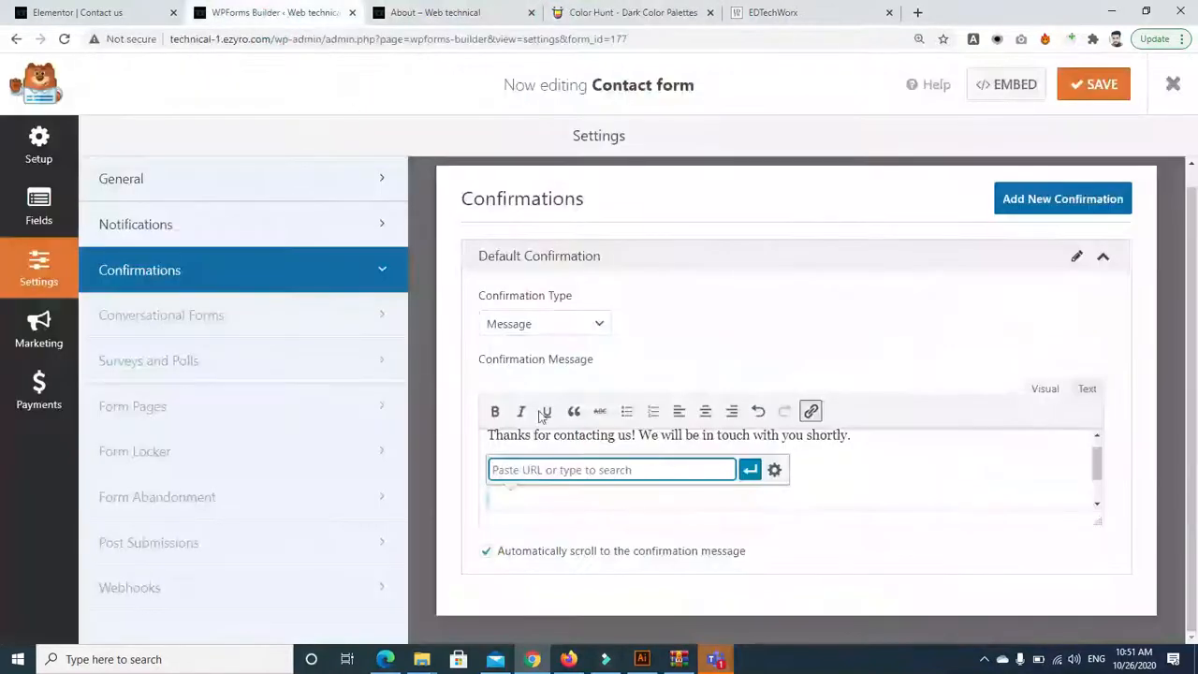
left_click(558, 462)
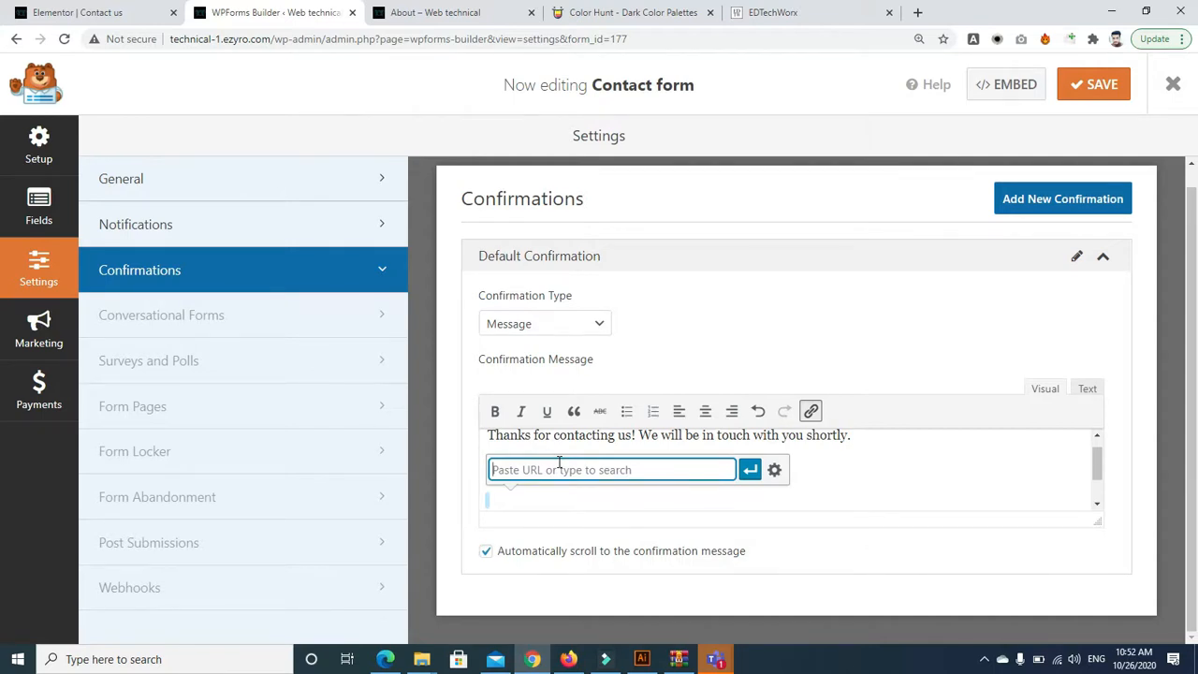
left_click(917, 12)
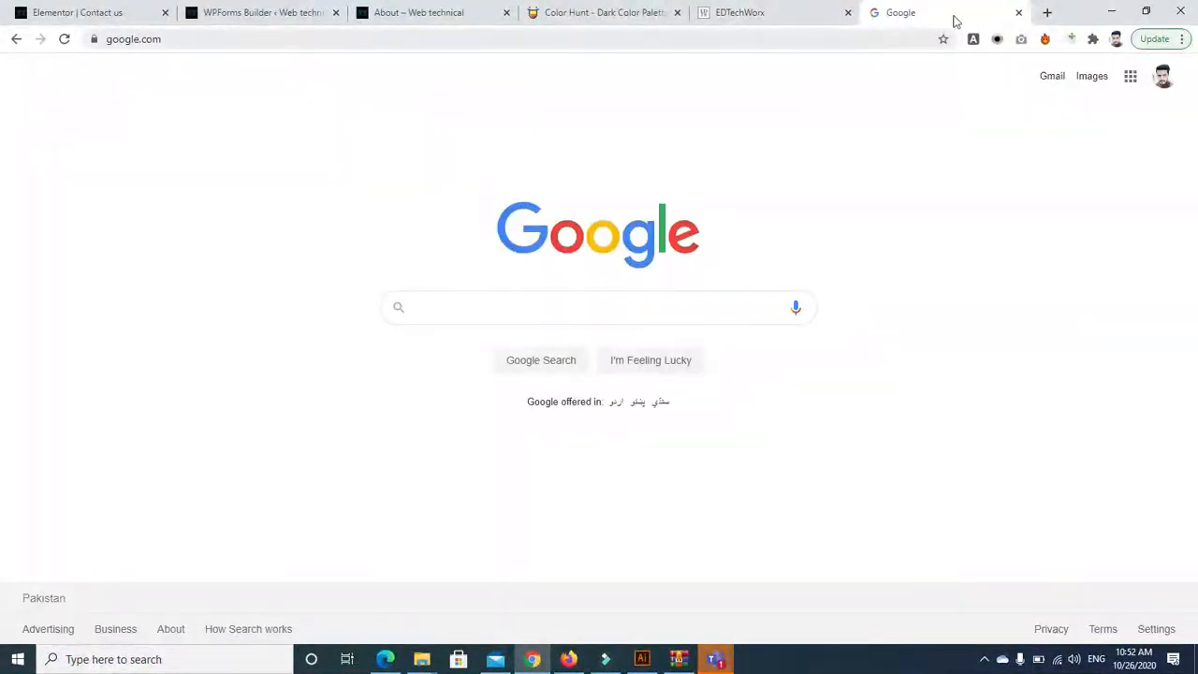
left_click(1019, 12)
left_click(222, 13)
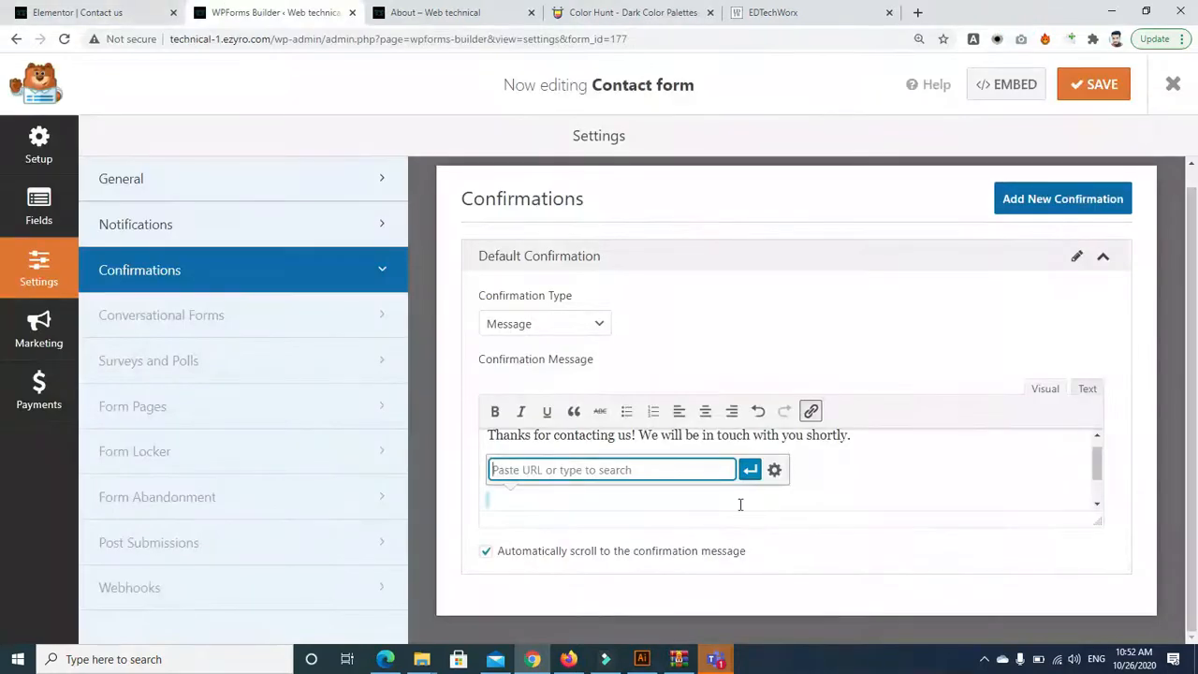
Dismiss the empty link box and flip between notification and confirmation settings
left_click_drag(1099, 475, 1094, 450)
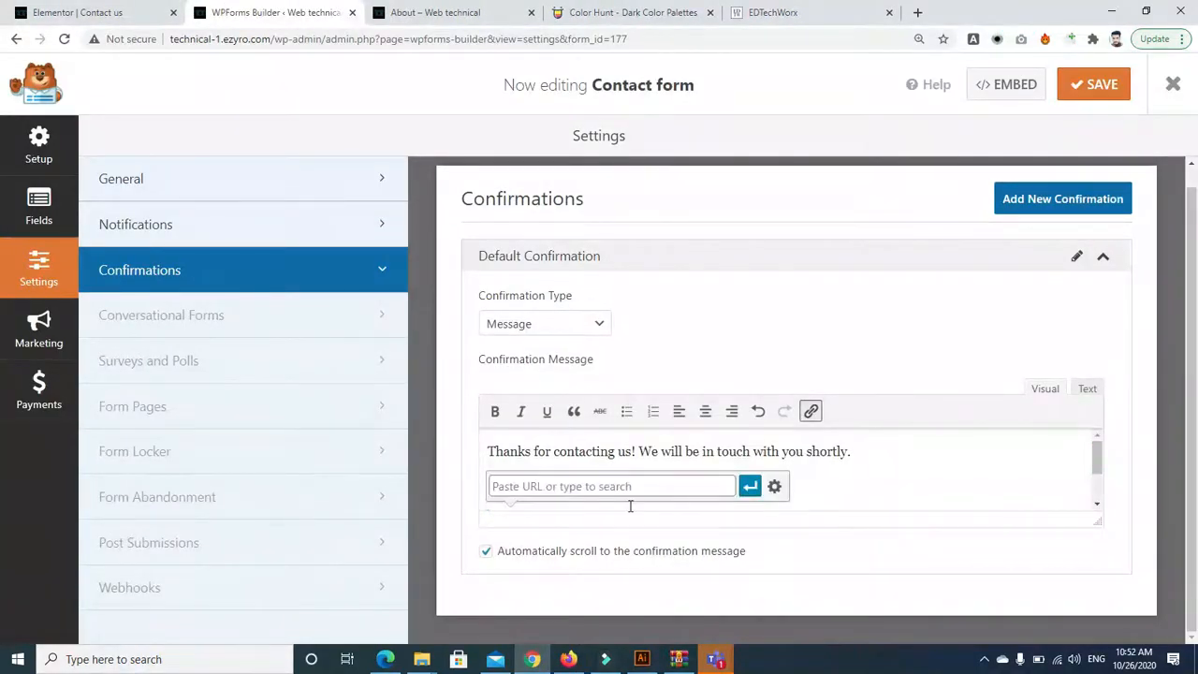
left_click(570, 487)
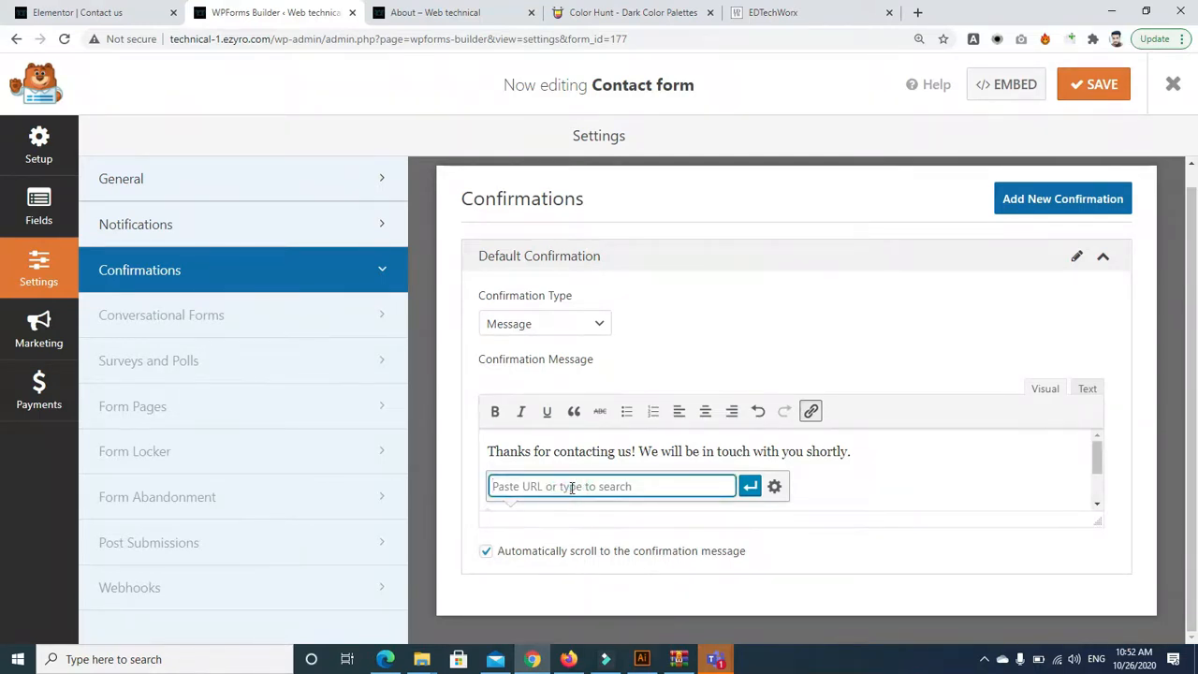
left_click(877, 451)
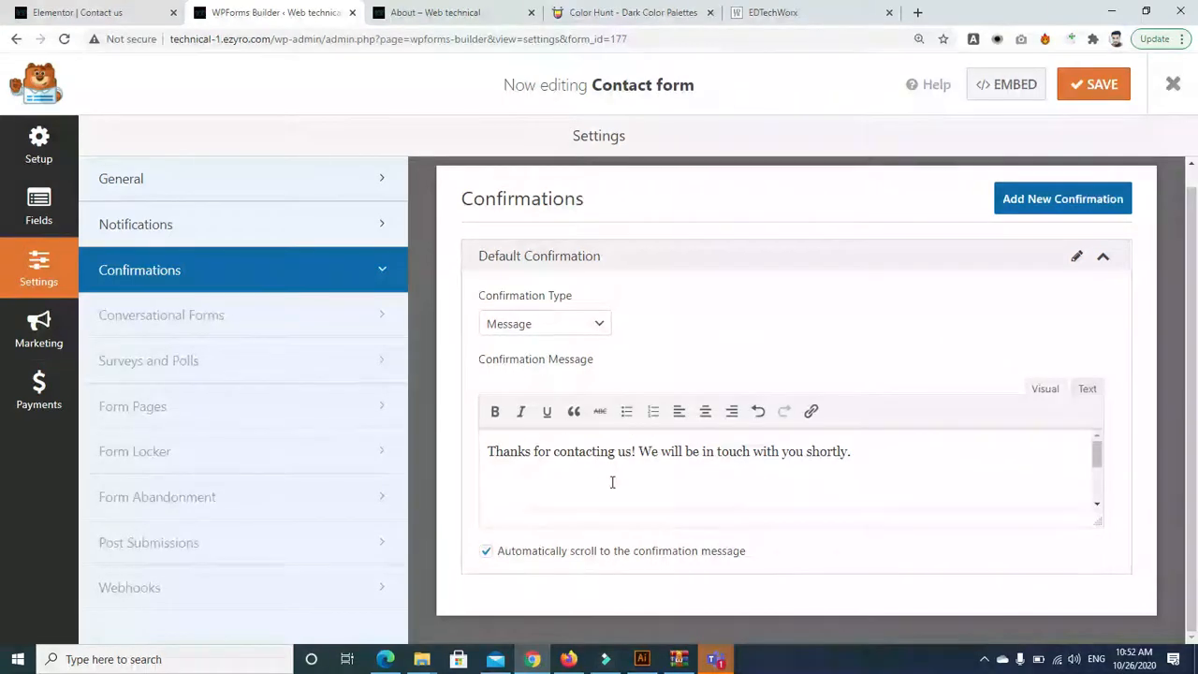
left_click(254, 232)
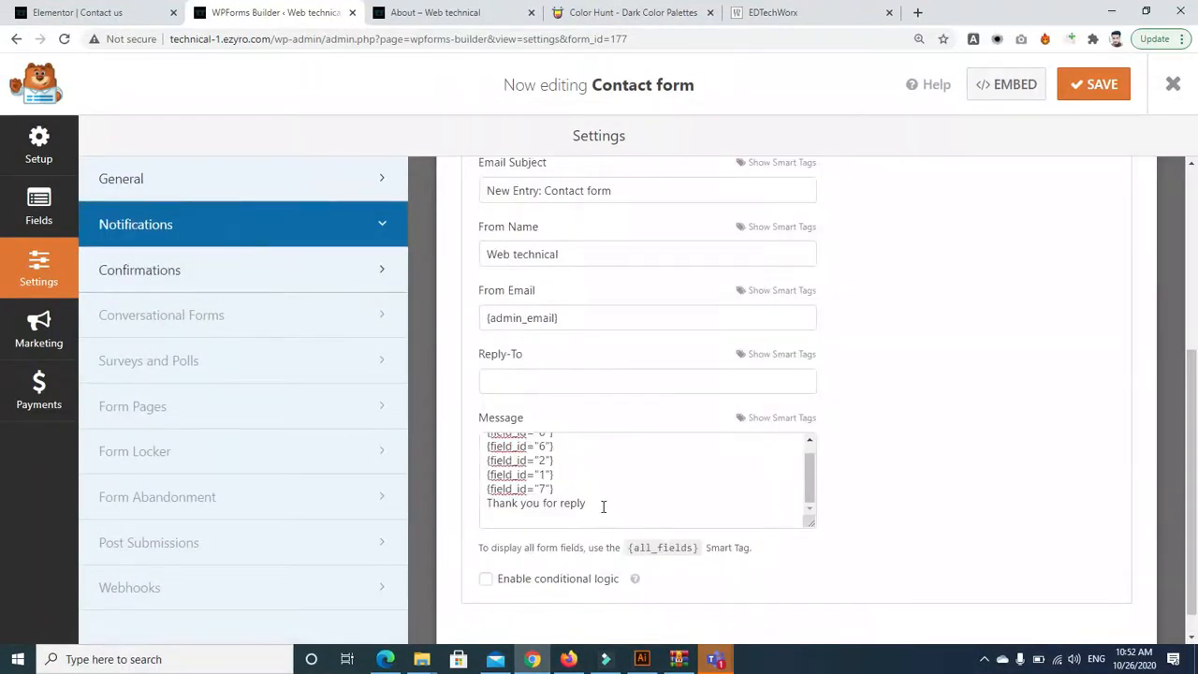
left_click(216, 262)
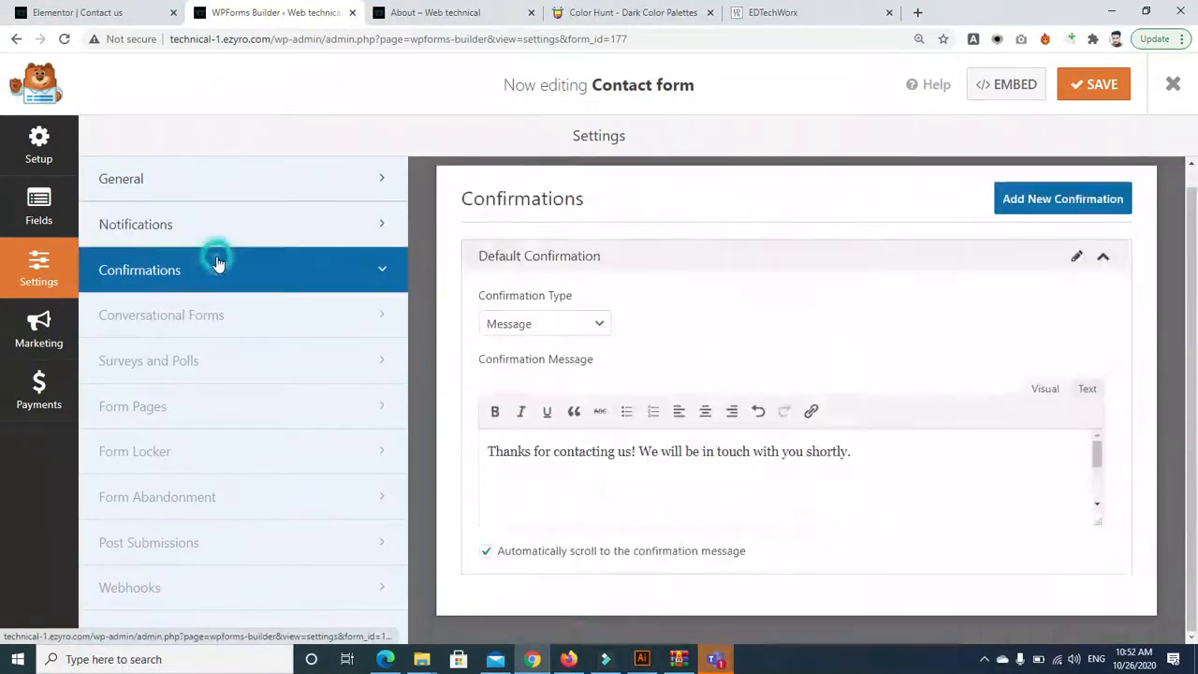
left_click(919, 452)
type("short")
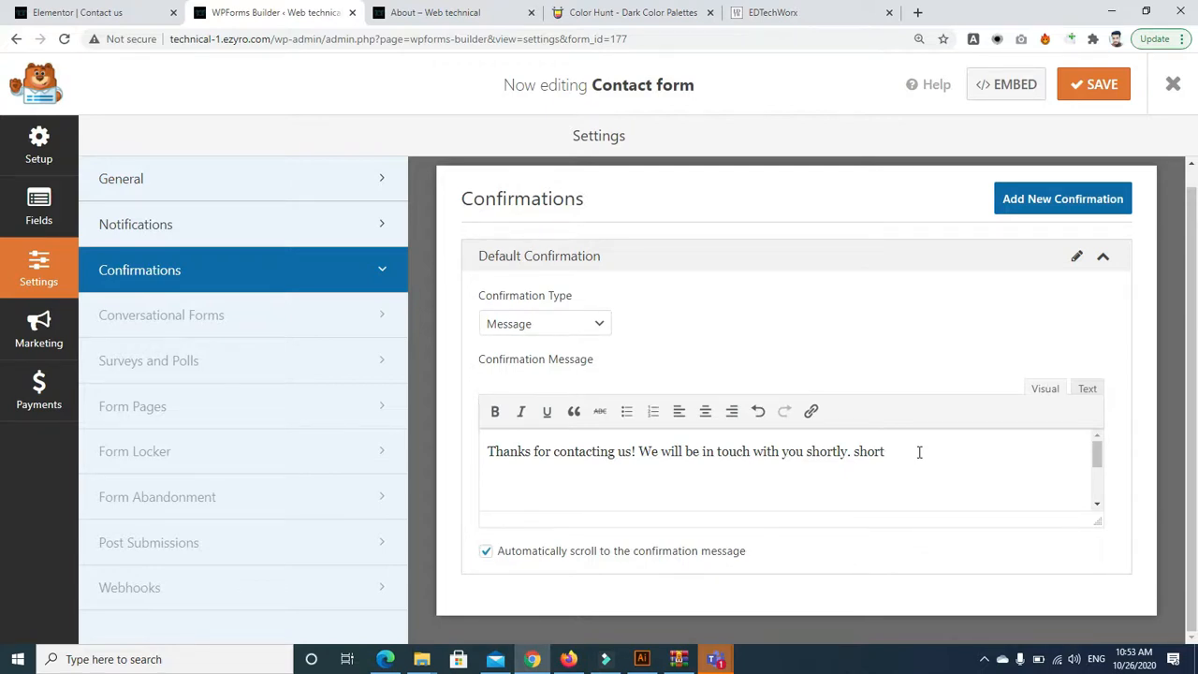
double_click(885, 452)
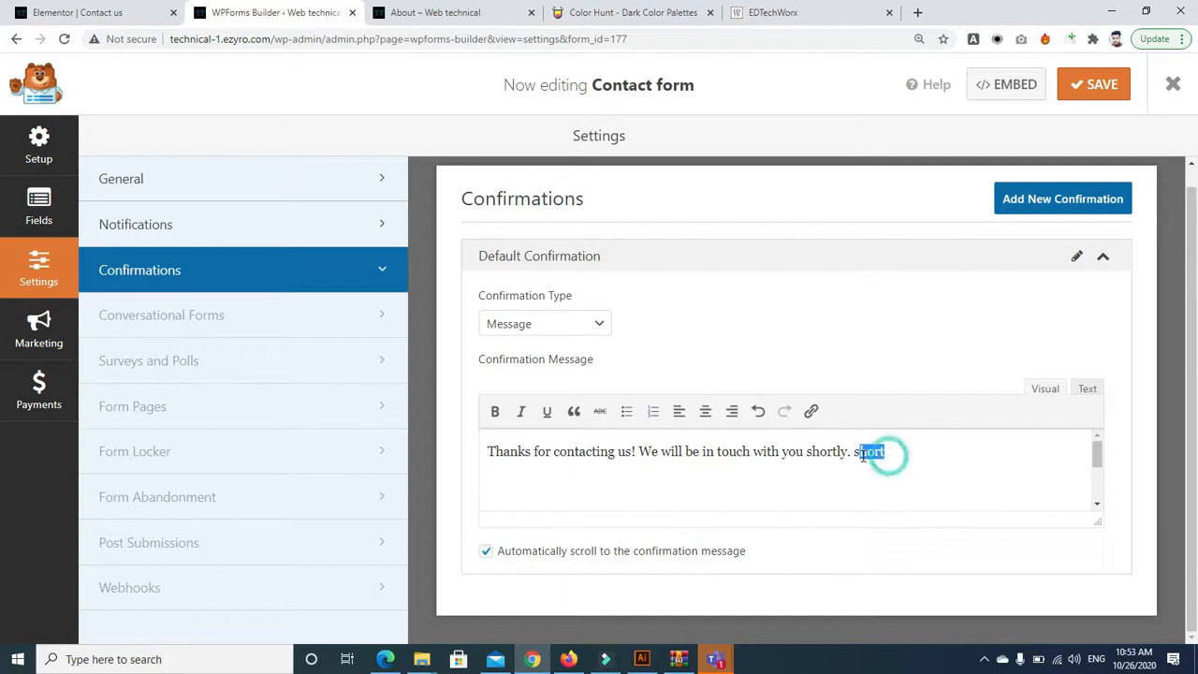
left_click(810, 413)
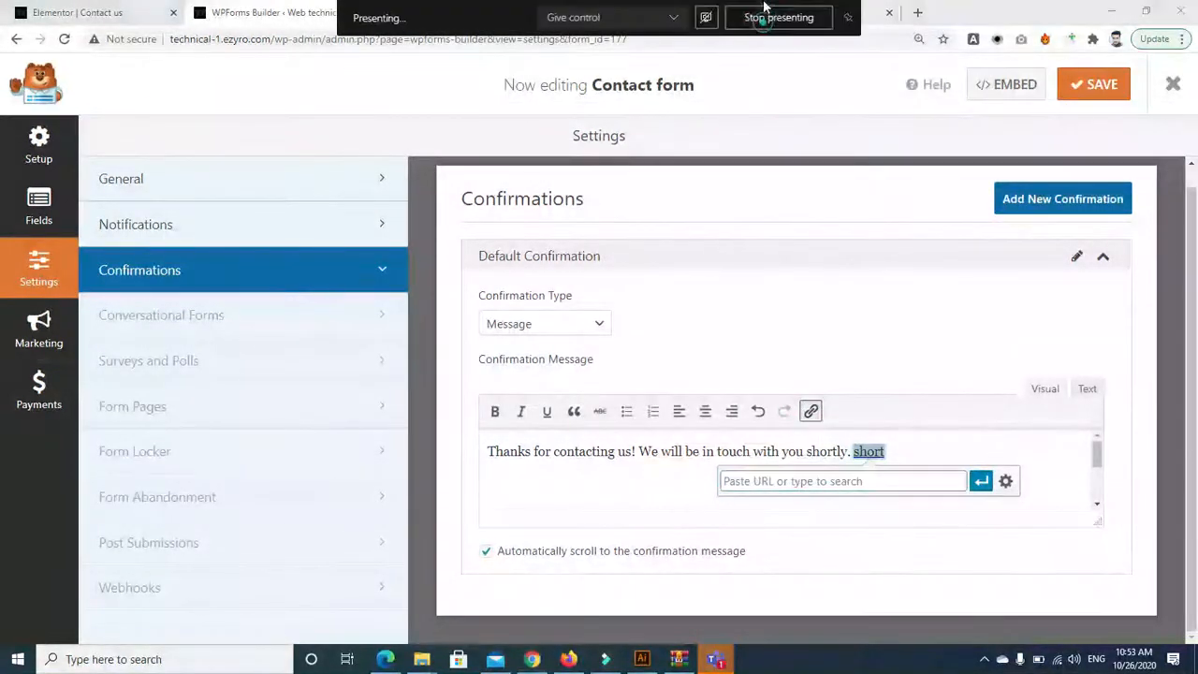
left_click(865, 15)
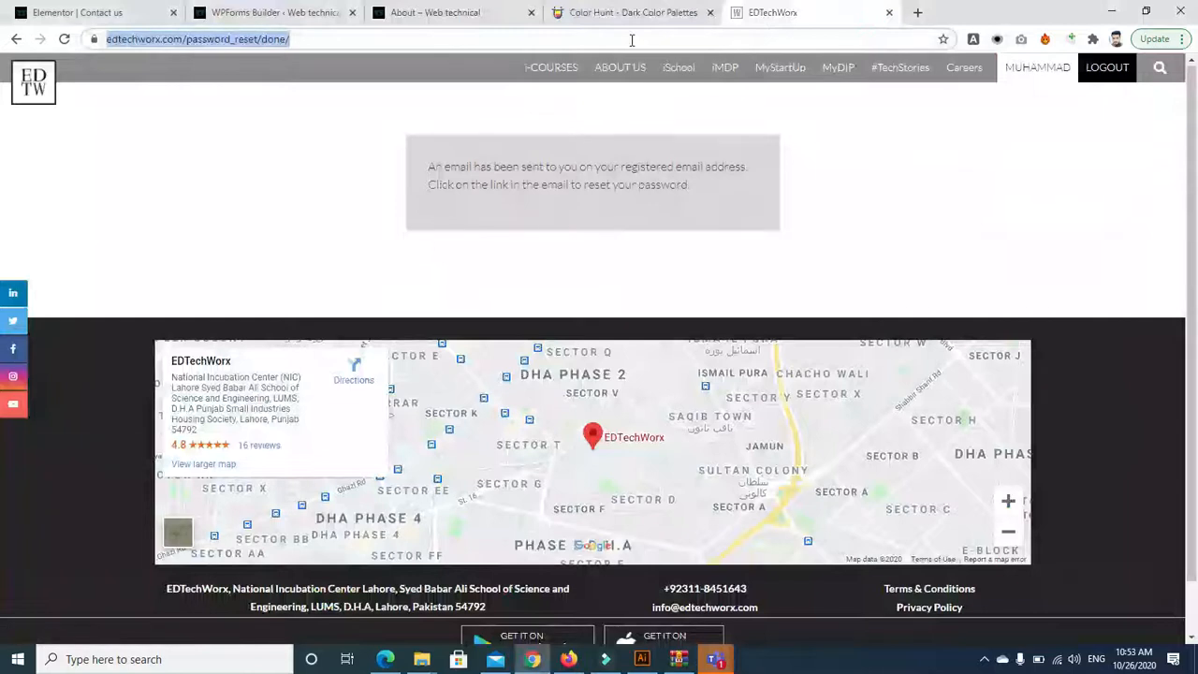
left_click(290, 13)
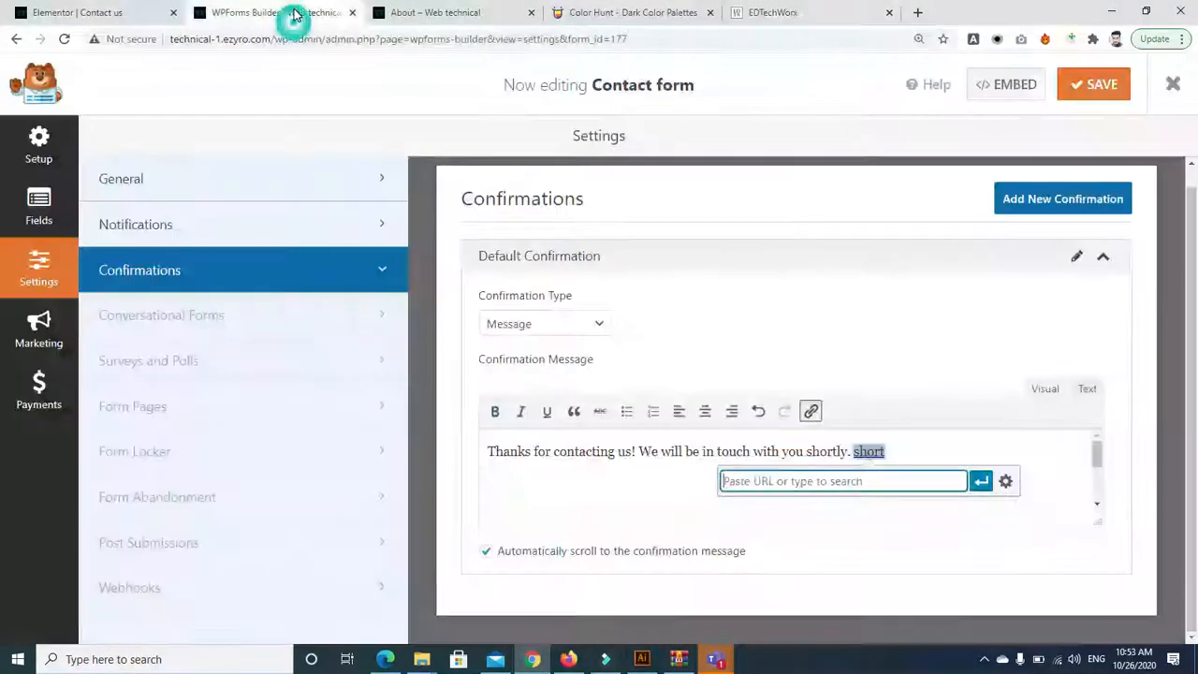
key("ctrl+v")
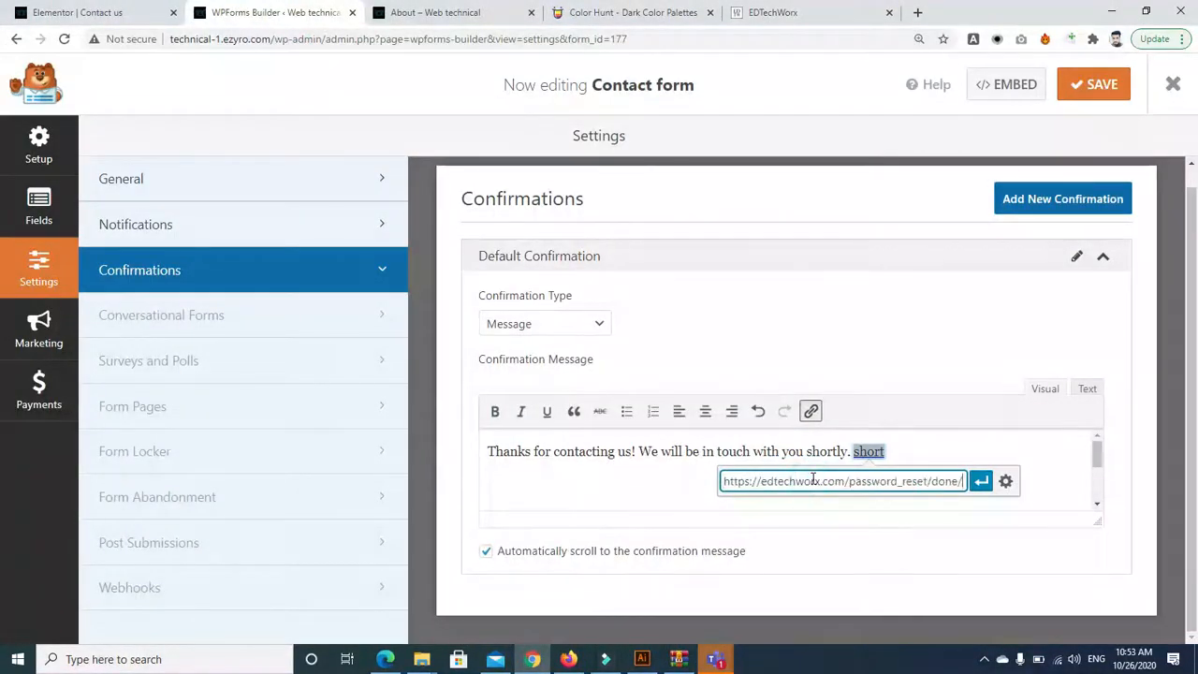
left_click(981, 481)
left_click(1009, 450)
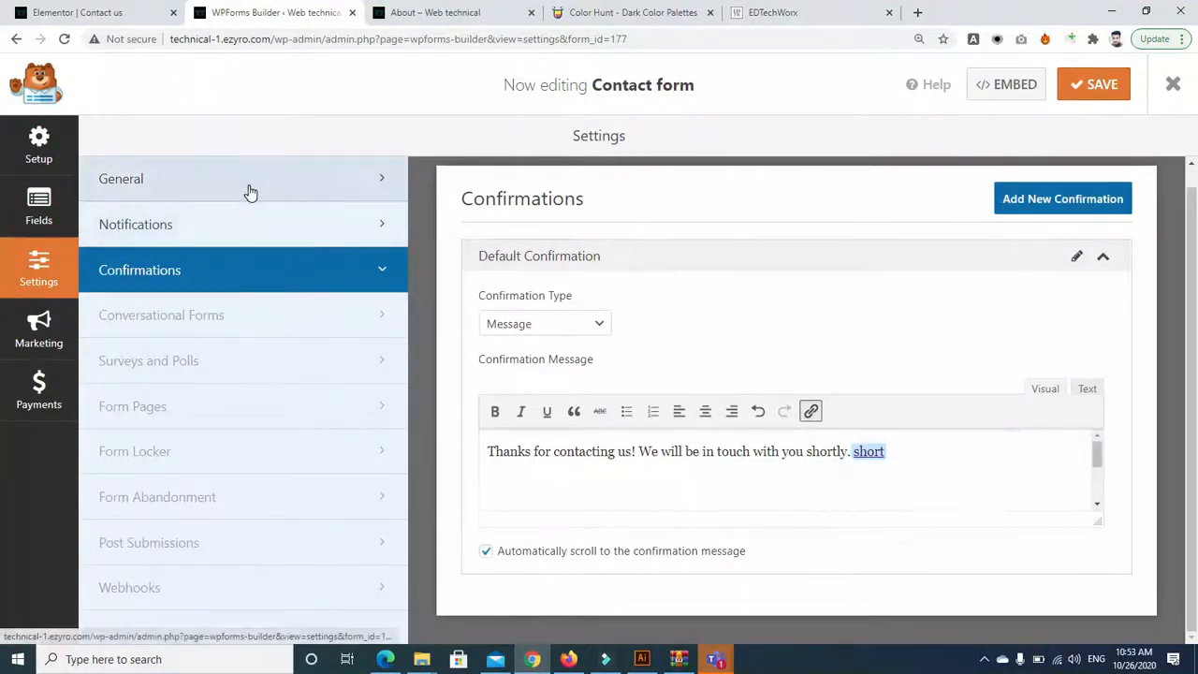
left_click(249, 190)
Open the Default Notification settings and bring the From Email field into view
left_click_drag(1196, 363, 1195, 254)
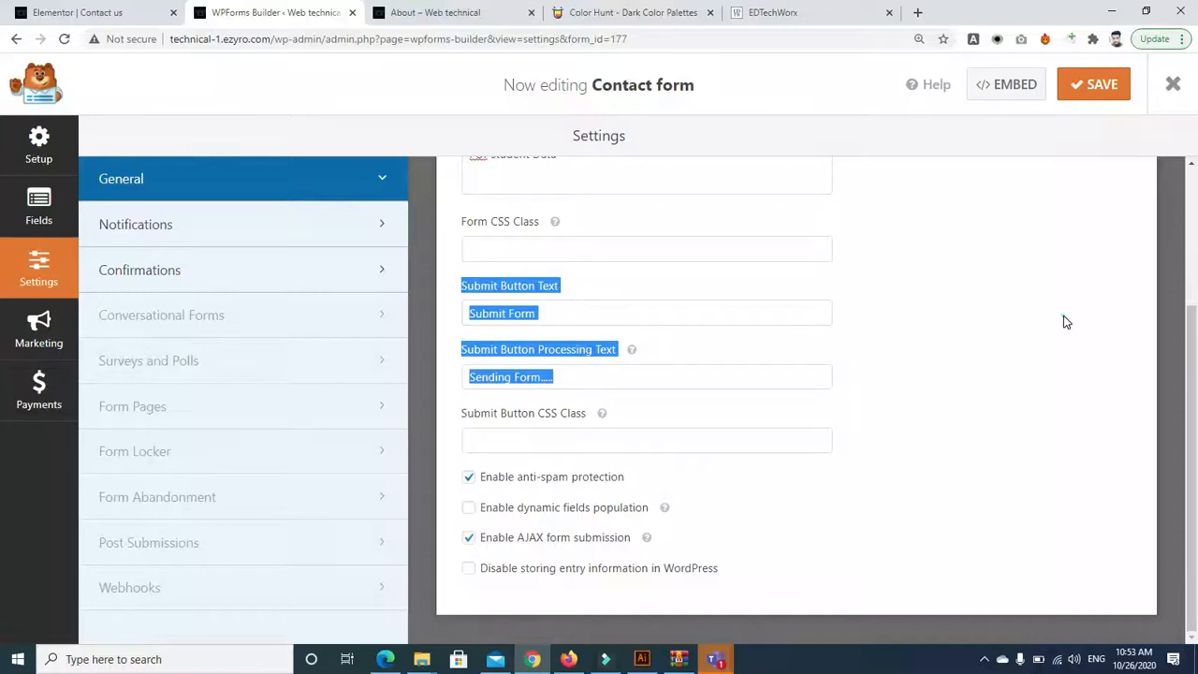
left_click(1063, 315)
left_click(334, 235)
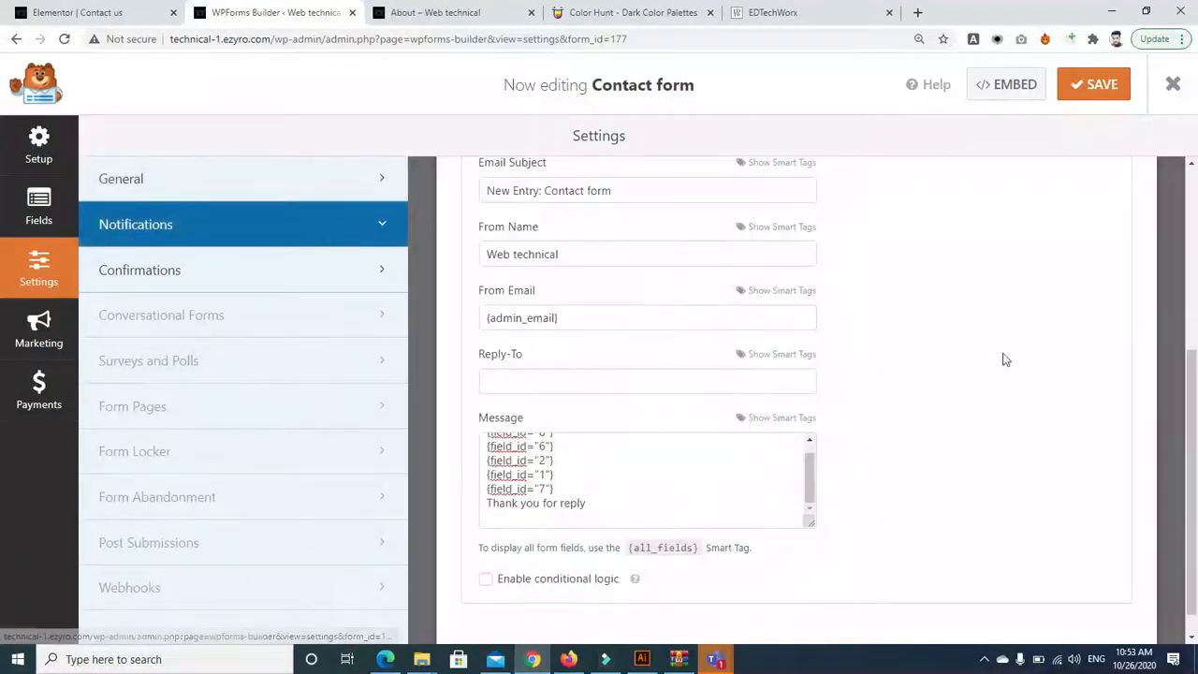
left_click_drag(1196, 388, 1163, 323)
left_click(1192, 184)
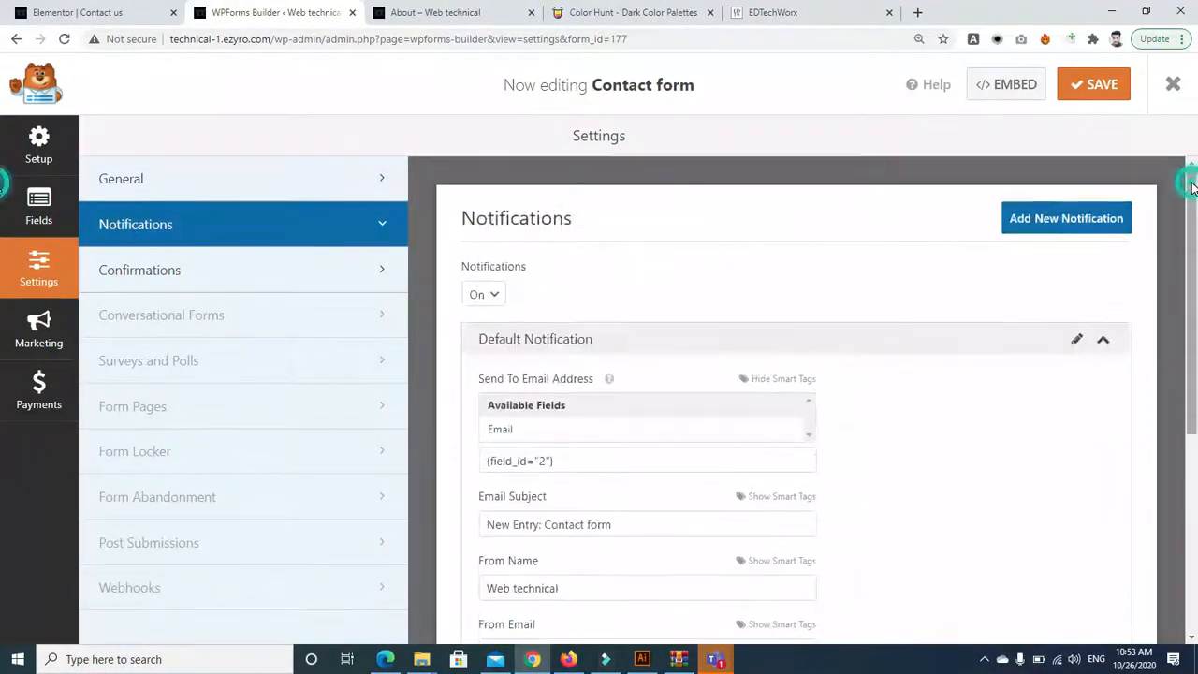
left_click(1191, 637)
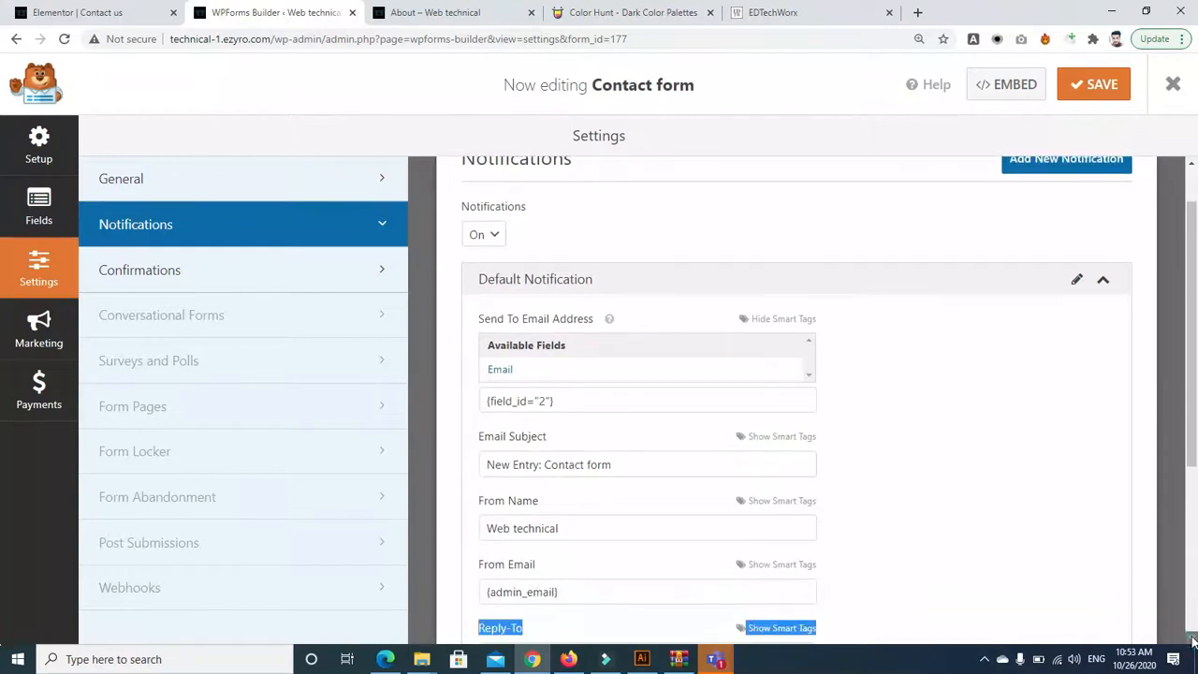
left_click(1191, 637)
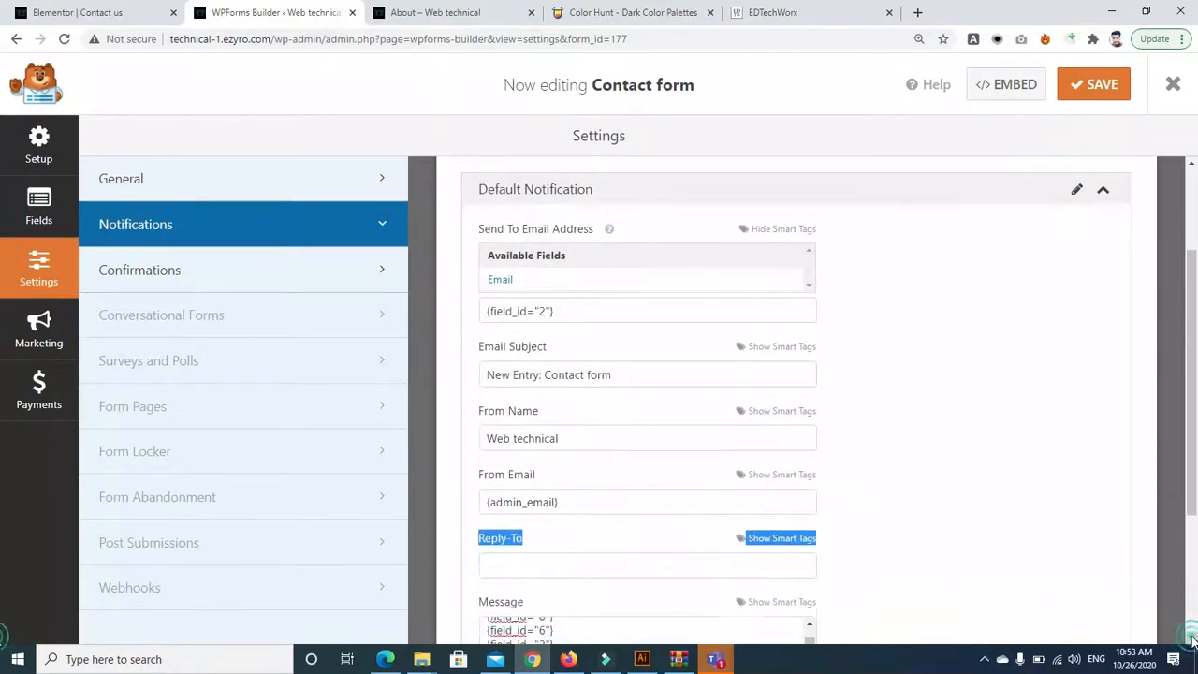
left_click(610, 500)
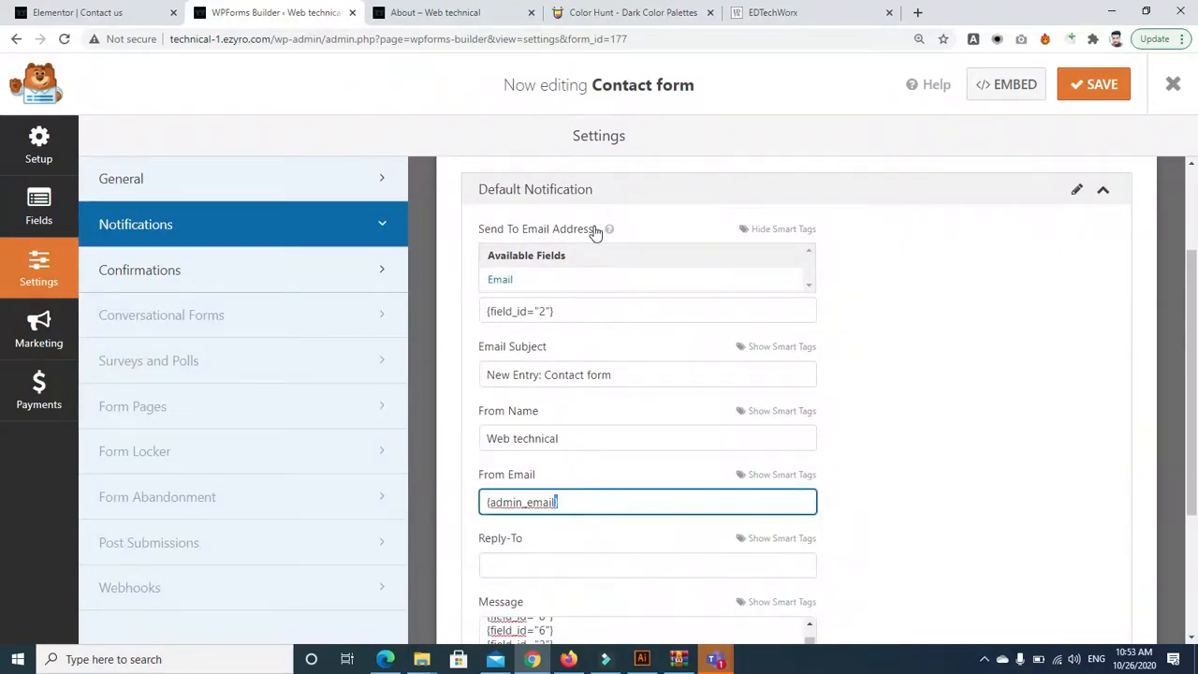
left_click(968, 280)
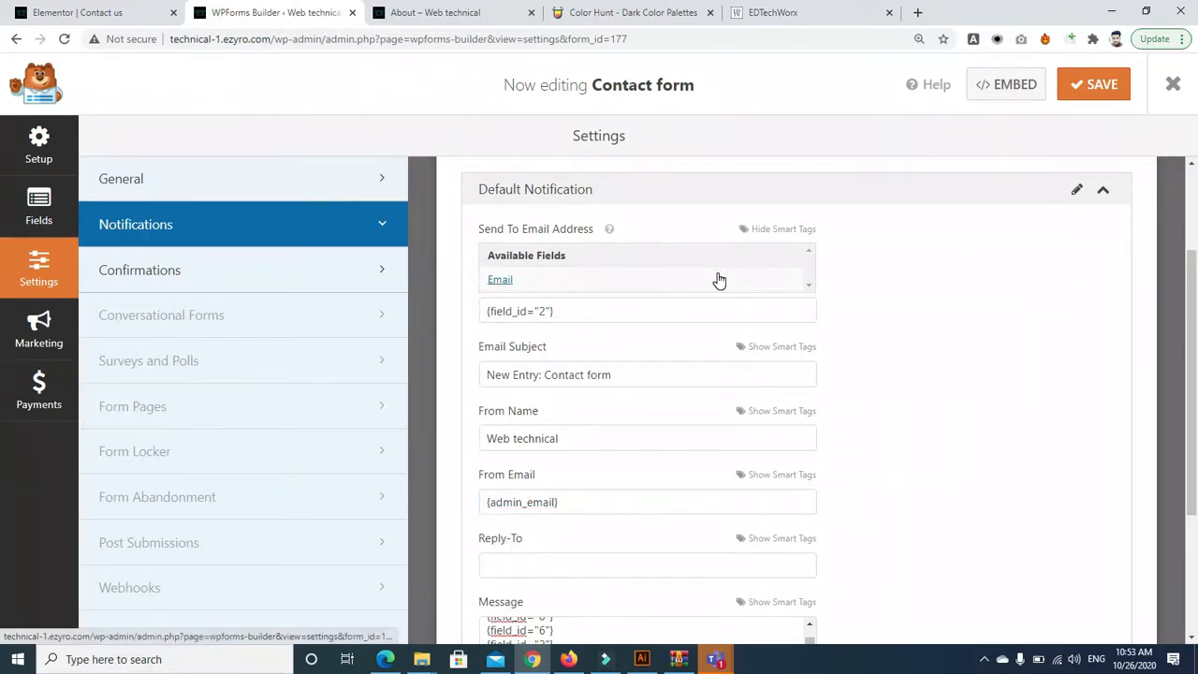
Start typing a Reply-To address, then leave the Reply-To field empty
left_click(571, 565)
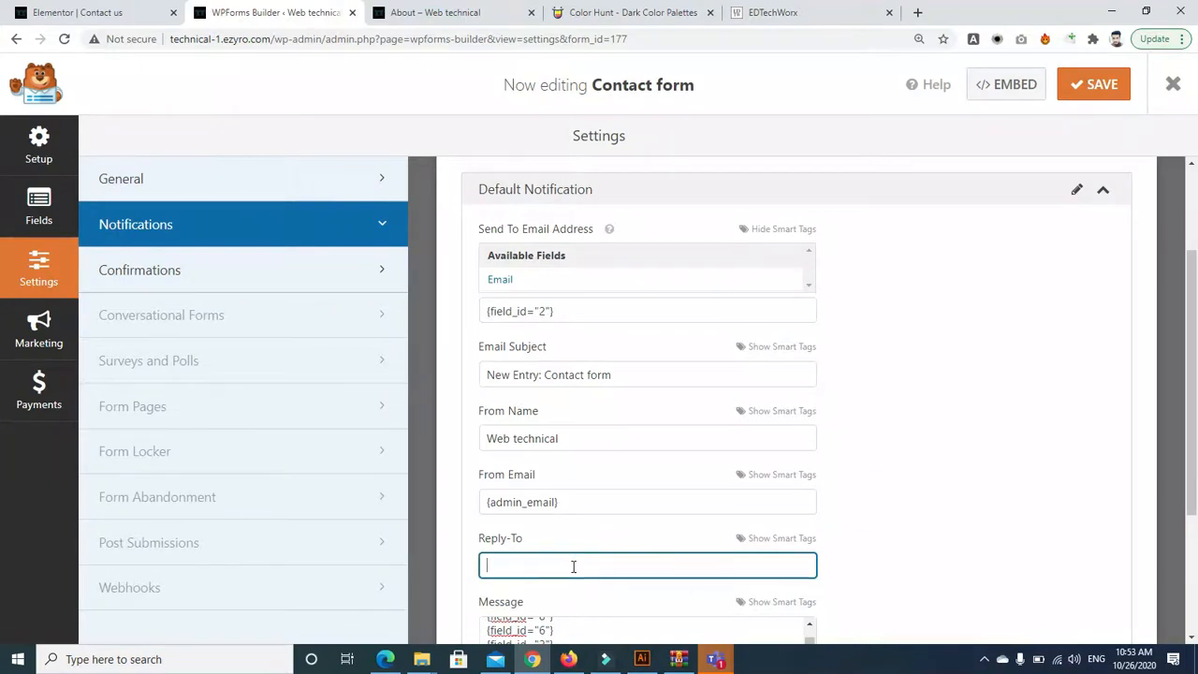
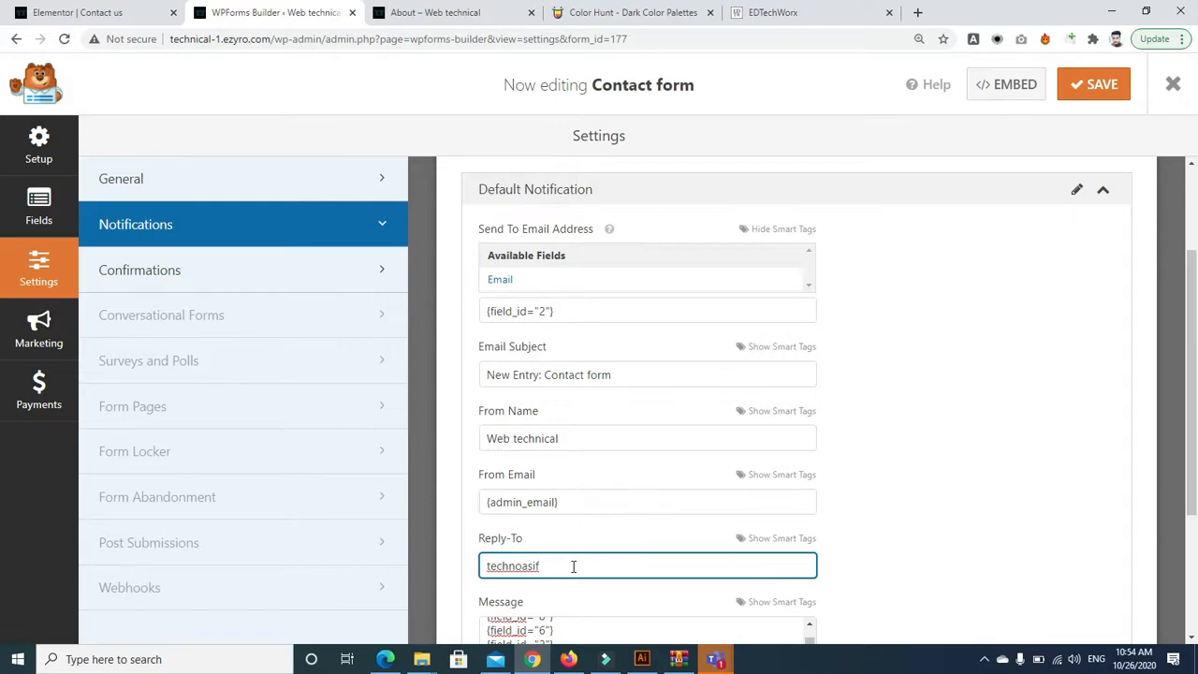
key("BackSpace")
key("BackSpace")
key("BackSpace")
key("BackSpace")
key("BackSpace")
key("BackSpace")
key("BackSpace")
key("BackSpace")
key("BackSpace")
key("BackSpace")
key("Tab")
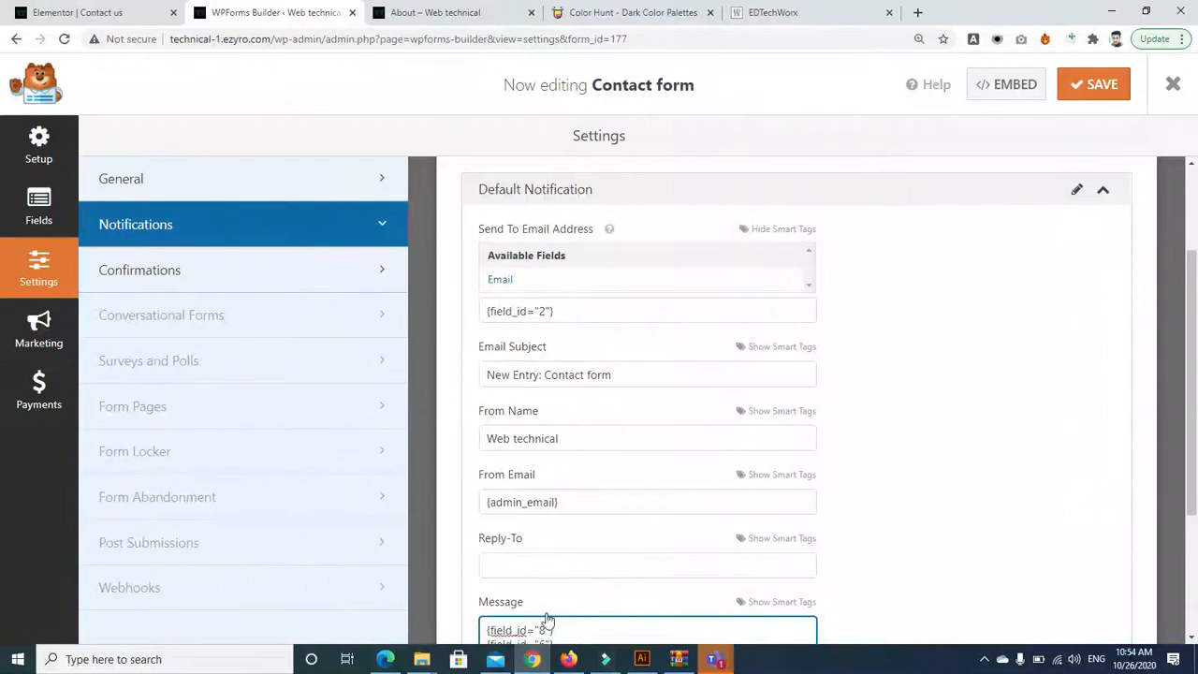
Replace the {admin_email} From Email with a personal Gmail address and save the form
left_click(592, 494)
triple_click(592, 494)
key("BackSpace")
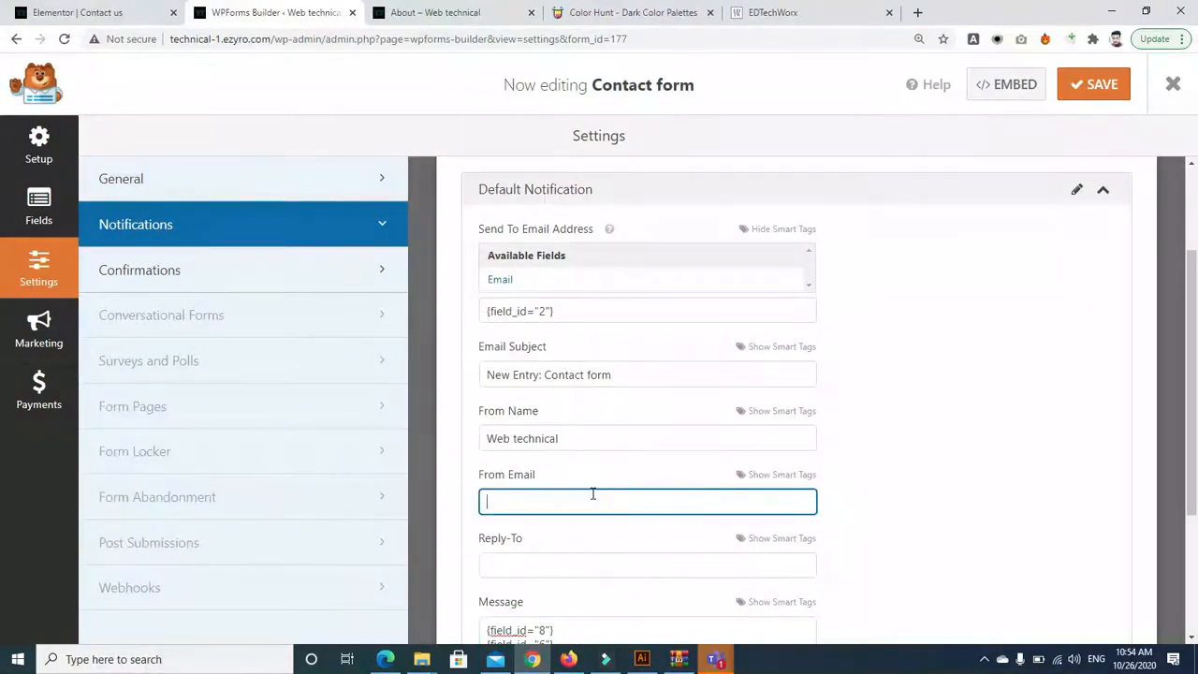
type("yfo")
key("BackSpace")
key("BackSpace")
type("oul")
key("BackSpace")
key("BackSpace")
key("BackSpace")
left_click_drag(1197, 323, 1197, 369)
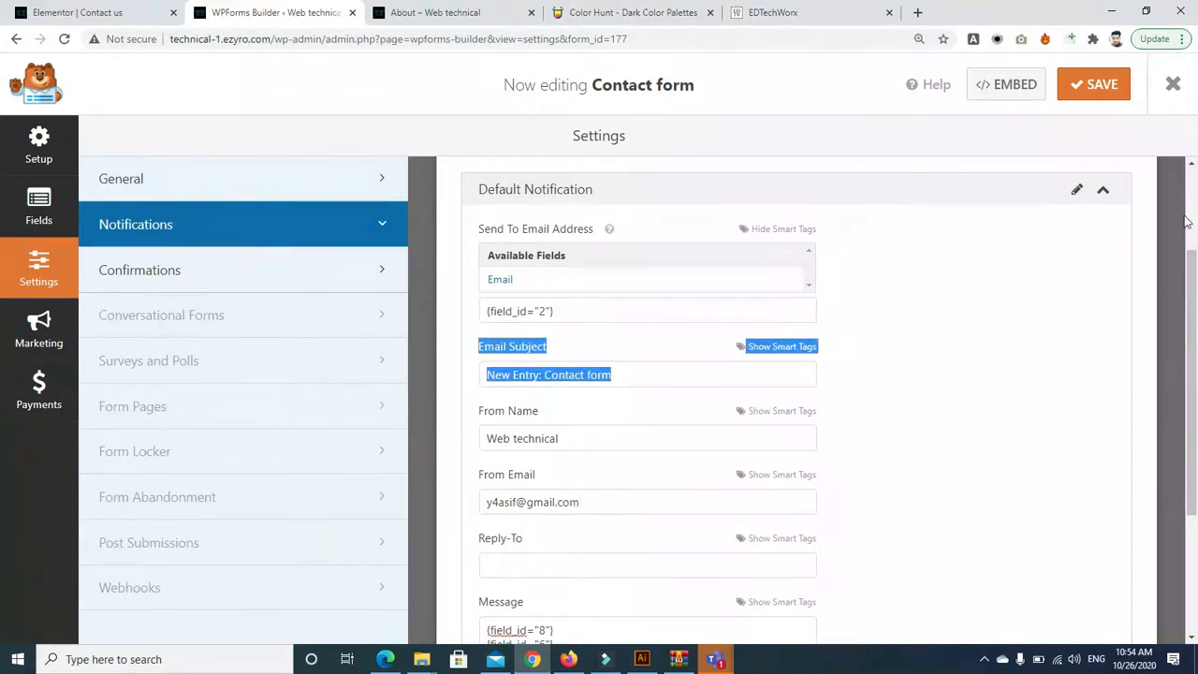
scroll(922, 302, "up", 2)
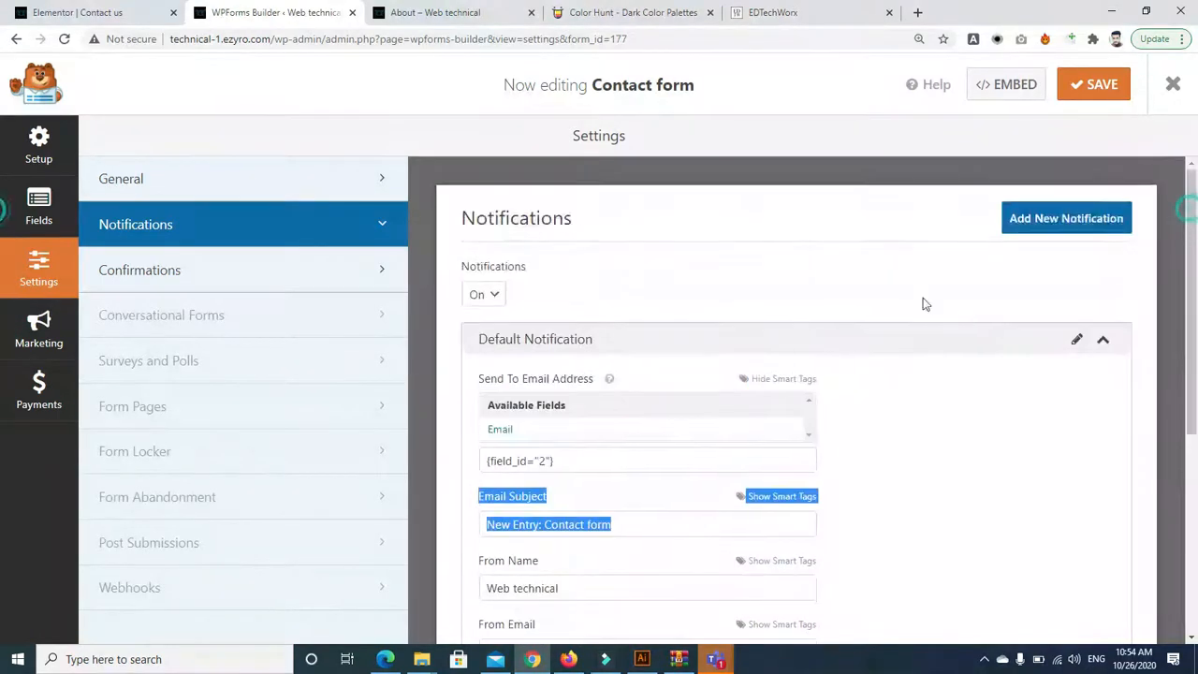
left_click(690, 460)
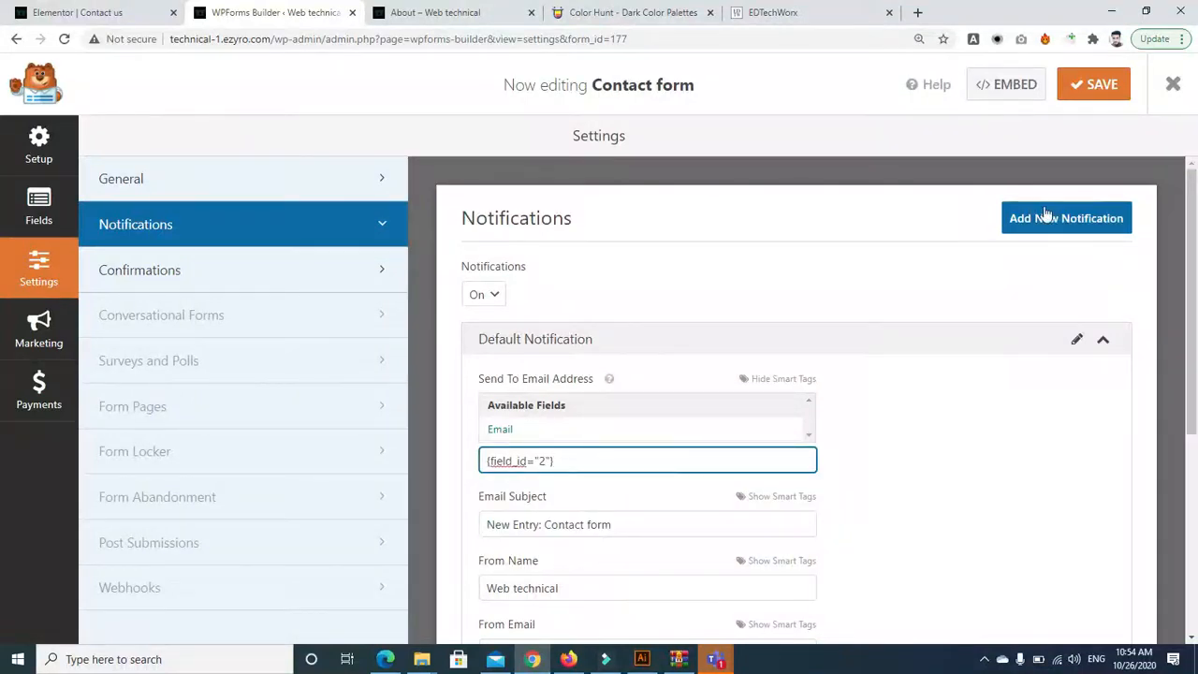
left_click(1086, 83)
Switch to the About page and reload it to get the updated form
left_click(409, 9)
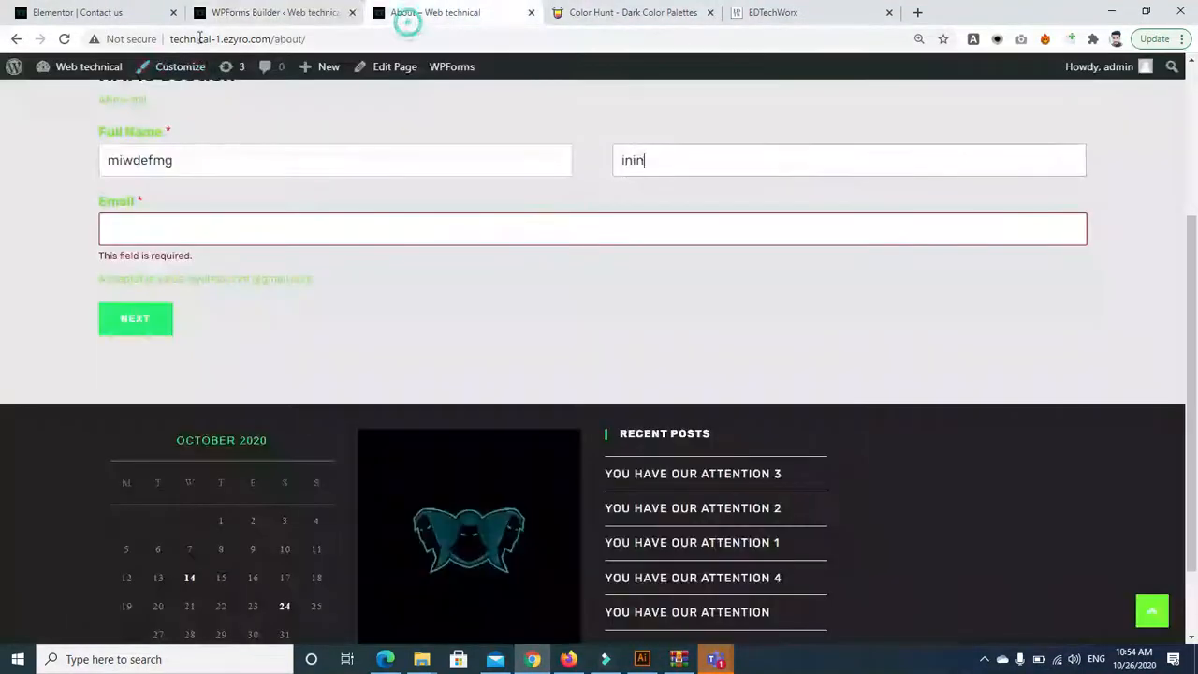
left_click(63, 38)
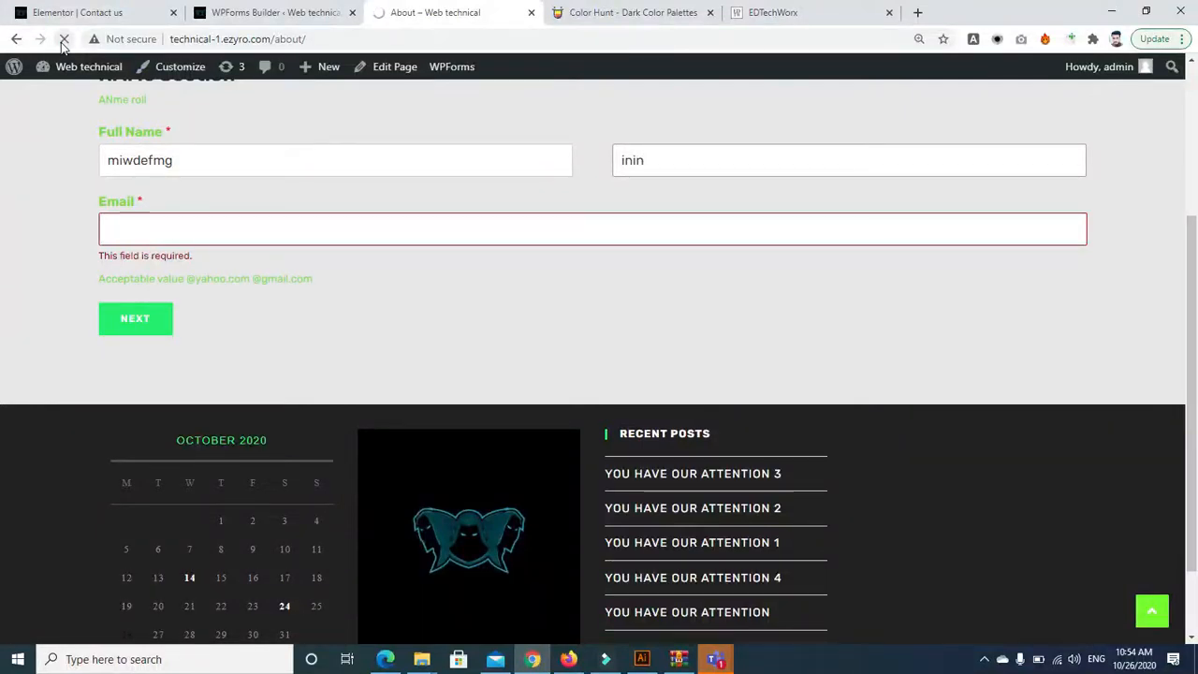
mouse_move(318, 55)
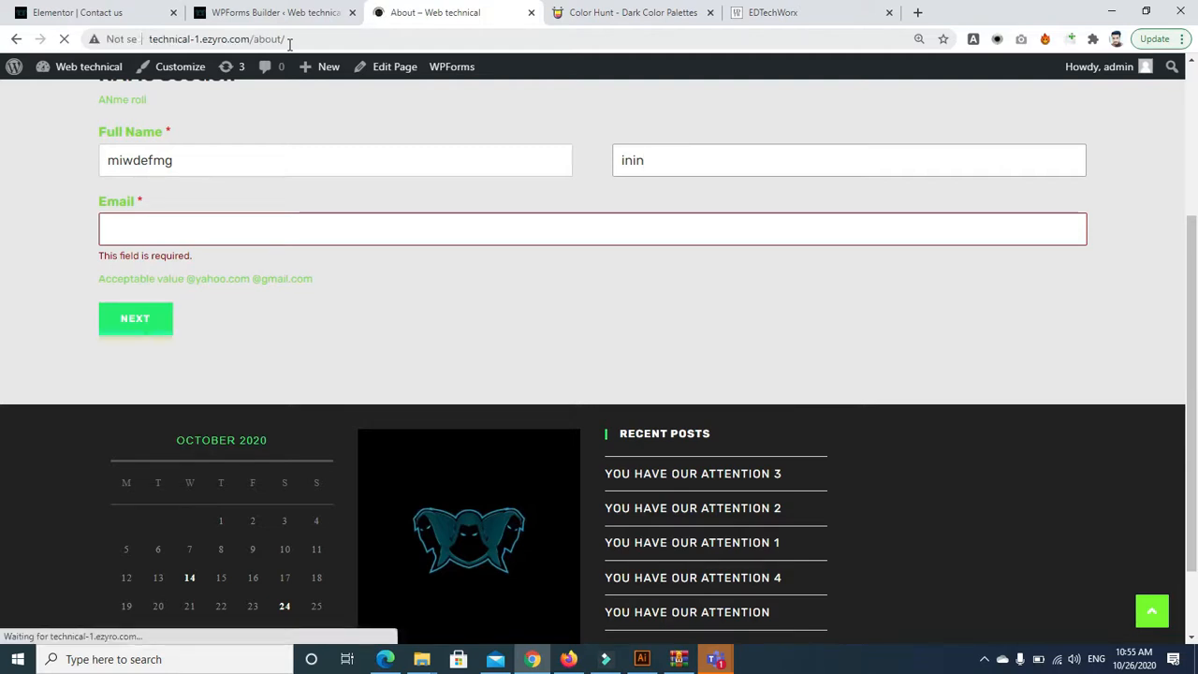
Enter test first and last names and an e-mail address, then advance to the Address step
left_click(408, 164)
type("frggnin")
key("Tab")
type("iniugn")
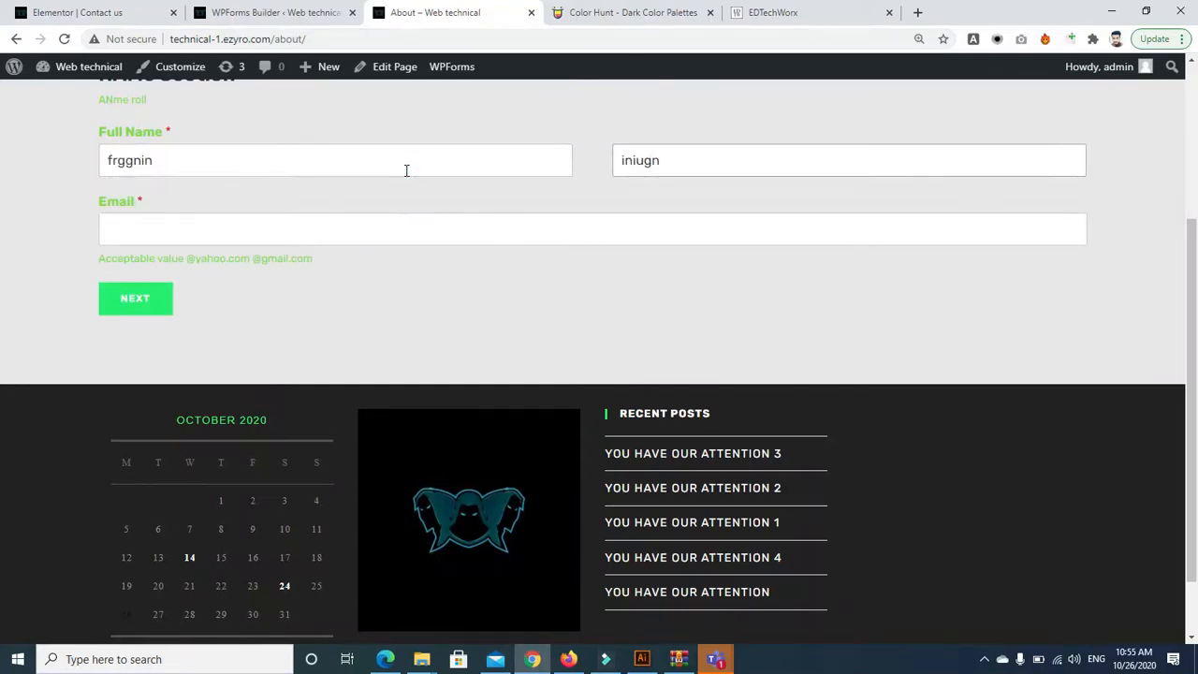
left_click(389, 224)
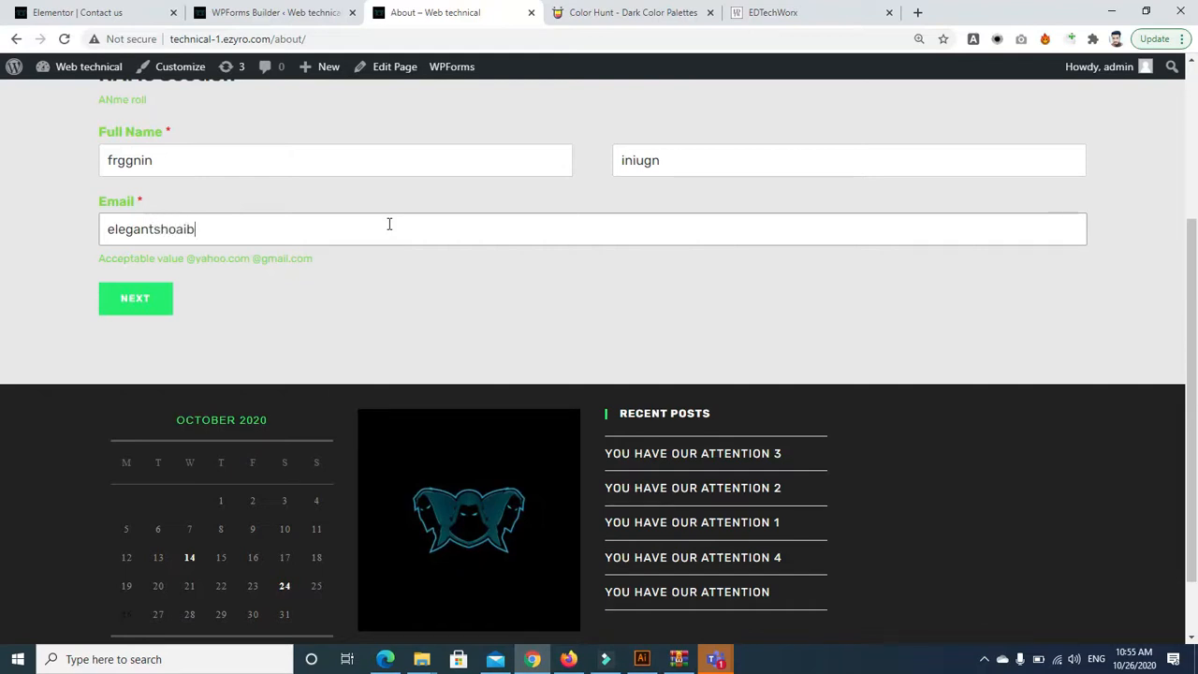
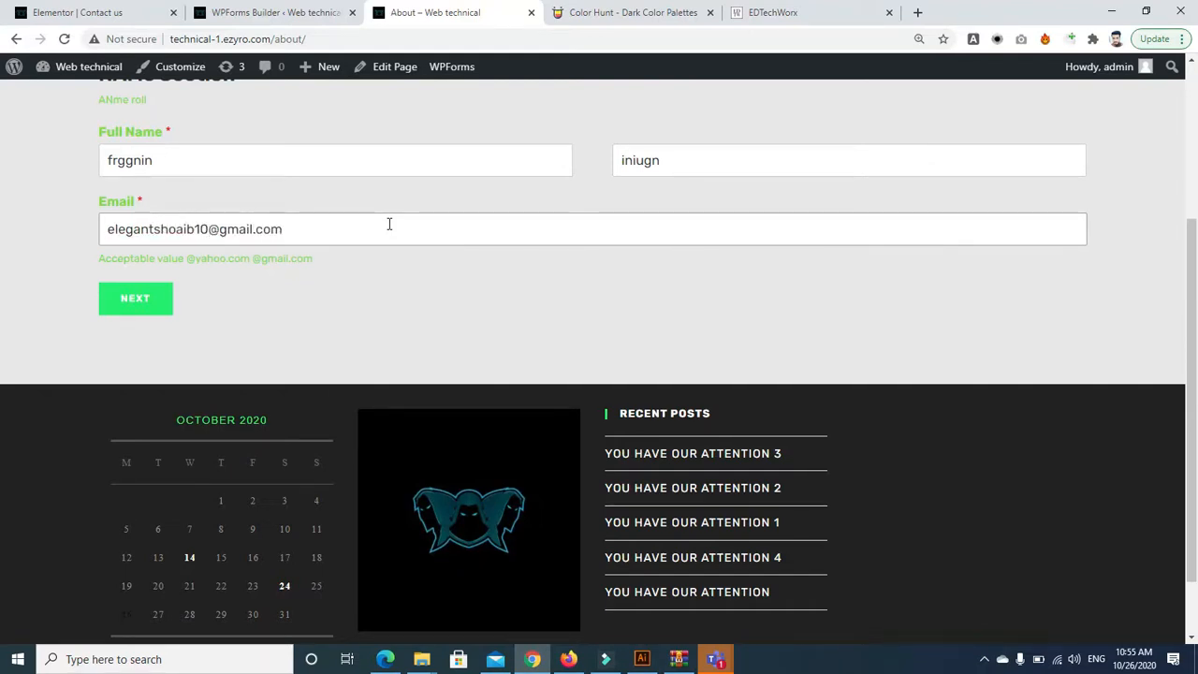
left_click(147, 302)
Move past the Address step and enter 978978 in the Numbers field
left_click(211, 286)
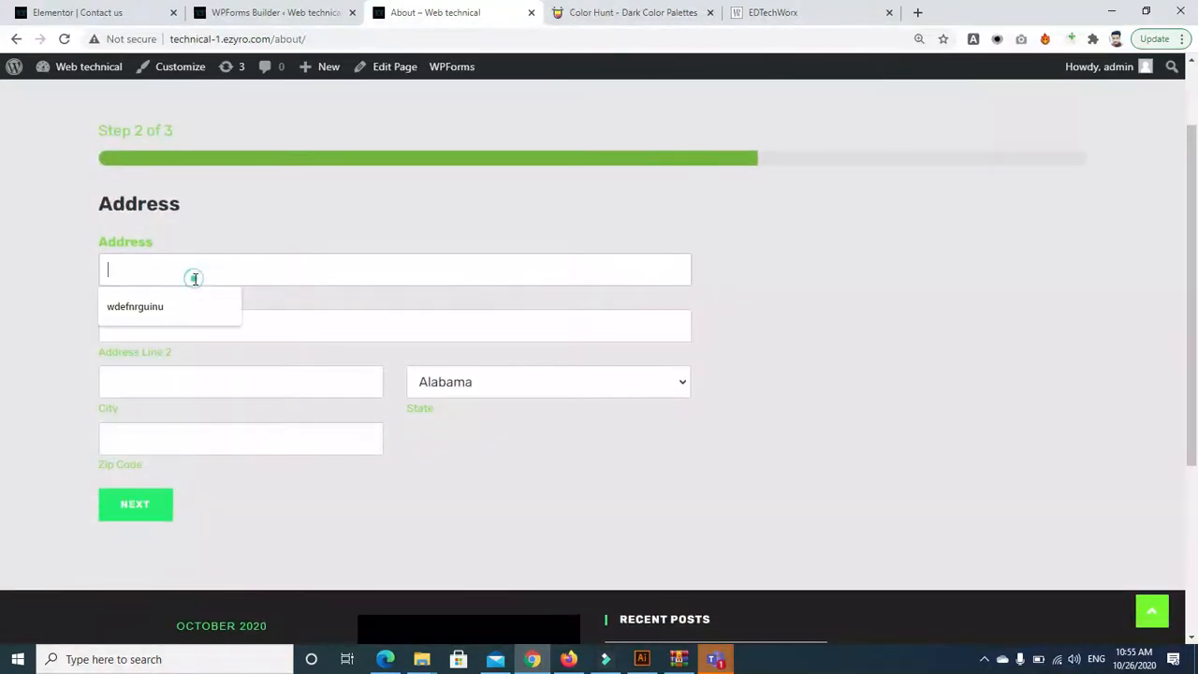
left_click(126, 515)
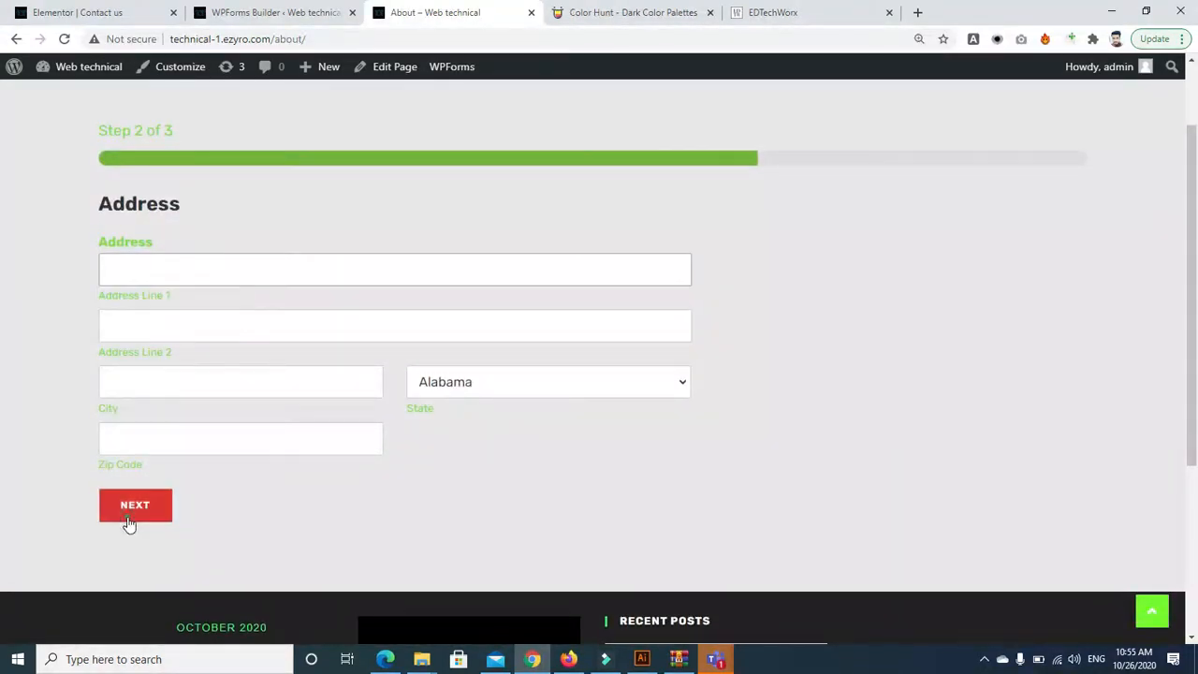
left_click(148, 269)
type("978978")
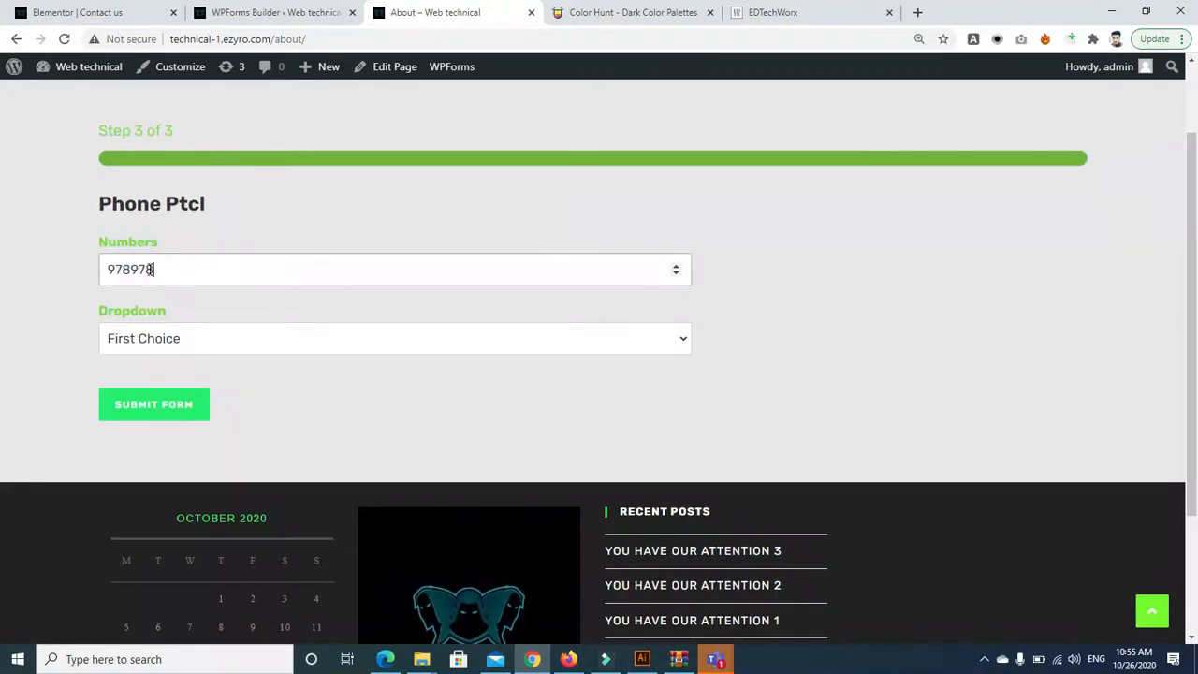
Submit the form and return to the WPForms builder's notification settings
left_click(156, 404)
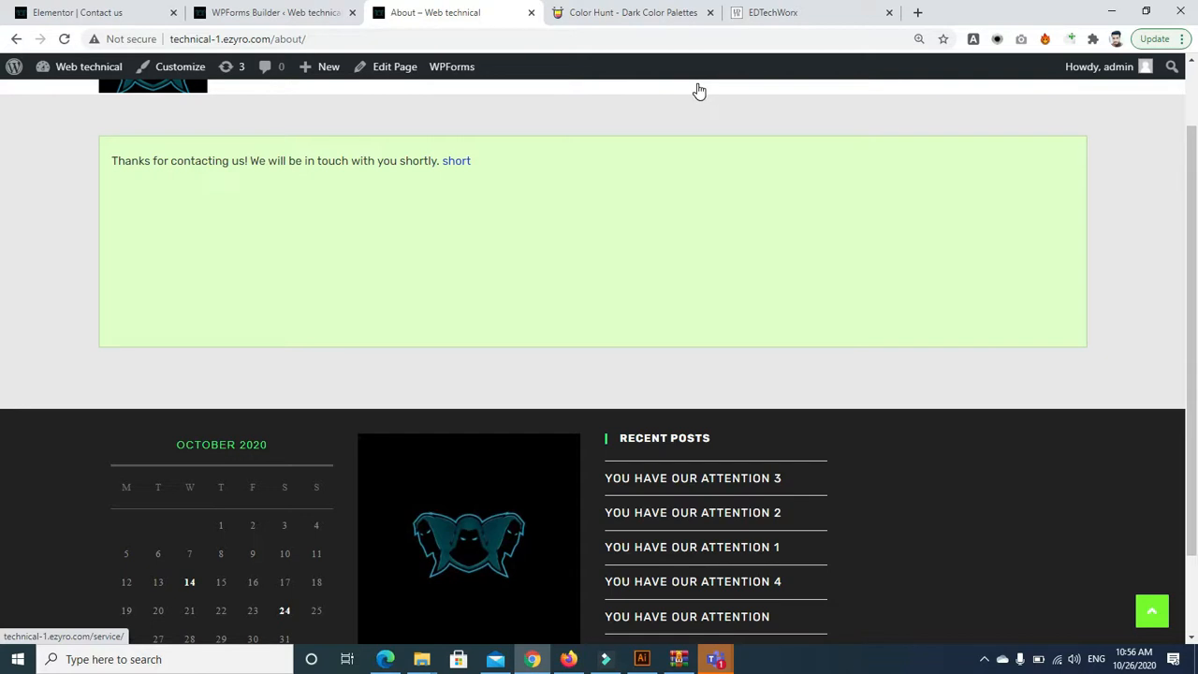
left_click_drag(1195, 211, 1195, 102)
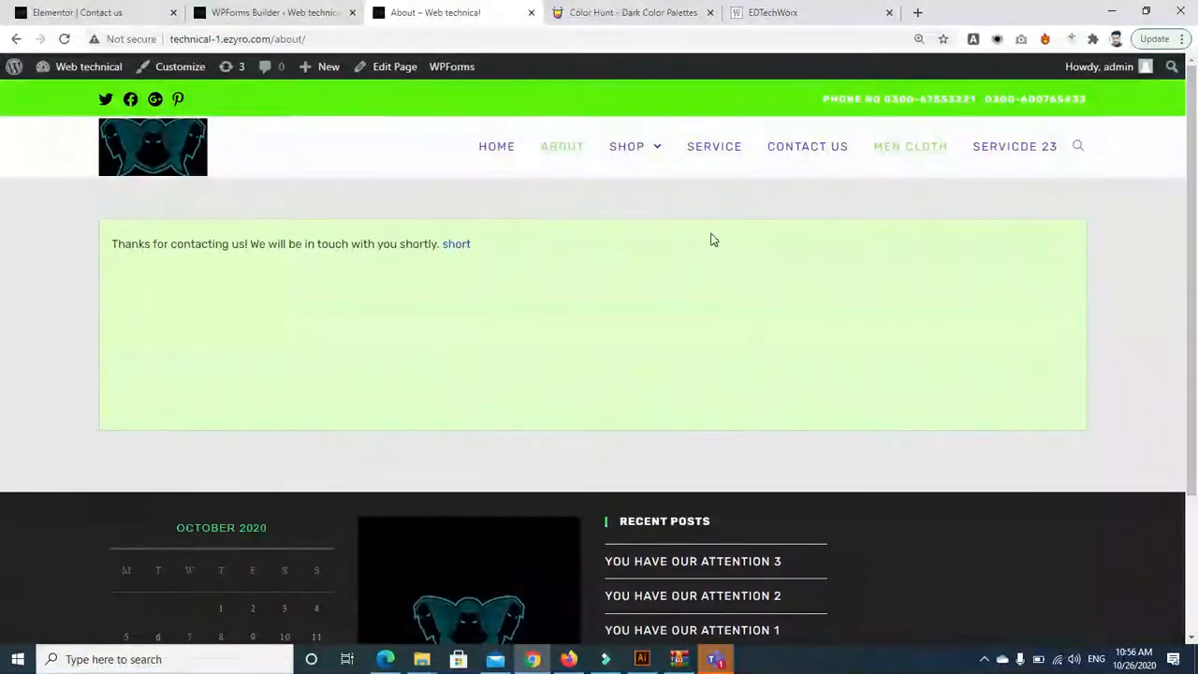
left_click(255, 16)
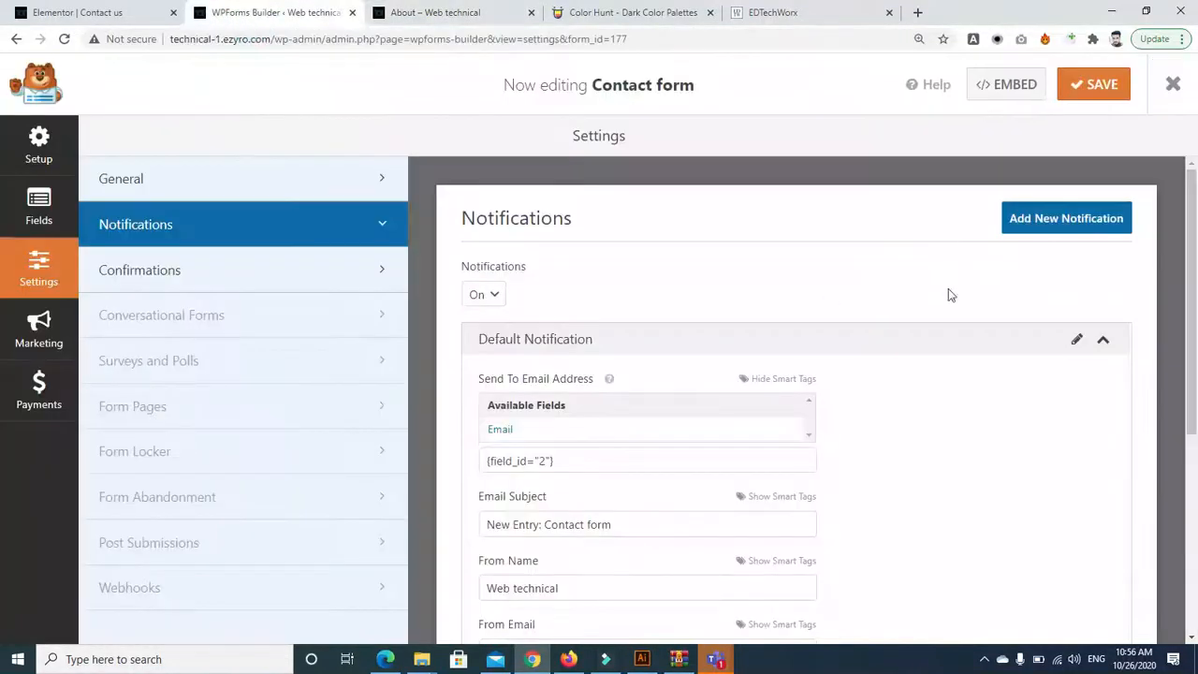
Replace the Default Notification's recipient with an e-mail address and save the form
left_click(613, 432)
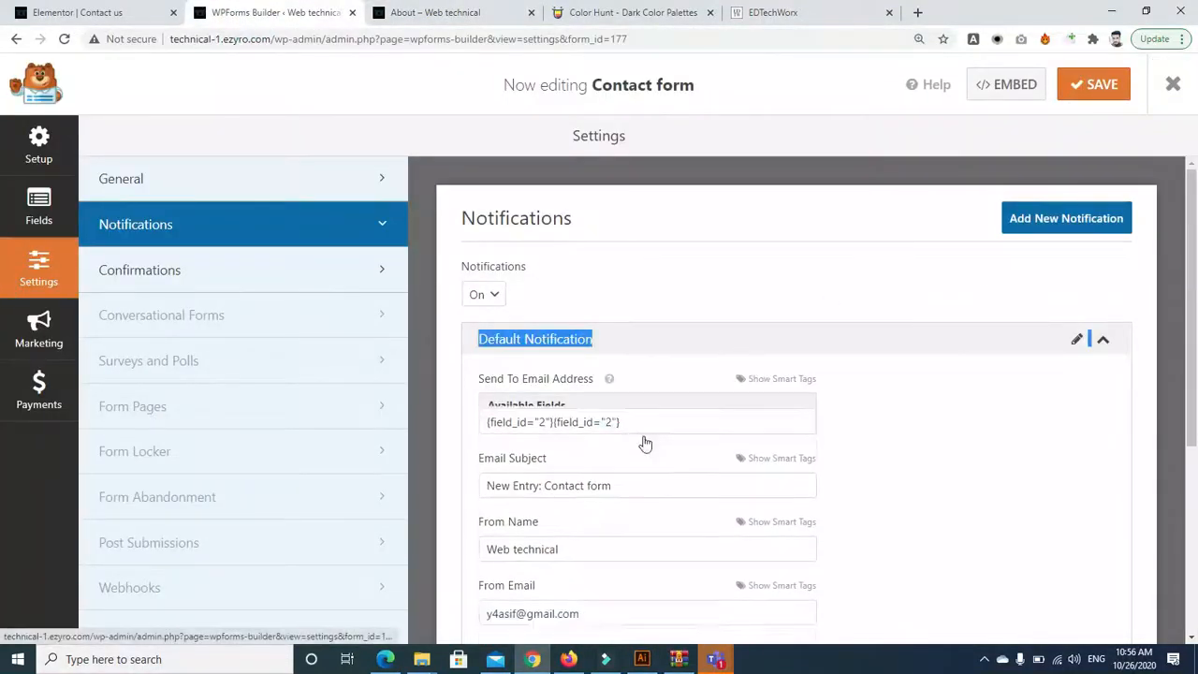
left_click_drag(642, 409, 446, 413)
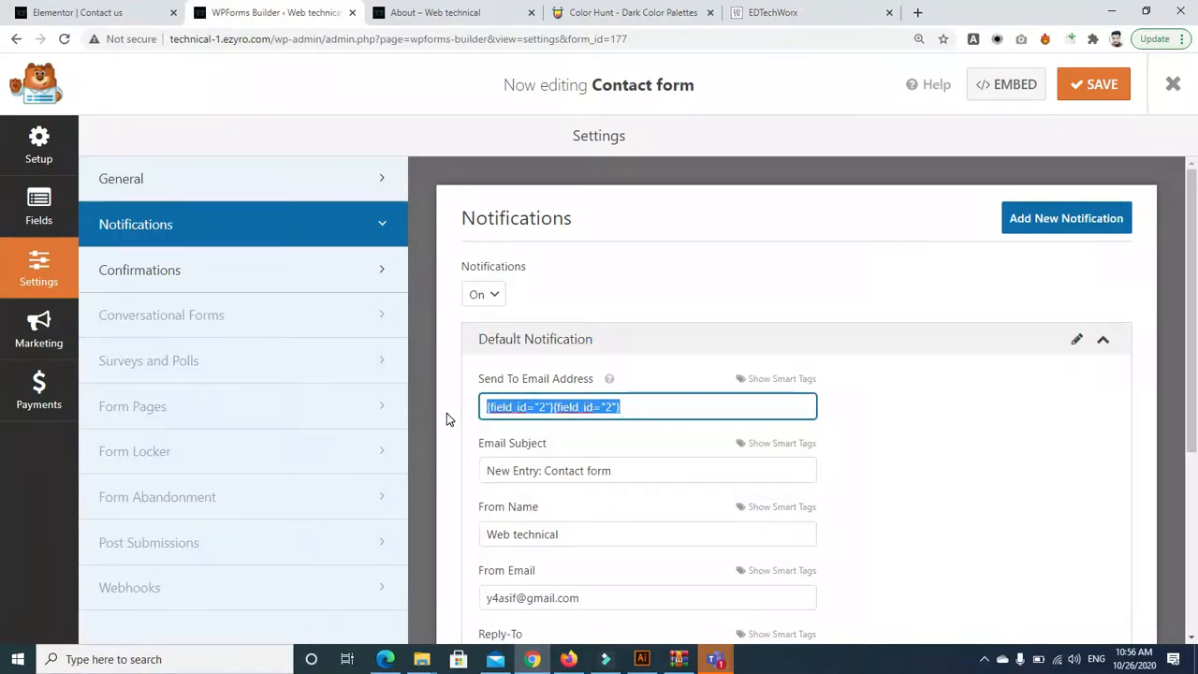
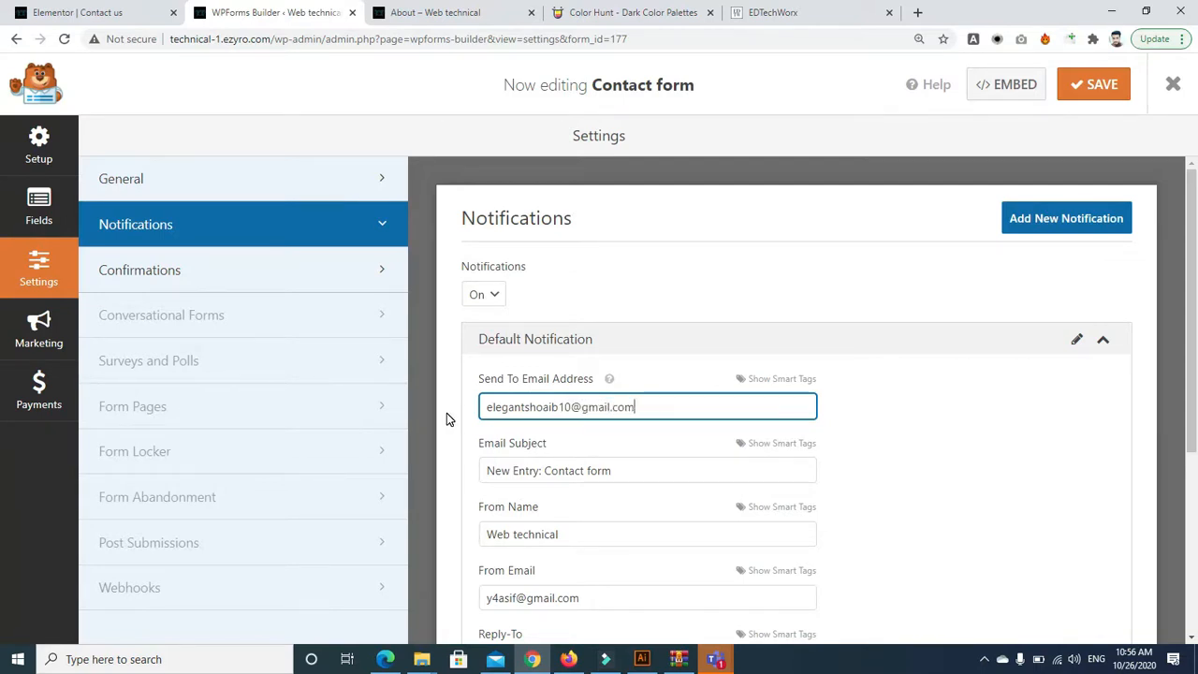
left_click(1057, 75)
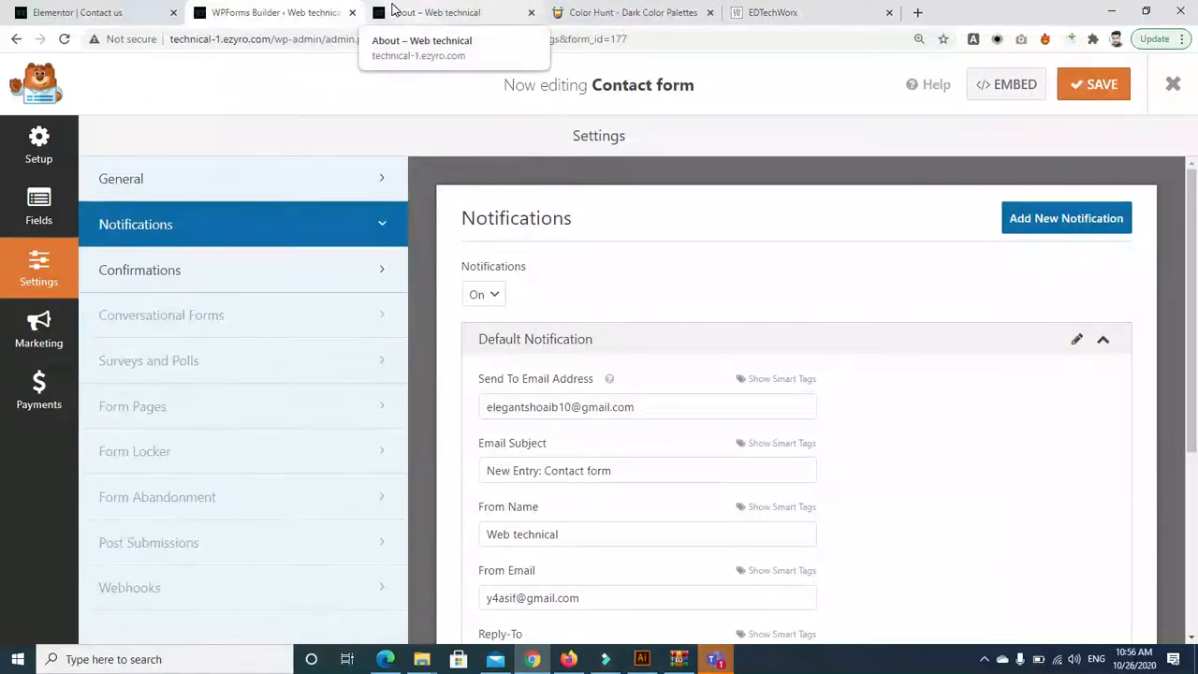
Add a Reply-To e-mail address, save the form, and reload the About page
left_click_drag(1196, 309, 1196, 485)
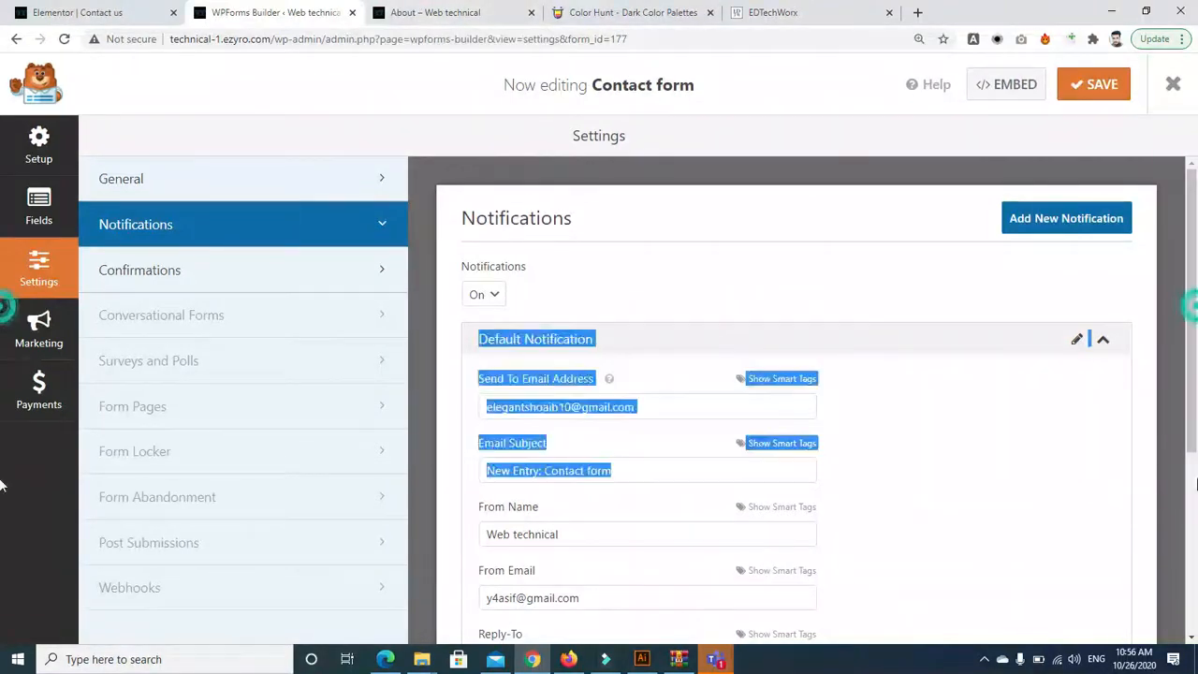
left_click(1193, 638)
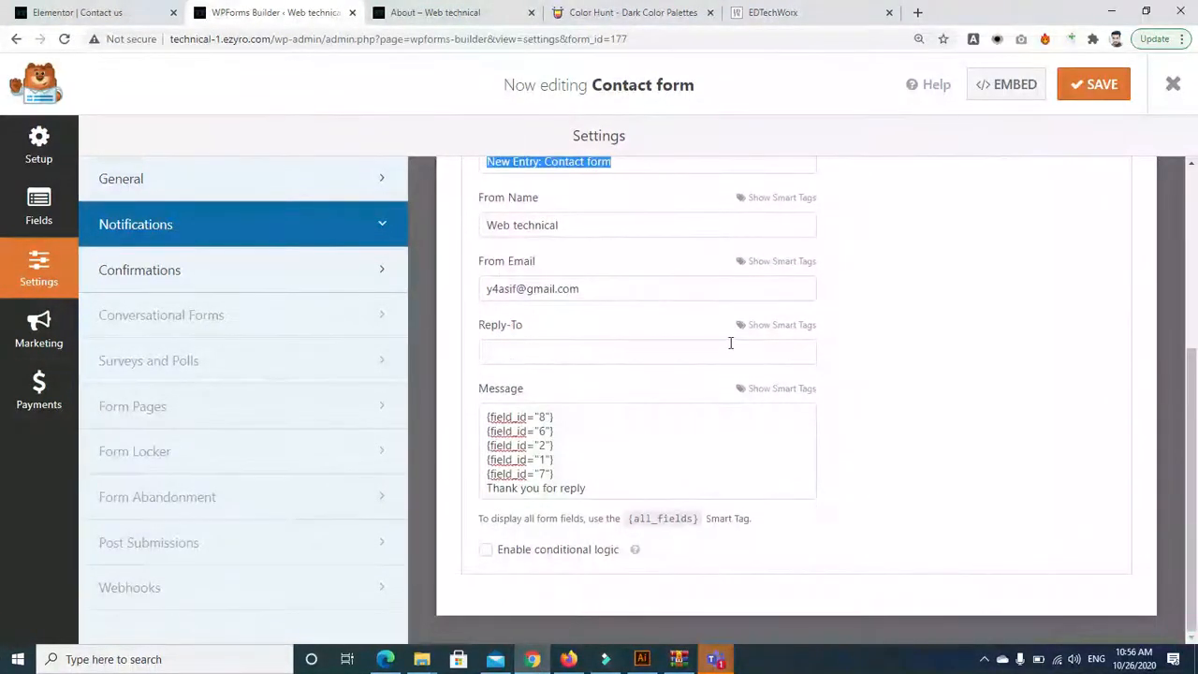
left_click(750, 328)
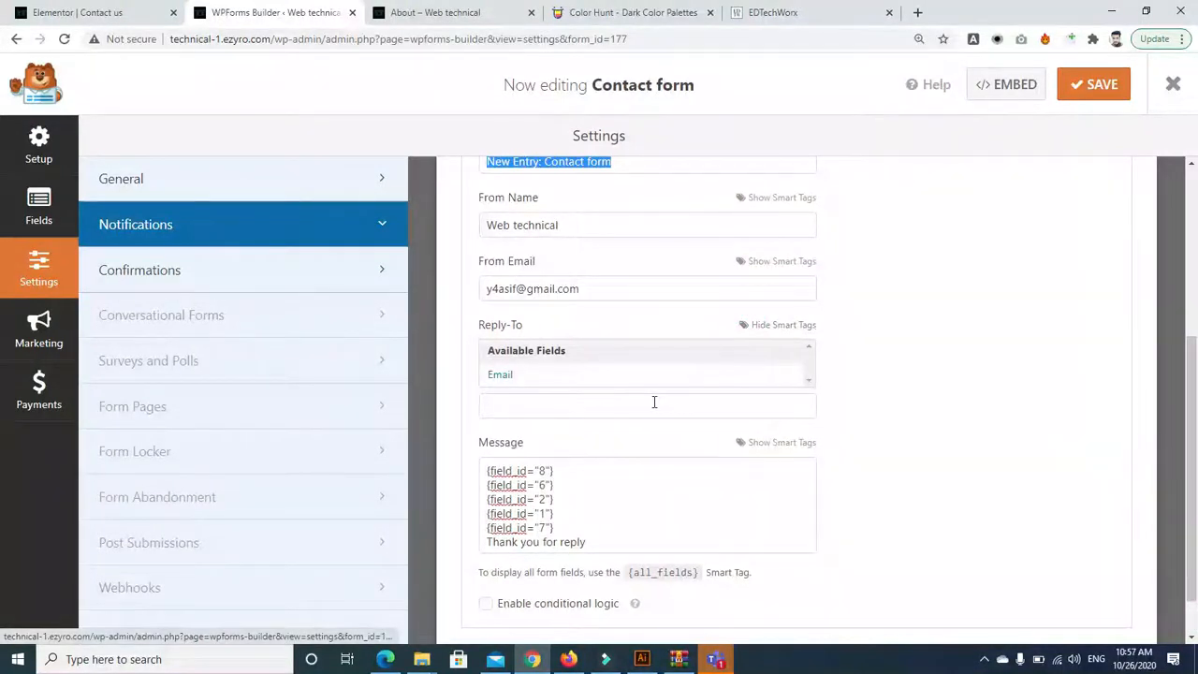
left_click(653, 401)
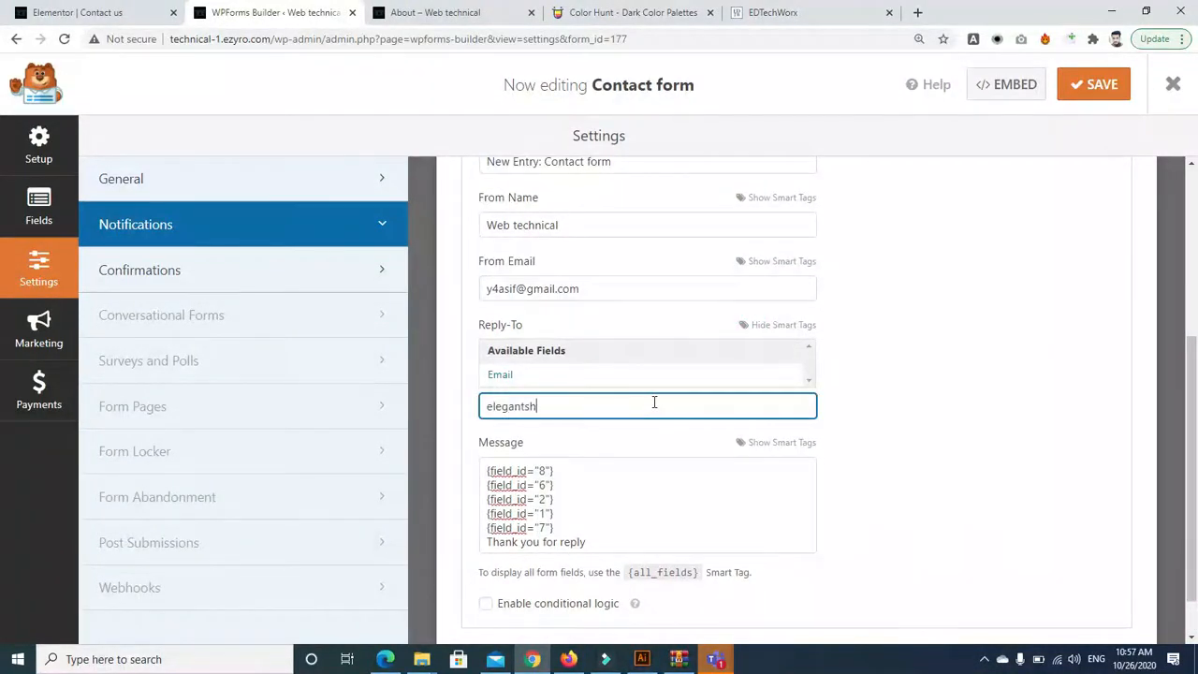
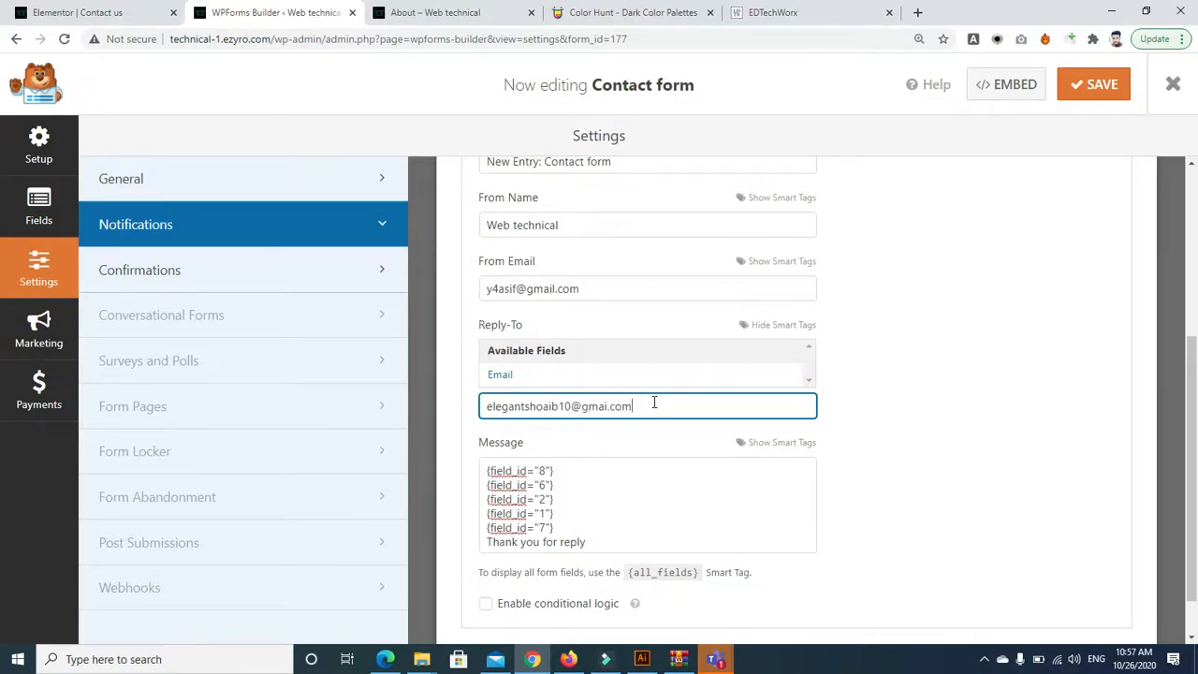
left_click(1086, 85)
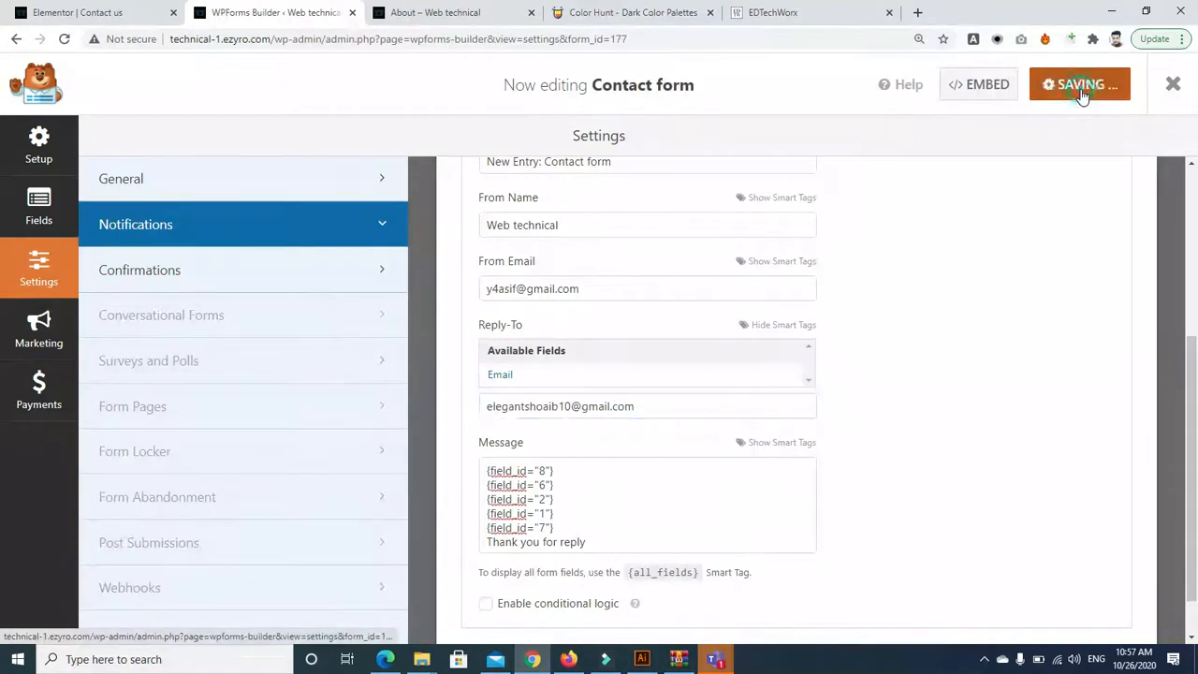
left_click(439, 12)
left_click(63, 38)
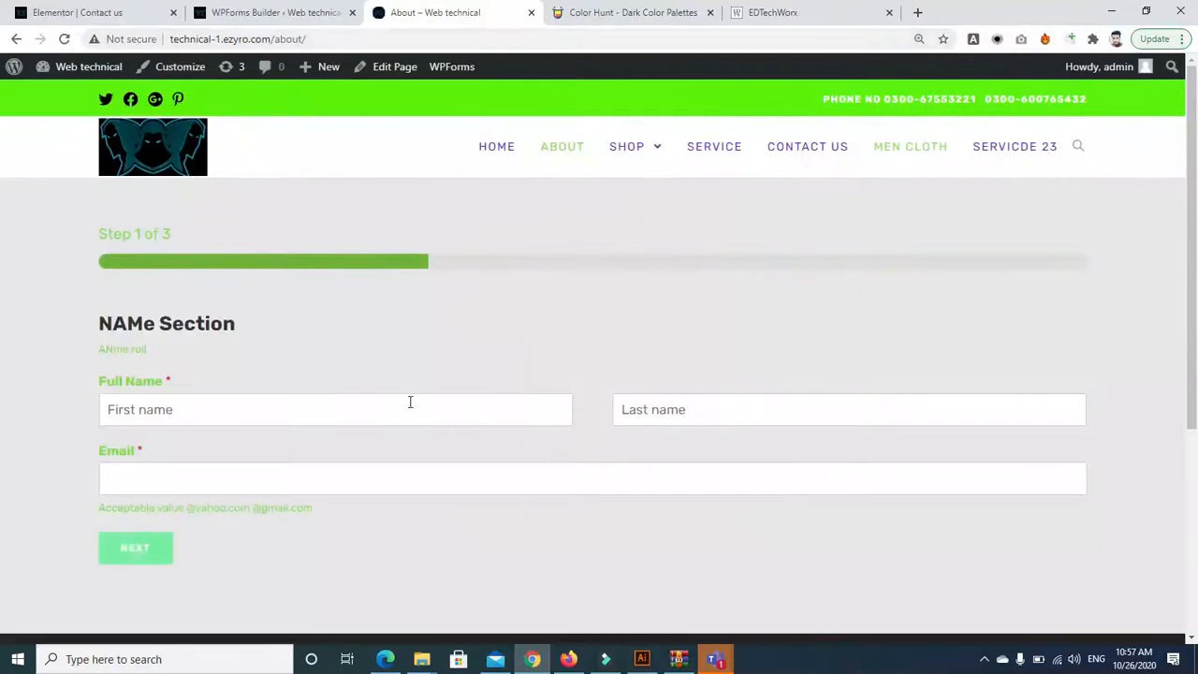
Fill the form's first name, last name and e-mail with test entries
left_click(410, 401)
type("j8")
key("Tab")
type("j8j")
key("Tab")
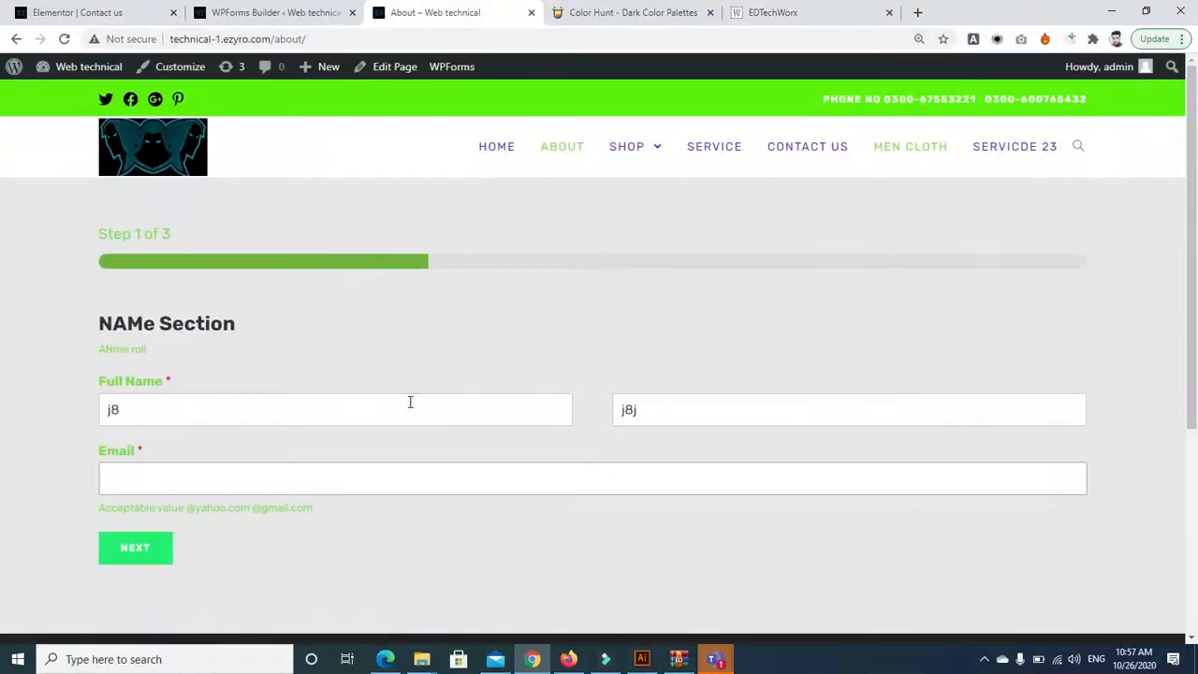
Go through the Address and phone steps, submit the entry, and return to the builder
left_click(166, 543)
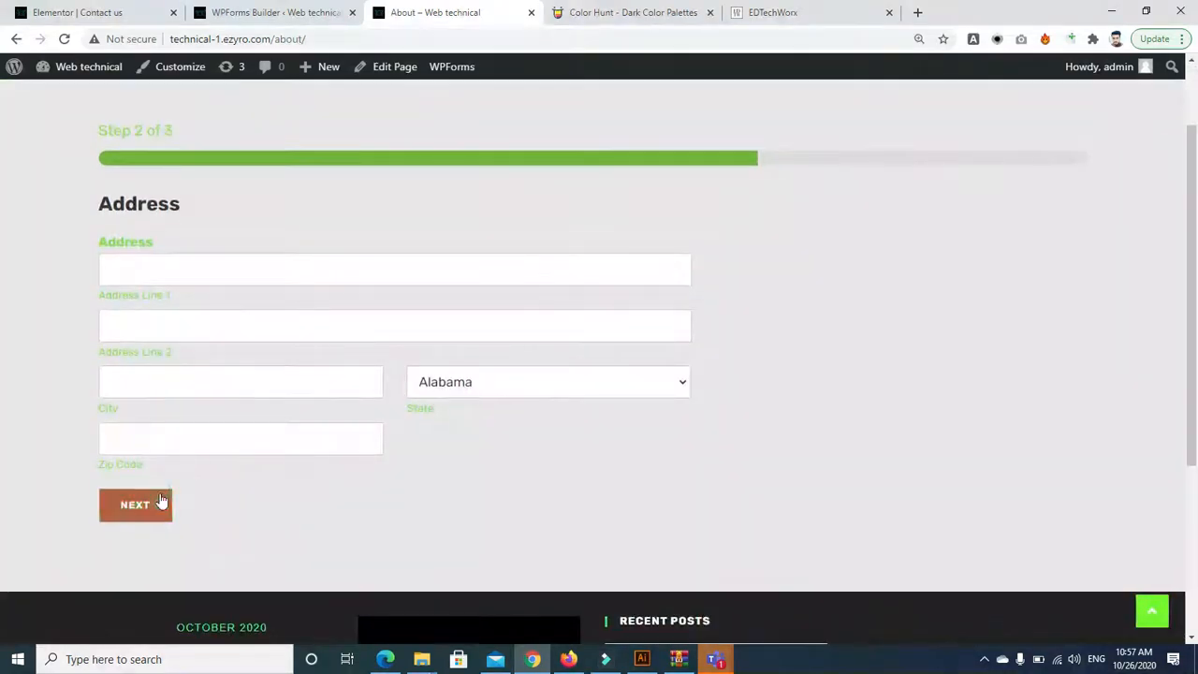
left_click(161, 502)
left_click(155, 405)
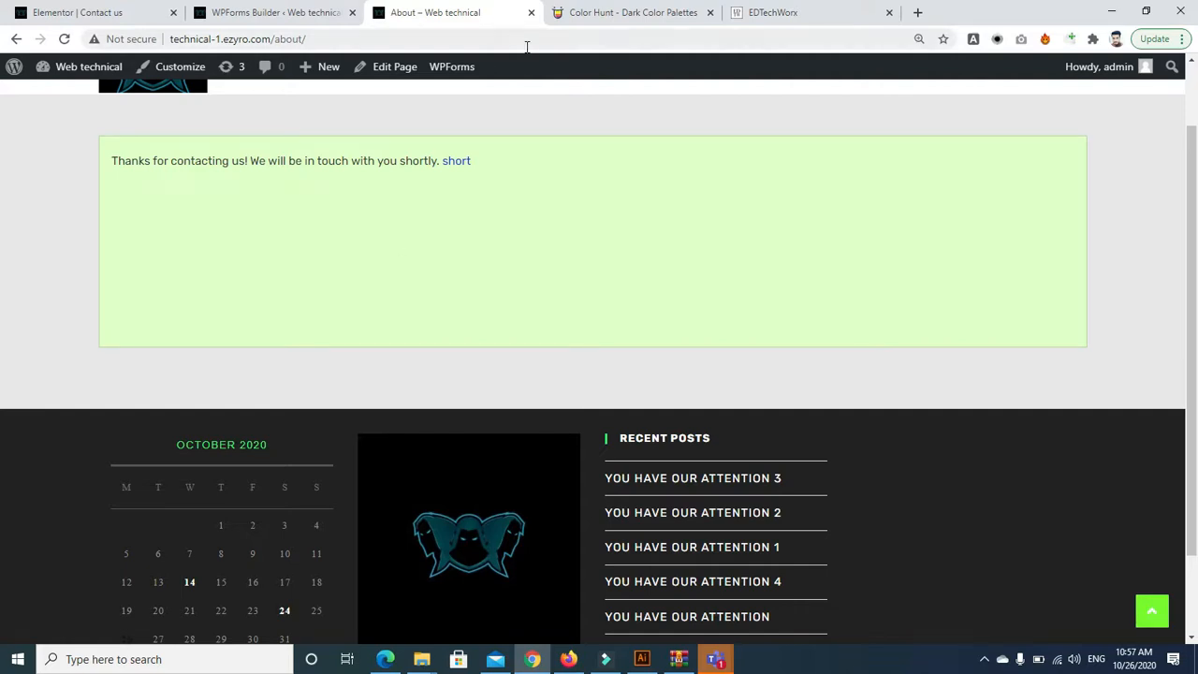
left_click(273, 14)
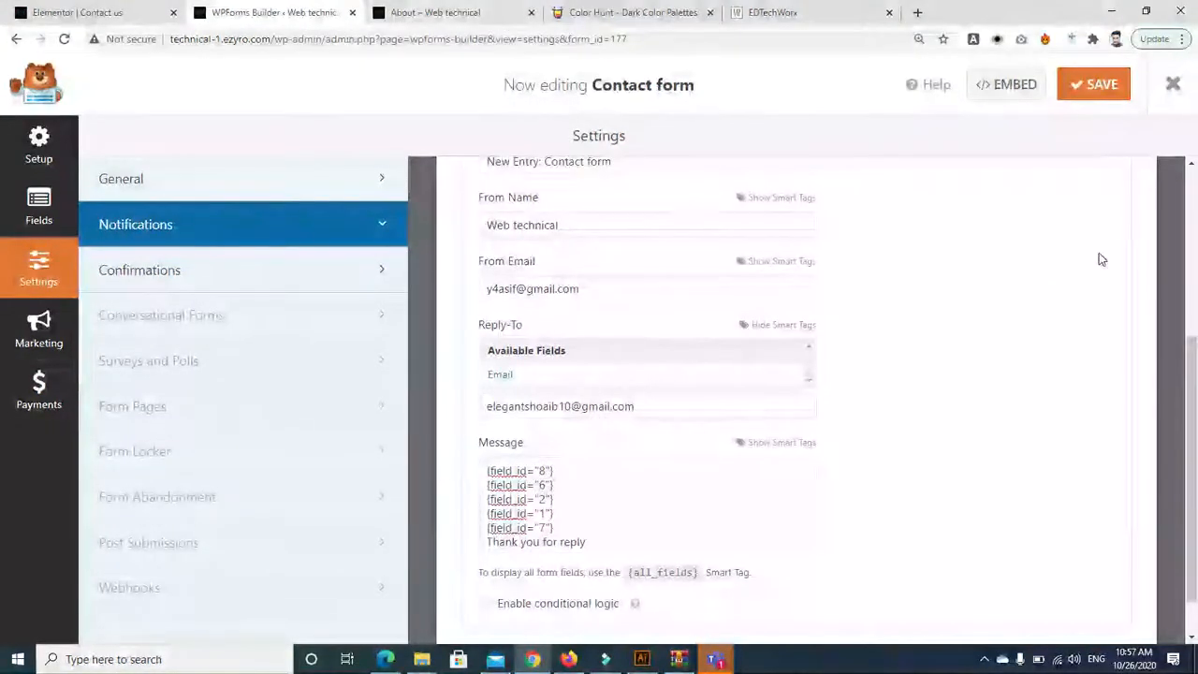
Save the Contact form again in the WPForms builder
scroll(1191, 418, "up", 3)
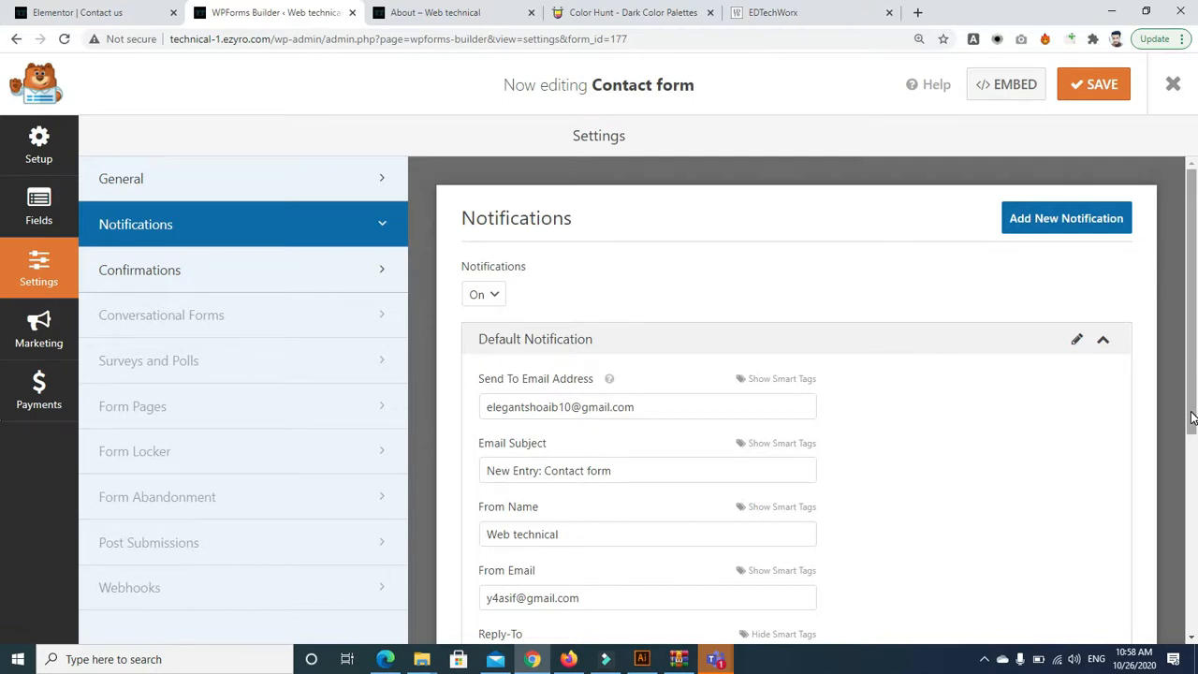
left_click_drag(1192, 261, 1153, 225)
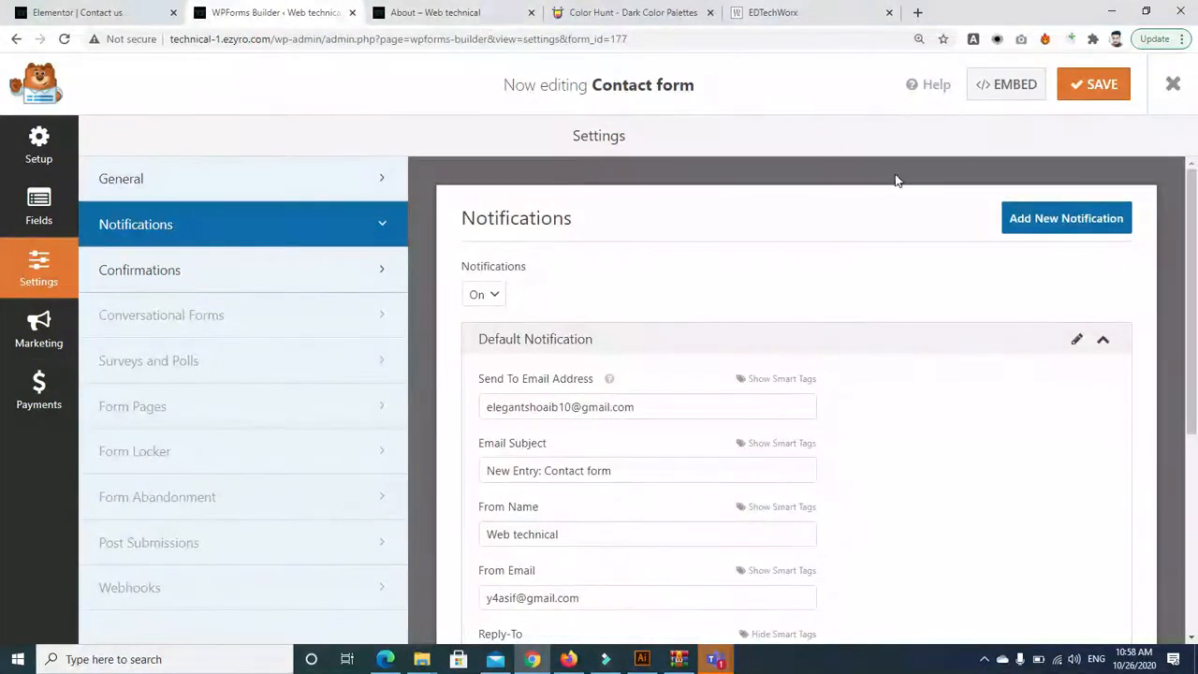
left_click_drag(1195, 327, 1196, 304)
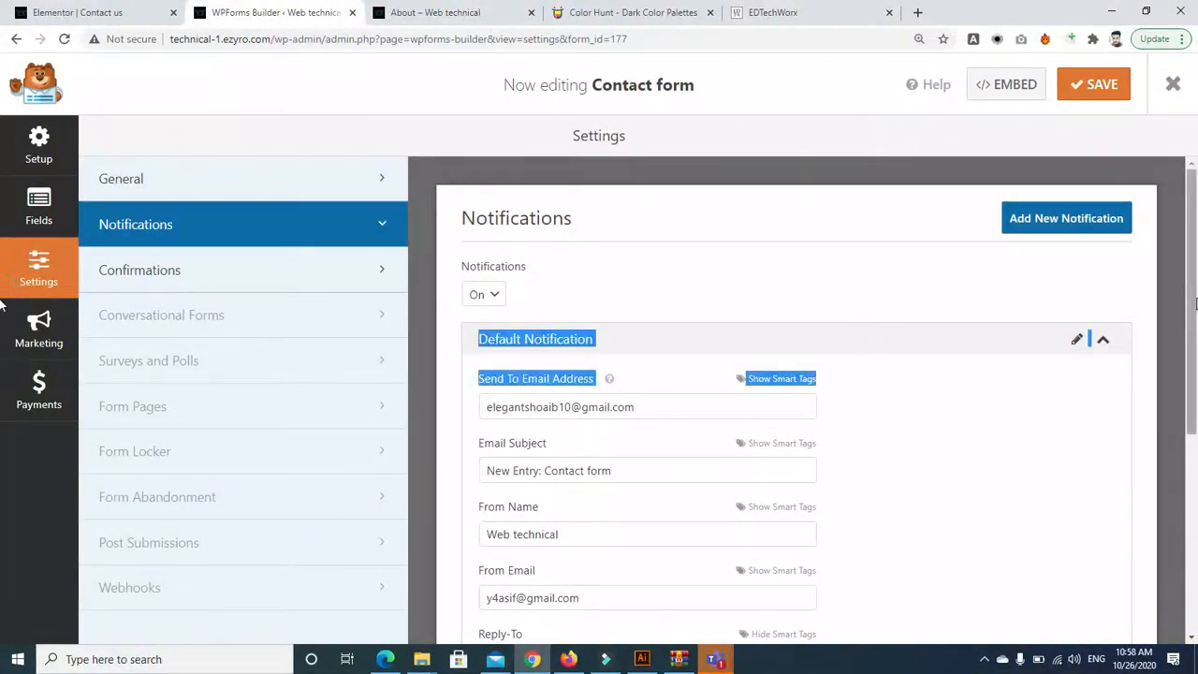
left_click(1093, 84)
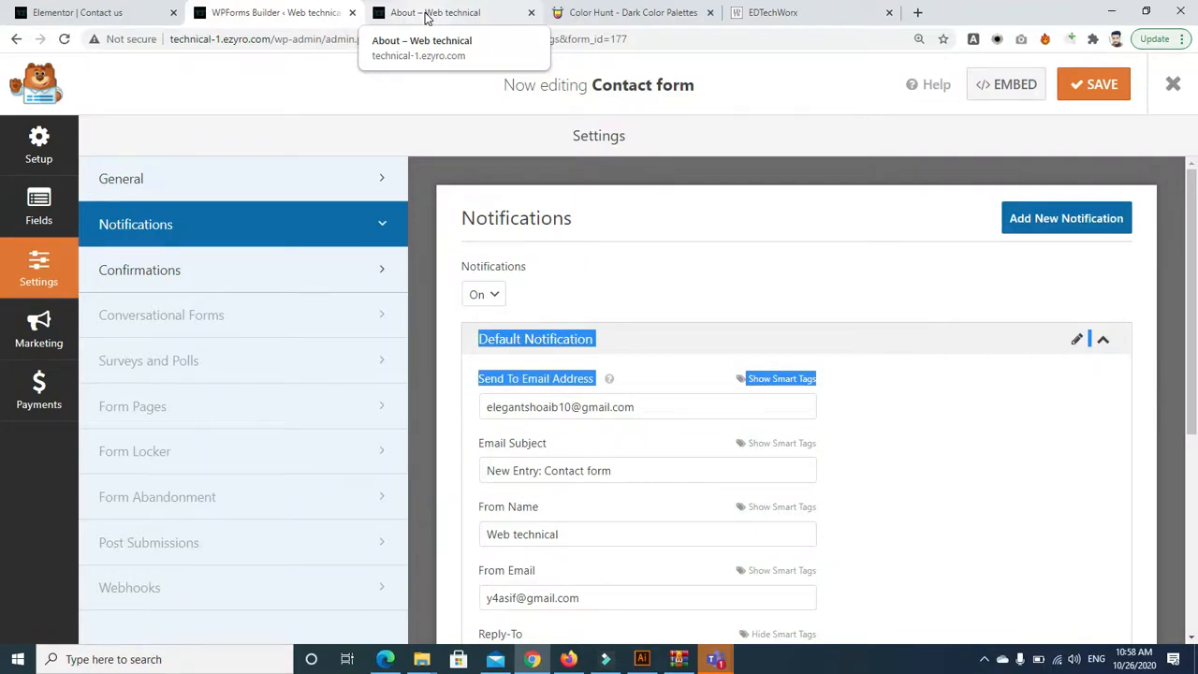
Check the About page's thank-you message, then go back in the builder to the Setup view
left_click(426, 13)
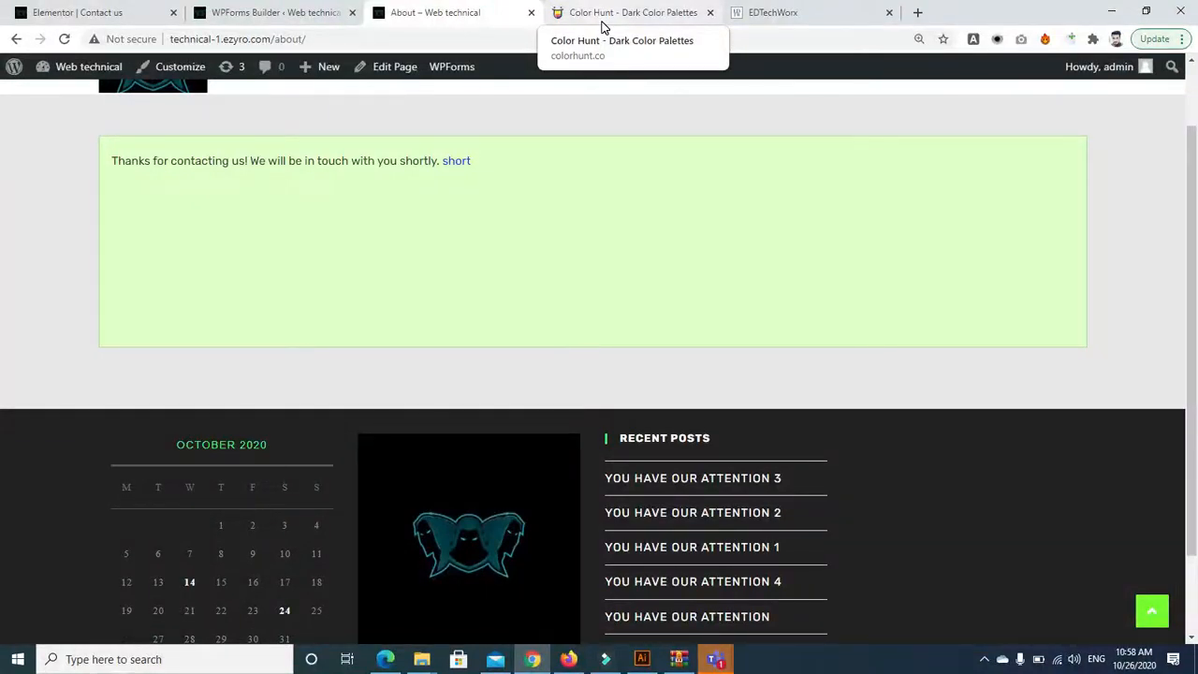
left_click(297, 13)
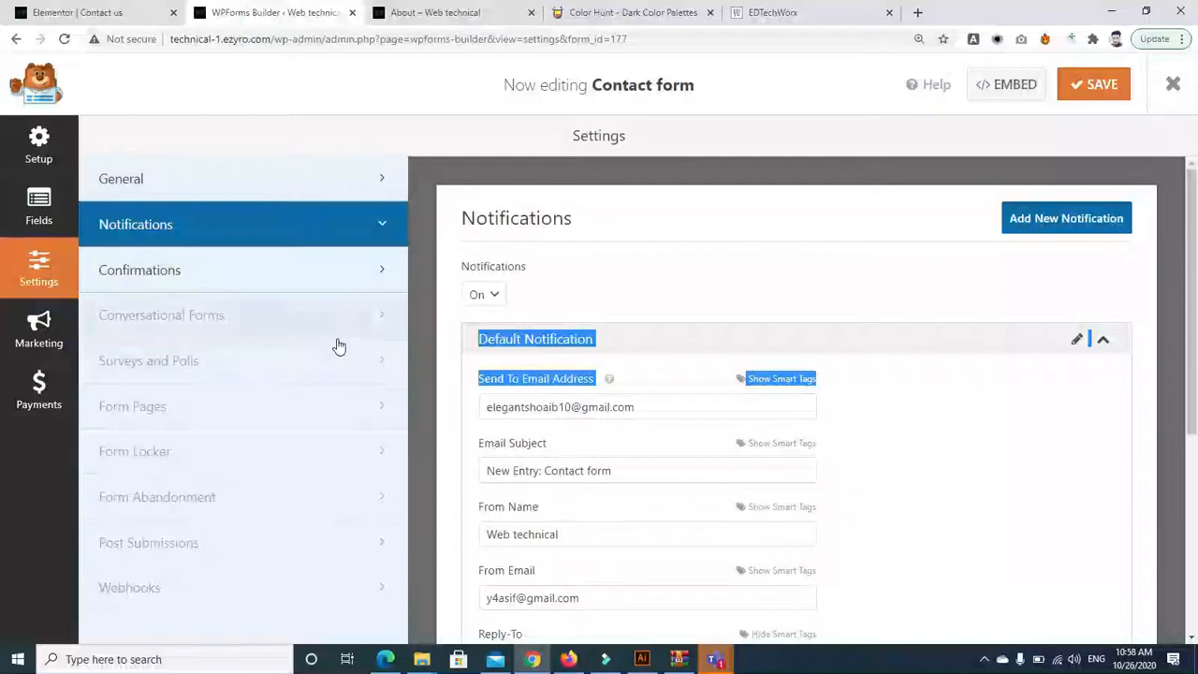
left_click(15, 42)
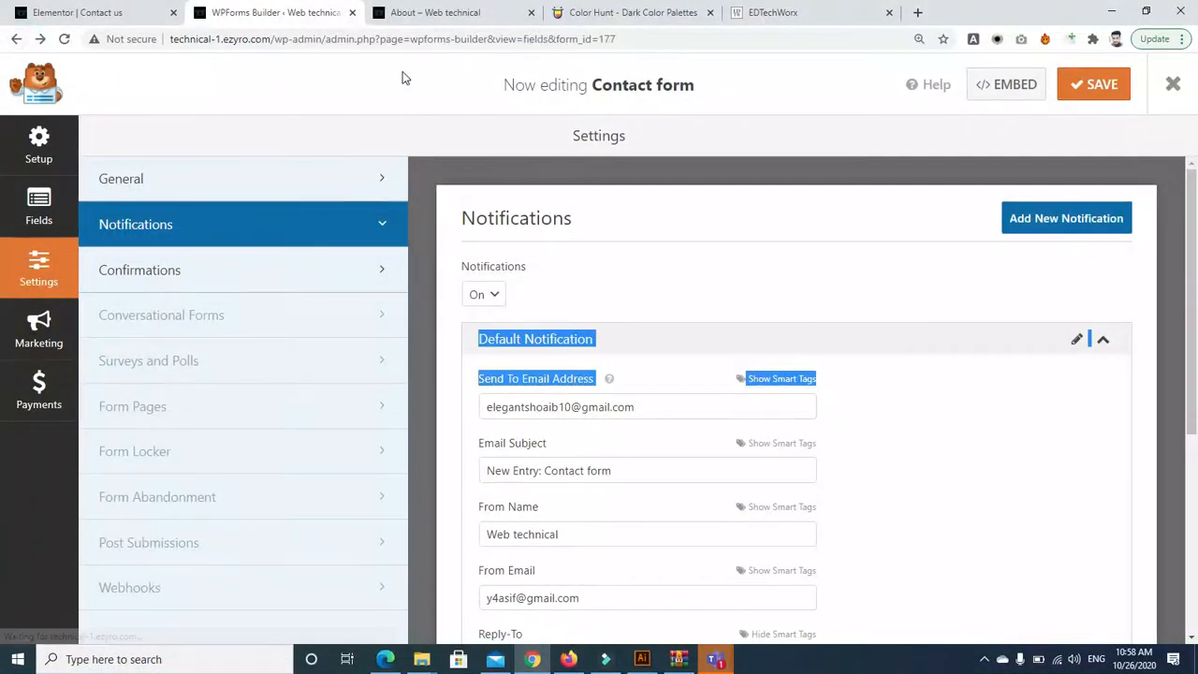
left_click(17, 41)
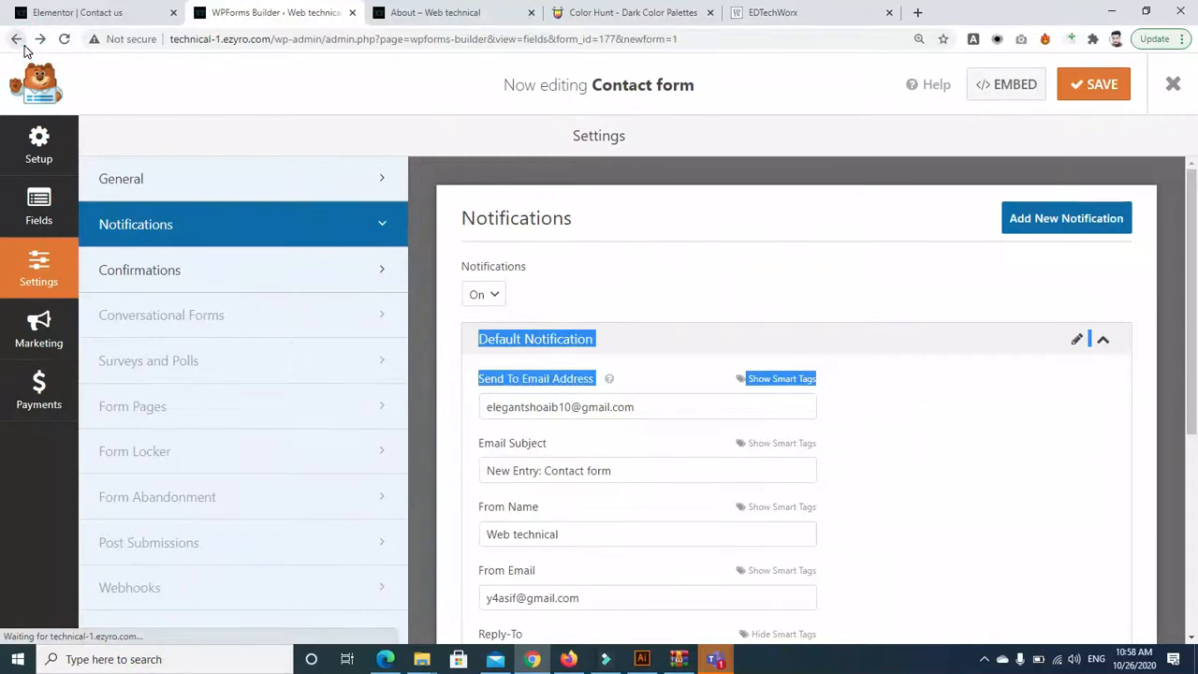
left_click(14, 38)
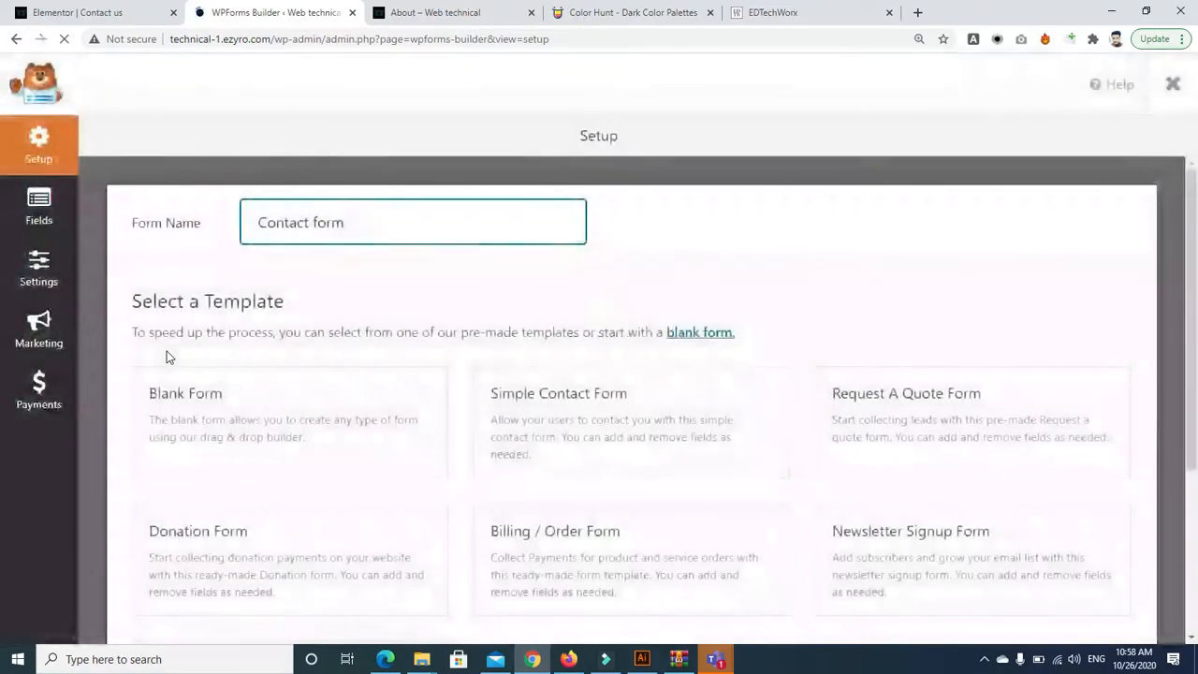
Return to the WPForms overview and look through the site's General Settings page
left_click(14, 41)
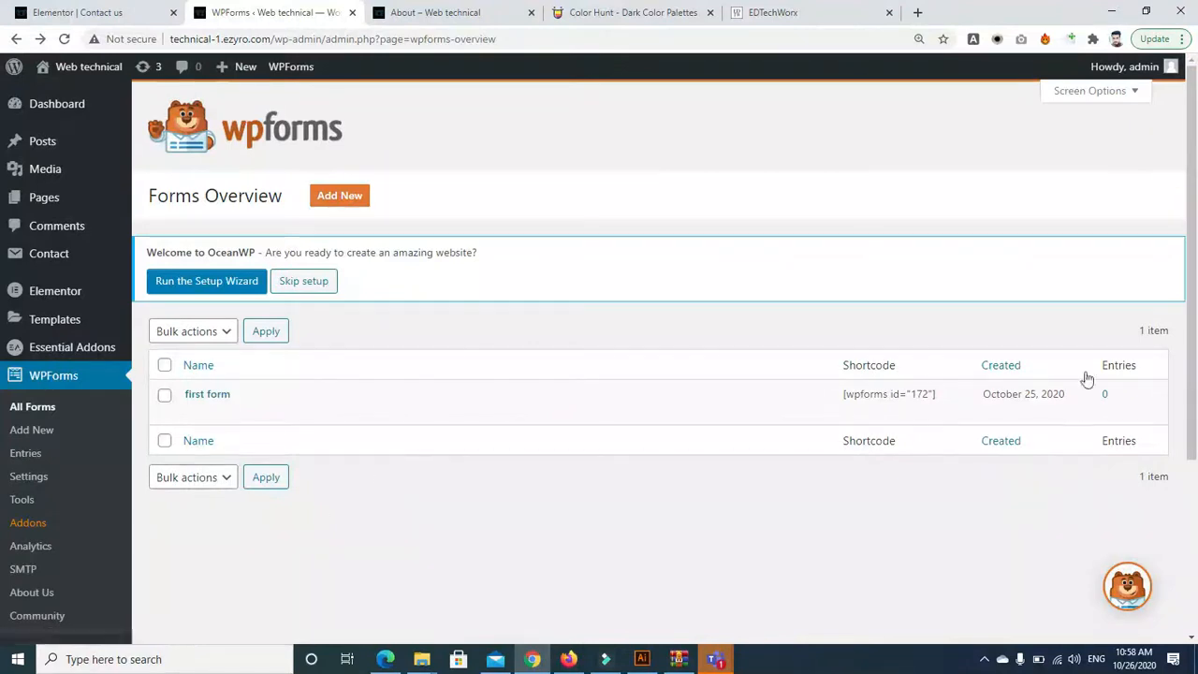
scroll(1190, 343, "down", 3)
mouse_move(47, 523)
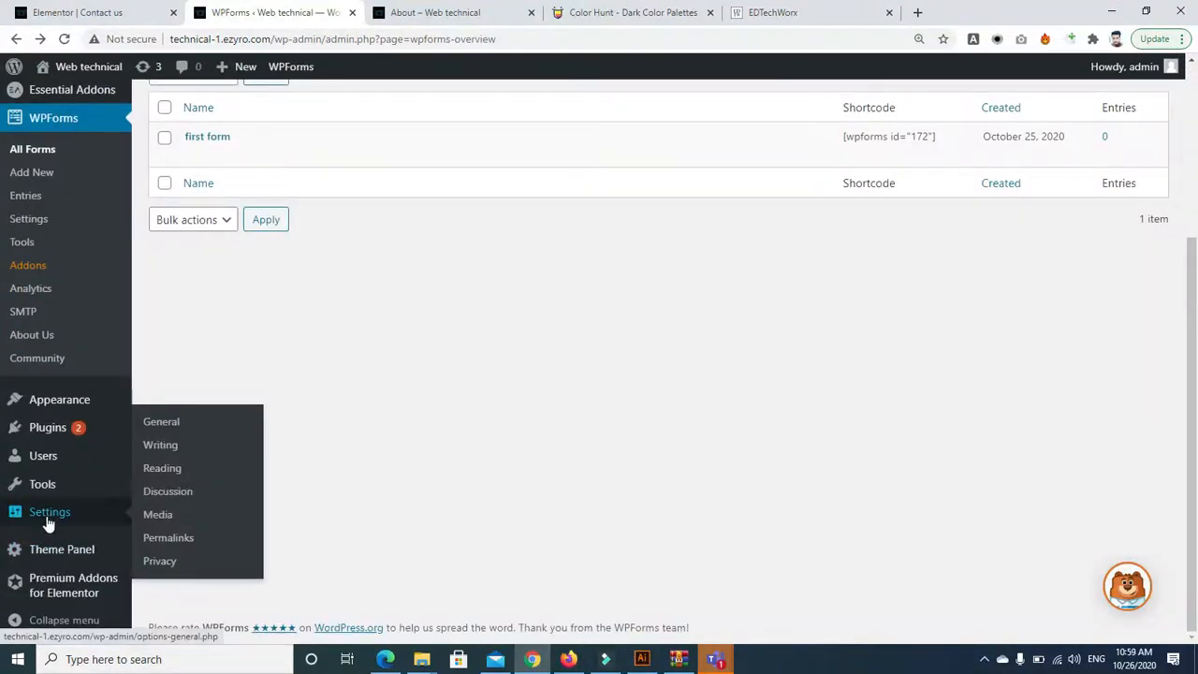
left_click(171, 423)
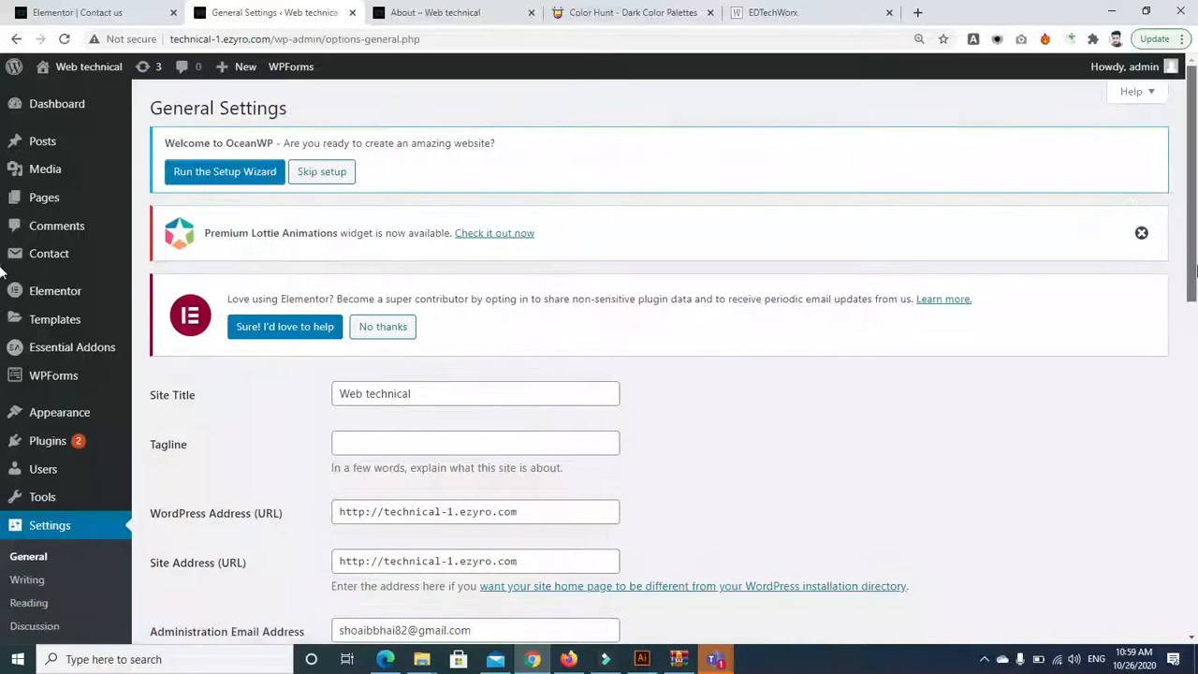
scroll(828, 346, "down", 4)
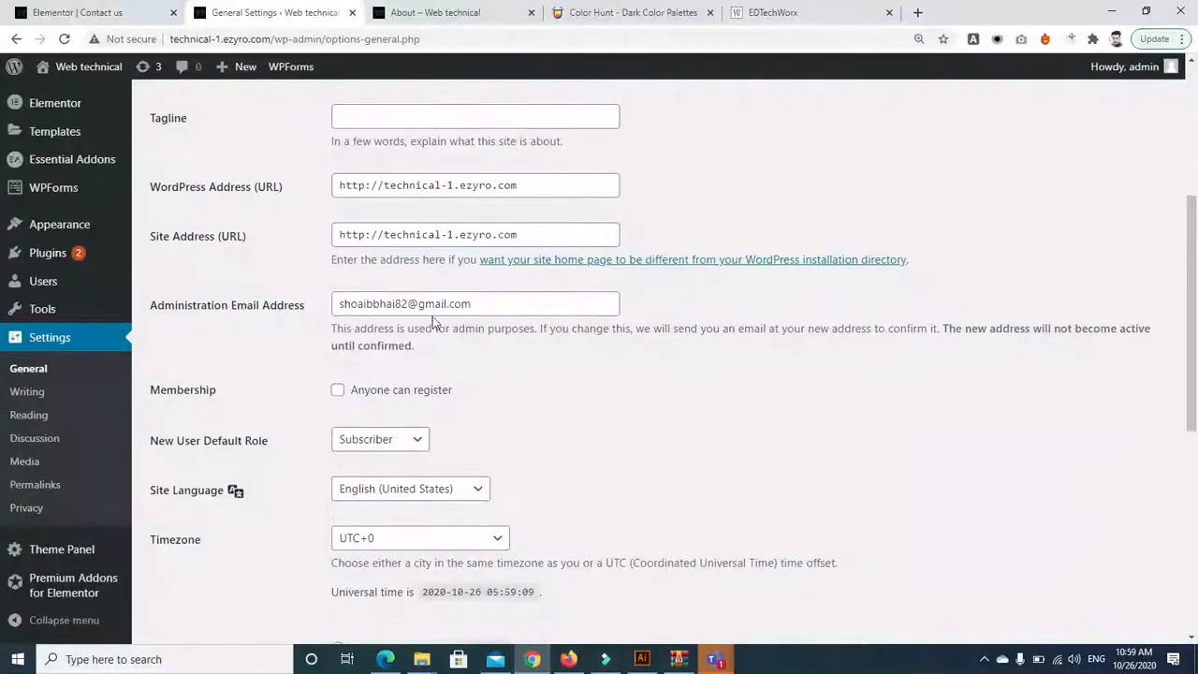
left_click_drag(1194, 318, 1195, 416)
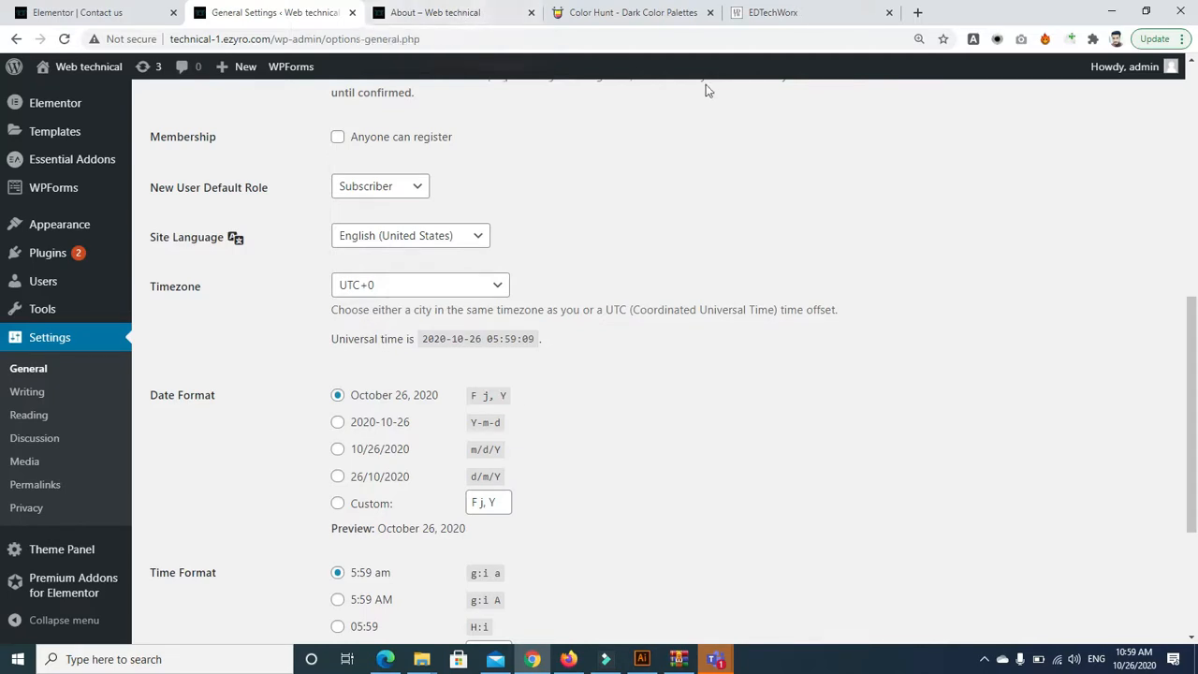
left_click_drag(1191, 371, 1187, 128)
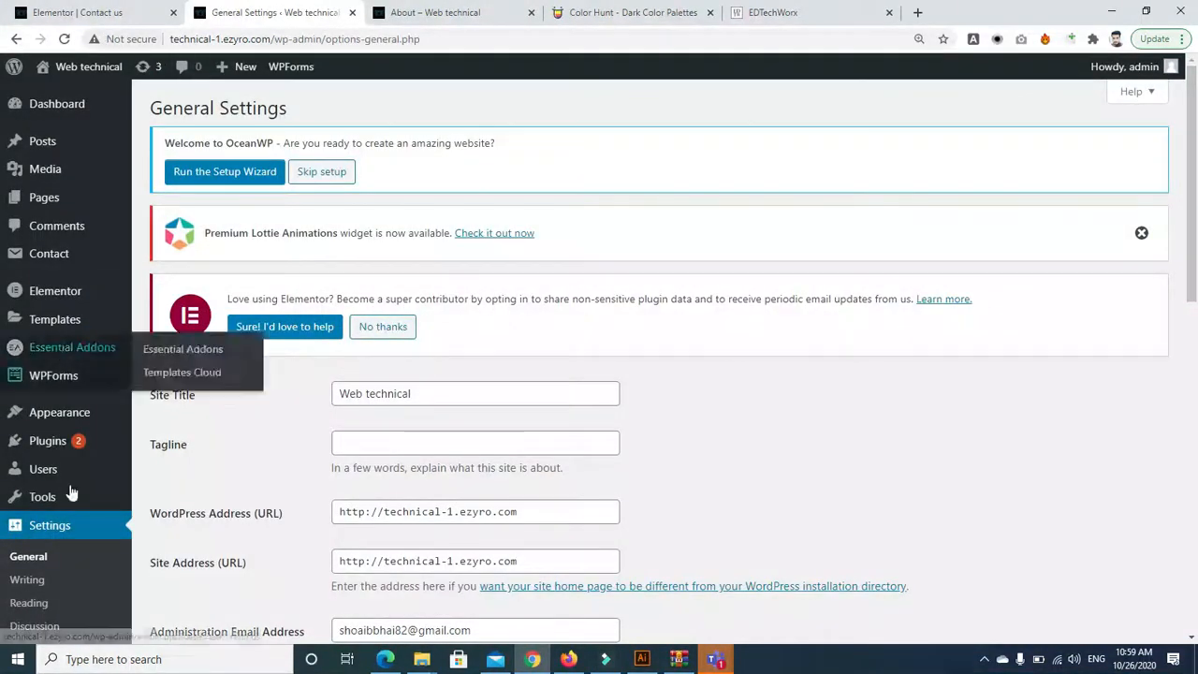
Open the installed Plugins list, then close that admin tab
left_click(59, 439)
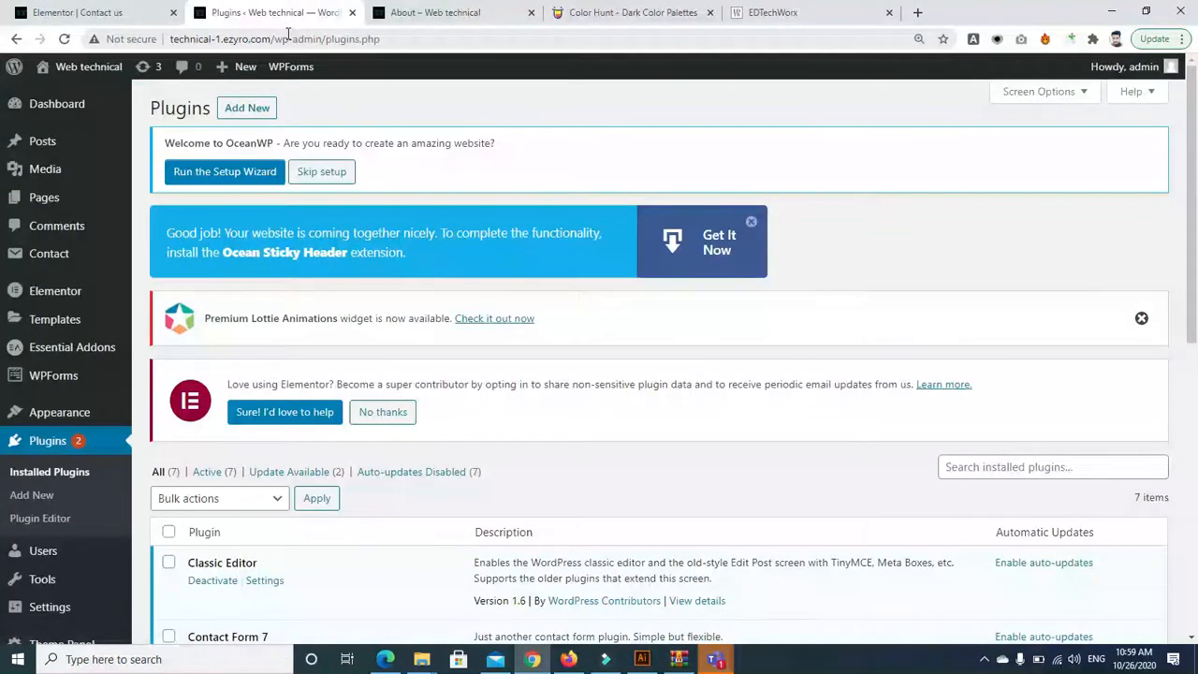
left_click_drag(1196, 173, 1196, 369)
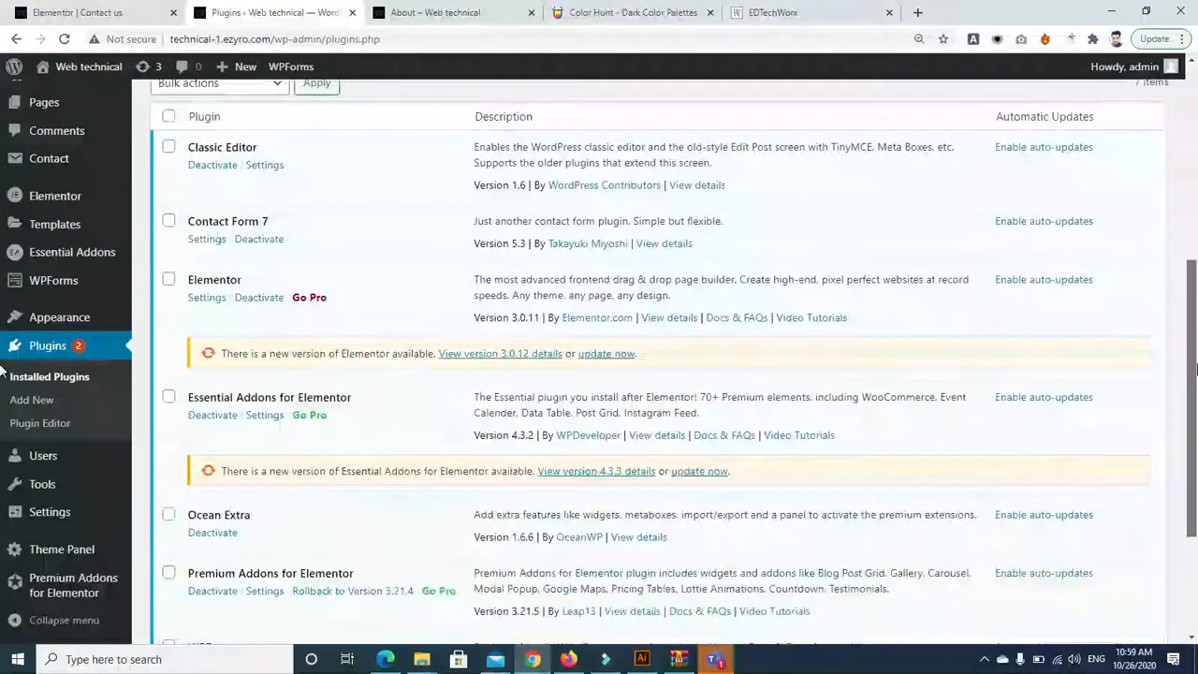
left_click(352, 12)
Reload the Contact us page in Elementor and scroll down to the empty 'Drag widget here' section
left_click(84, 13)
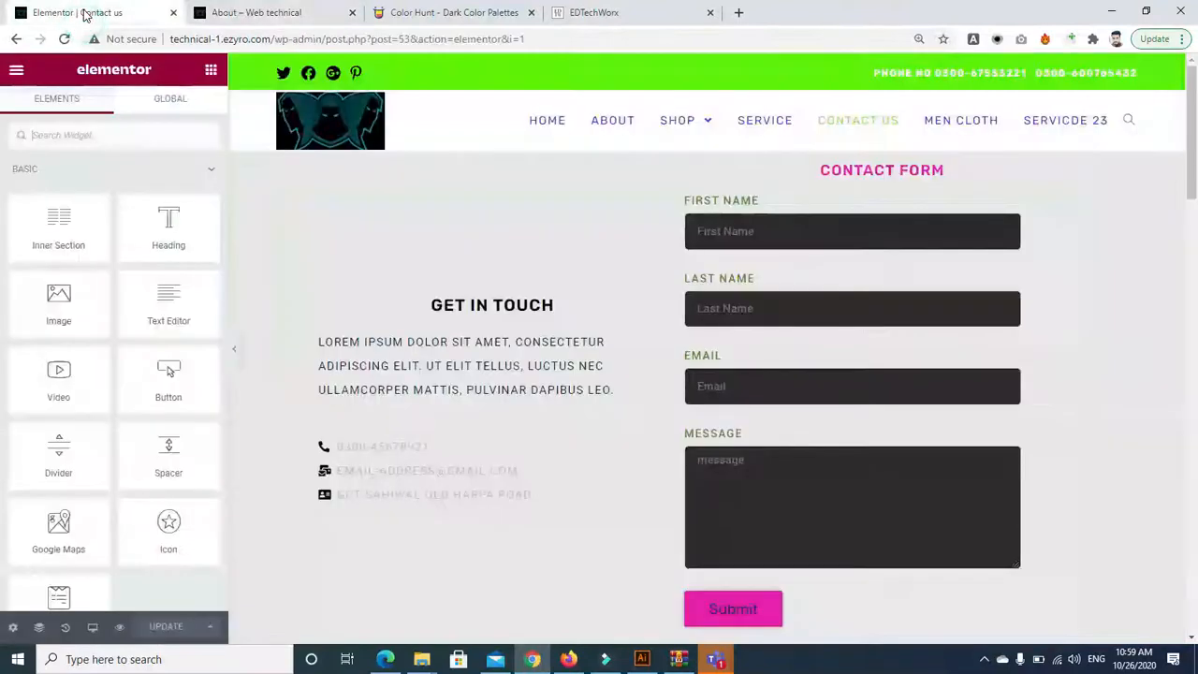
left_click(64, 39)
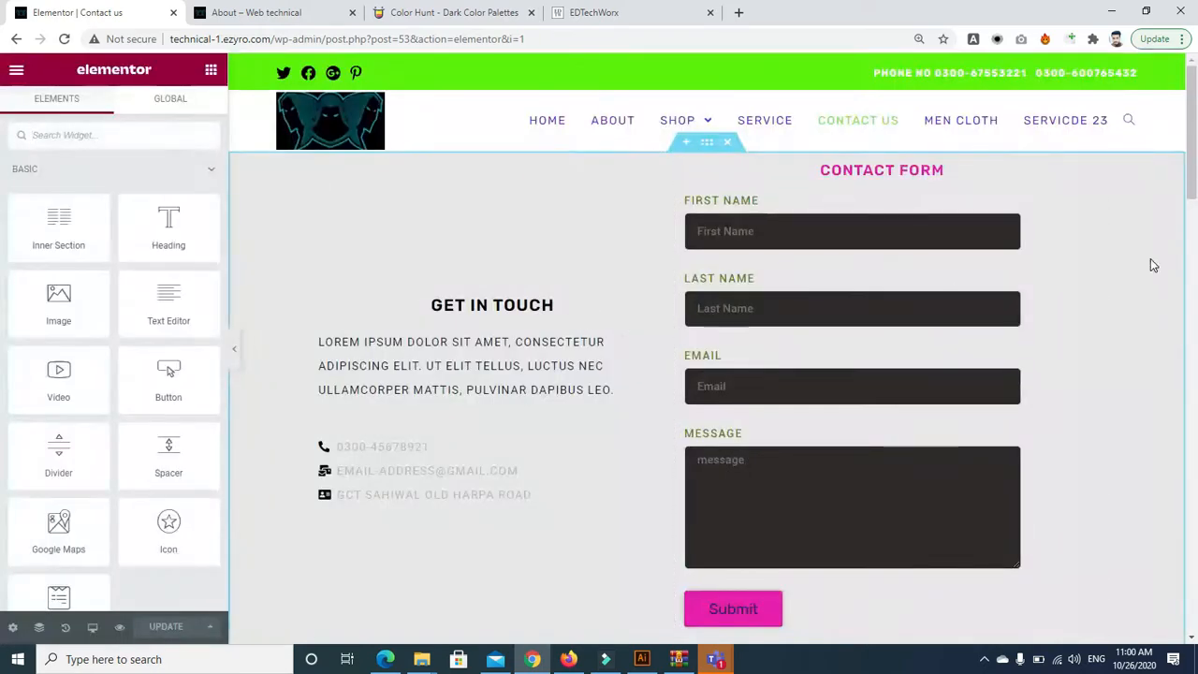
scroll(752, 270, "down", 15)
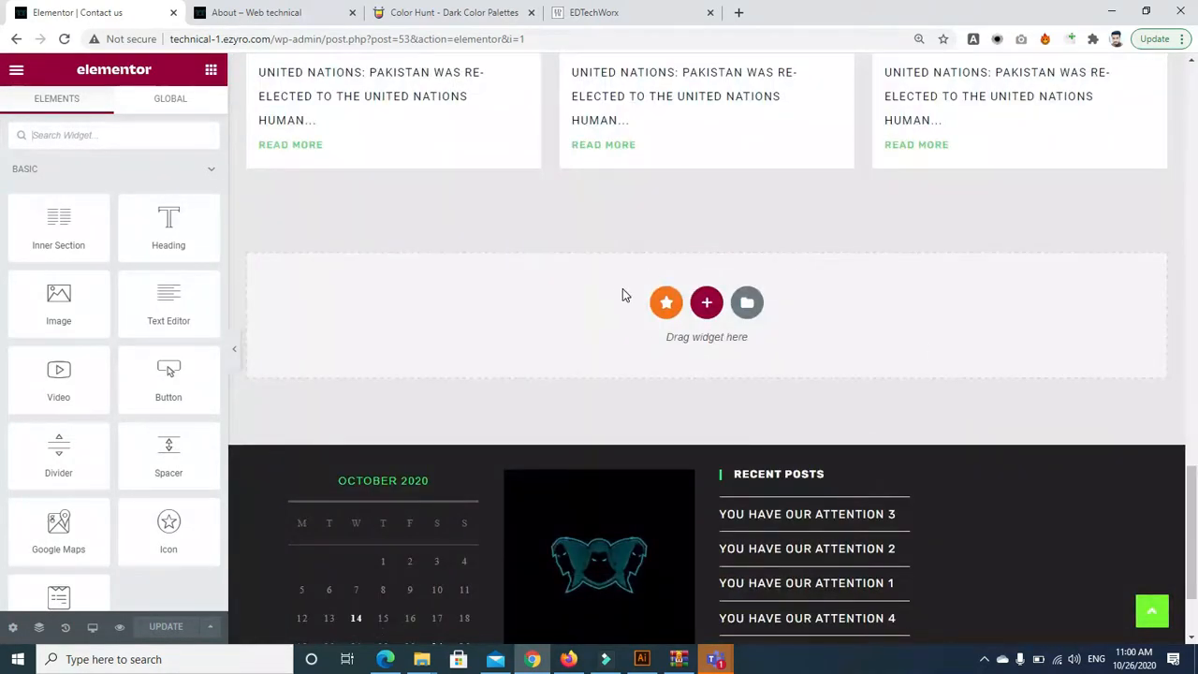
Add a new section and place a WPForms widget from a 'form' widget search
left_click(706, 302)
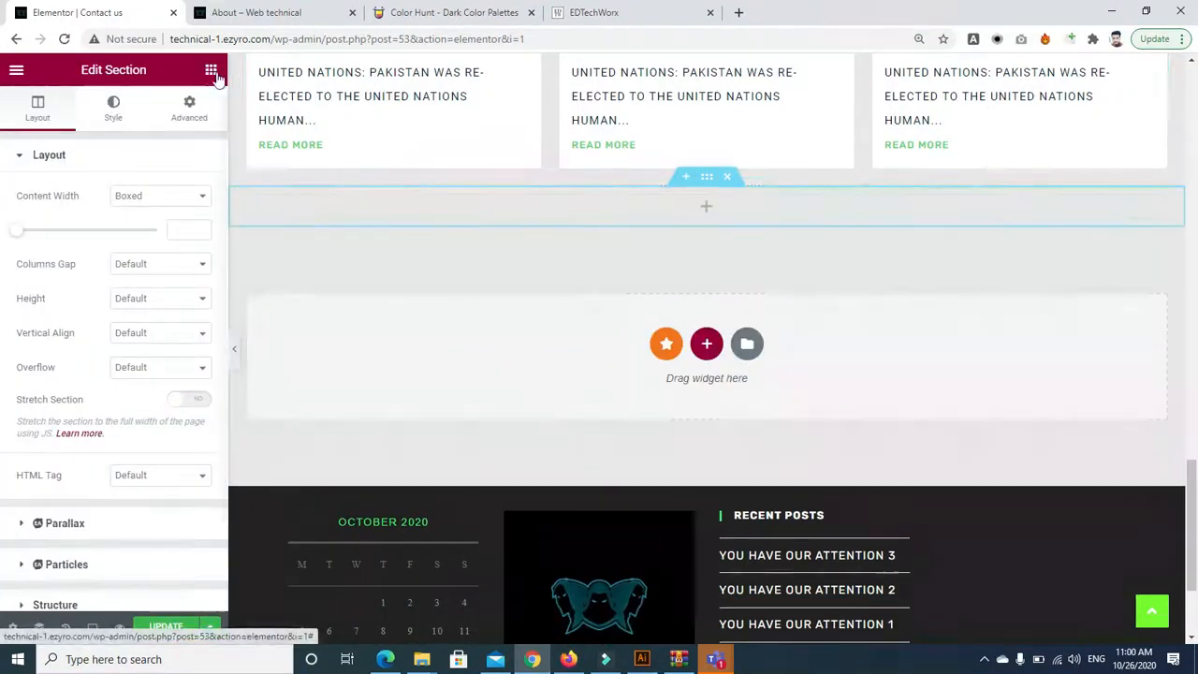
left_click(215, 68)
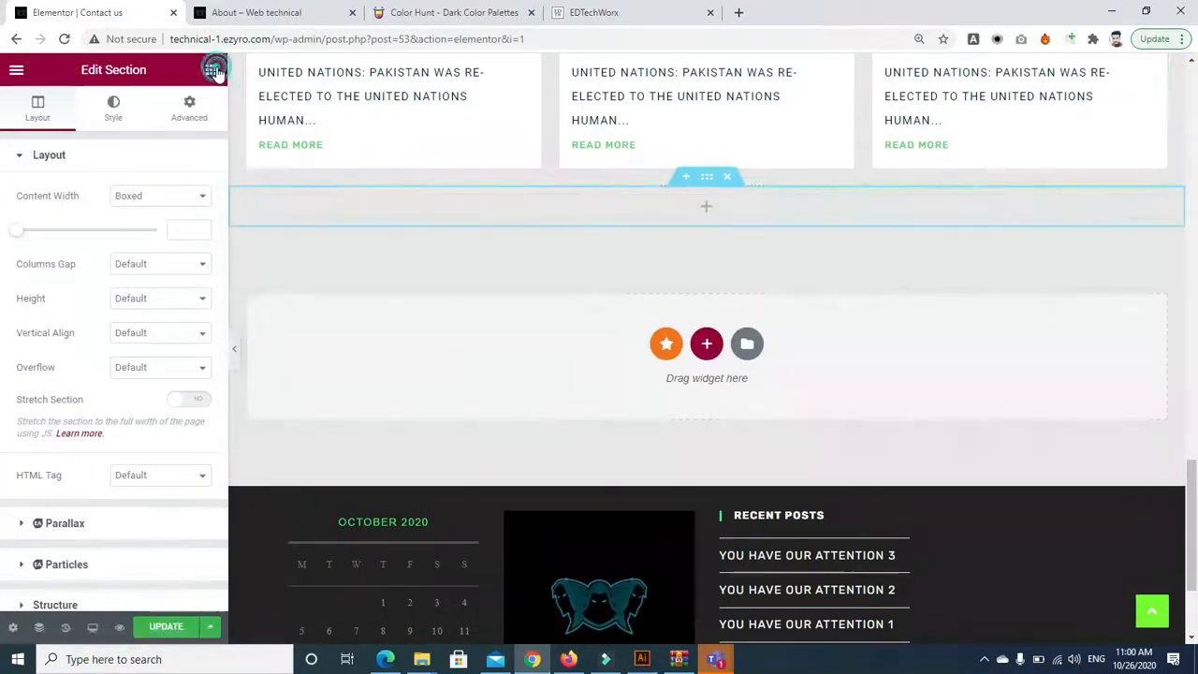
left_click(100, 140)
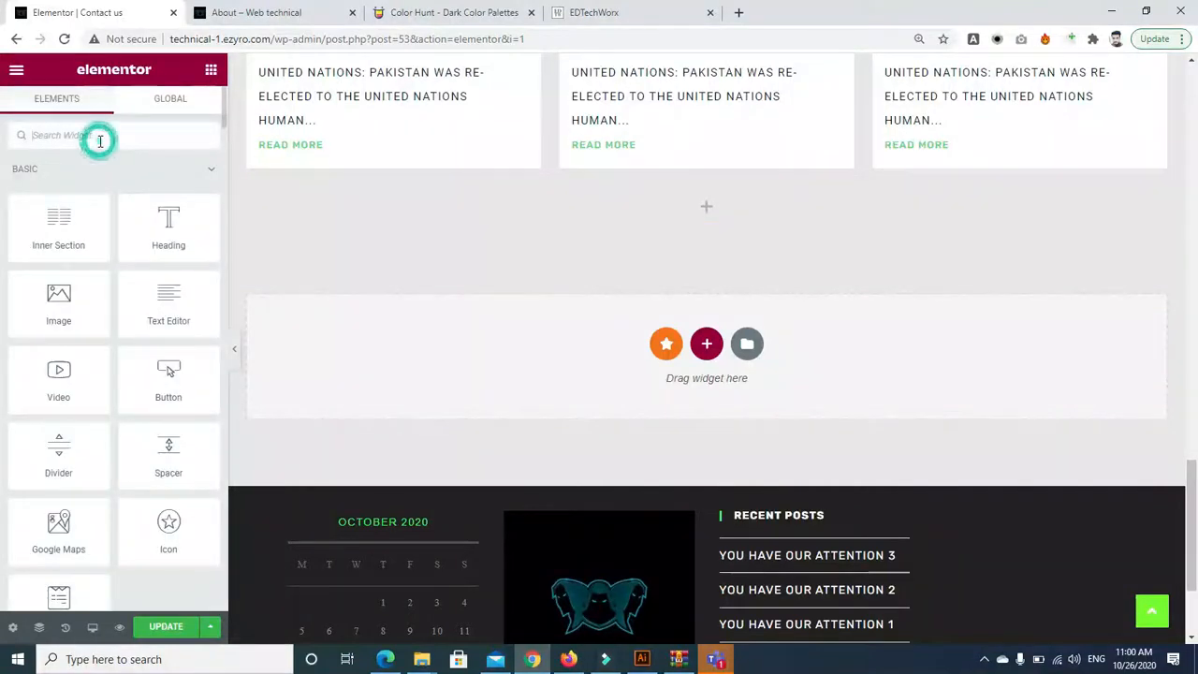
type("con")
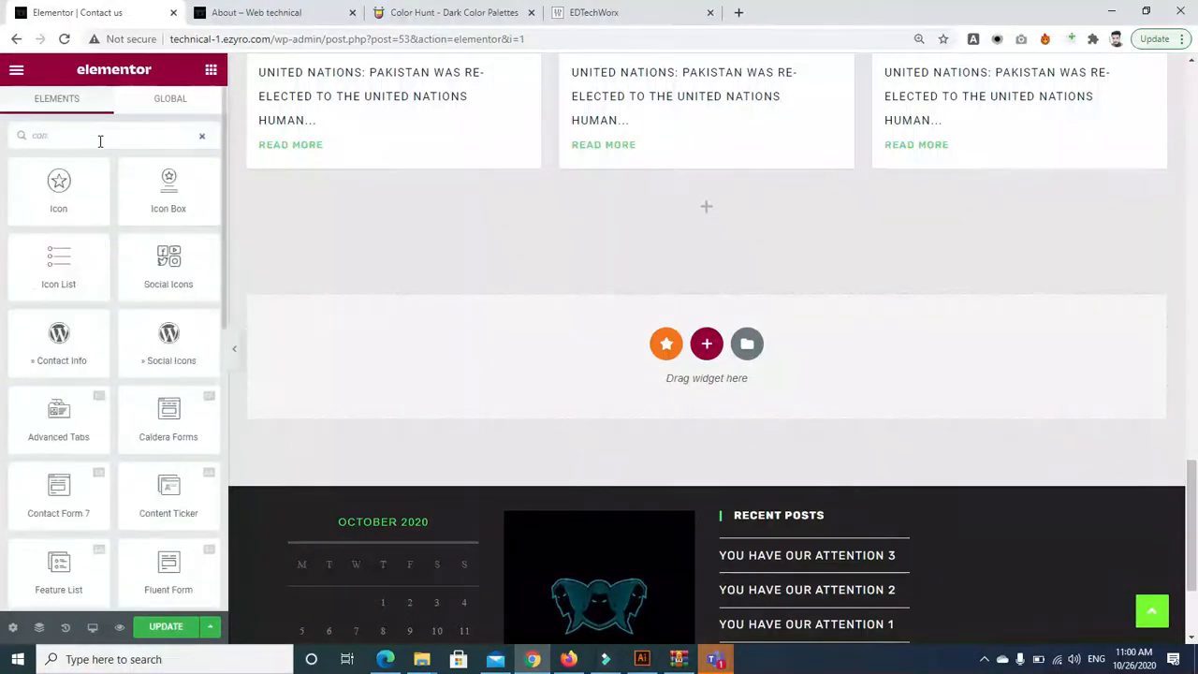
key("BackSpace")
key("BackSpace")
key("BackSpace")
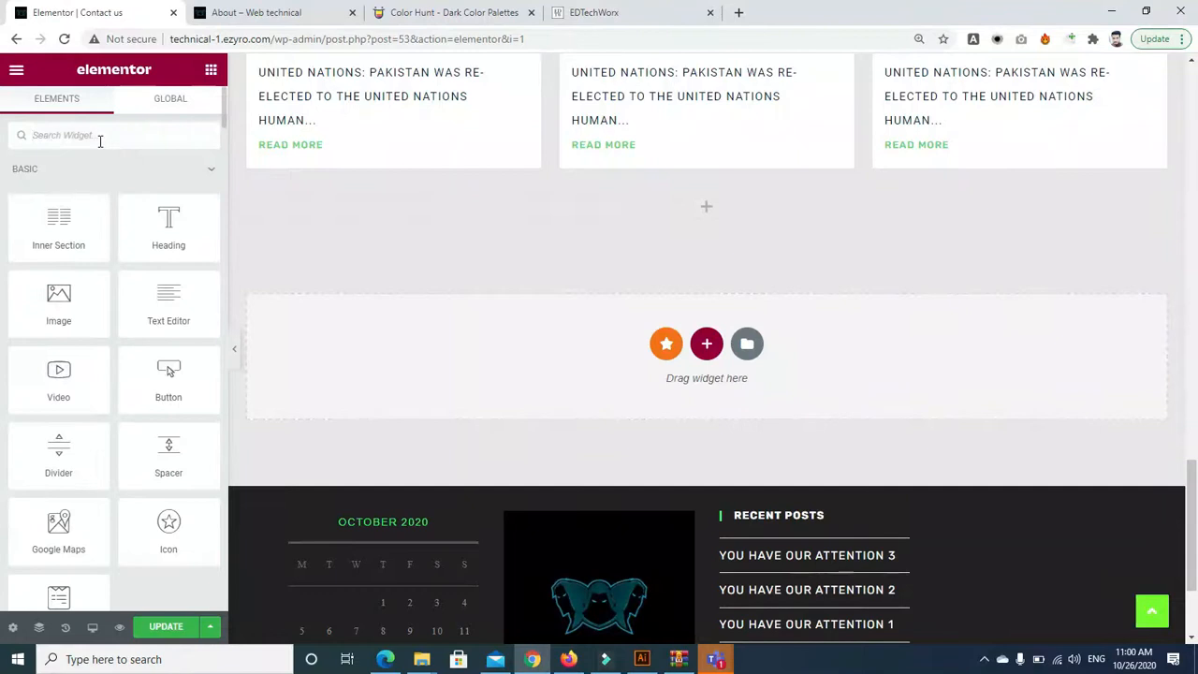
type("form")
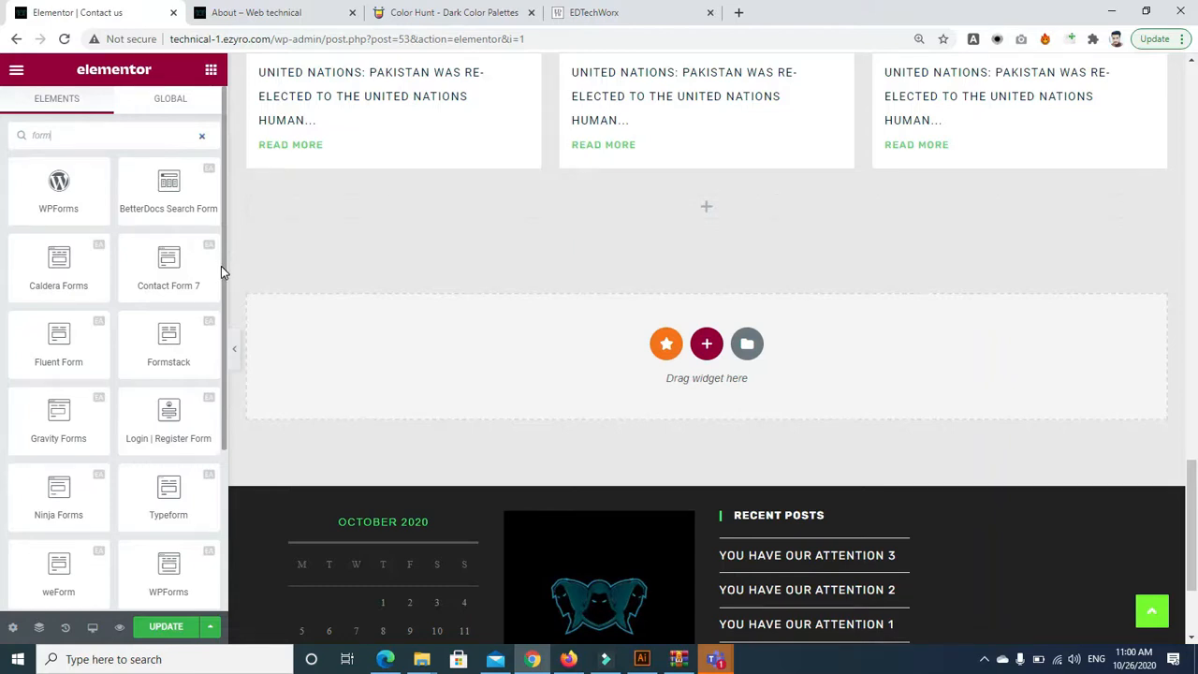
left_click_drag(222, 270, 224, 428)
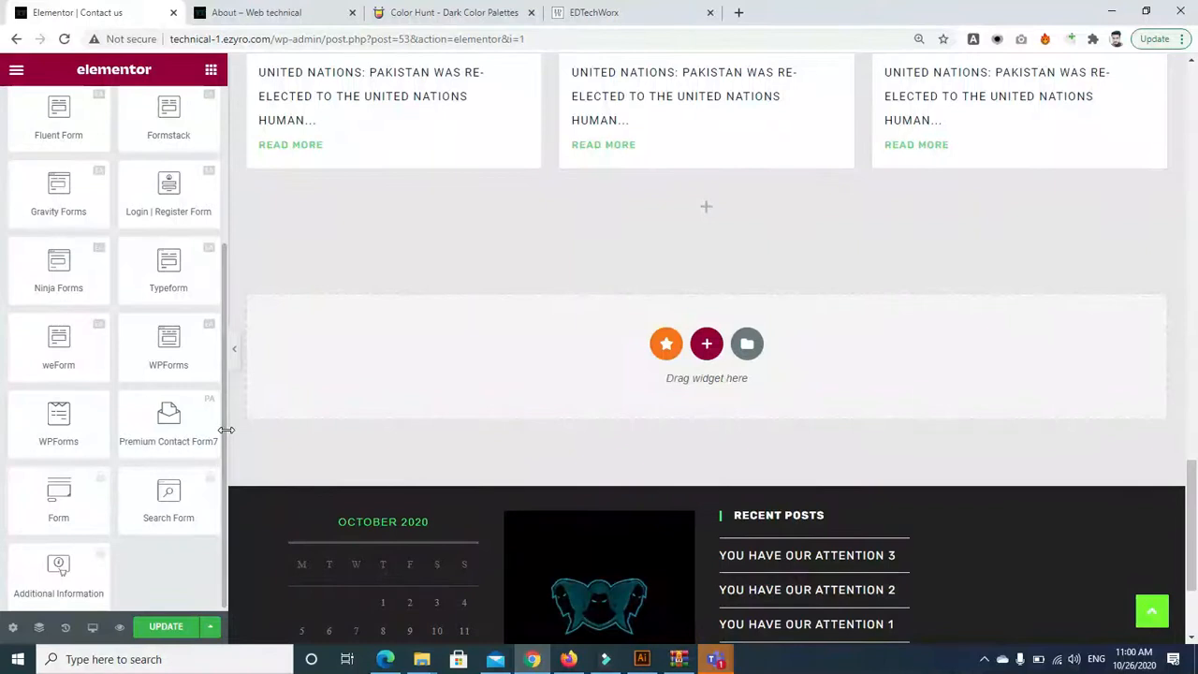
left_click_drag(58, 423, 686, 209)
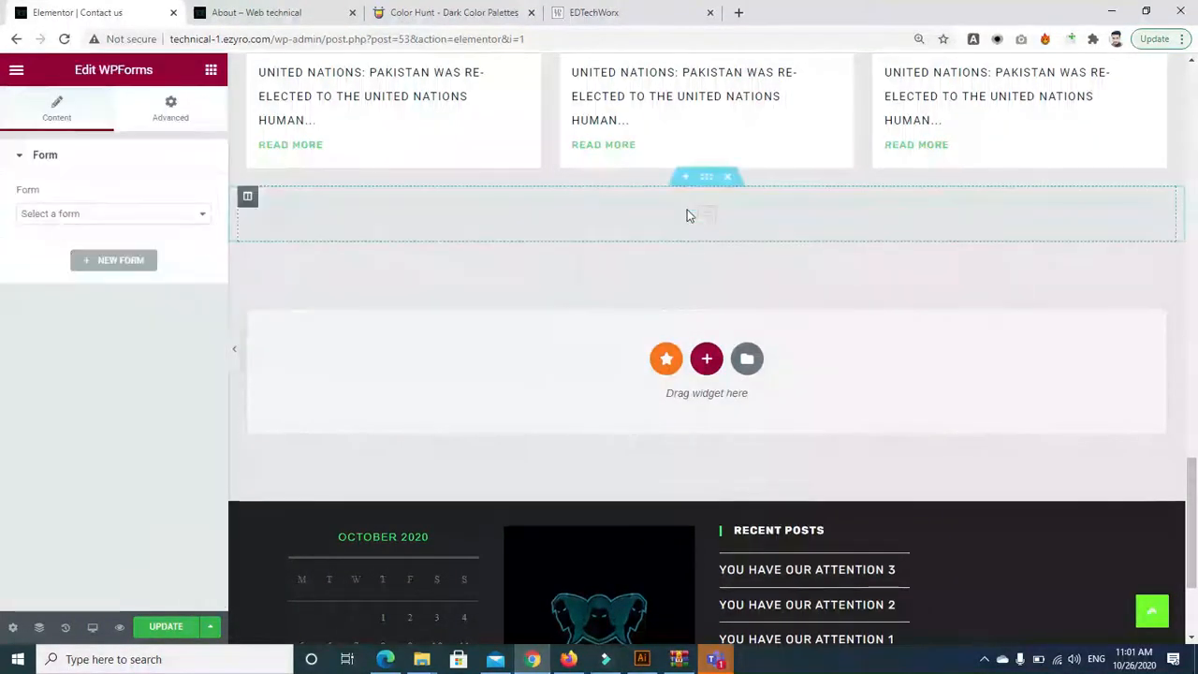
Select the Contact form in the widget and enable Form Name and Form Description
left_click(770, 302)
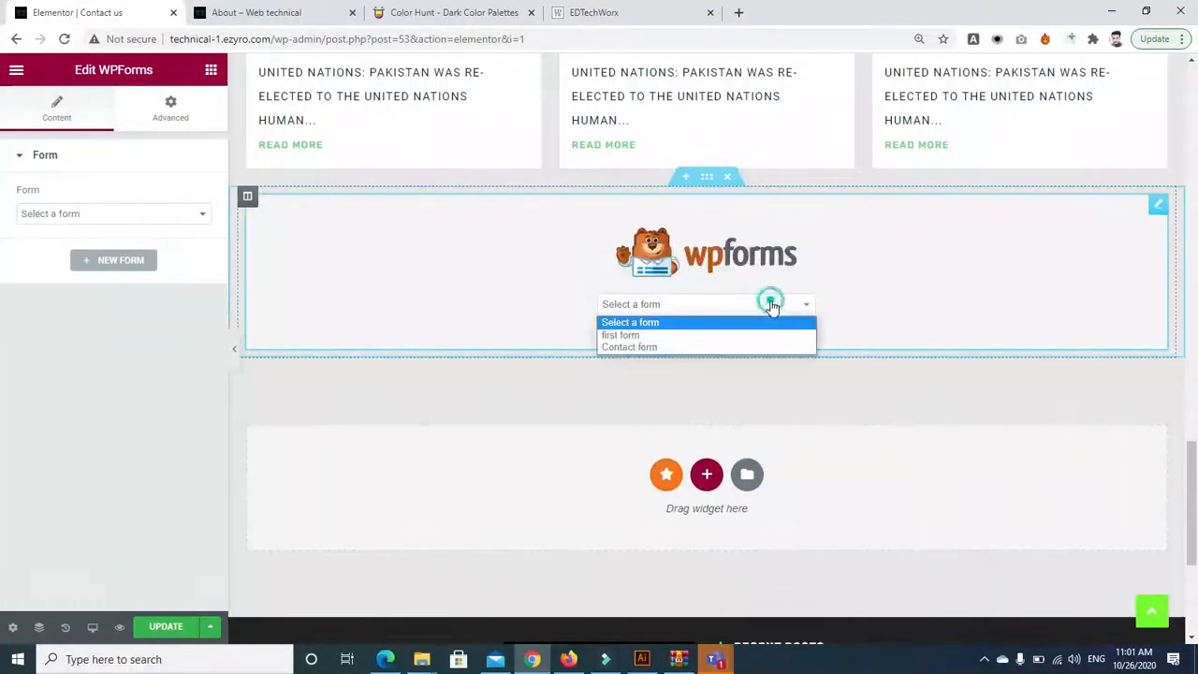
left_click(637, 348)
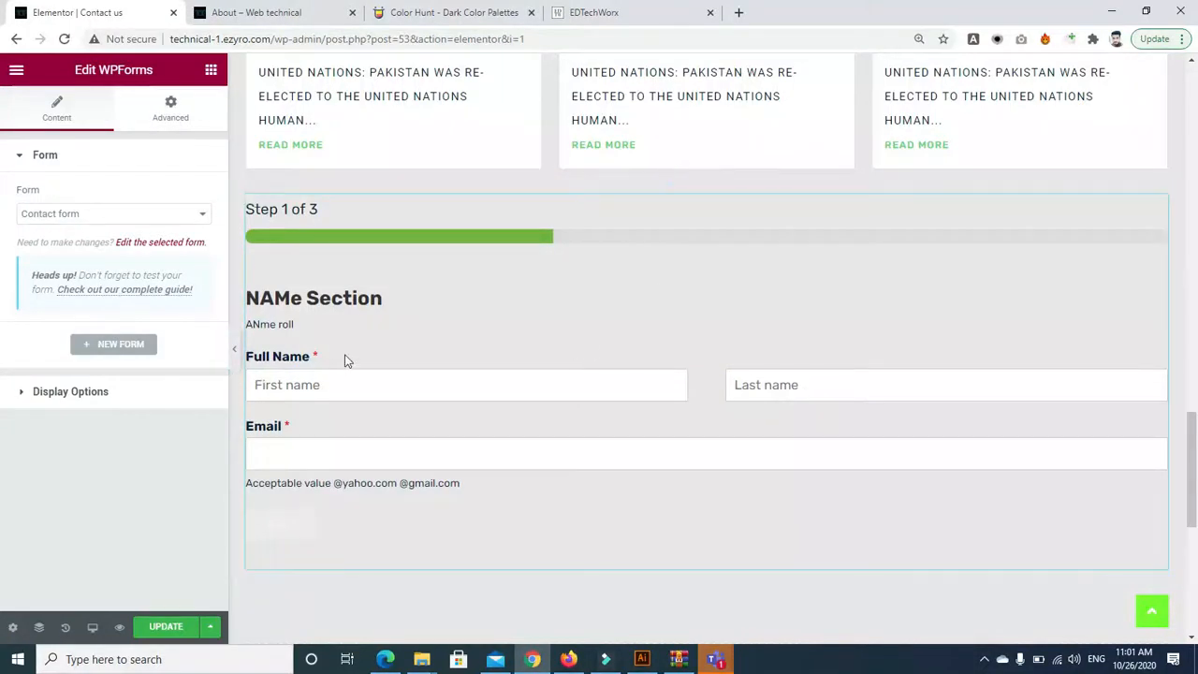
left_click(23, 396)
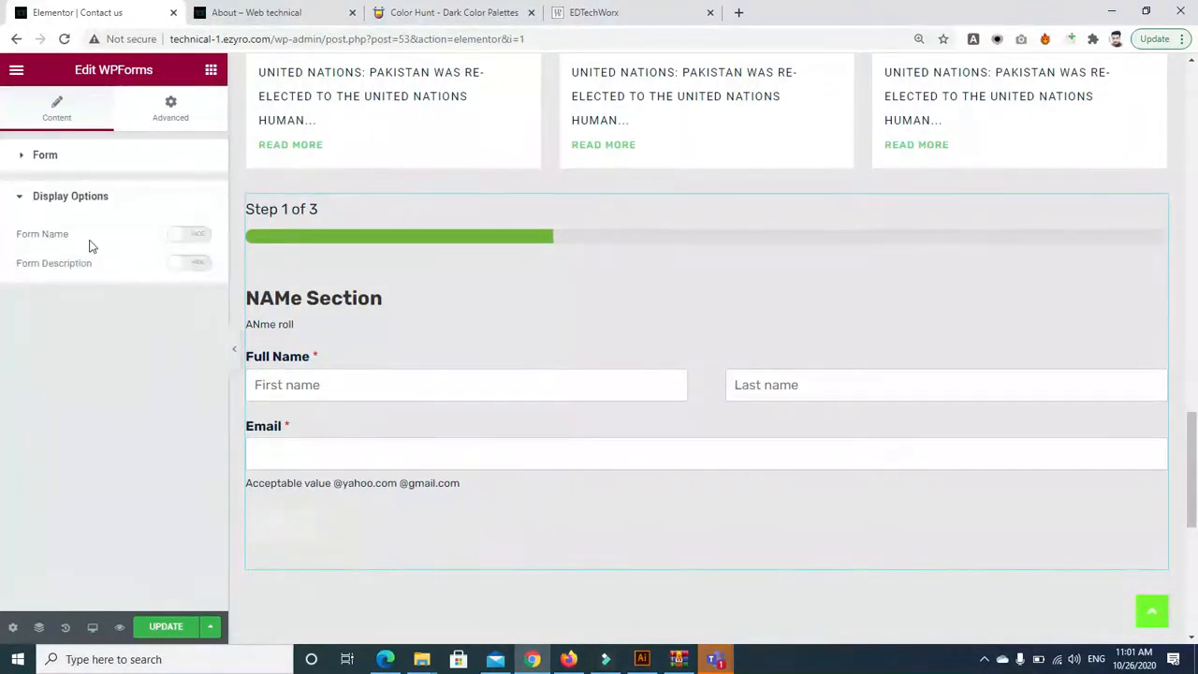
left_click(198, 233)
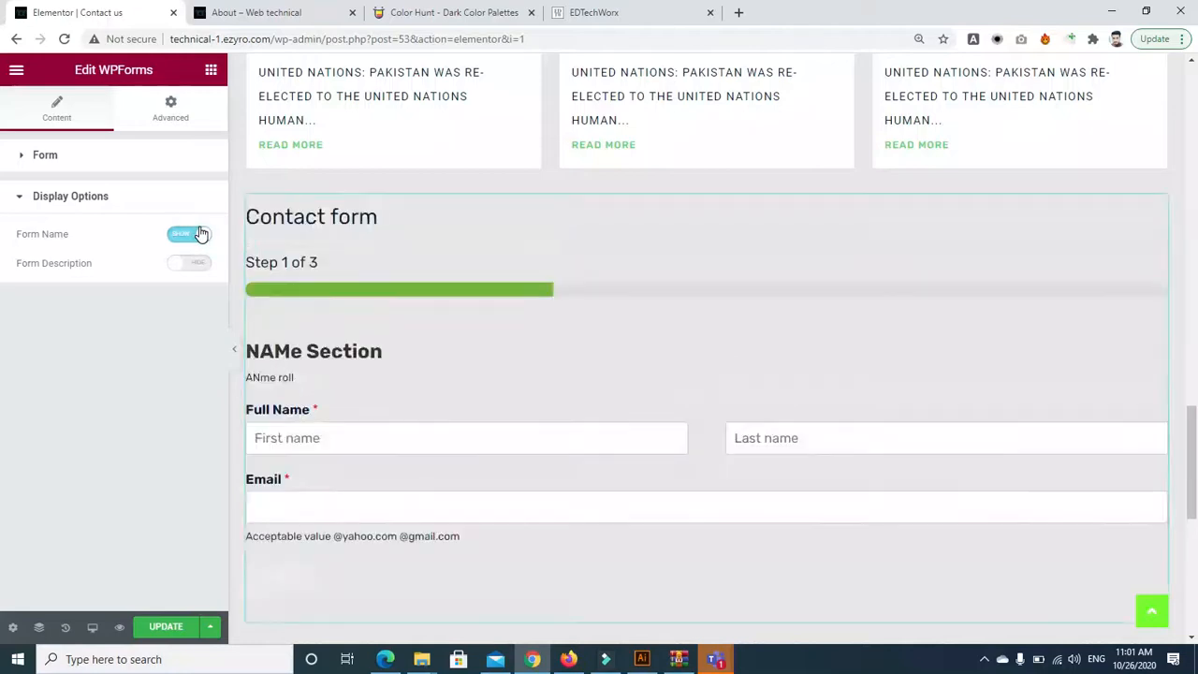
left_click(199, 264)
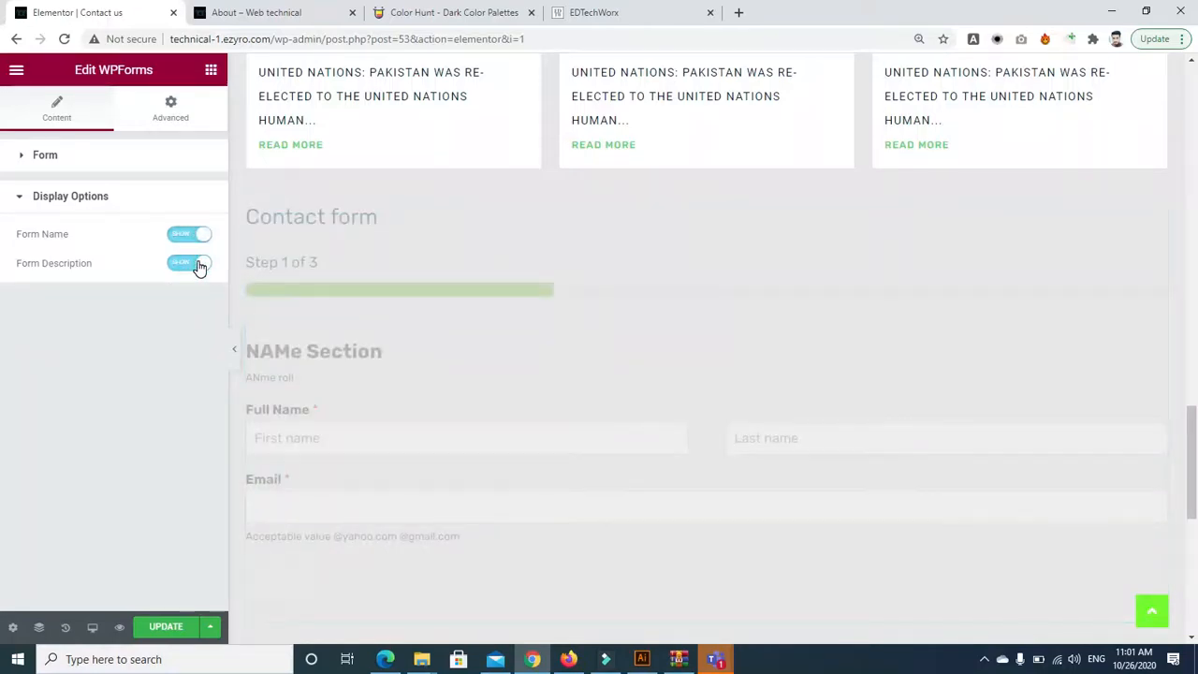
mouse_move(1194, 434)
left_mouse_down()
mouse_move(1196, 517)
mouse_move(1195, 456)
left_mouse_up()
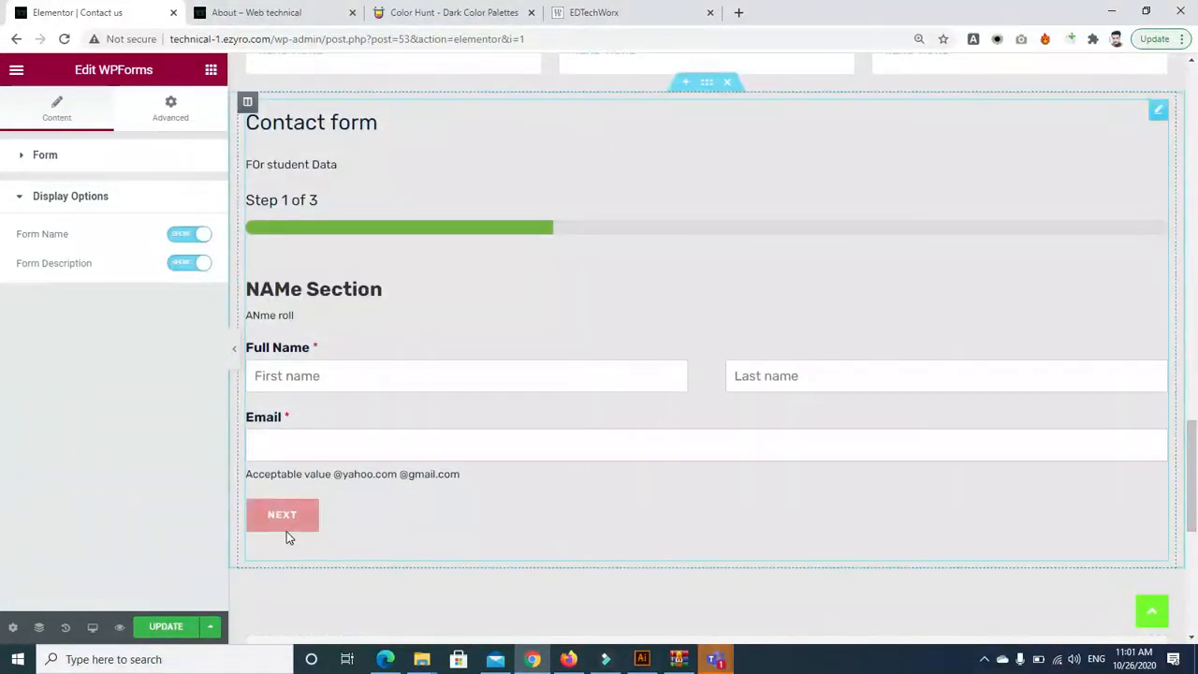
left_click(169, 105)
left_click(58, 120)
left_click(168, 109)
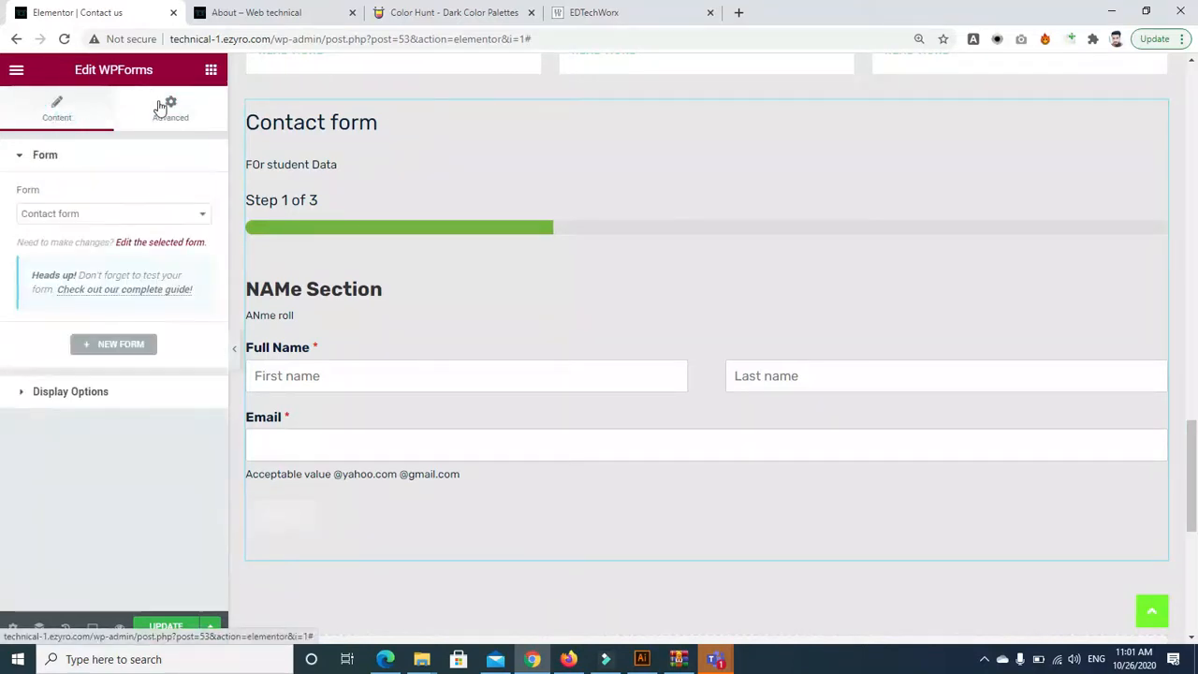
left_click(63, 117)
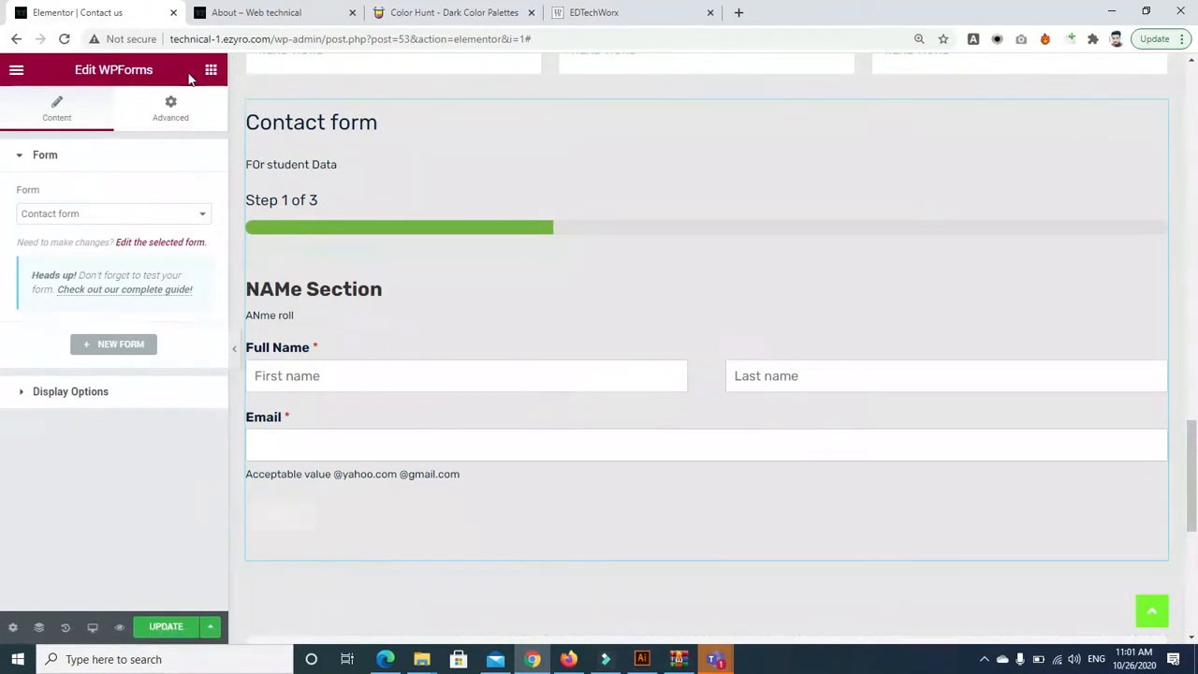
Search 'contact', drop an Essential Addons WPForms widget below the first form, and select Contact form
left_click(103, 137)
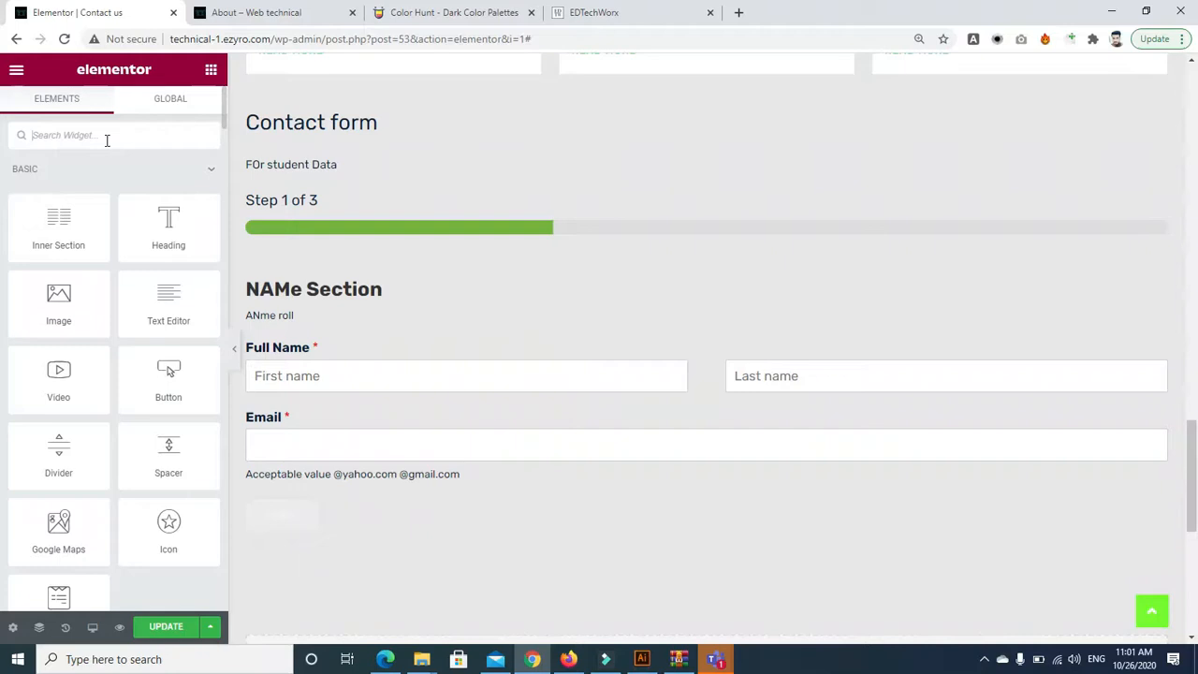
type("contact")
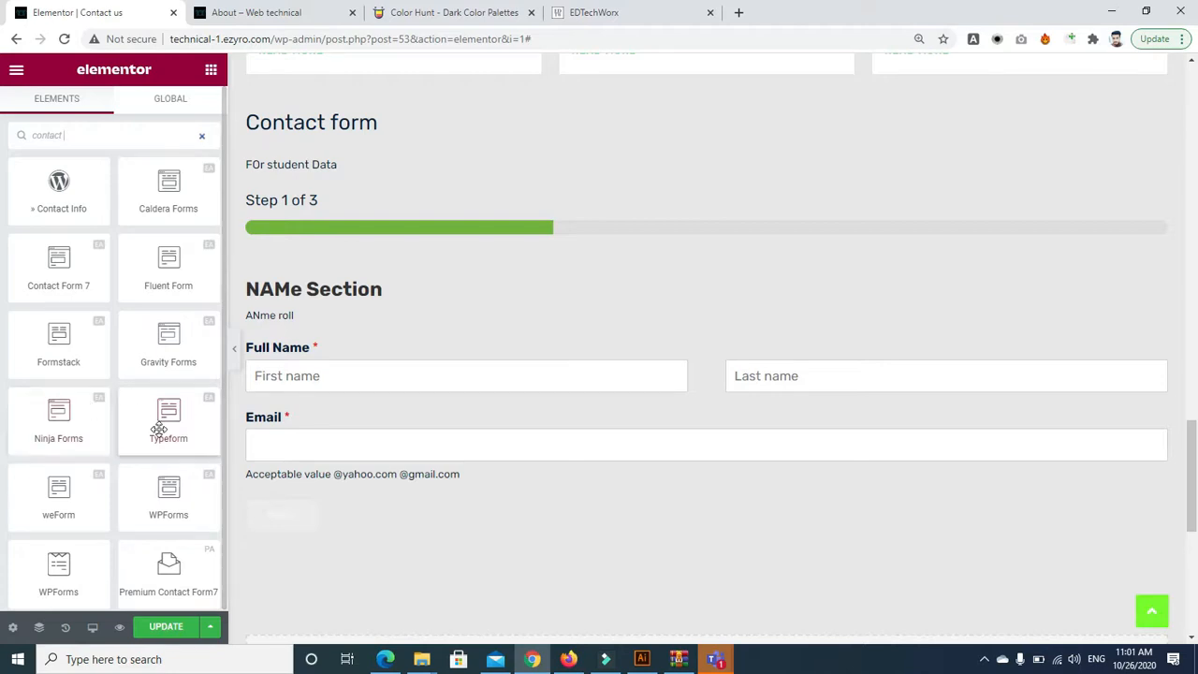
left_click_drag(181, 497, 767, 605)
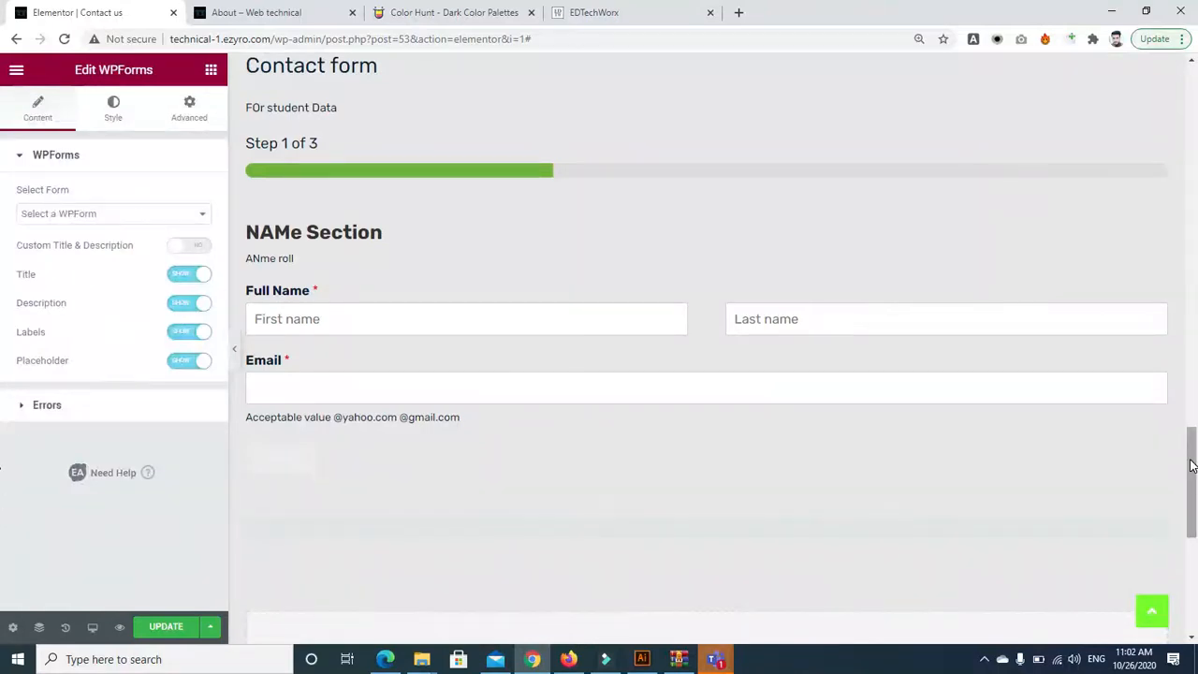
left_click_drag(1191, 465, 1195, 498)
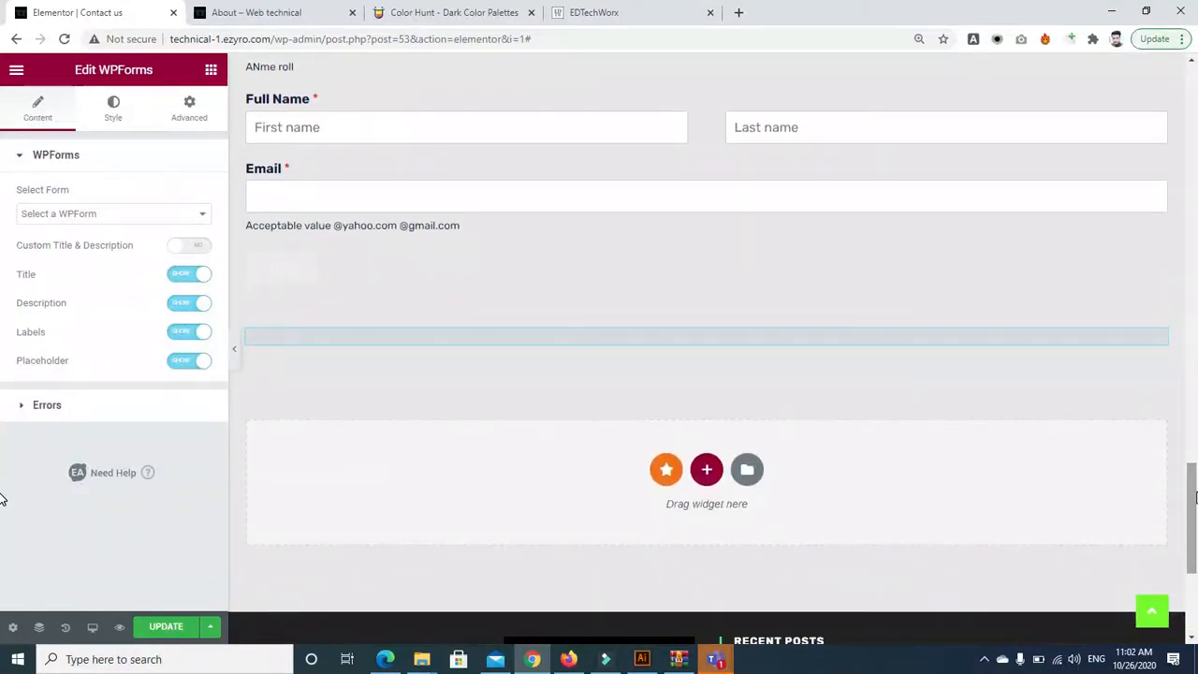
left_click(196, 219)
left_click(84, 257)
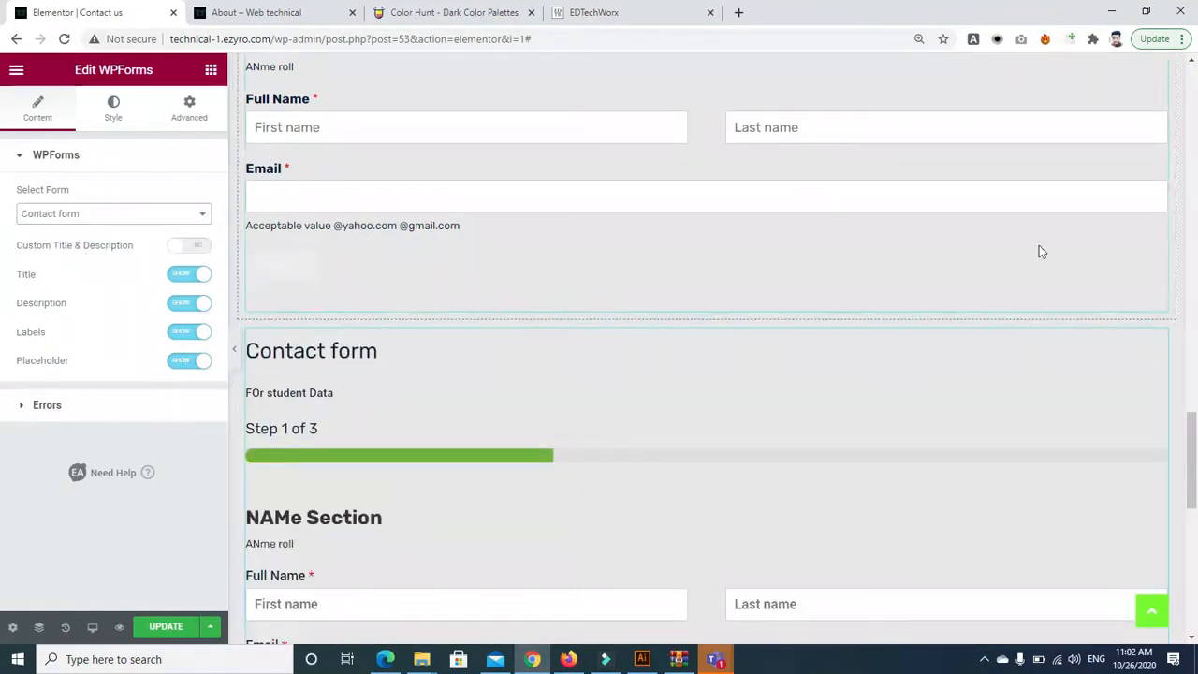
left_click_drag(1192, 442, 1192, 498)
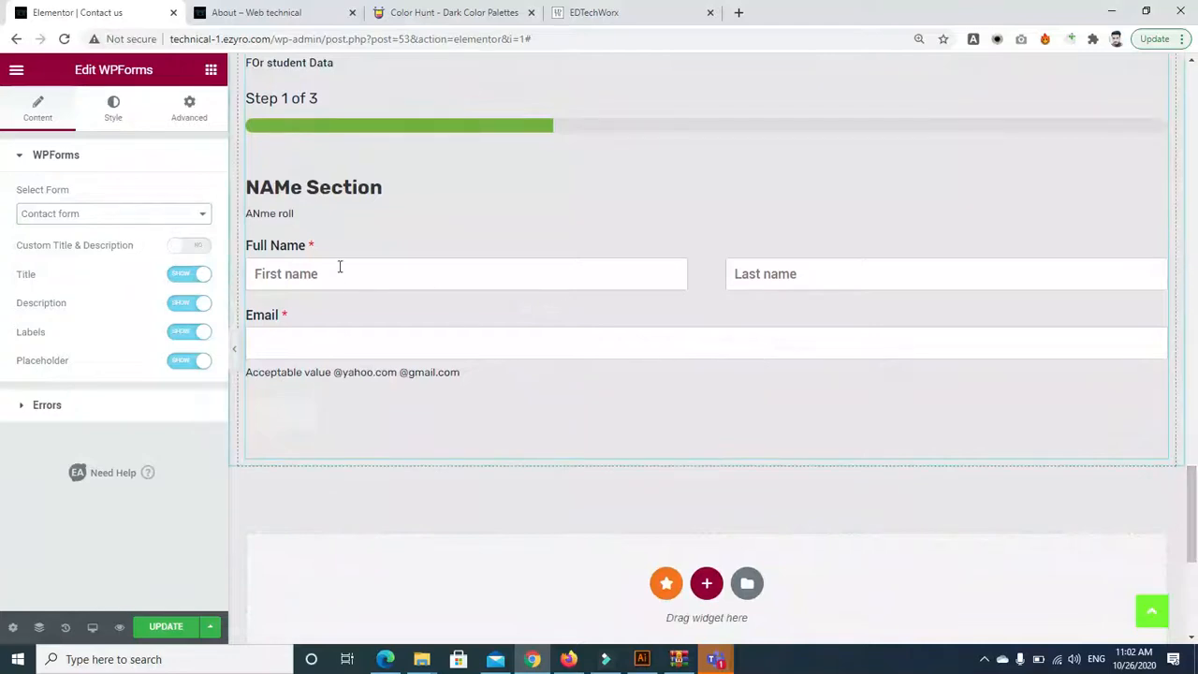
left_click(112, 112)
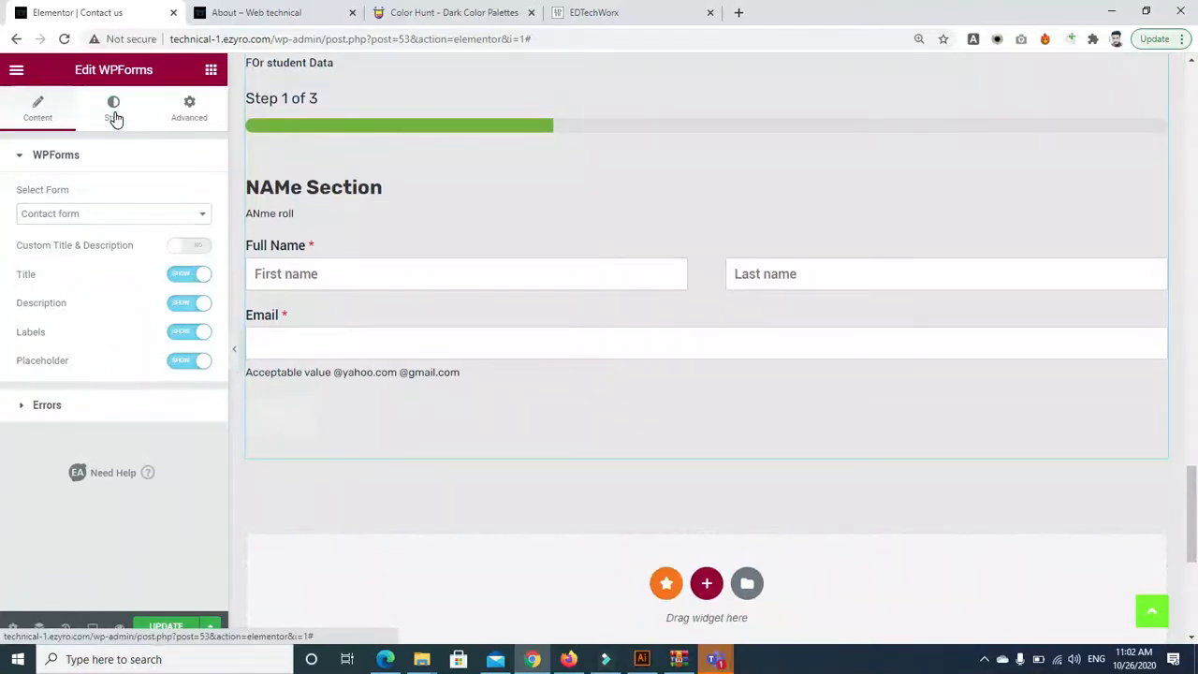
Reduce the second form's Form Max Width and set its Form Alignment to Center
left_click_drag(16, 323, 109, 335)
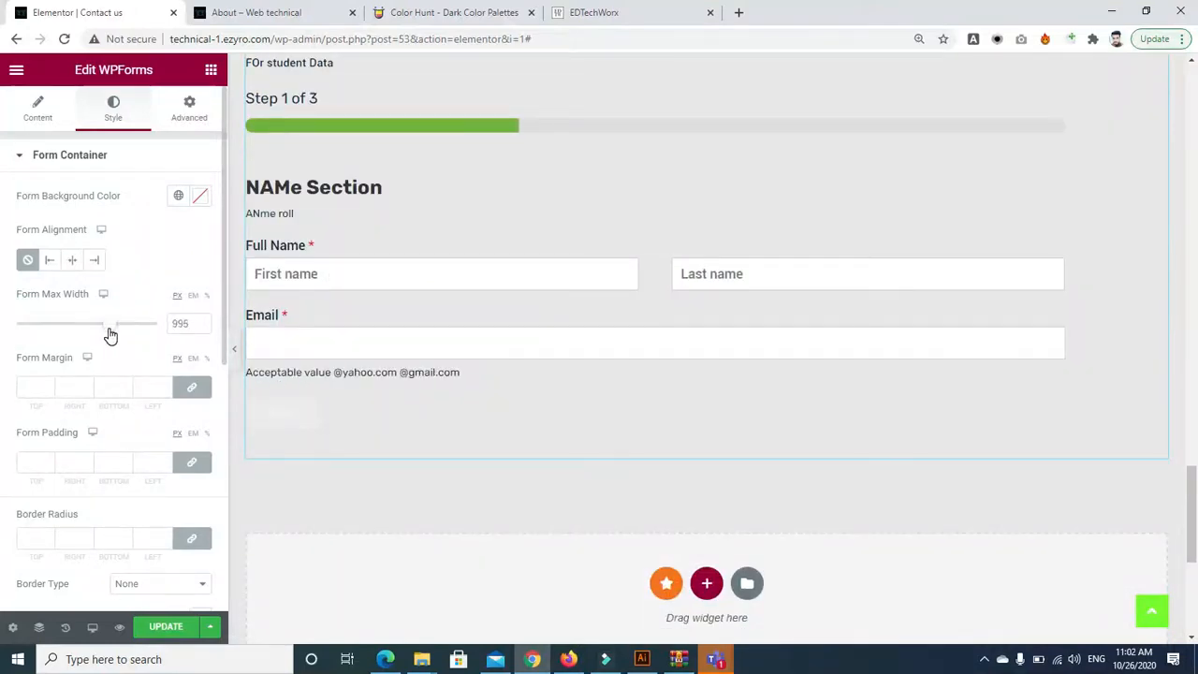
left_click(73, 260)
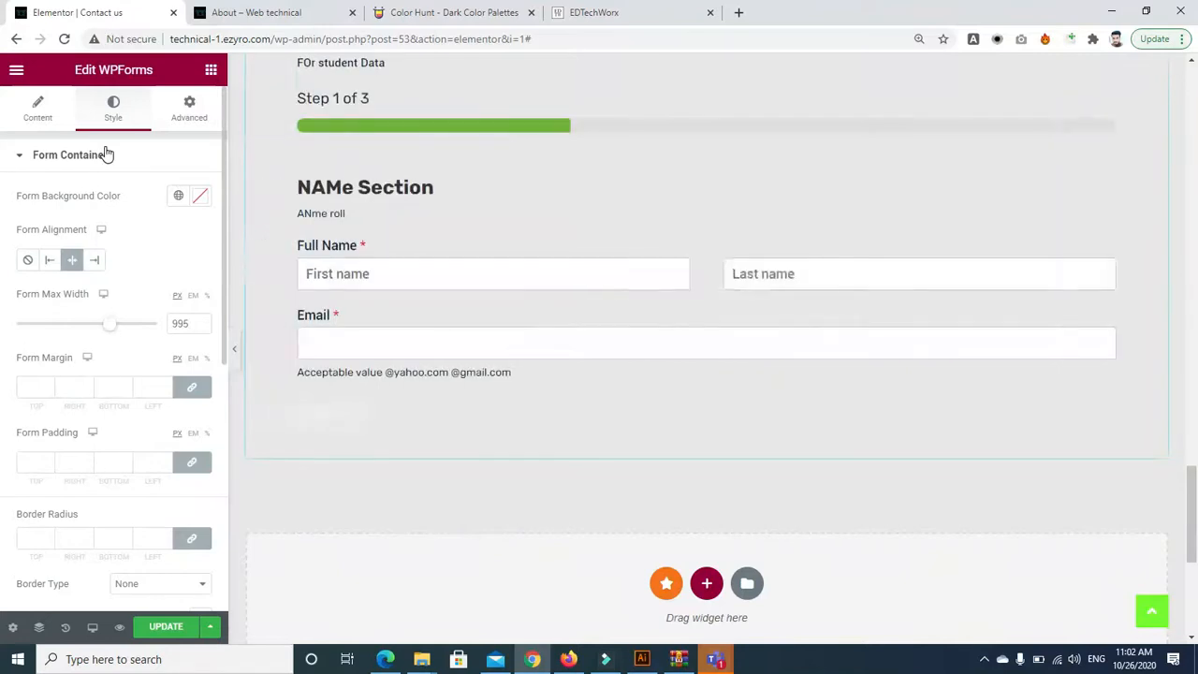
left_click(187, 109)
left_click(113, 108)
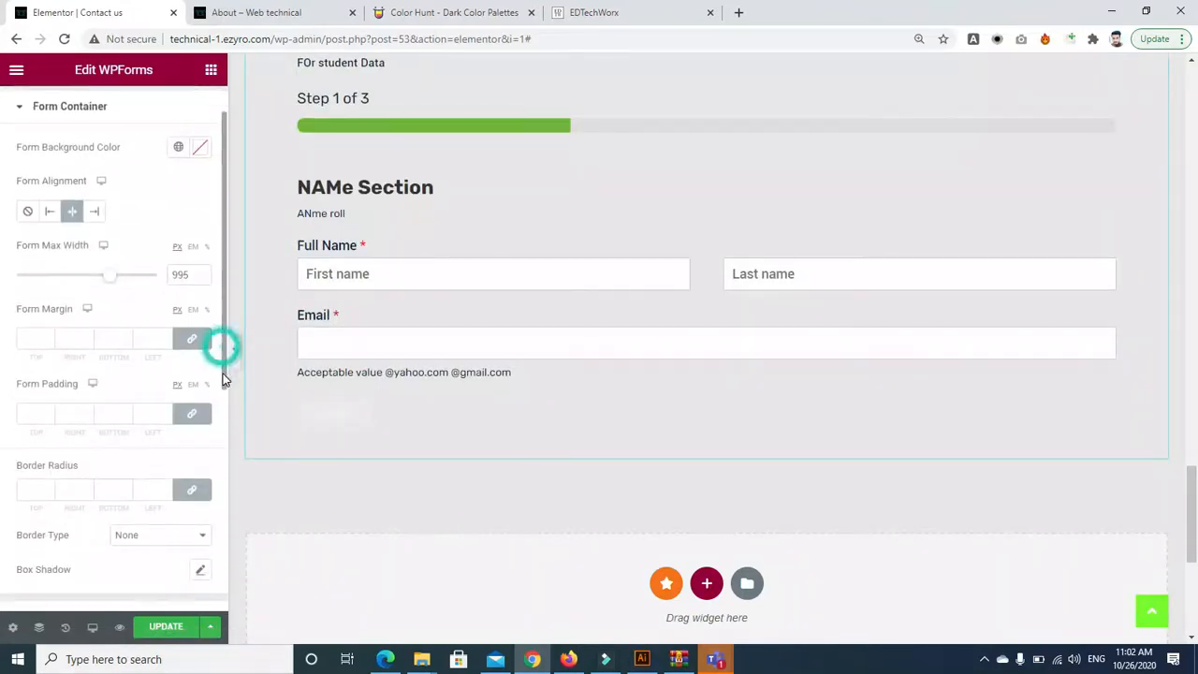
scroll(219, 342, "down", 3)
scroll(222, 99, "down", 3)
scroll(221, 99, "up", 5)
scroll(210, 140, "down", 5)
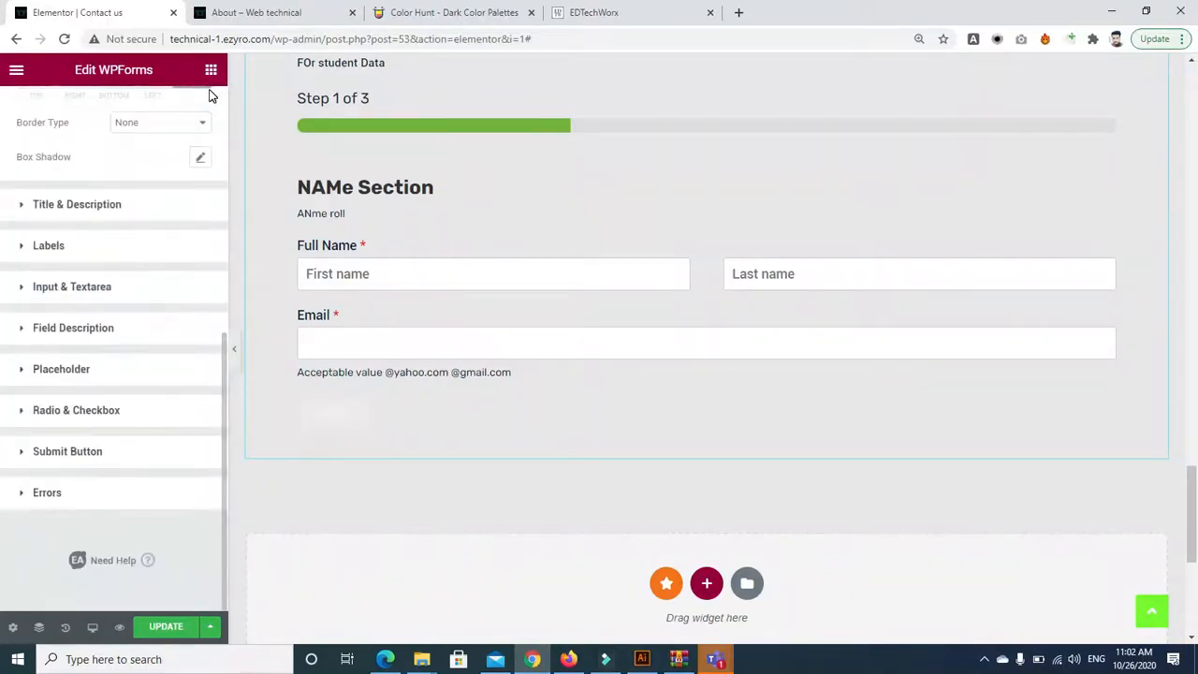
scroll(221, 99, "up", 5)
left_click(211, 71)
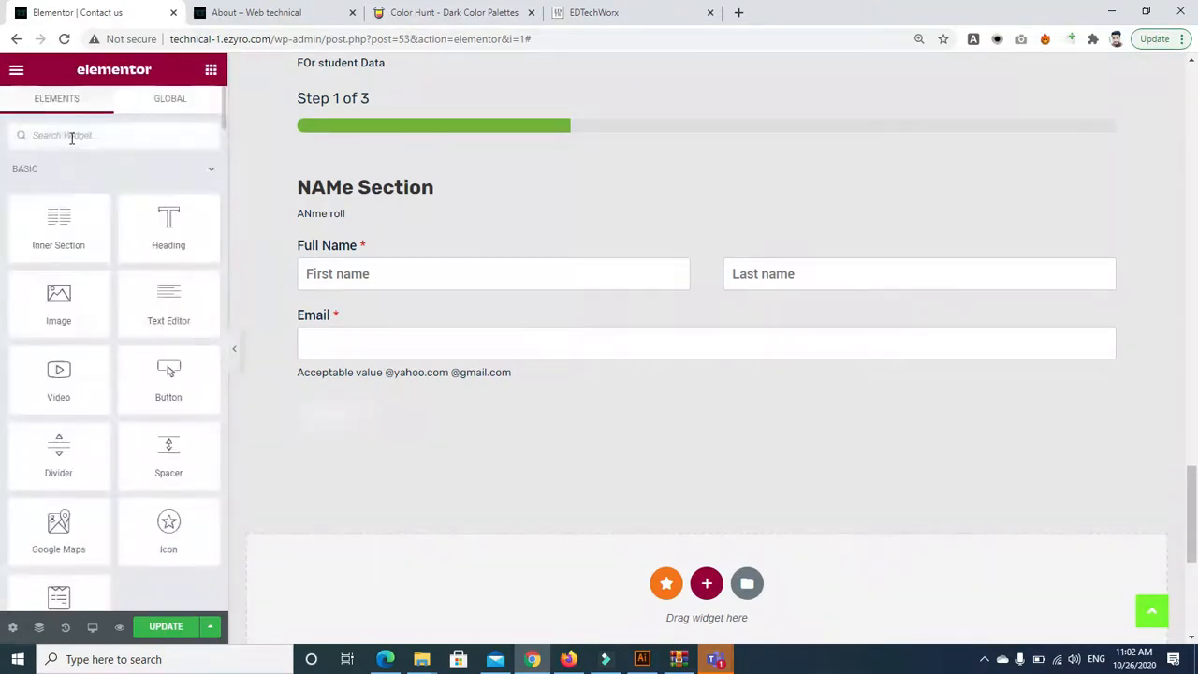
type("wp for")
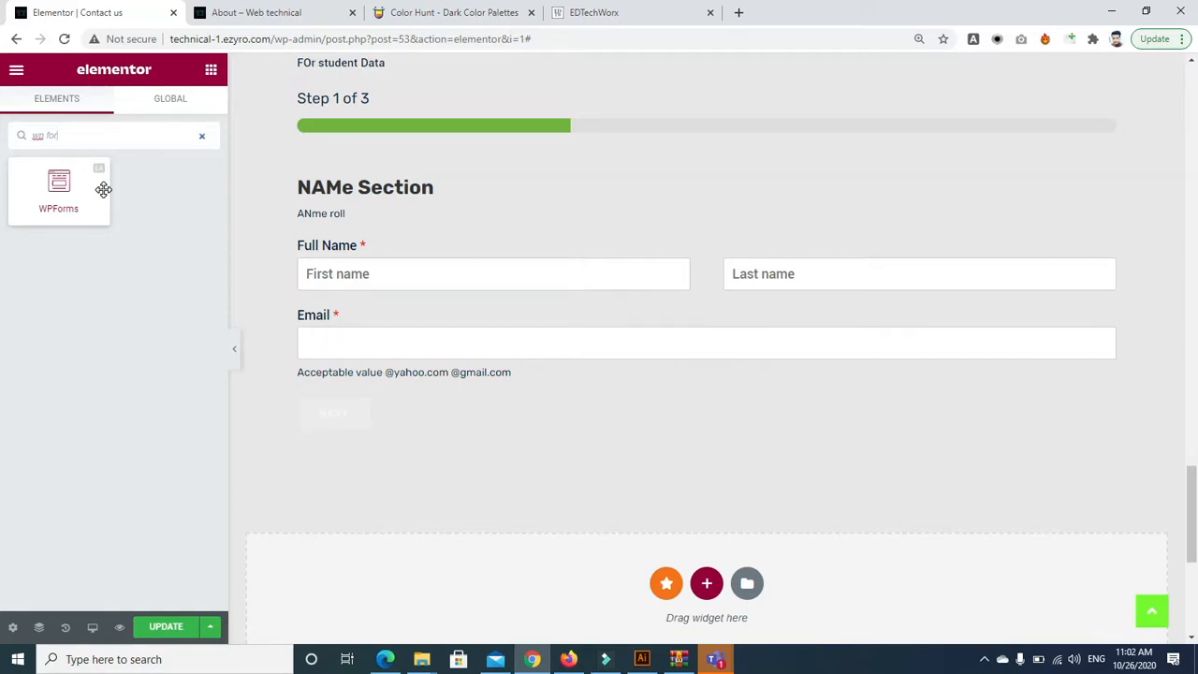
triple_click(80, 136)
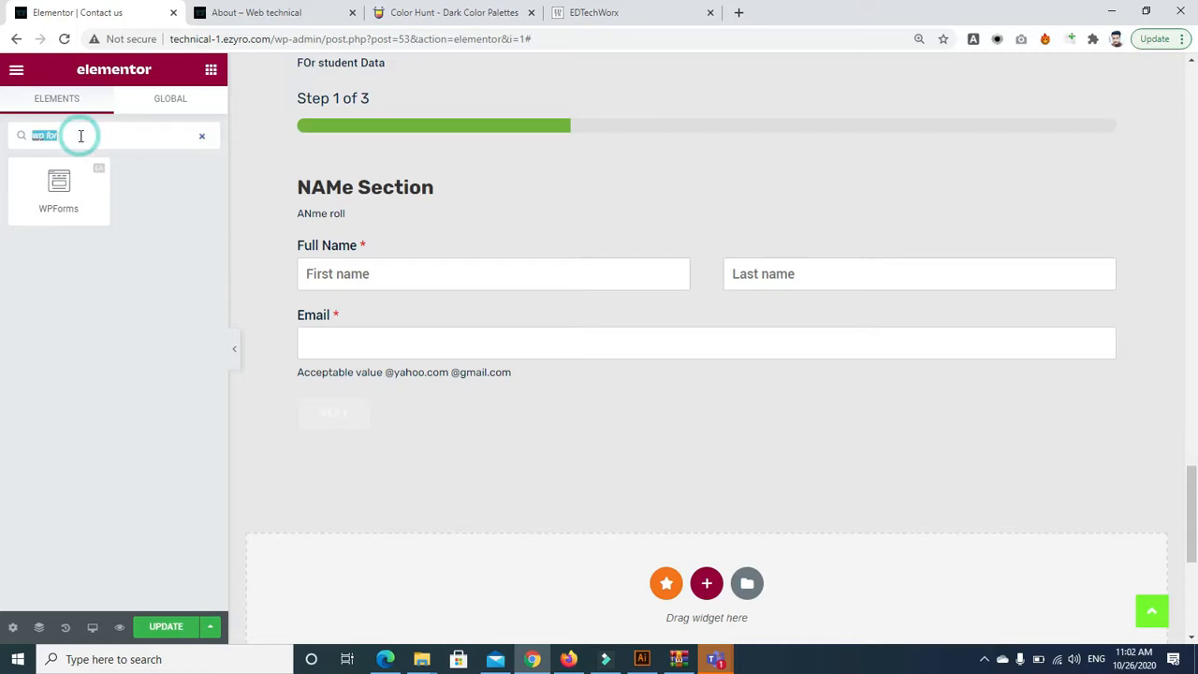
key("BackSpace")
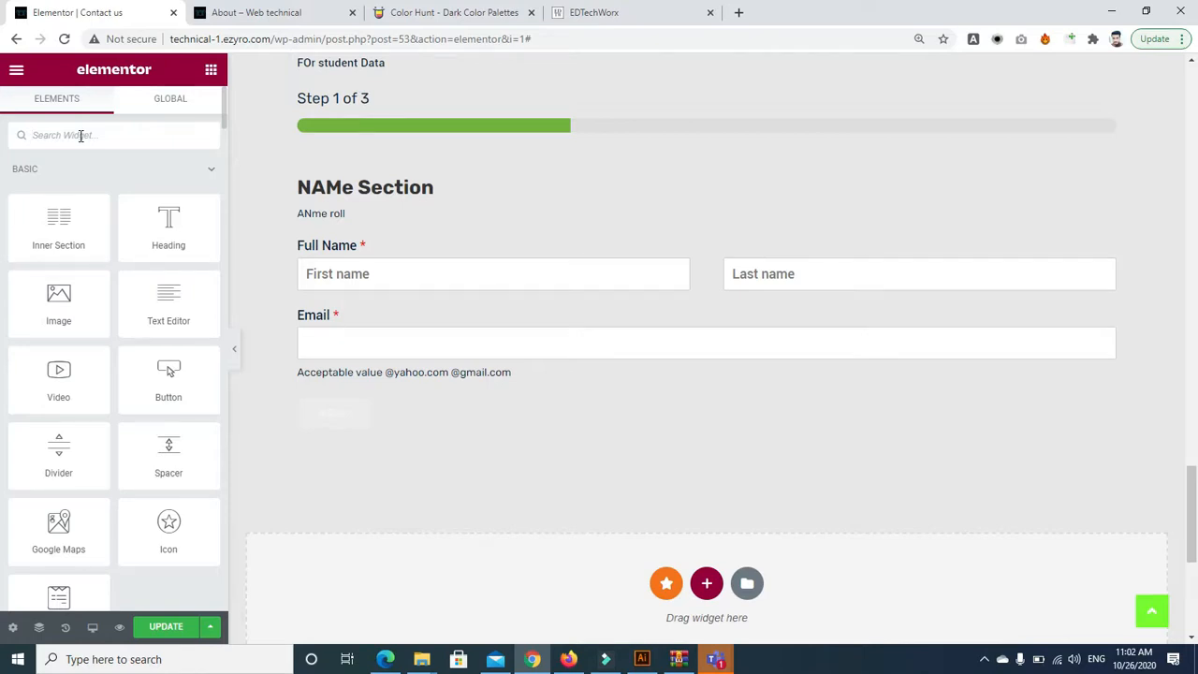
type("pa")
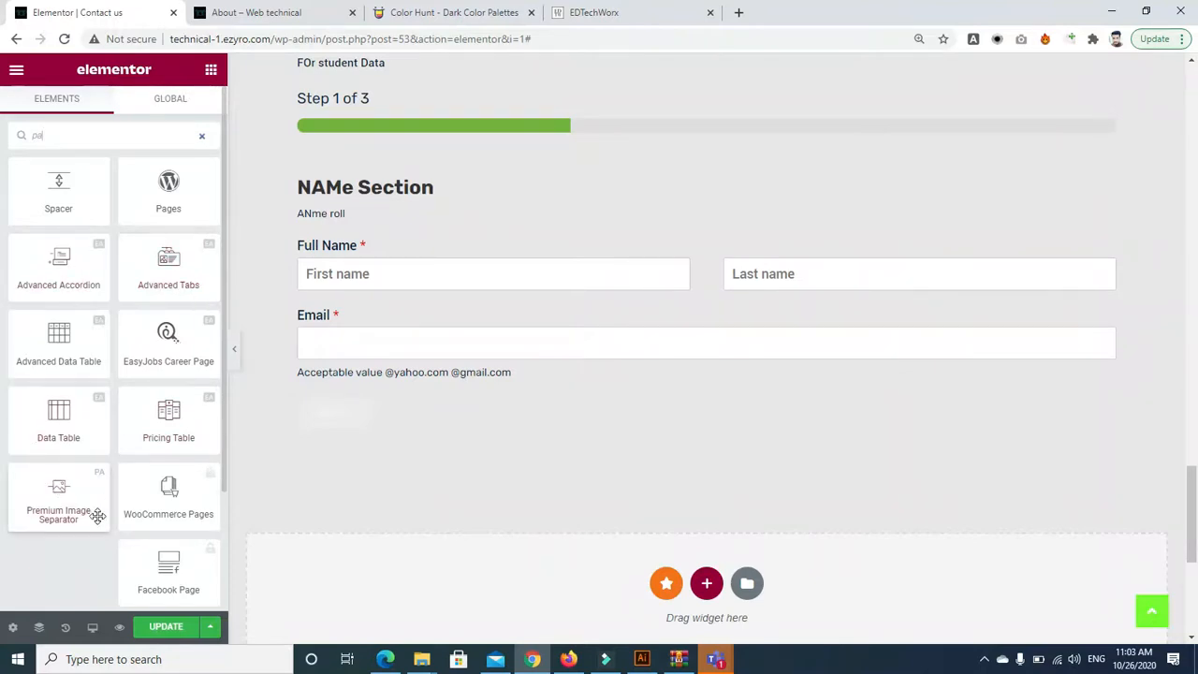
left_click_drag(58, 417, 1193, 540)
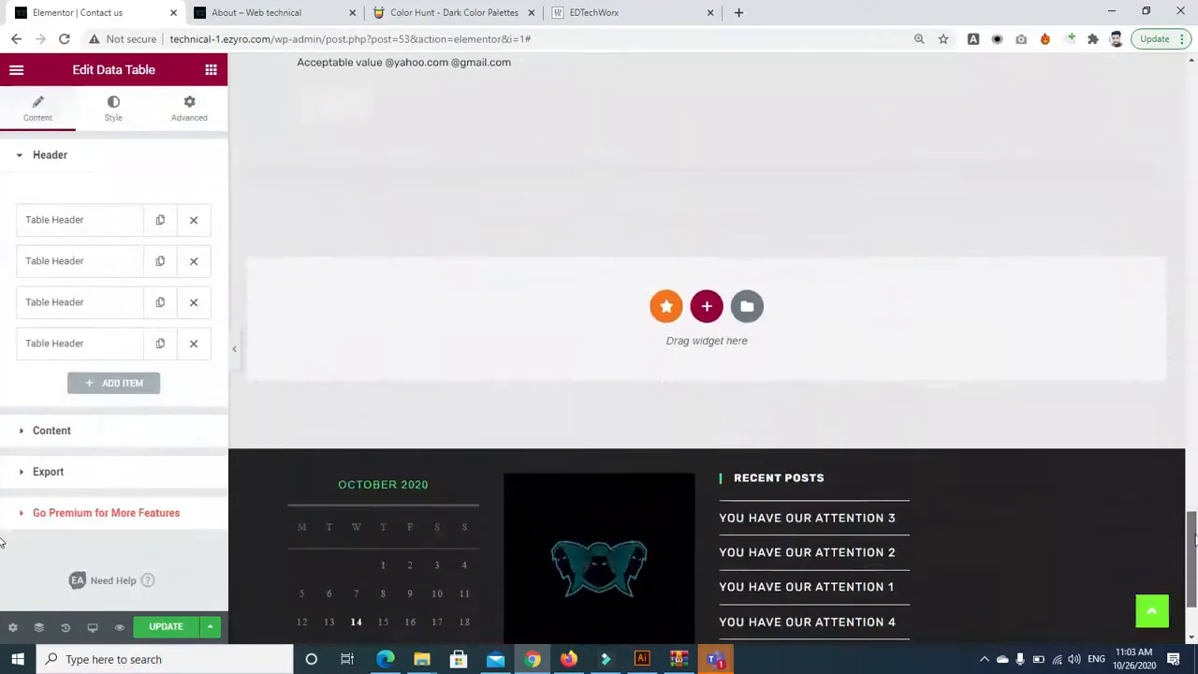
left_click(125, 221)
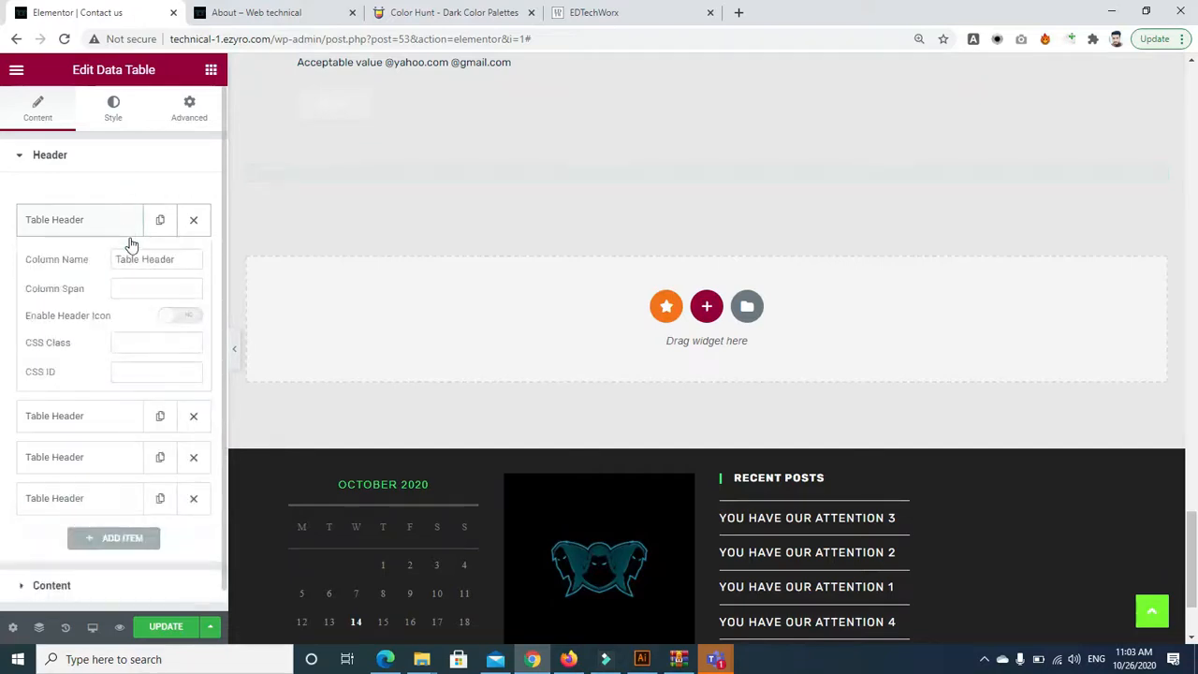
left_click(150, 289)
type("2")
left_click(191, 317)
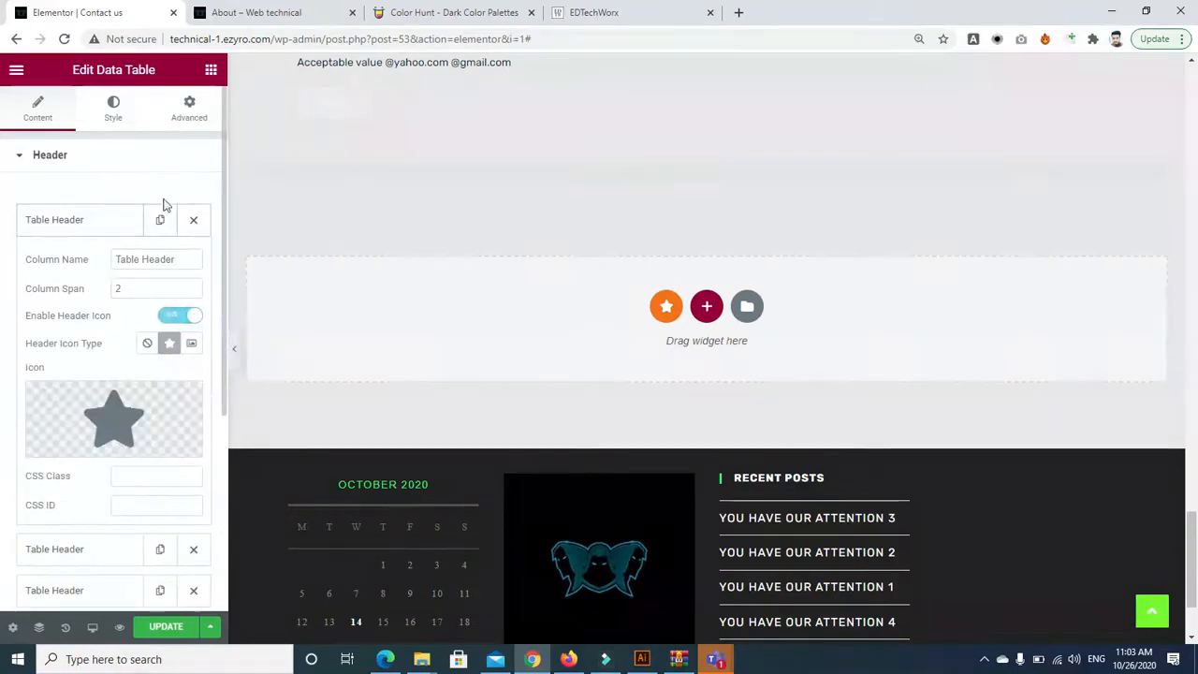
left_click(123, 159)
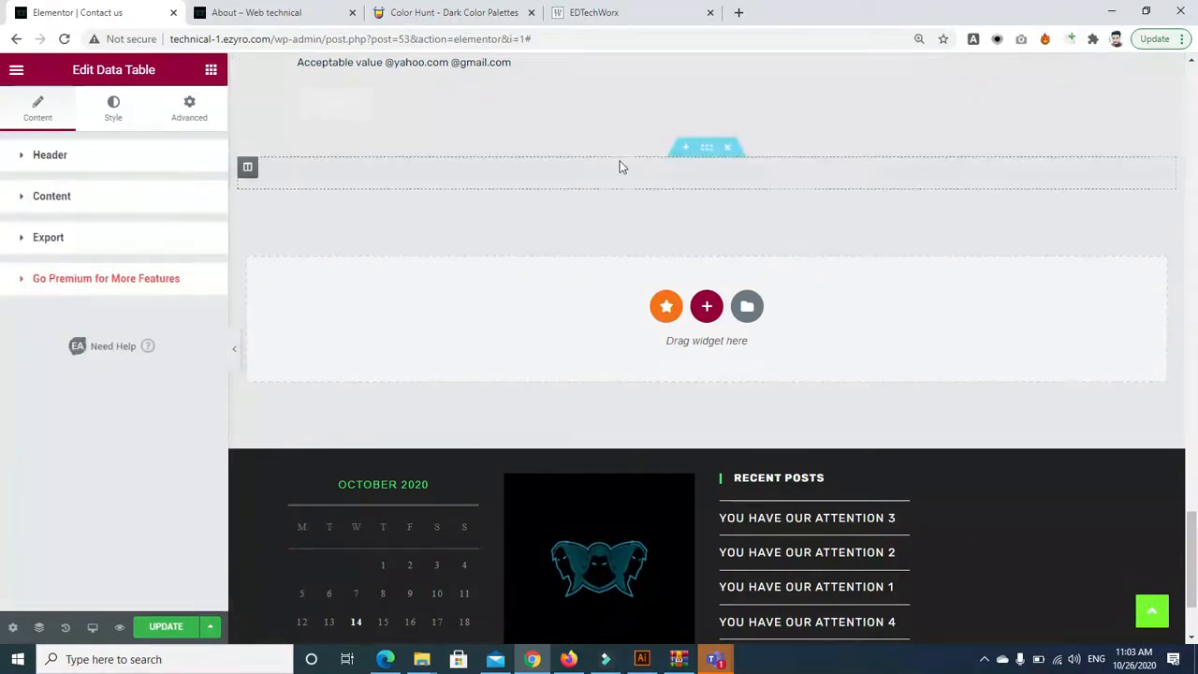
left_click(727, 147)
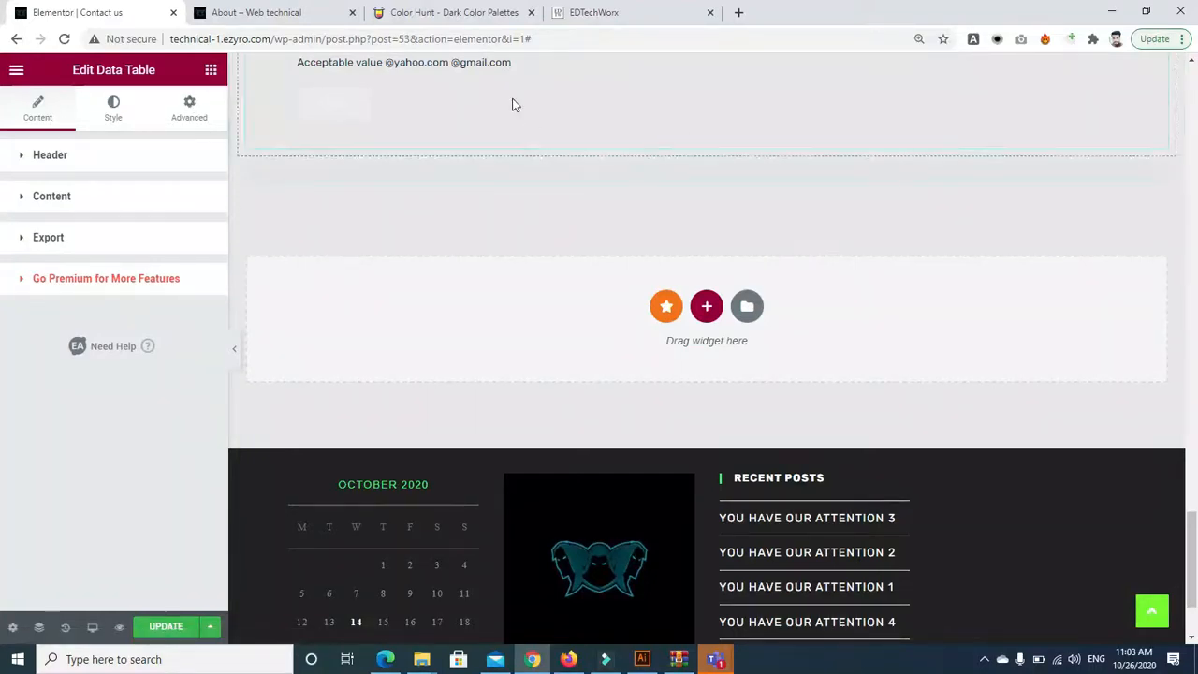
left_click(730, 147)
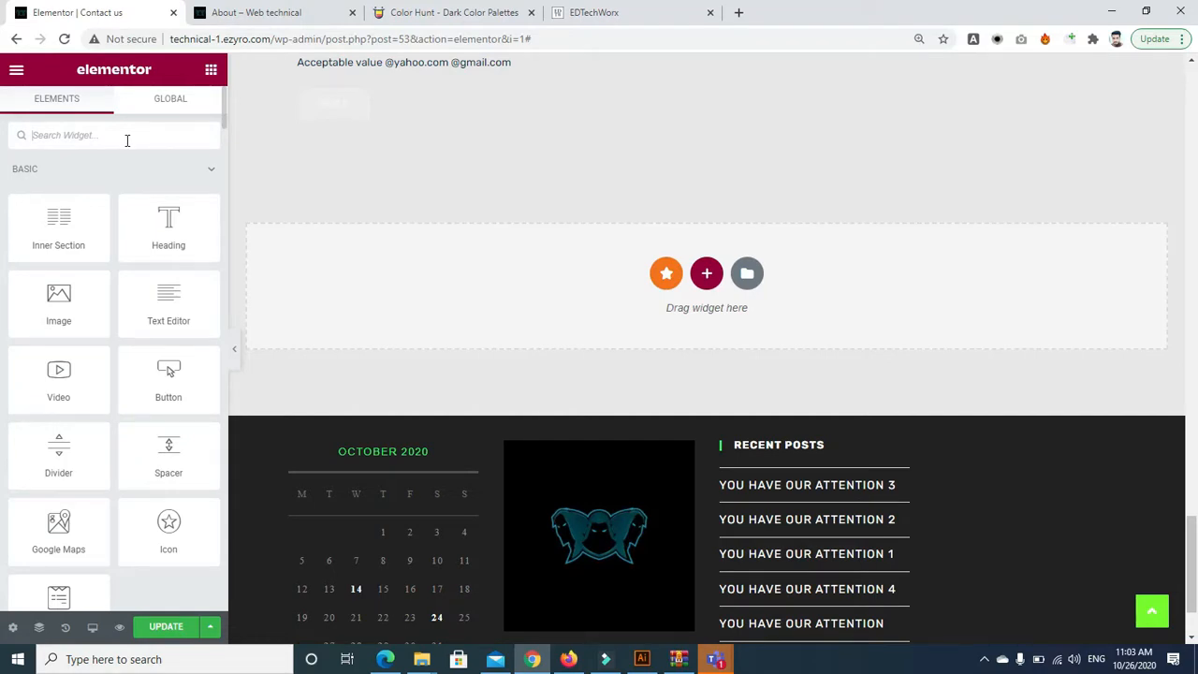
Add a Premium Fancy Text widget below the form and review its Designer and Developer words
type("fa")
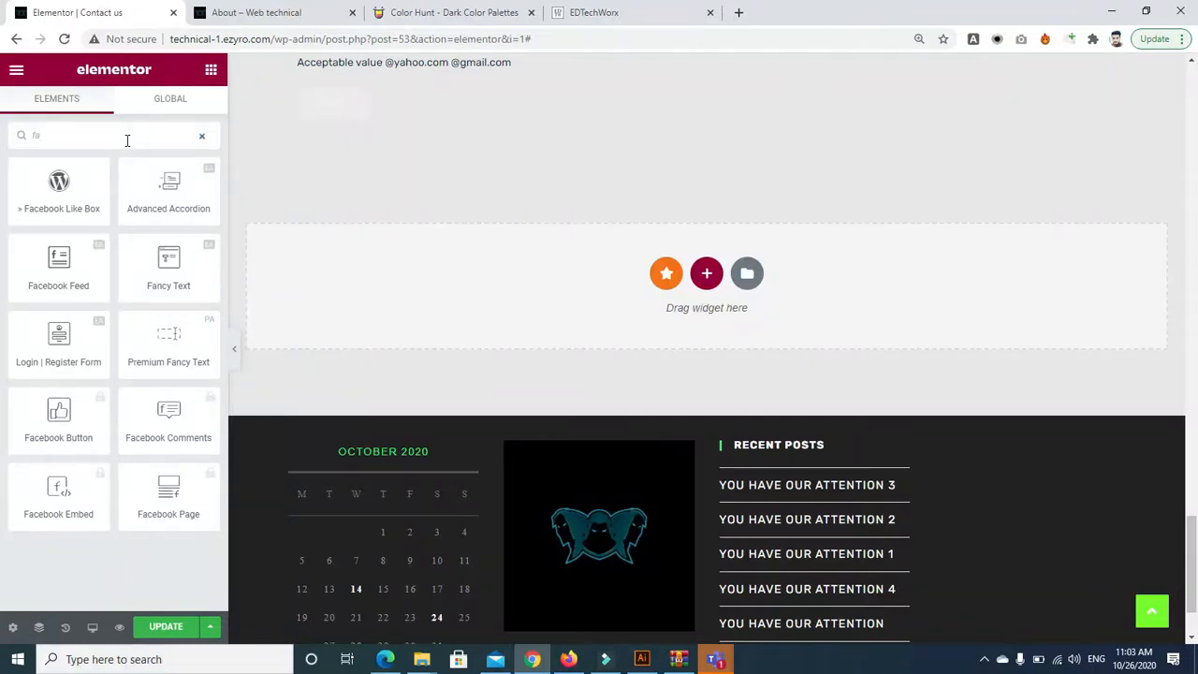
left_click_drag(178, 356, 690, 285)
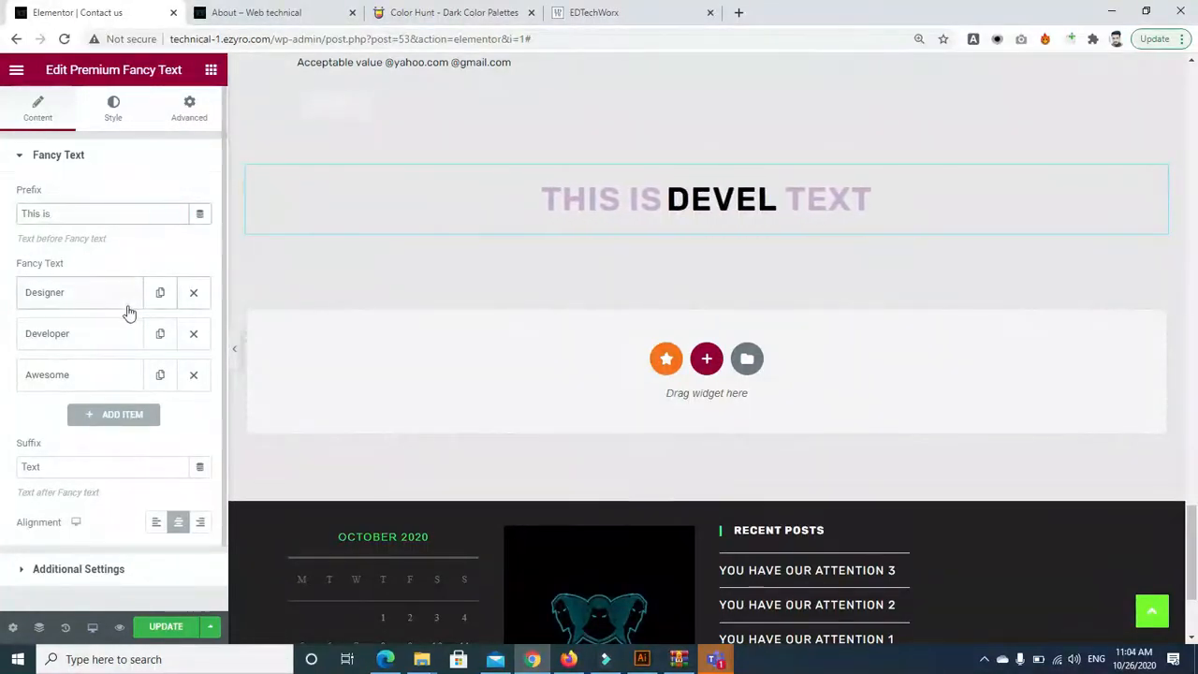
left_click(124, 302)
left_click(122, 397)
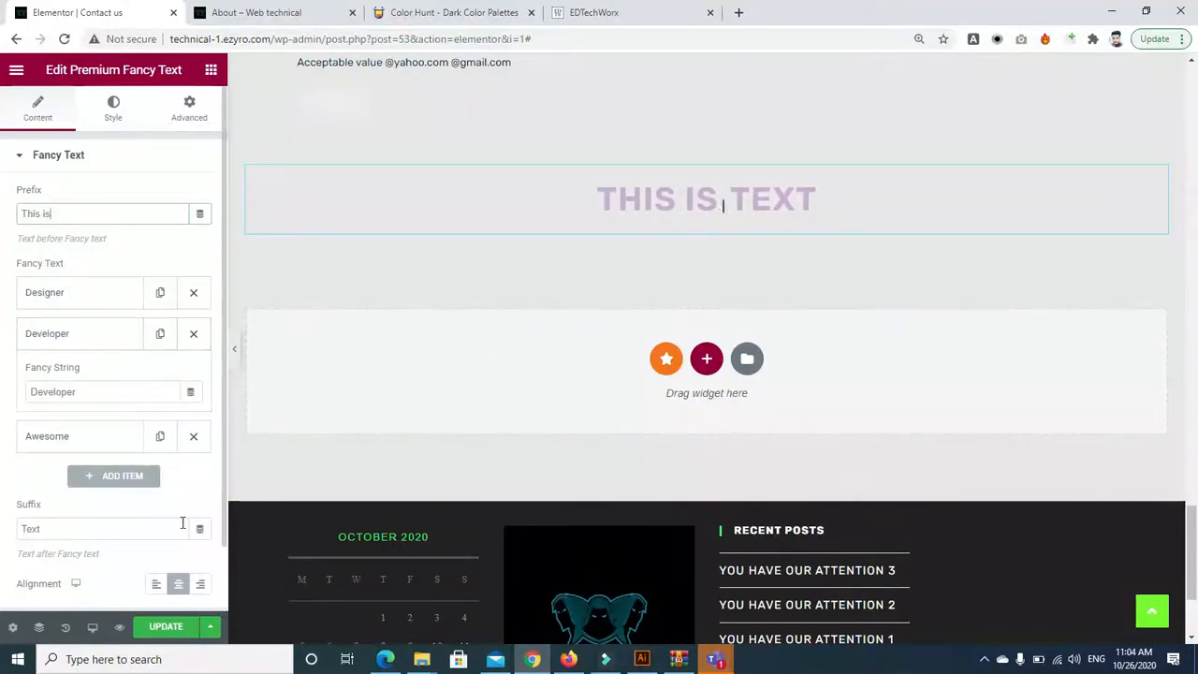
scroll(54, 473, "down", 2)
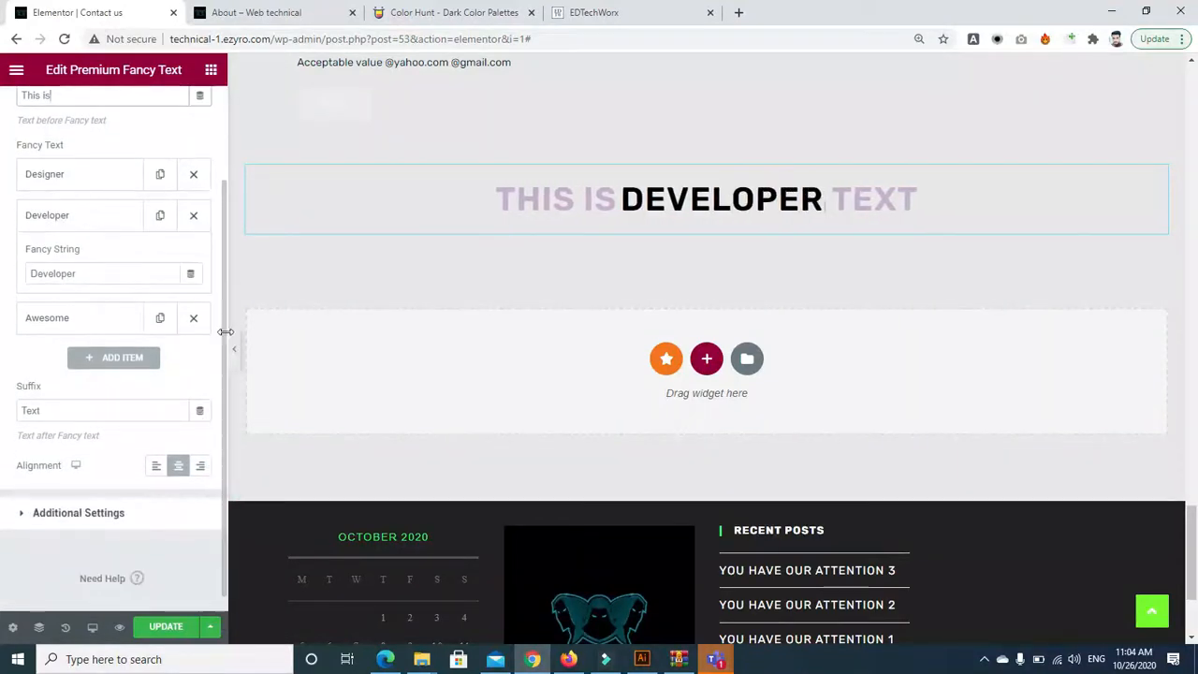
Review the fancy text animation settings and update the Contact us page
left_click(26, 512)
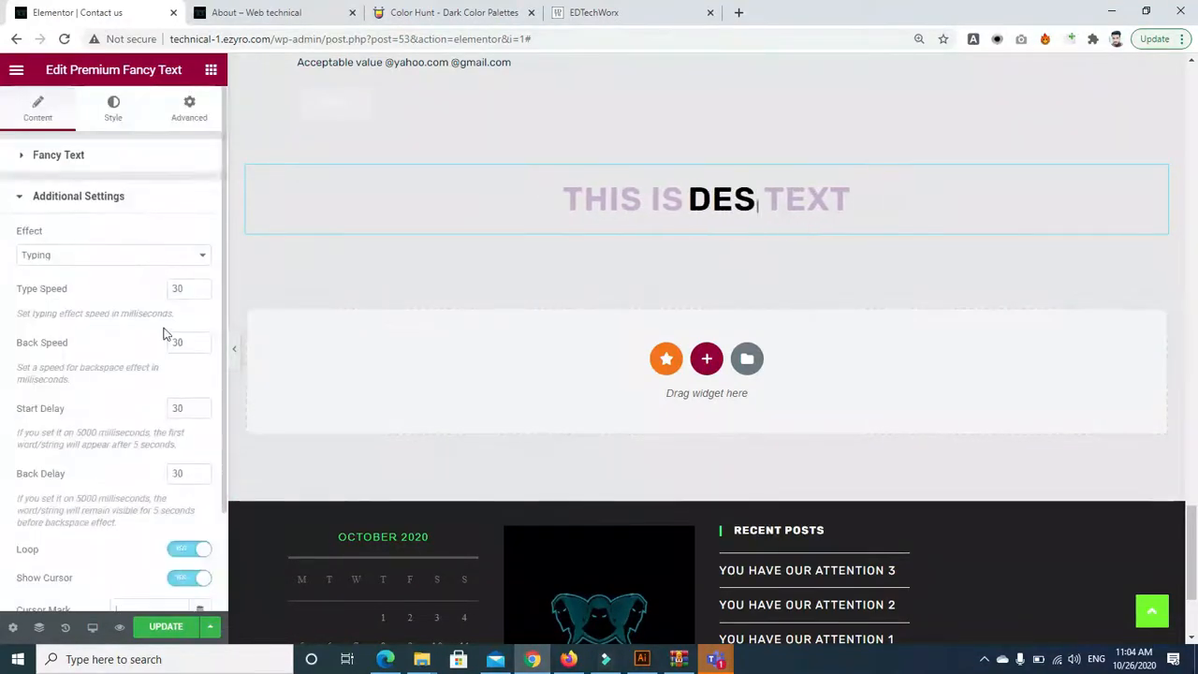
scroll(217, 367, "down", 2)
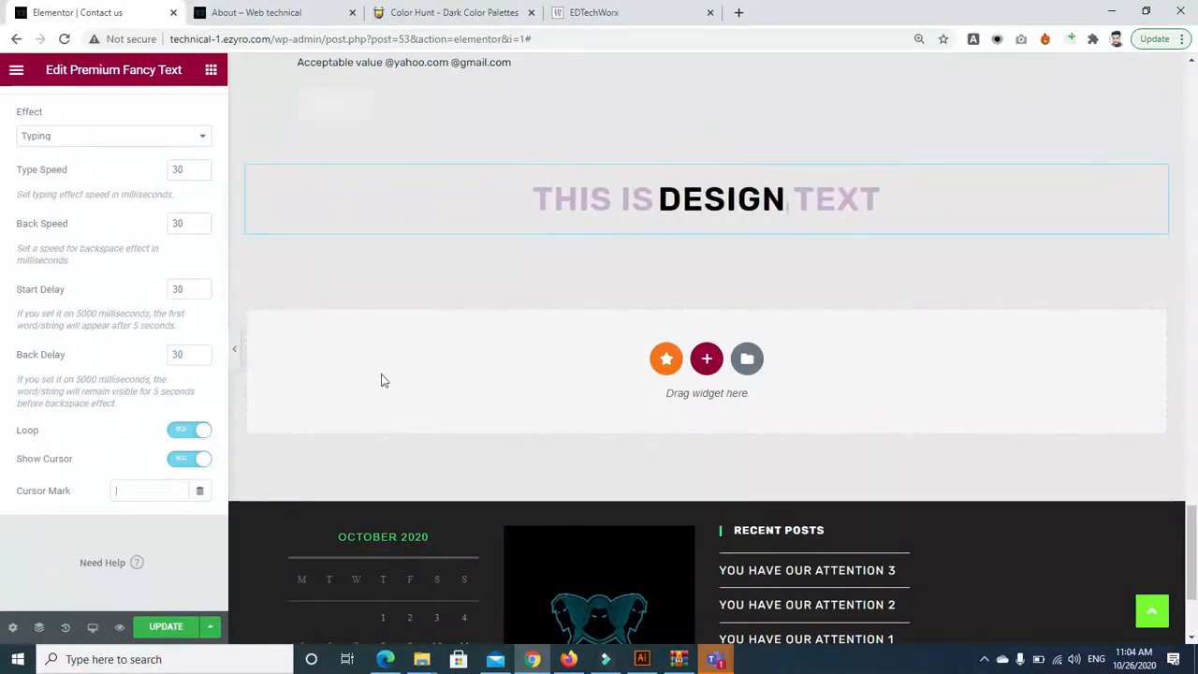
left_click(172, 627)
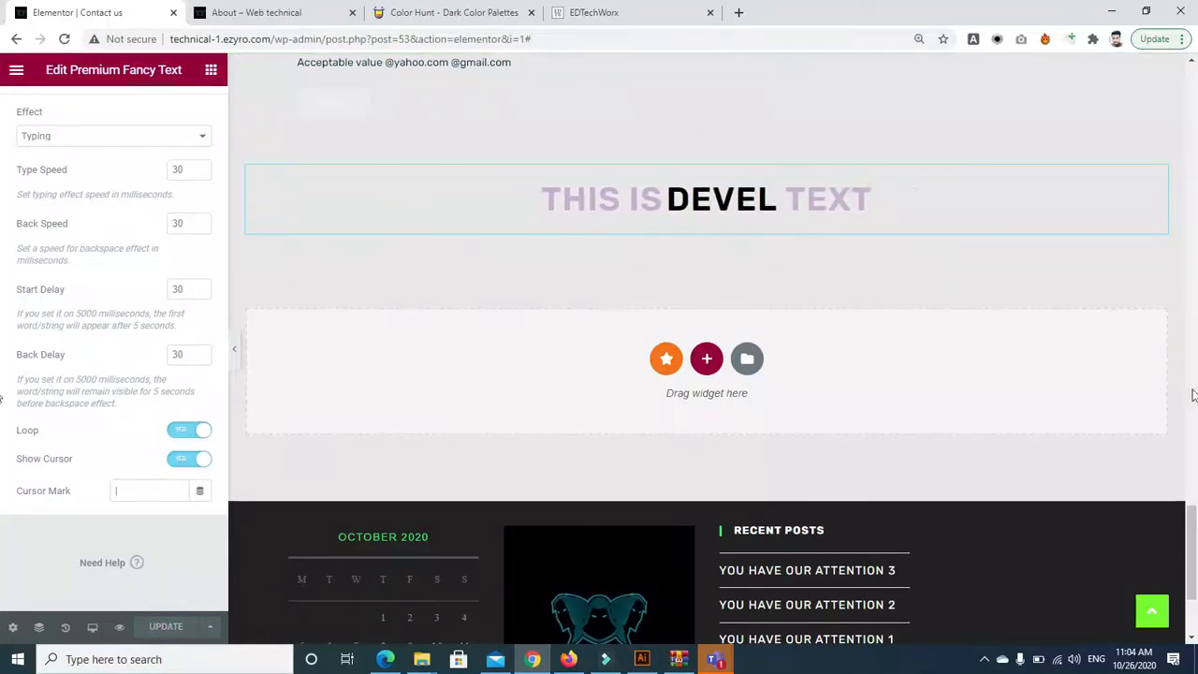
left_click_drag(1196, 512, 1197, 71)
In Teams, glance at the class channel, then return to the week 7 meeting window
mouse_move(715, 659)
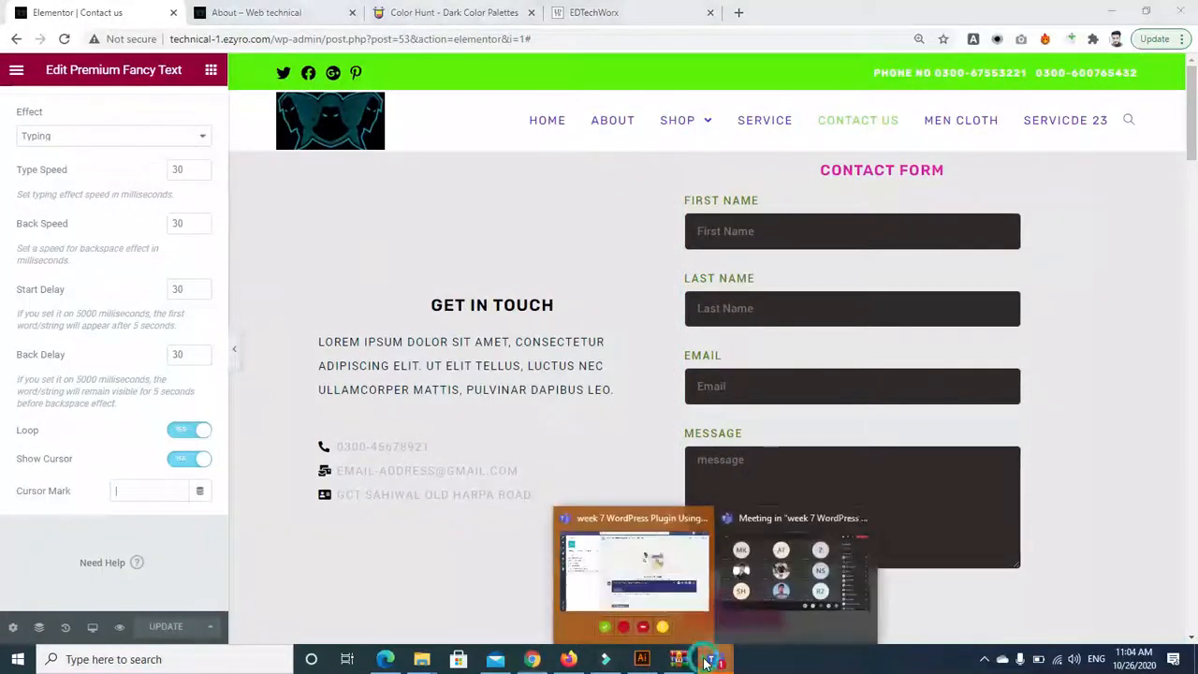
left_click(777, 562)
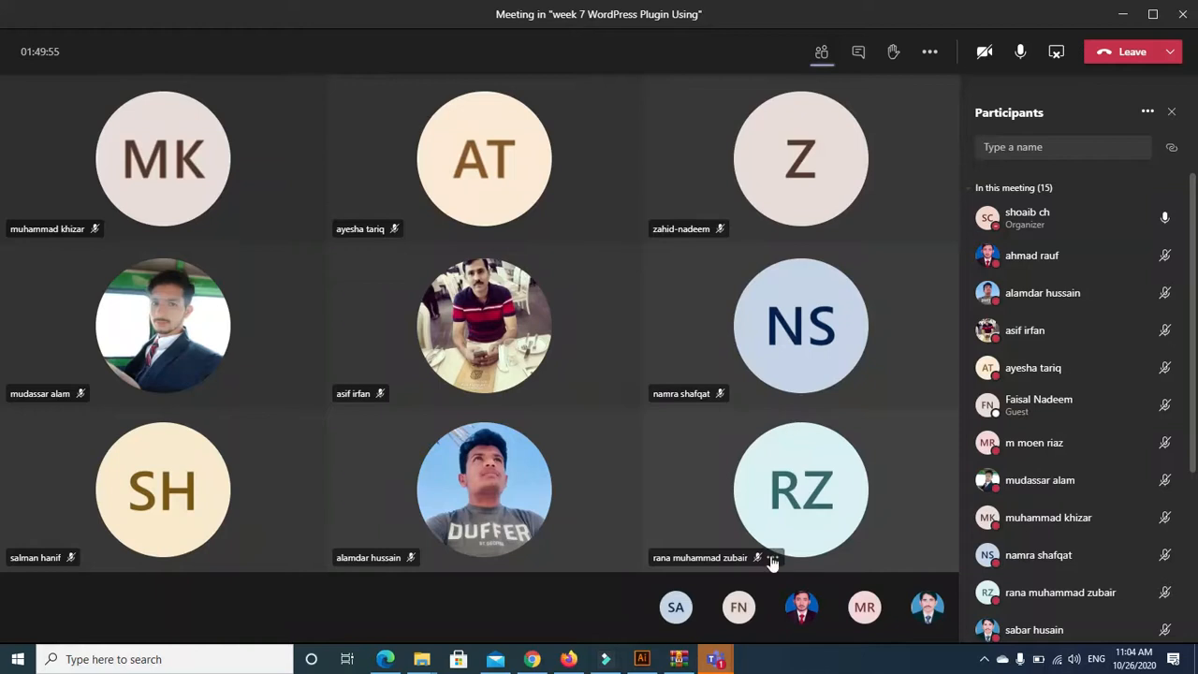
mouse_move(715, 659)
left_click(609, 566)
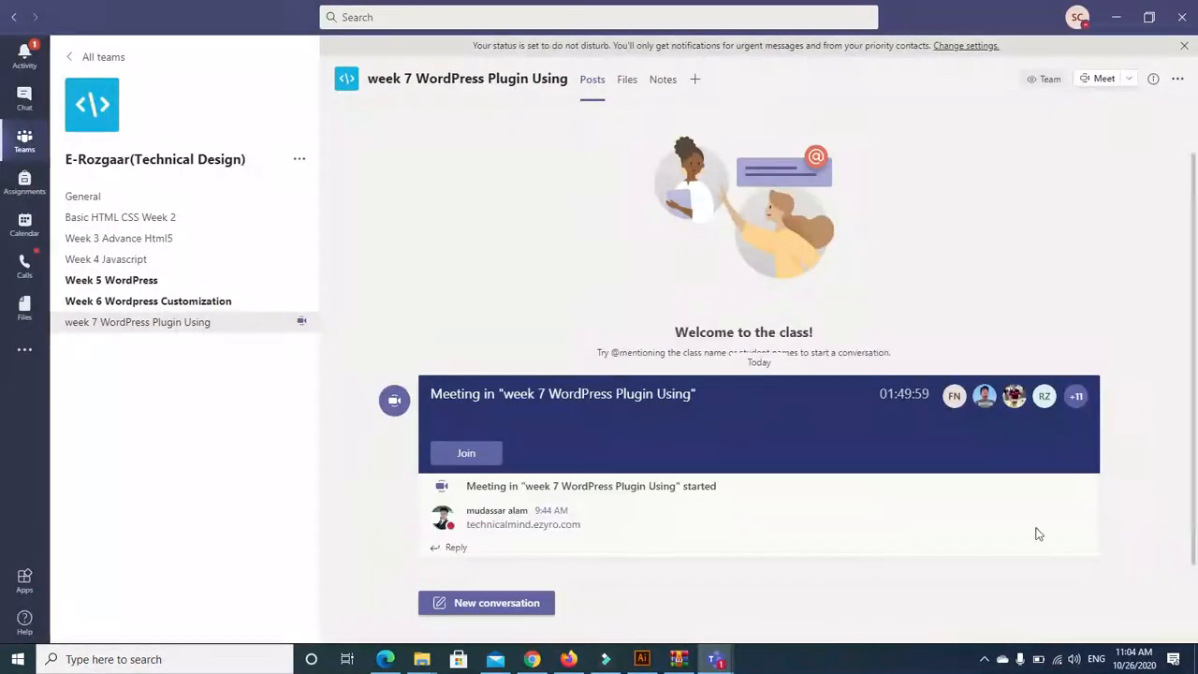
mouse_move(715, 659)
left_click(795, 554)
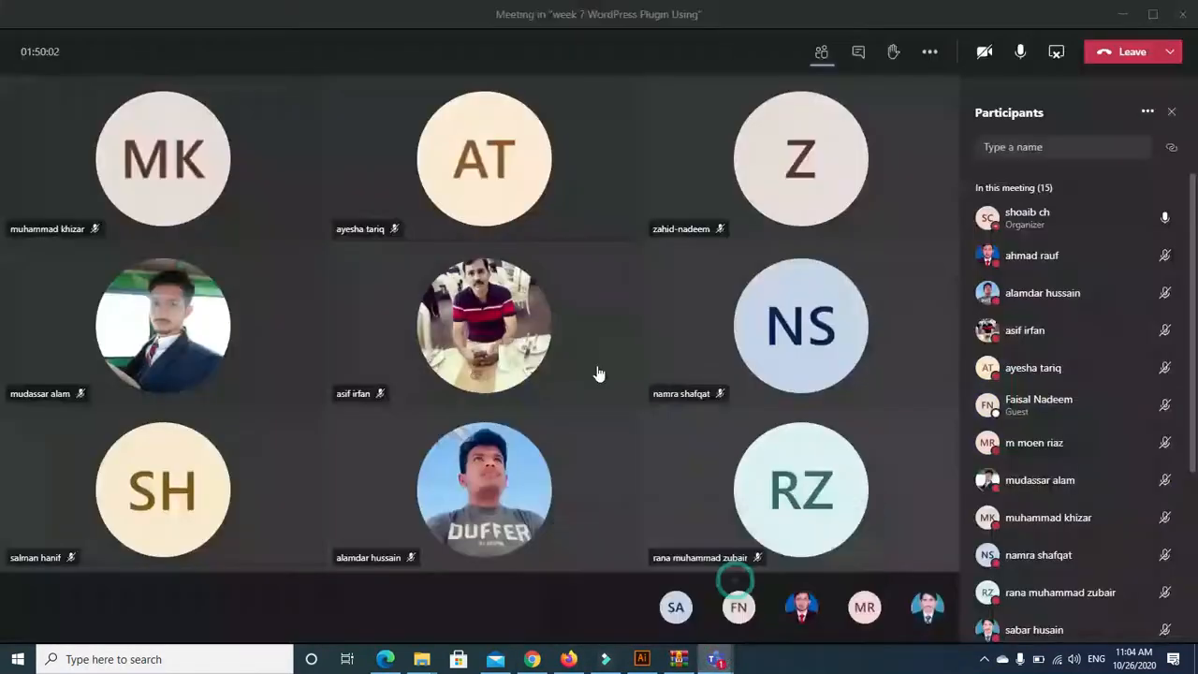
Back in Chrome, check the About page's thank-you message, then return to the Contact us editor
left_click(532, 659)
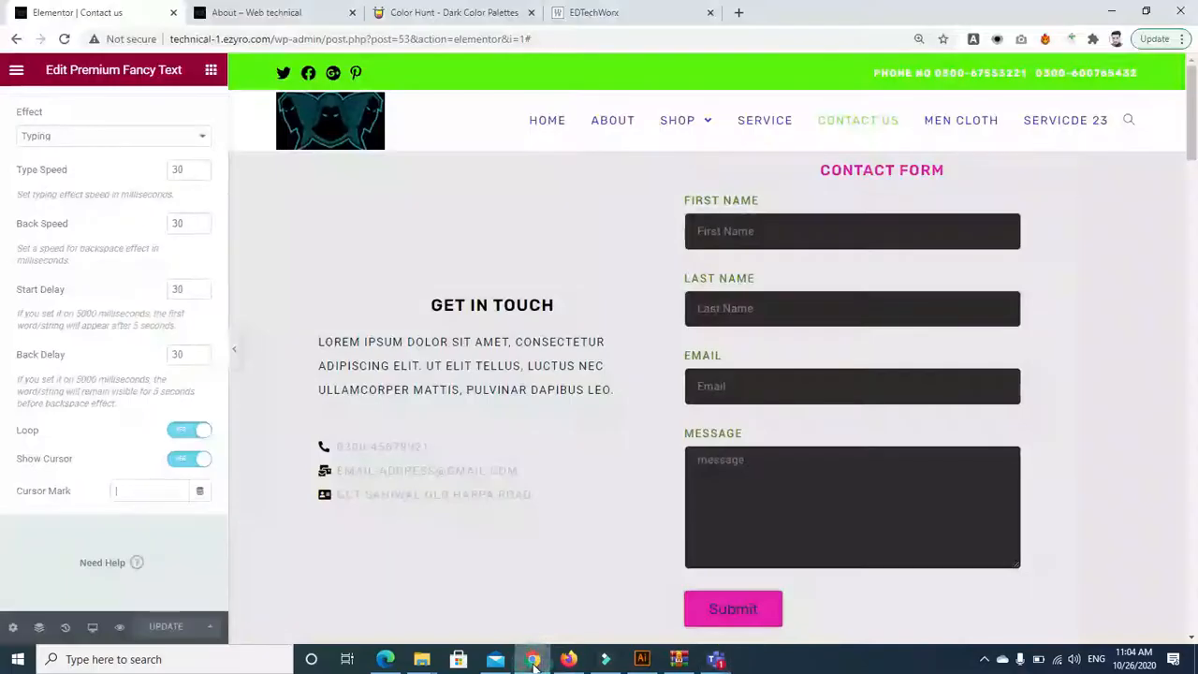
left_click(319, 9)
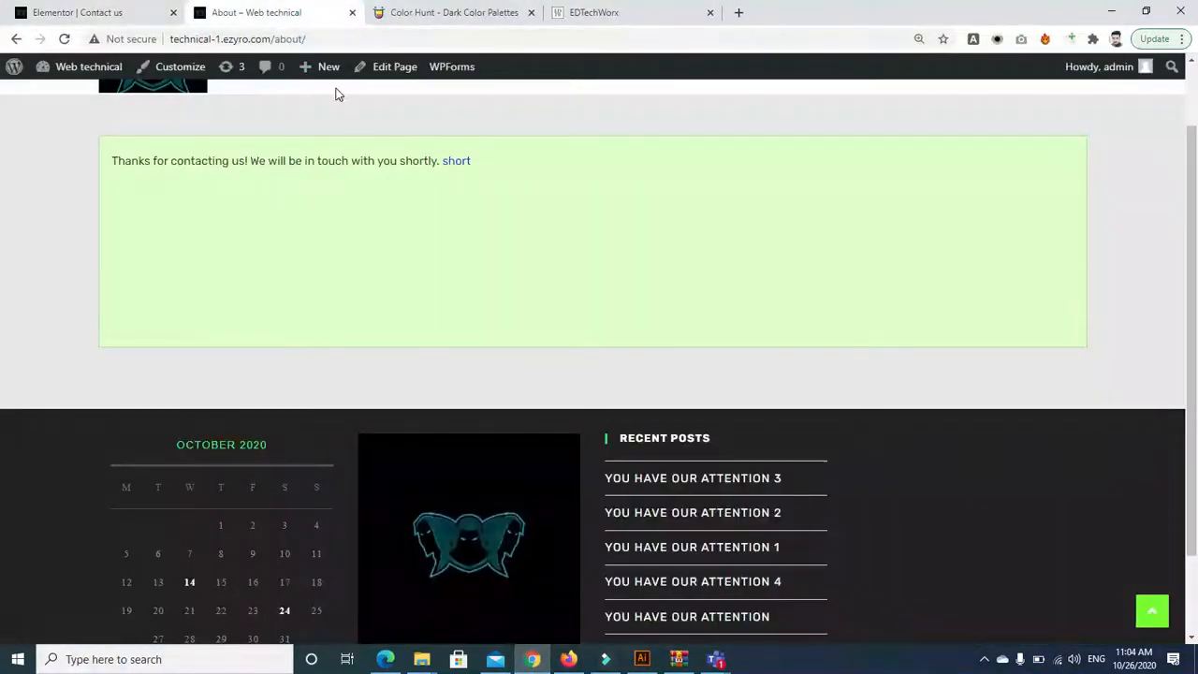
left_click(56, 13)
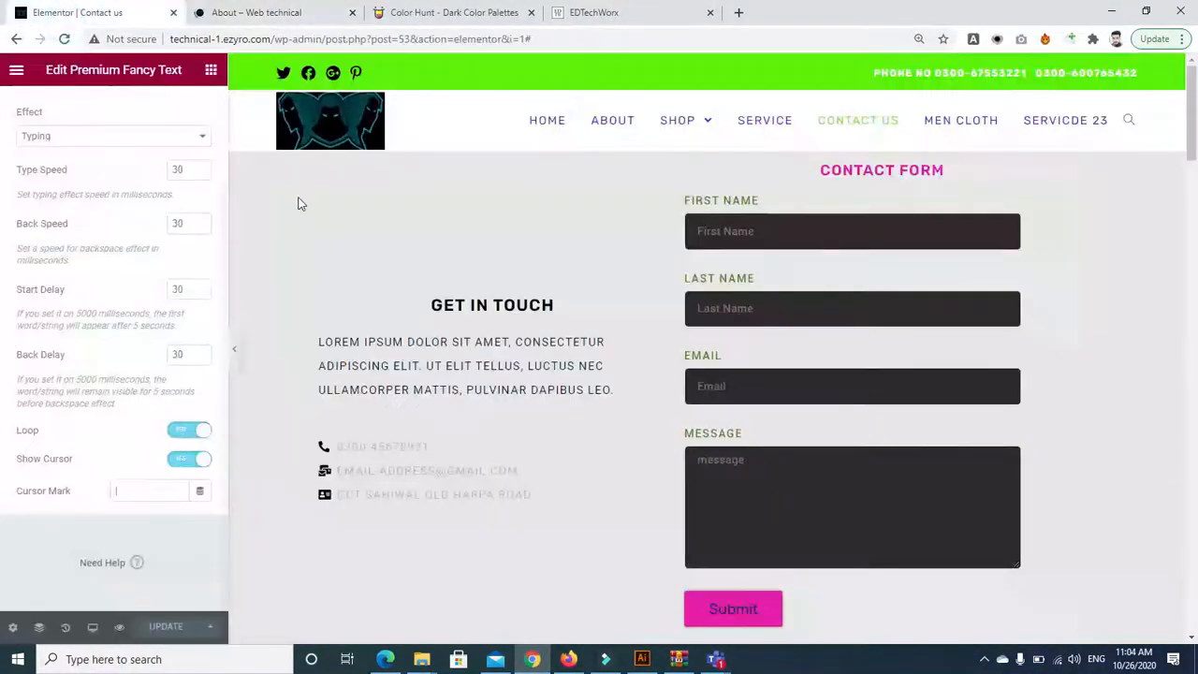
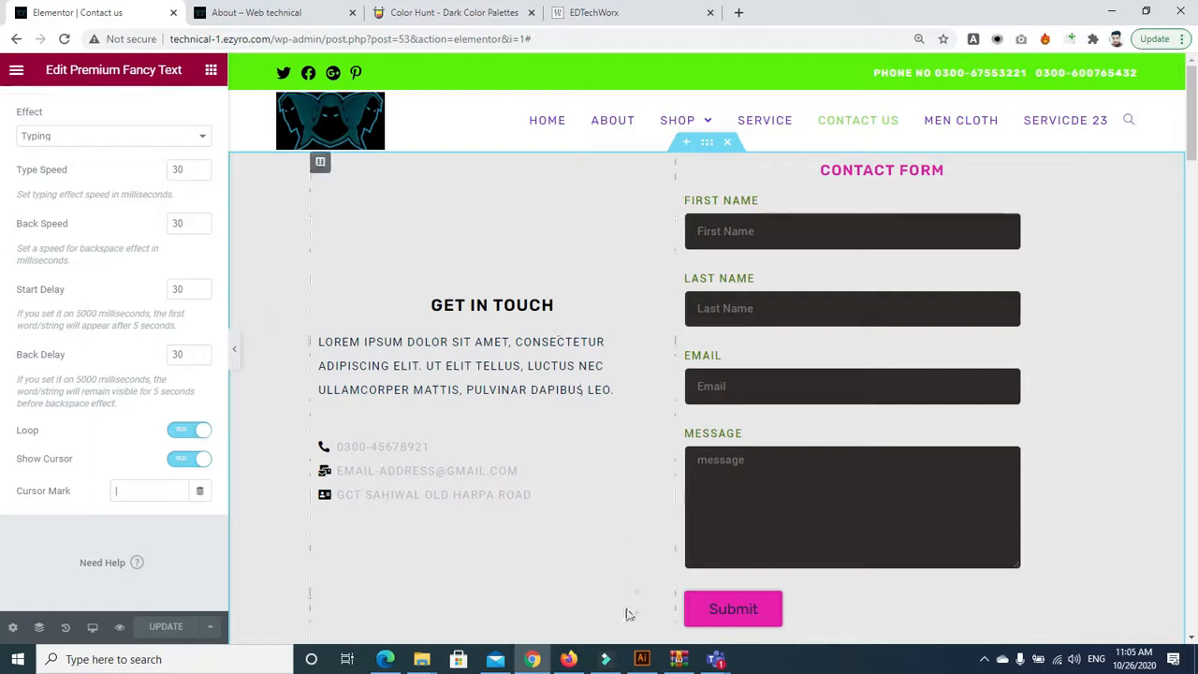
Bring the week 7 WordPress Plugin Teams meeting, with 15 participants, to the front
mouse_move(709, 661)
left_click(782, 561)
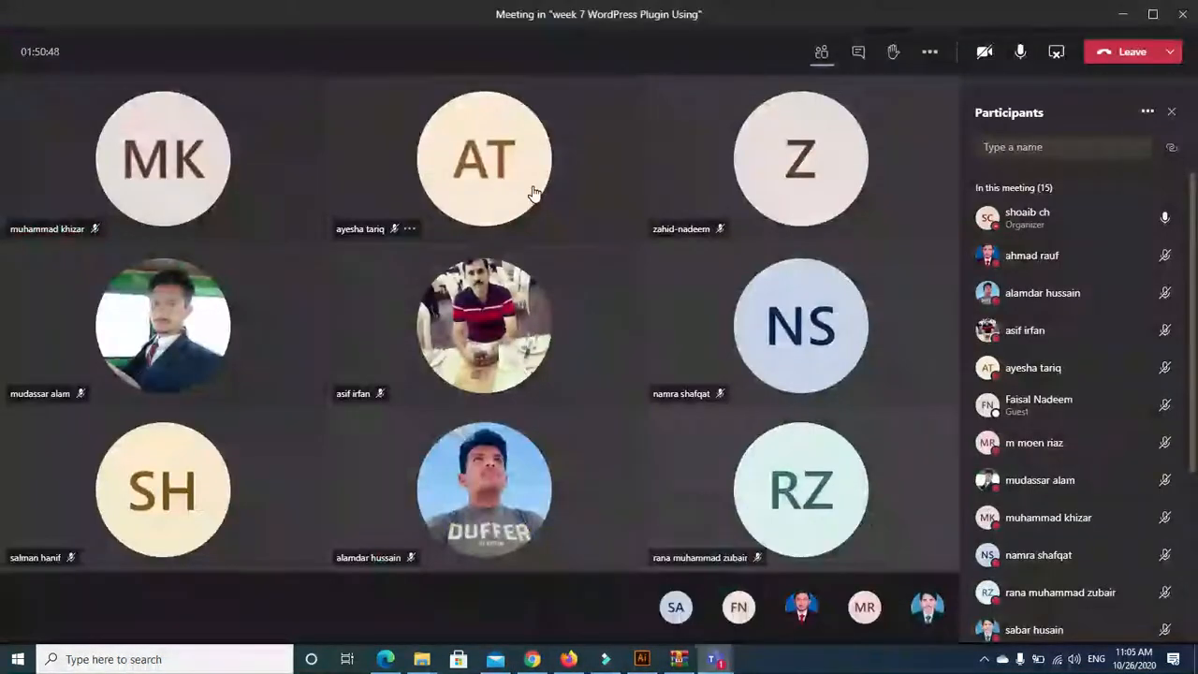
mouse_move(535, 193)
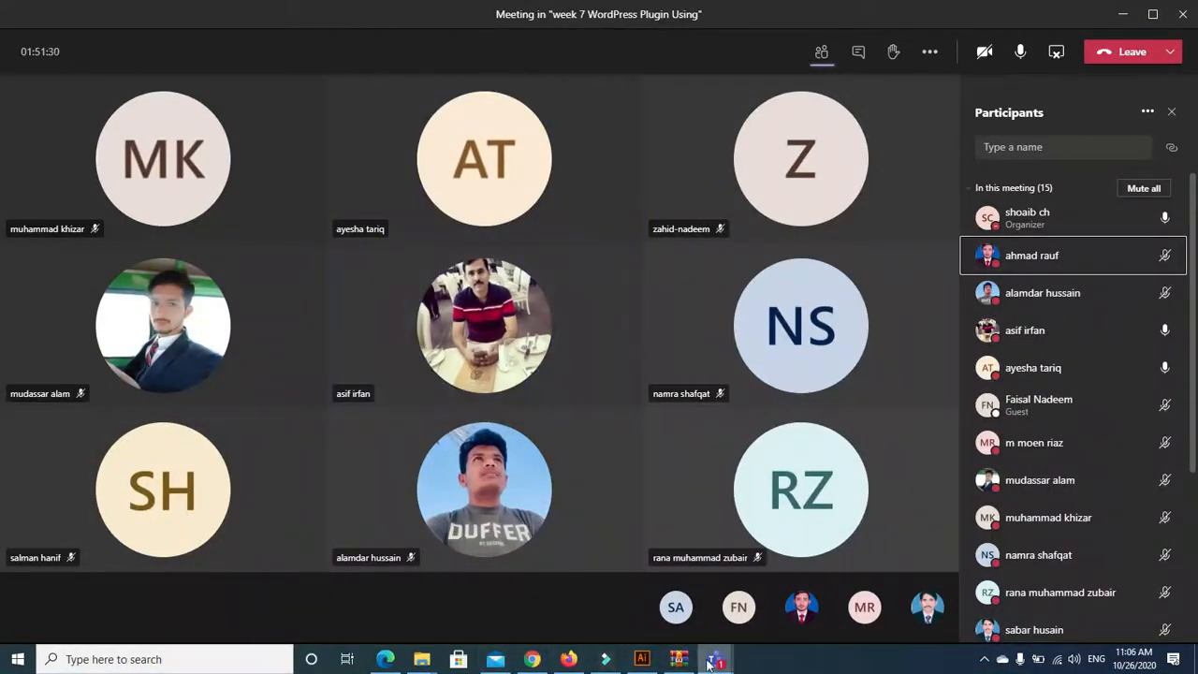
Add a single-column section at the page bottom and drop the Premium Blog widget into it
left_click(570, 661)
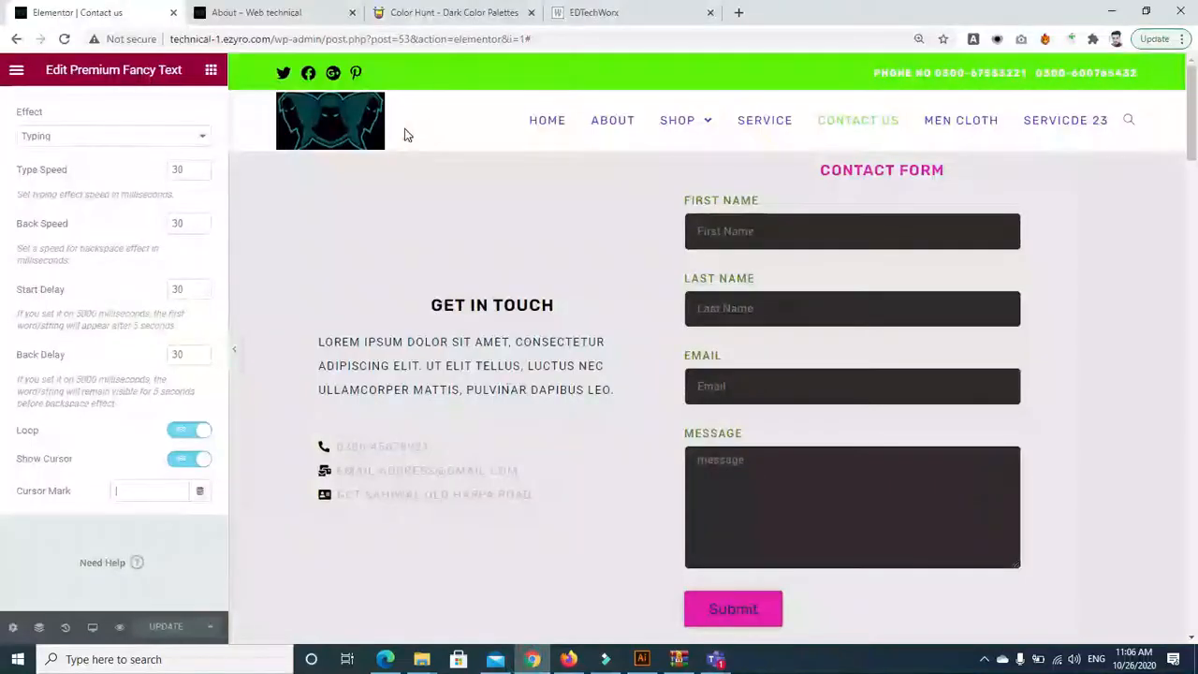
left_click_drag(1195, 228, 1195, 510)
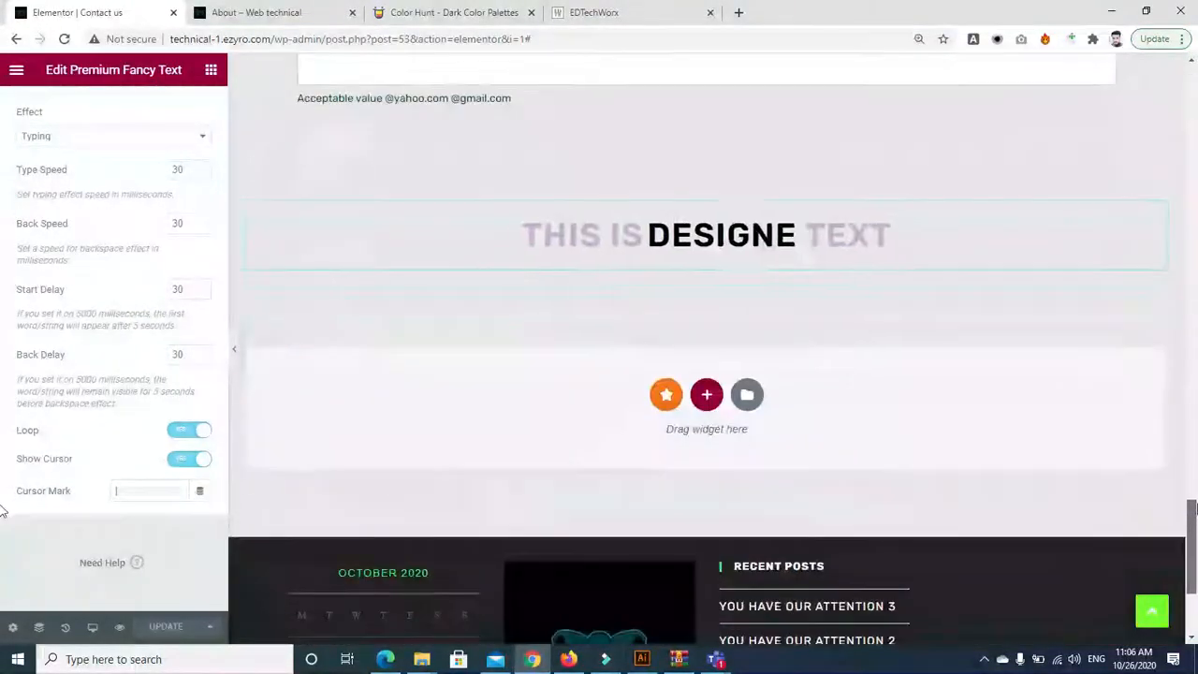
left_click(707, 394)
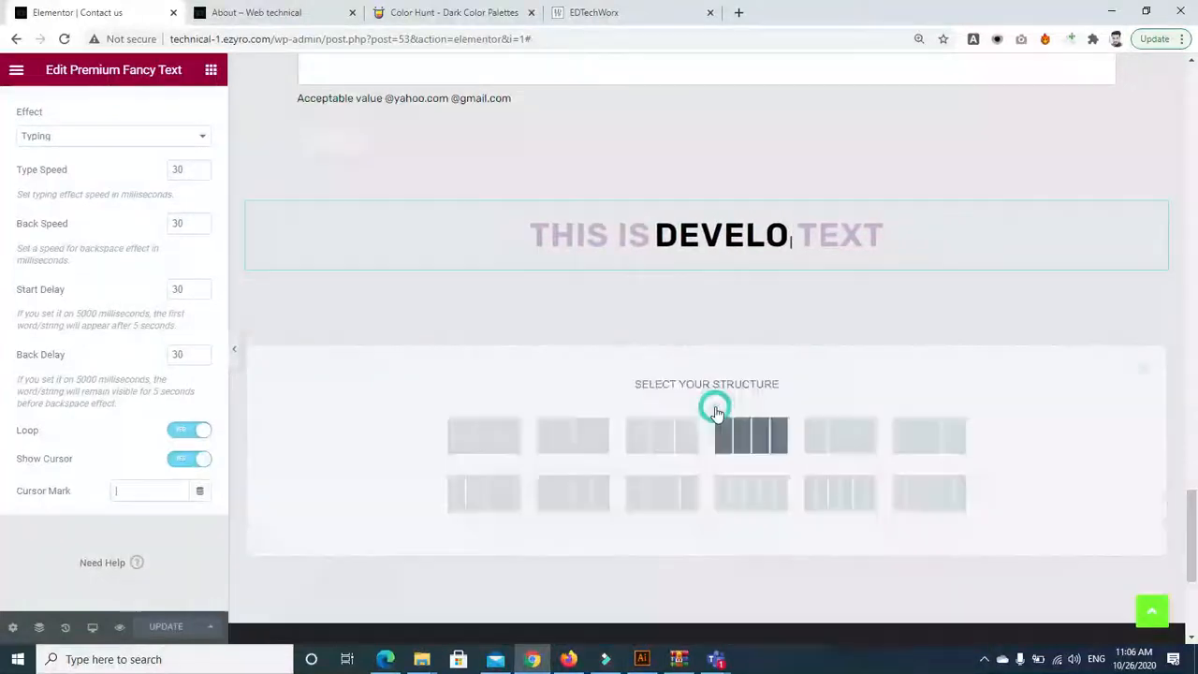
left_click(492, 428)
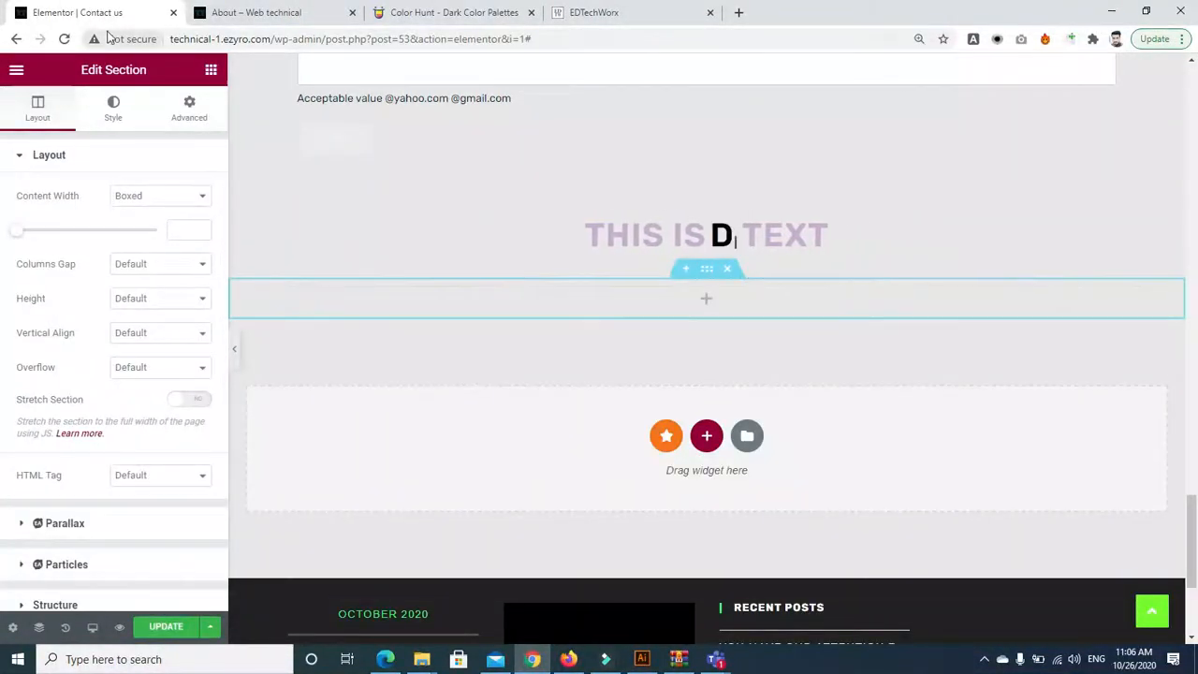
left_click(211, 71)
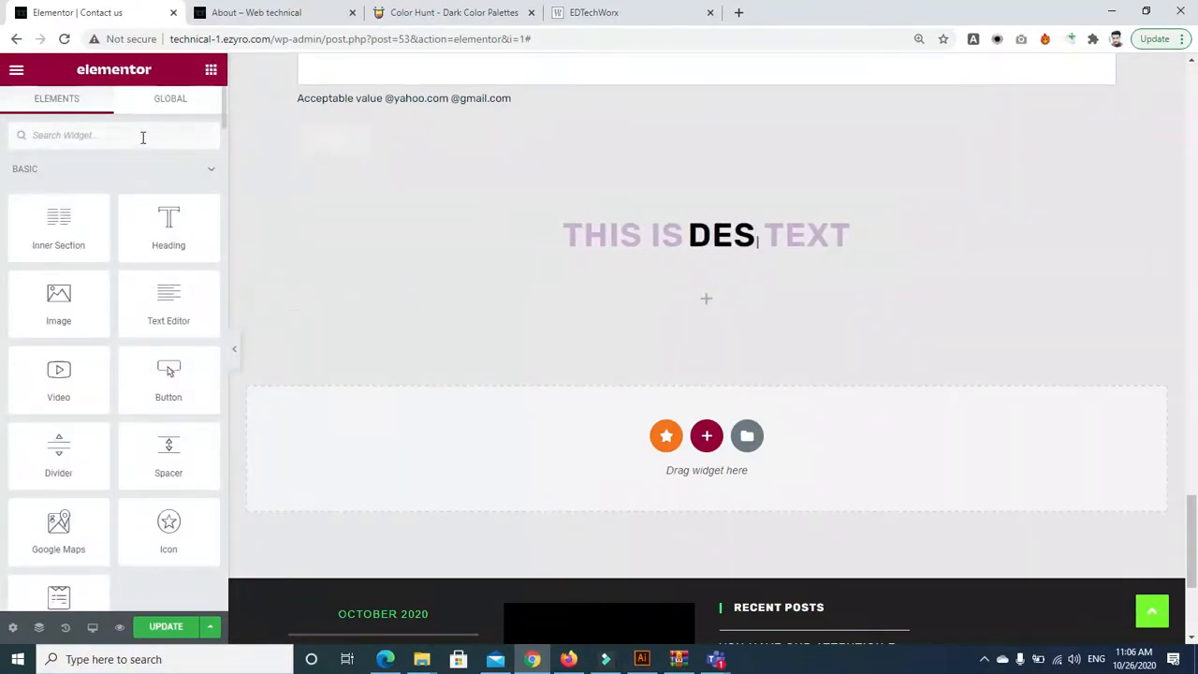
type("post")
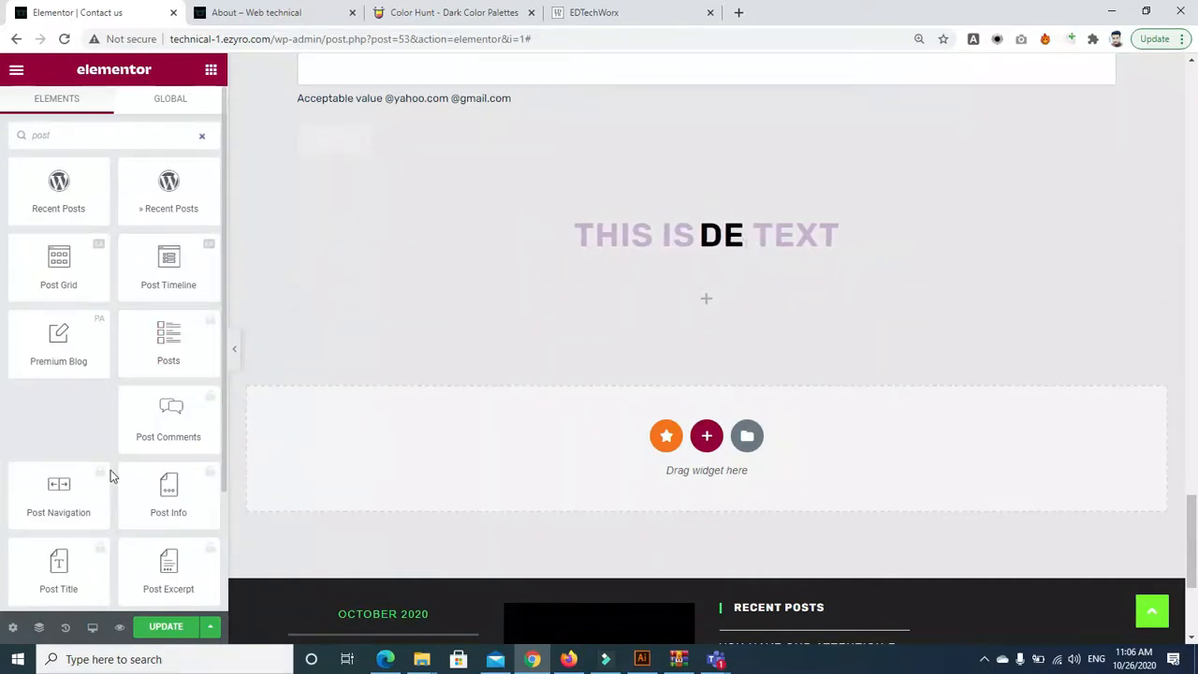
left_click_drag(58, 342, 681, 301)
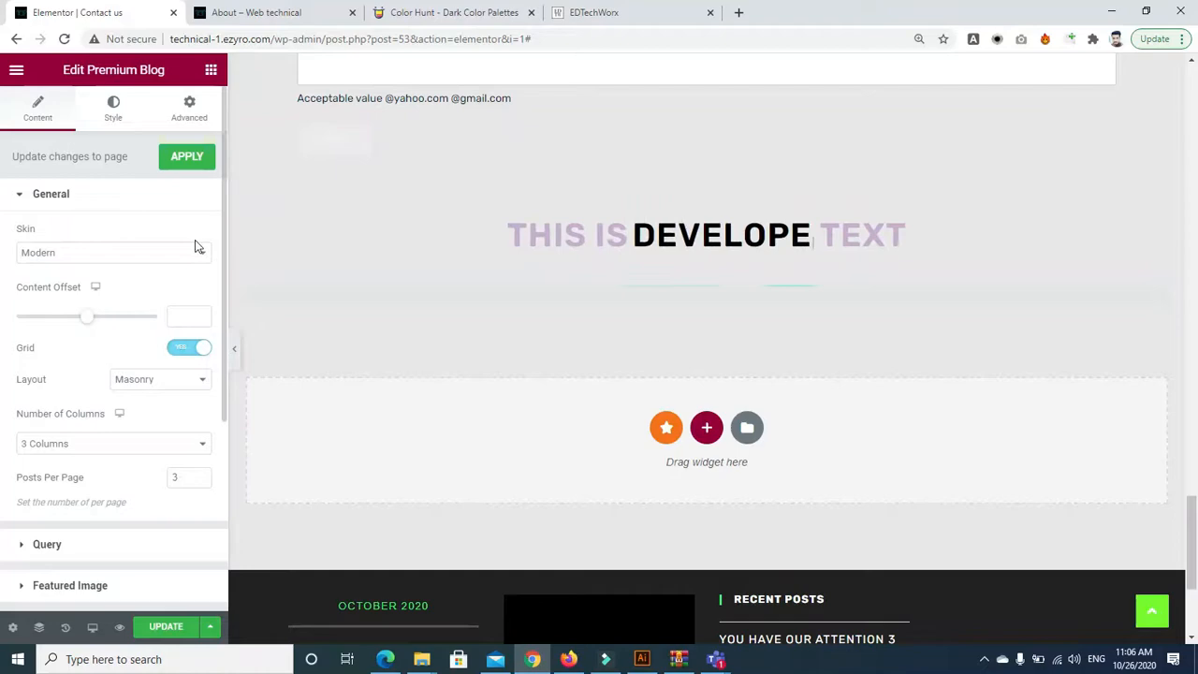
Try the Even layout for the post grid, then return it to Masonry
left_click_drag(1193, 446, 1196, 479)
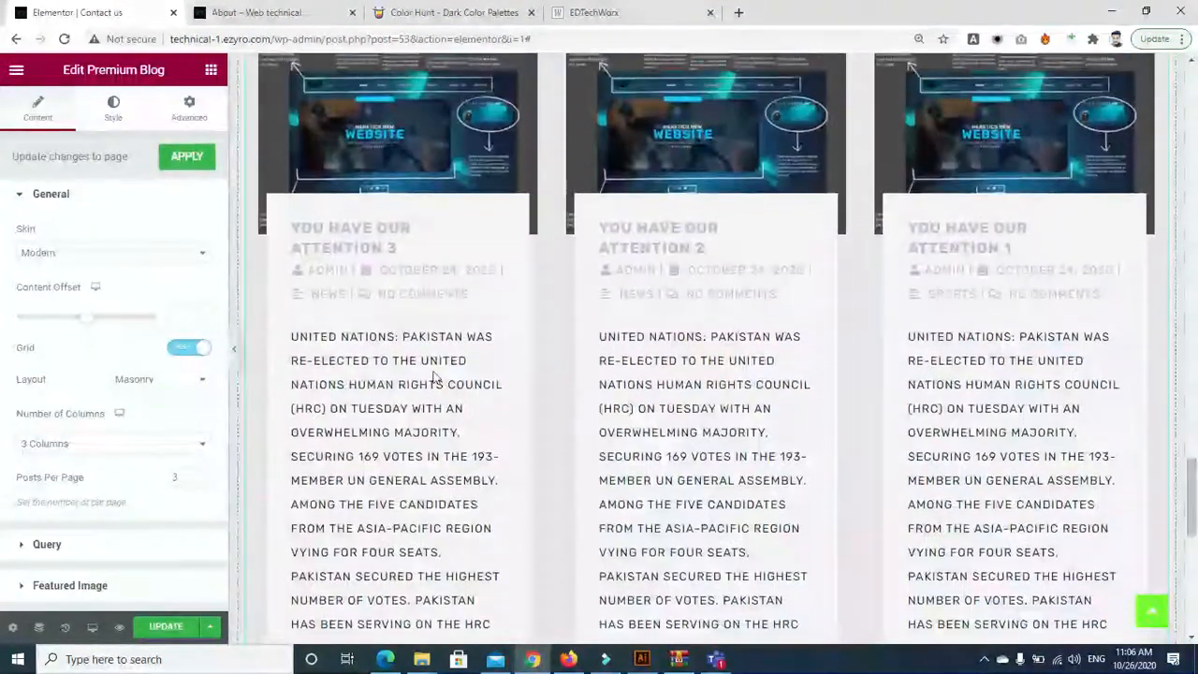
left_click(181, 379)
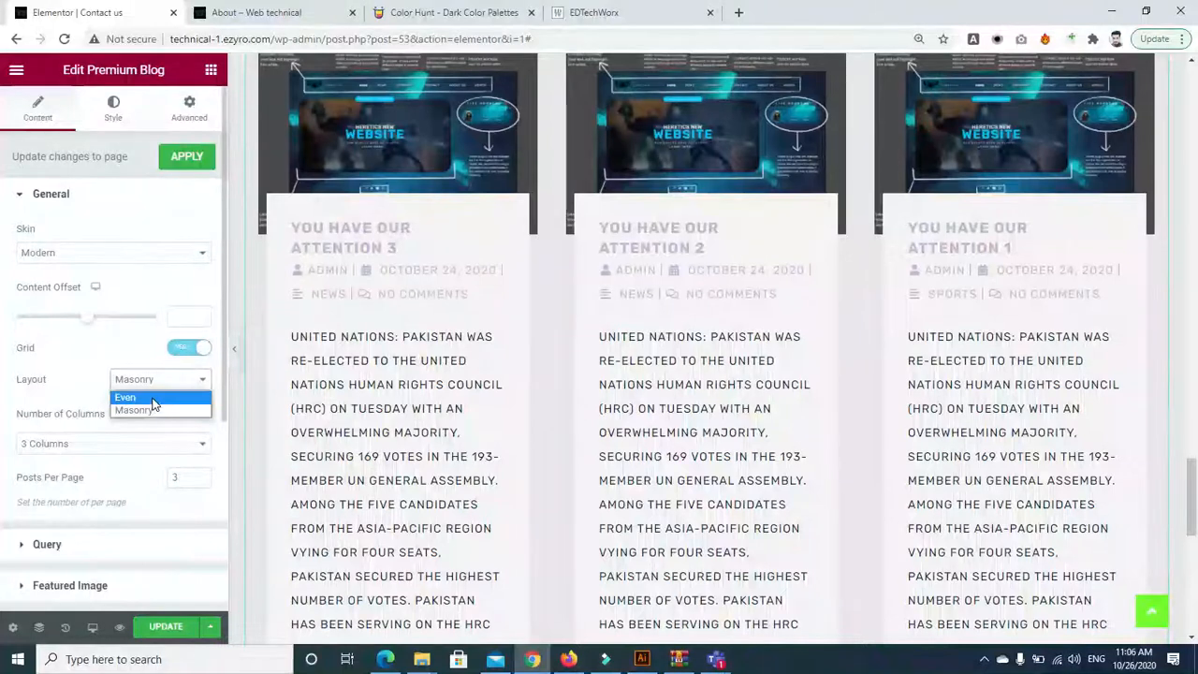
left_click(155, 403)
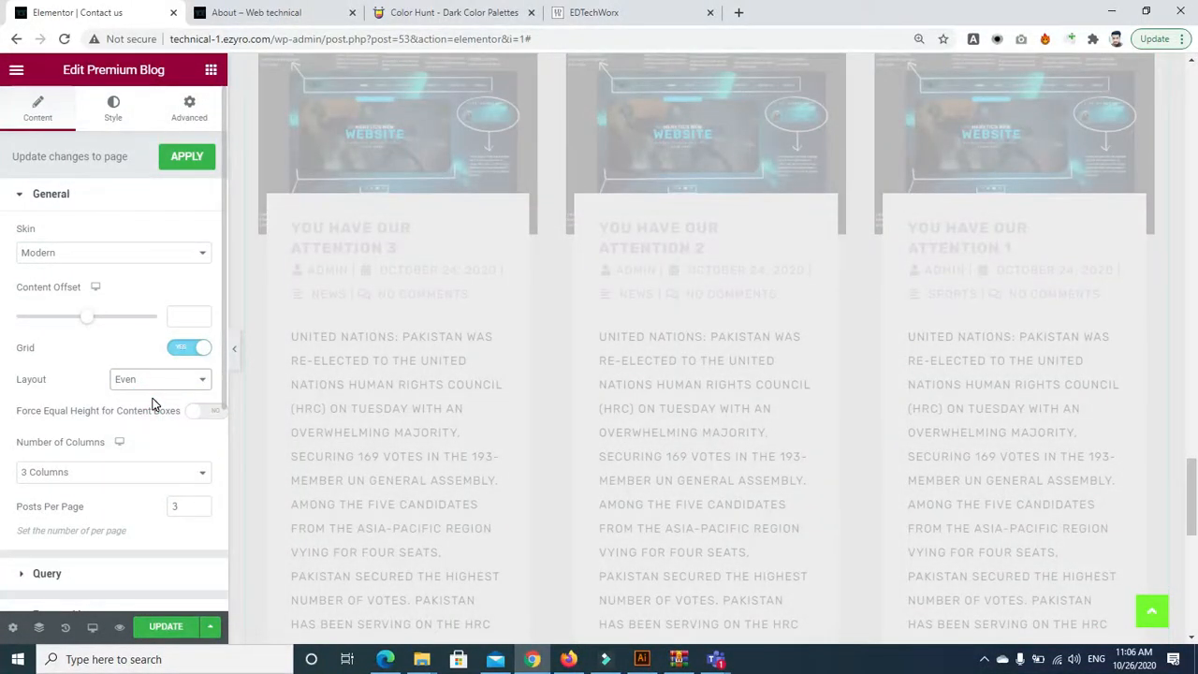
left_click(167, 380)
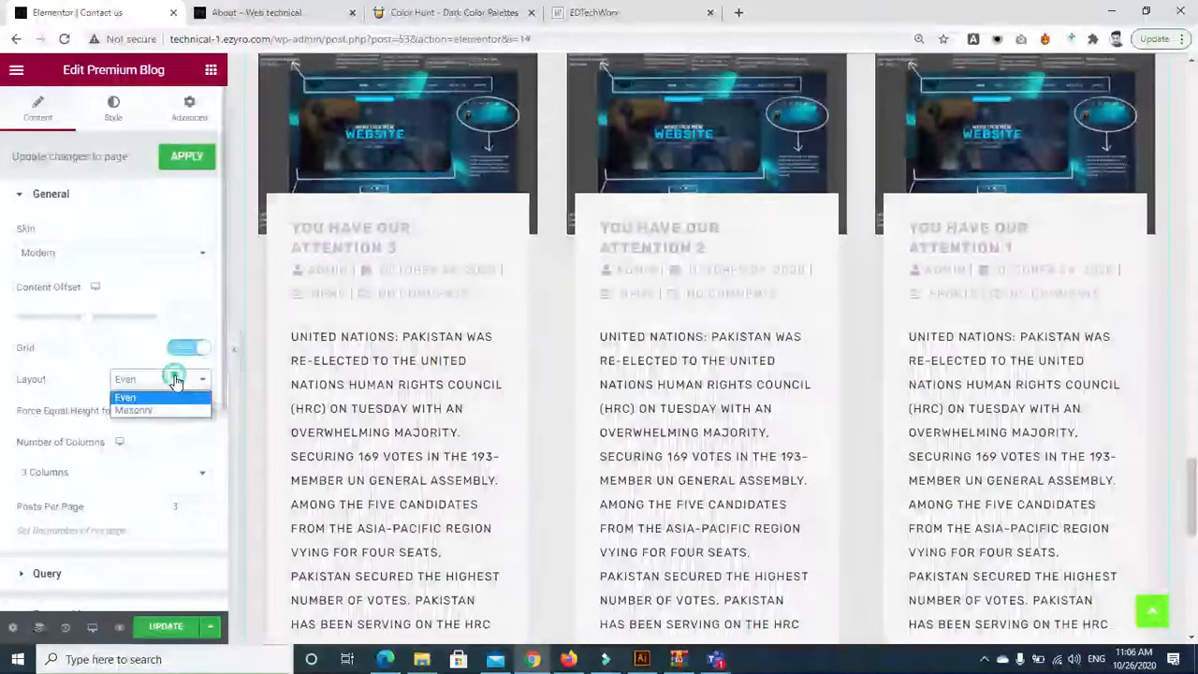
left_click(154, 409)
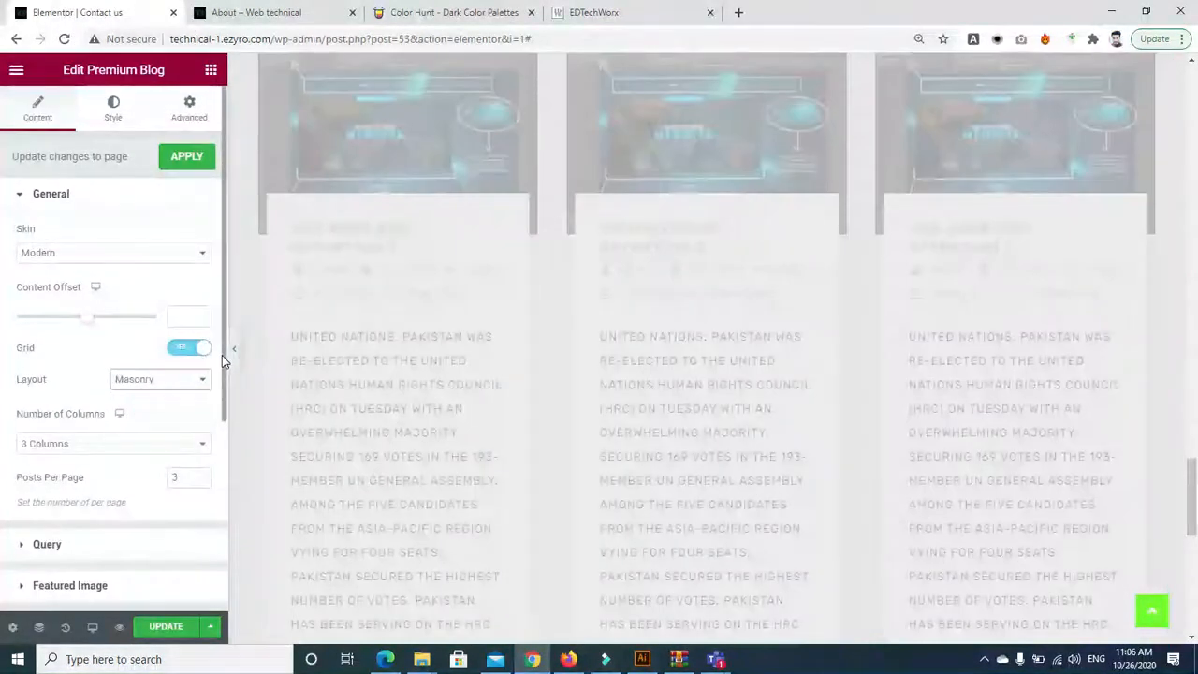
Compare the Classic and Cards skins for the post grid, settling on Classic
left_click(171, 249)
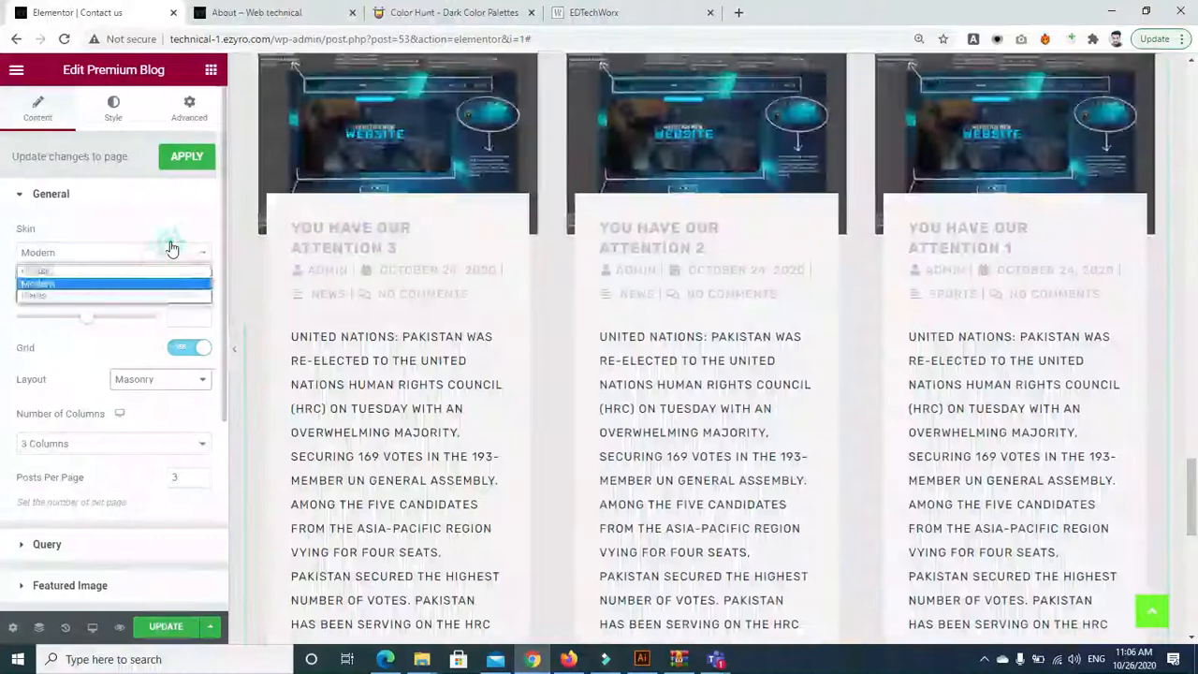
left_click(108, 271)
left_click(102, 253)
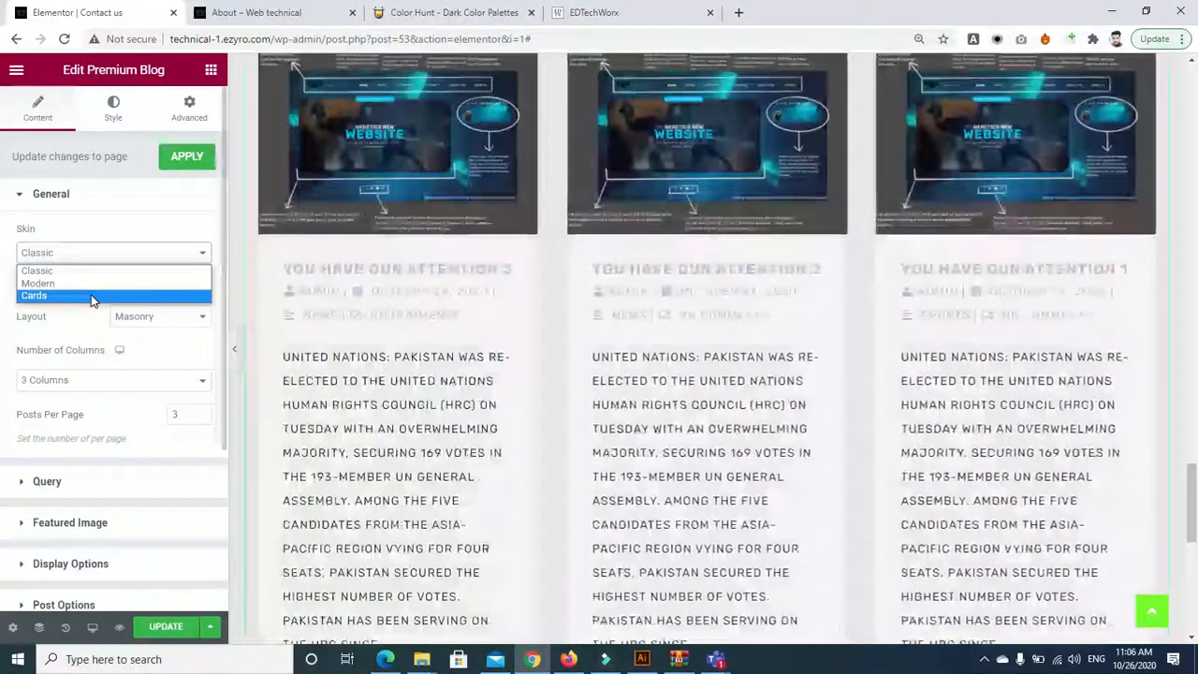
left_click(92, 295)
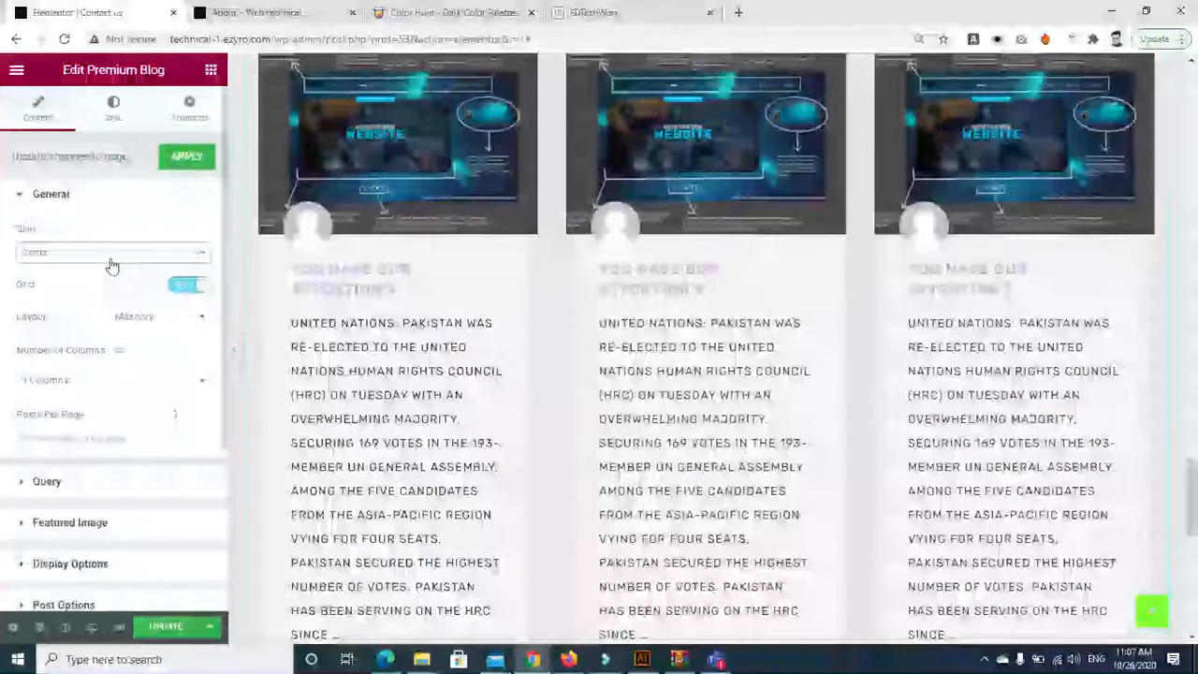
left_click(112, 262)
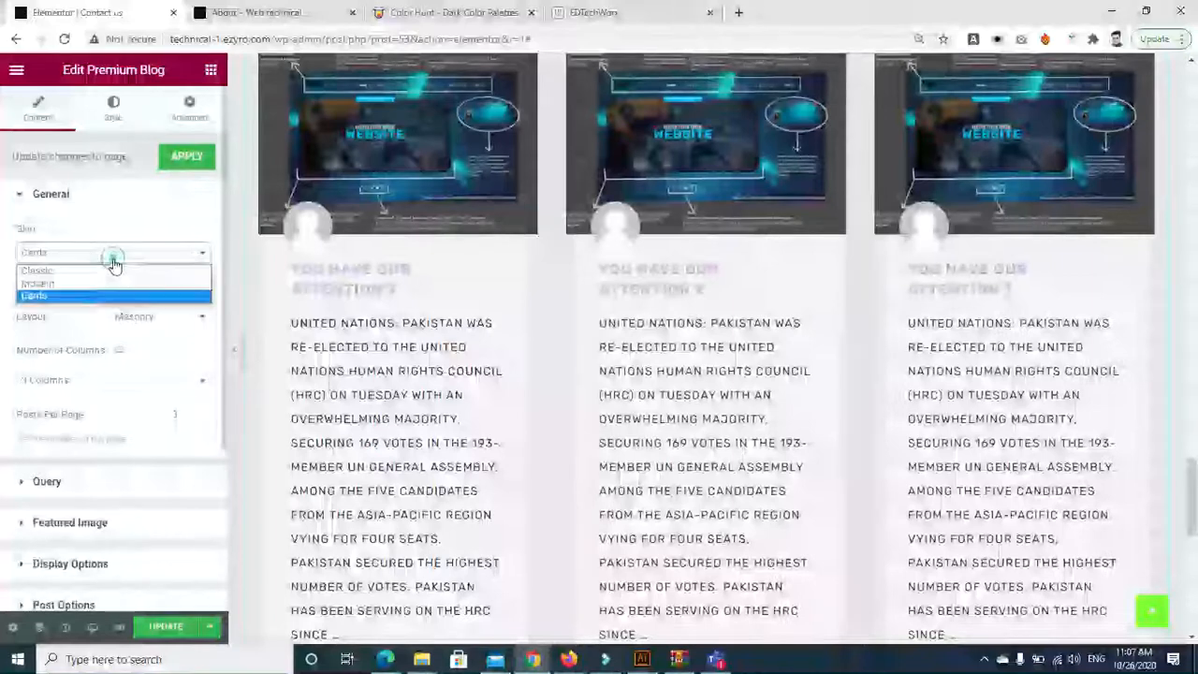
left_click(93, 271)
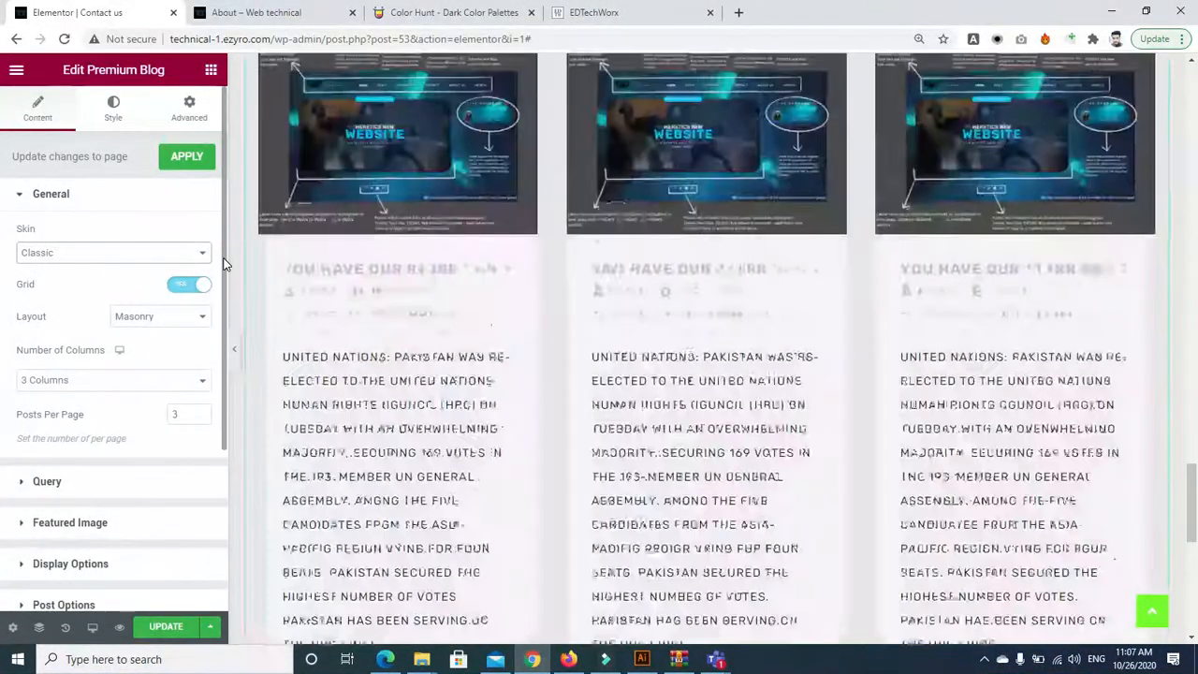
scroll(222, 281, "down", 2)
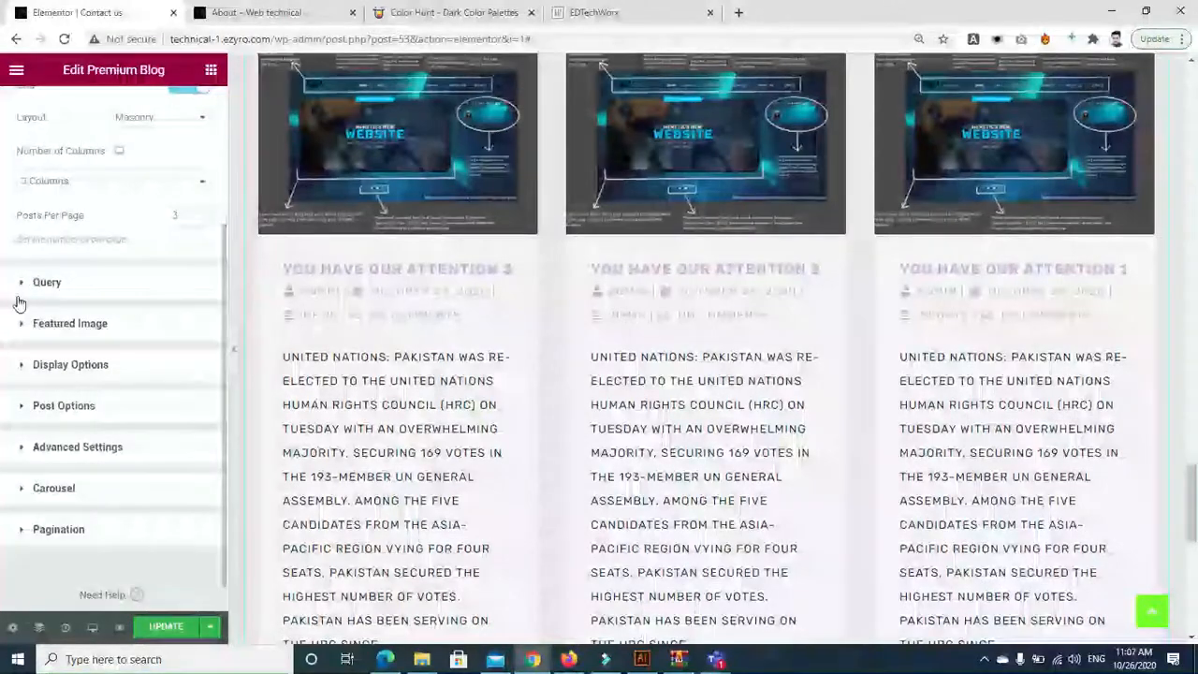
Review the Query and Display Options sections, then switch on Enable Carousel for the Premium Blog grid
left_click(19, 302)
left_click_drag(221, 299, 222, 575)
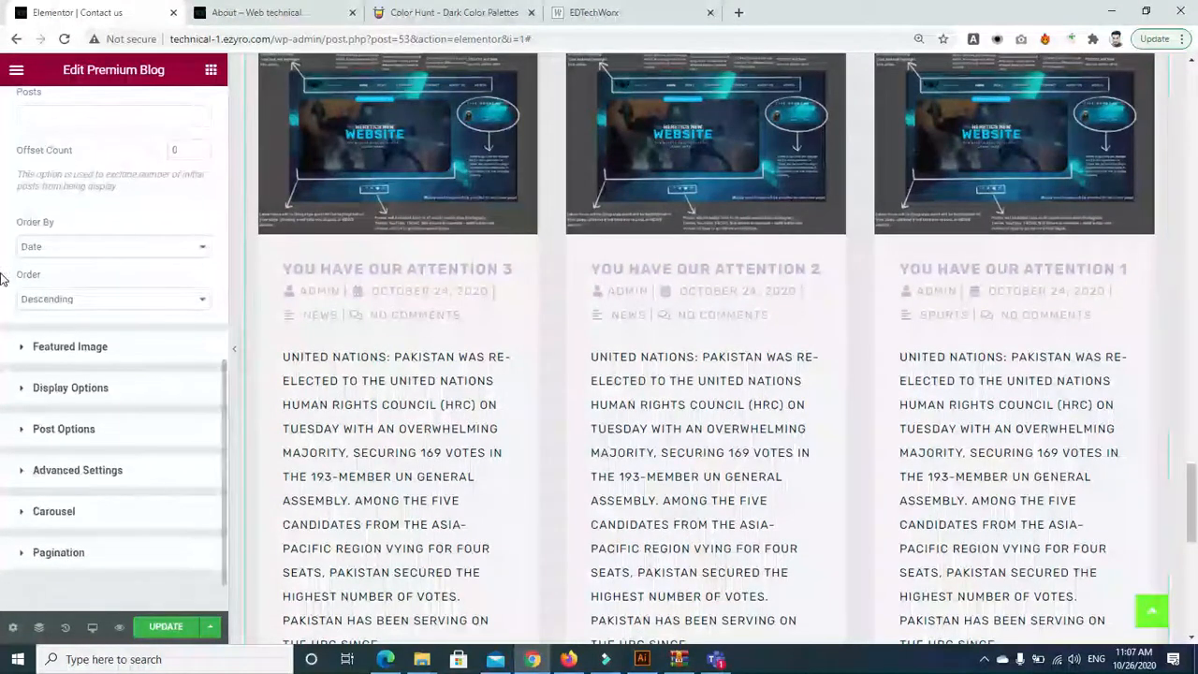
left_click(19, 388)
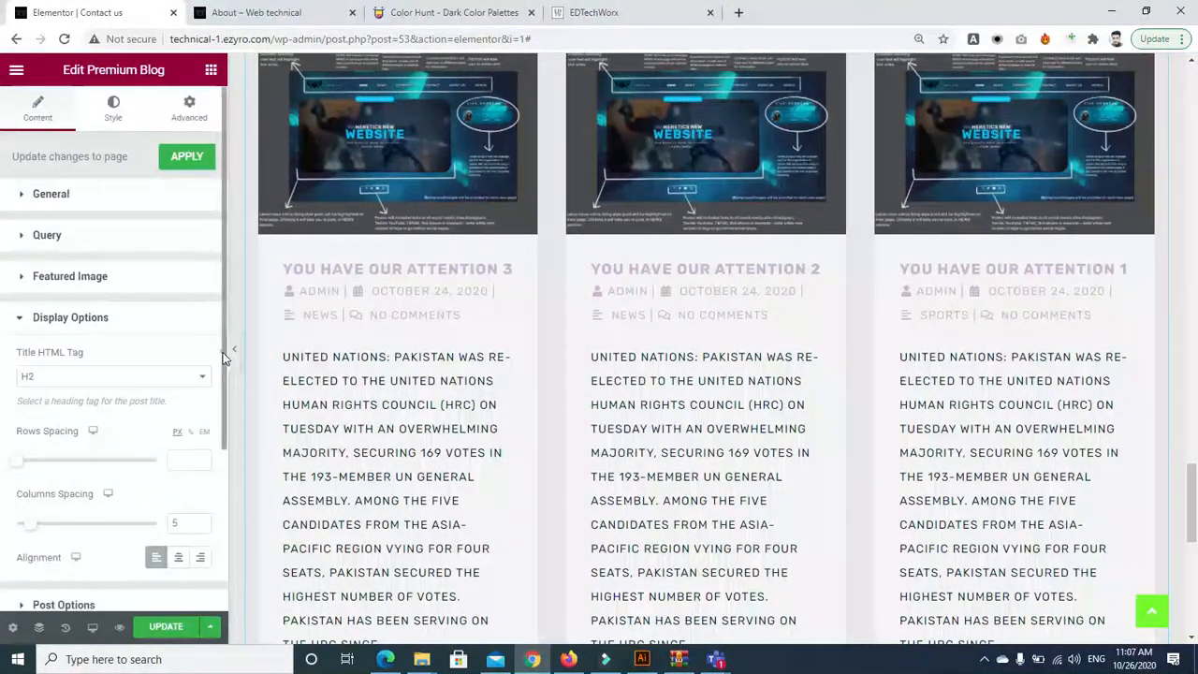
scroll(223, 357, "down", 3)
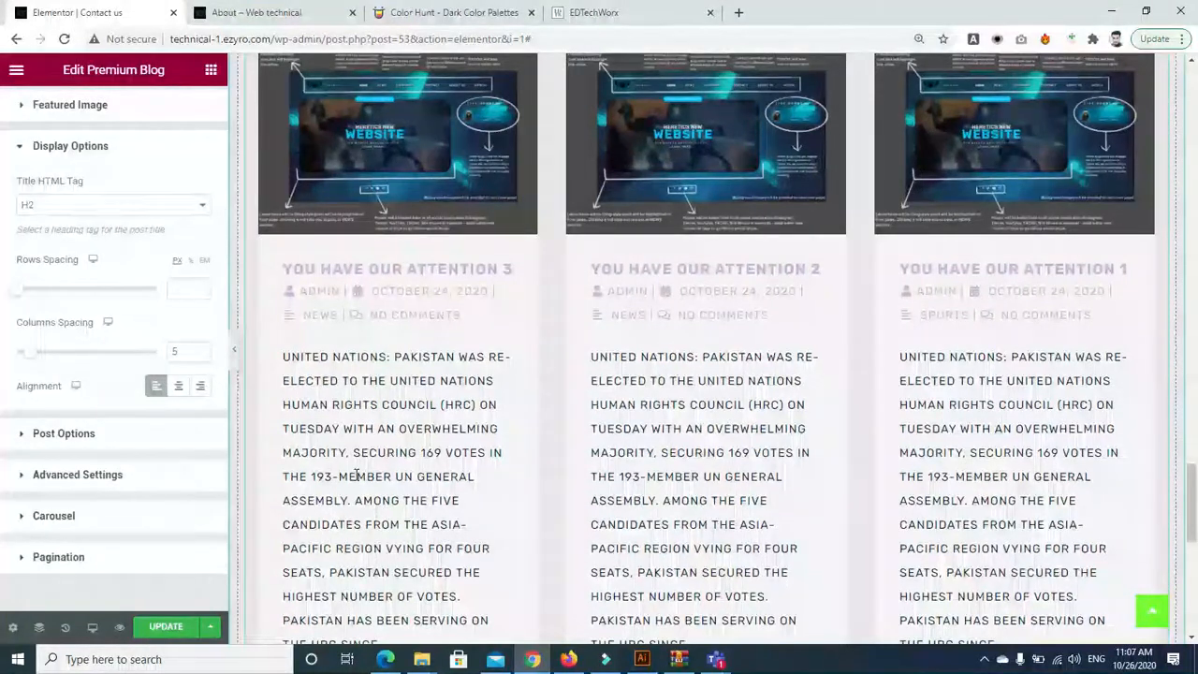
left_click(19, 519)
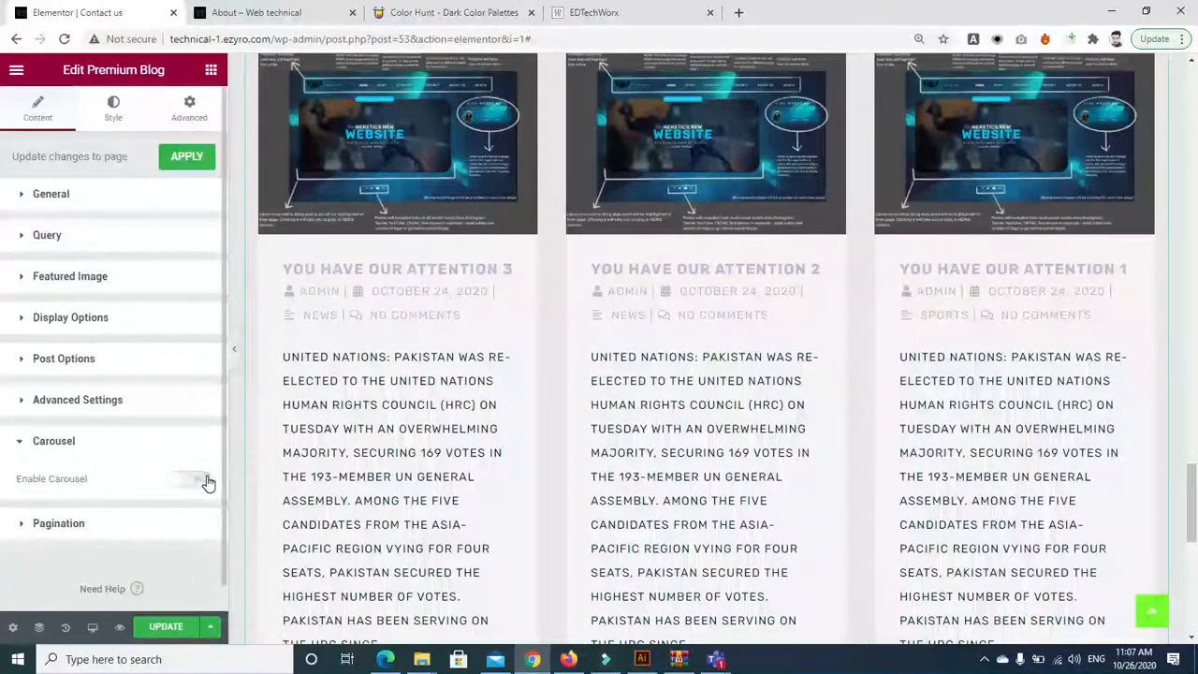
left_click(197, 479)
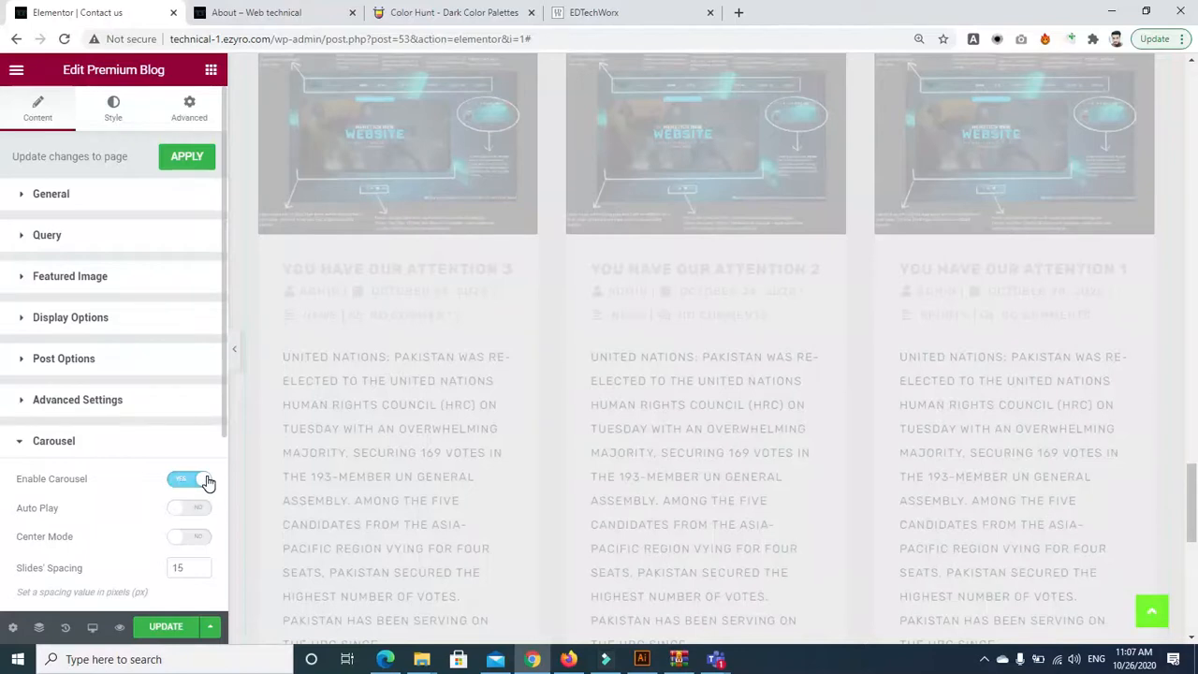
left_click(20, 195)
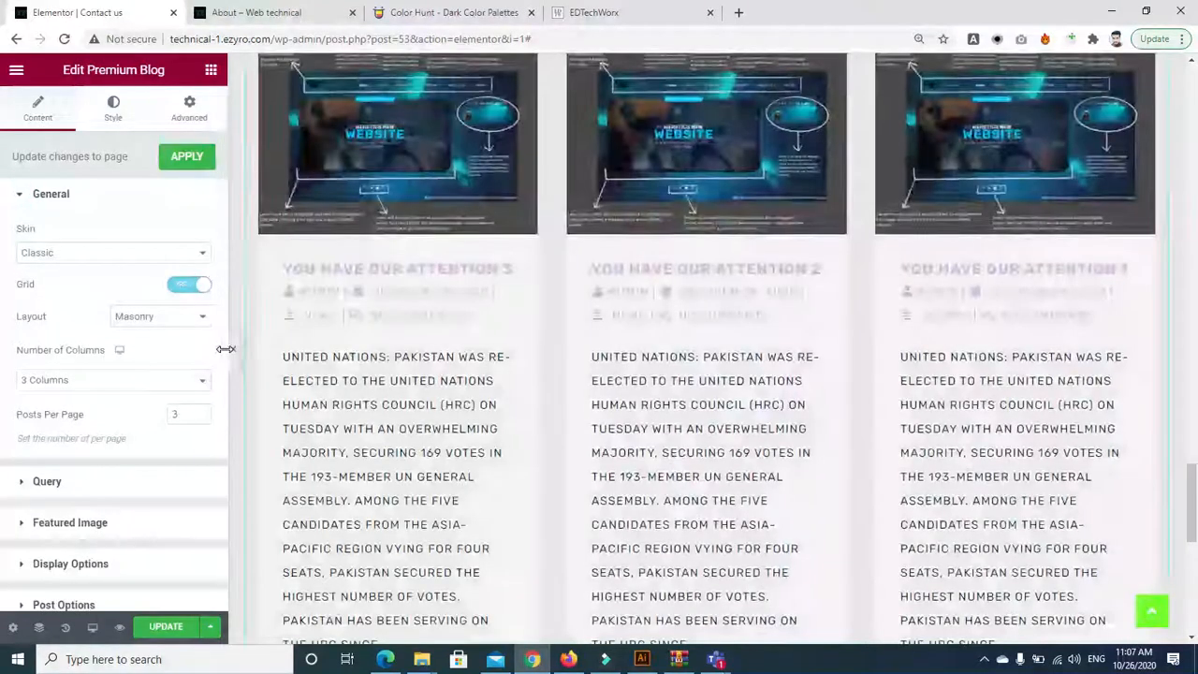
scroll(222, 354, "down", 1)
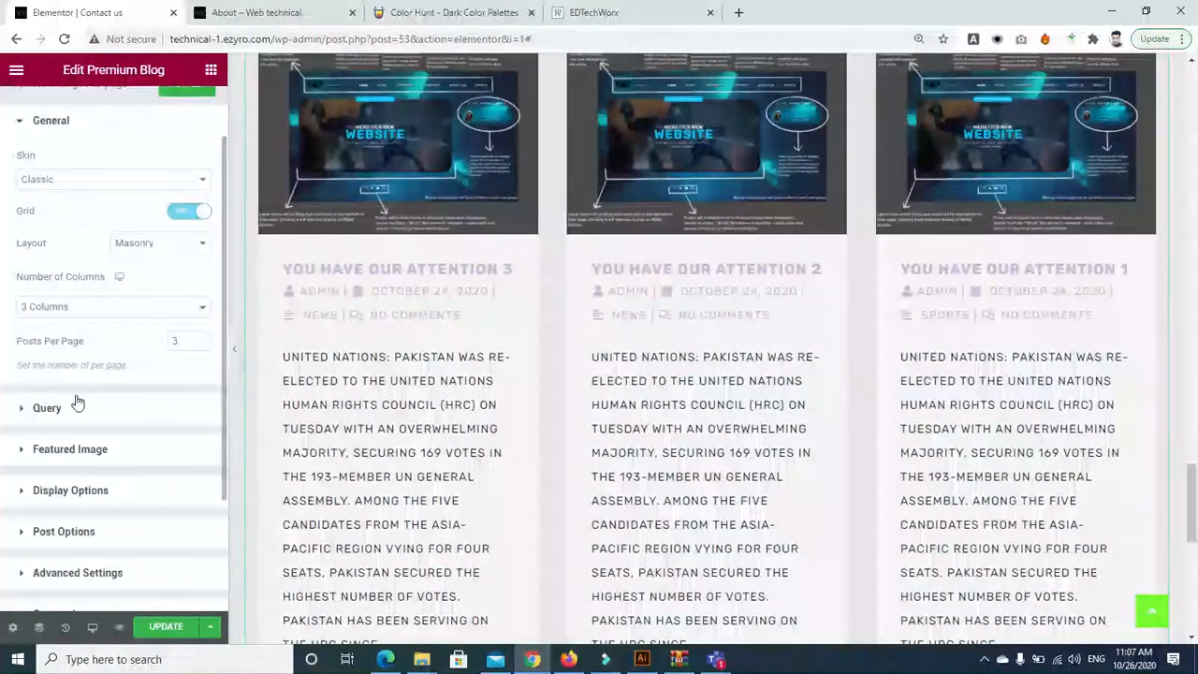
Check the category, tag and author filters, then search the widget list for 'post'
left_click(23, 413)
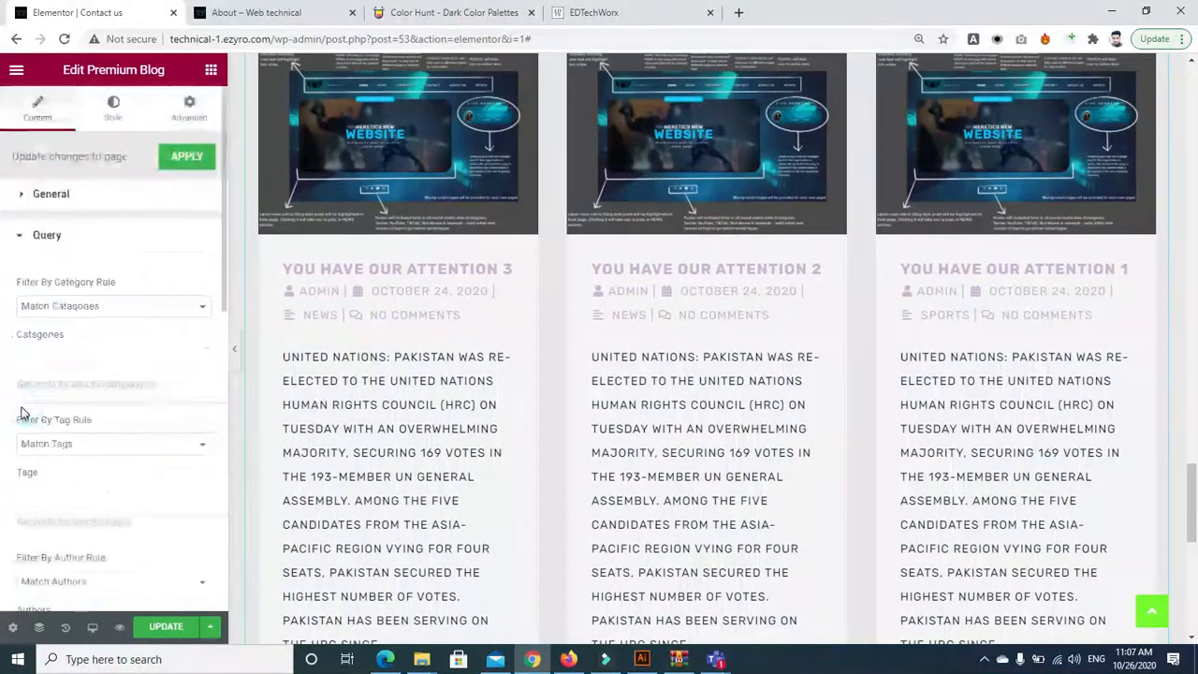
left_click_drag(222, 281, 221, 520)
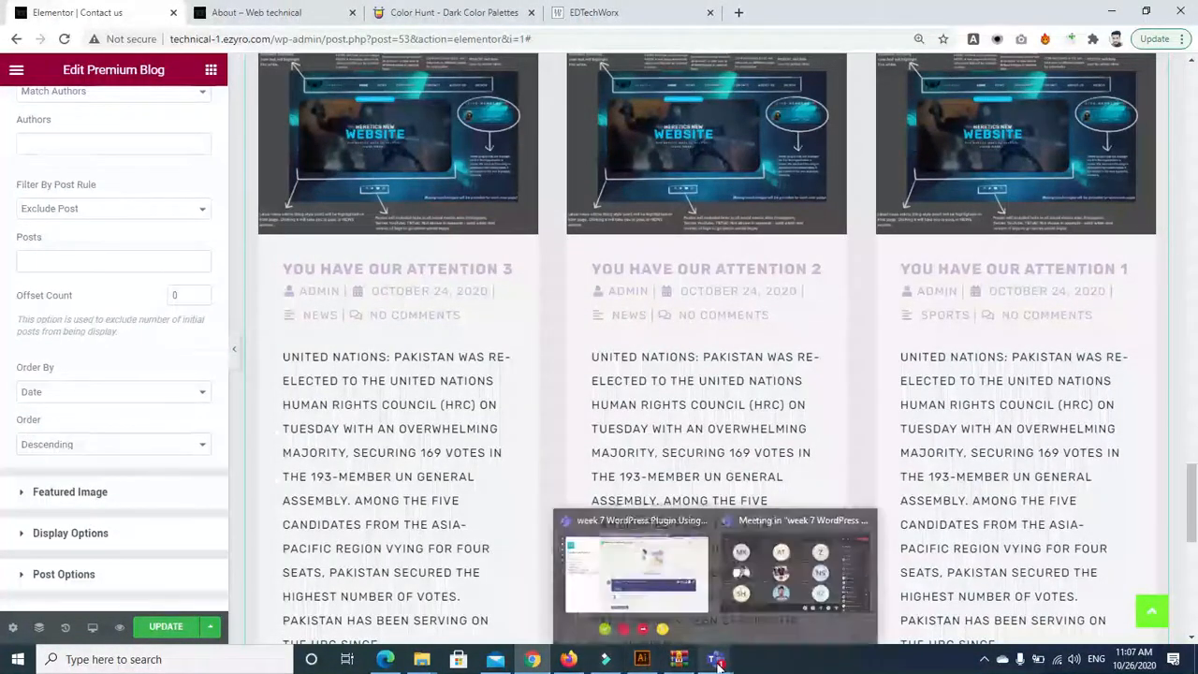
mouse_move(1195, 520)
left_mouse_down()
mouse_move(1194, 485)
mouse_move(1195, 546)
mouse_move(1194, 528)
left_mouse_up()
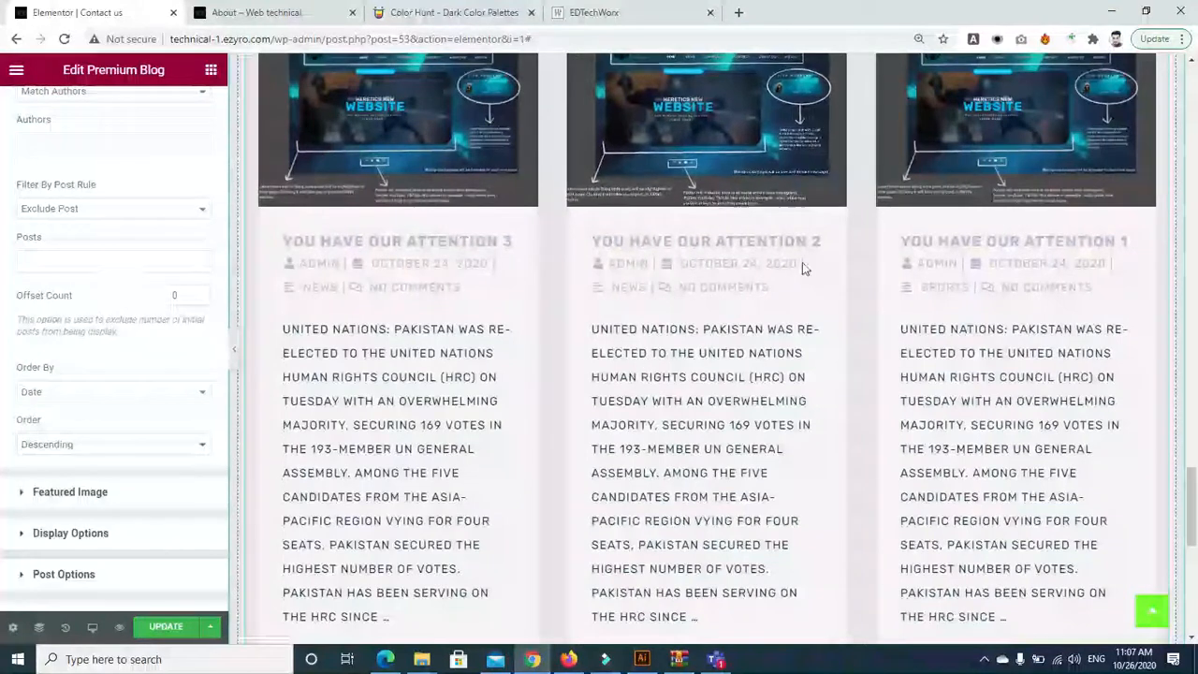
left_click(210, 69)
left_click(178, 126)
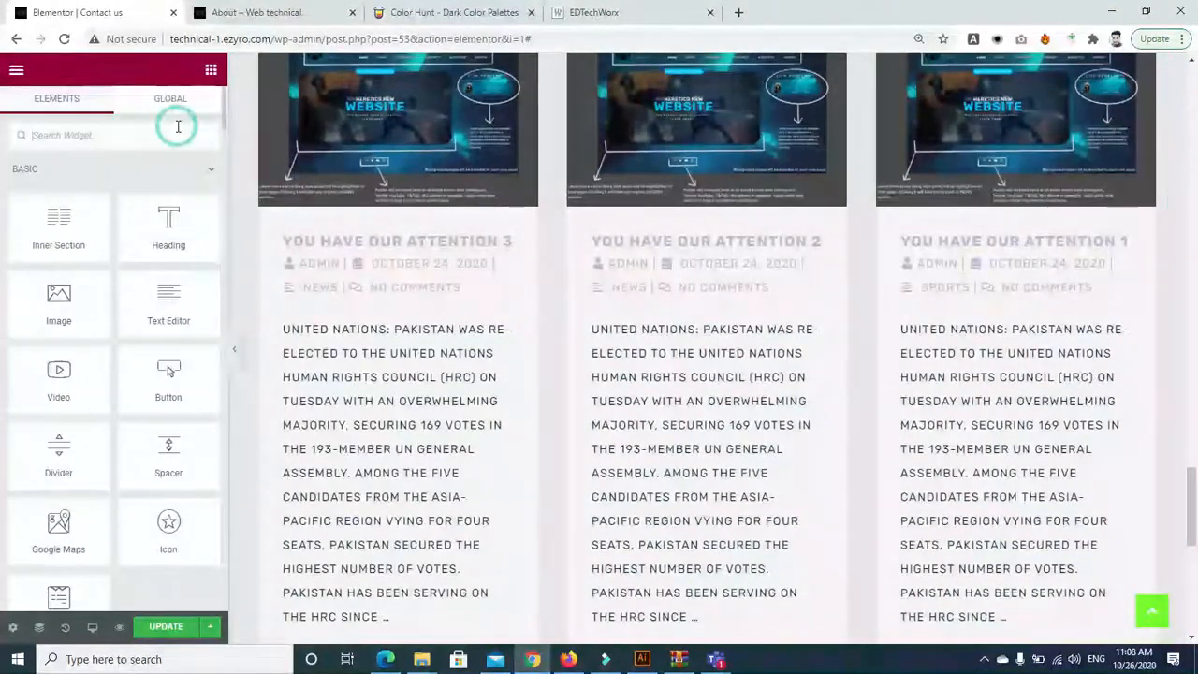
type("post")
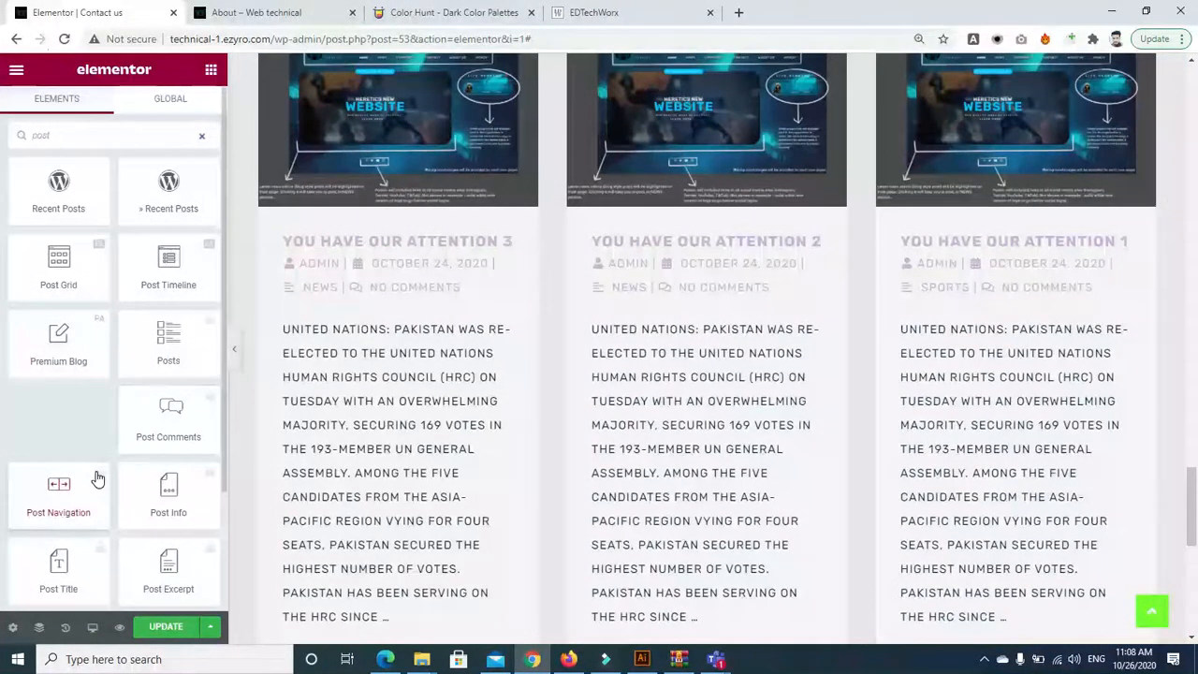
Duplicate the Contact us editor browser tab
right_click(59, 12)
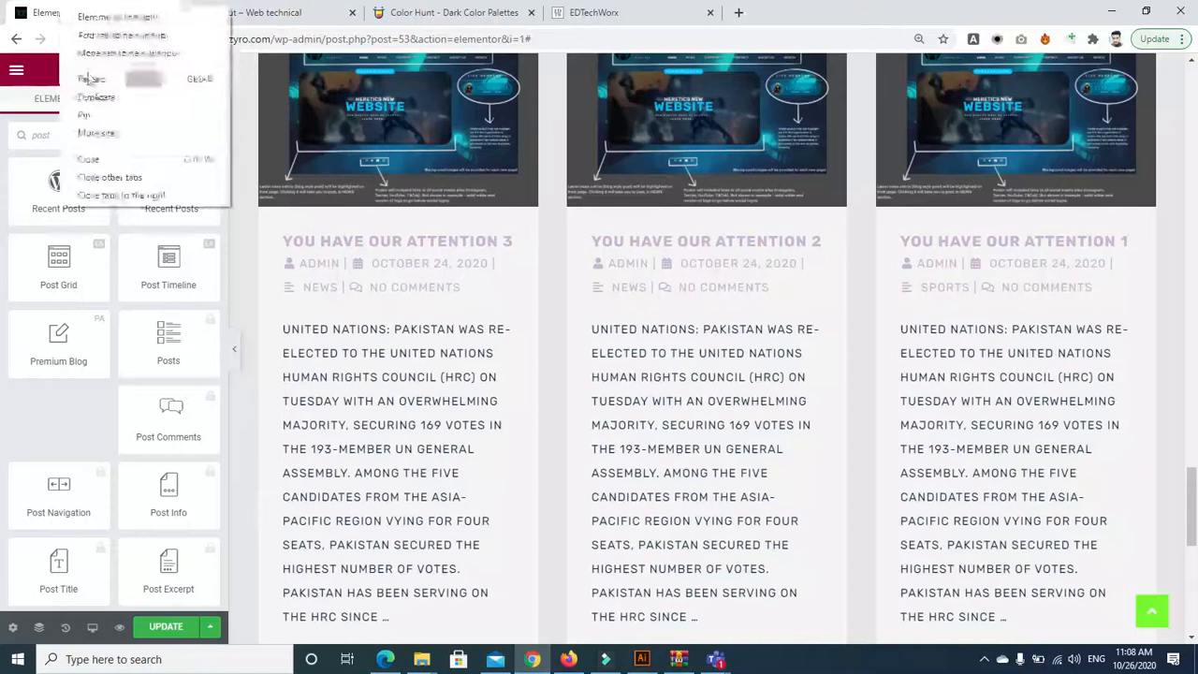
right_click(23, 14)
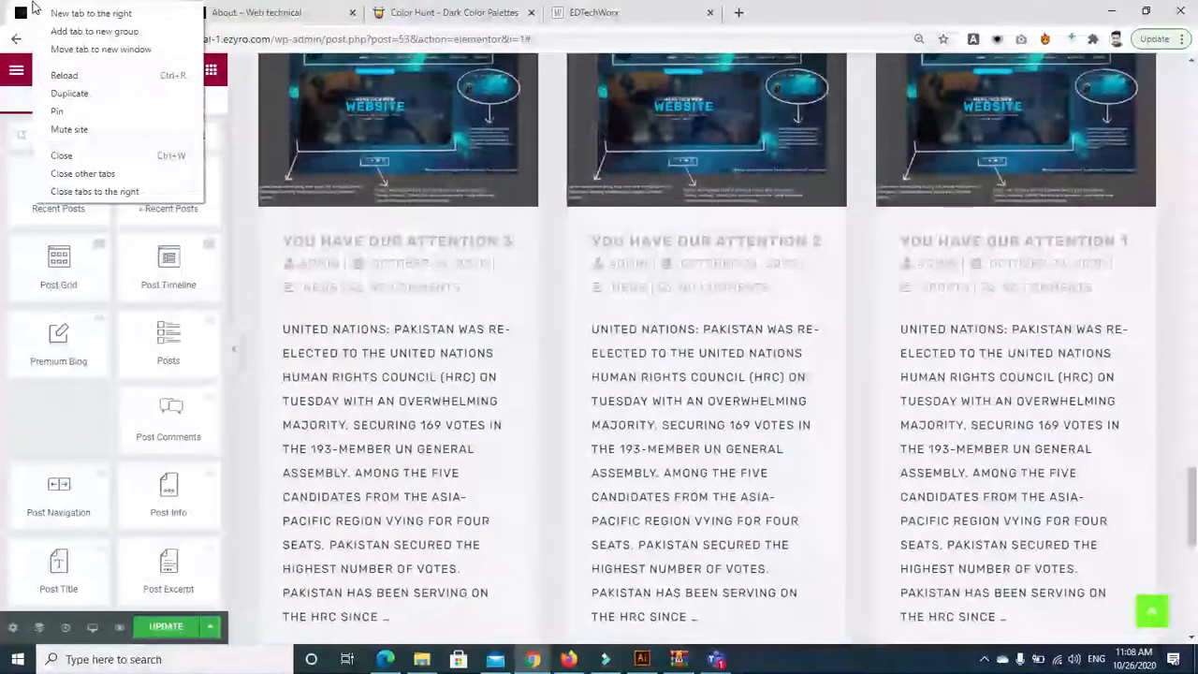
left_click(75, 102)
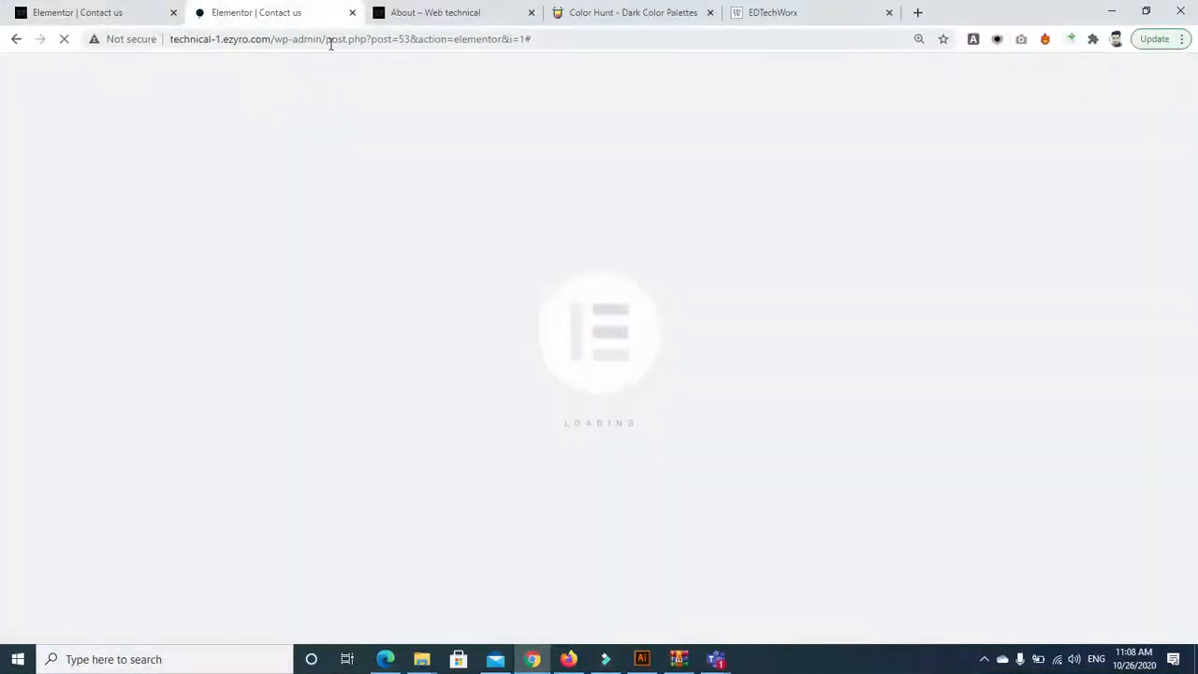
In the duplicated tab, cut the address back to /wp-admin/ and open the Posts list
left_click_drag(325, 39, 708, 73)
key("BackSpace")
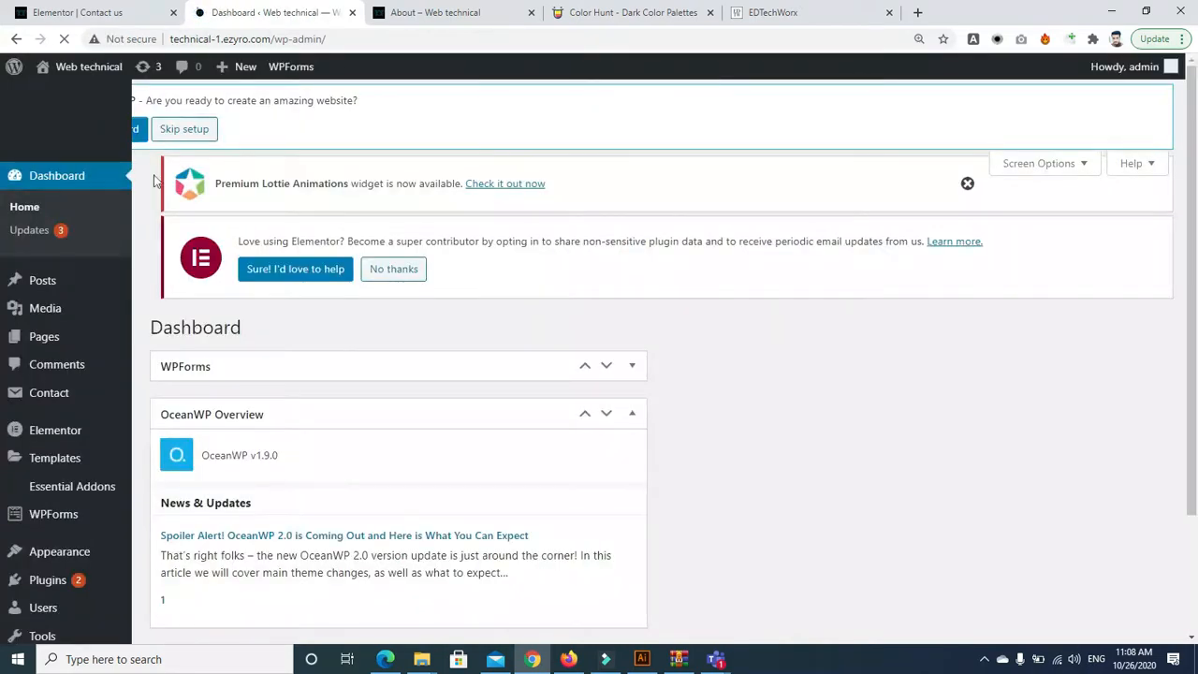
mouse_move(50, 293)
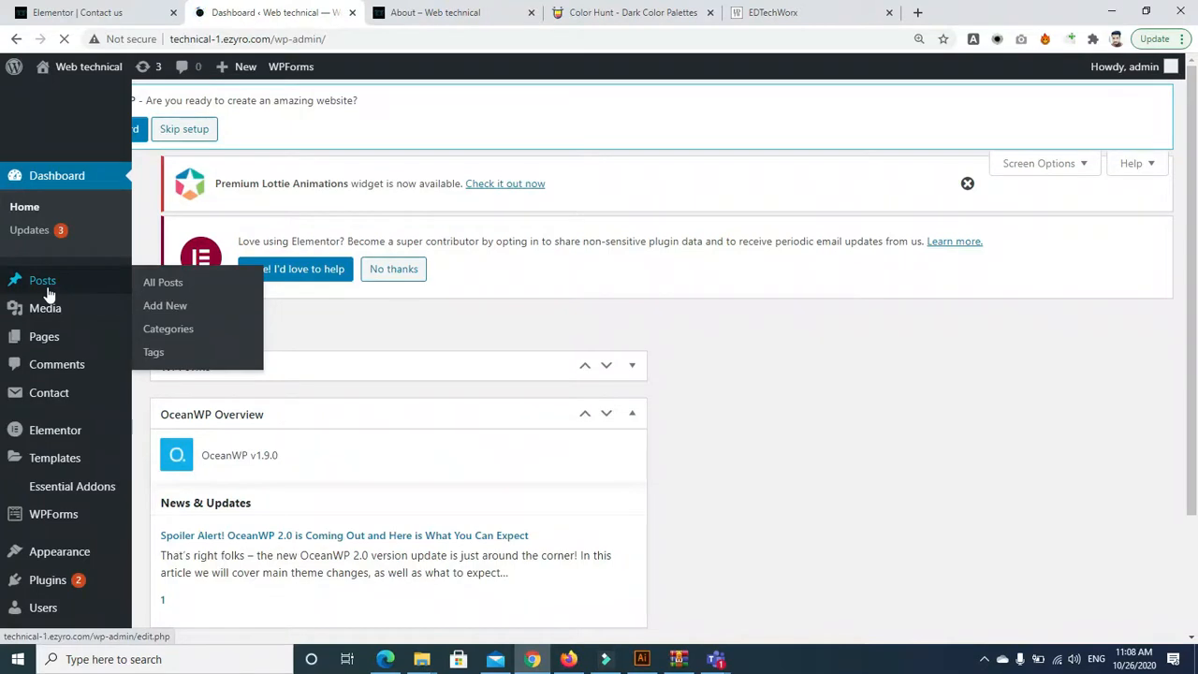
left_click(43, 285)
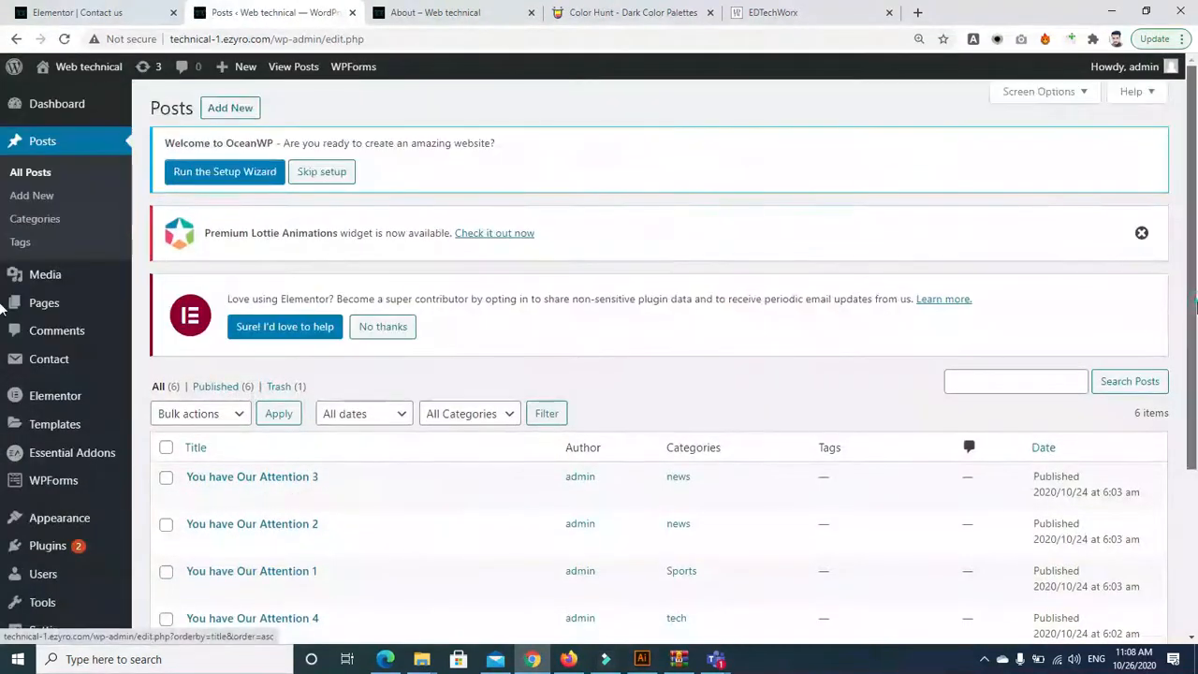
scroll(3, 394, "down", 2)
scroll(1169, 300, "up", 2)
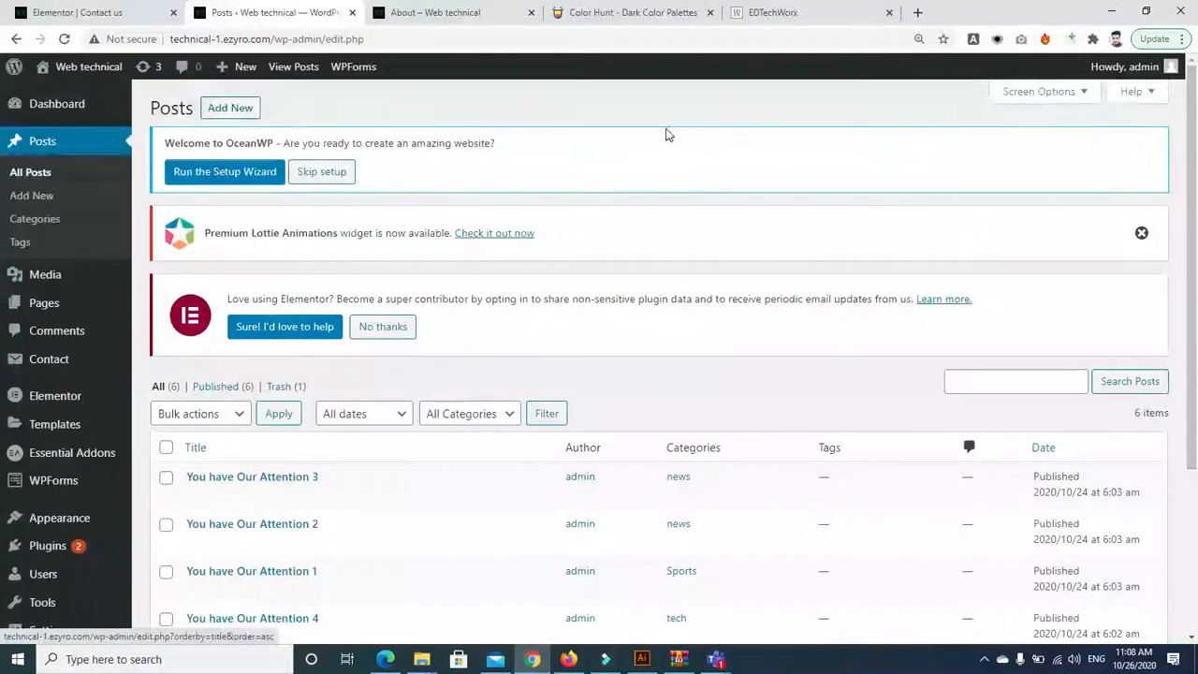
left_click(231, 109)
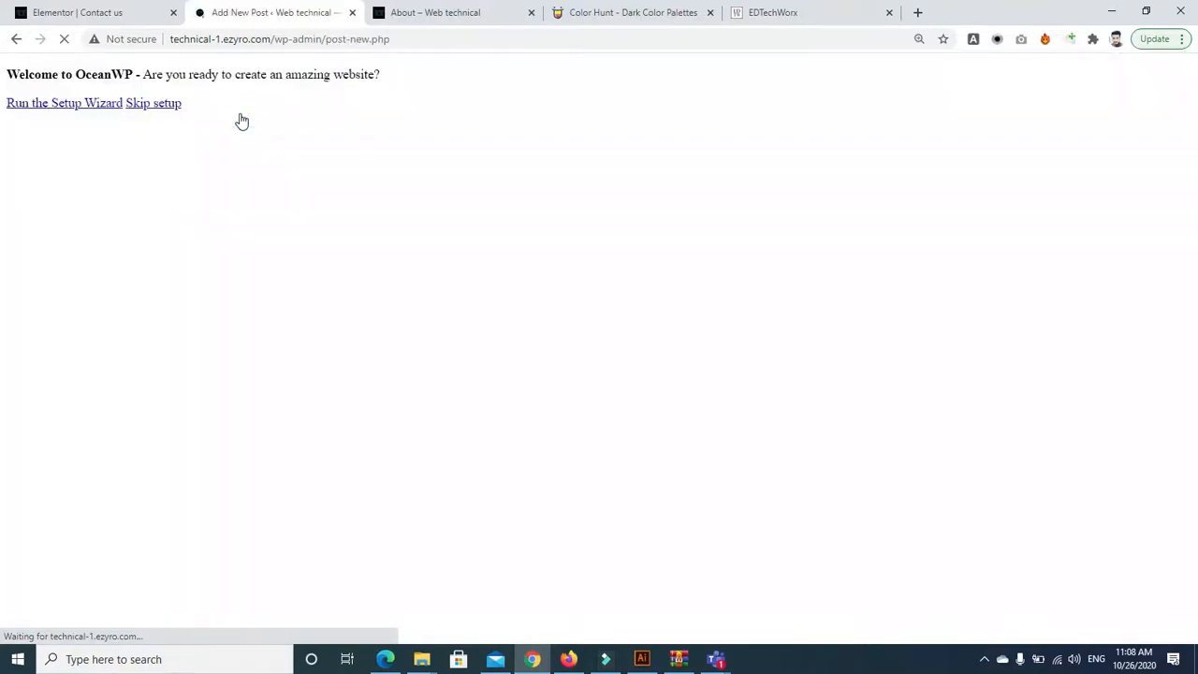
left_click(13, 40)
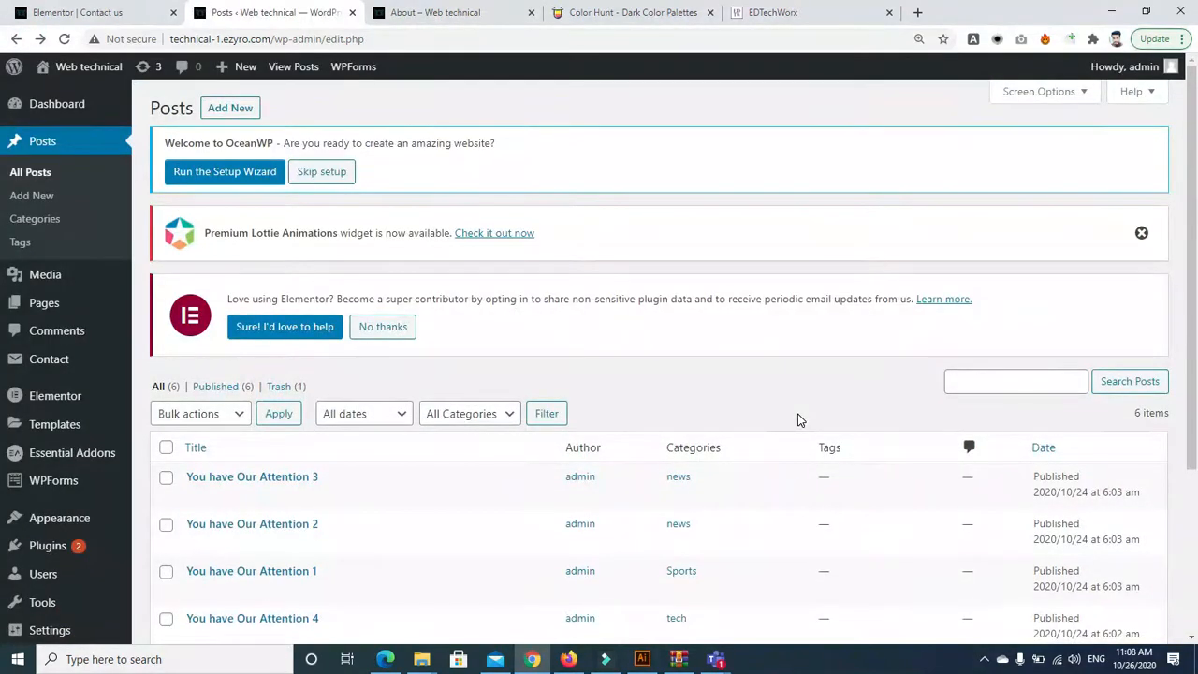
scroll(1077, 334, "down", 2)
scroll(564, 241, "up", 2)
left_click(35, 219)
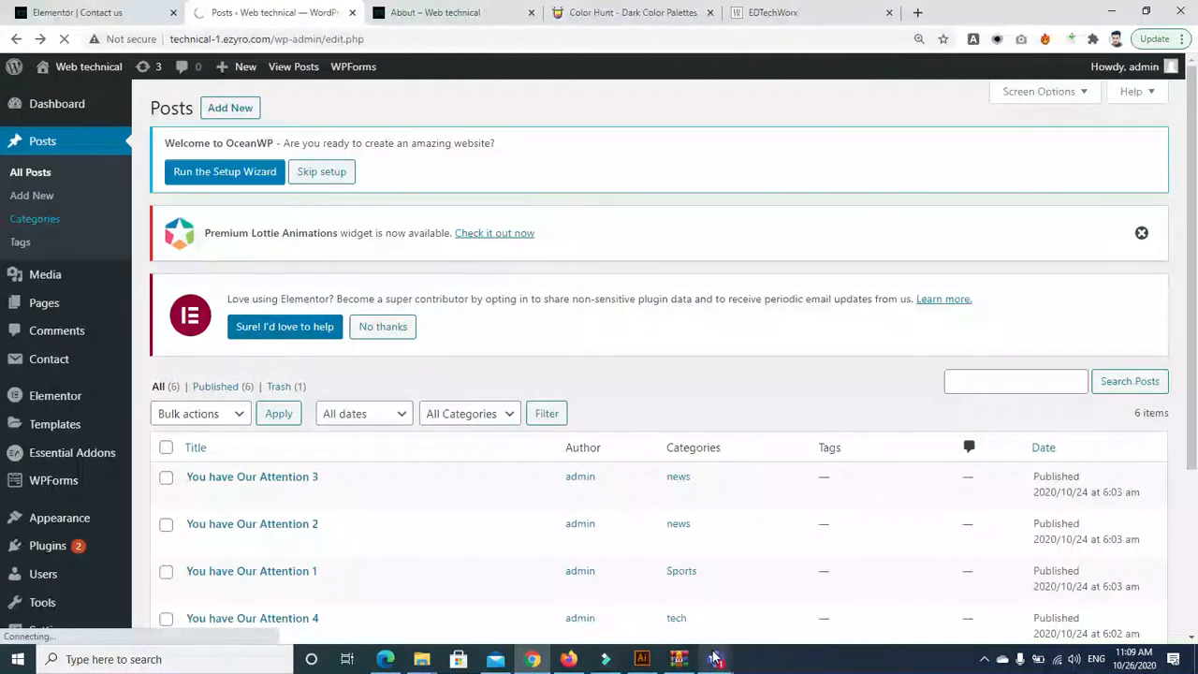
Glance at the Teams meeting, then retry loading the unreachable WordPress page
mouse_move(716, 659)
left_click(748, 597)
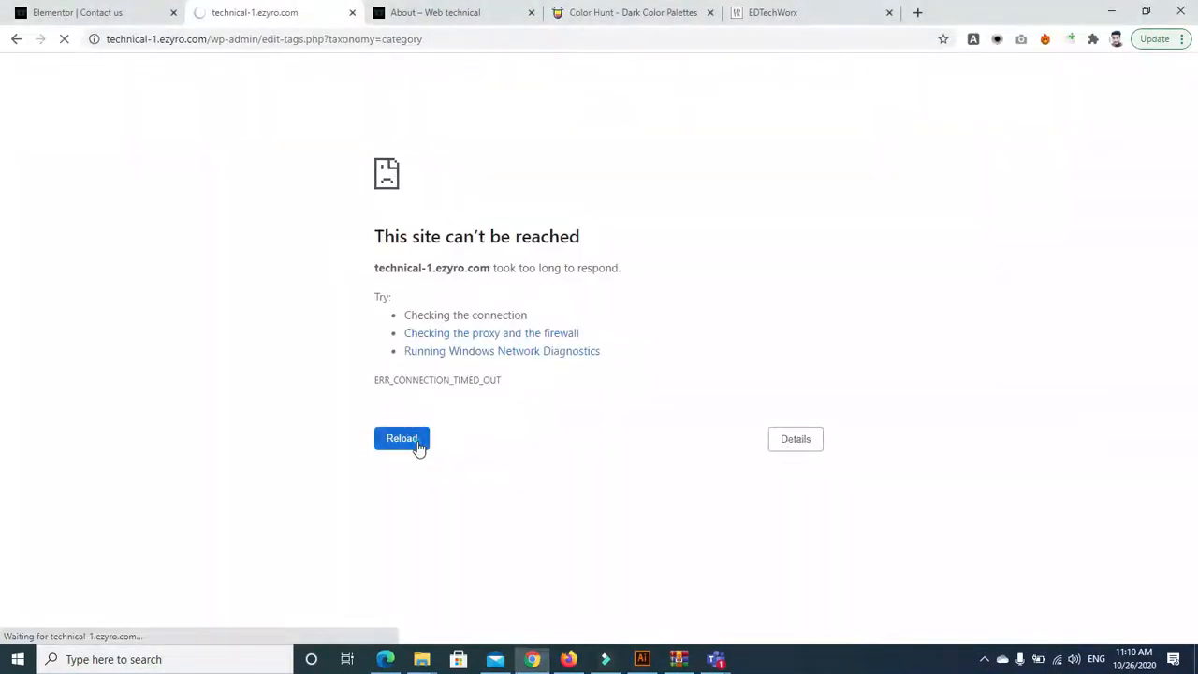
left_click(417, 445)
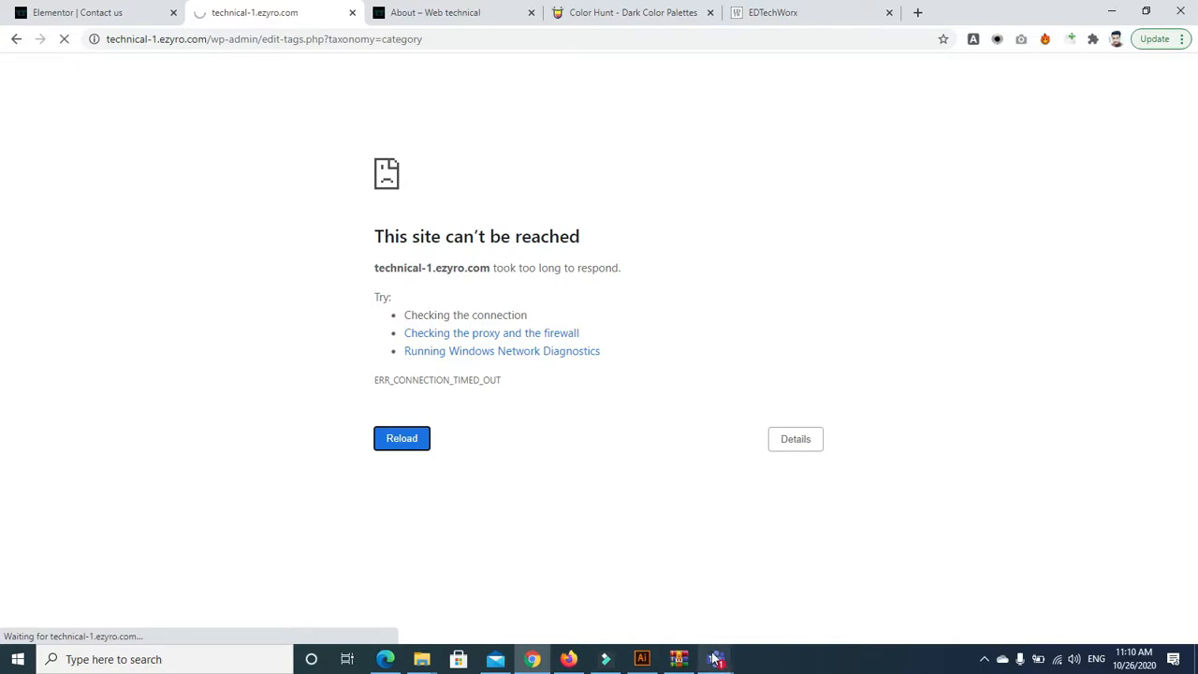
mouse_move(716, 659)
mouse_move(763, 582)
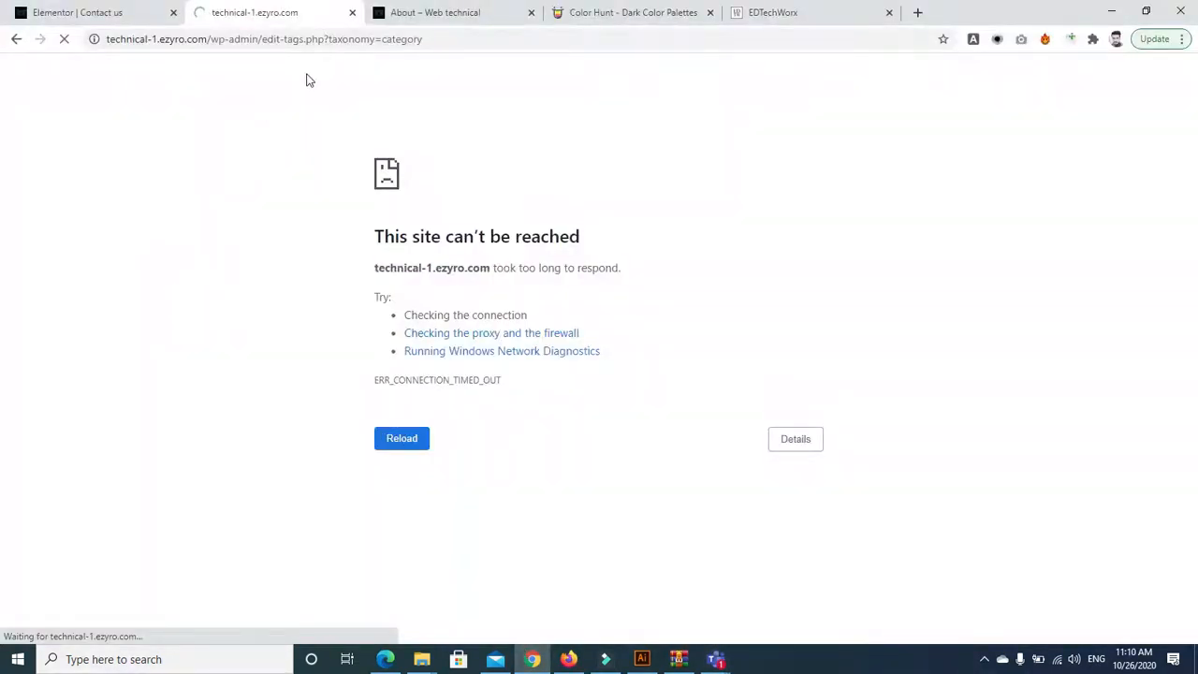
Reload the wp-admin address and reach the Categories page's empty new-category Name field
left_click_drag(263, 38, 513, 55)
key("BackSpace")
key("Return")
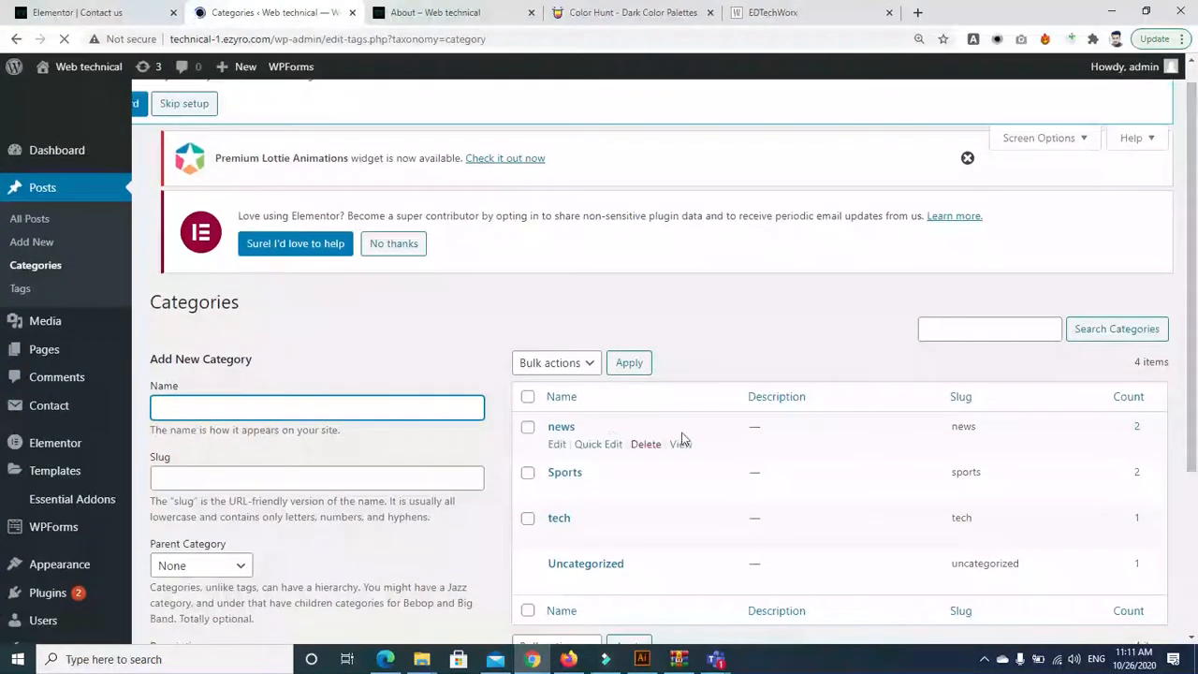
left_click(394, 404)
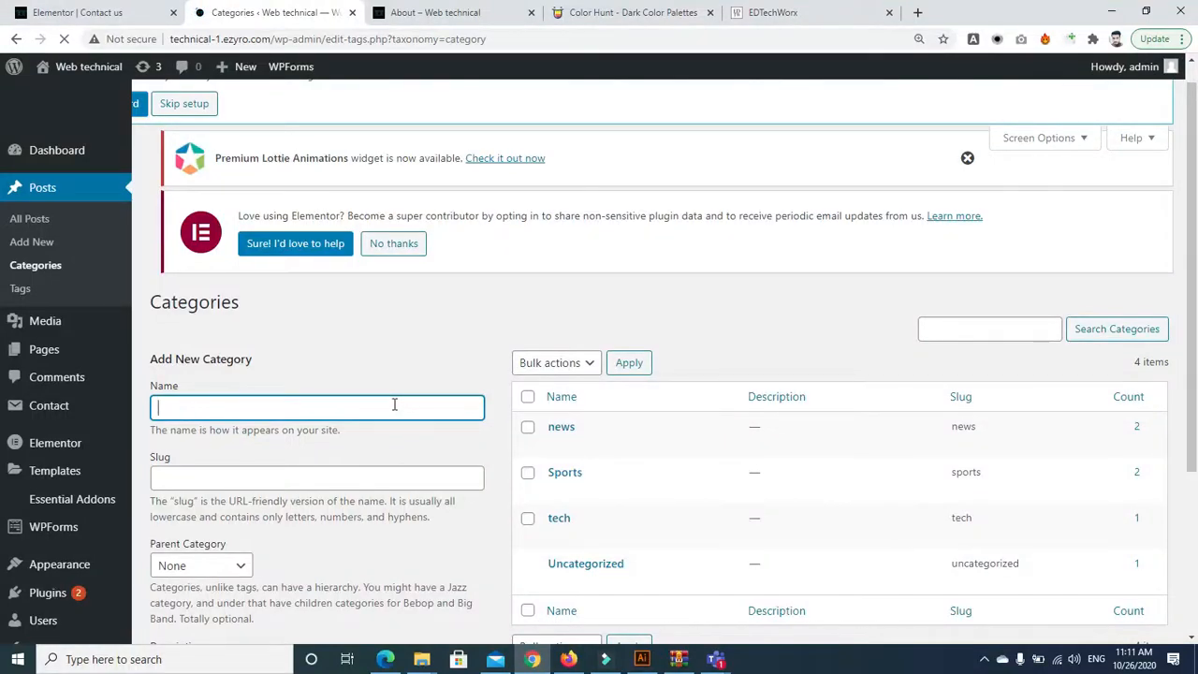
left_click_drag(1192, 341, 1196, 384)
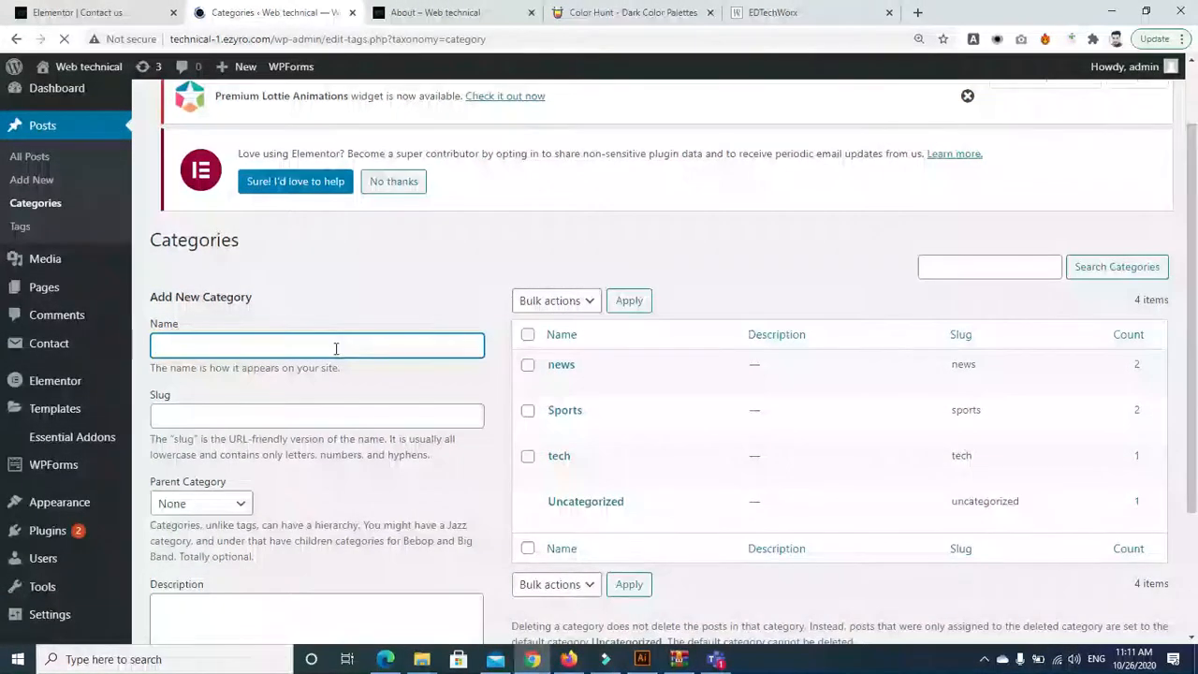
mouse_move(716, 658)
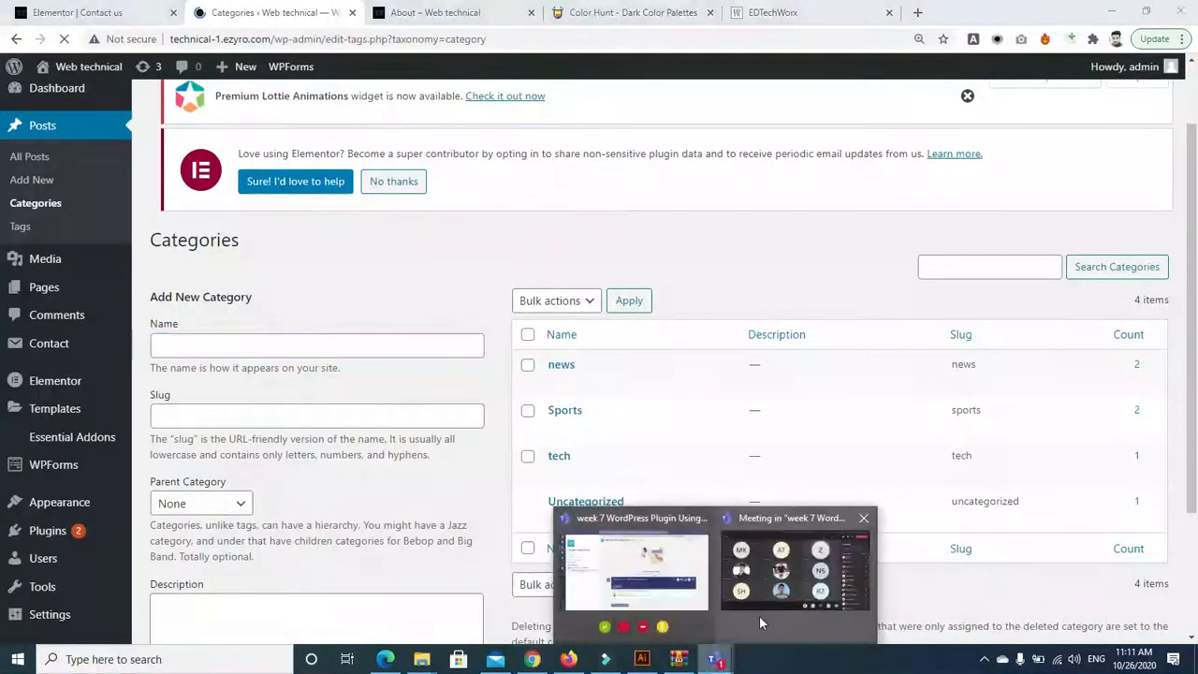
left_click(759, 615)
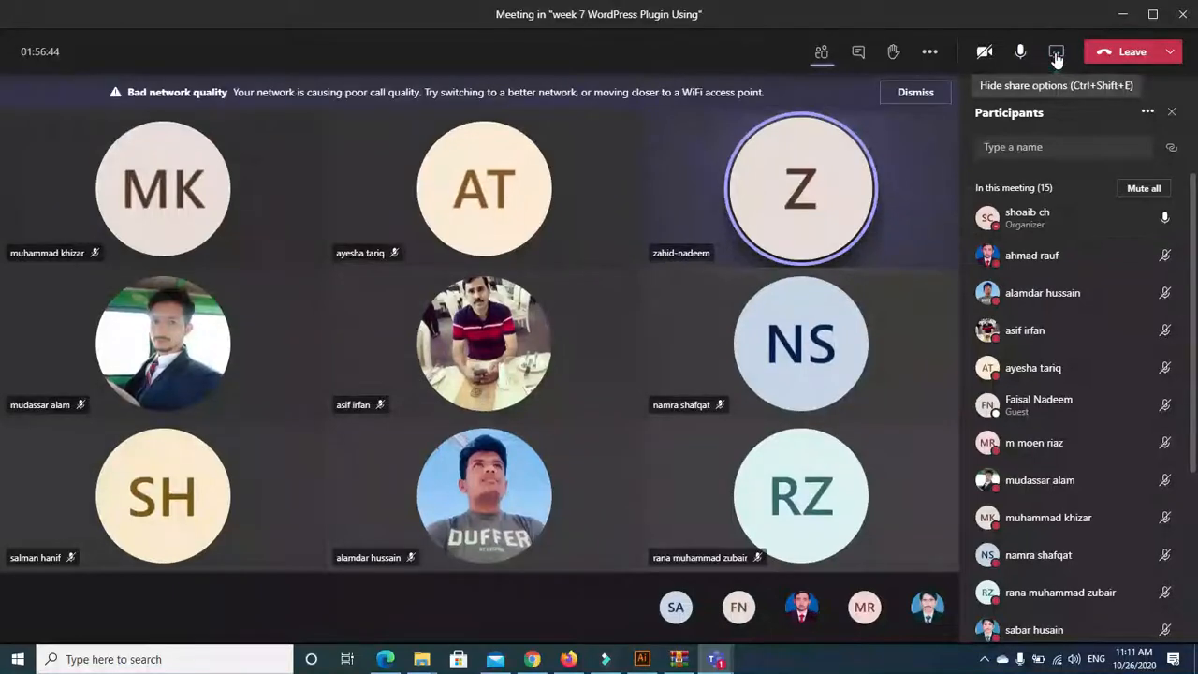
Share Desktop Screen #1 with the Teams meeting
left_click(1056, 54)
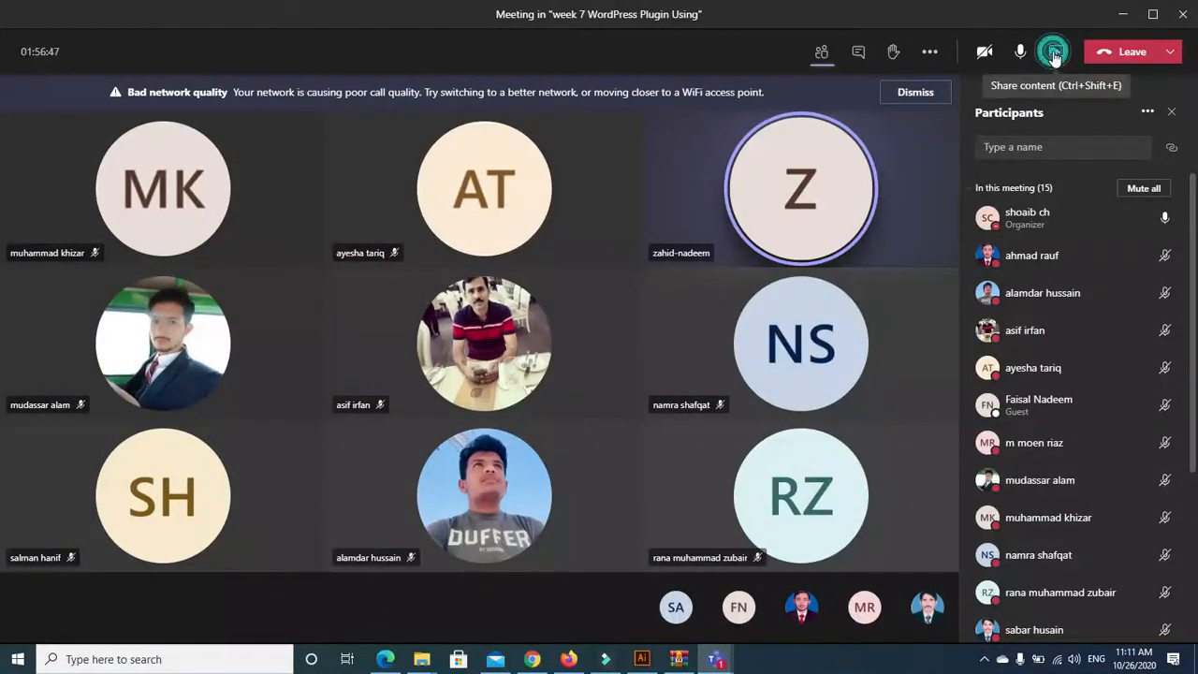
left_click(1055, 53)
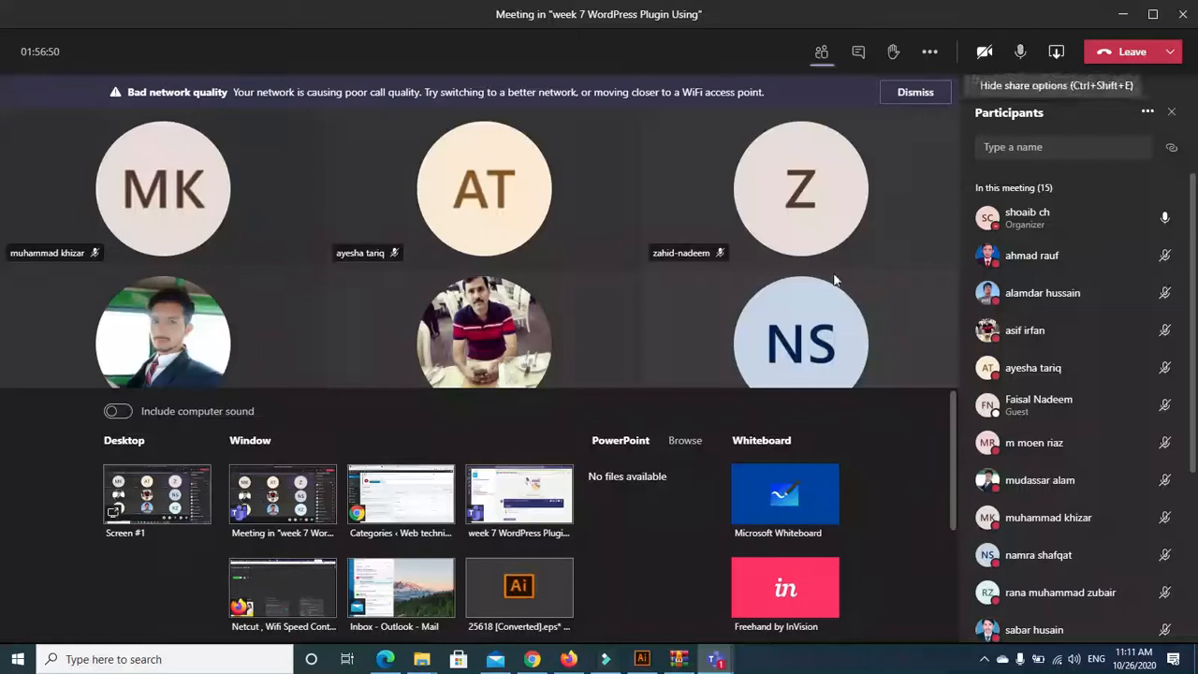
left_click(169, 477)
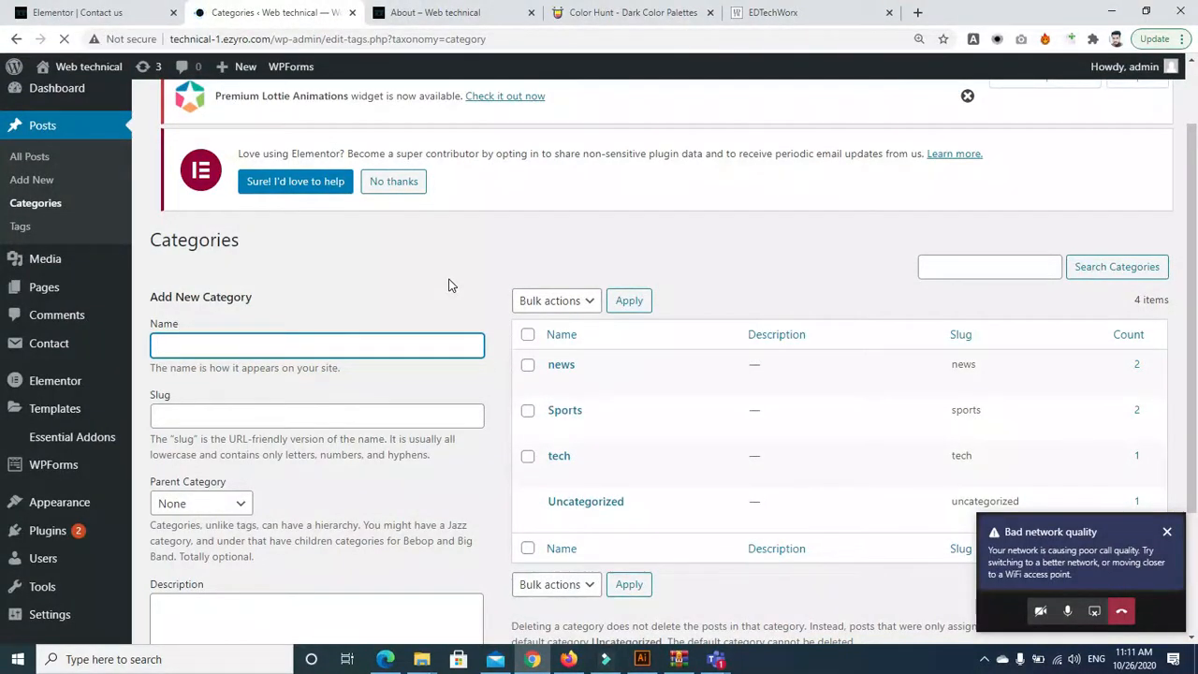
Create an android category, pasting android as its slug
left_click(368, 349)
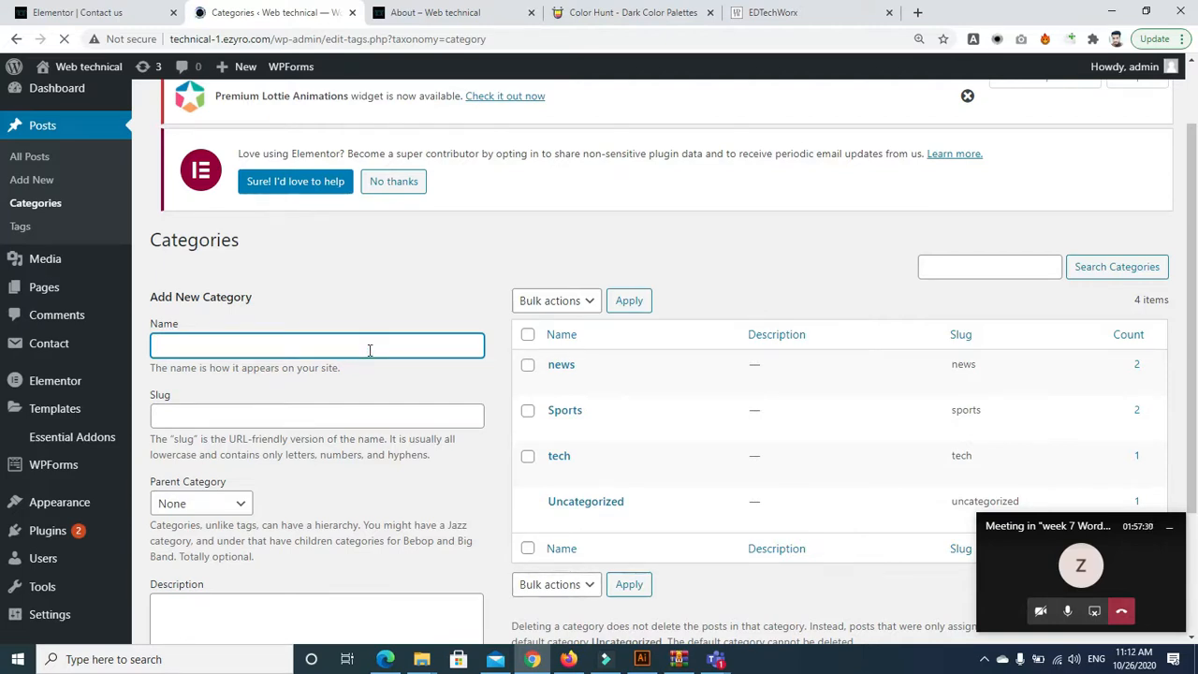
type("android")
left_click(292, 413)
left_click(238, 348)
double_click(239, 348)
key("ctrl+c")
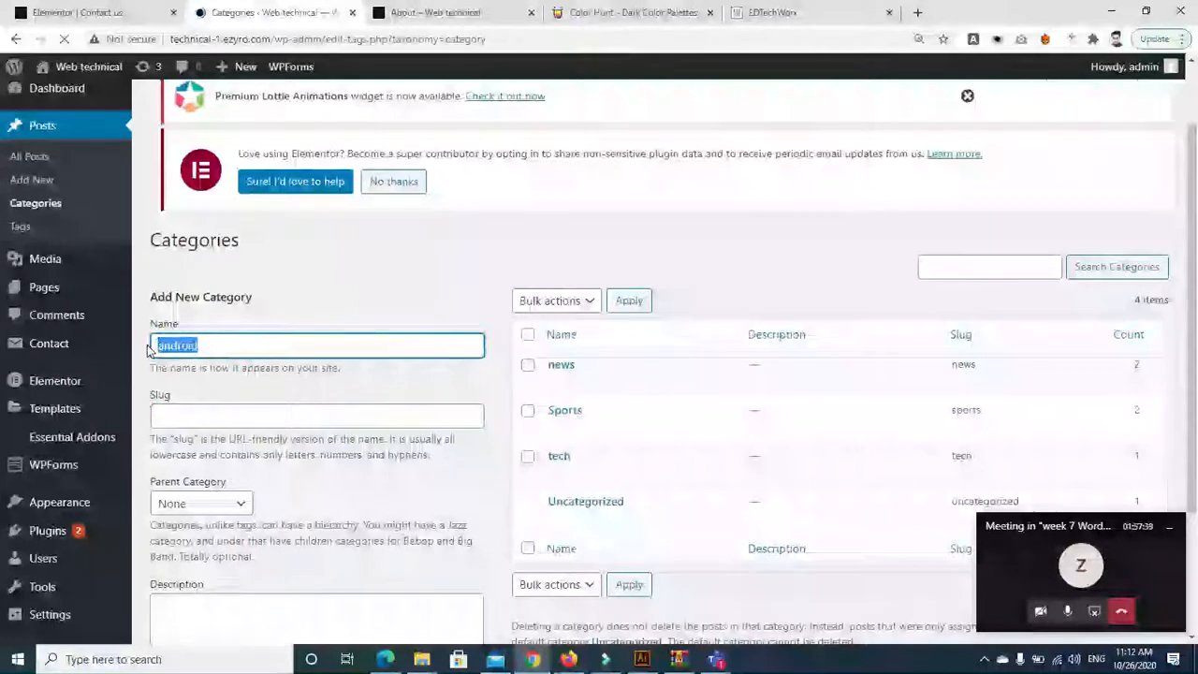
left_click(163, 410)
key("ctrl+v")
left_click_drag(1190, 265, 1197, 399)
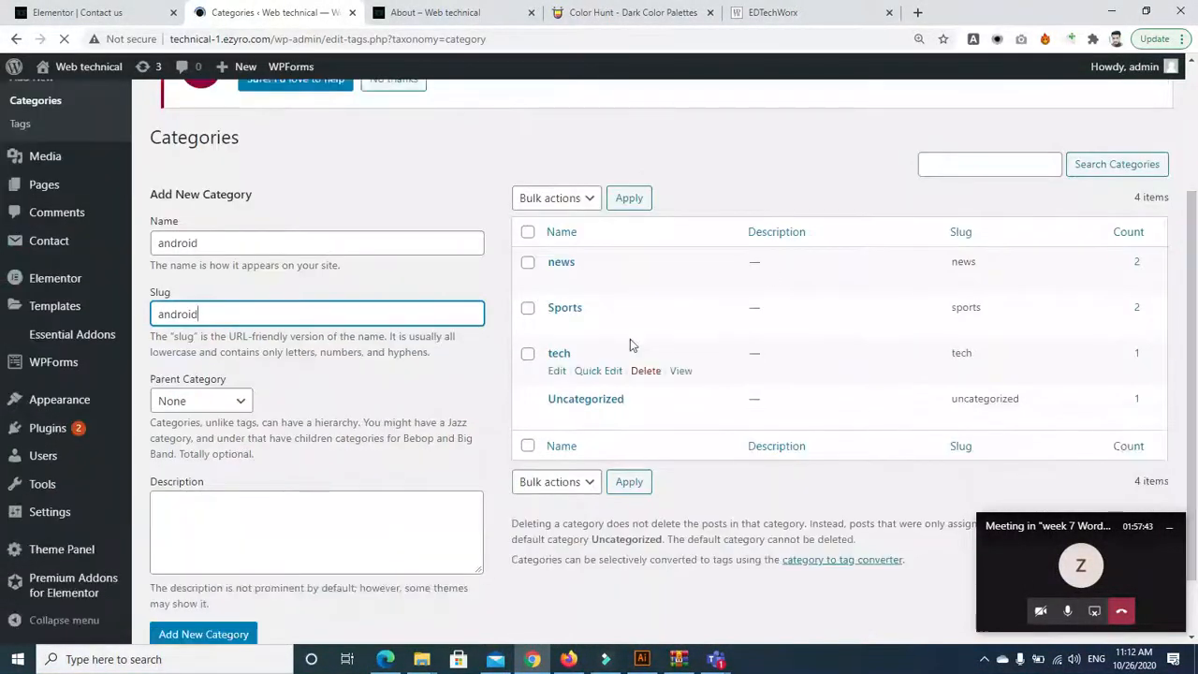
left_click(190, 640)
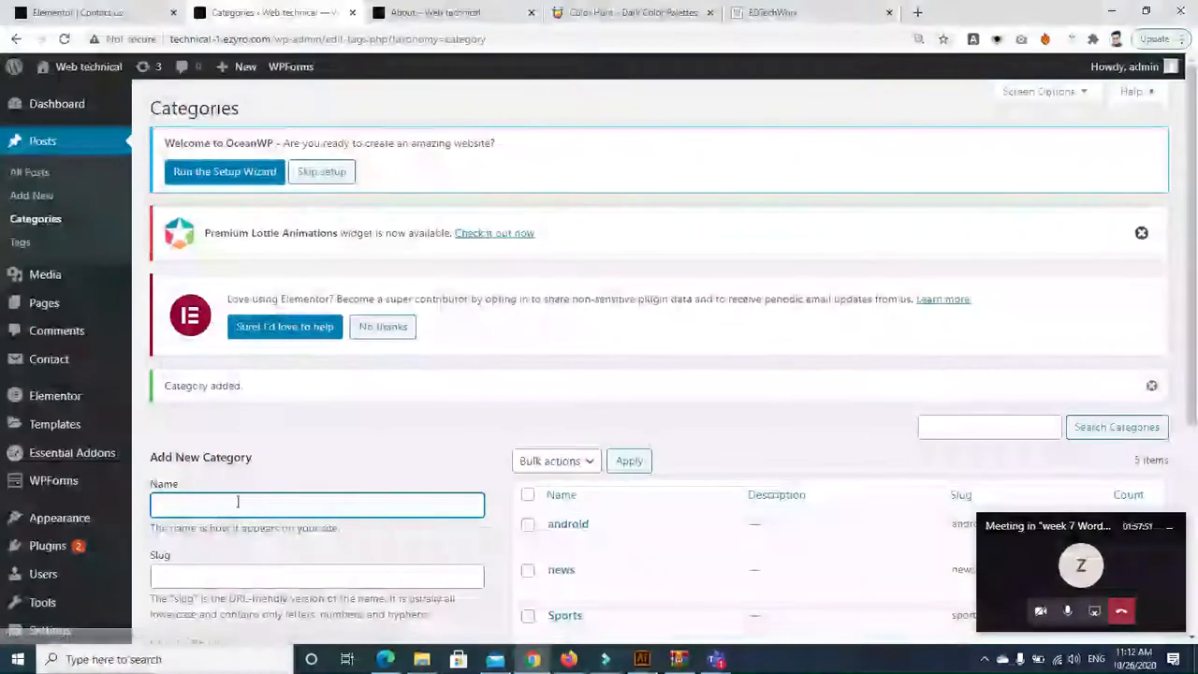
Add an IOS category with its slug
left_click(233, 504)
type("IOS")
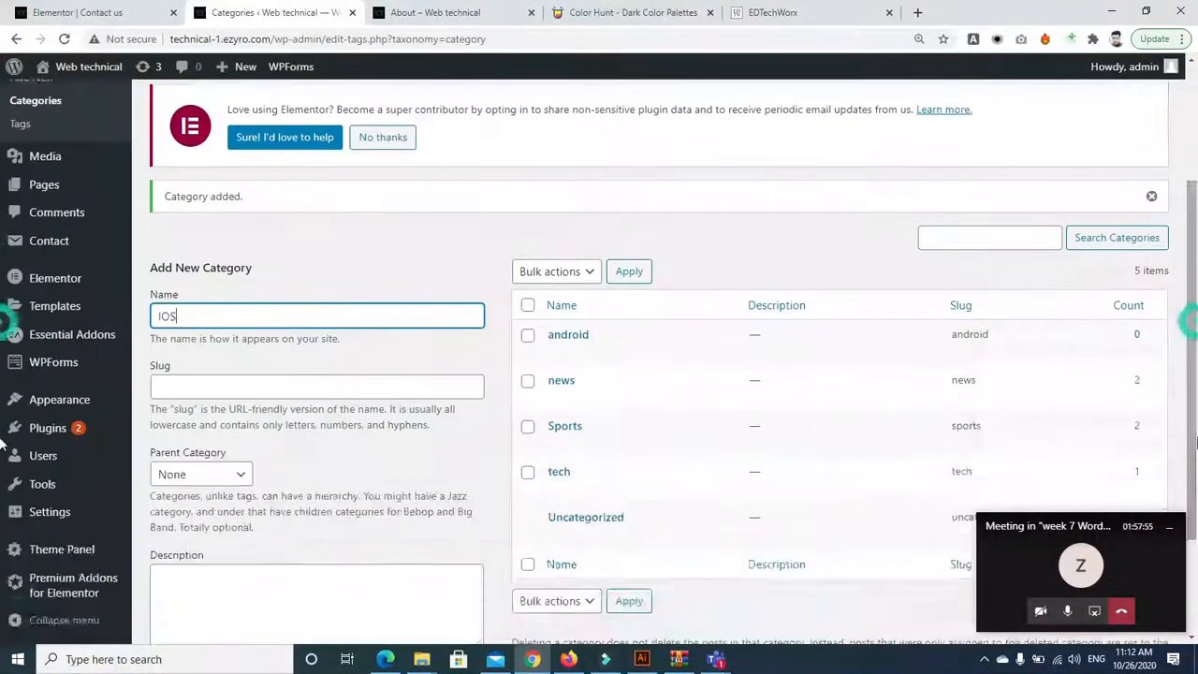
scroll(233, 504, "down", 2)
left_click(322, 385)
type("IOs")
type("S")
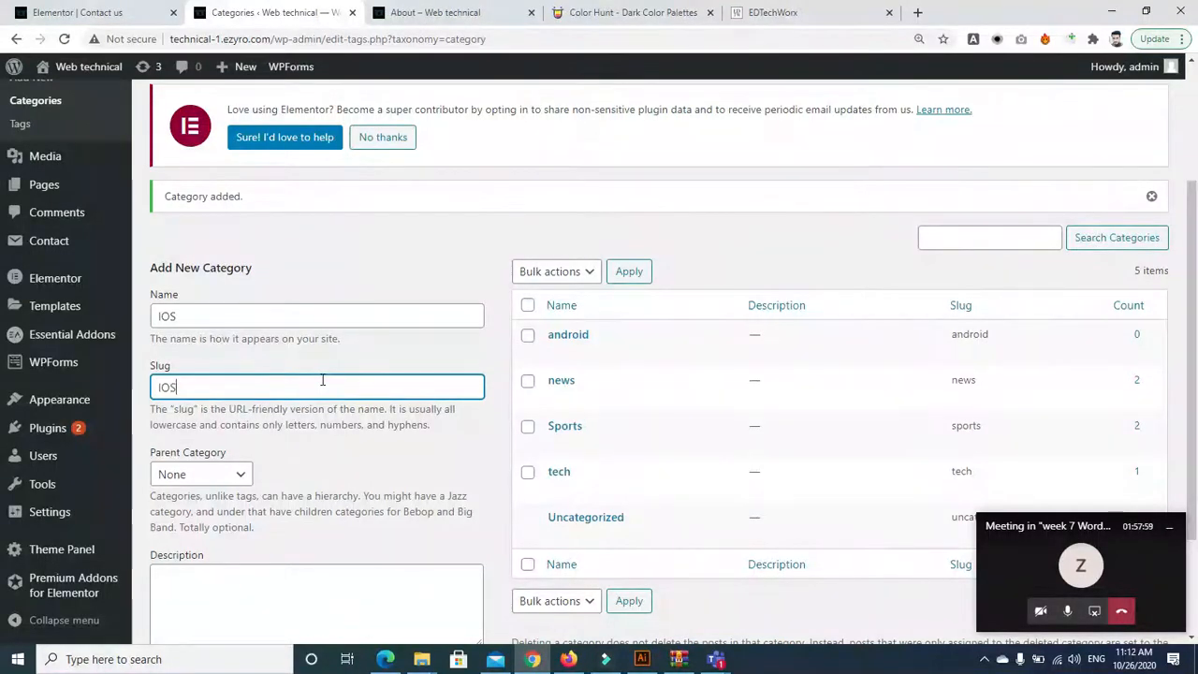
scroll(627, 611, "down", 2)
left_click(208, 559)
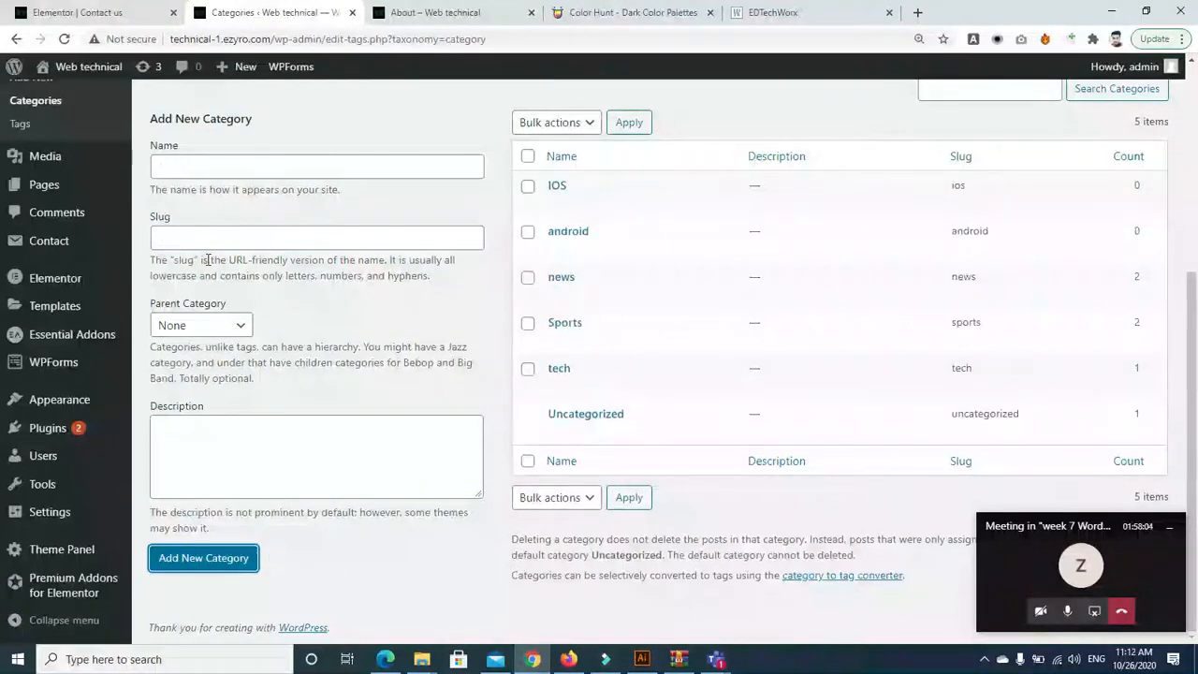
Add a PC category with PC as name and slug
left_click(203, 164)
type("PC")
left_click(197, 233)
type("P")
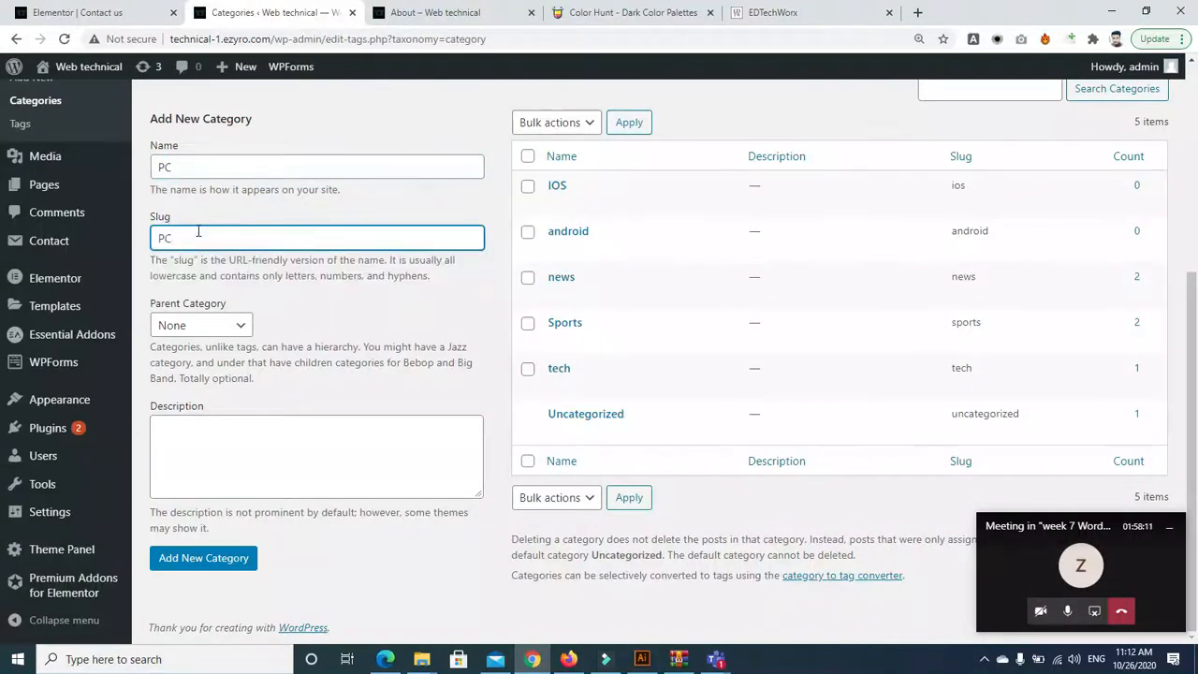
left_click(218, 560)
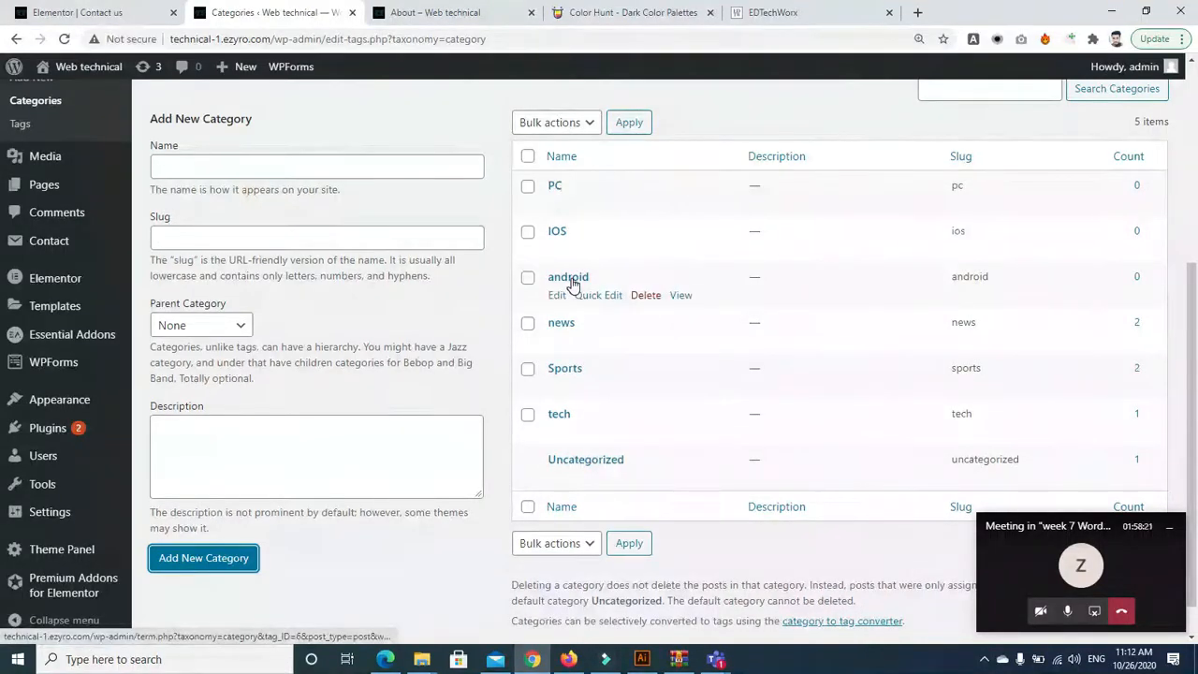
scroll(681, 122, "up", 4)
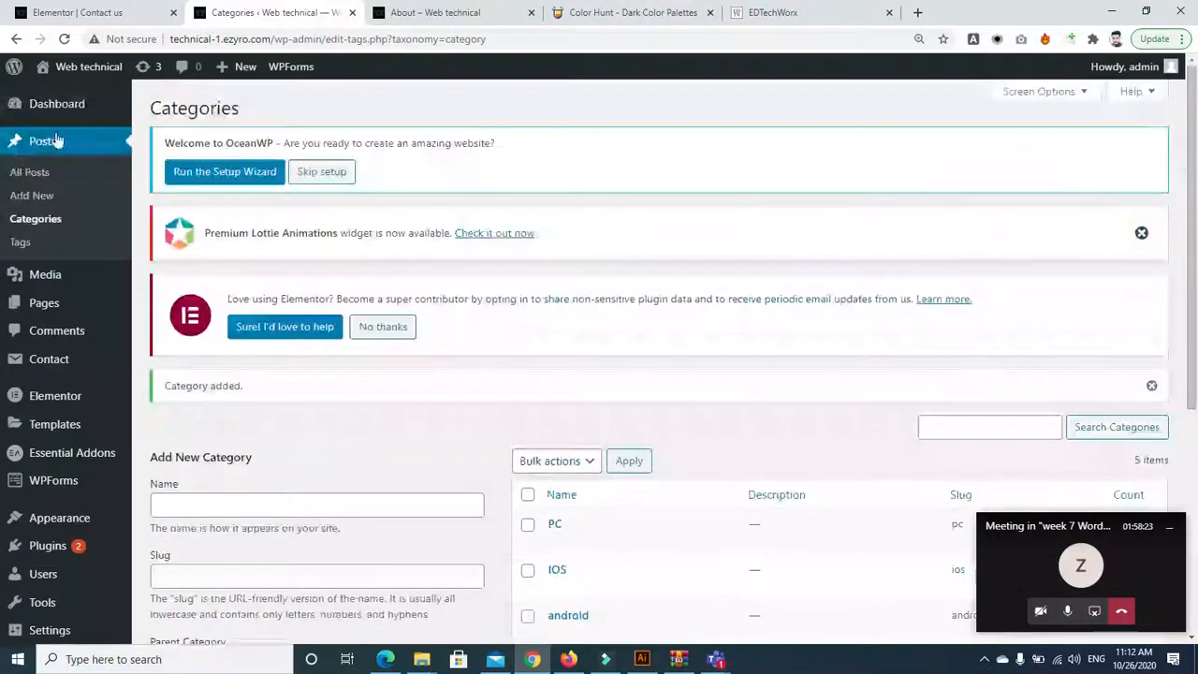
Start a new post titled 'Free Fire'
left_click(34, 242)
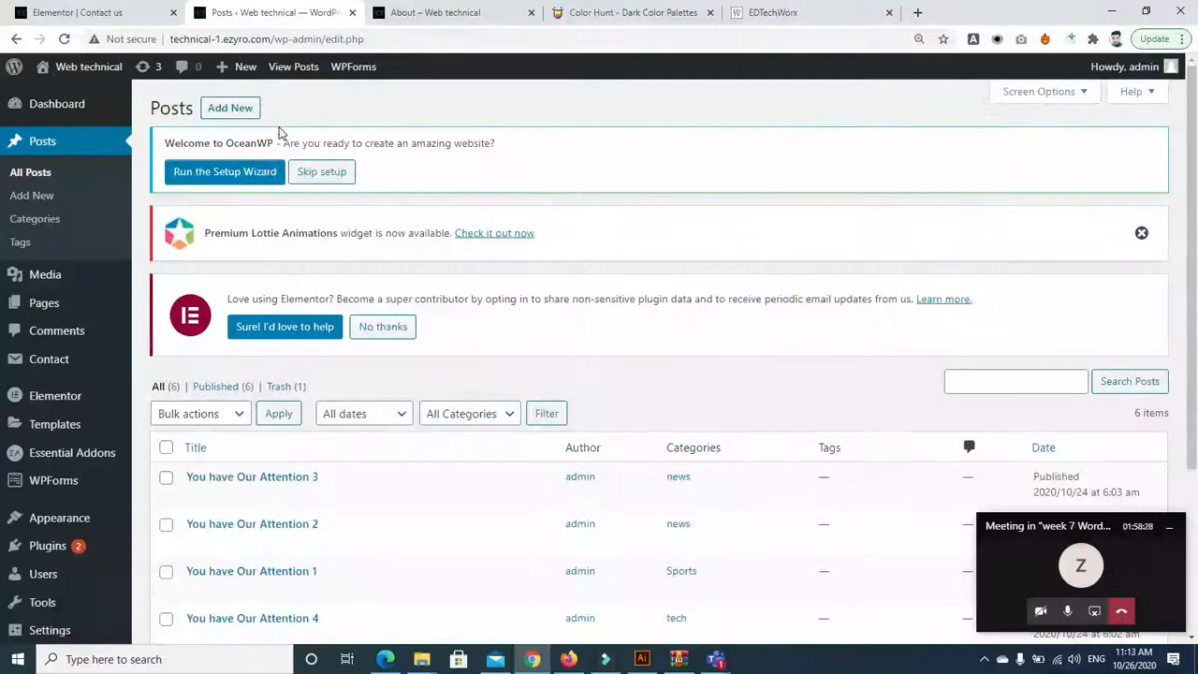
left_click(232, 108)
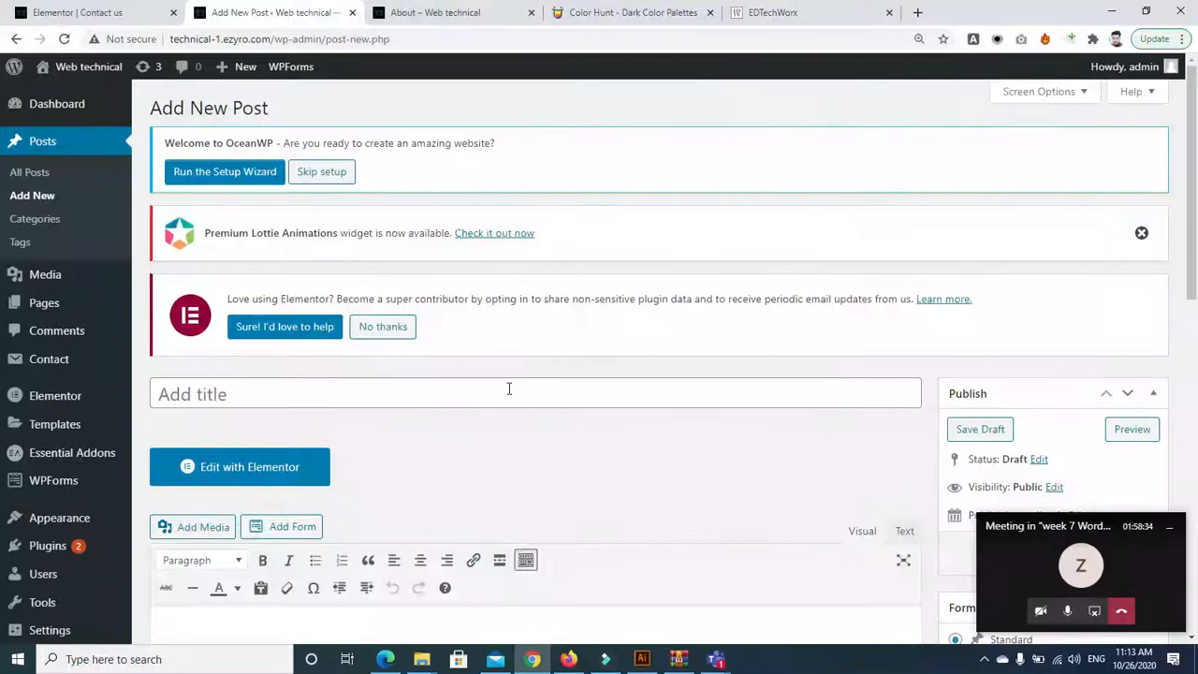
left_click(506, 393)
type("Free ")
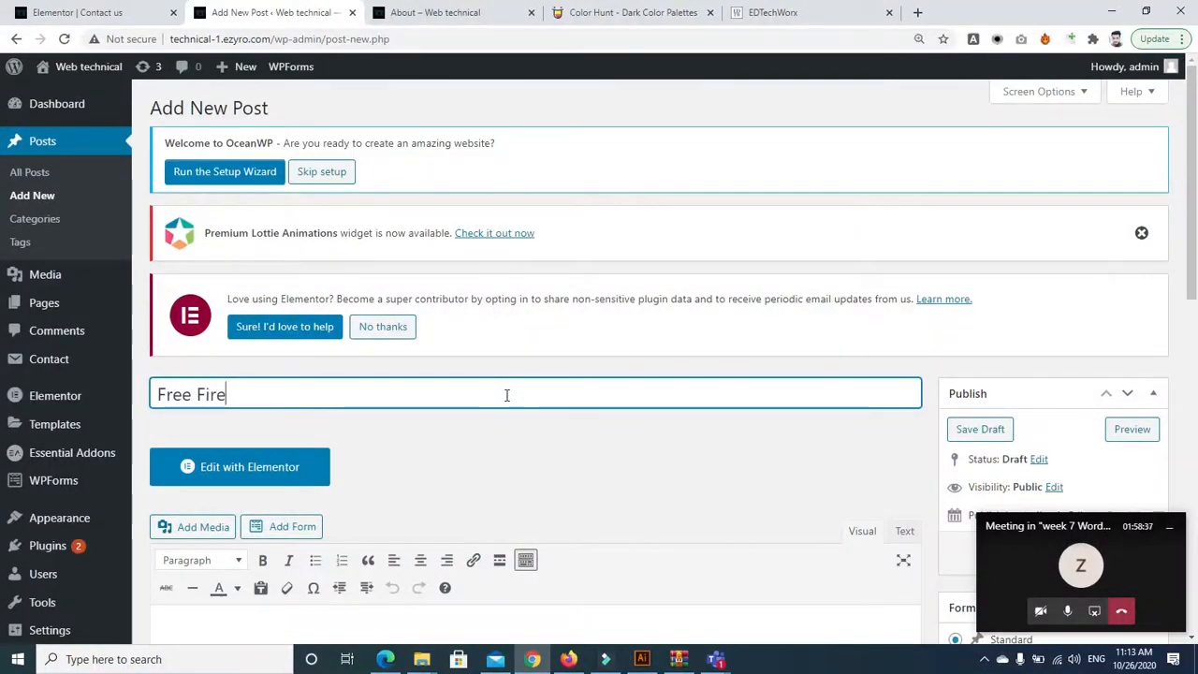
type("Fire")
scroll(424, 314, "down", 4)
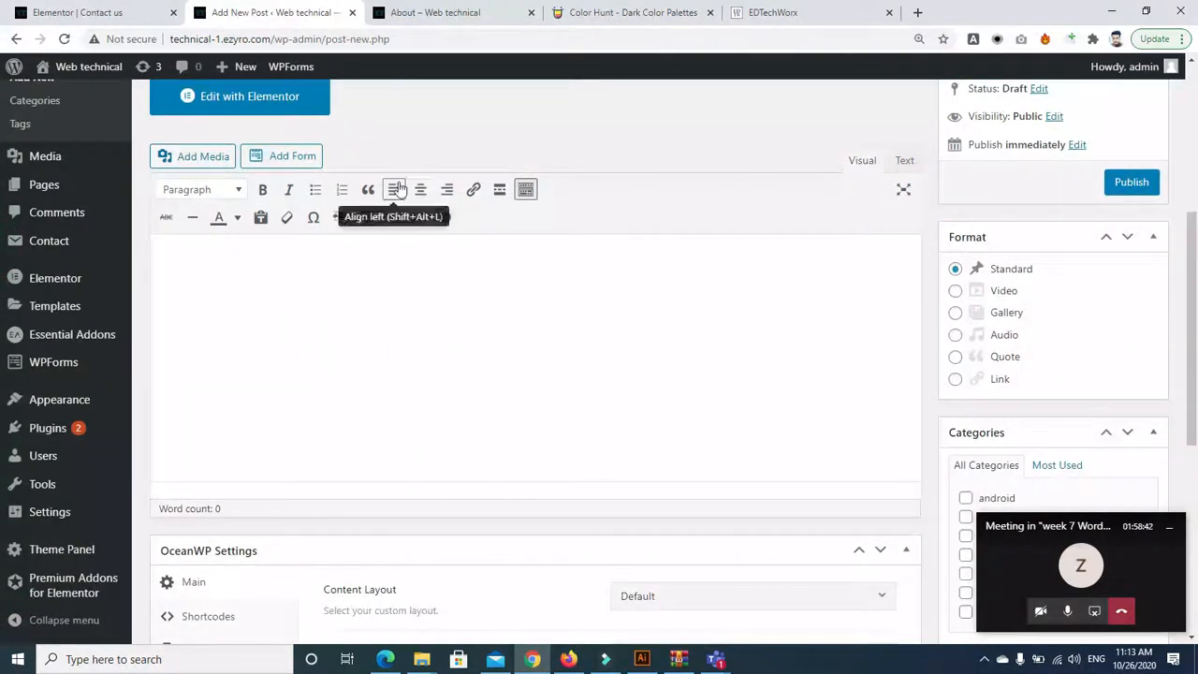
Copy the password-reset email notice from the EDTechWorx page into the post body
left_click(756, 13)
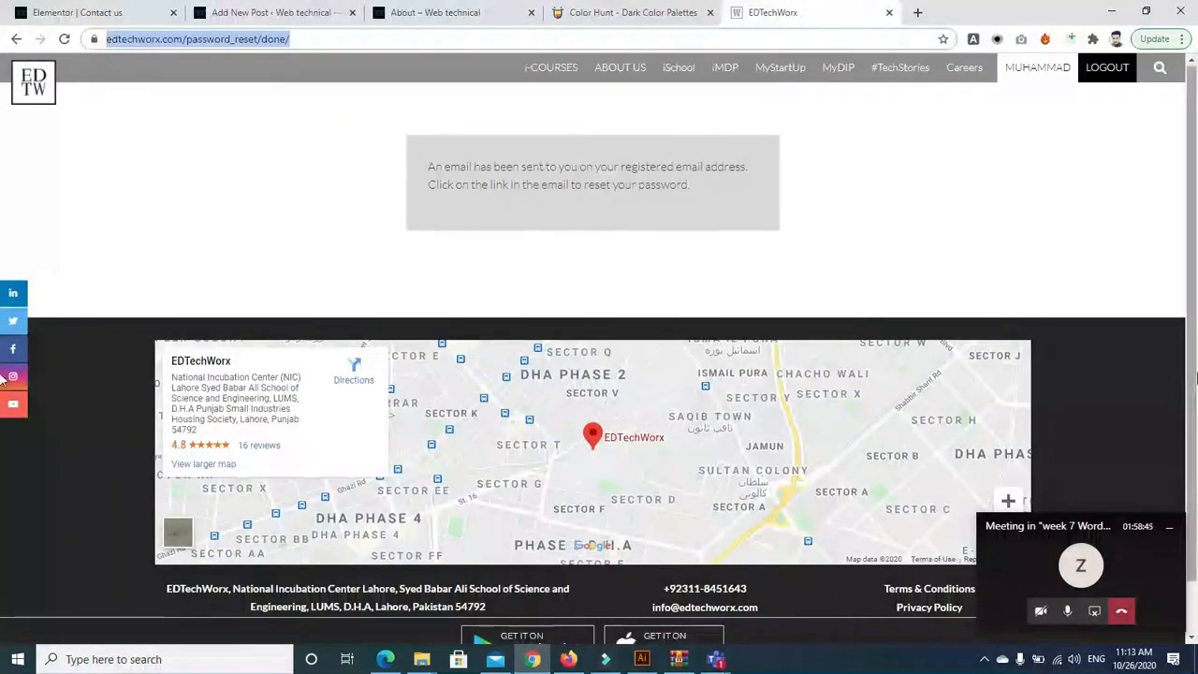
left_click_drag(432, 169, 749, 213)
key("ctrl+c")
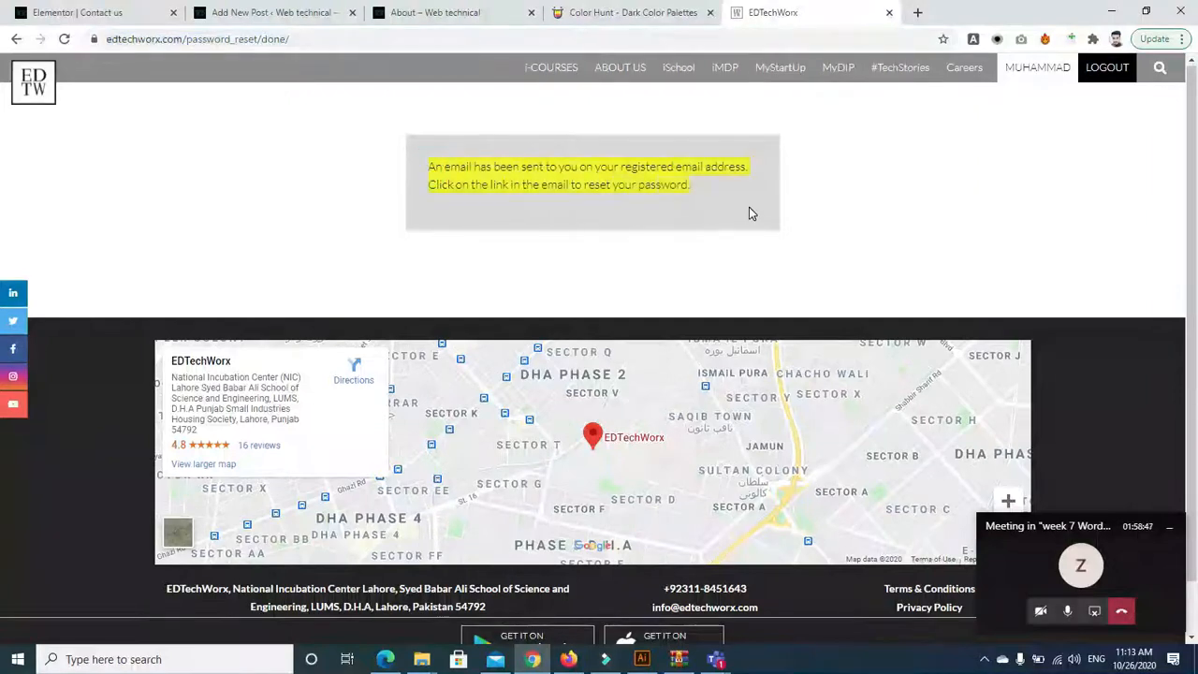
left_click(239, 13)
left_click(294, 256)
key("ctrl+v")
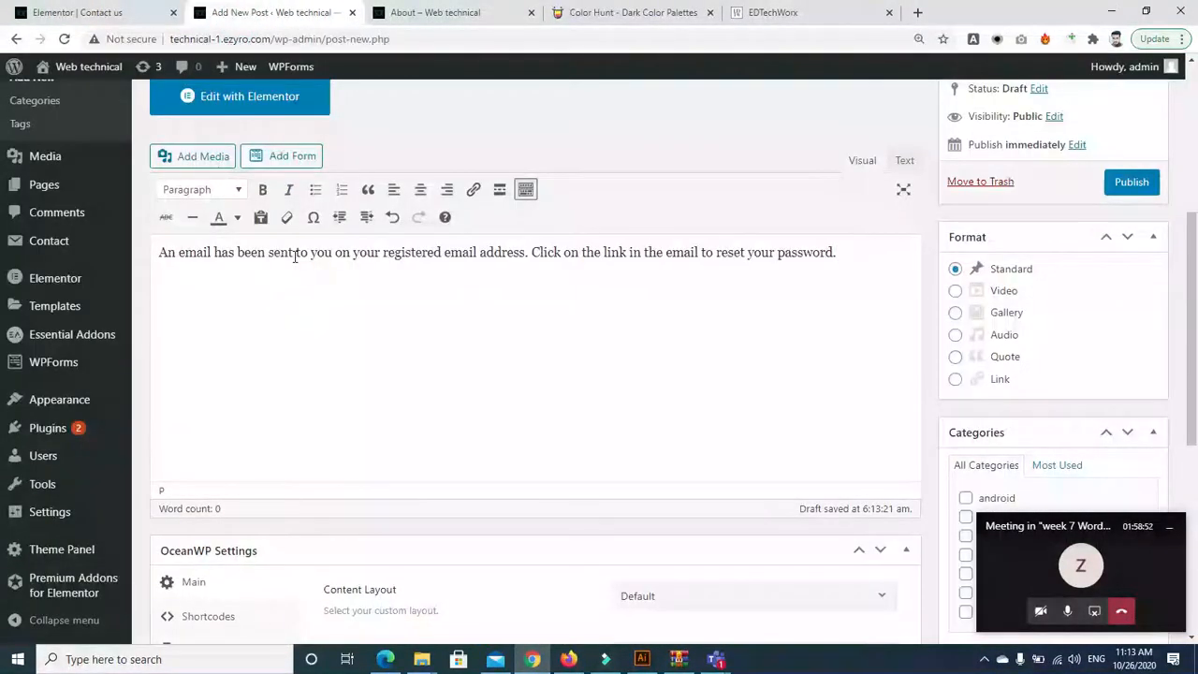
Format the pasted notice as a bold Heading 1
left_click_drag(861, 251, 155, 245)
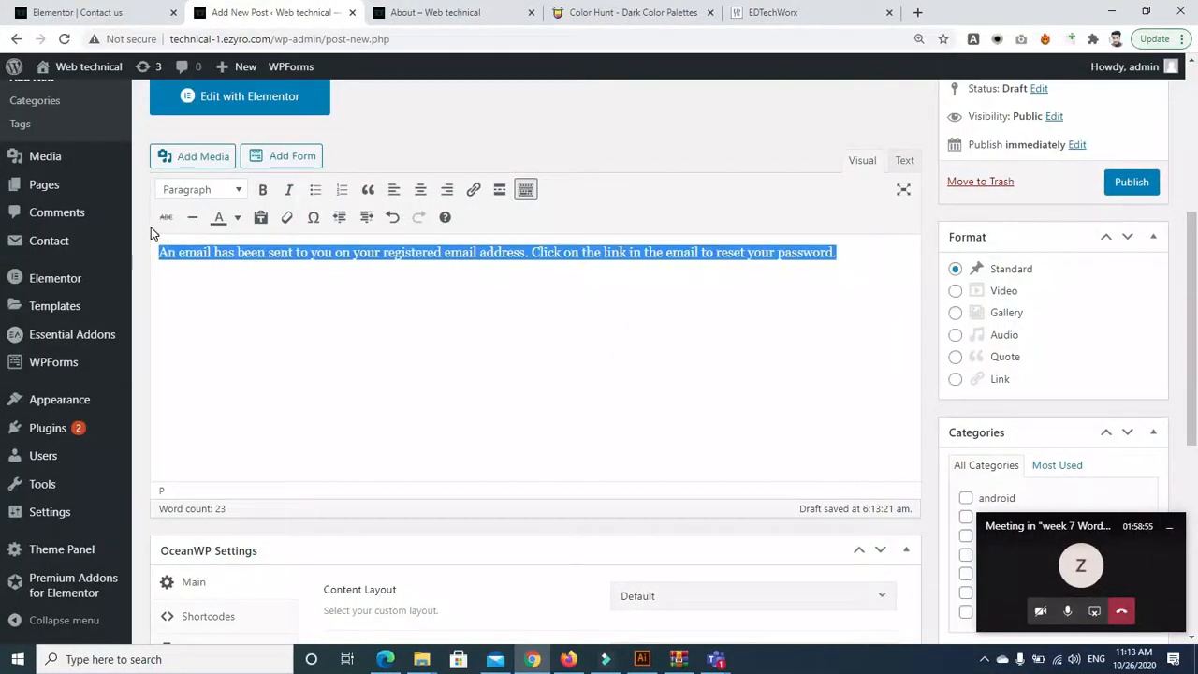
left_click(266, 190)
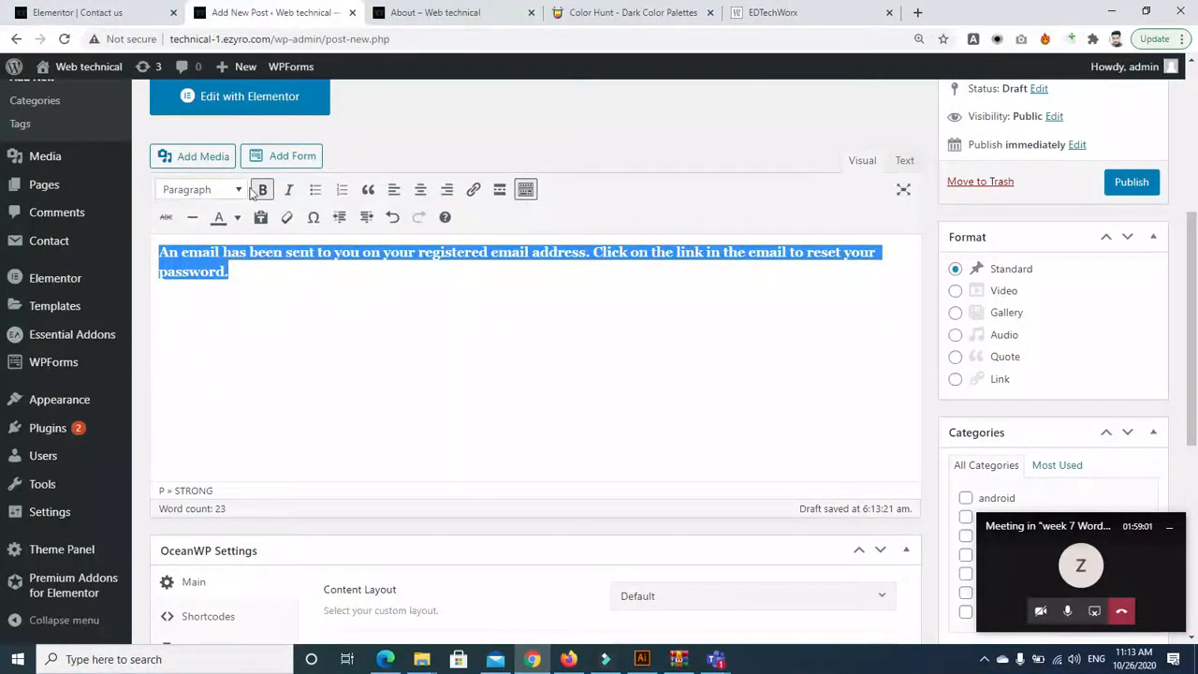
left_click(234, 190)
left_click(192, 255)
left_click(436, 386)
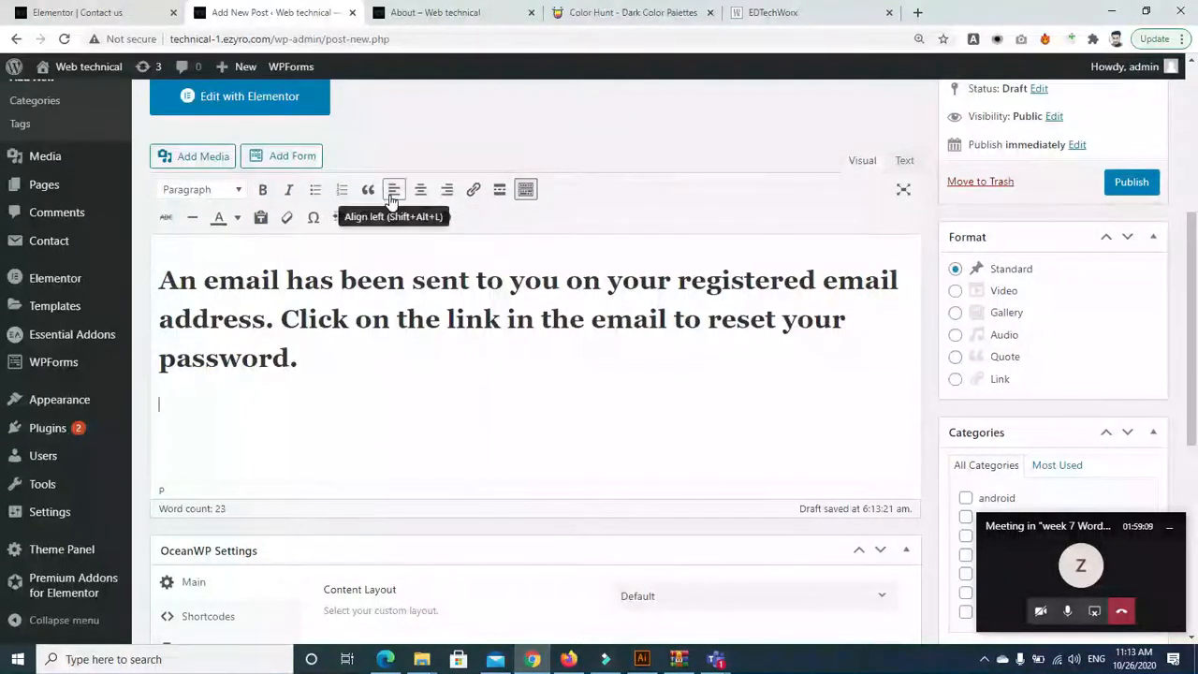
Insert the medium-size landscape photo from the media library below the heading
left_click(208, 156)
left_click(268, 316)
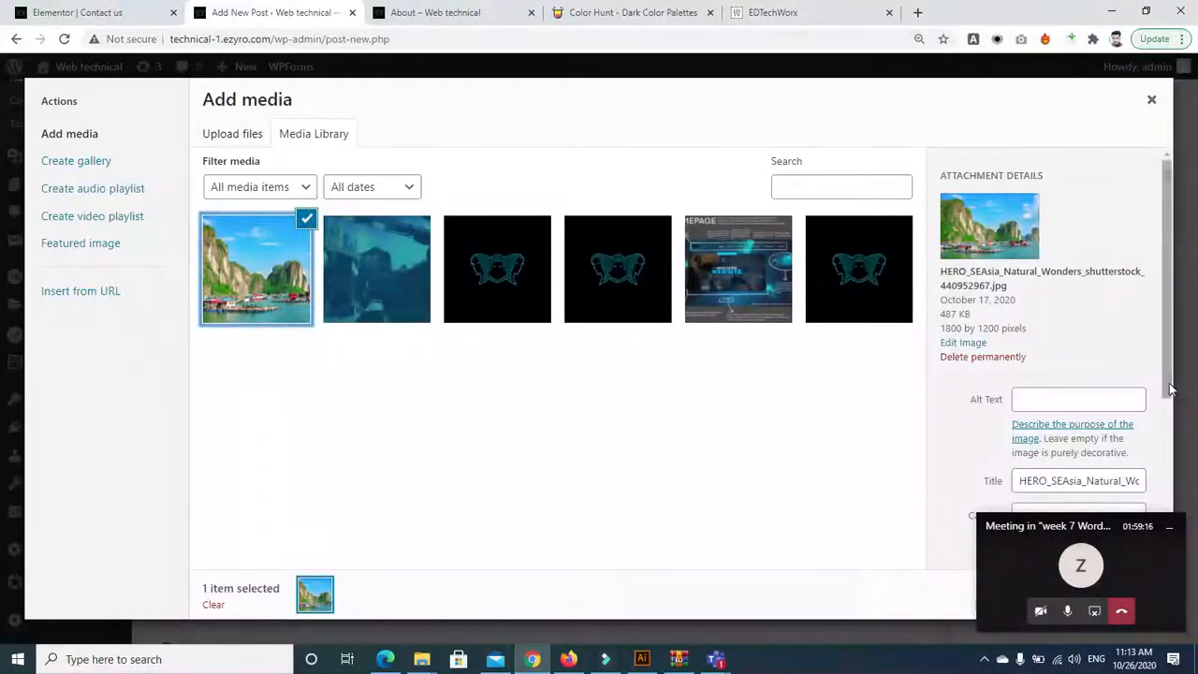
scroll(1170, 449, "down", 3)
left_click(1169, 527)
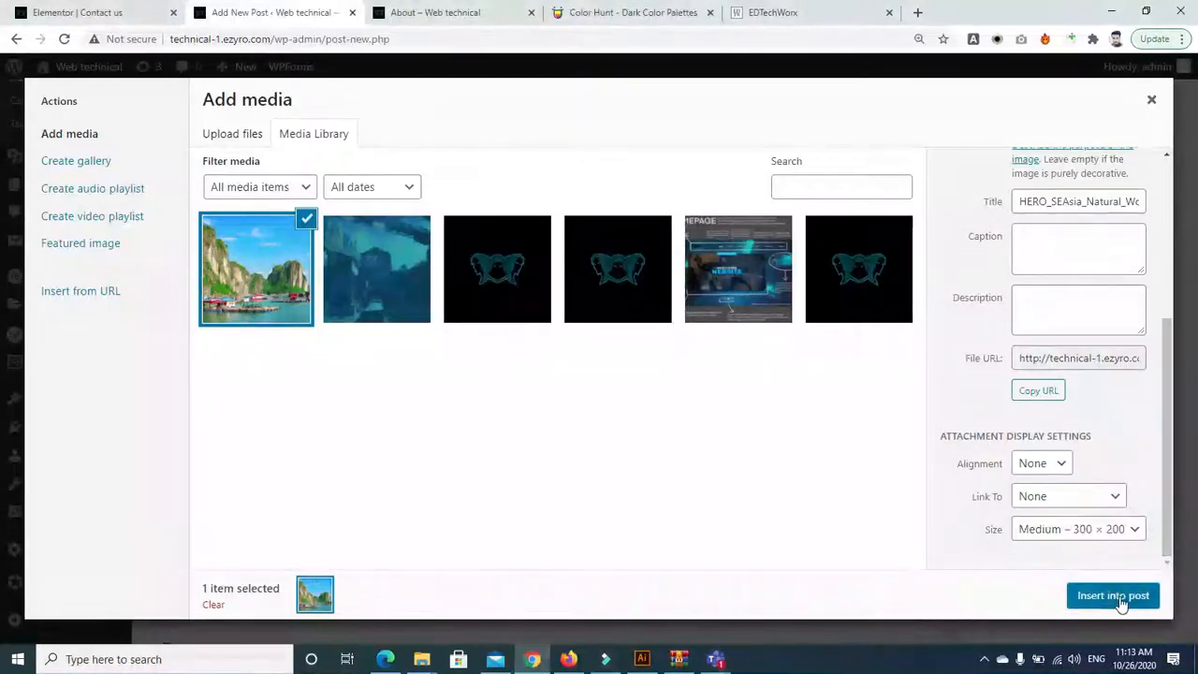
left_click(1119, 597)
left_click_drag(1196, 244, 1196, 438)
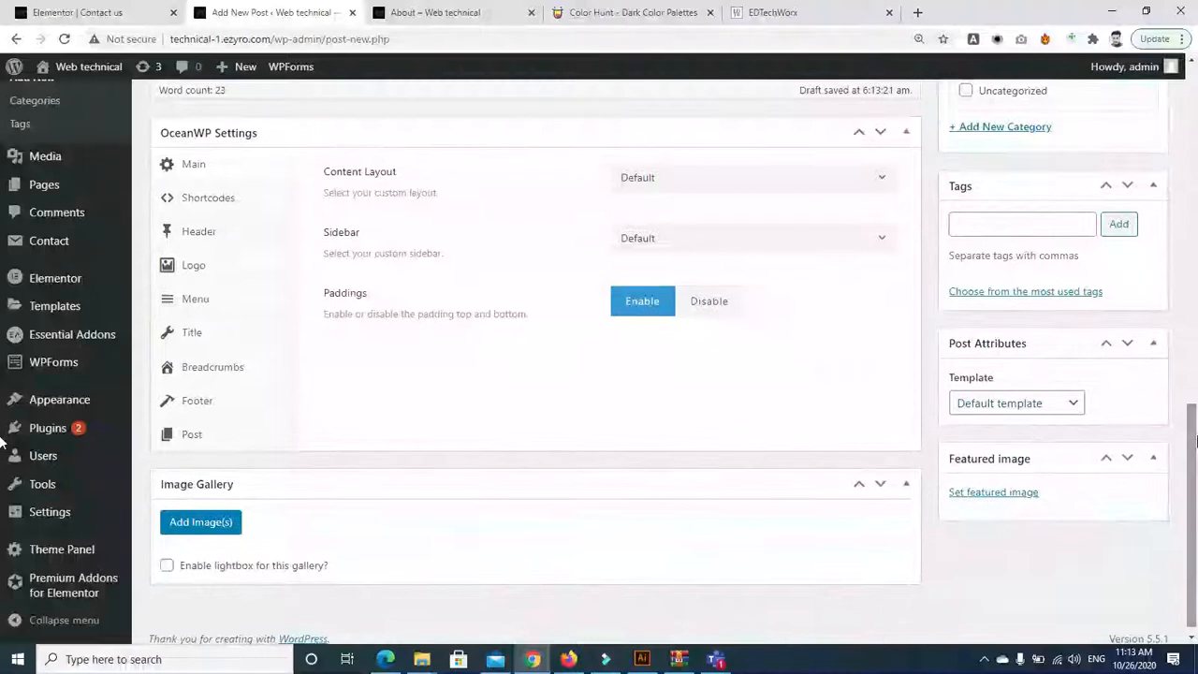
Set the landscape photo as the Free Fire post's featured image, then view the About page
left_click(994, 496)
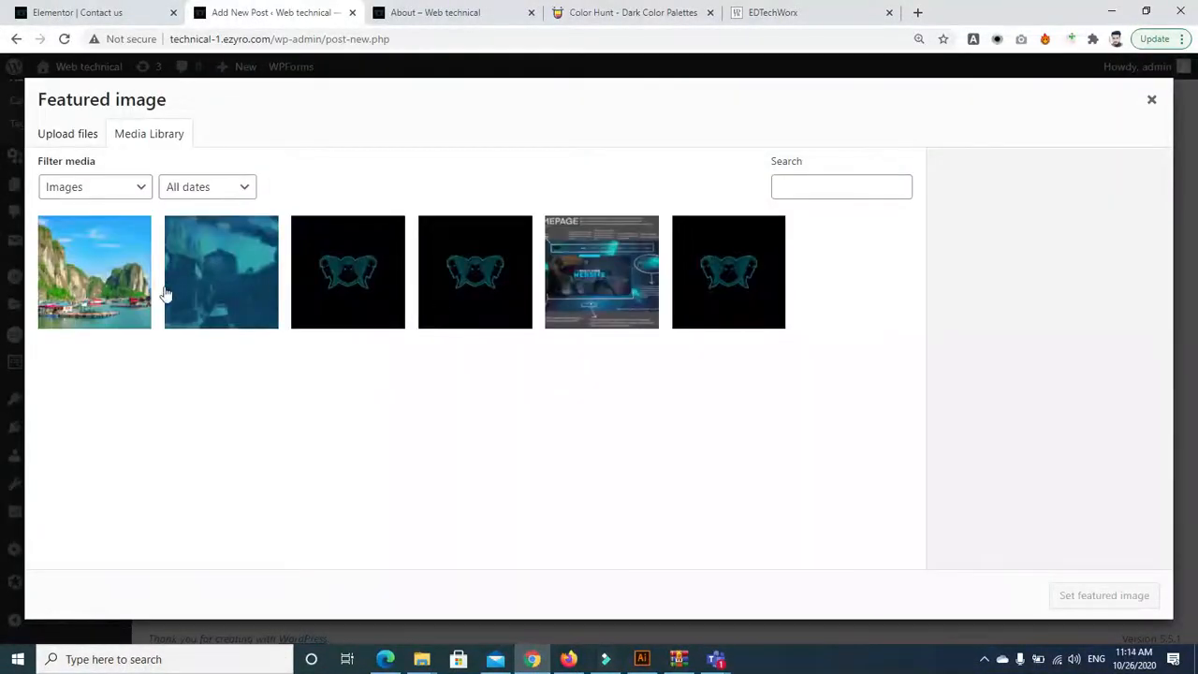
left_click(67, 302)
left_click(1081, 599)
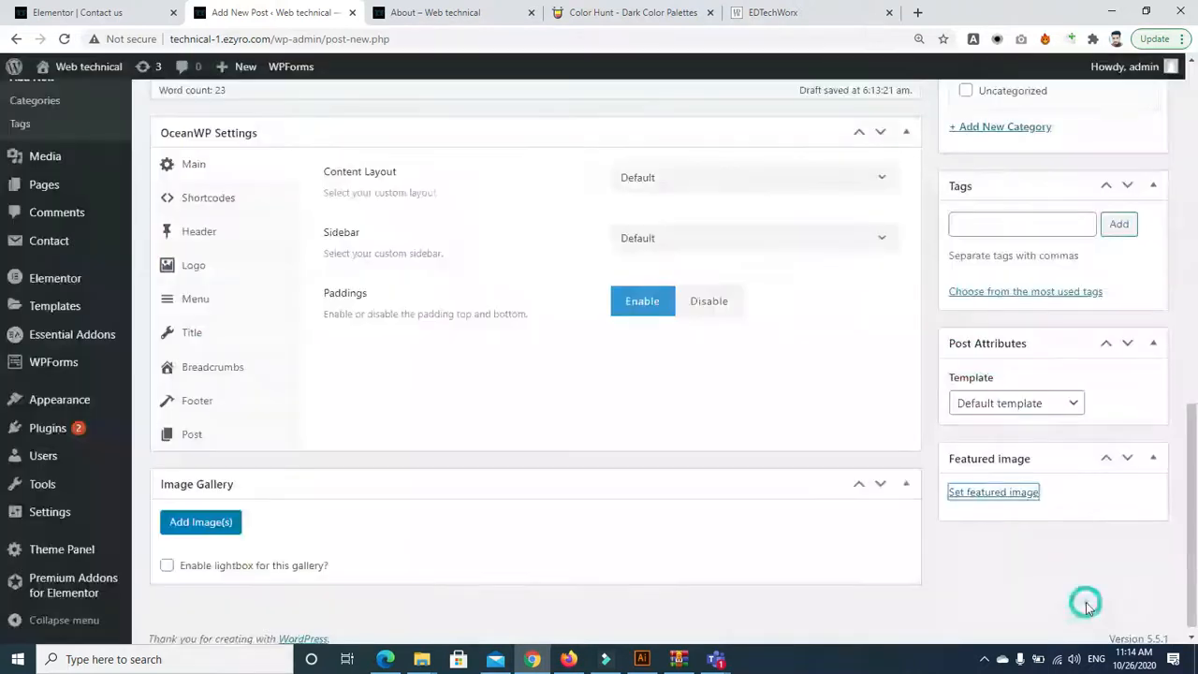
left_click(468, 11)
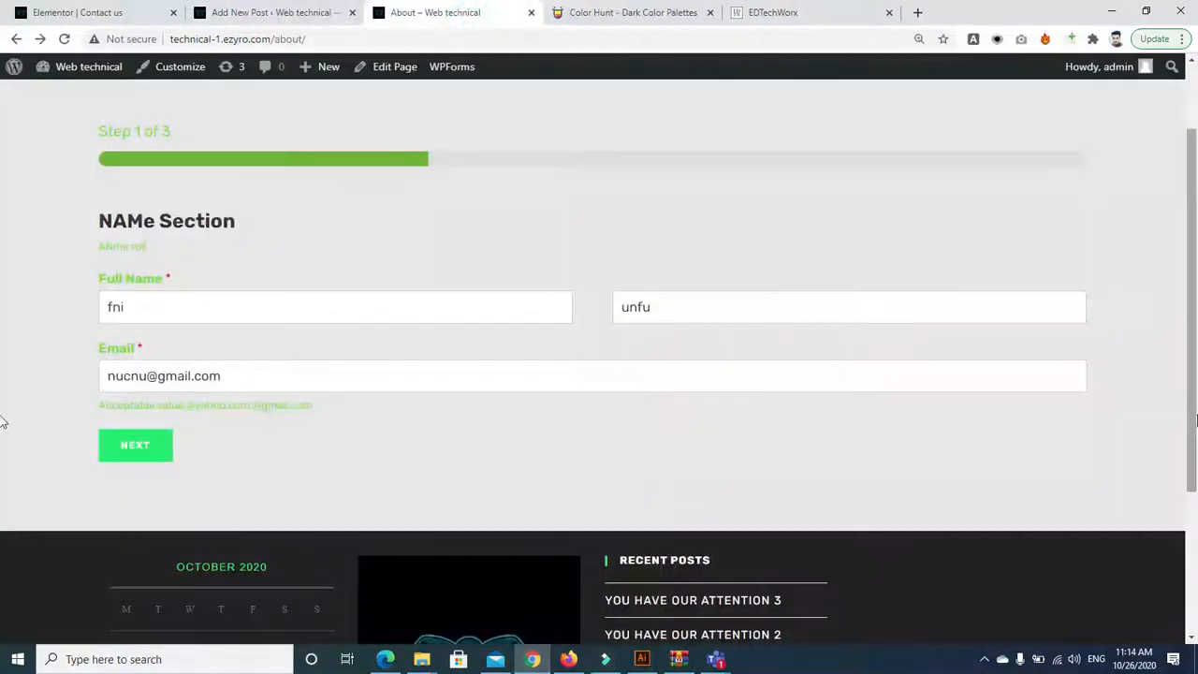
Check the Contact us page's six-post grid, then return to the new post editor
scroll(2, 513, "down", 2)
scroll(2, 514, "up", 3)
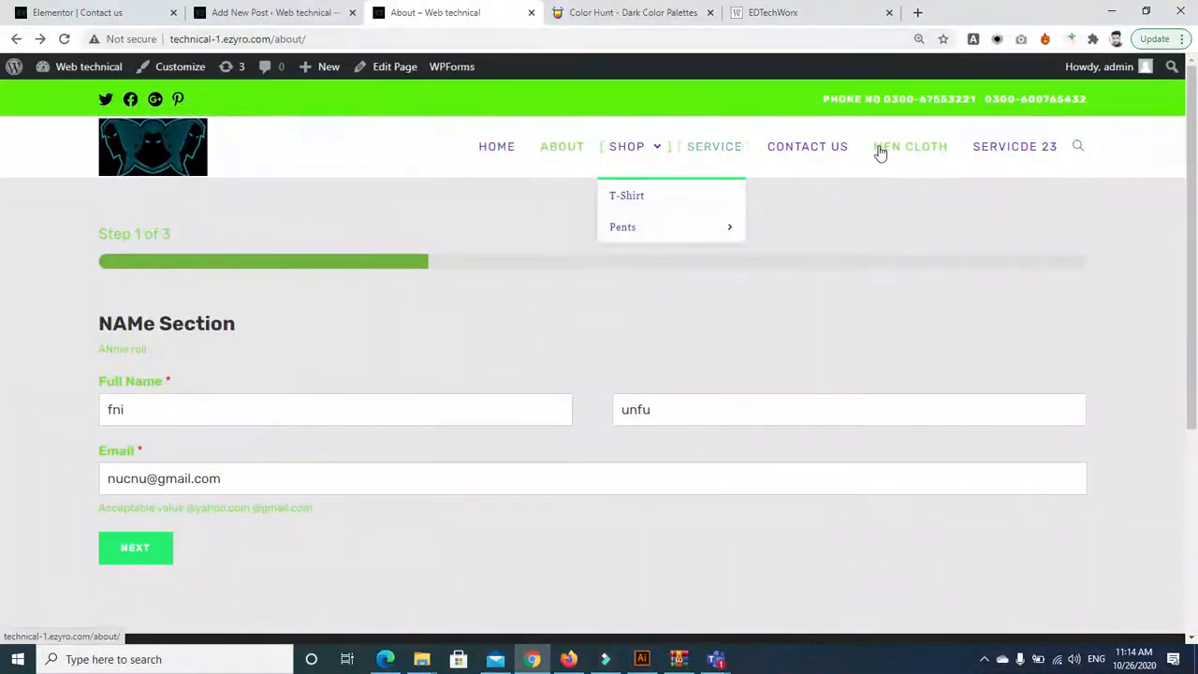
left_click(802, 154)
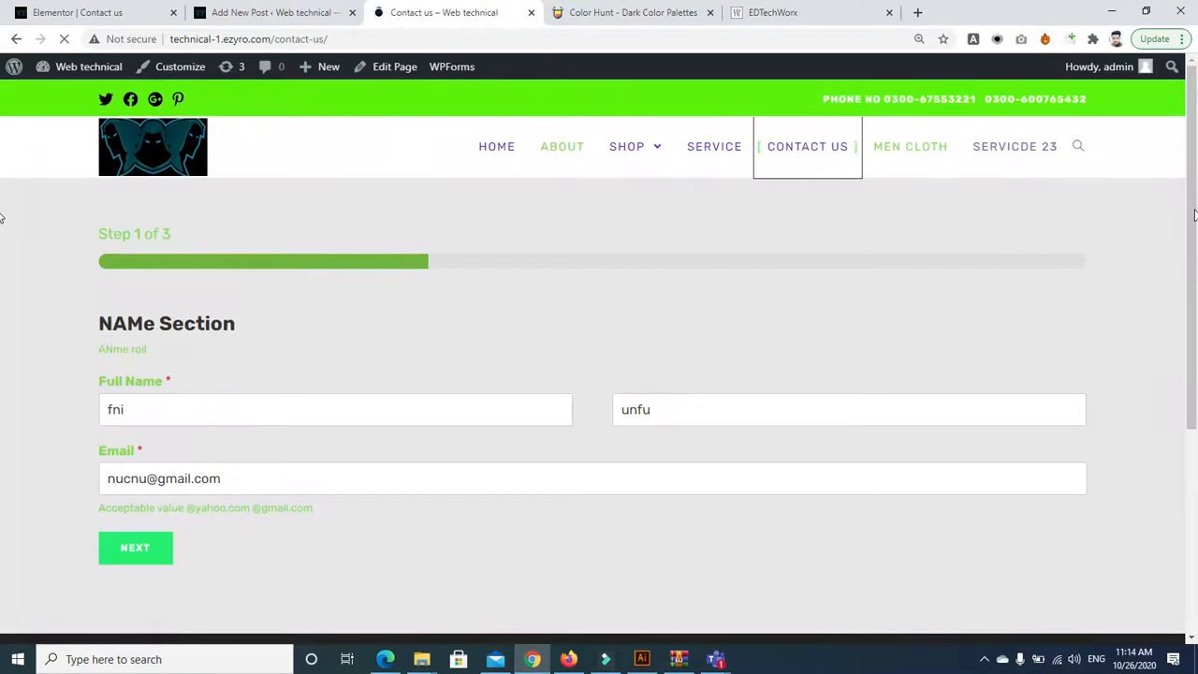
scroll(759, 312, "down", 10)
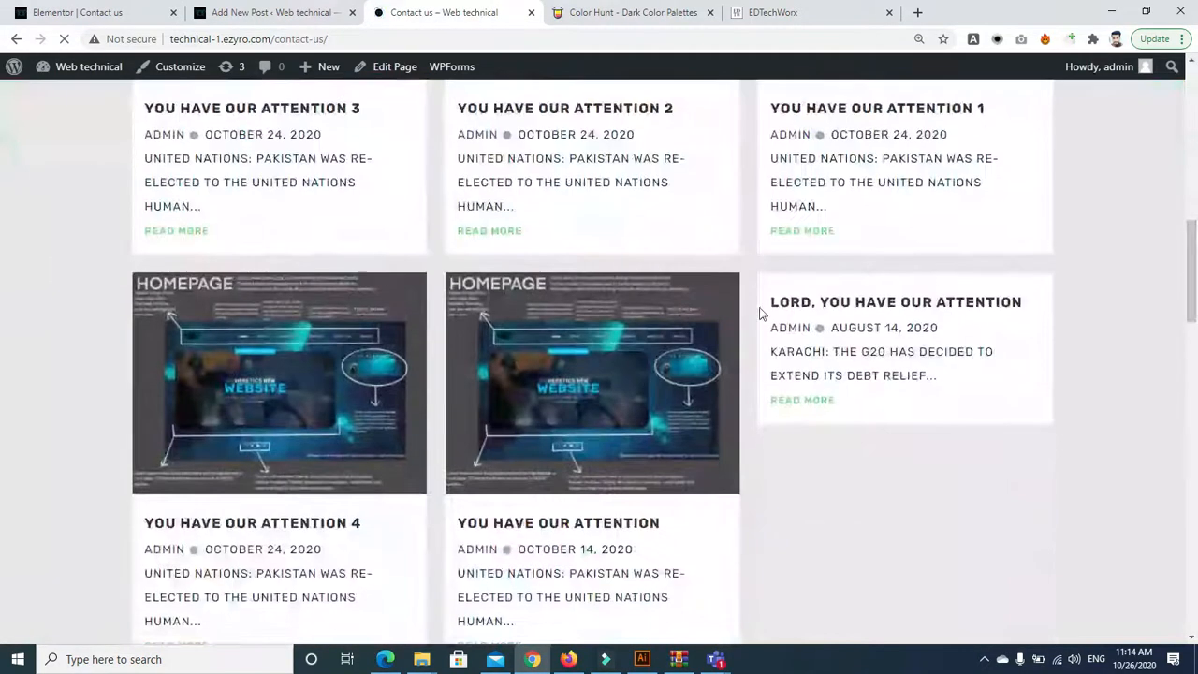
left_click(271, 12)
File the Free Fire post under IOS and android and publish it
left_click_drag(1196, 443, 1196, 277)
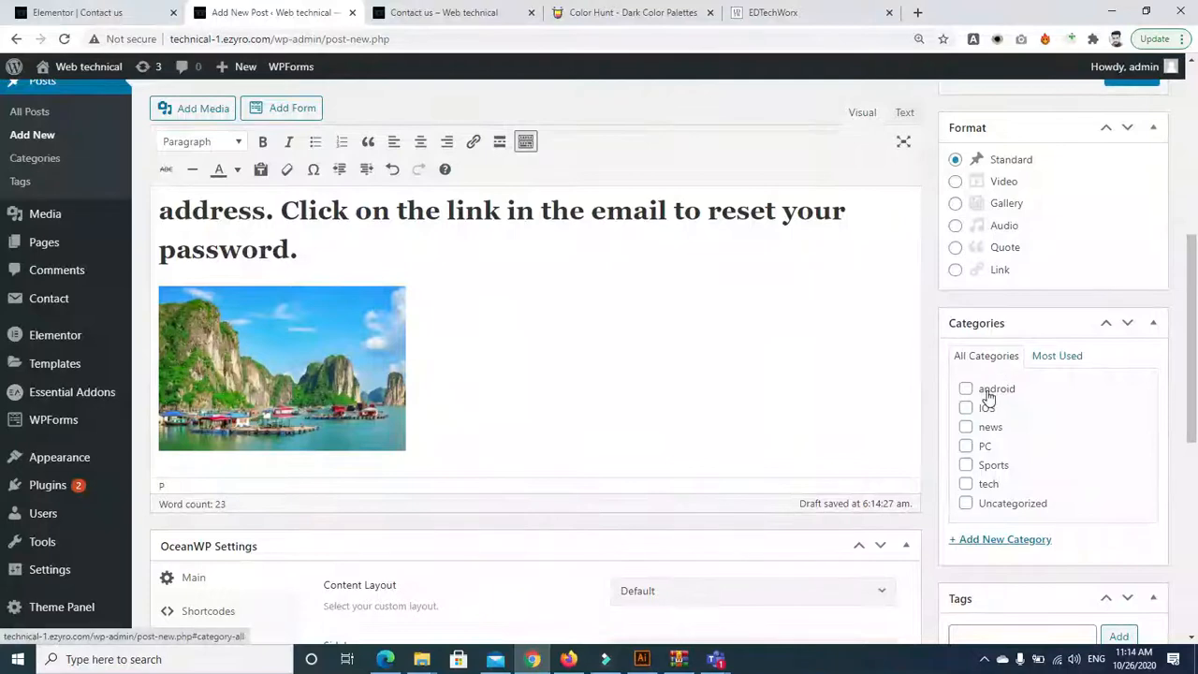
left_click_drag(1194, 364, 1194, 396)
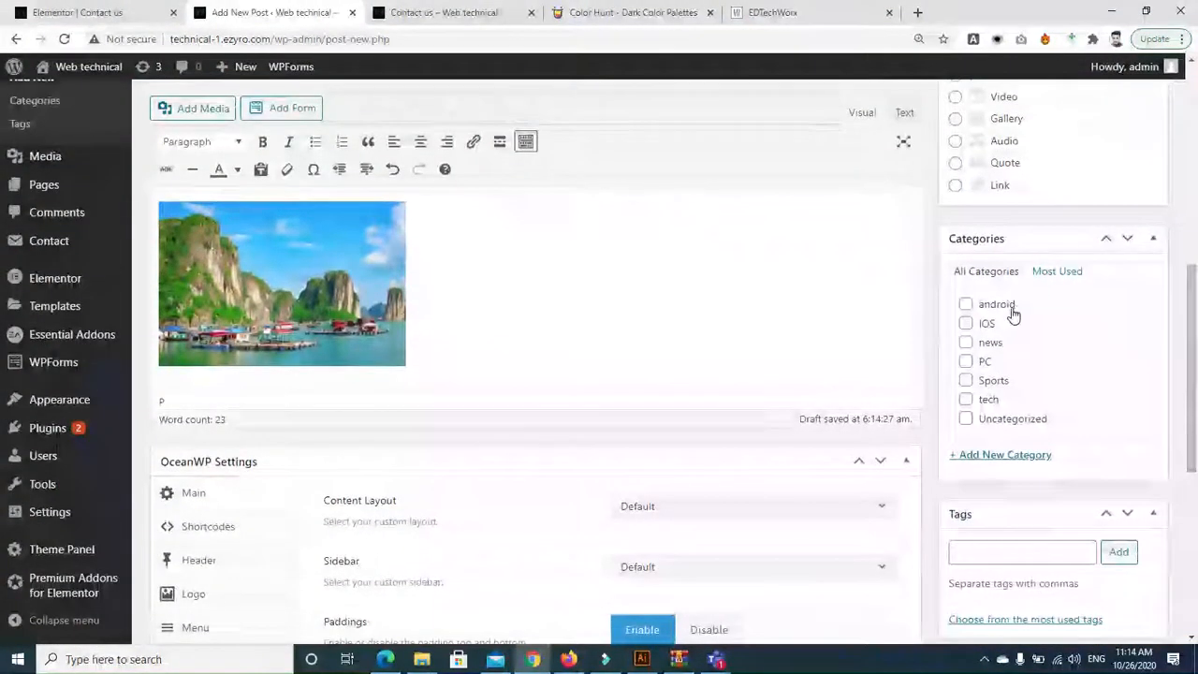
left_click(966, 324)
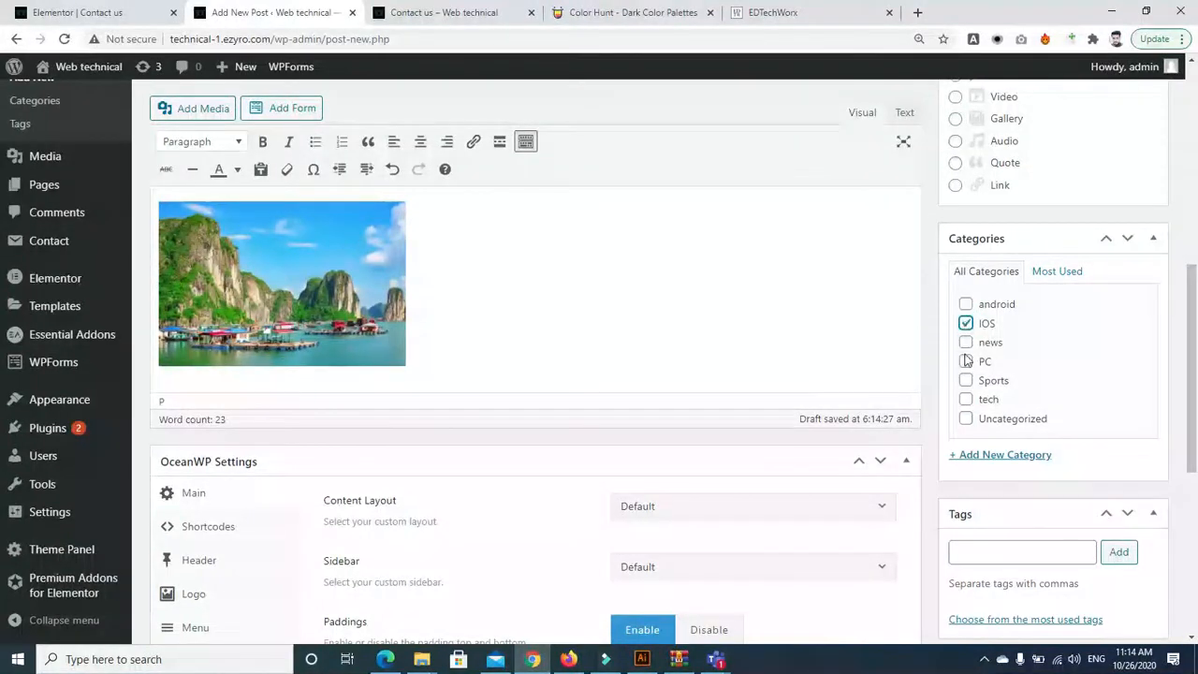
left_click(965, 305)
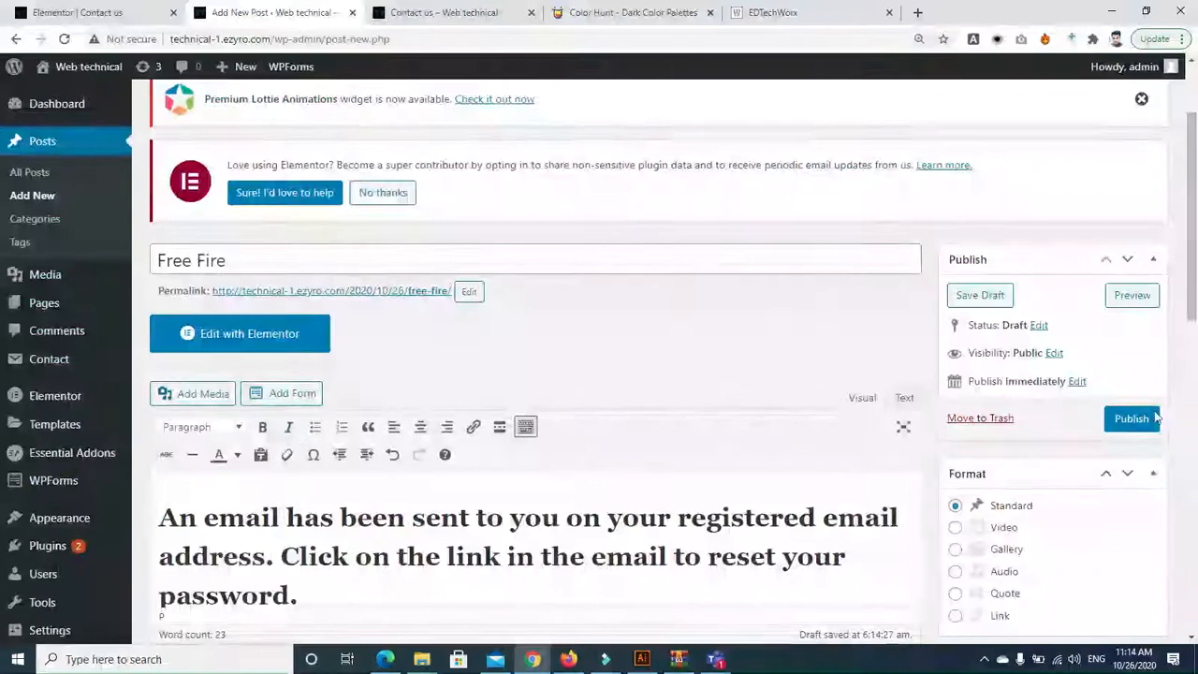
left_click(1150, 417)
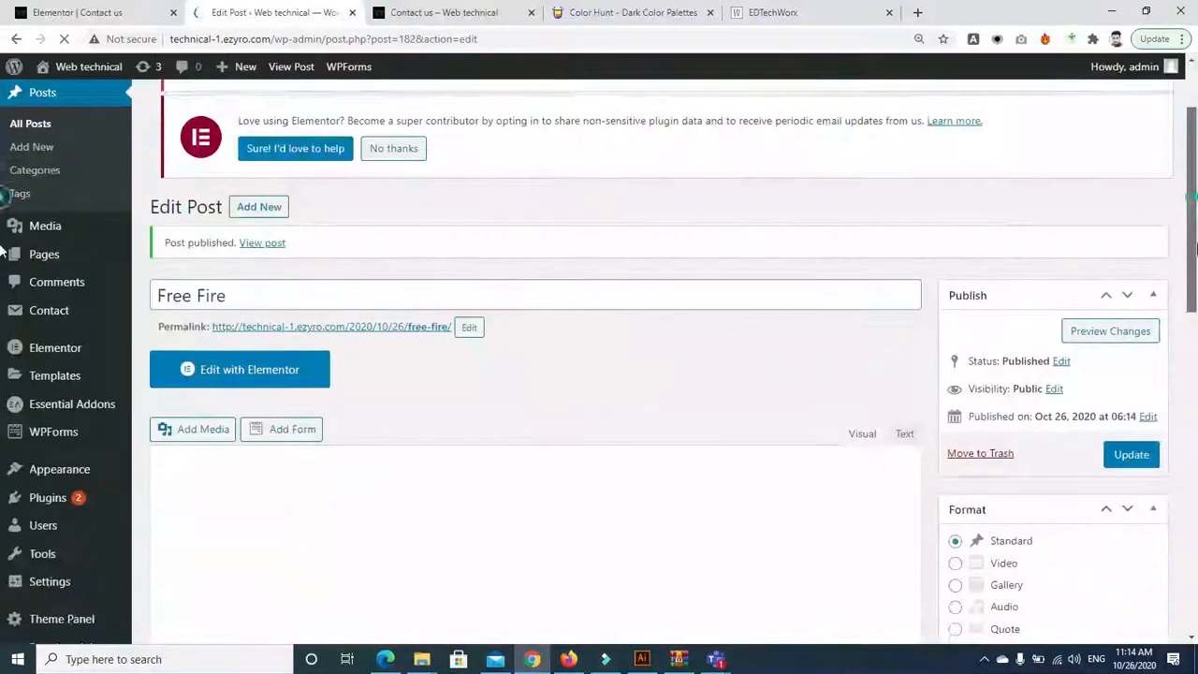
Start a new blank post from the Posts list
left_click_drag(1196, 249, 1196, 154)
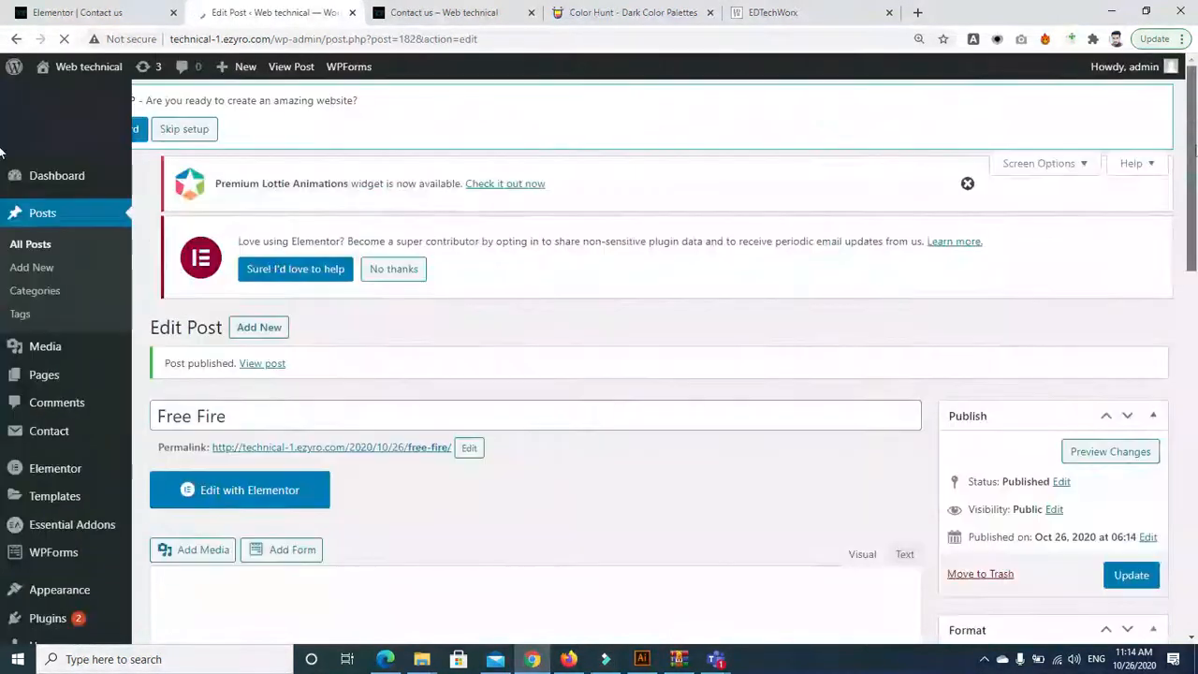
left_click(28, 210)
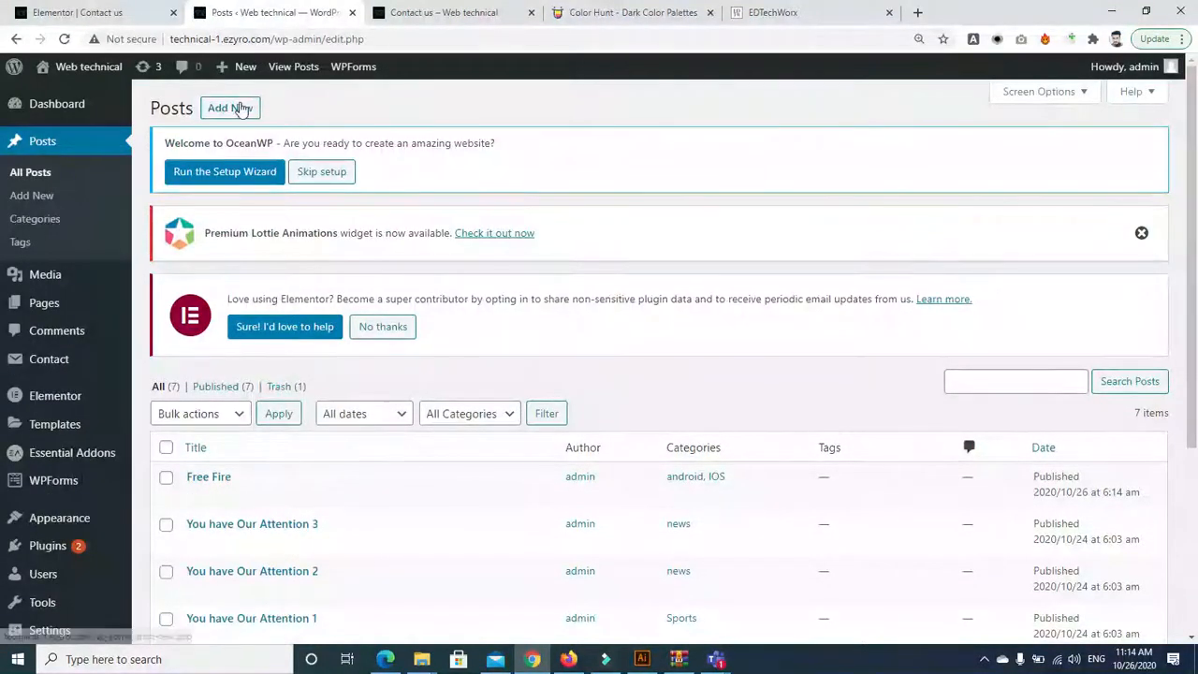
left_click(241, 108)
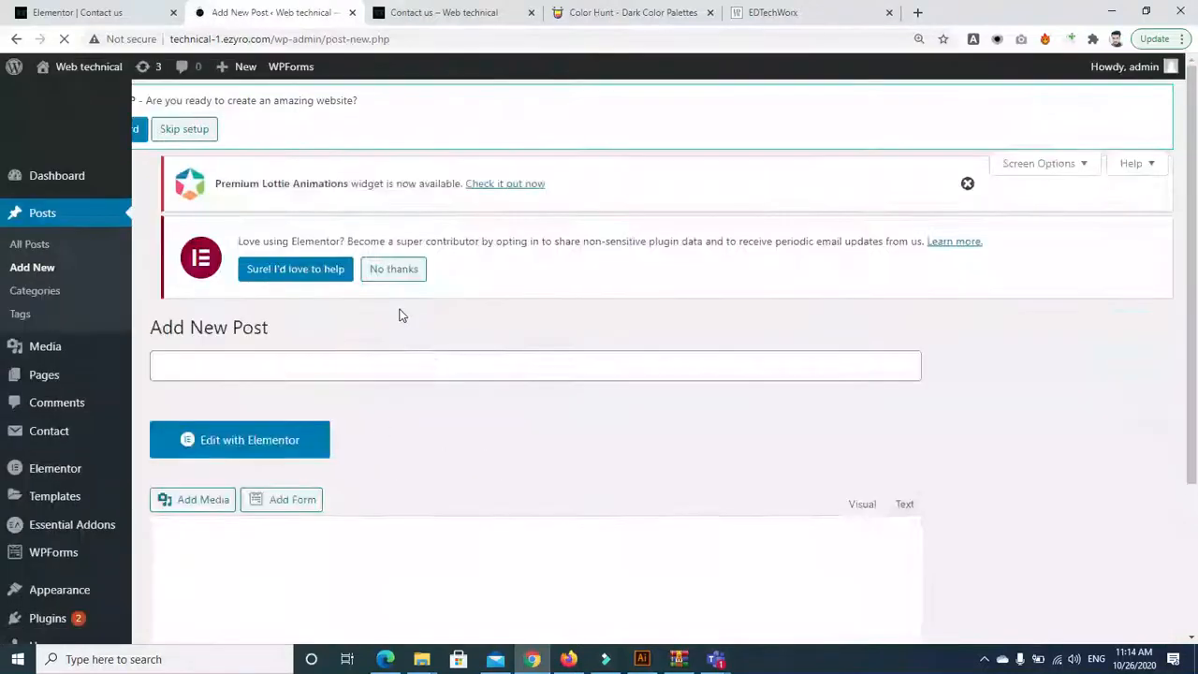
Title the new post Pubg and add the password-reset email sentence as its body
left_click(390, 369)
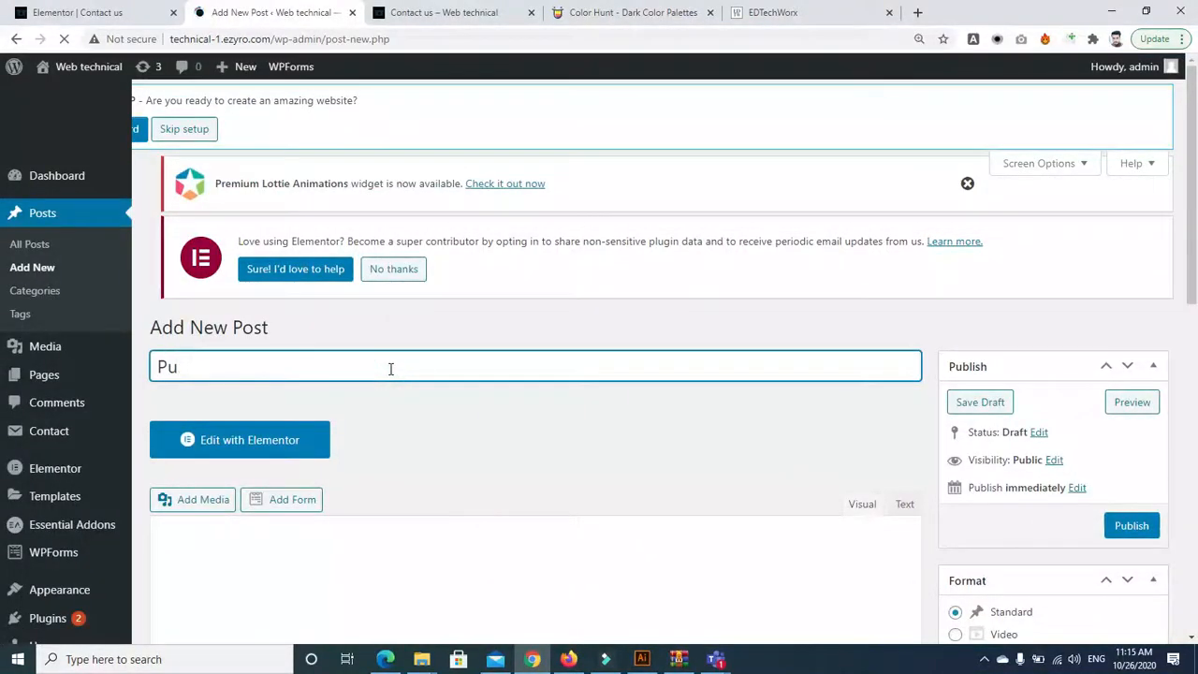
scroll(721, 309, "down", 2)
left_click(568, 342)
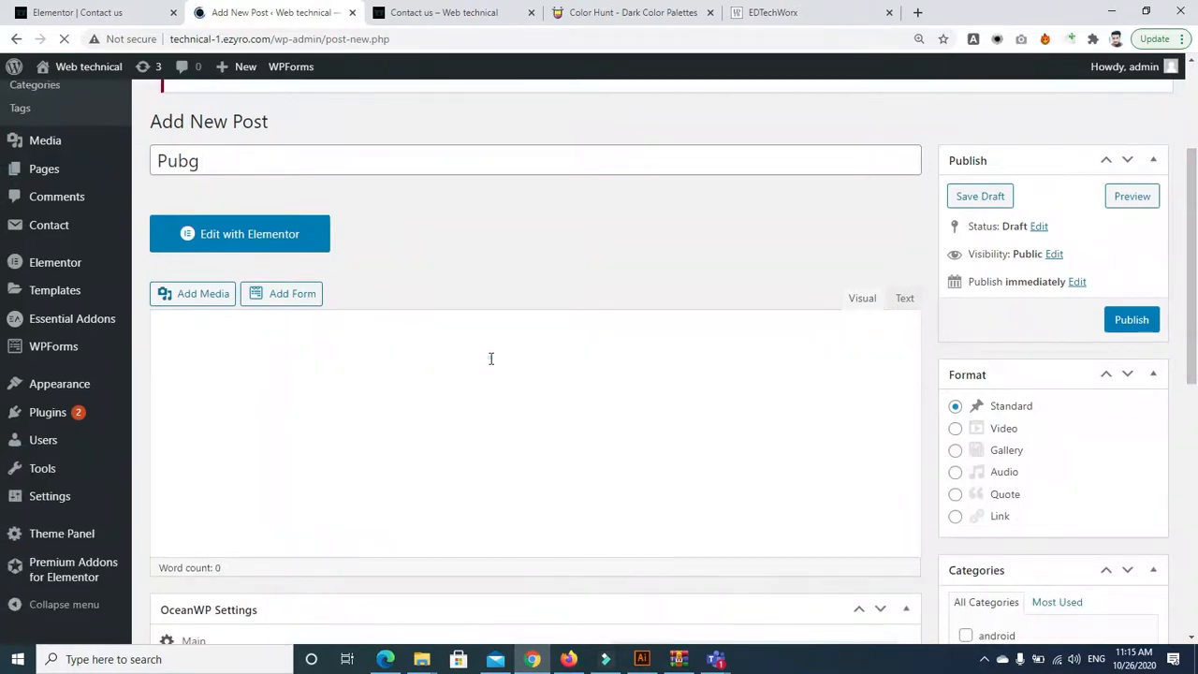
scroll(3, 208, "down", 4)
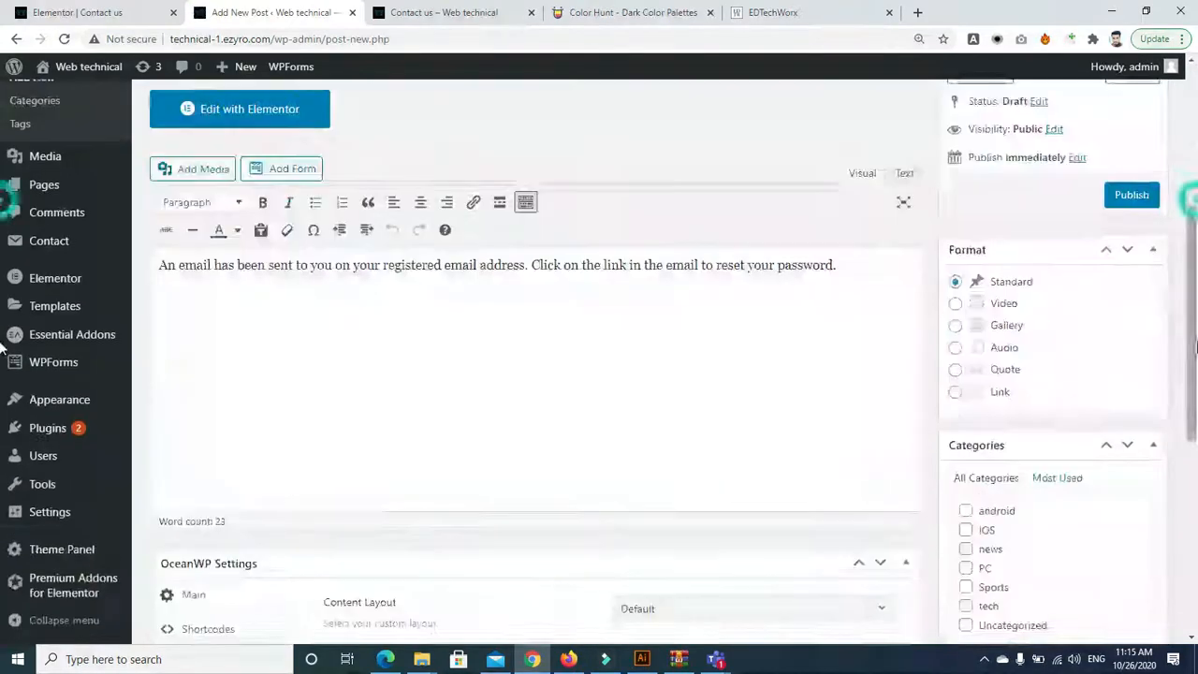
Insert the dark logo image from the media library into the post body
left_click(217, 167)
left_click(609, 280)
left_click(1112, 595)
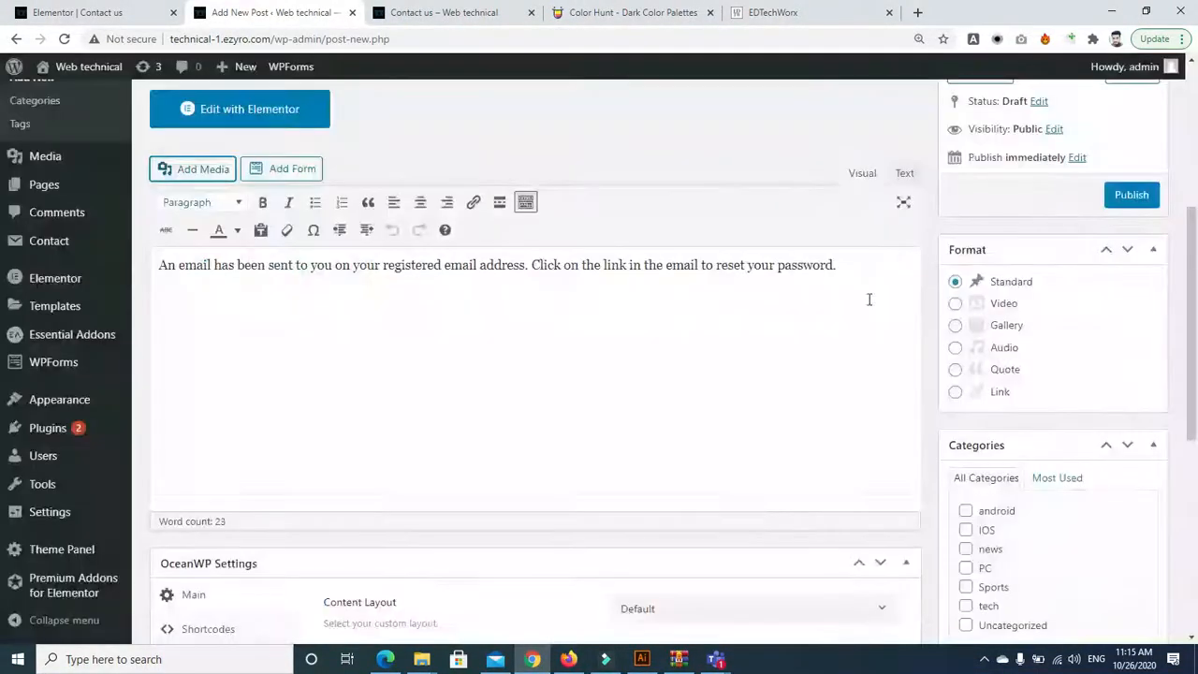
left_click_drag(1194, 251, 1195, 443)
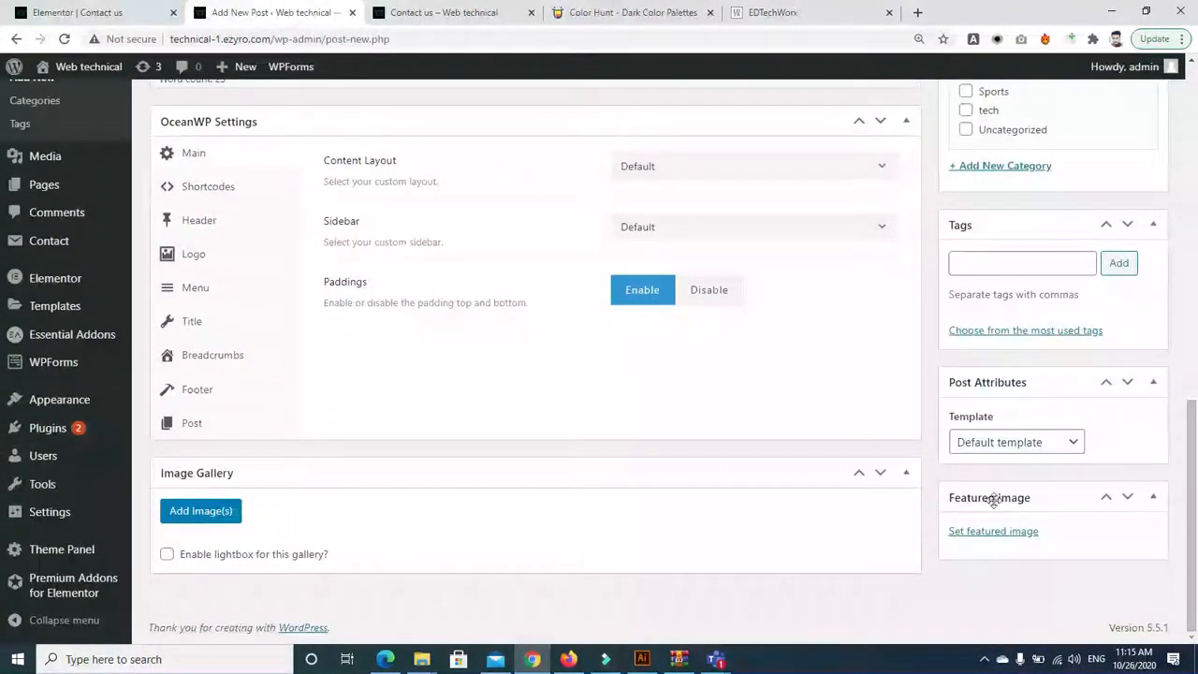
Set the dark logo as the Pubg post's featured image
left_click(1004, 533)
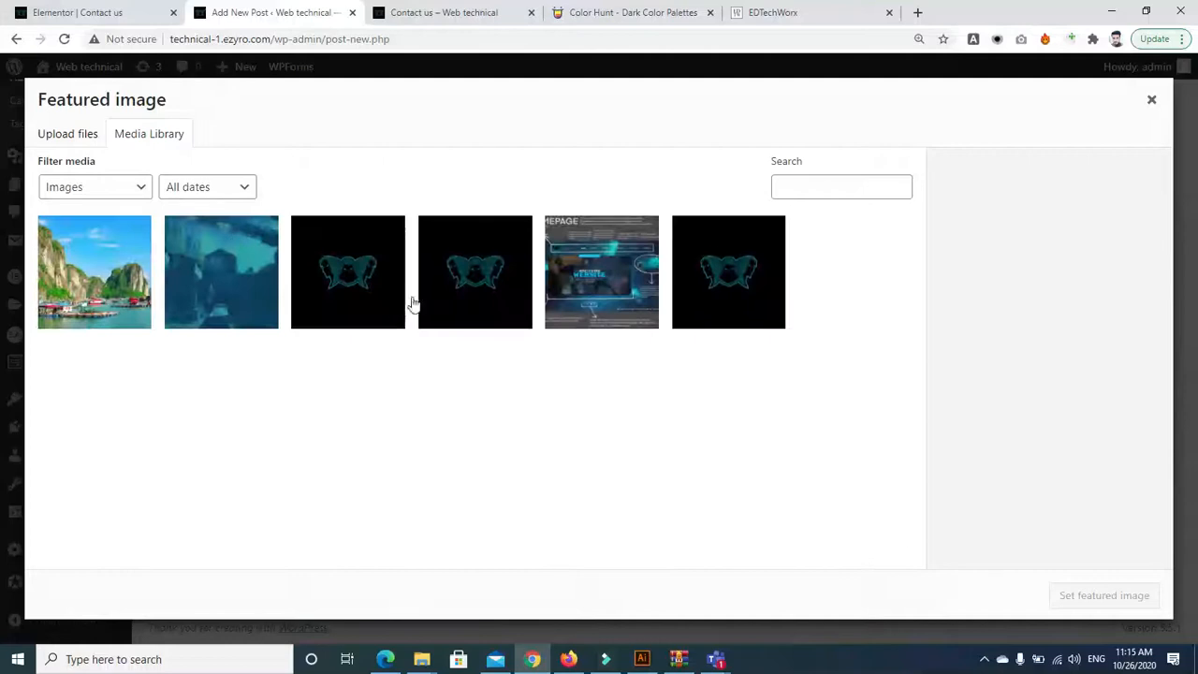
left_click(464, 286)
left_click(1097, 594)
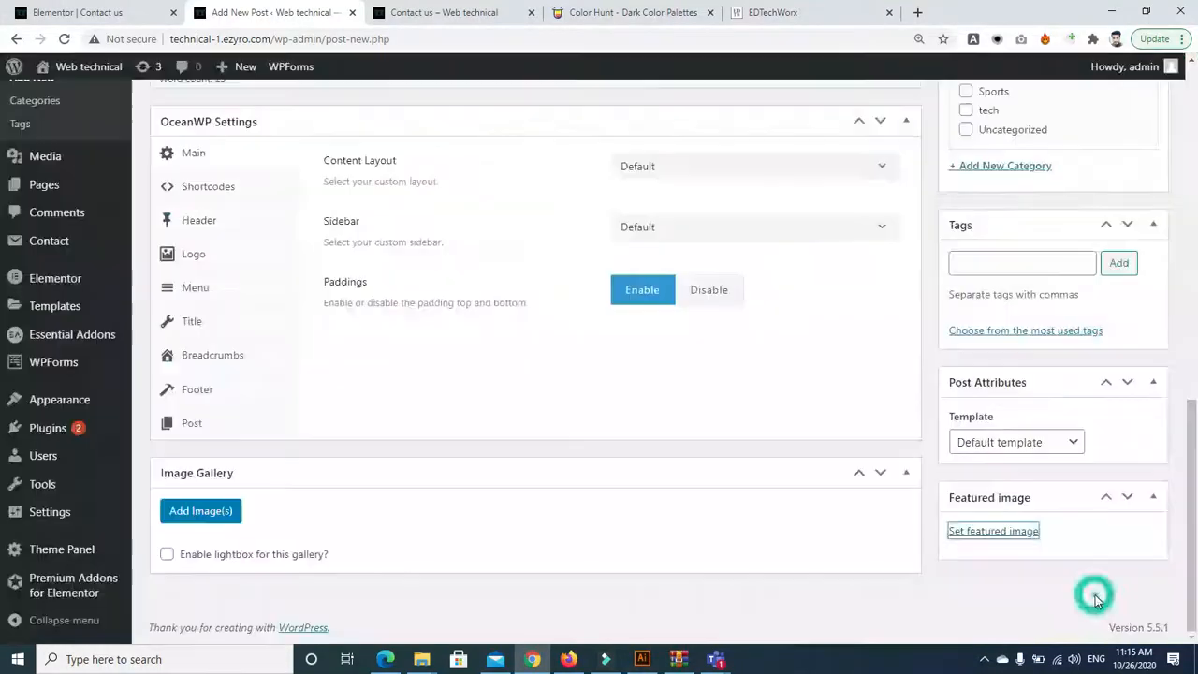
File the Pubg post under the PC category and publish it
left_click_drag(1195, 419, 1195, 182)
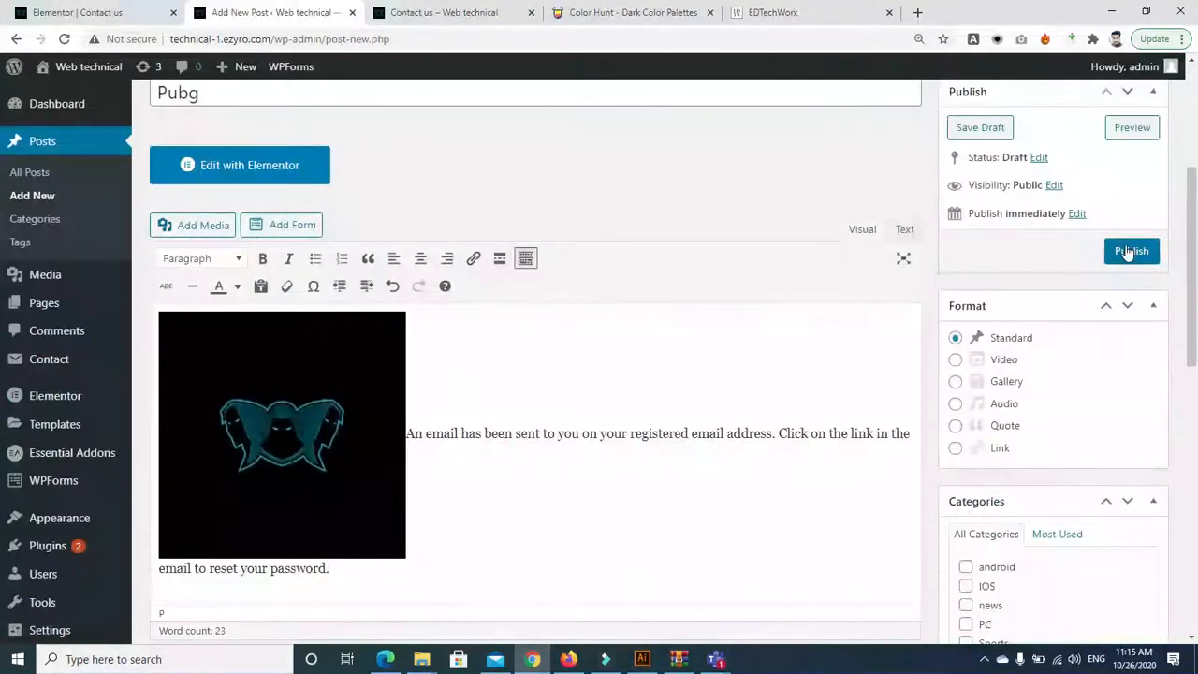
left_click_drag(1195, 266, 1195, 341)
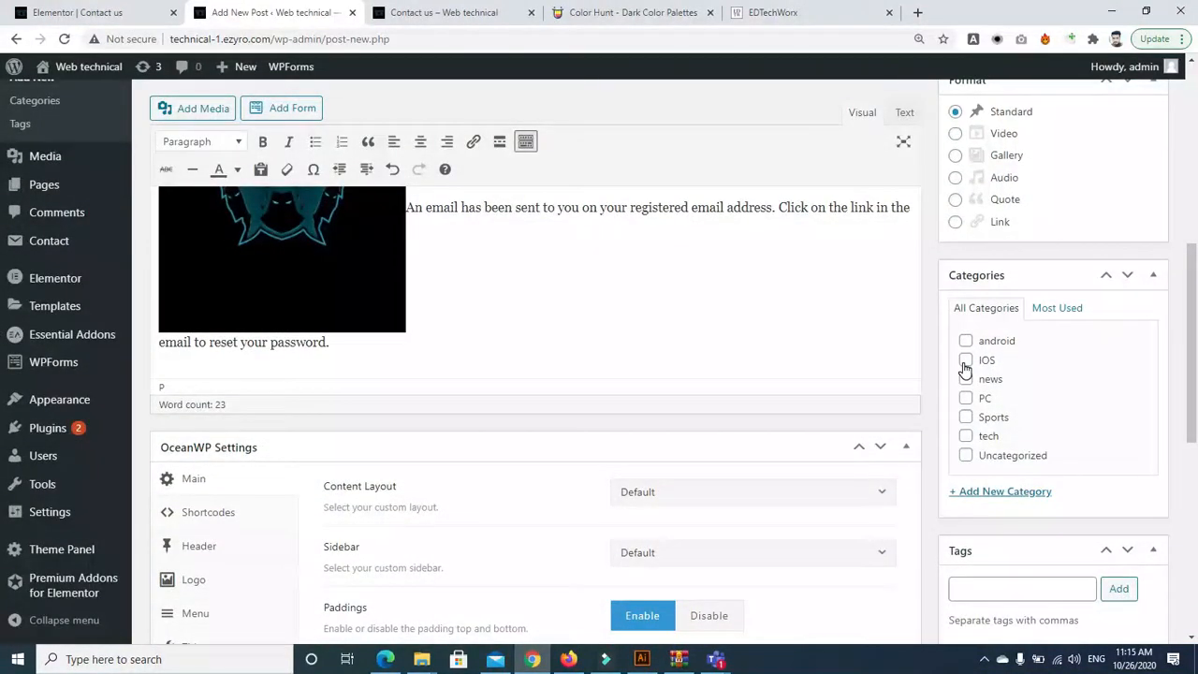
left_click(966, 400)
left_click_drag(1195, 361, 1195, 258)
left_click(1129, 336)
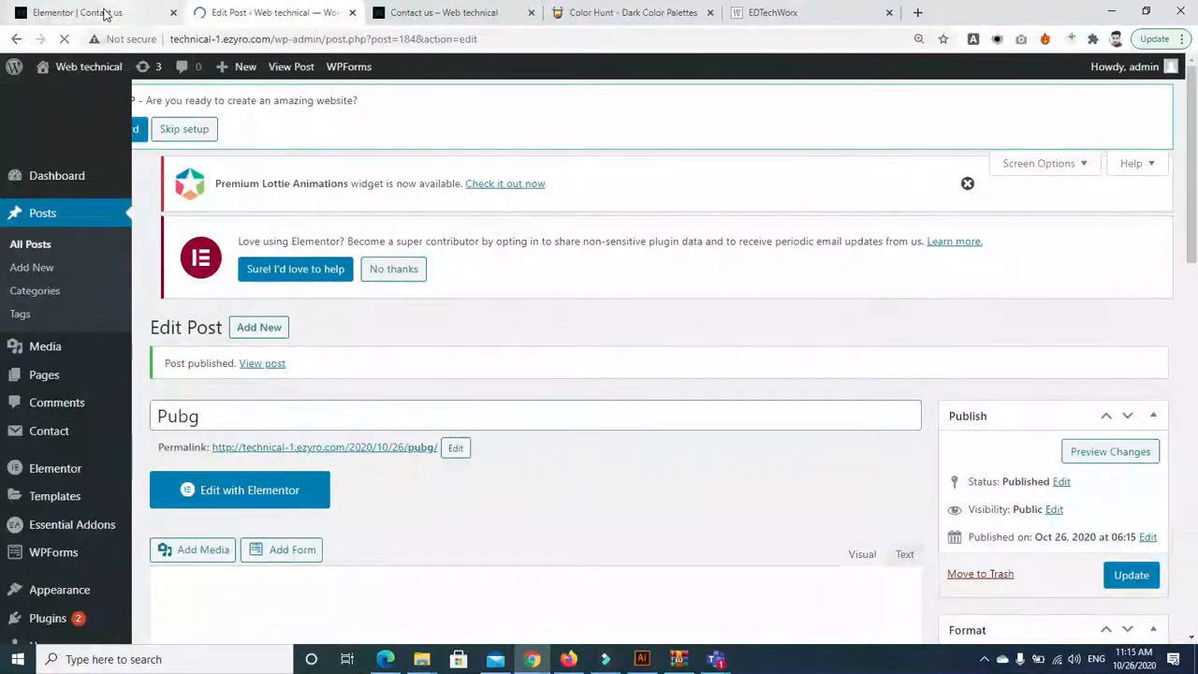
Reload the Contact us page in Elementor and scroll down to the empty section
left_click(106, 13)
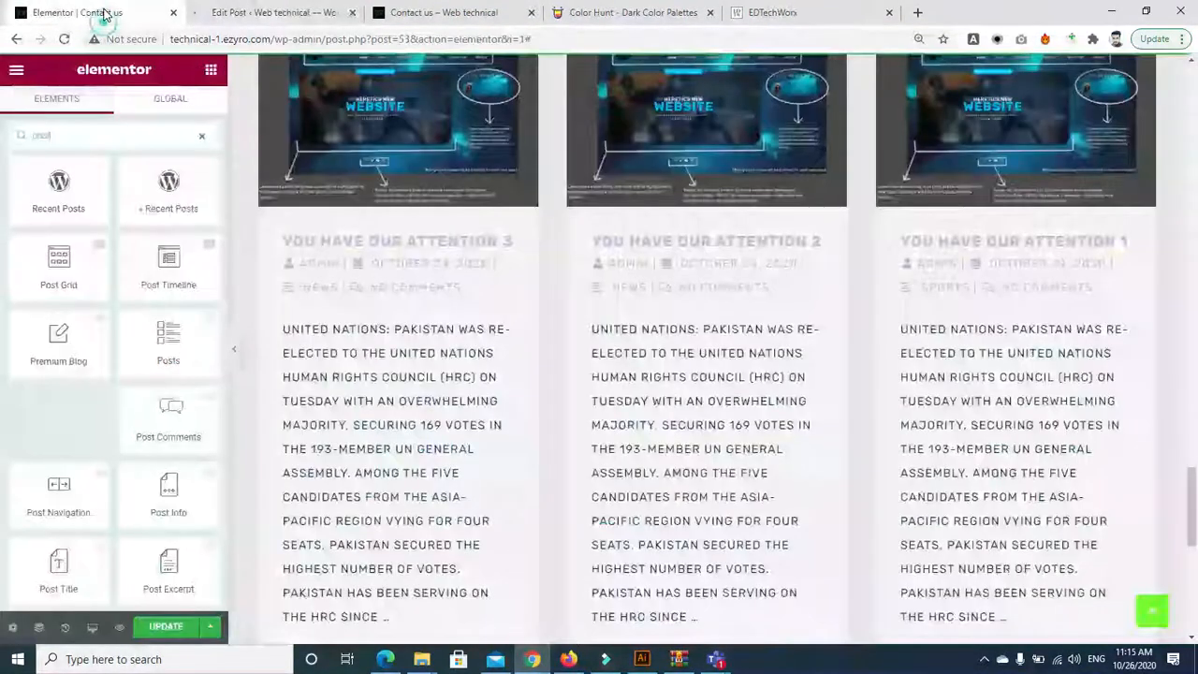
left_click(17, 39)
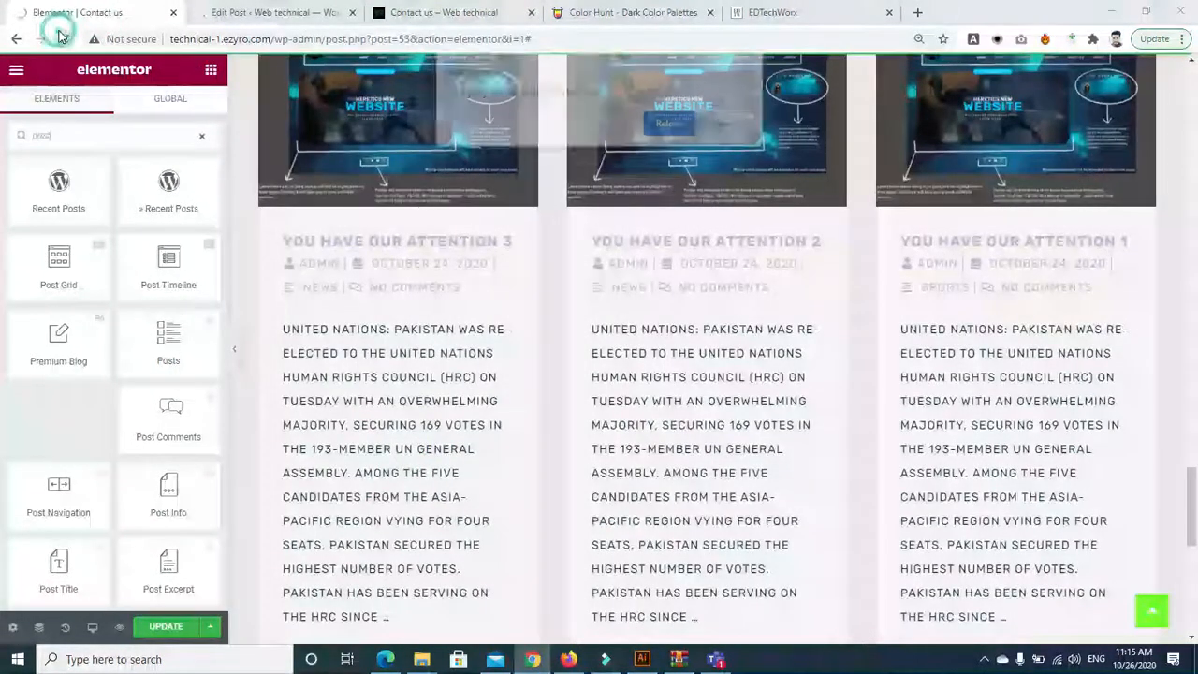
left_click(670, 123)
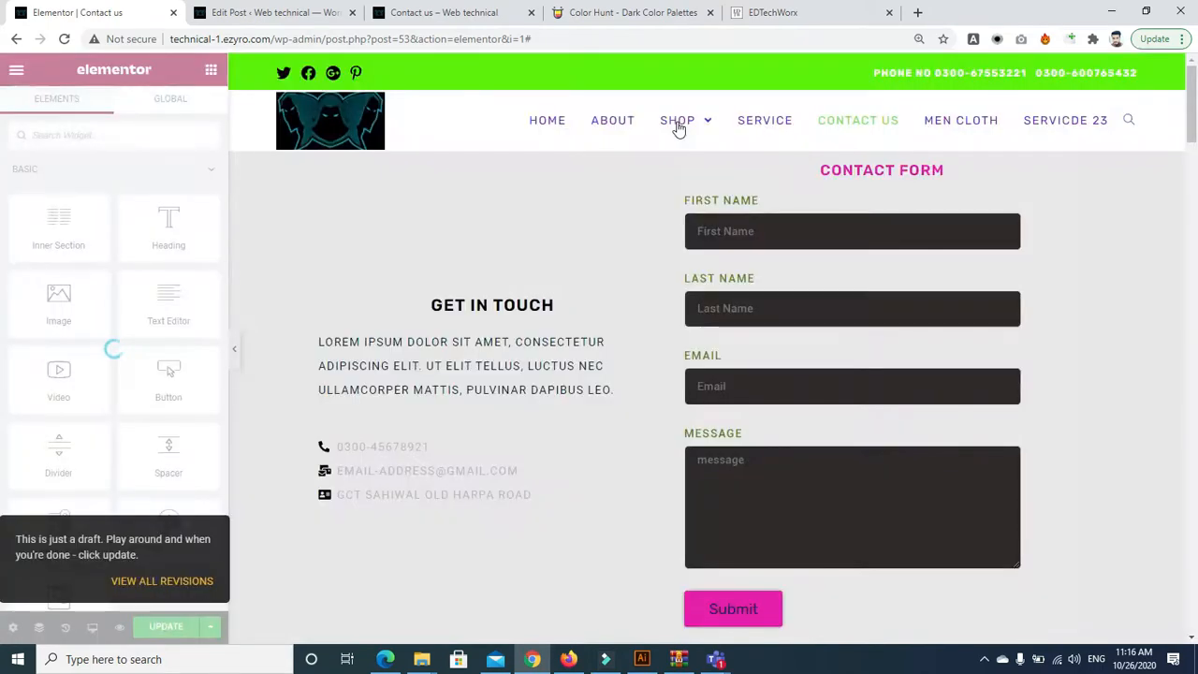
left_click_drag(1194, 124, 1195, 591)
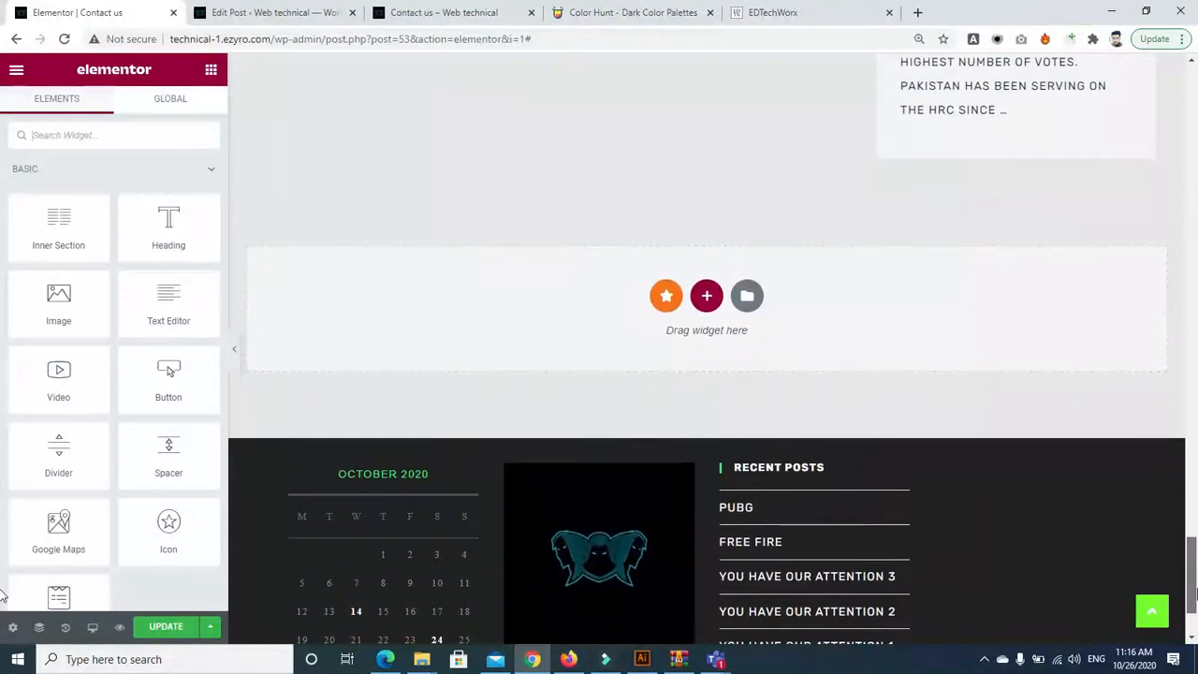
Add a one-column section and drop a Post Grid widget, found by searching 'post', into it
left_click(706, 296)
left_click(515, 337)
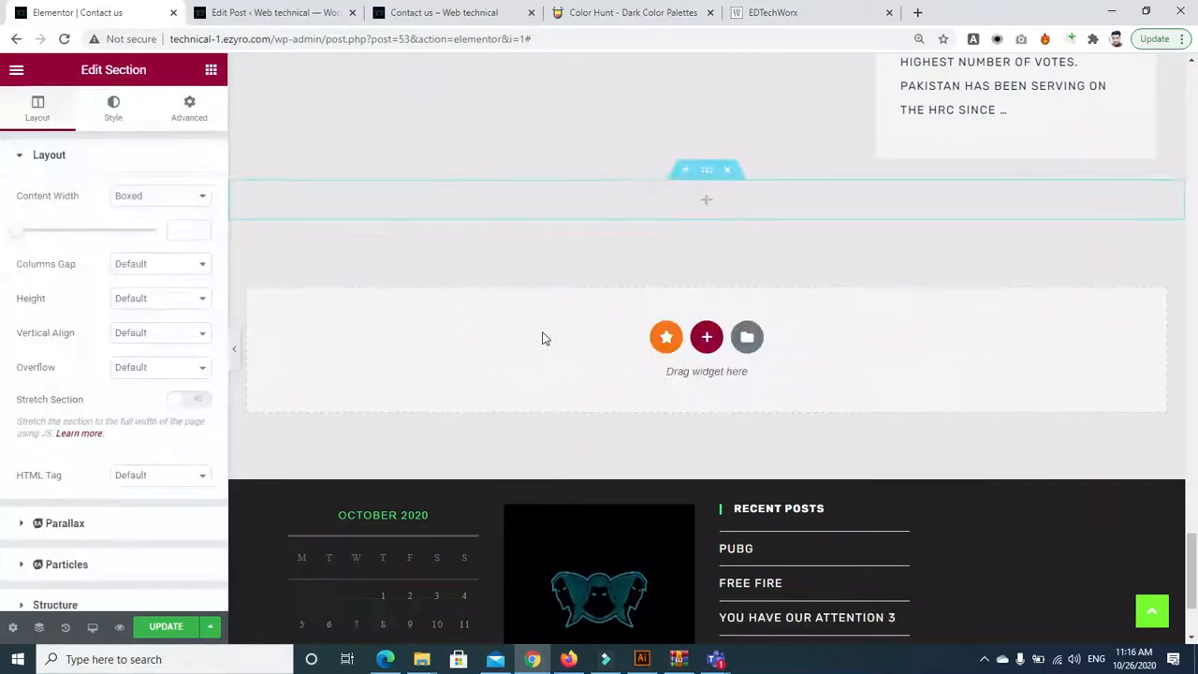
left_click(215, 71)
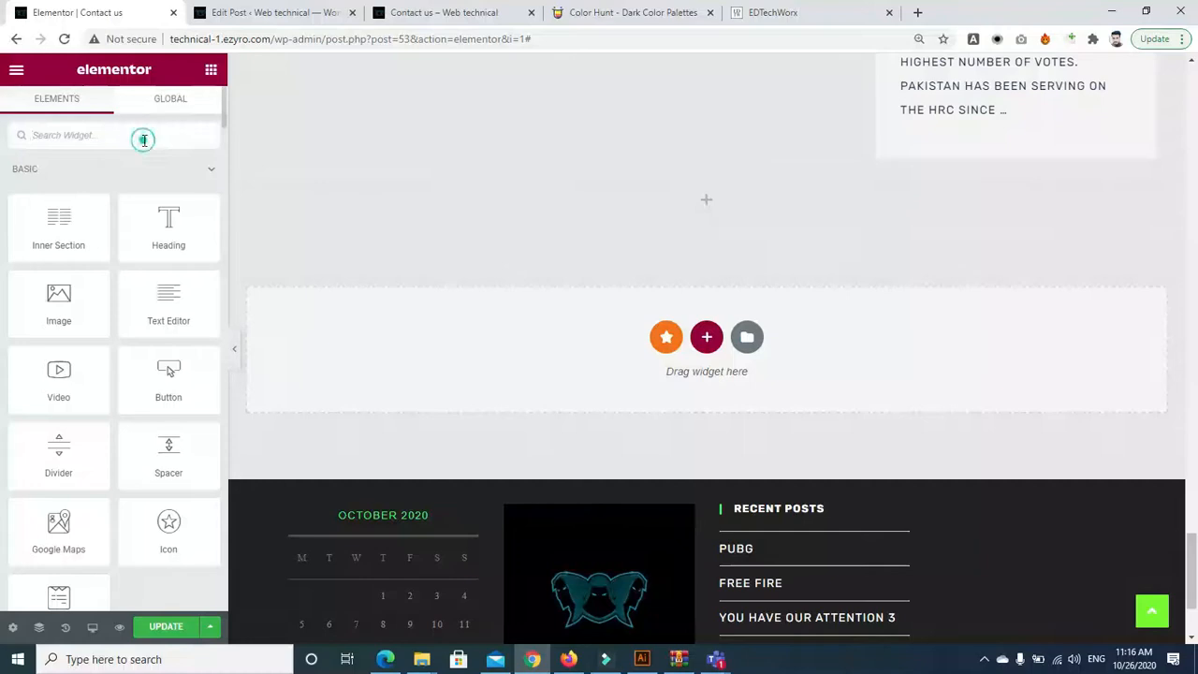
type("post")
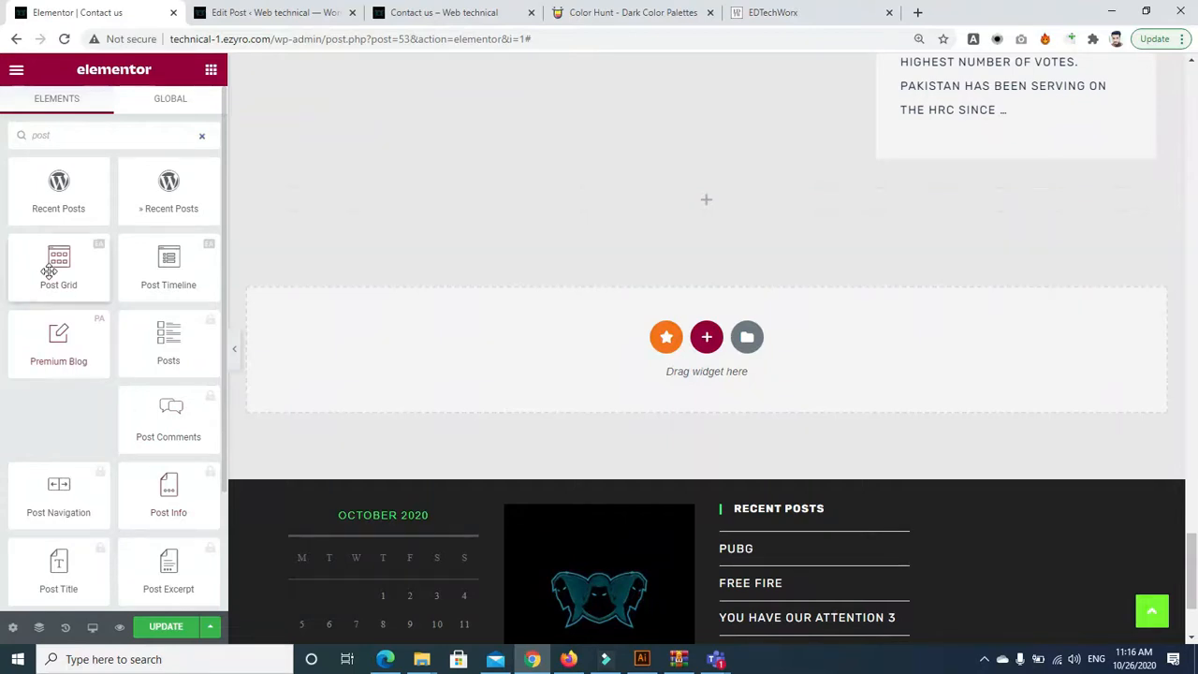
left_click_drag(66, 256, 686, 202)
left_click_drag(684, 195, 684, 193)
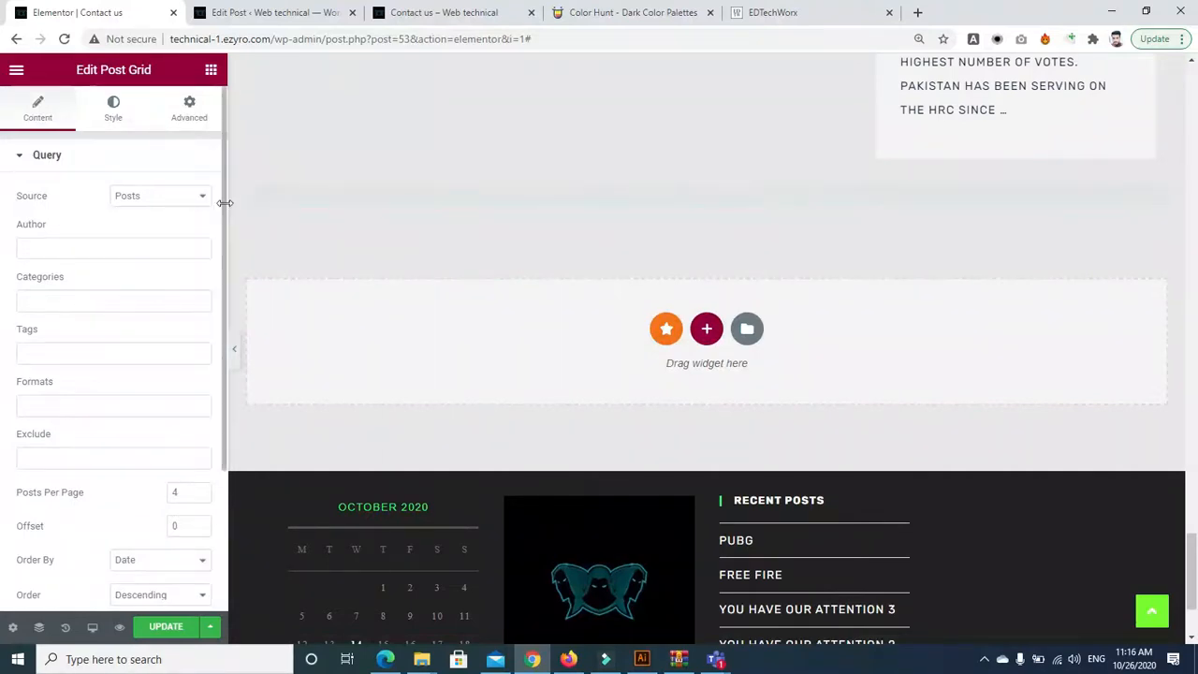
Limit the Post Grid query to the IOS, PC, android and tech categories
left_click_drag(223, 208, 222, 231)
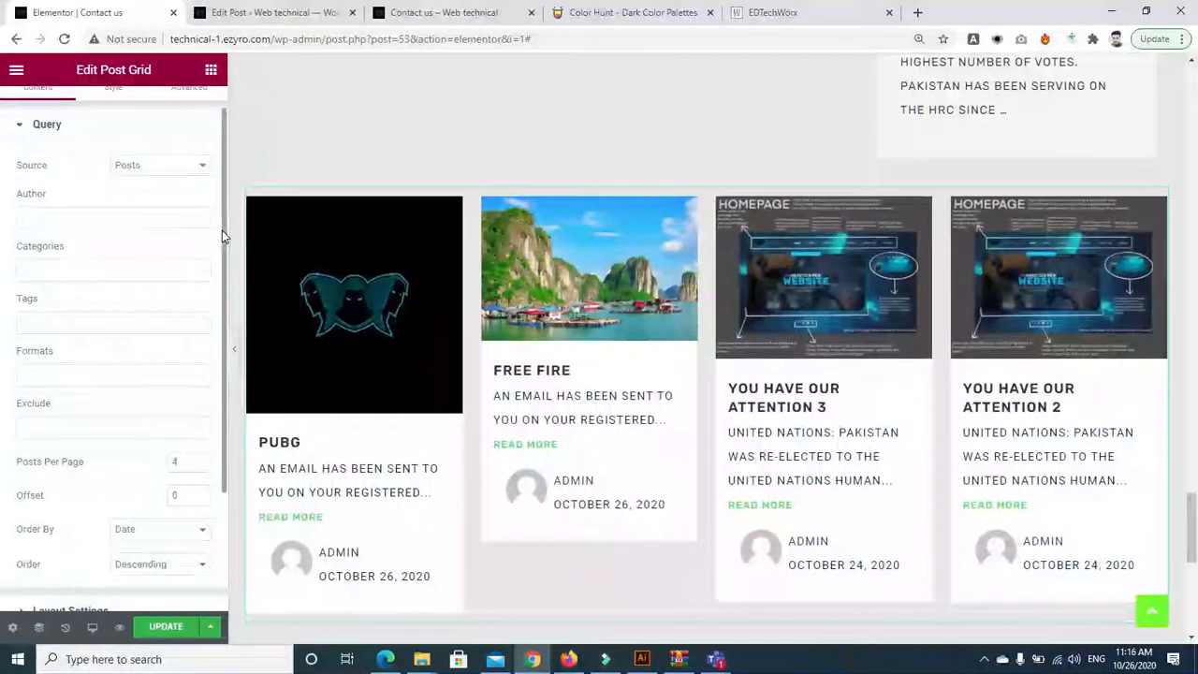
mouse_move(1193, 550)
left_mouse_down()
mouse_move(1193, 565)
mouse_move(1194, 545)
left_mouse_up()
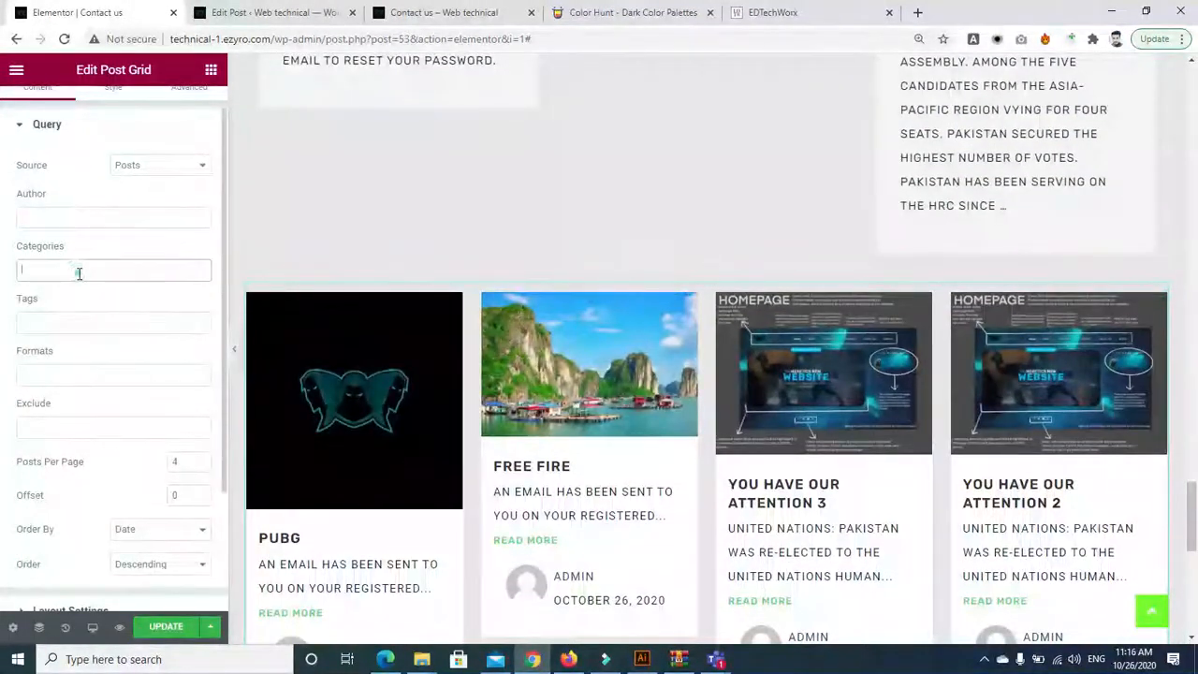
type("ios")
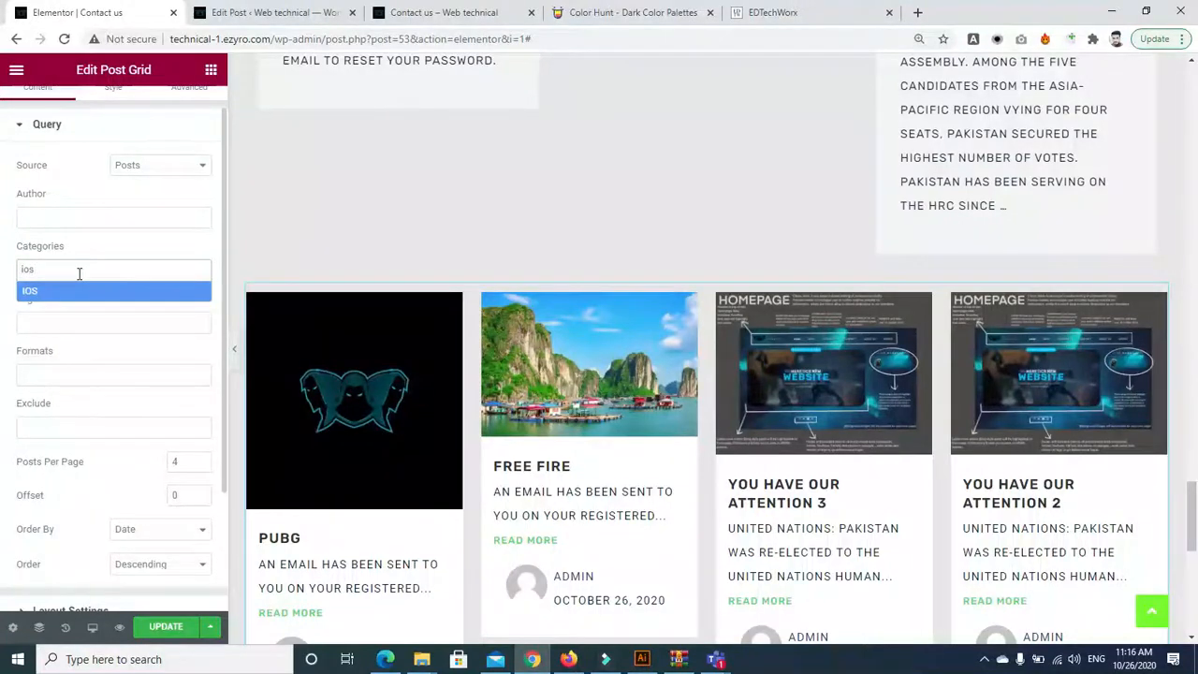
left_click(33, 295)
left_click(94, 272)
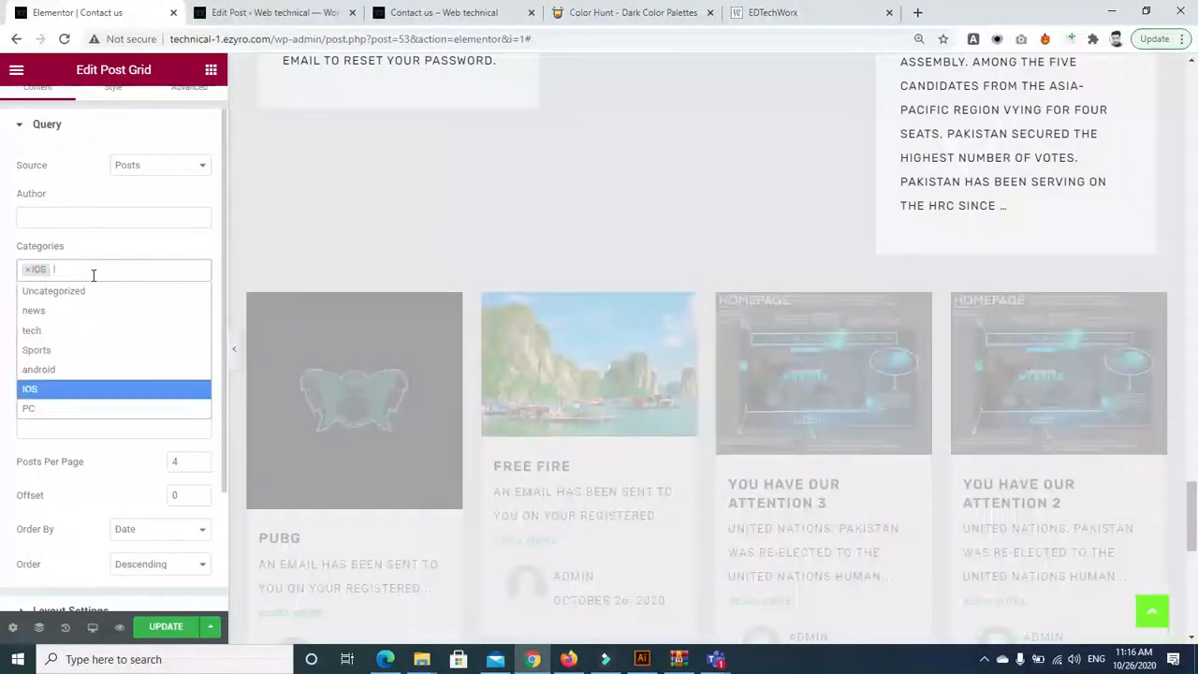
type("pc")
key("Return")
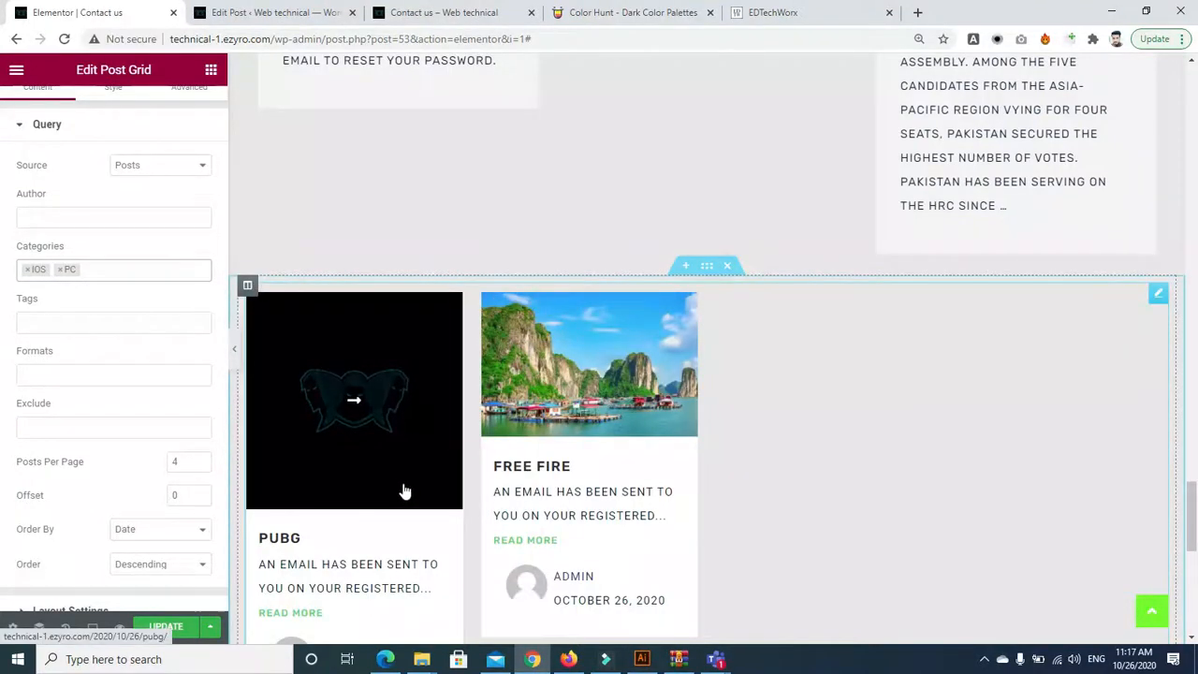
left_click(160, 272)
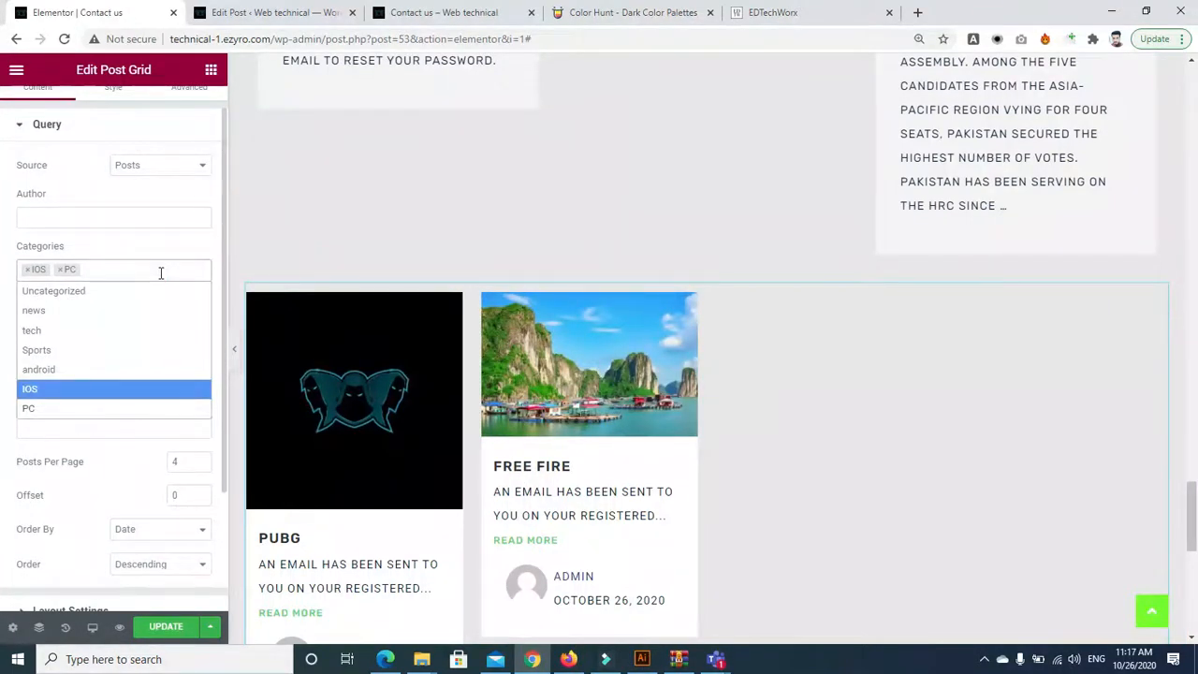
left_click(83, 371)
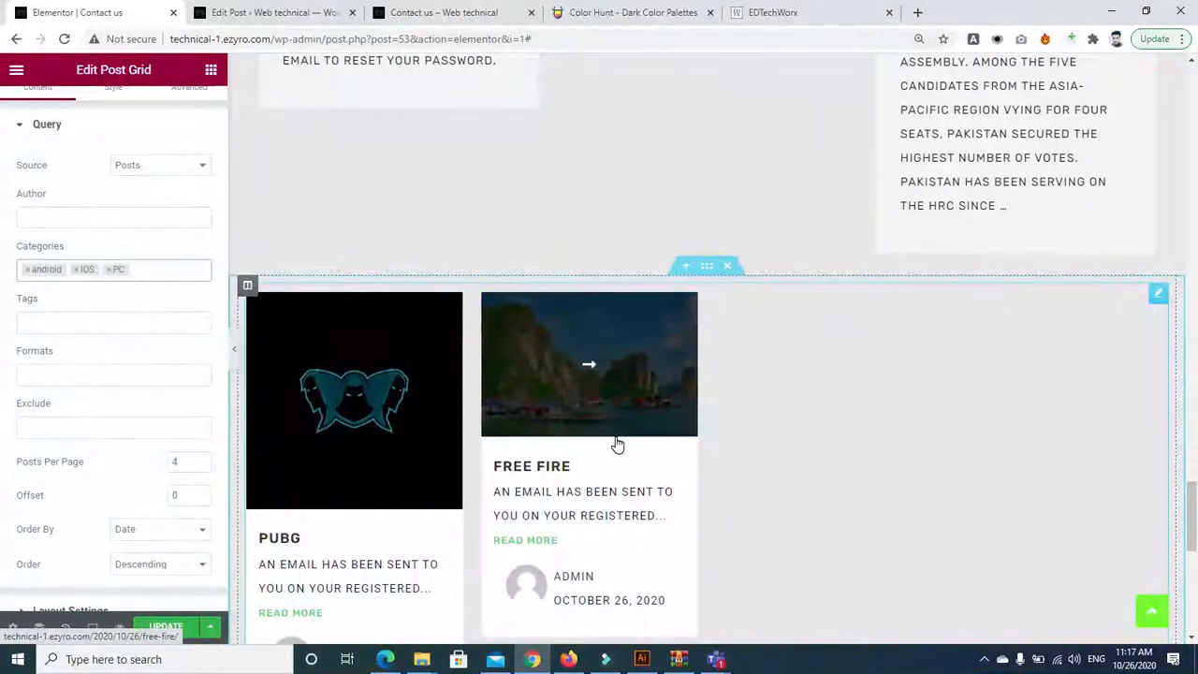
left_click(146, 269)
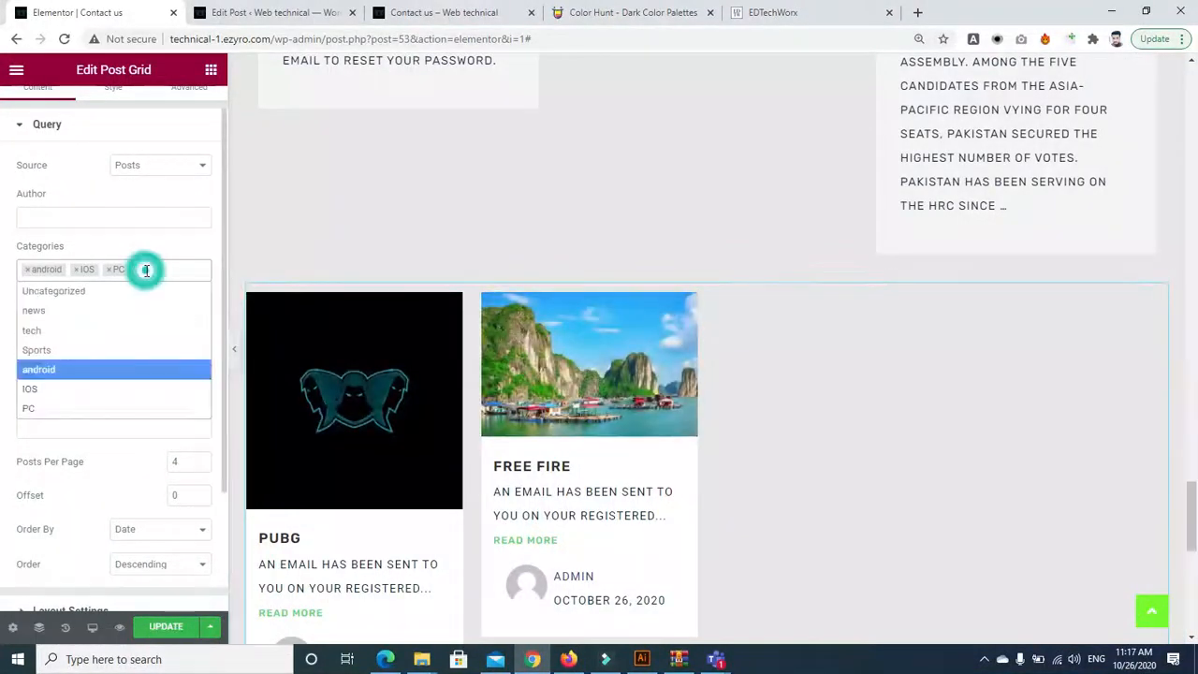
left_click(71, 331)
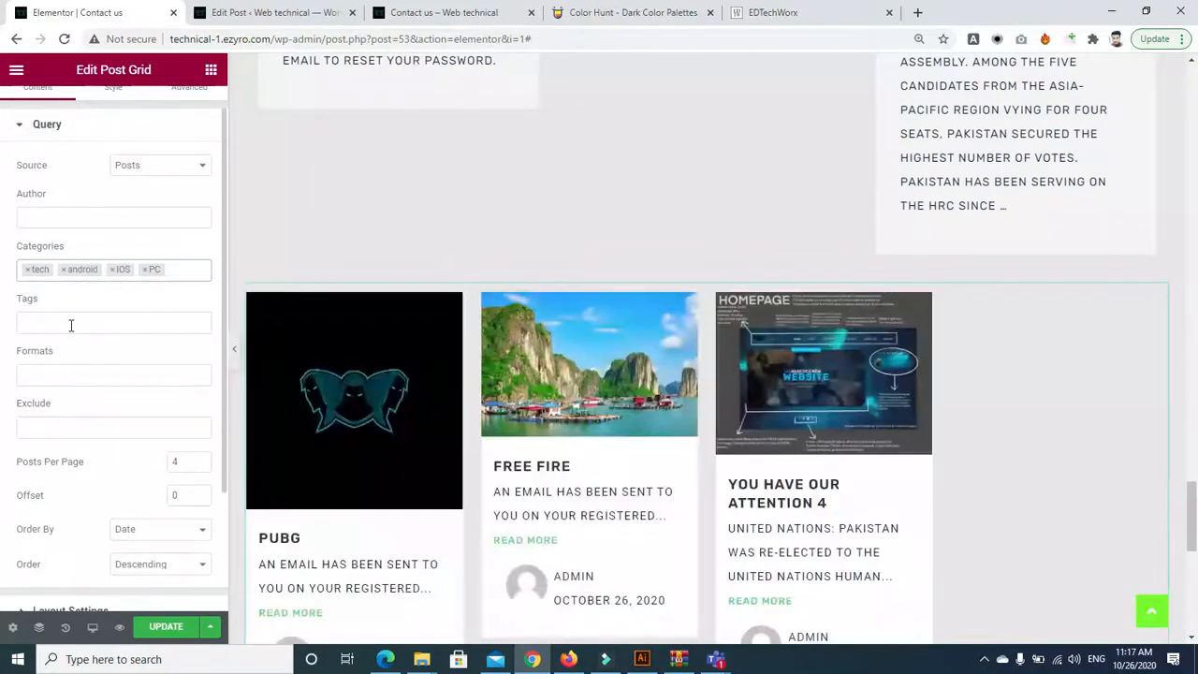
Raise the Post Grid's Posts Per Page from 4 to 6
left_click_drag(1195, 493, 1195, 535)
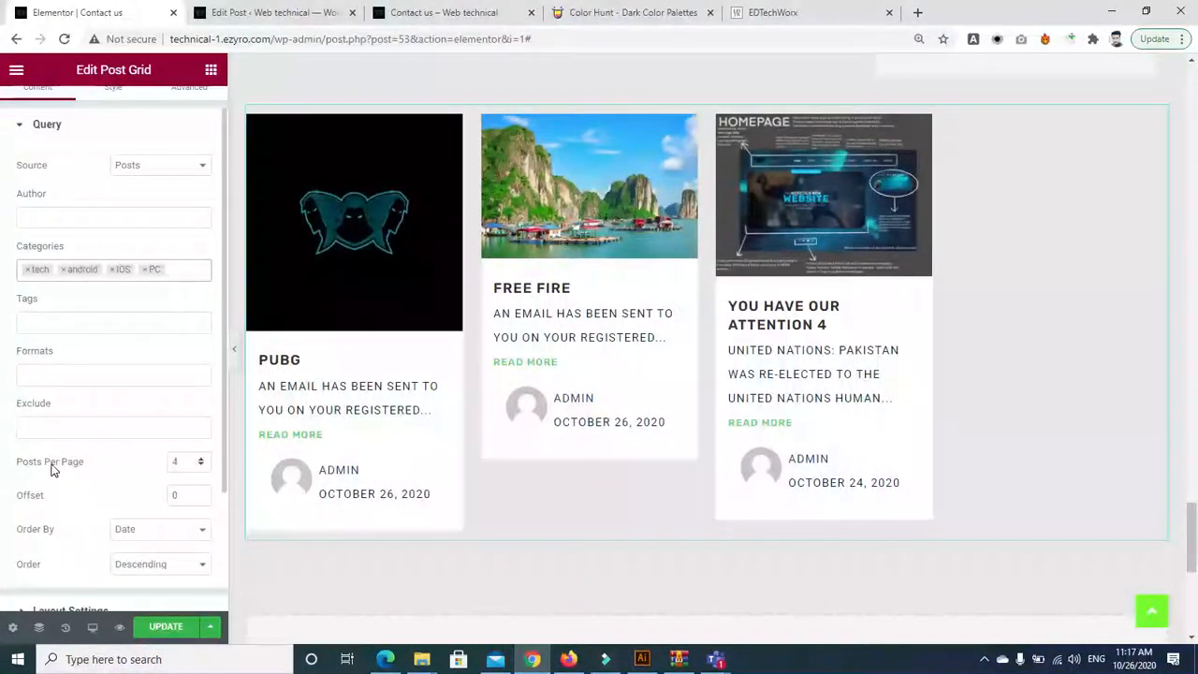
left_click(201, 459)
left_click(202, 458)
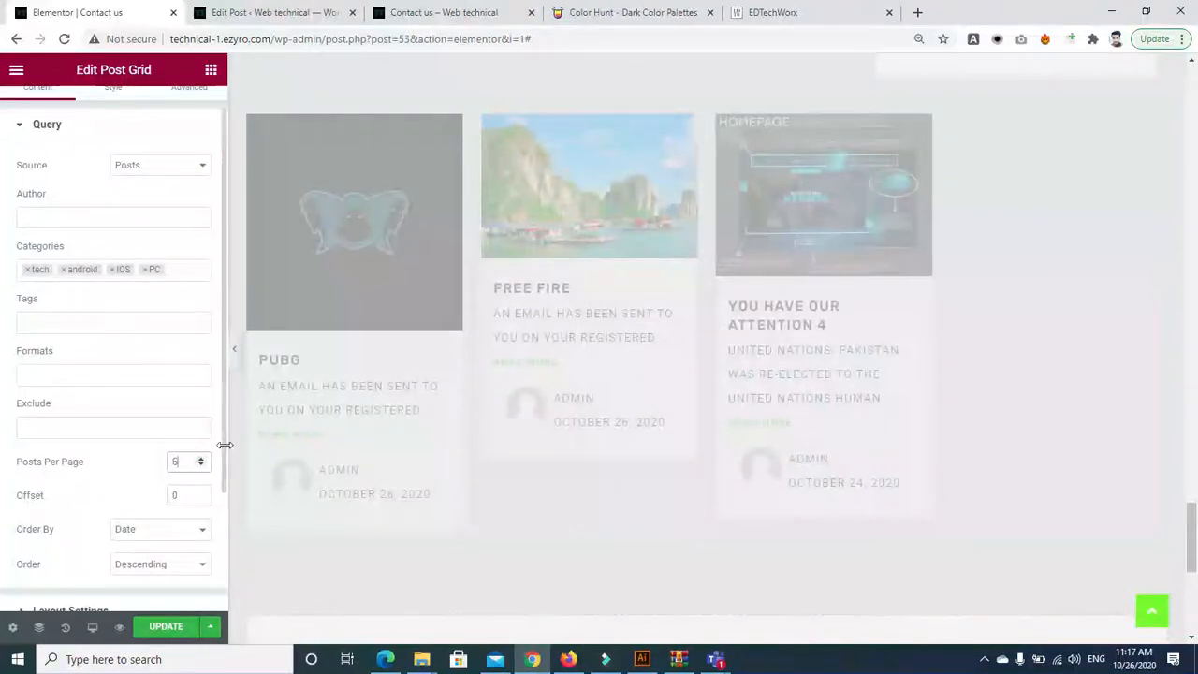
scroll(168, 281, "up", 1)
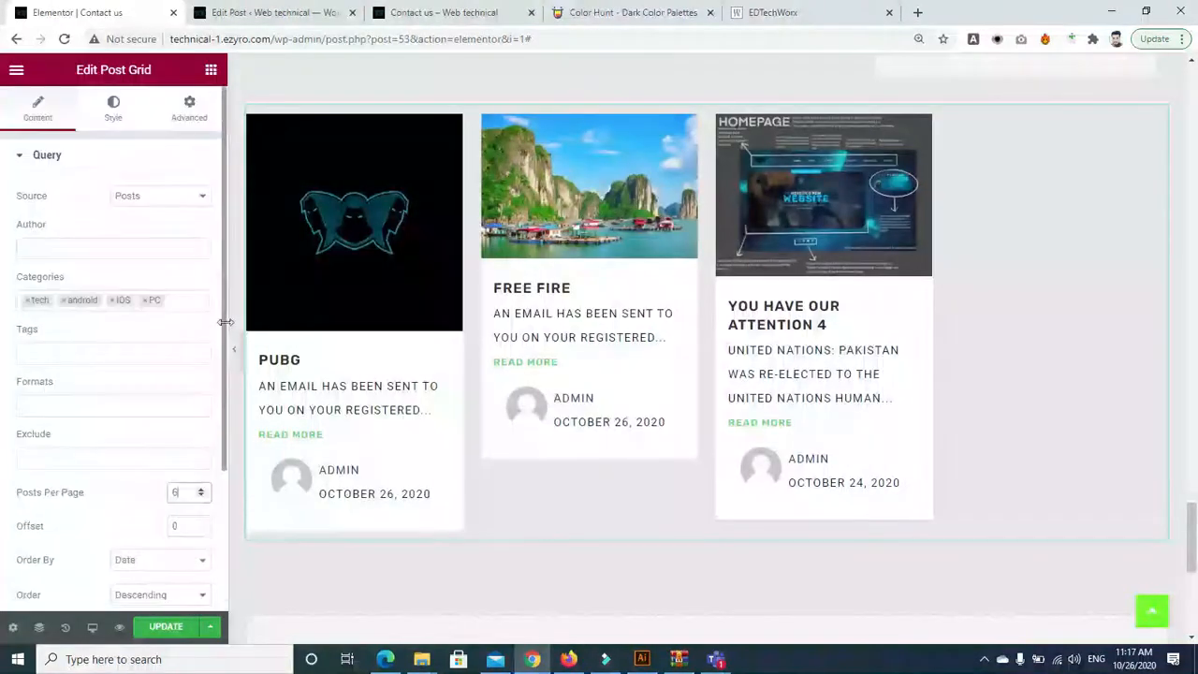
left_click(112, 108)
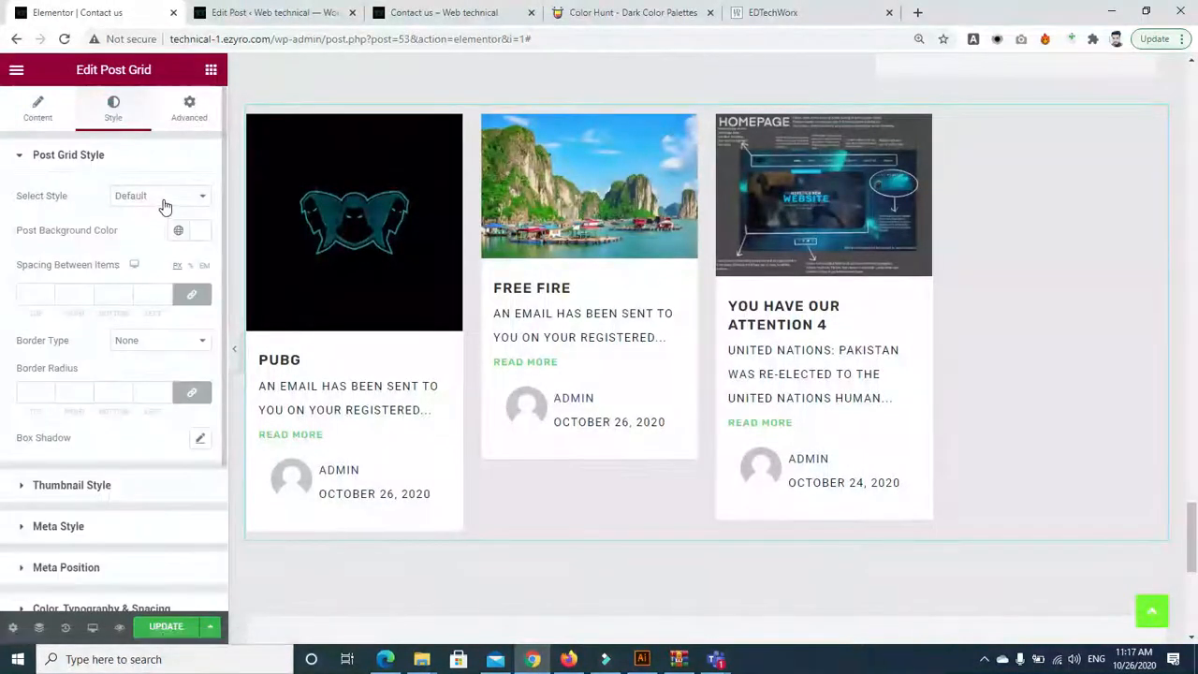
left_click(161, 198)
left_click(161, 237)
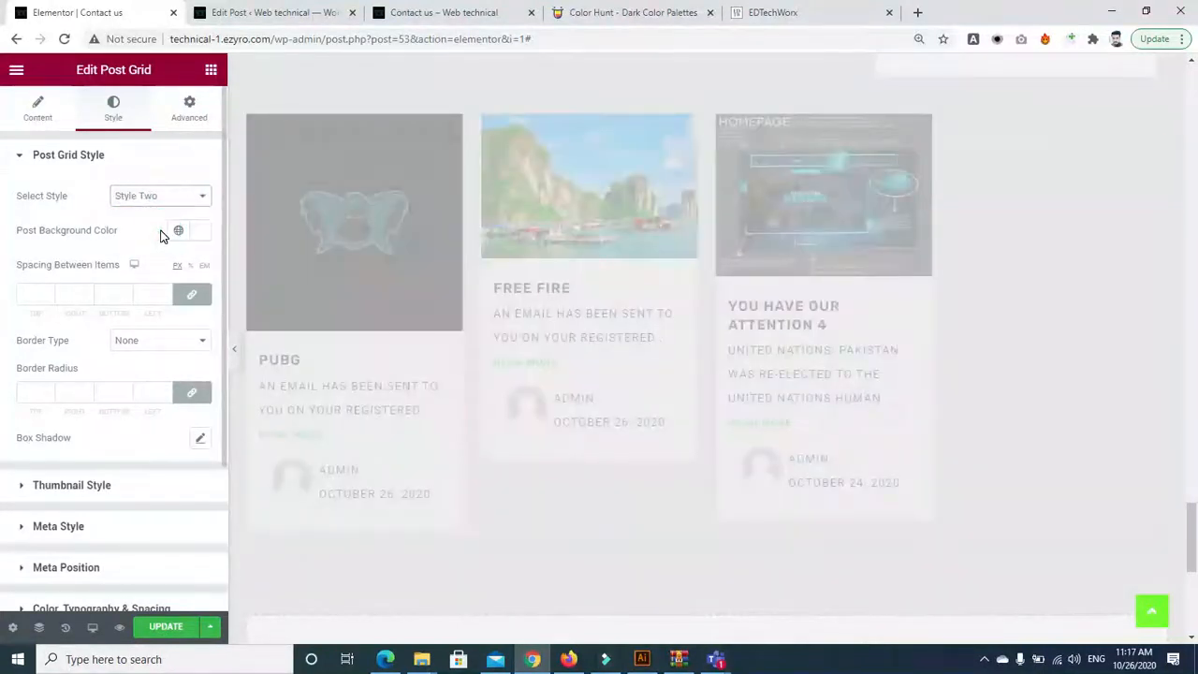
left_click(160, 200)
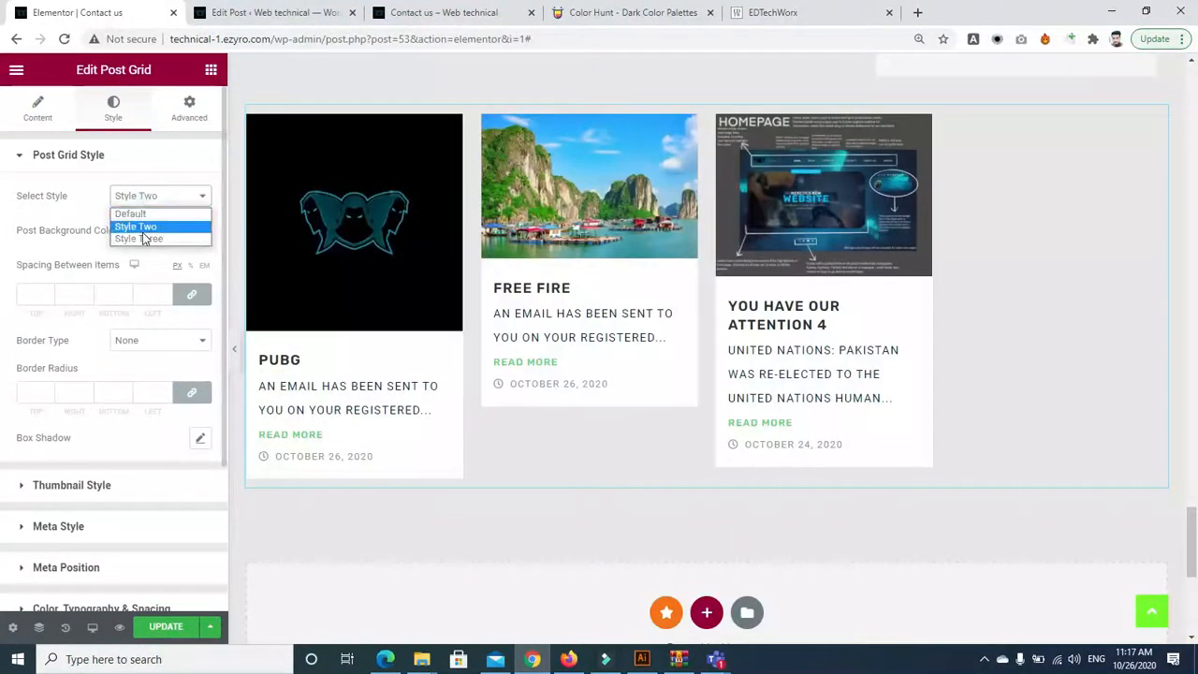
left_click(142, 238)
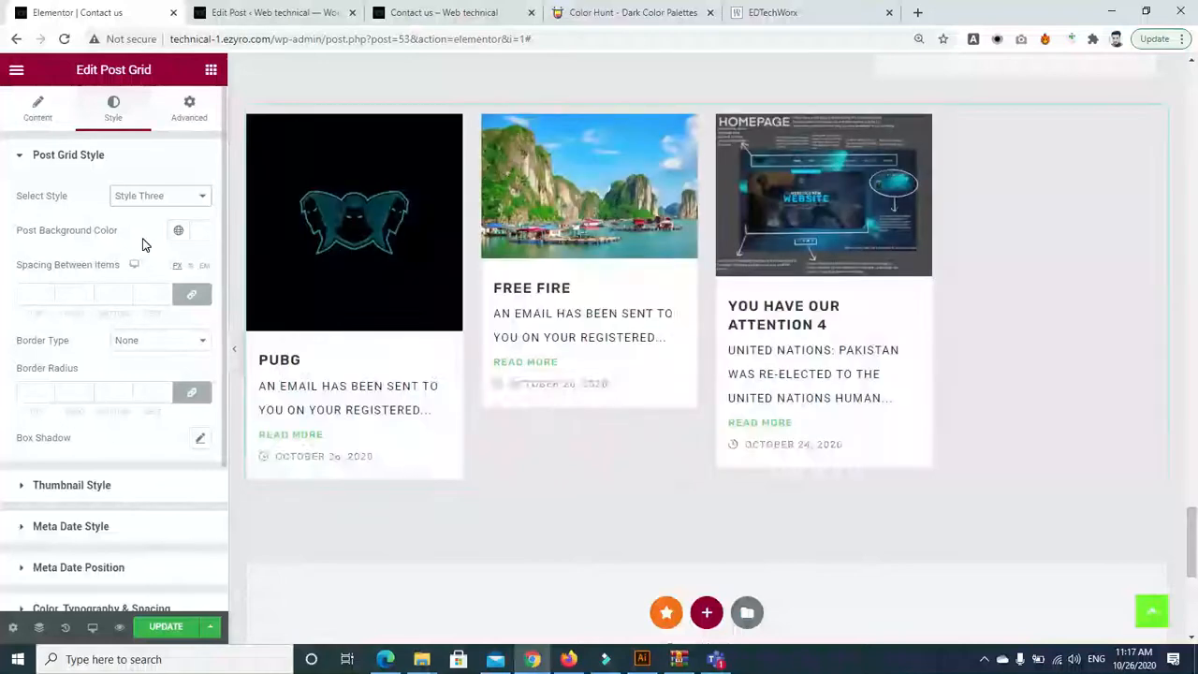
left_click(180, 199)
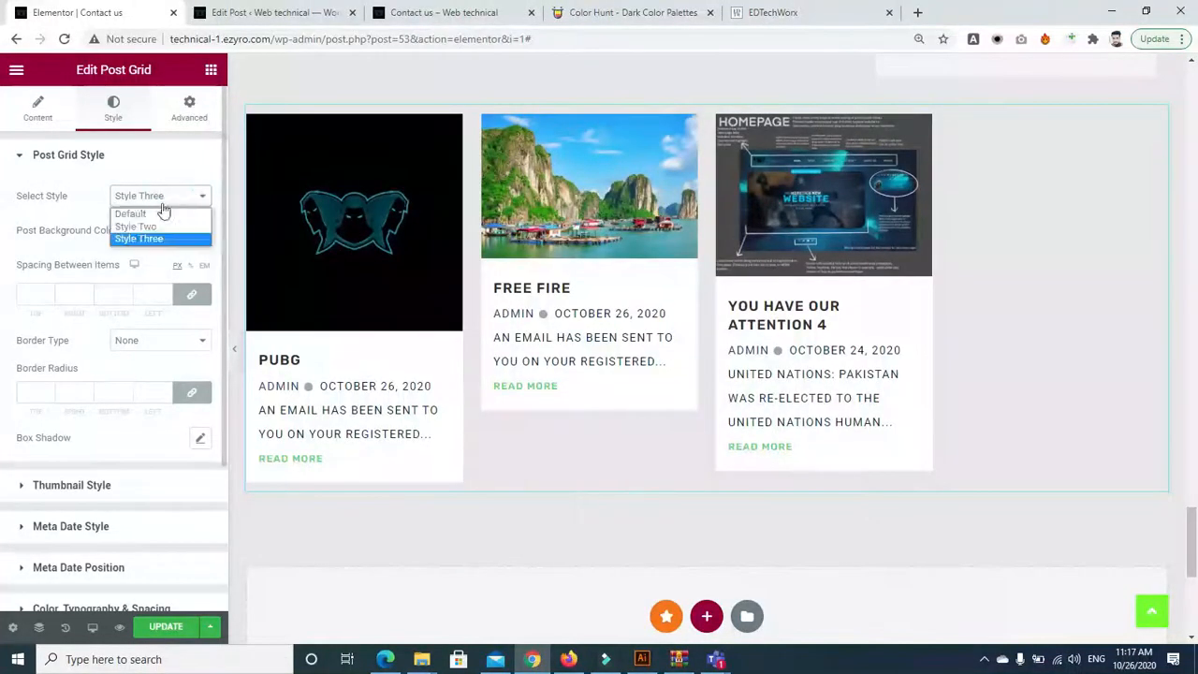
left_click(155, 214)
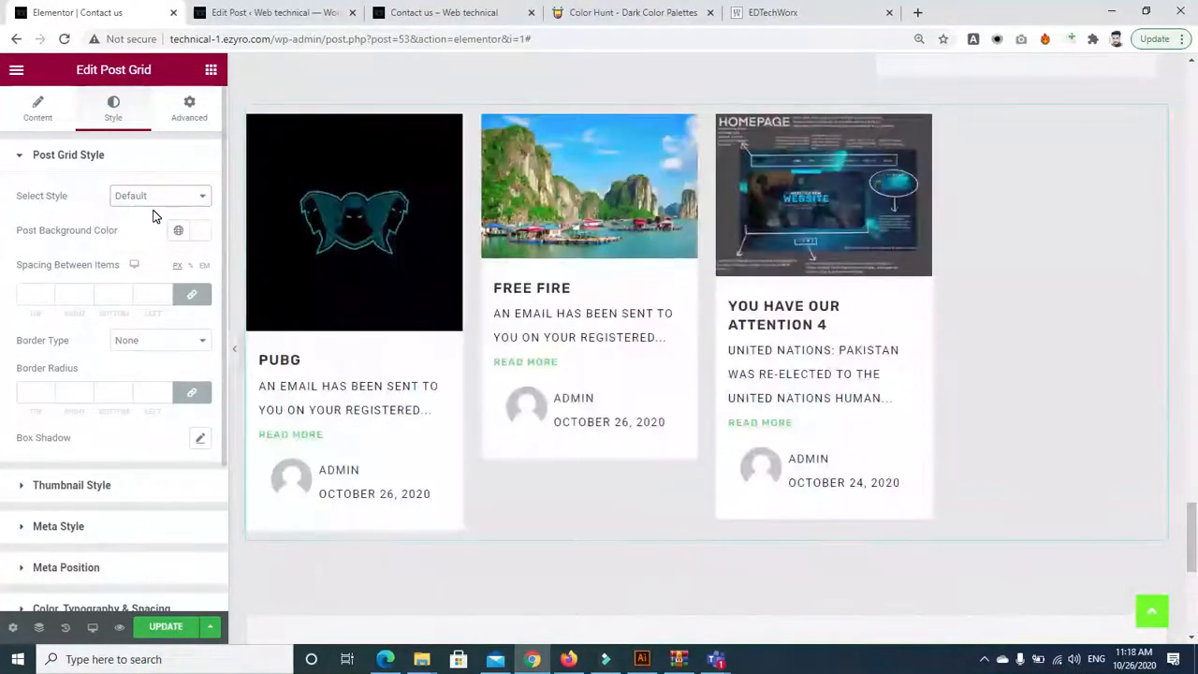
left_click(36, 110)
Set the Post Grid layout to 3 columns in Masonry style
scroll(27, 468, "down", 3)
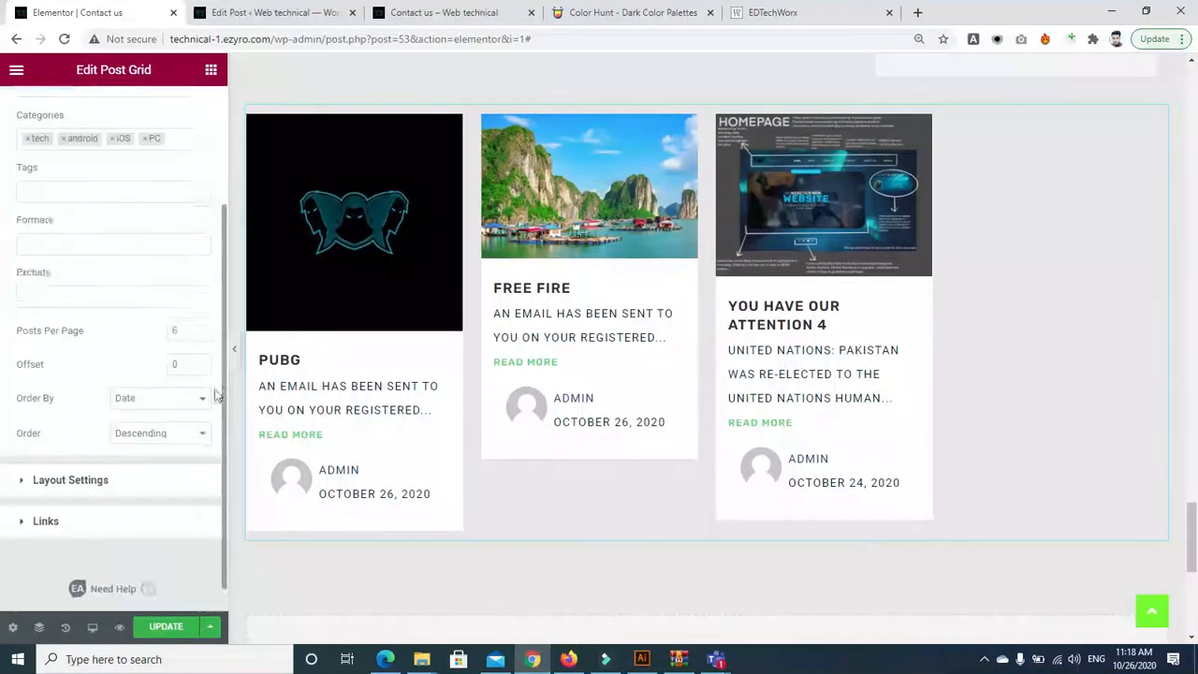
left_click(24, 453)
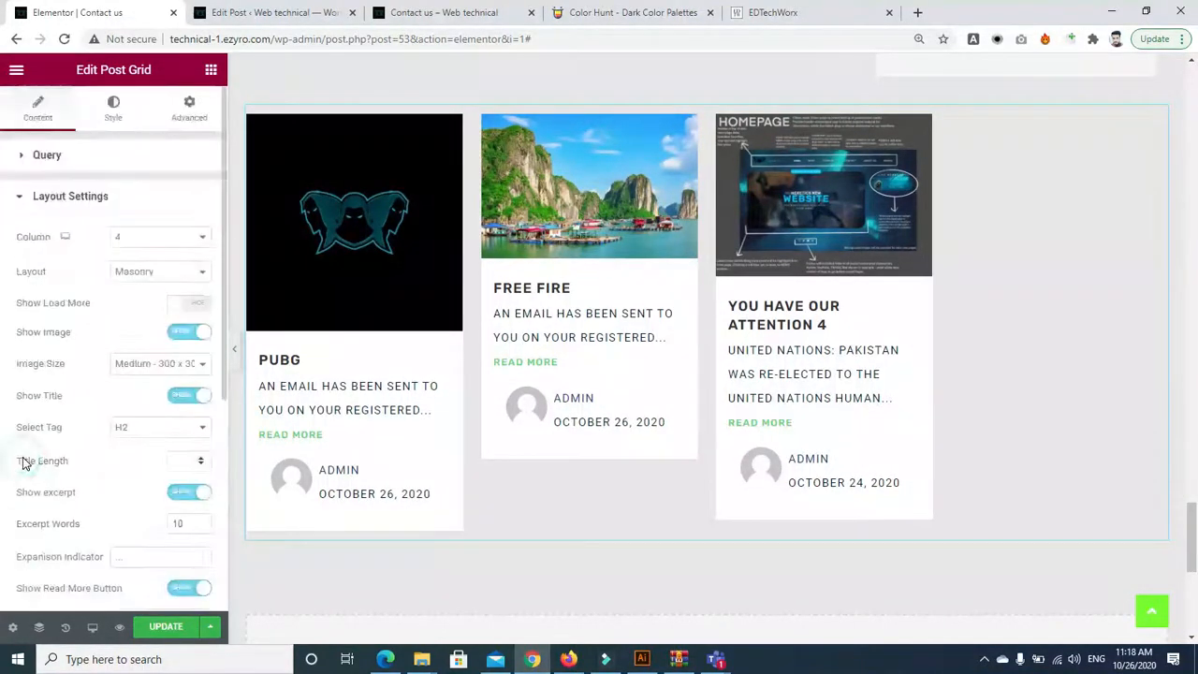
left_click(136, 241)
left_click(126, 278)
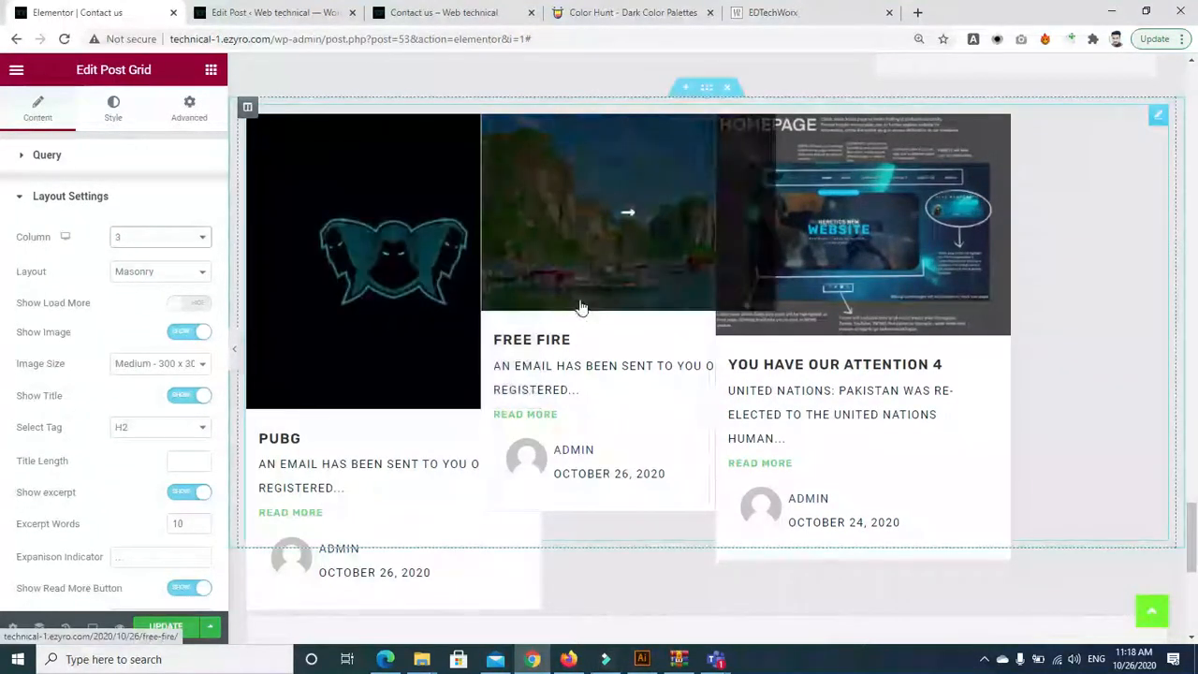
left_click(147, 272)
left_click(139, 287)
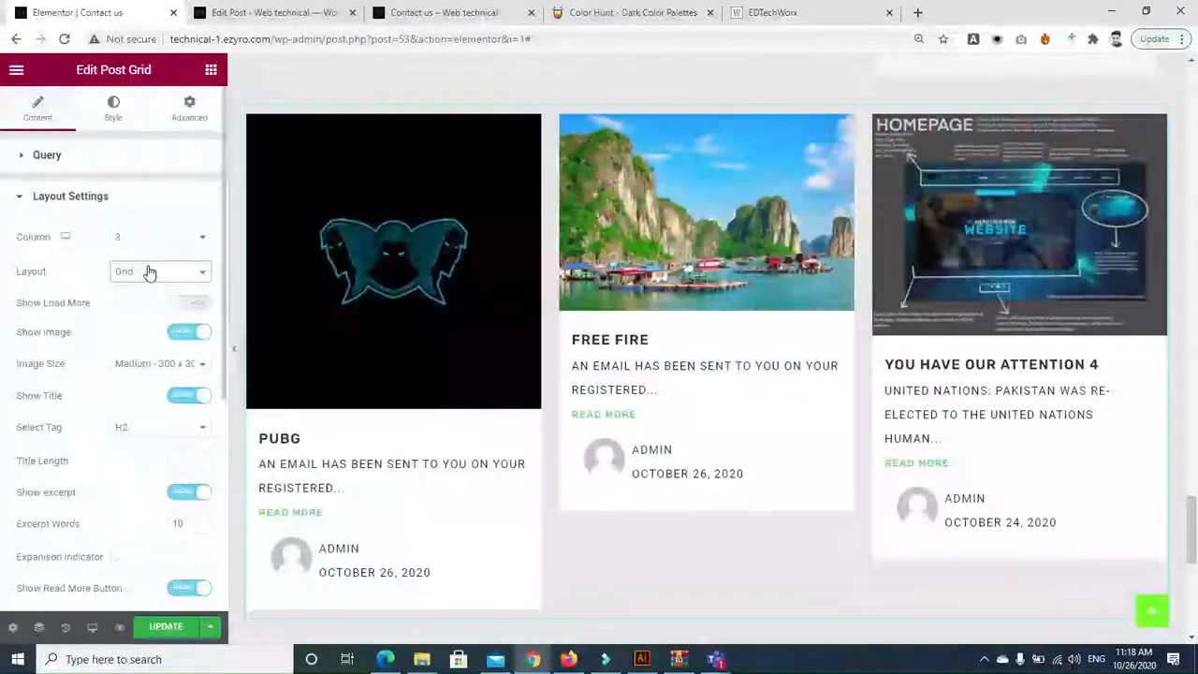
left_click(148, 272)
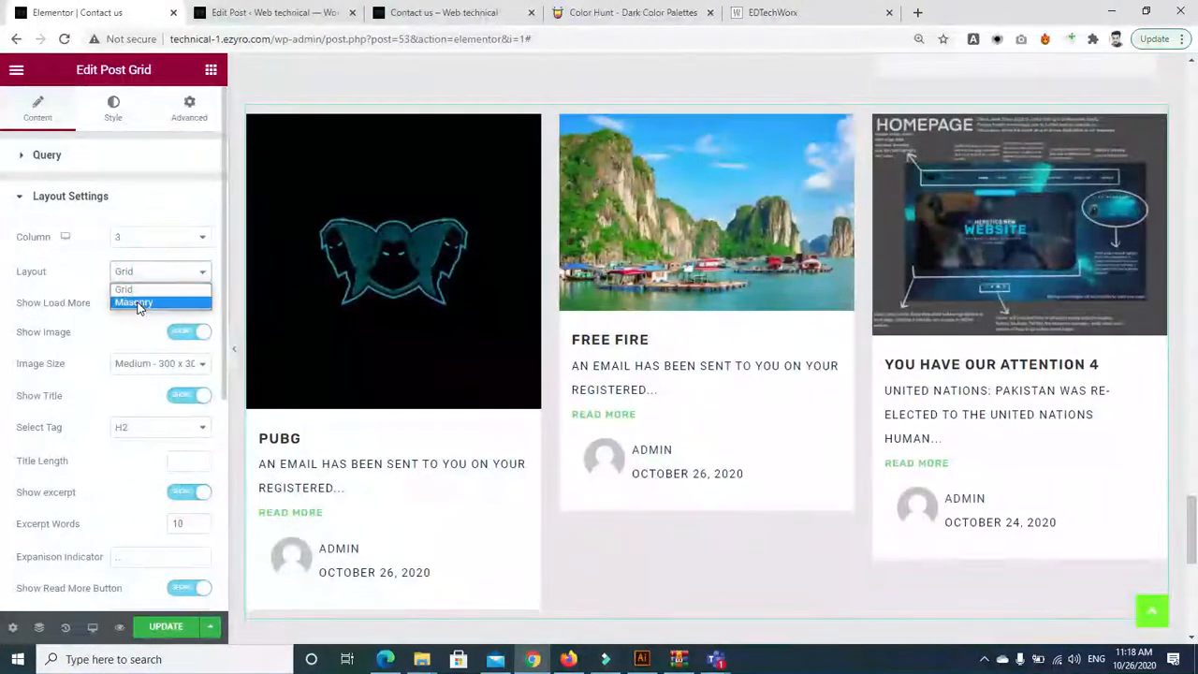
left_click(136, 303)
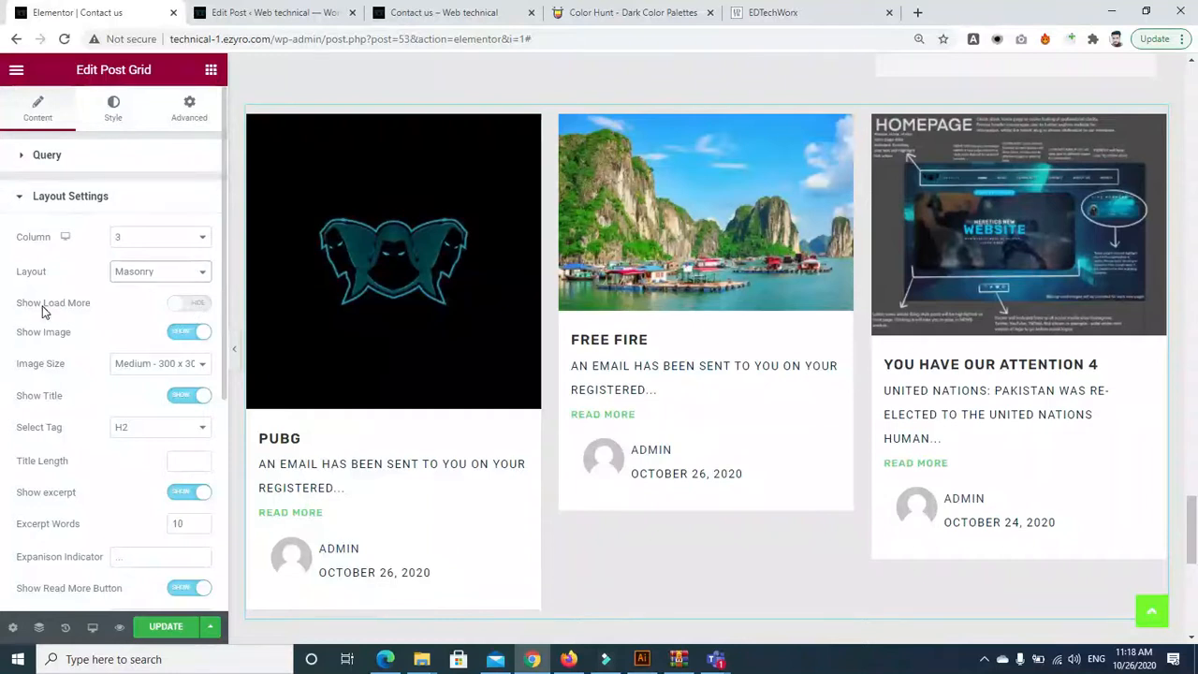
Turn on Show Load More and test the Load More button in the preview
left_click(191, 304)
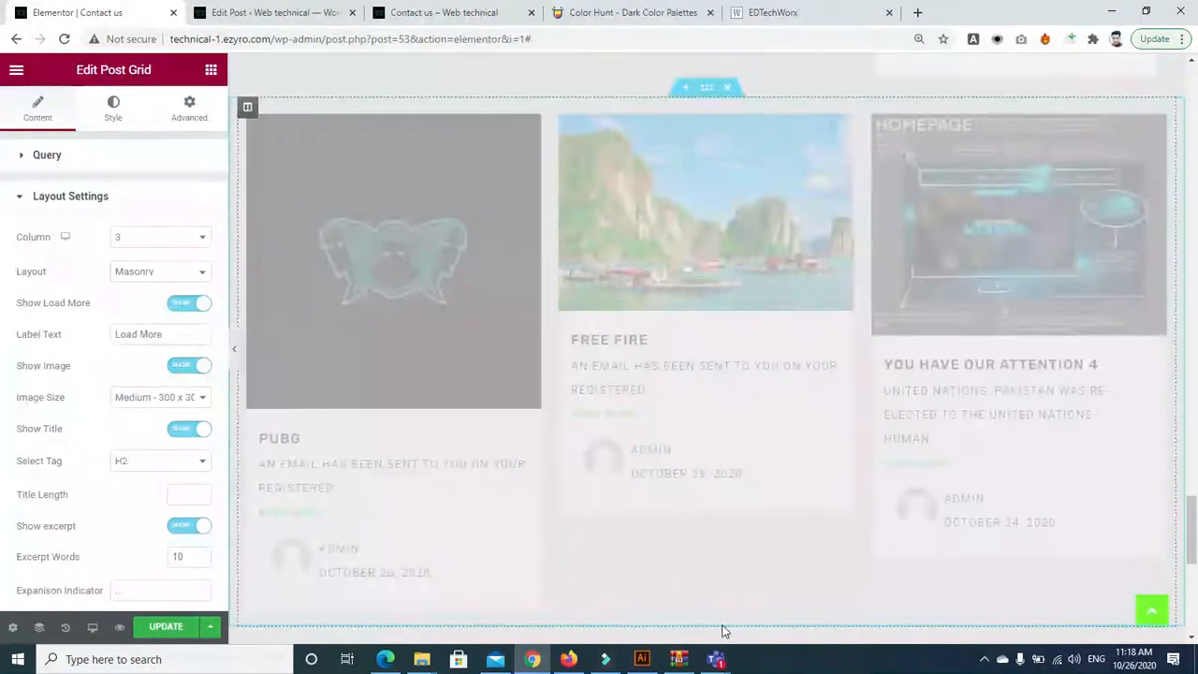
scroll(693, 451, "down", 2)
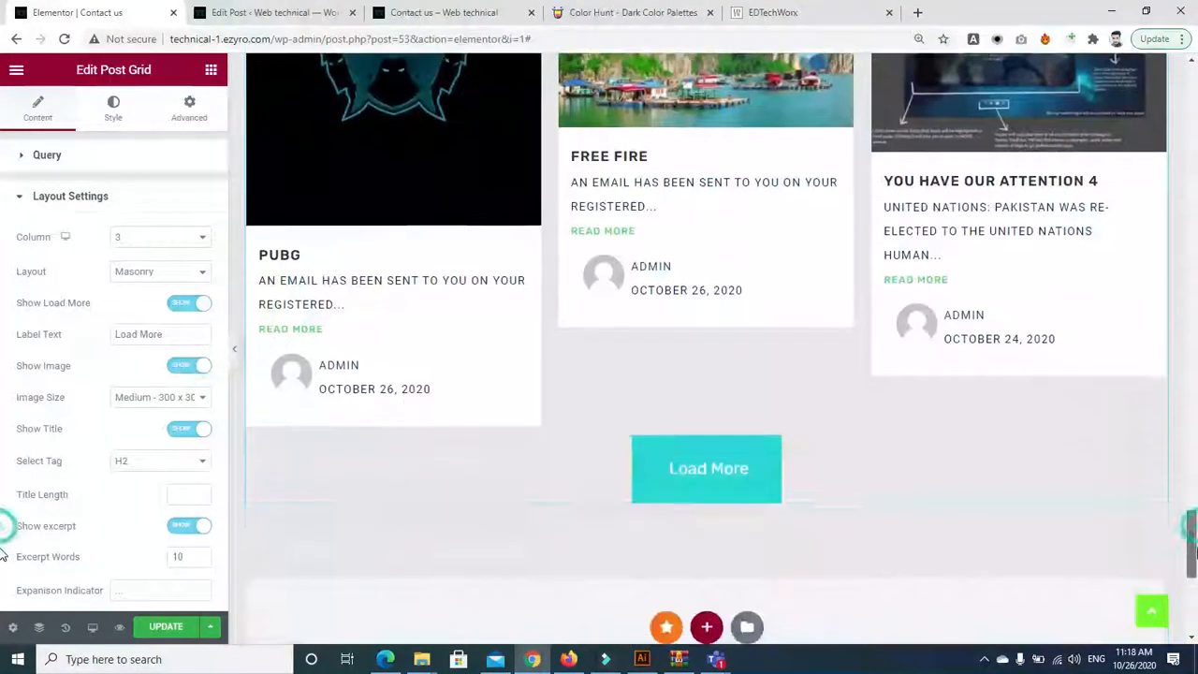
left_click(690, 466)
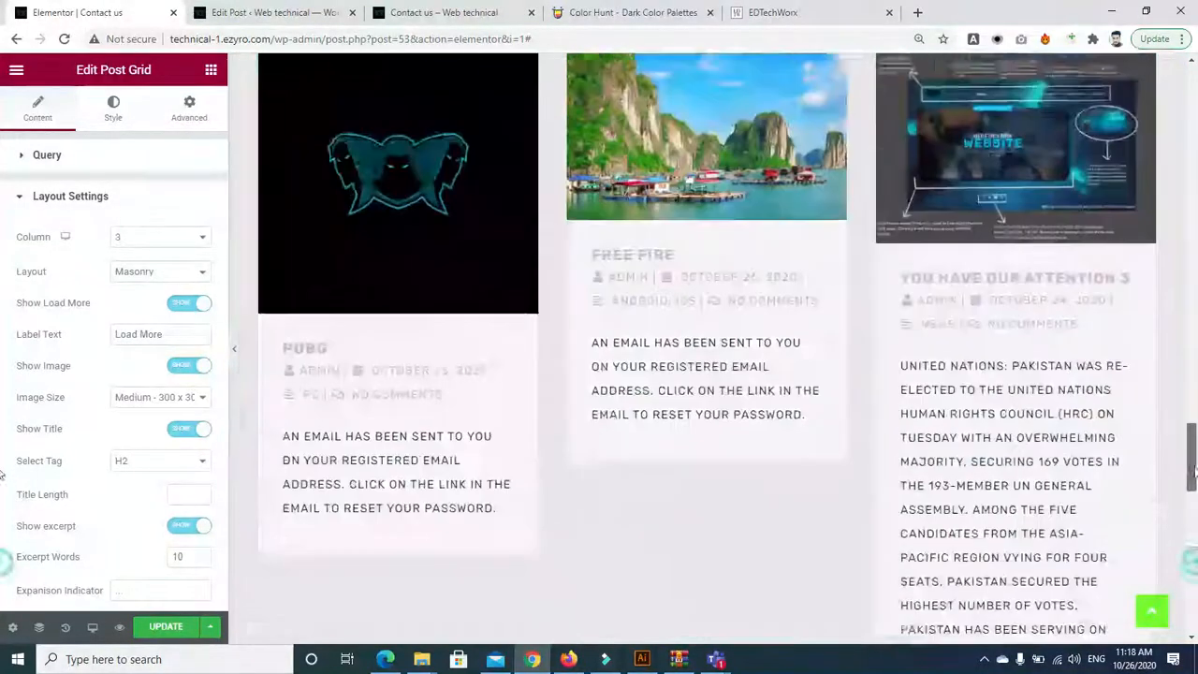
left_click_drag(1195, 470, 1197, 533)
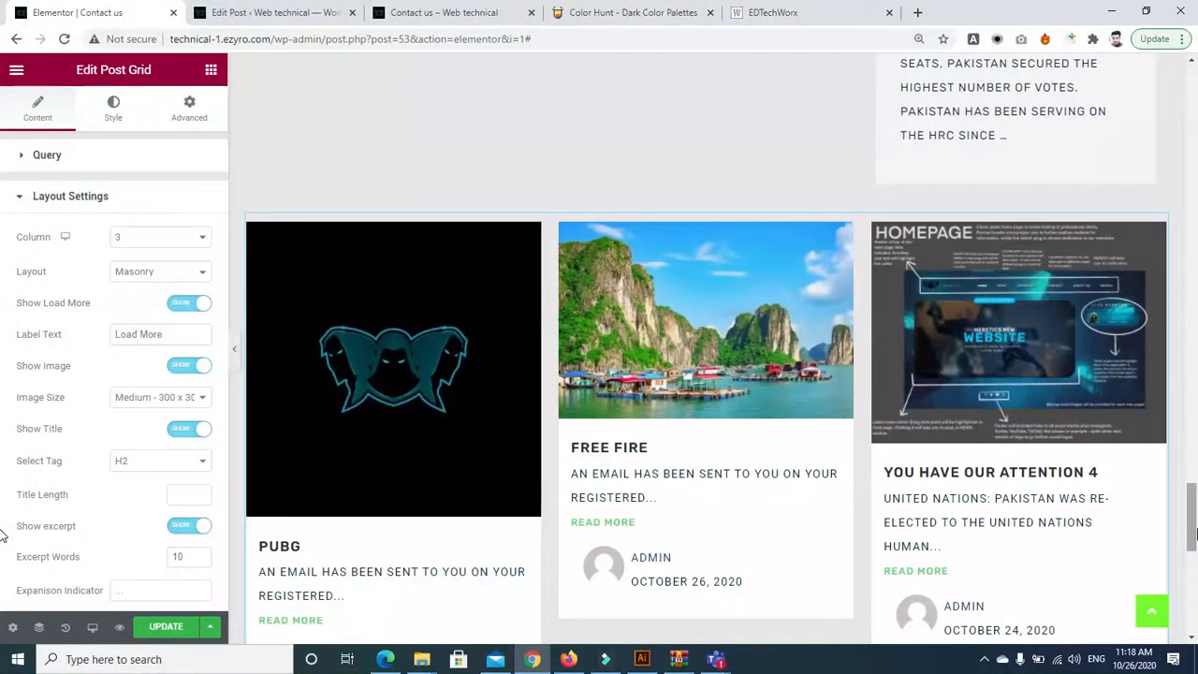
left_click_drag(1196, 534, 1197, 571)
Set the post image size to Medium Large 768
double_click(99, 391)
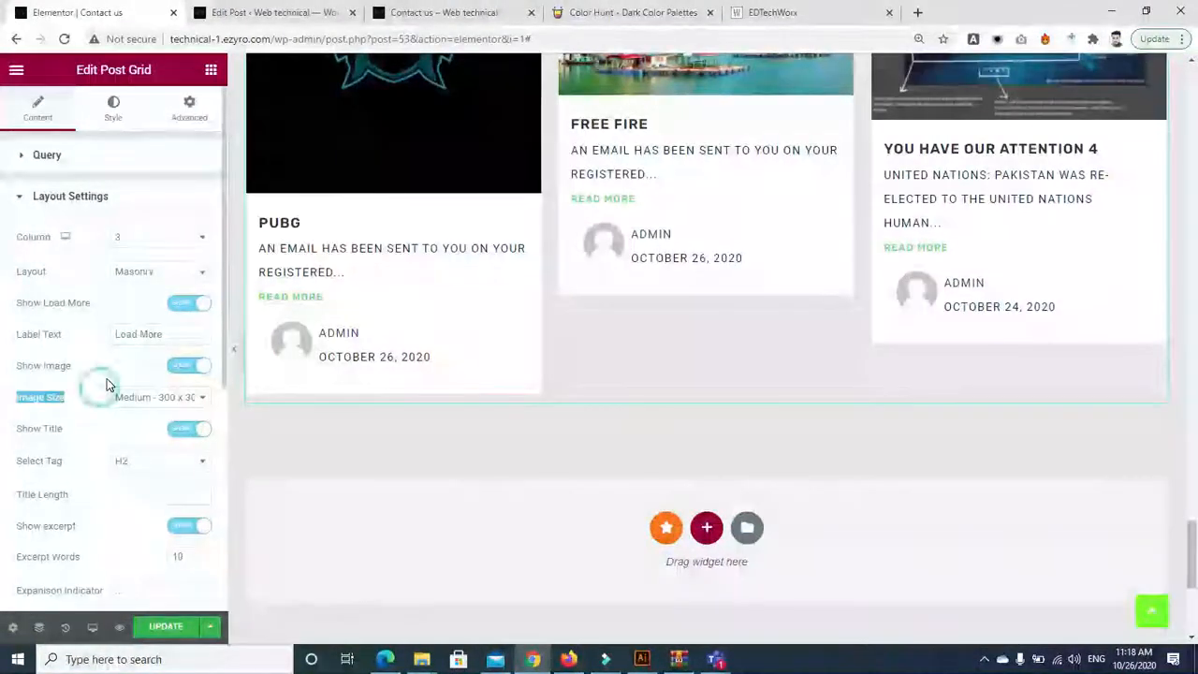
left_click(200, 405)
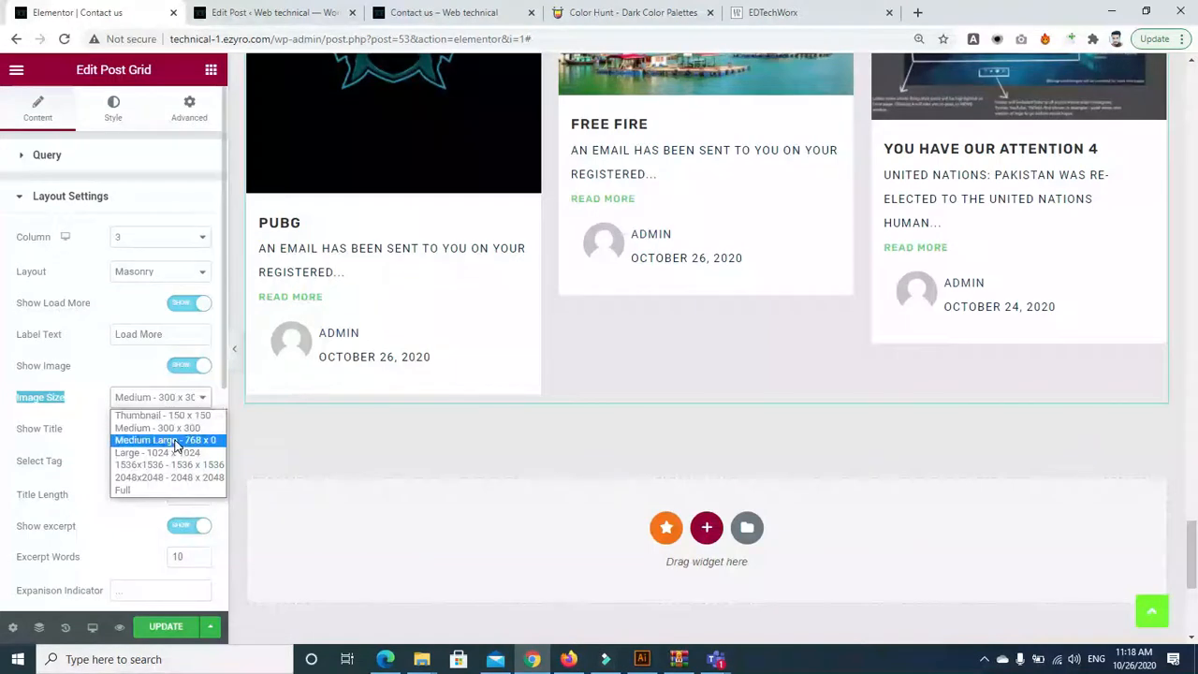
left_click(174, 436)
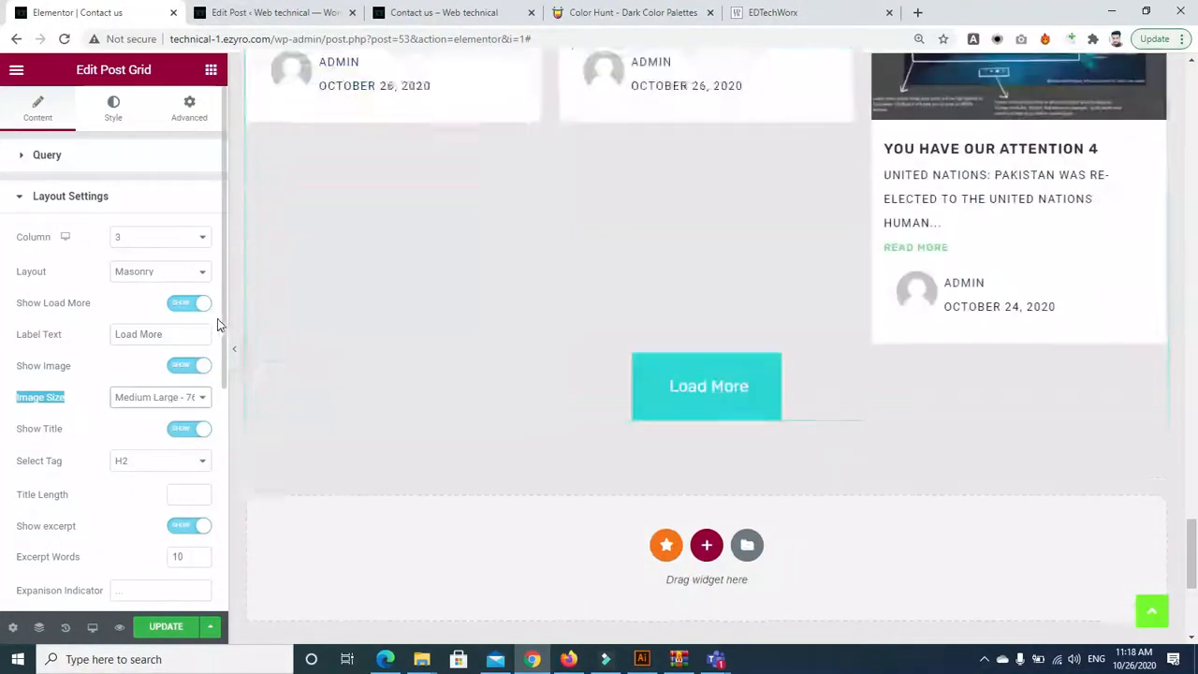
Show post terms from Category, up to 3 per post
scroll(218, 346, "down", 3)
scroll(215, 394, "down", 4)
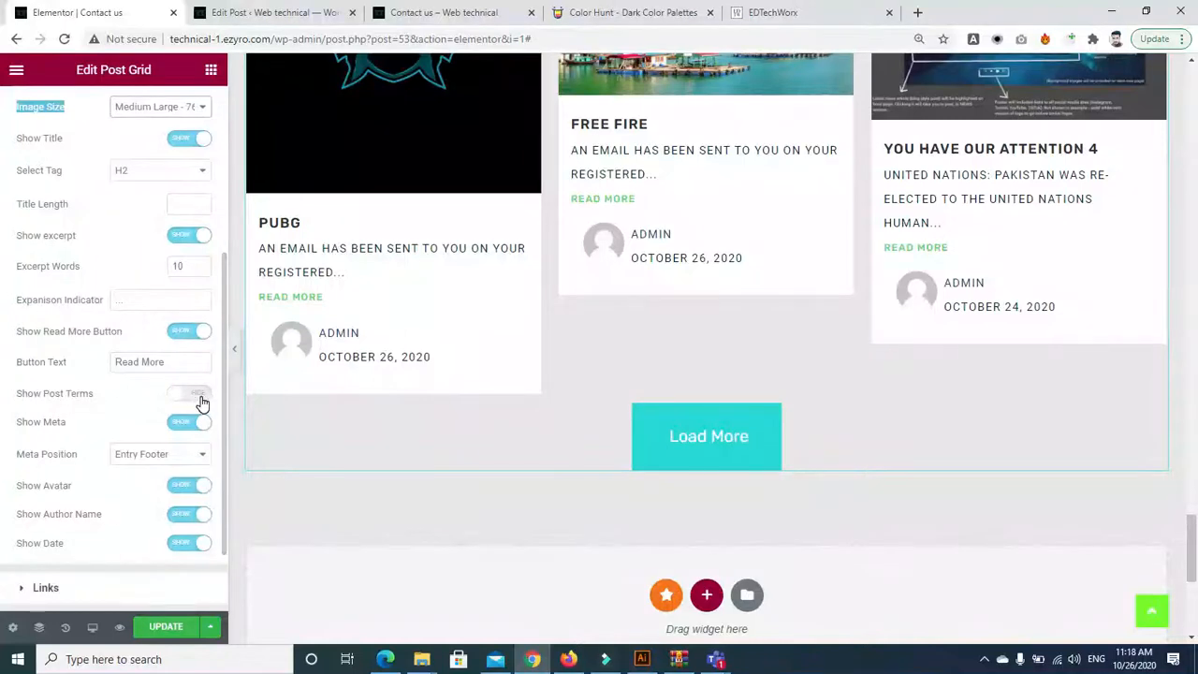
left_click(192, 394)
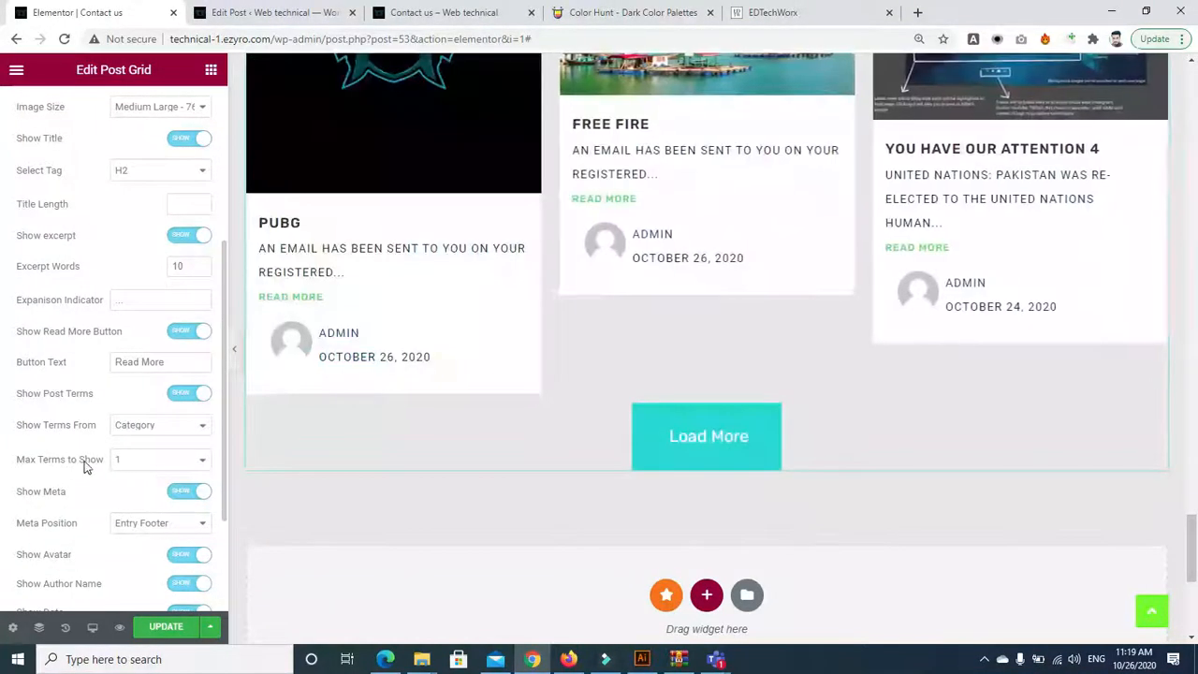
left_click(155, 460)
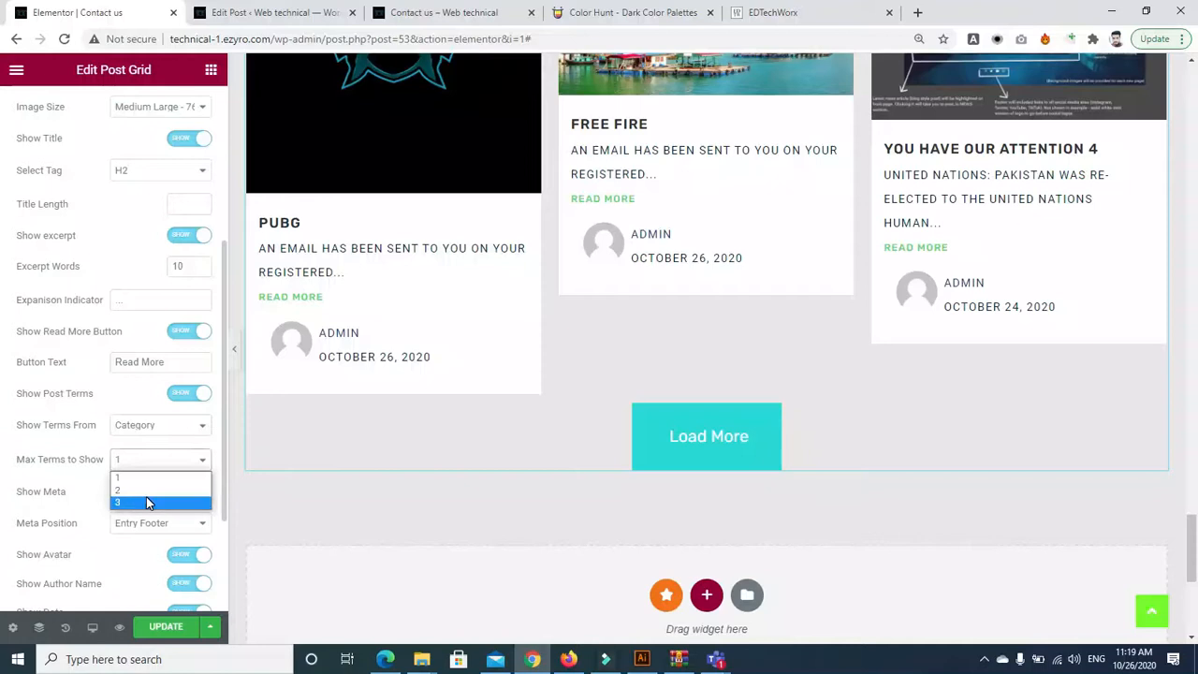
left_click(146, 496)
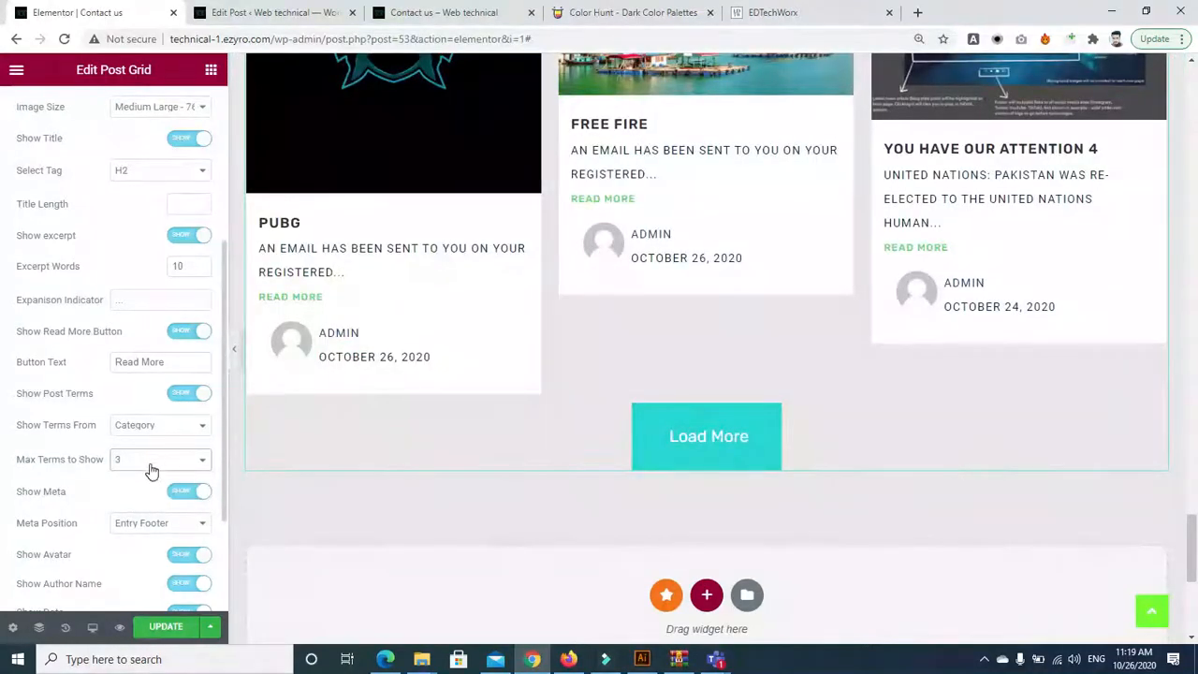
left_click(168, 426)
left_click(168, 423)
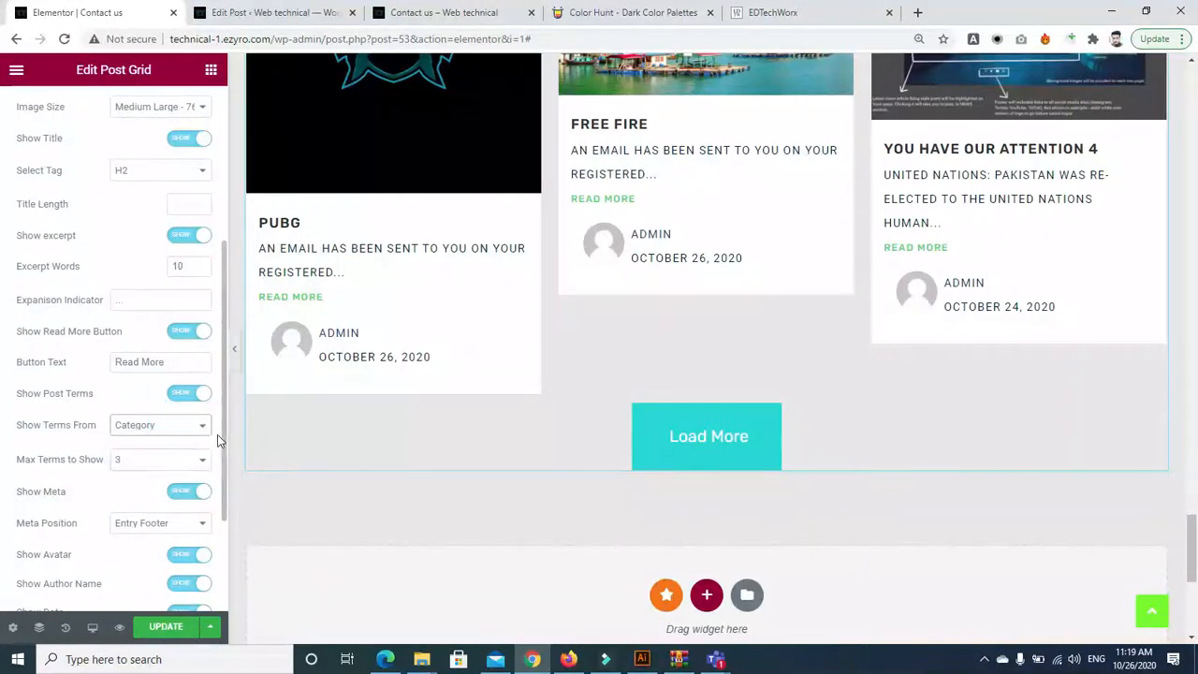
Keep the post meta at Entry Footer and bring up the widget's Advanced settings
scroll(70, 382, "down", 3)
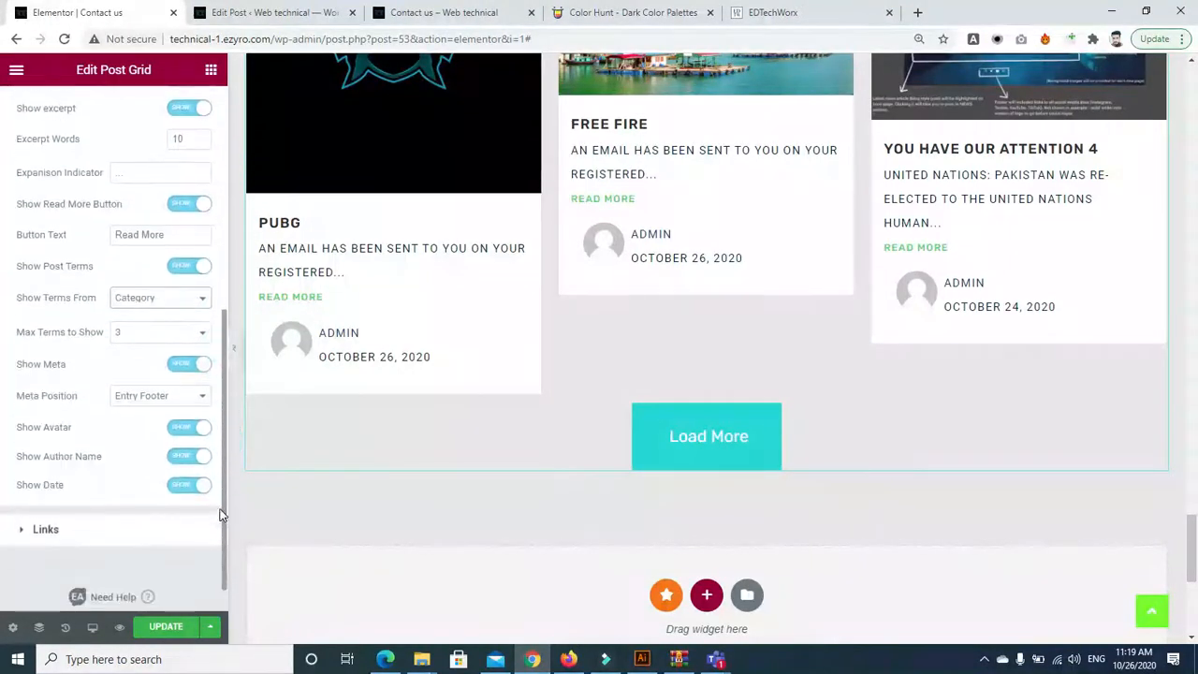
left_click(148, 402)
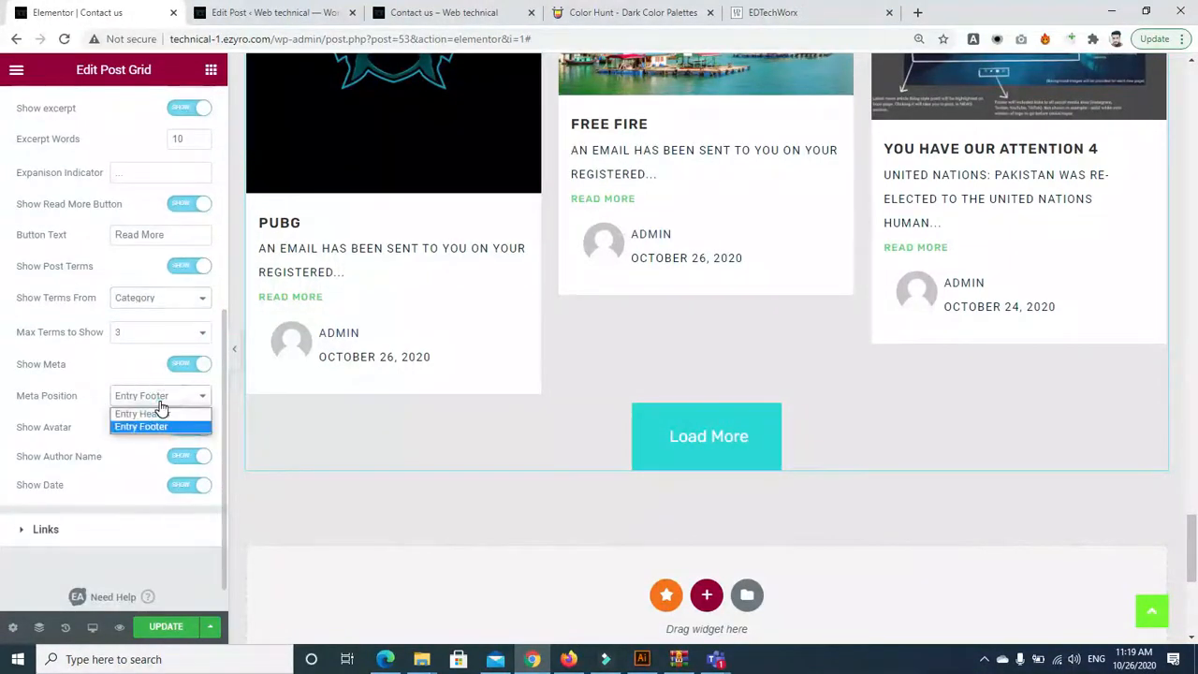
left_click(161, 415)
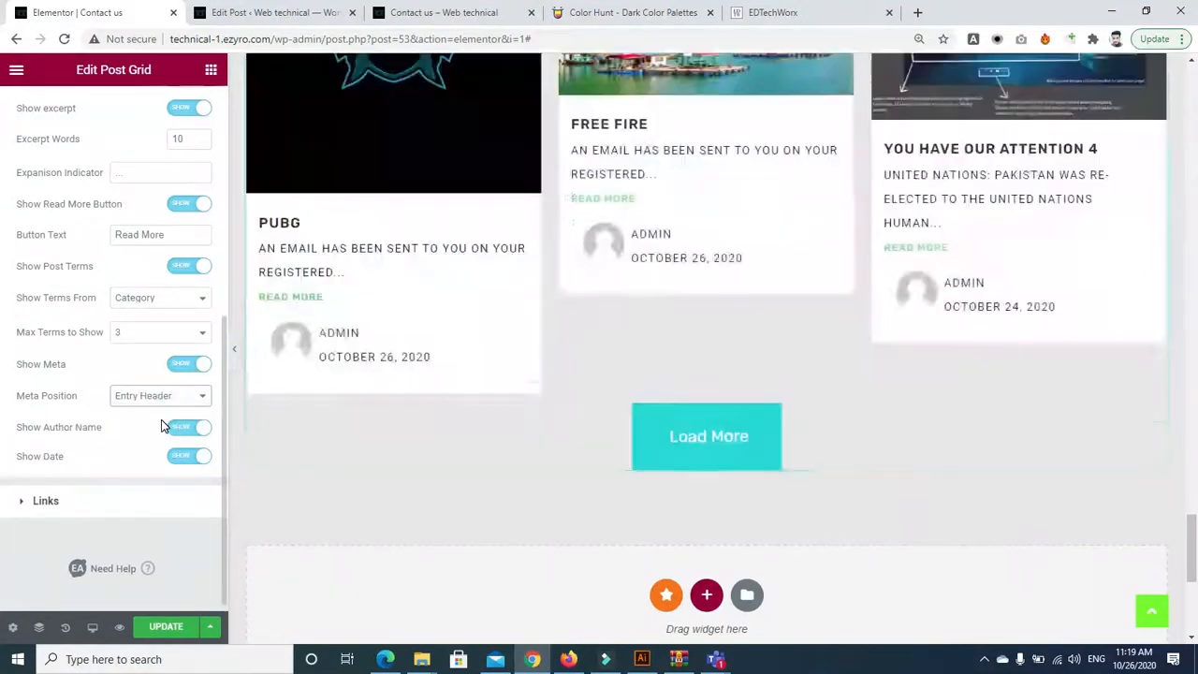
left_click(157, 396)
left_click(142, 427)
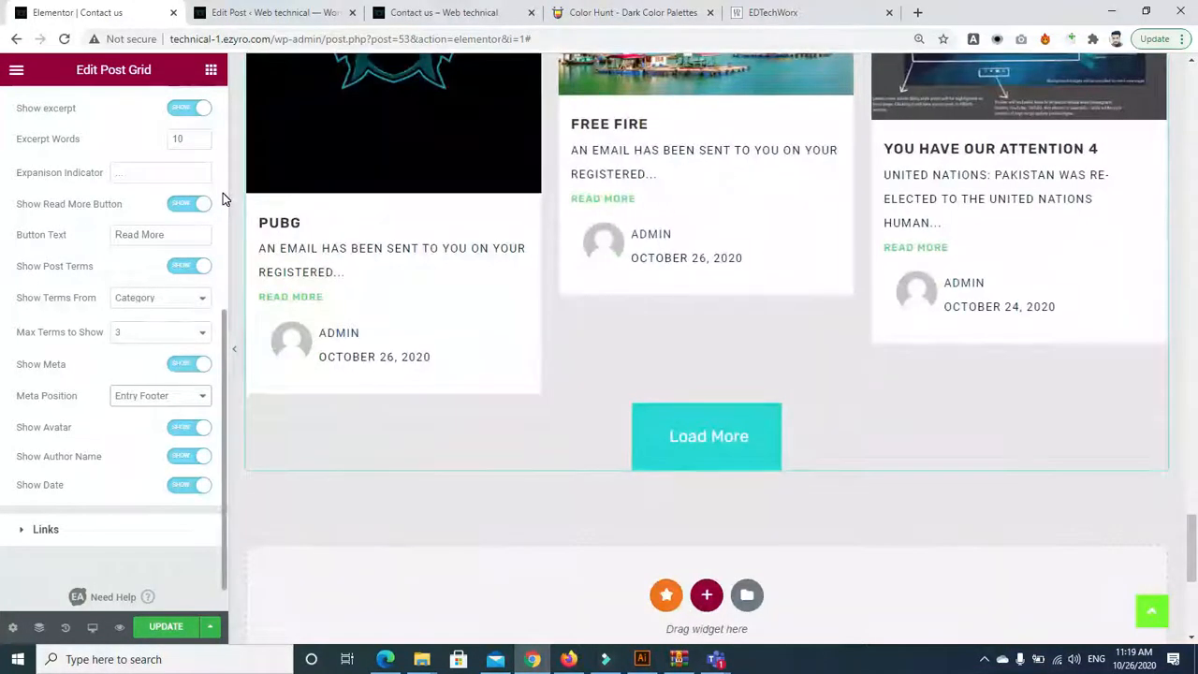
left_click(223, 192)
left_click(206, 107)
left_click_drag(221, 136, 224, 208)
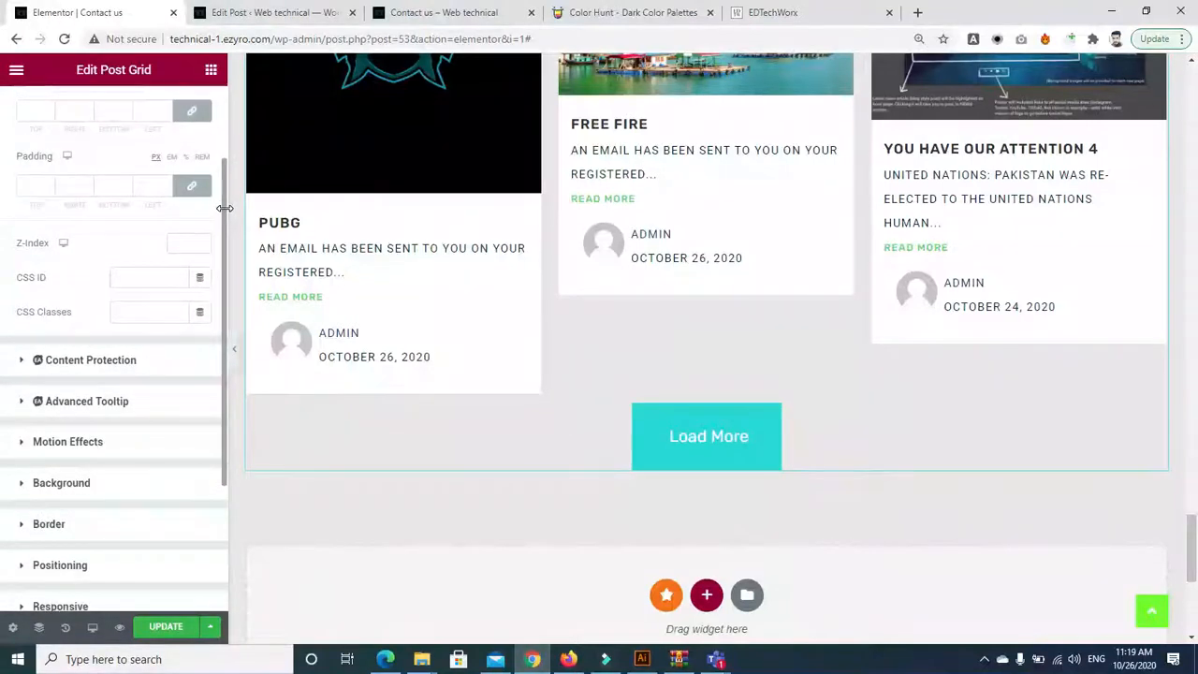